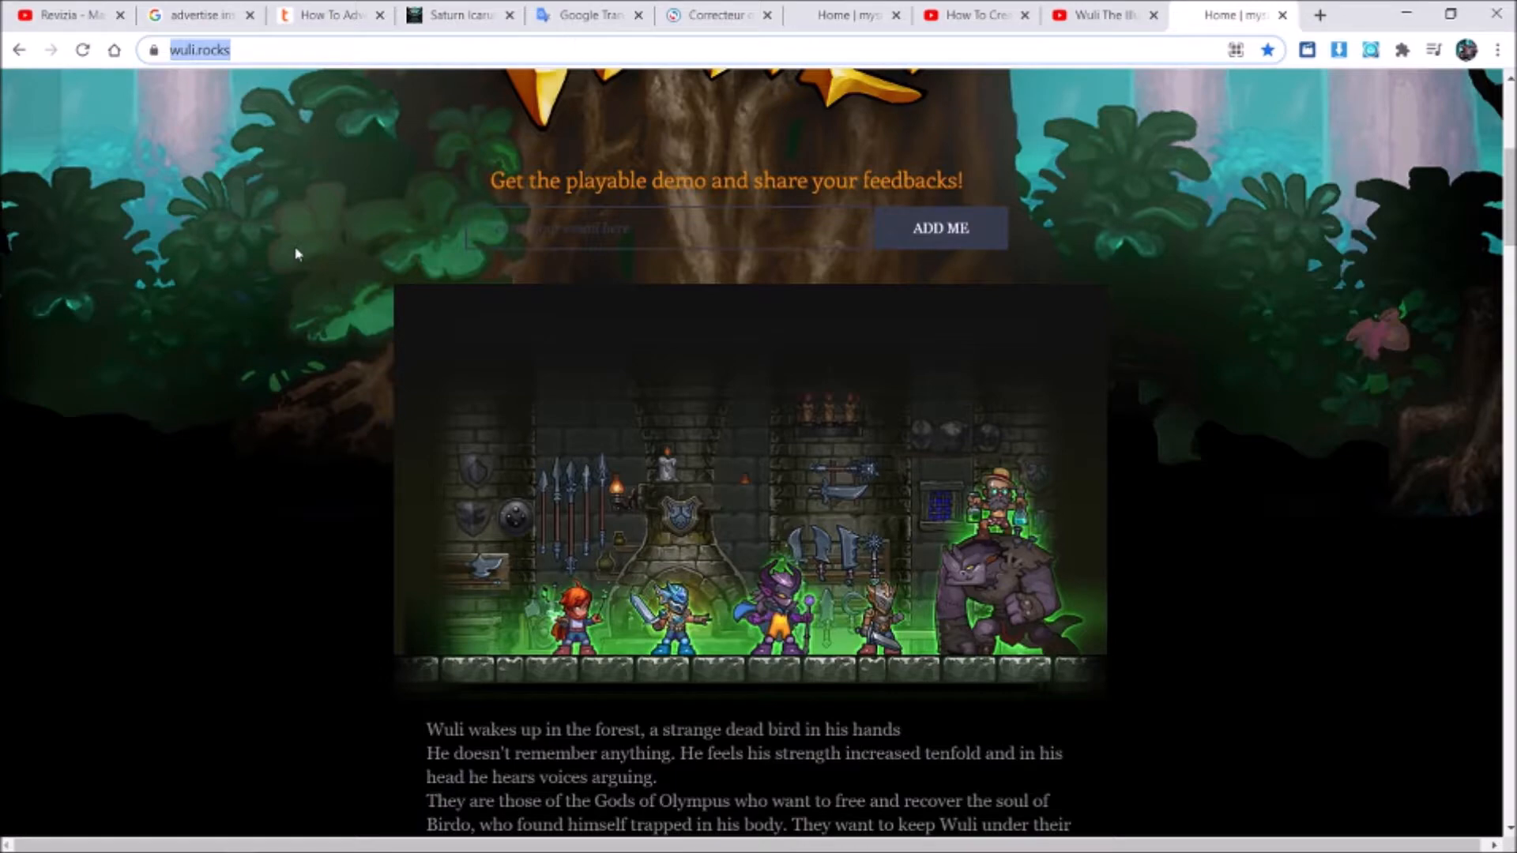
Find the screenshot gallery on the wuli.rocks home page and enlarge the castle image with the red armored boss
scroll(296, 253, down, 5)
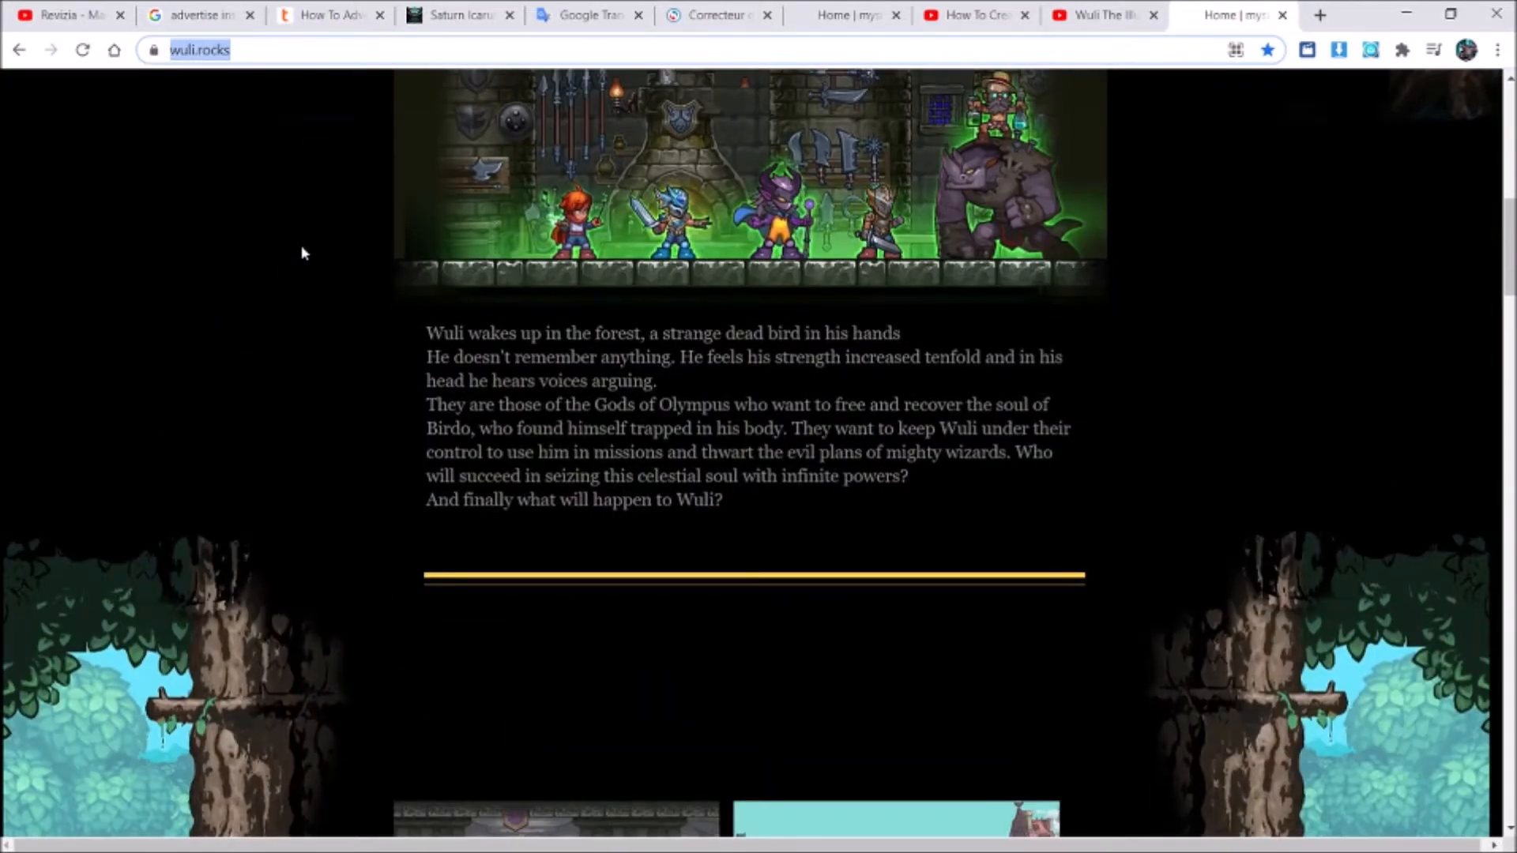
scroll(301, 252, down, 4)
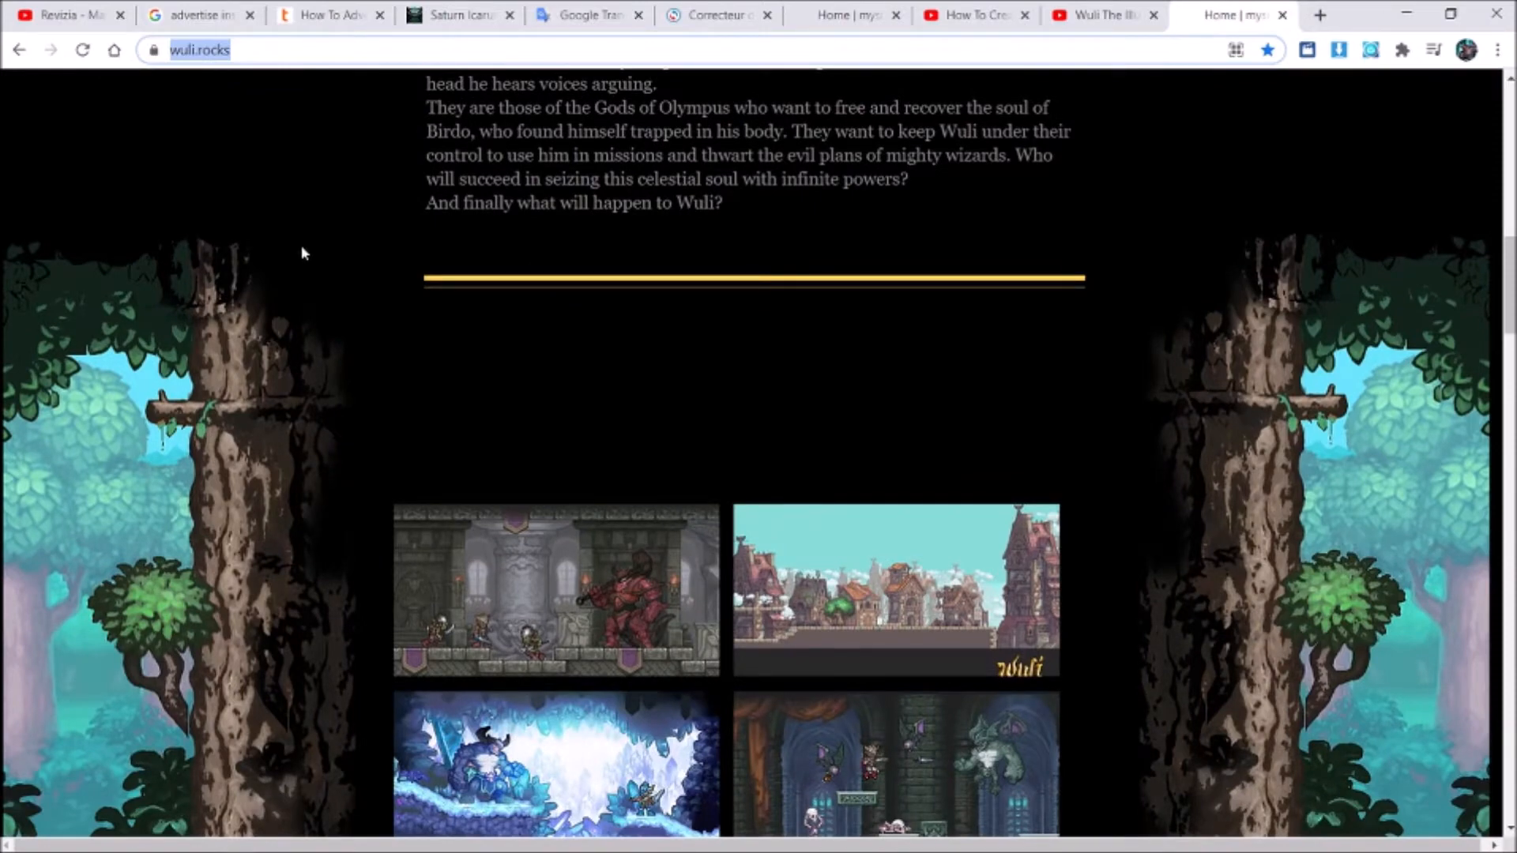
scroll(301, 253, down, 4)
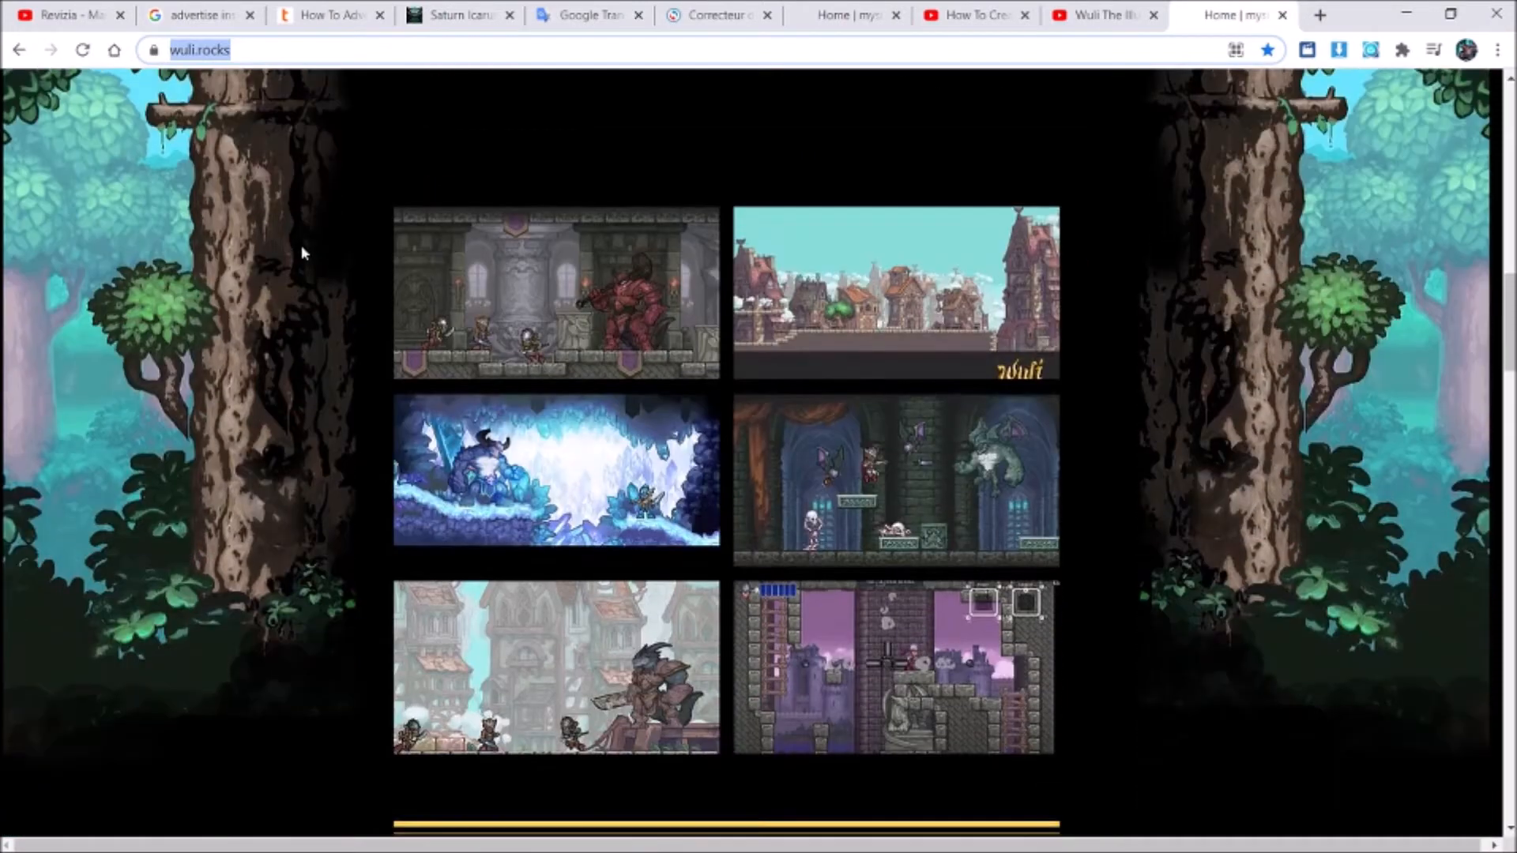
click(561, 285)
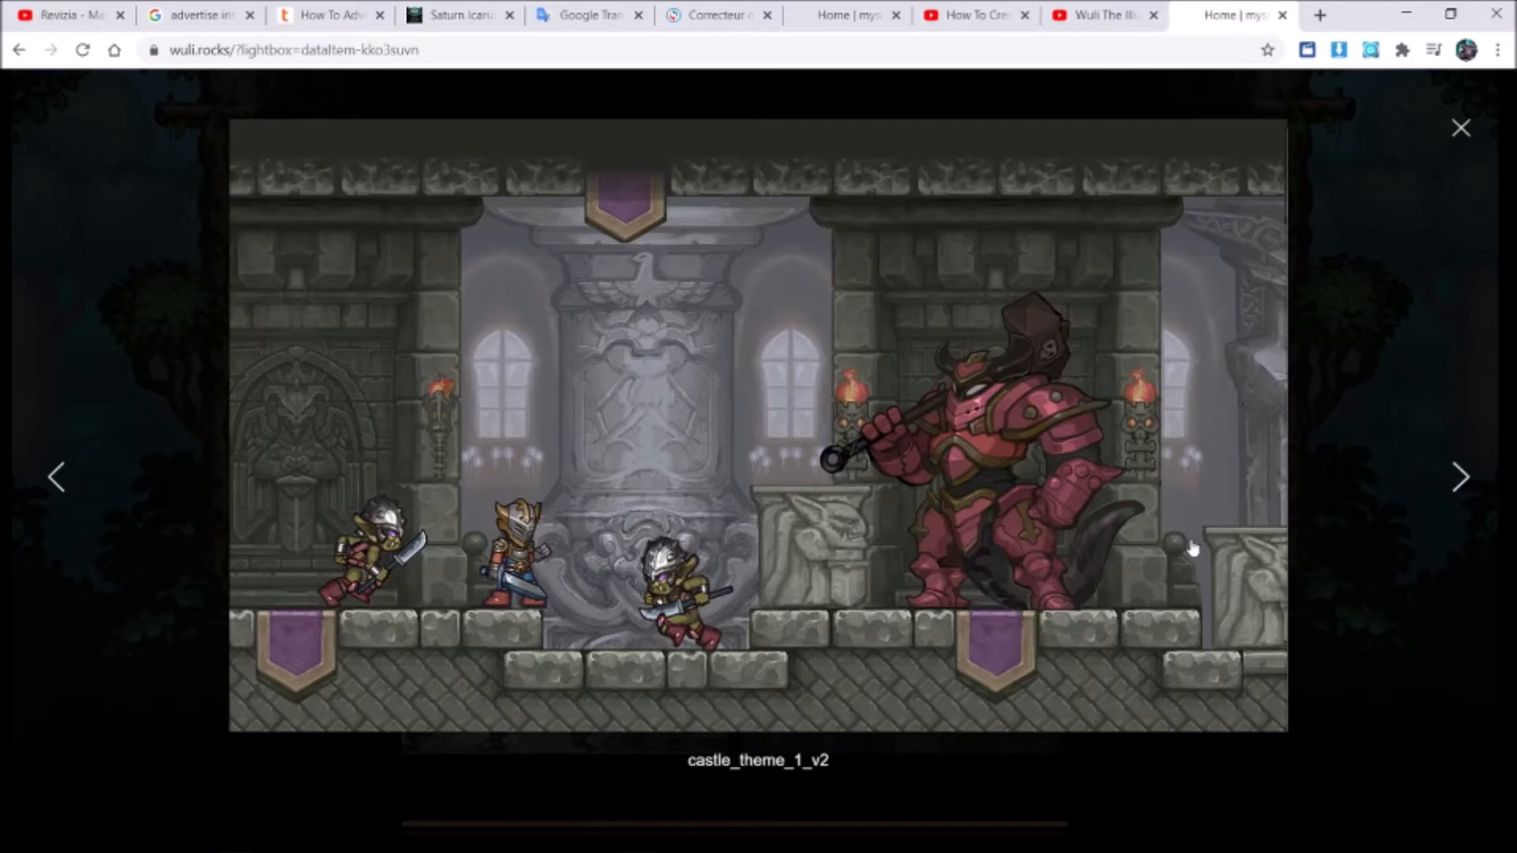
Browse the enlarged gallery images forward to village_theme_B, go back to castle_Demo_1, and close the viewer
click(1459, 475)
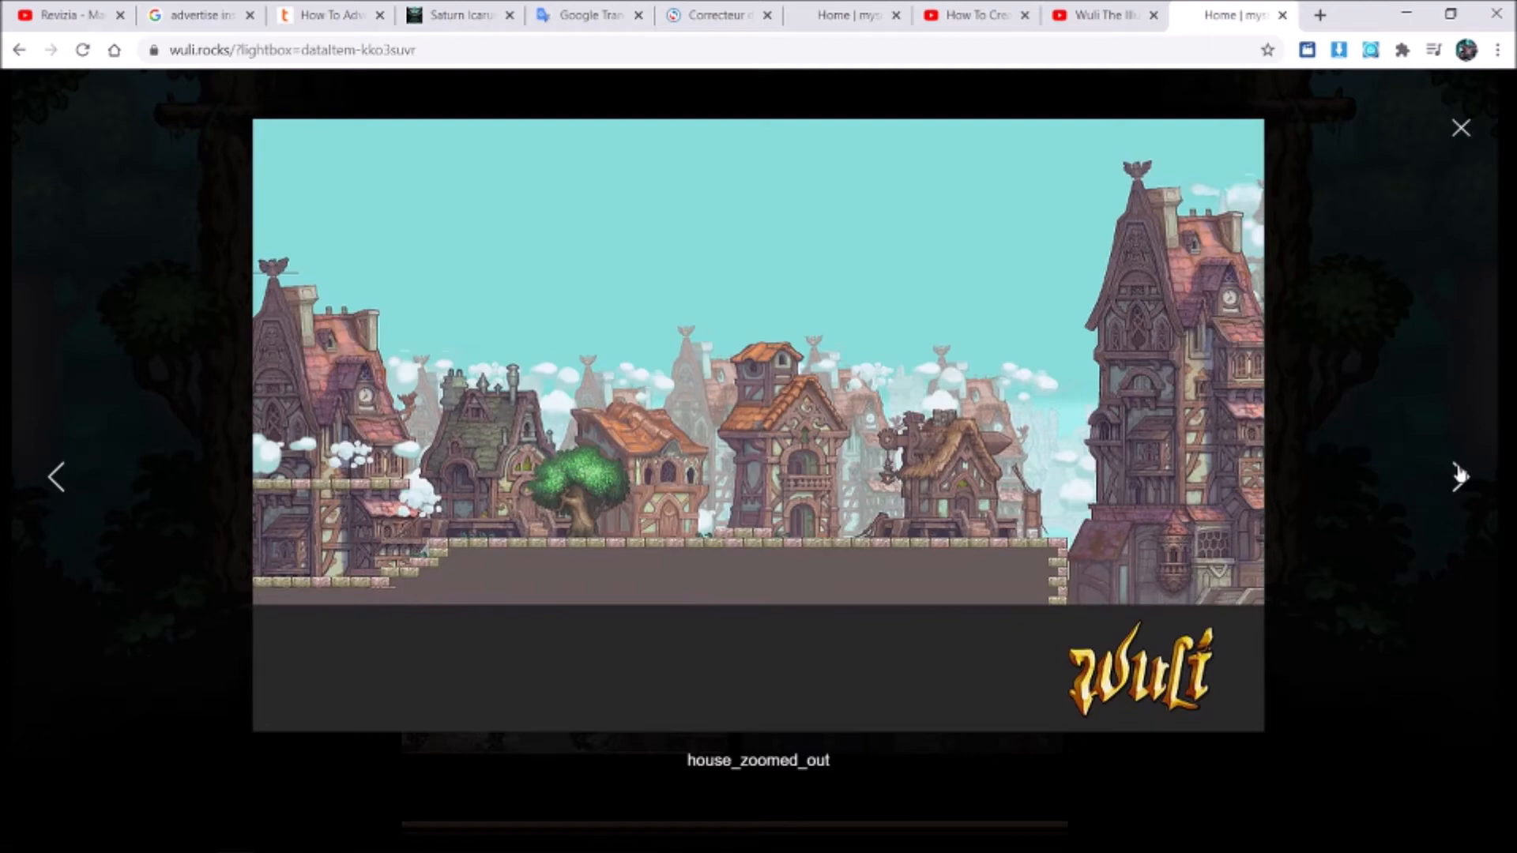
click(1459, 475)
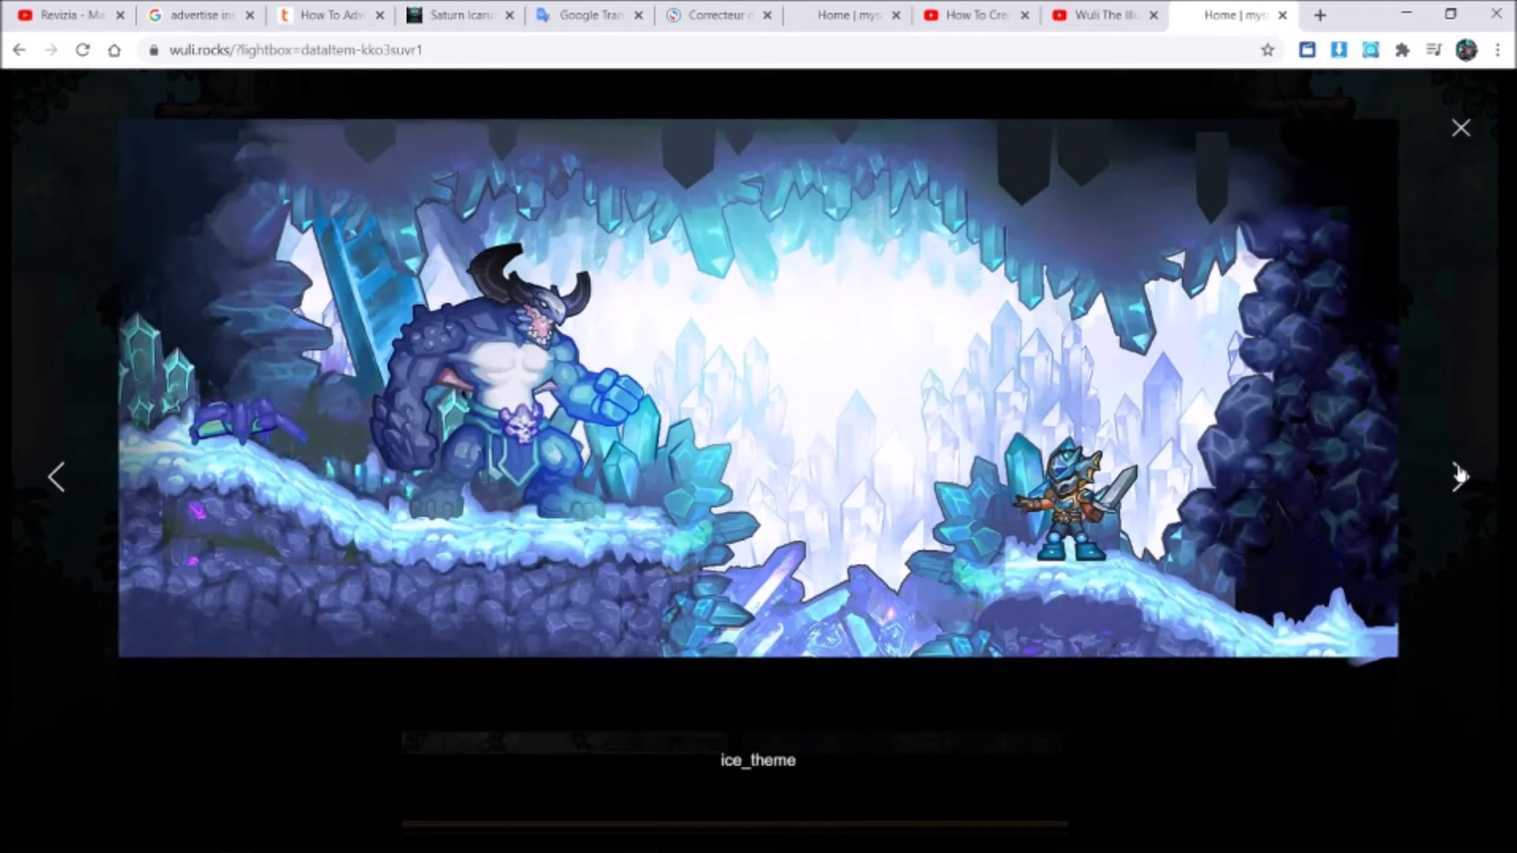
click(1459, 475)
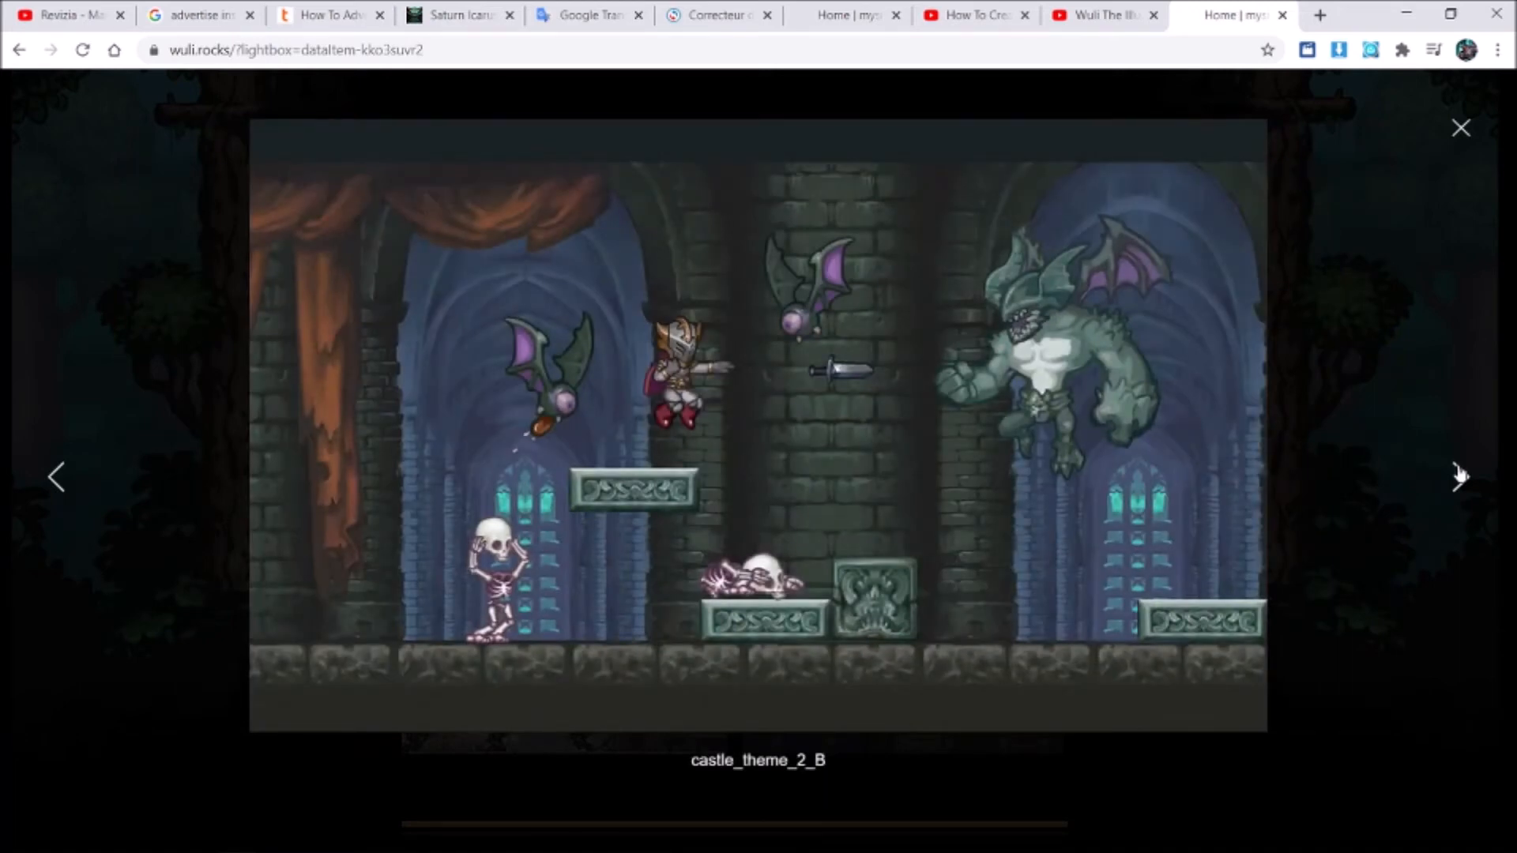
click(1459, 475)
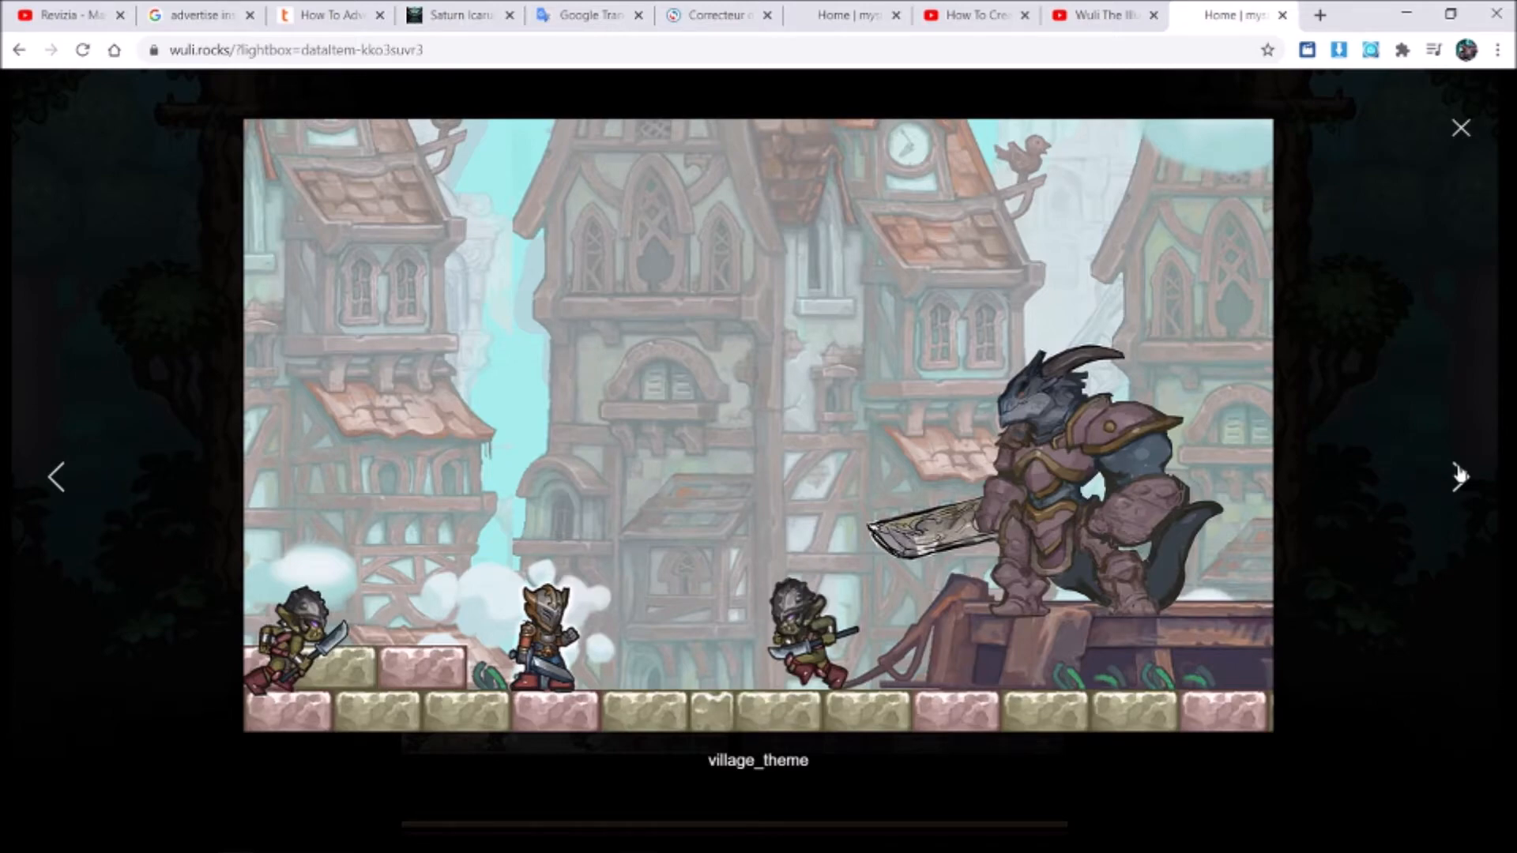
click(1460, 475)
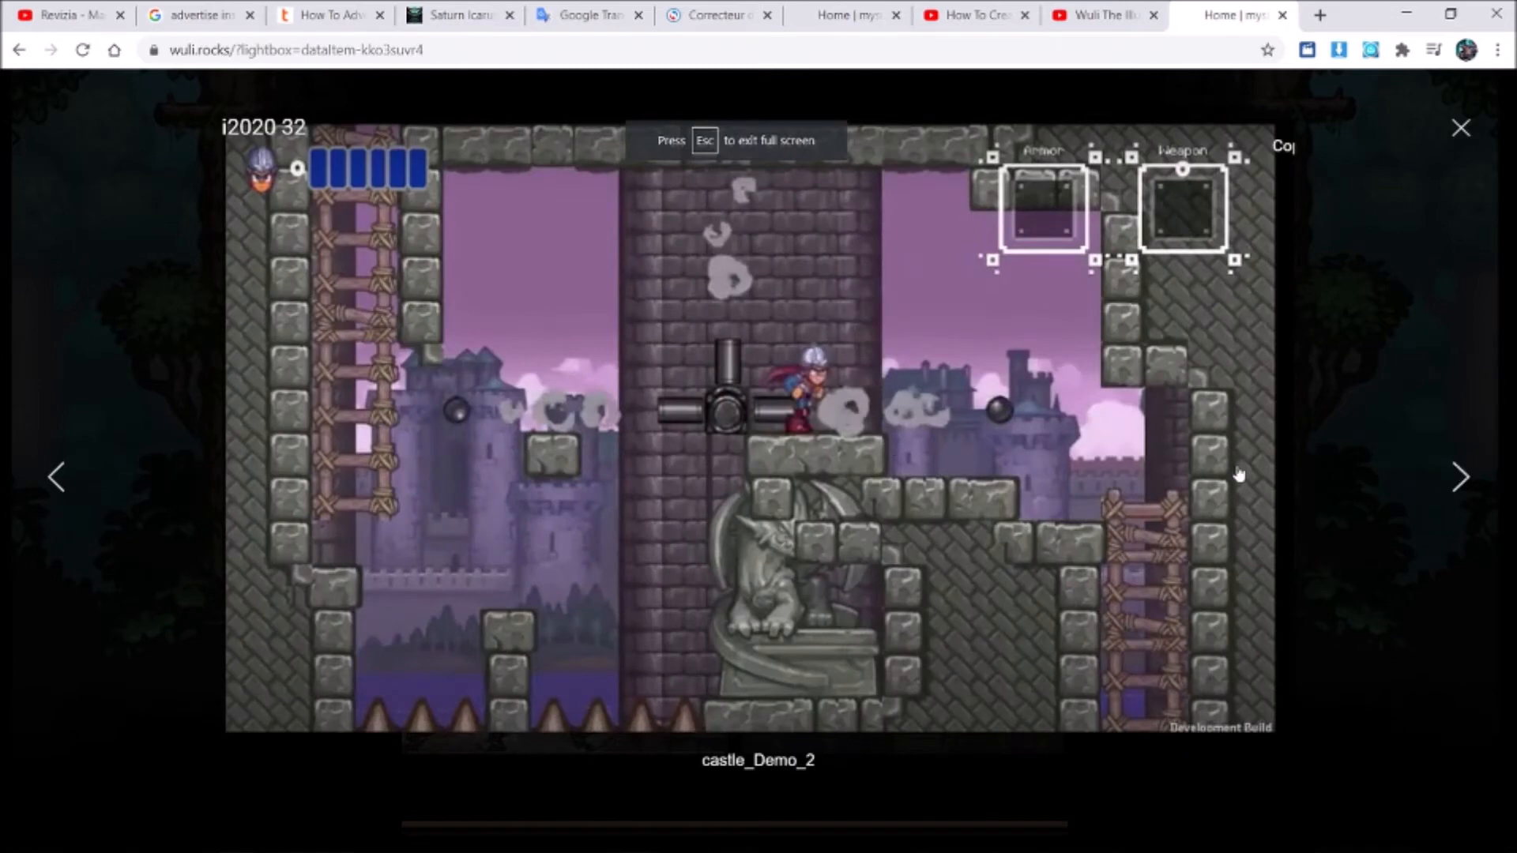
click(1452, 484)
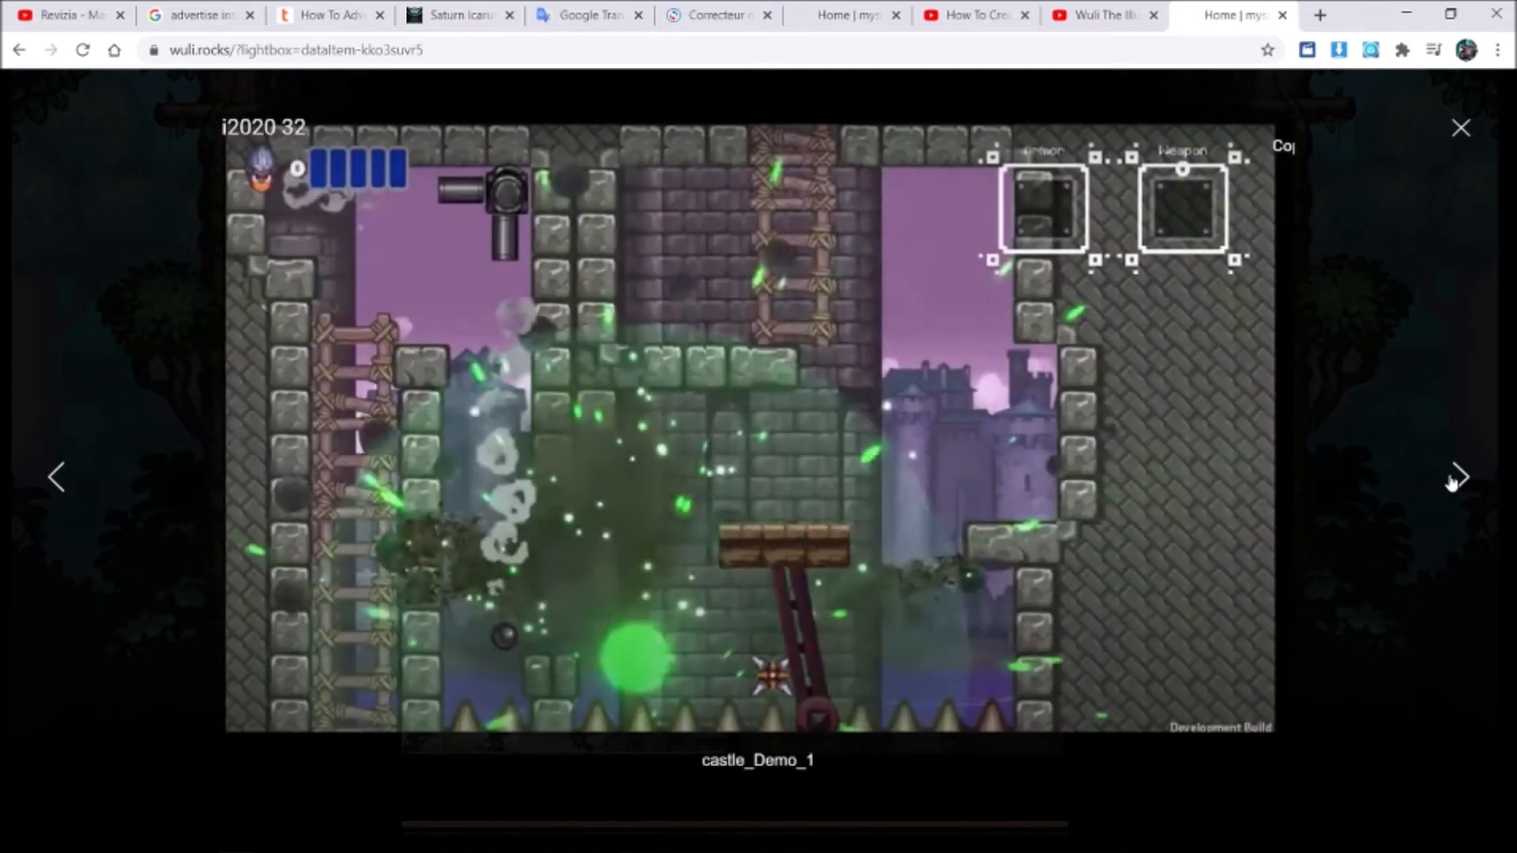
click(1452, 483)
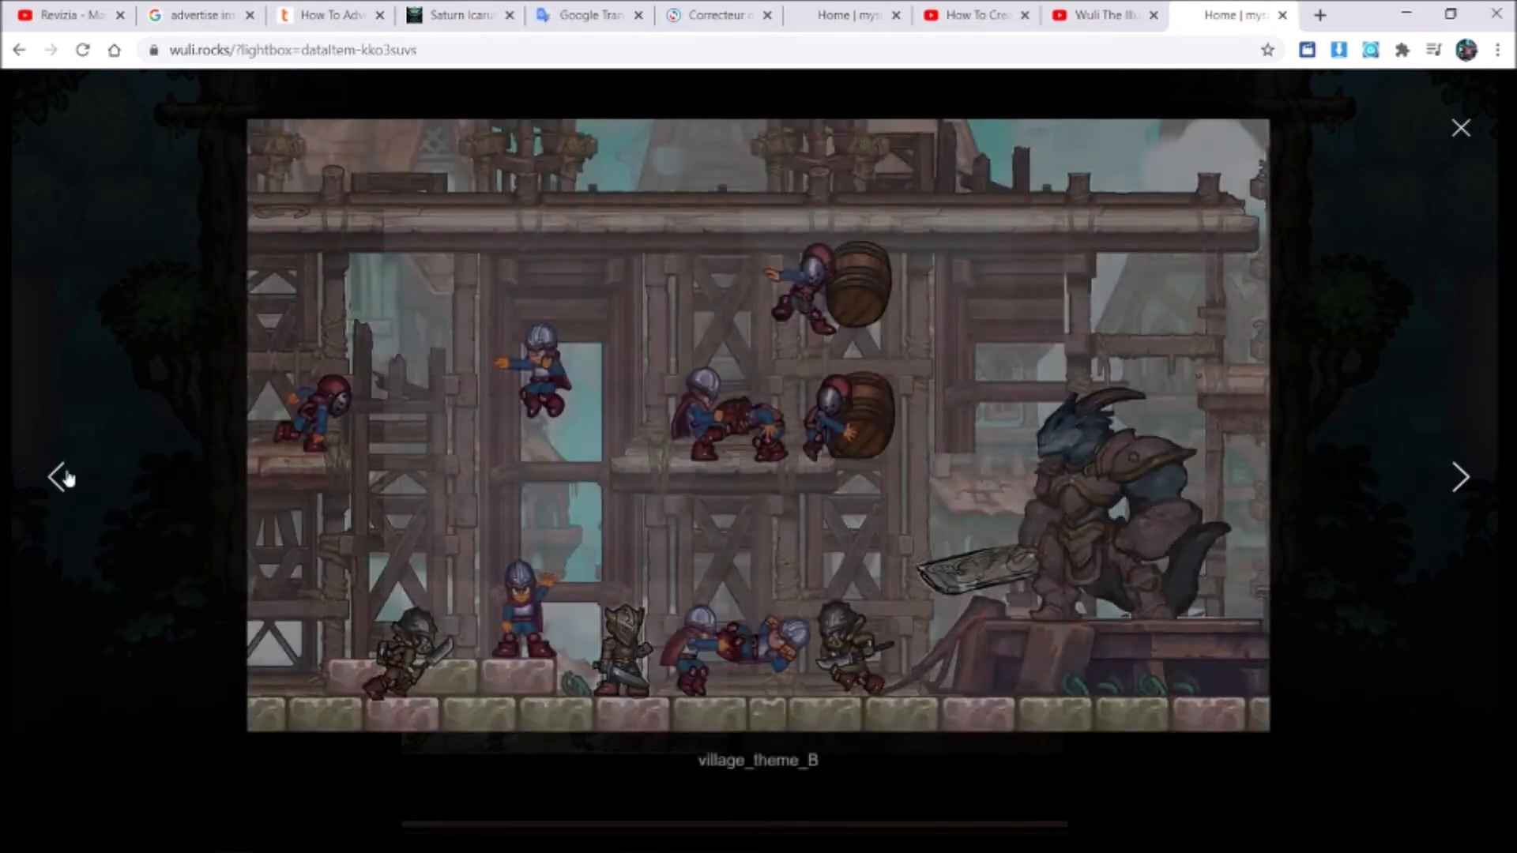
click(67, 478)
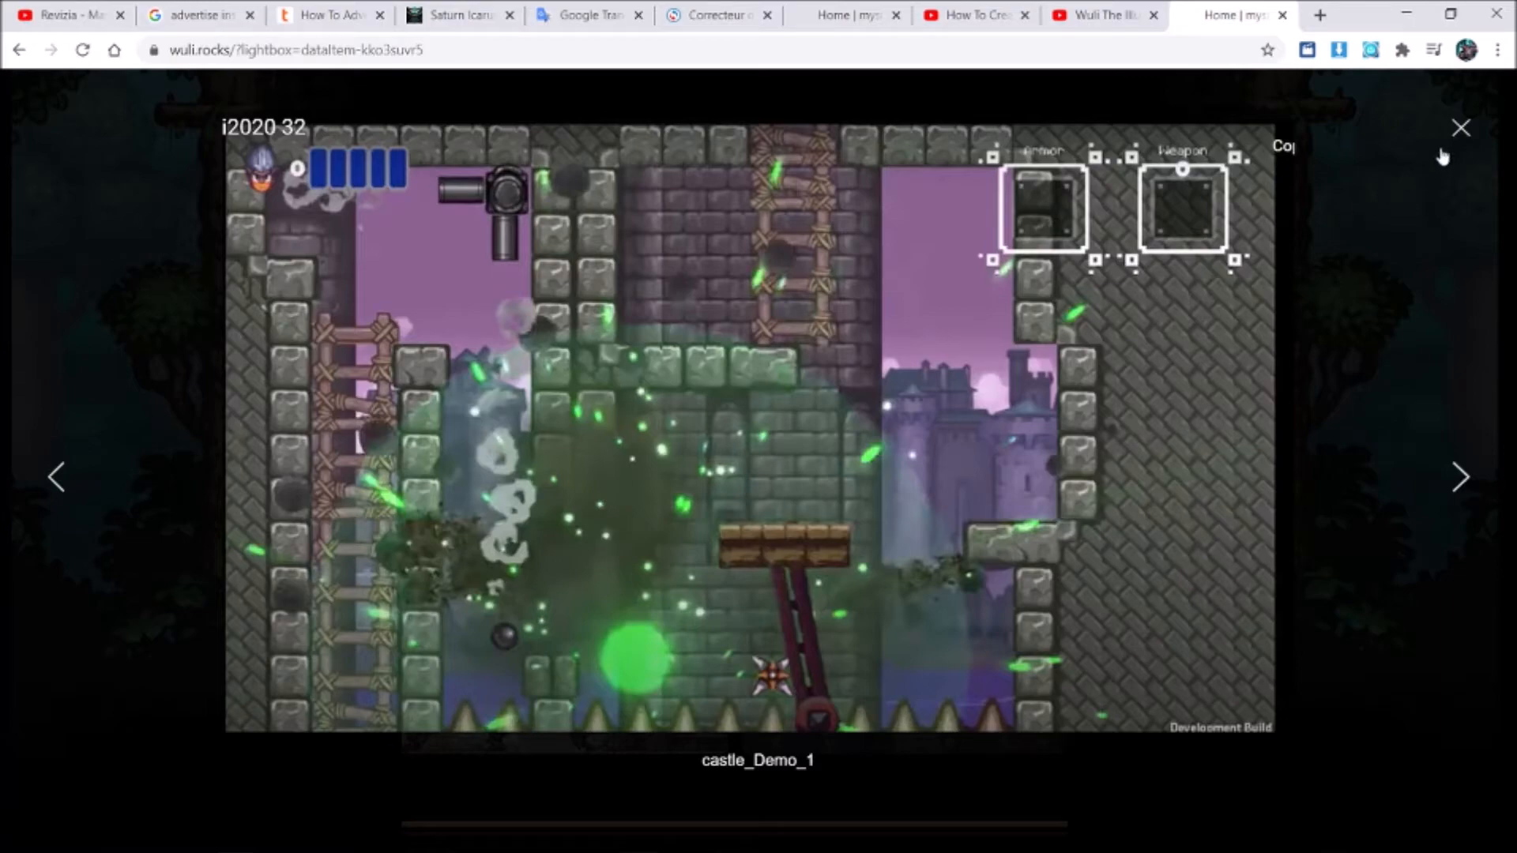
click(1460, 129)
Review the gameplay video, Features, Upcoming Features and Kah-SenSul boss artwork on the rest of the home page
scroll(867, 352, down, 7)
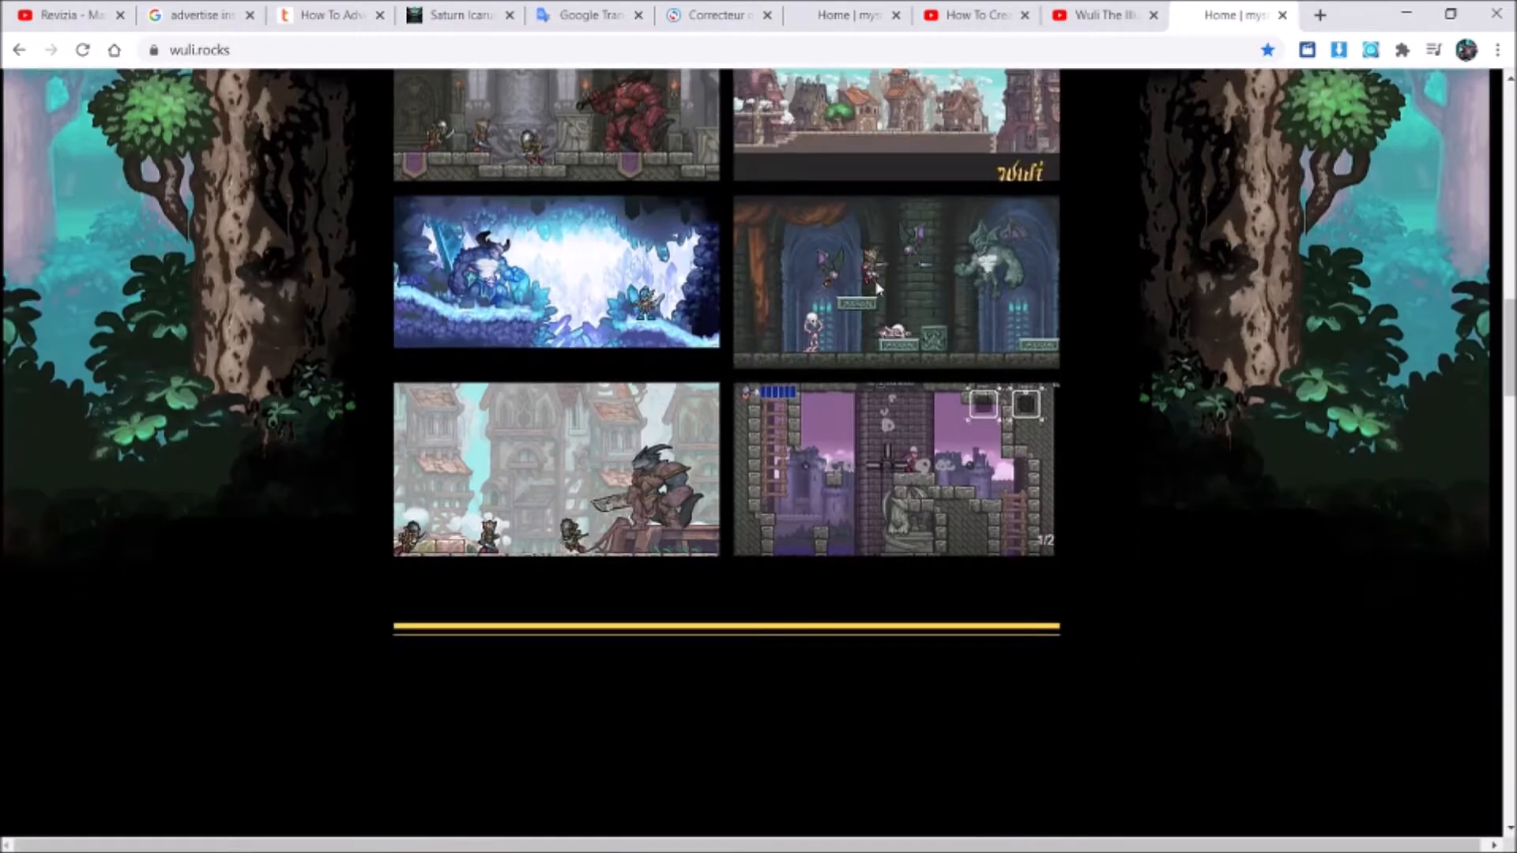
scroll(867, 352, up, 7)
scroll(703, 342, down, 10)
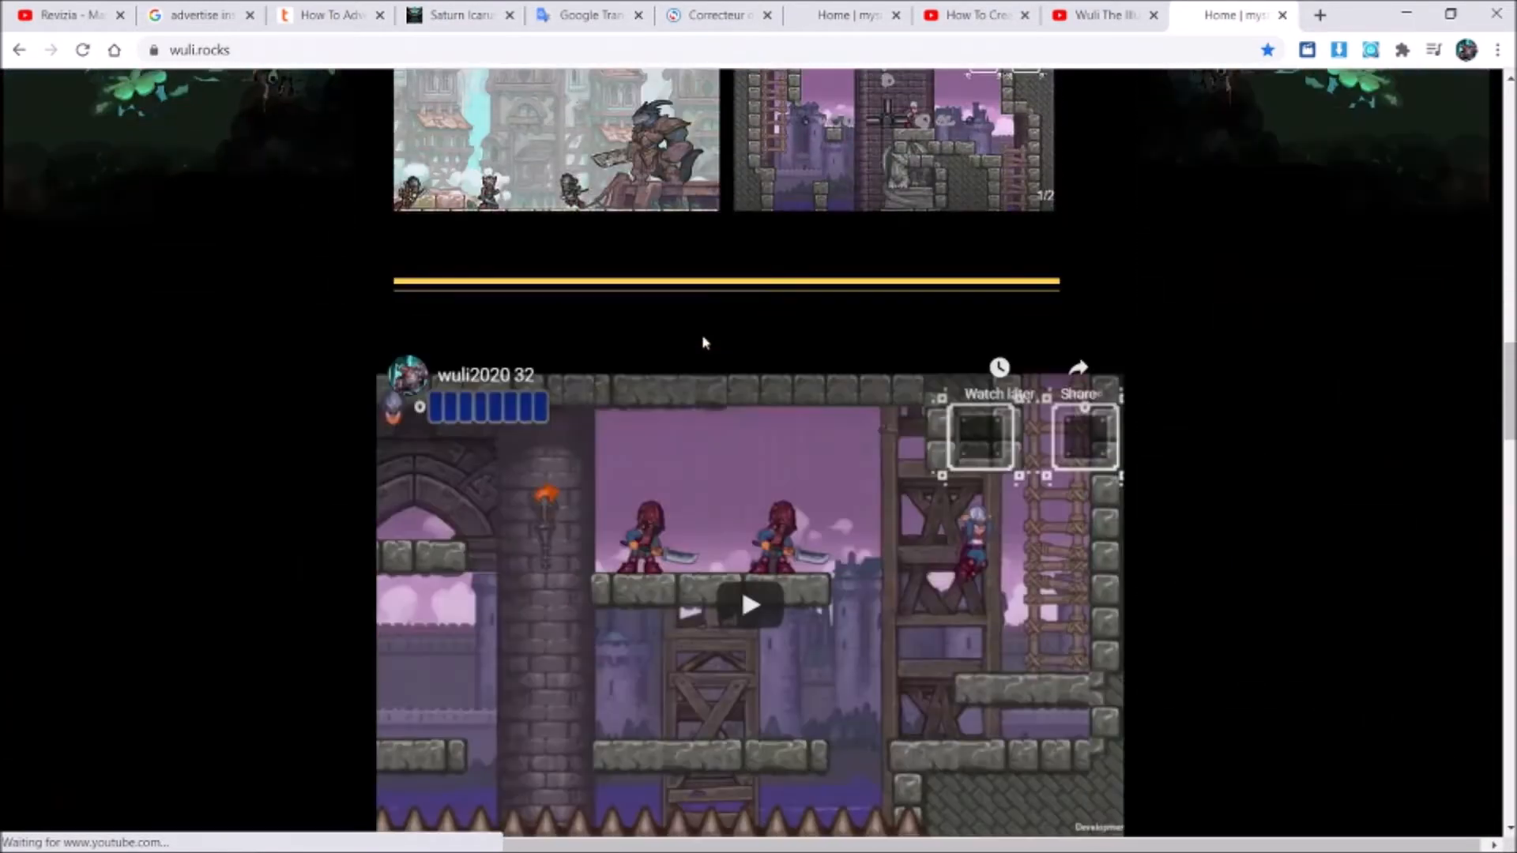
scroll(1047, 454, down, 9)
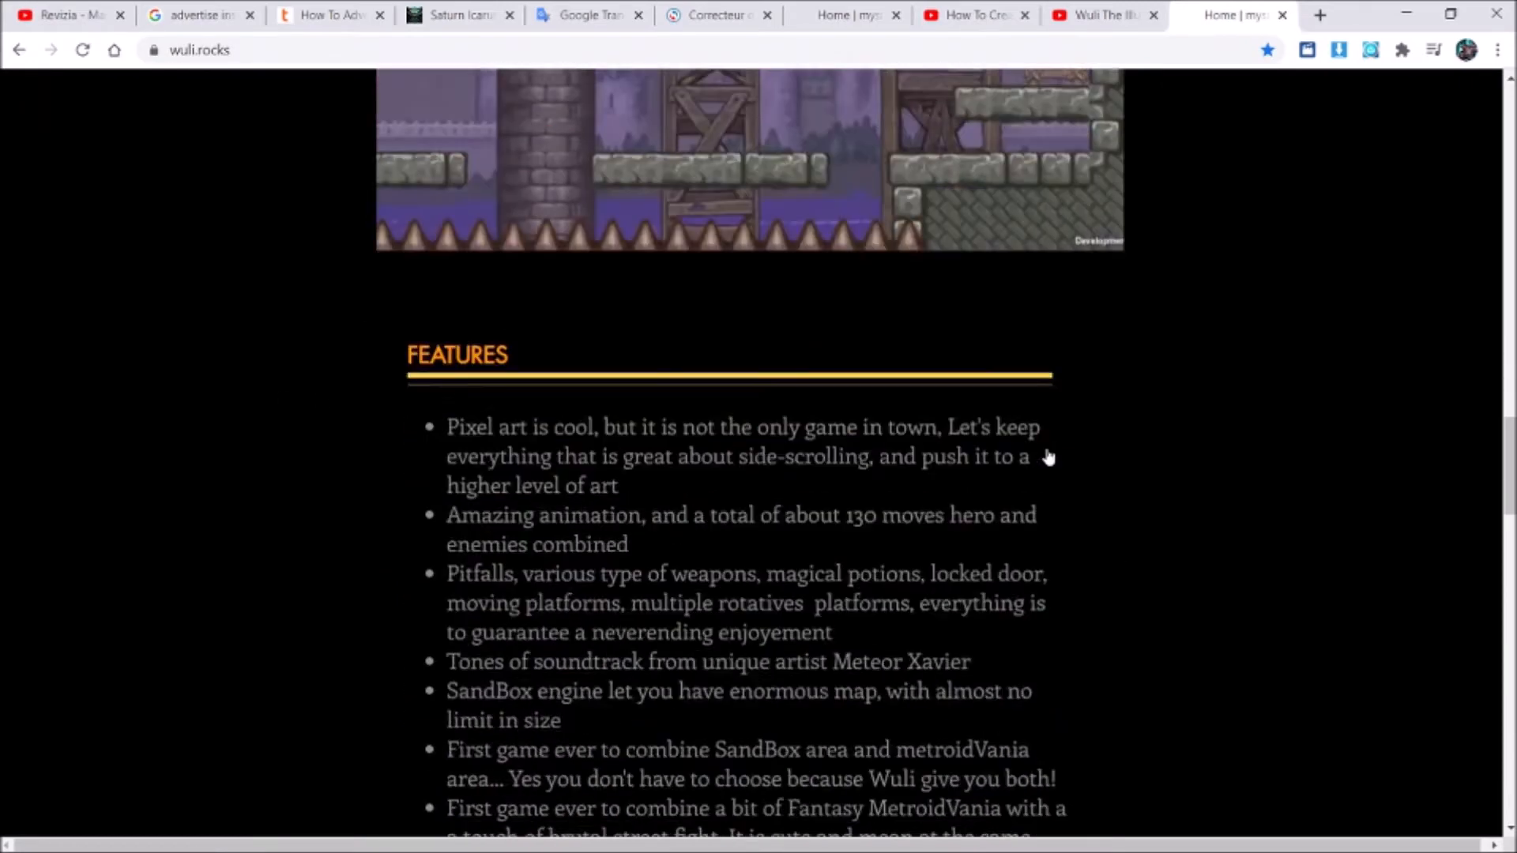
scroll(1046, 453, down, 18)
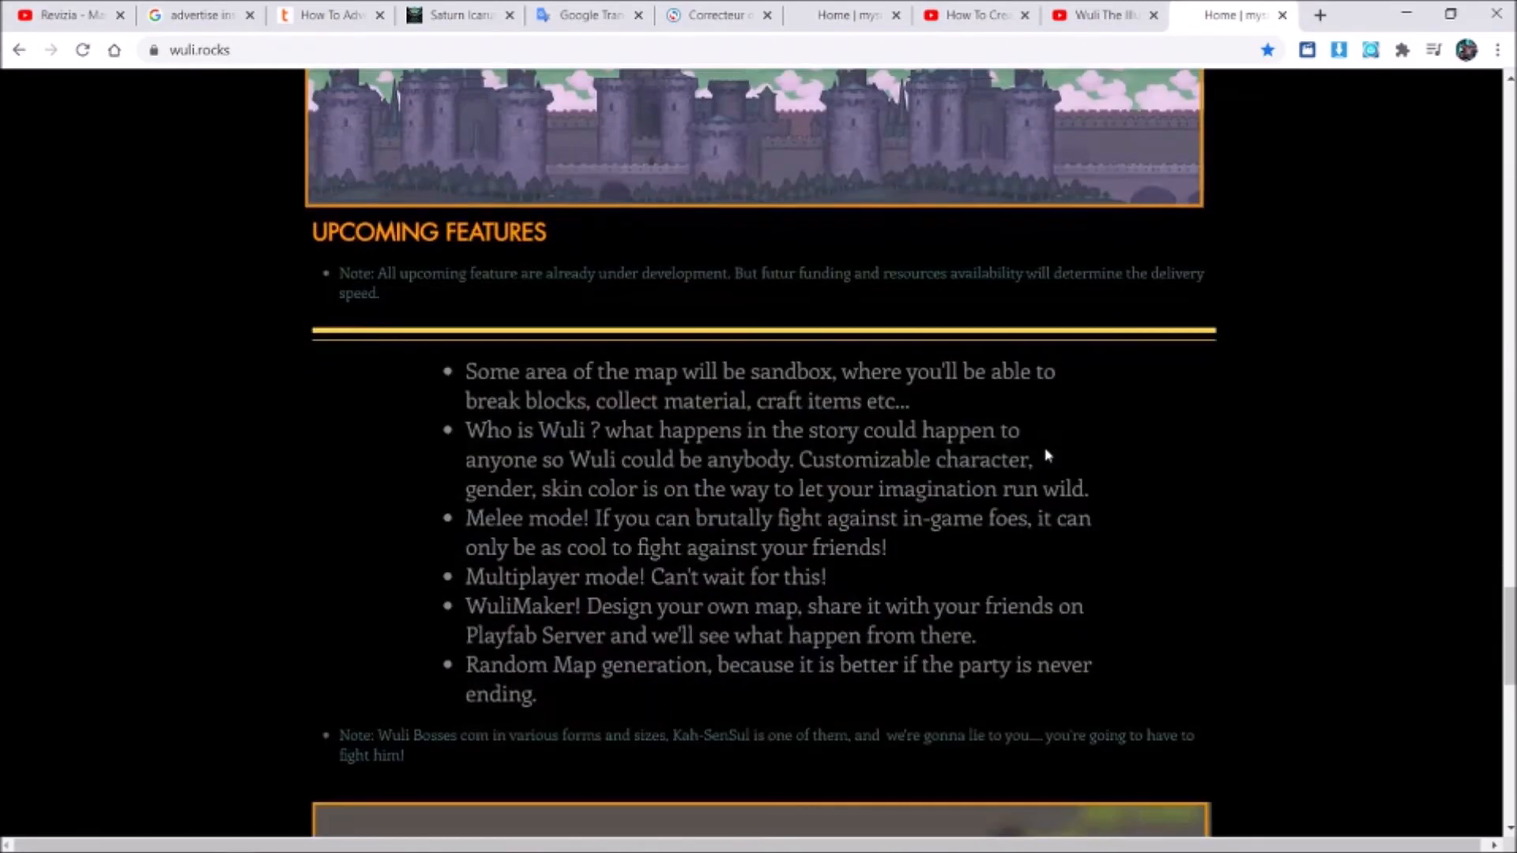
scroll(1051, 461, down, 7)
scroll(695, 524, up, 7)
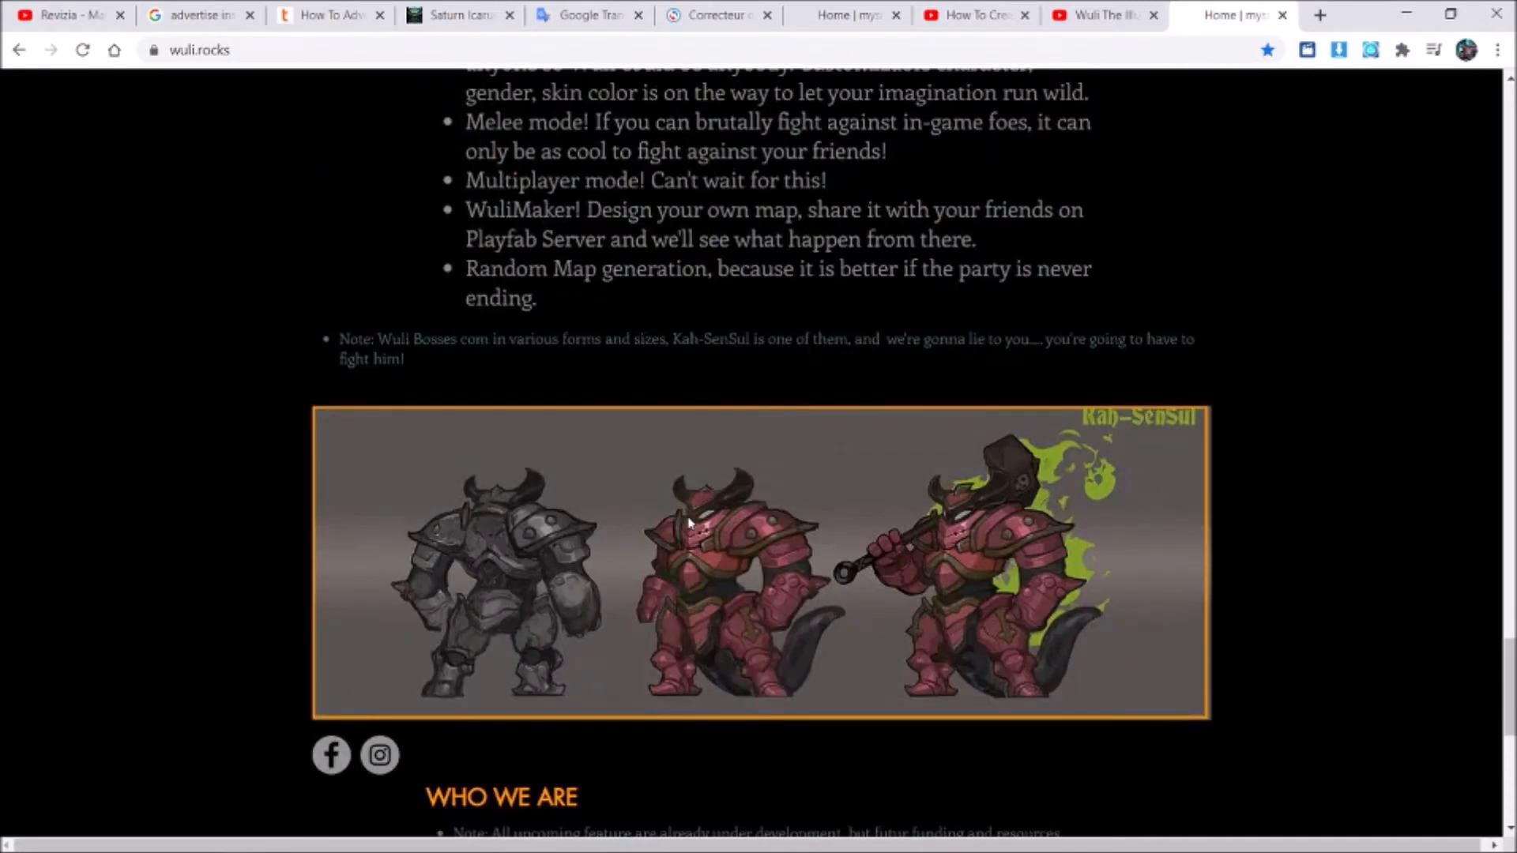
scroll(649, 513, down, 4)
scroll(649, 503, down, 4)
scroll(650, 503, up, 12)
scroll(650, 503, down, 10)
scroll(904, 652, up, 6)
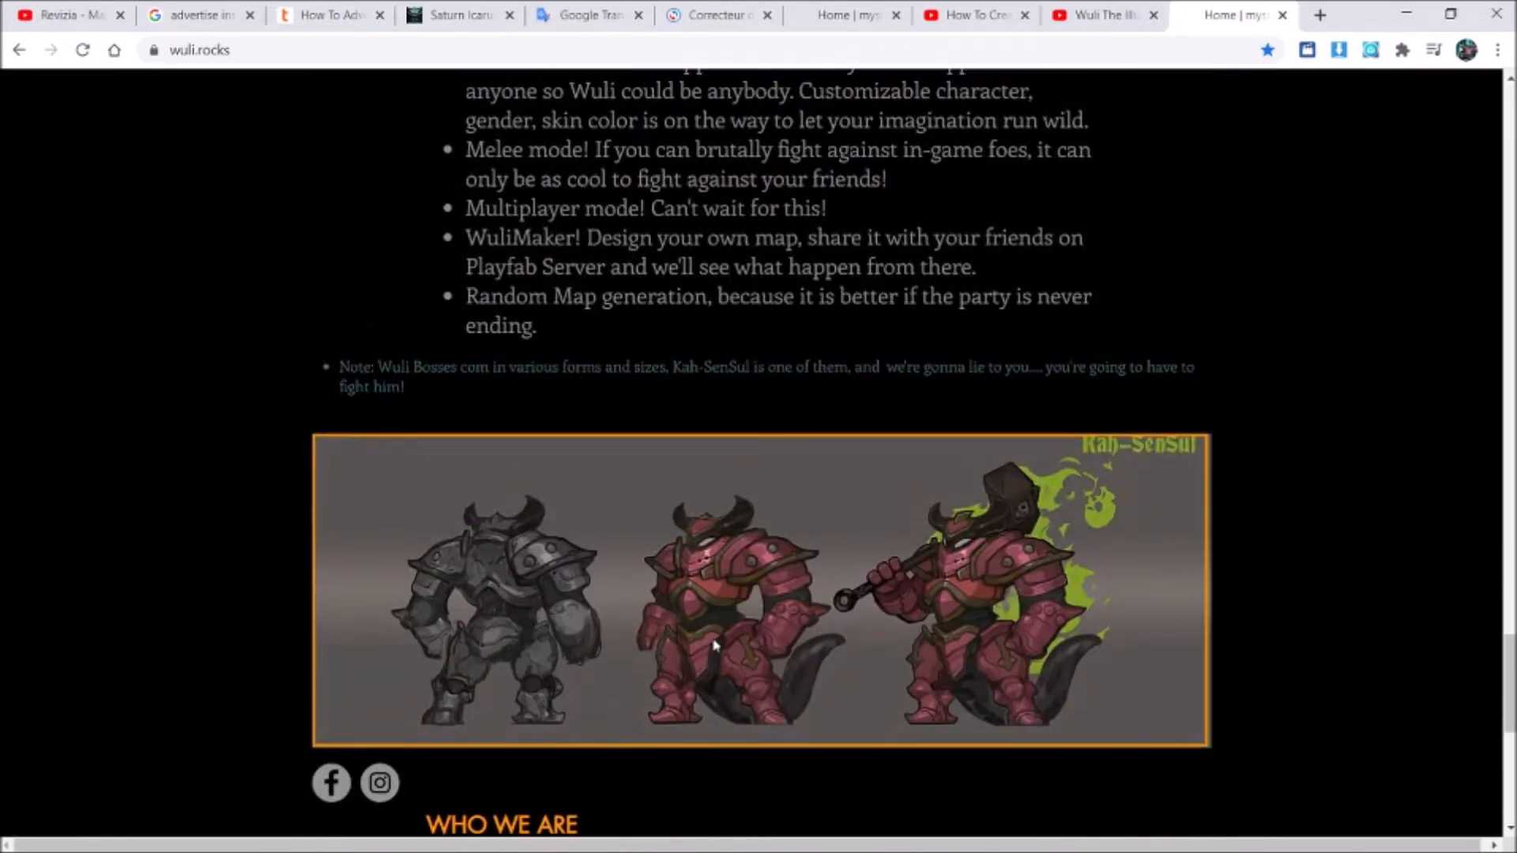
Return to the playable demo sign-up form and the character banner near the beginning of the home page
scroll(713, 646, up, 9)
scroll(713, 646, up, 20)
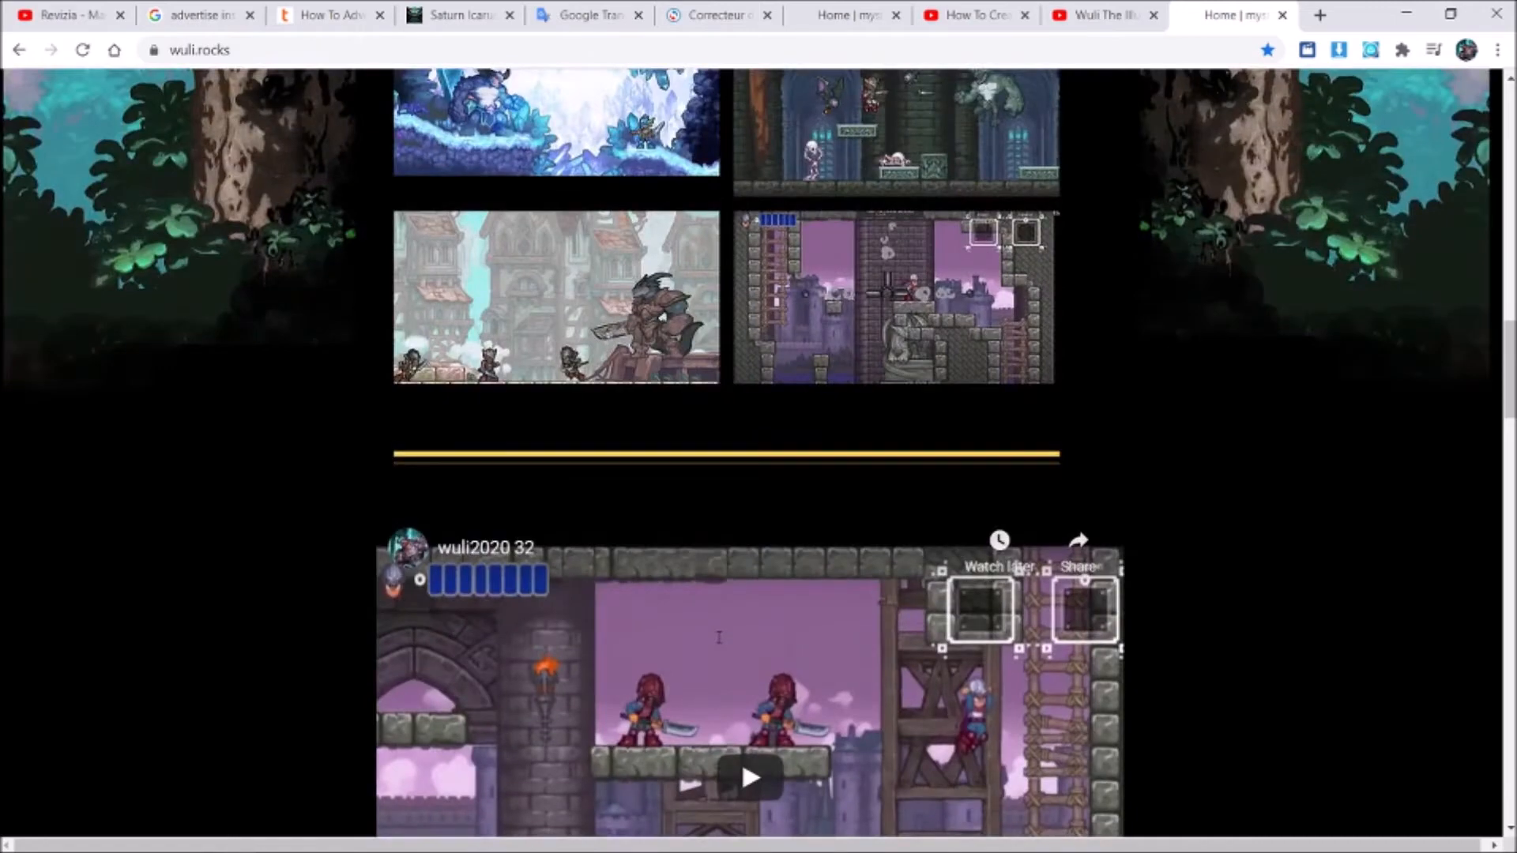
scroll(725, 635, up, 9)
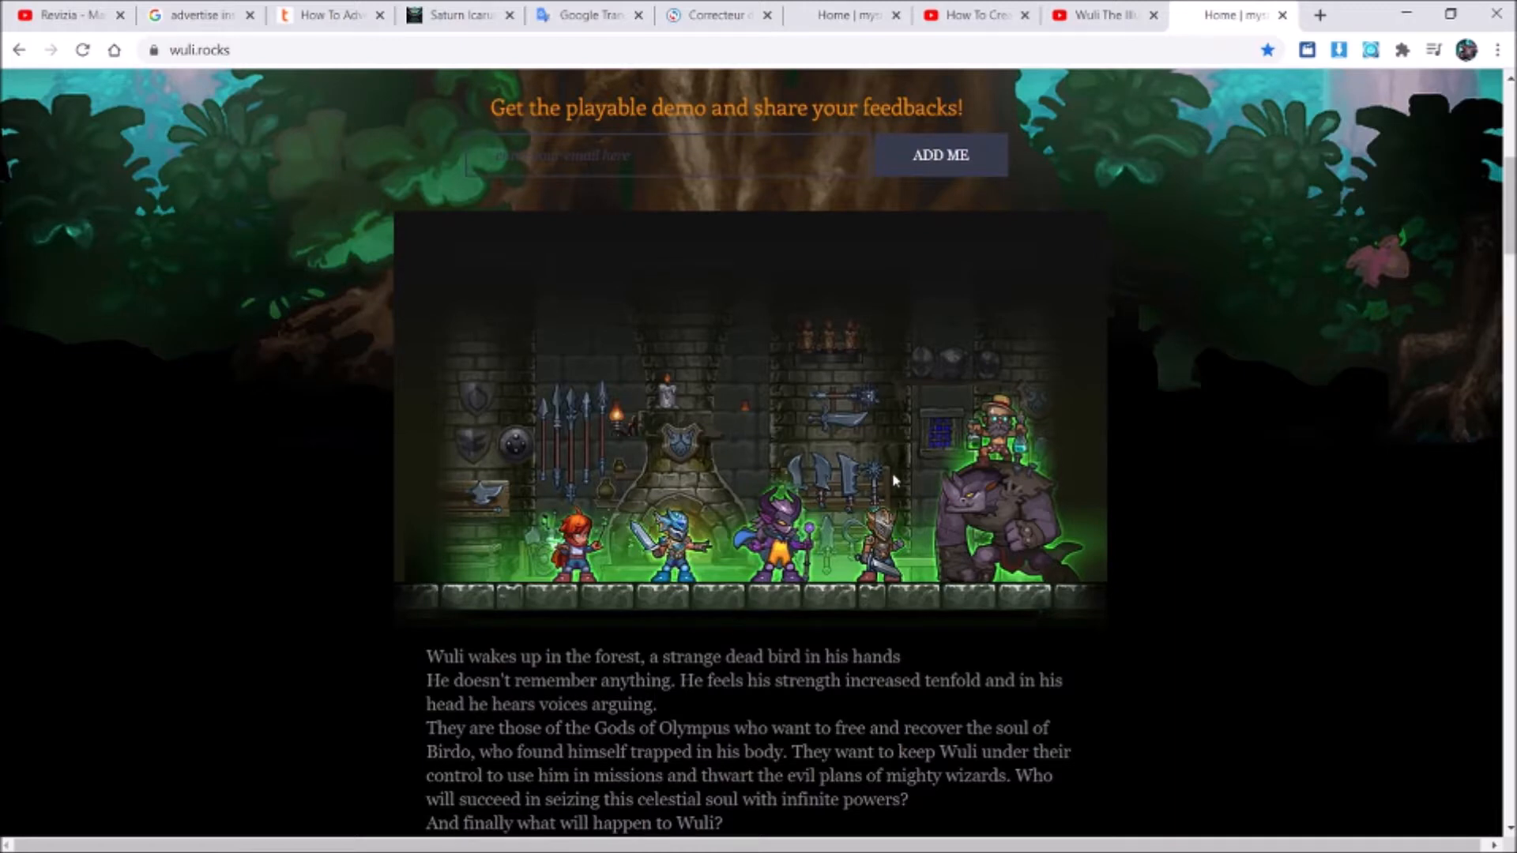
scroll(895, 481, up, 5)
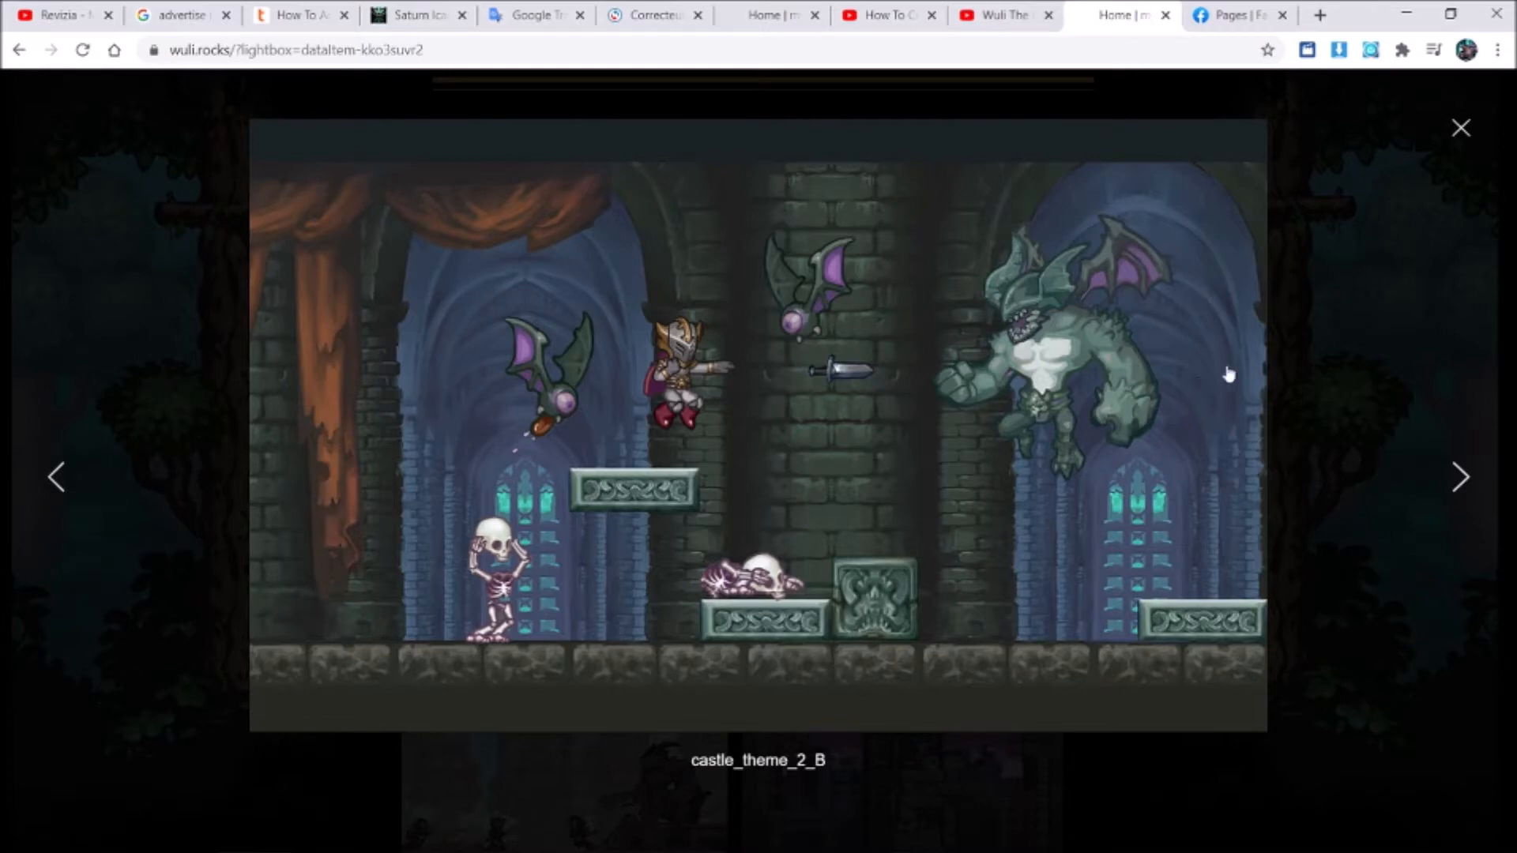
Advance through the enlarged gallery images from castle_theme_2_B to village_theme_B
click(1461, 479)
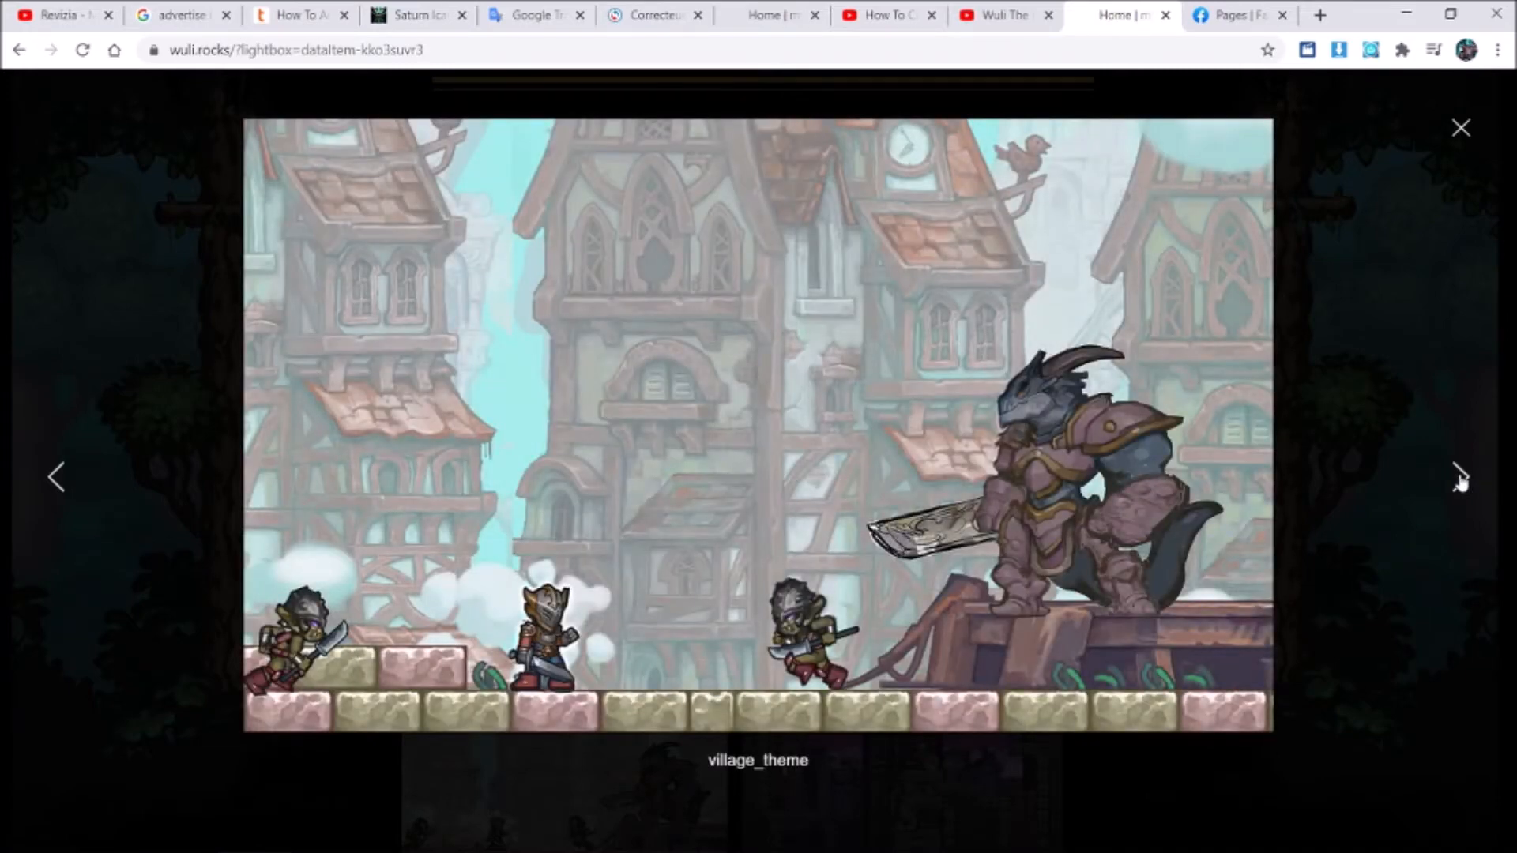
right_click(1461, 482)
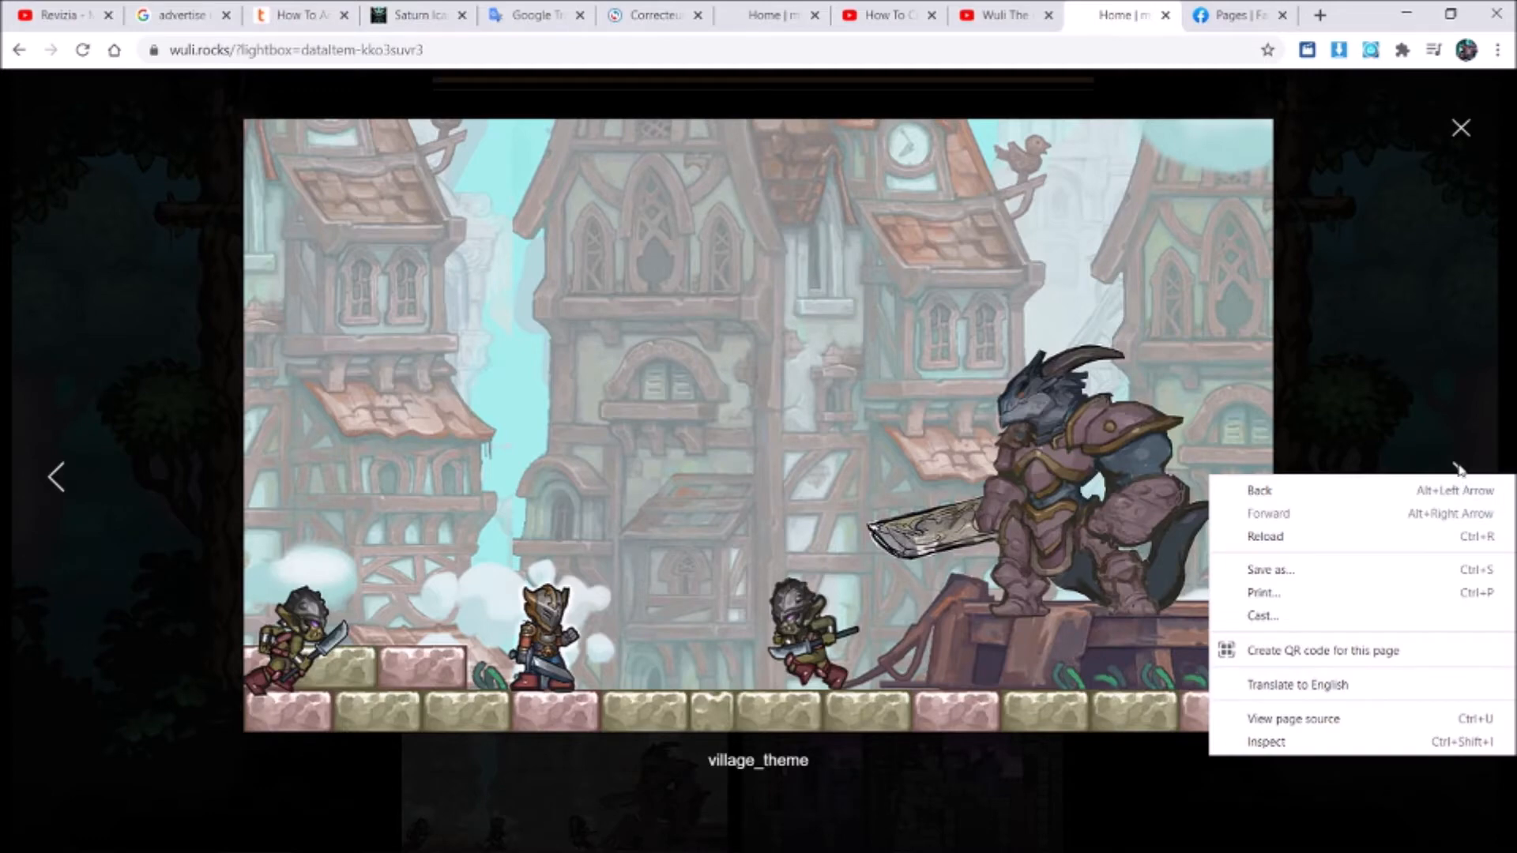
click(1459, 476)
click(1460, 476)
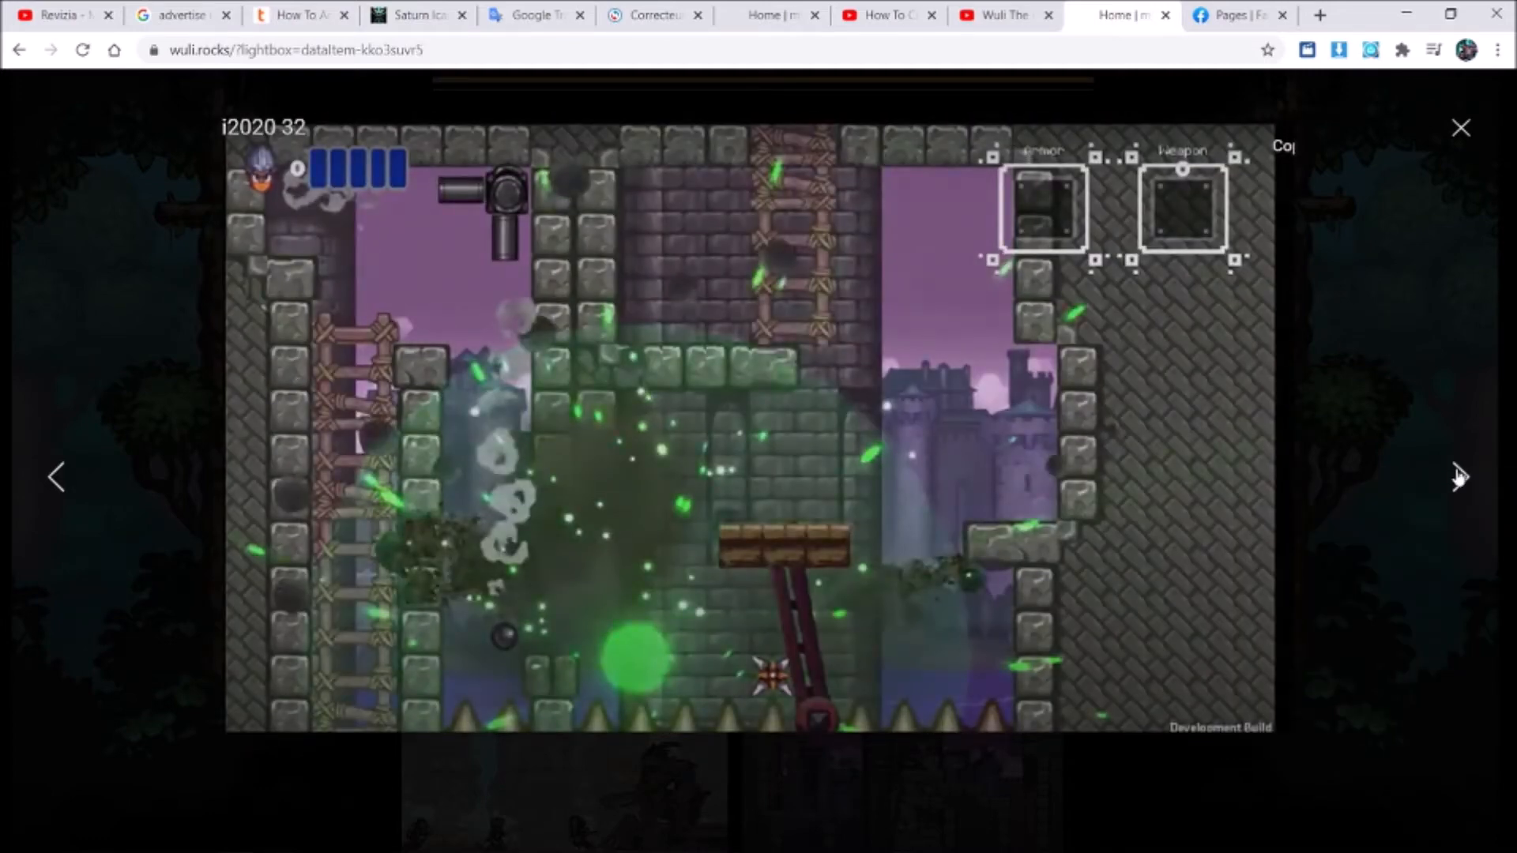
click(1459, 476)
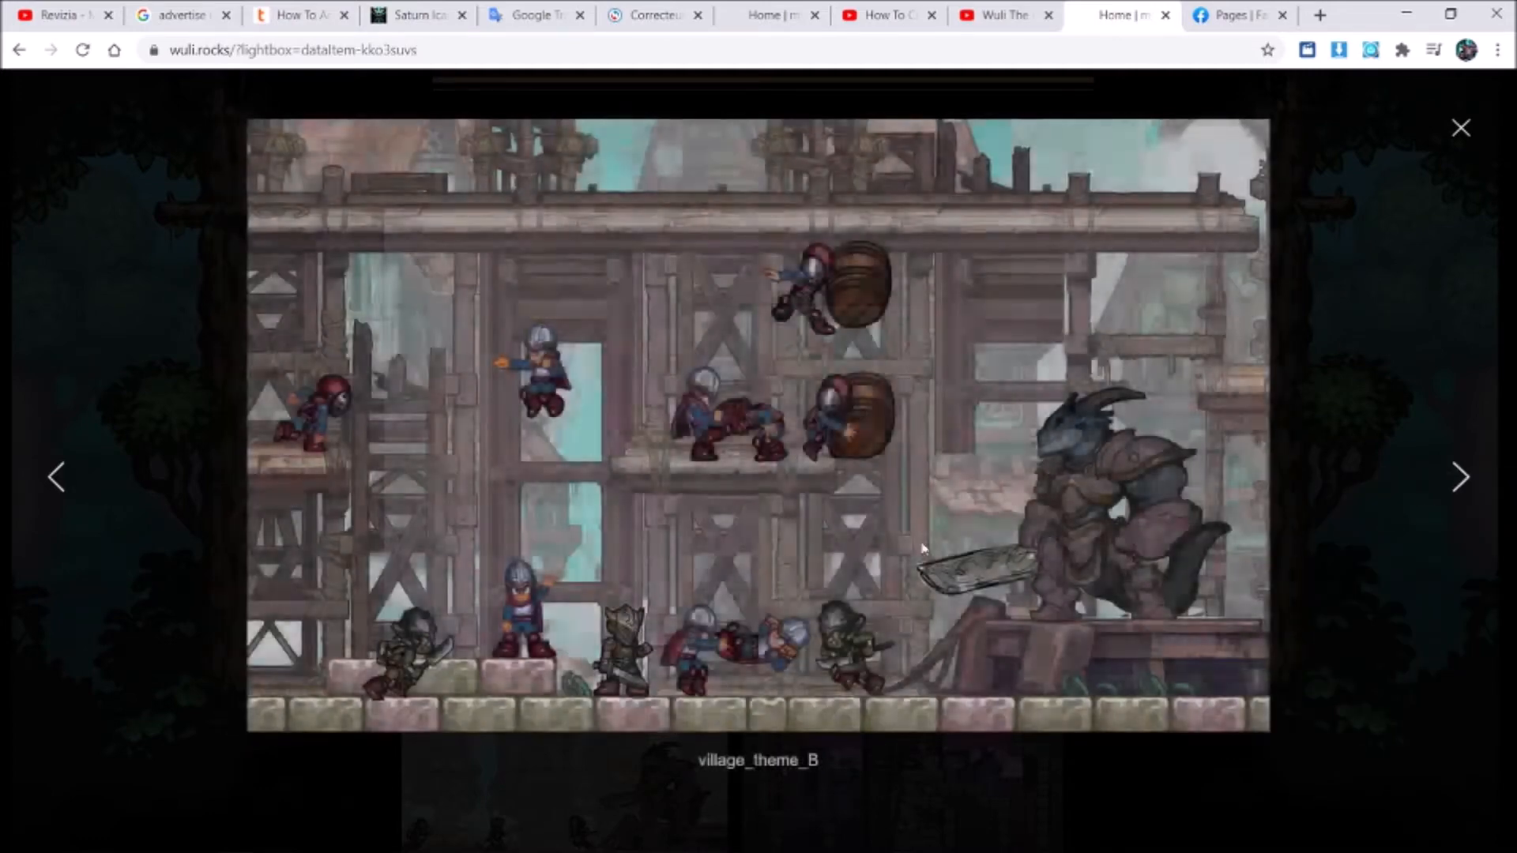
Go backward through the enlarged gallery images from village_theme_B to castle_theme_1_v2, viewing the village, castle, ice and house themes
click(57, 476)
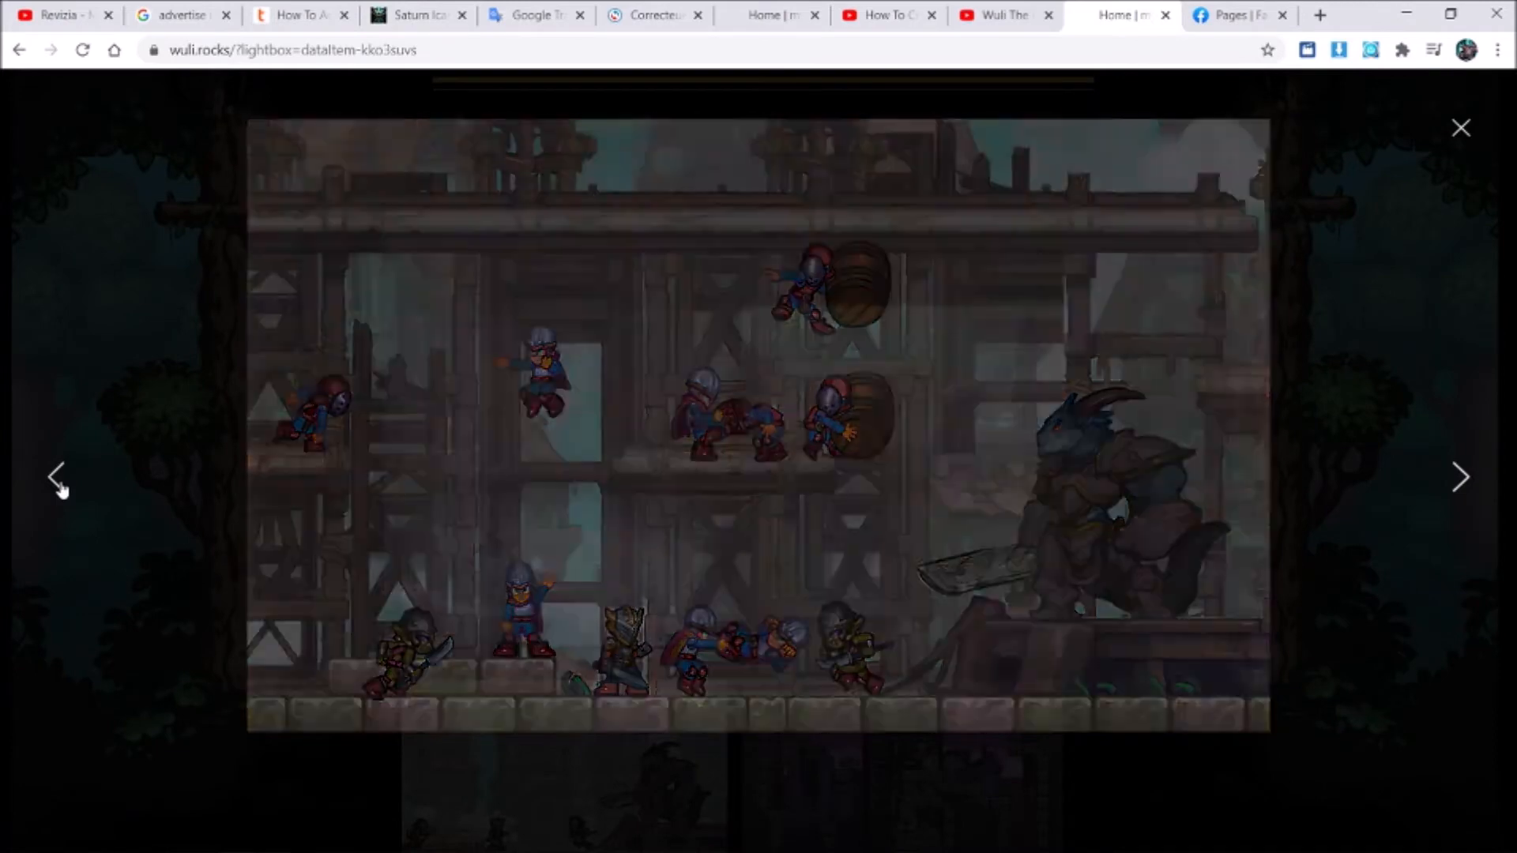
click(56, 476)
click(59, 479)
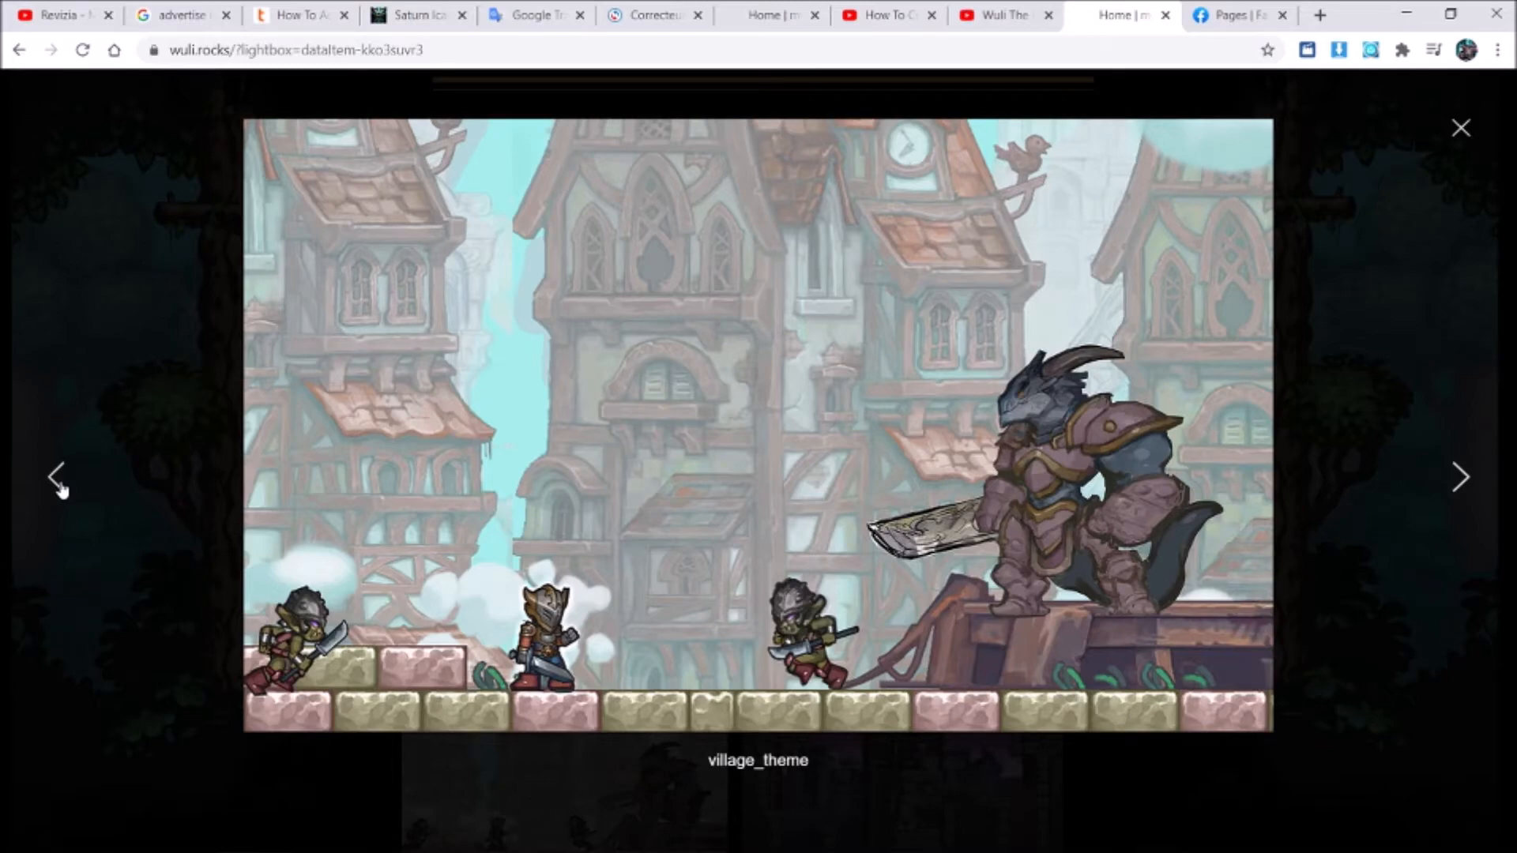
right_click(62, 490)
click(55, 478)
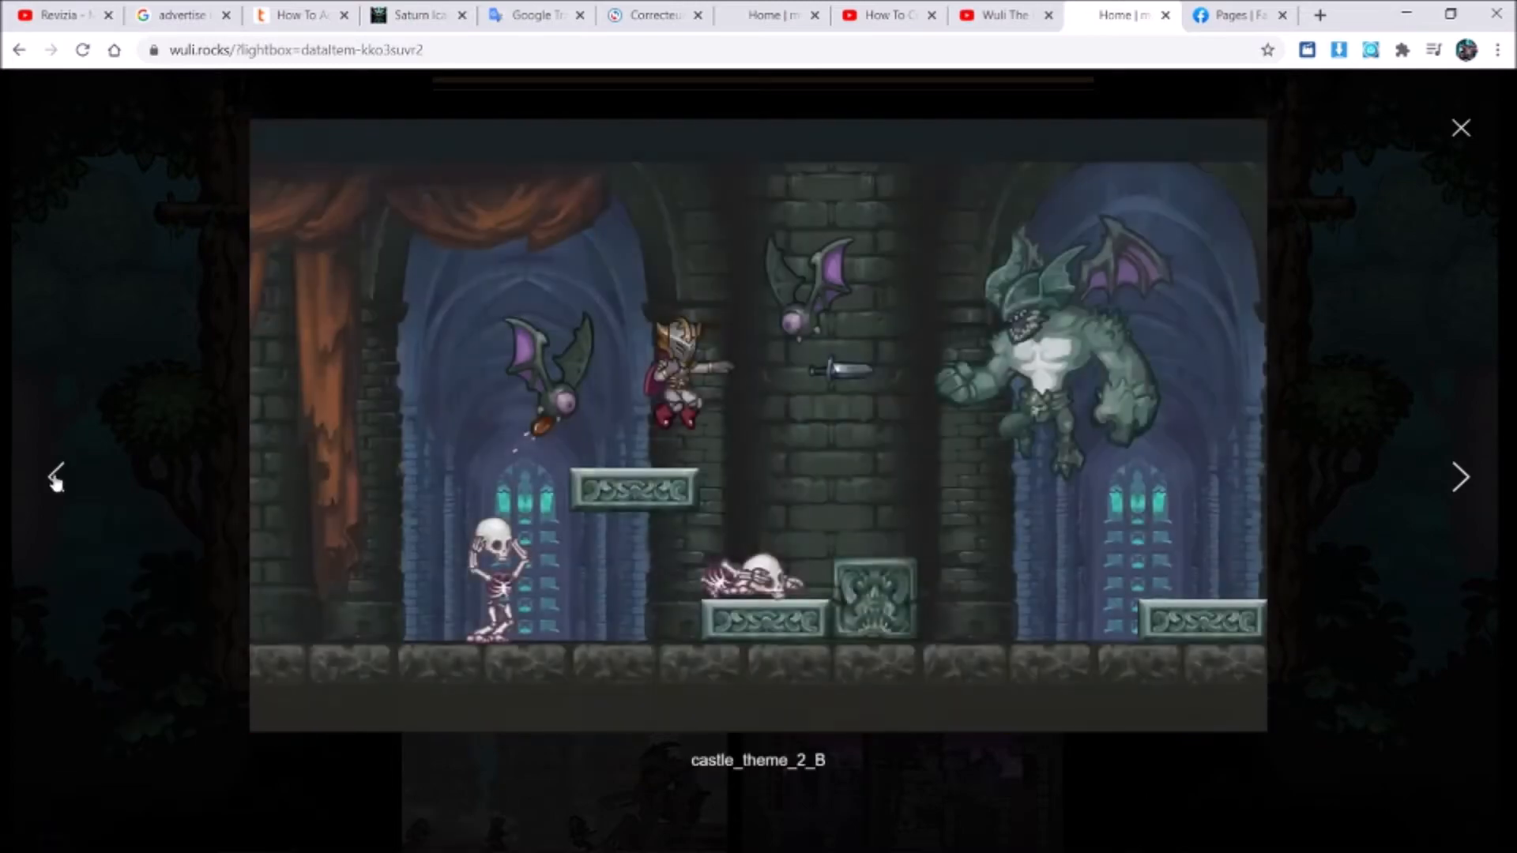
click(55, 478)
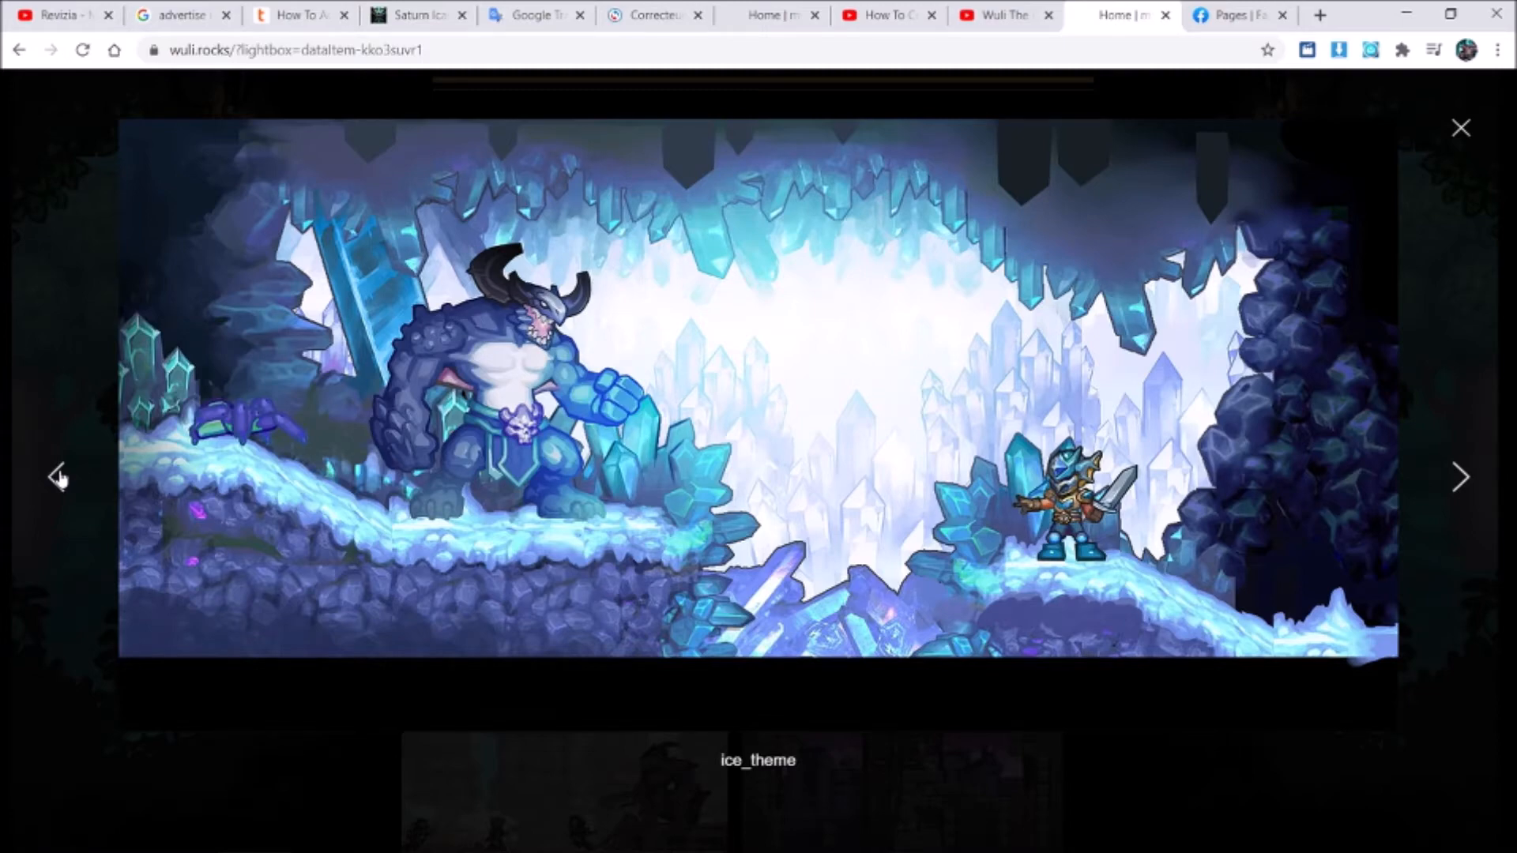
click(58, 478)
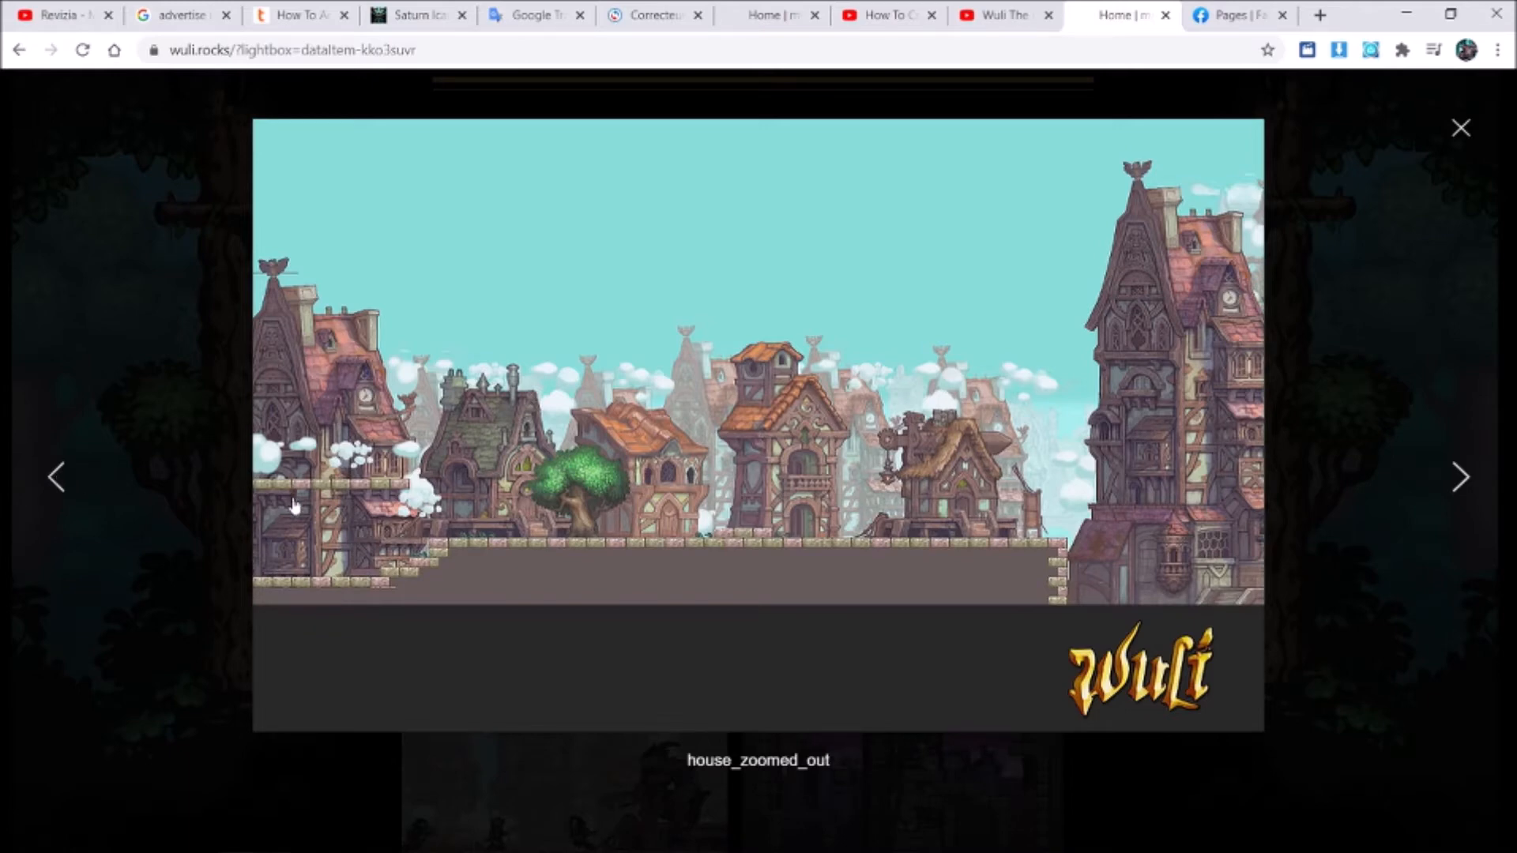
click(60, 477)
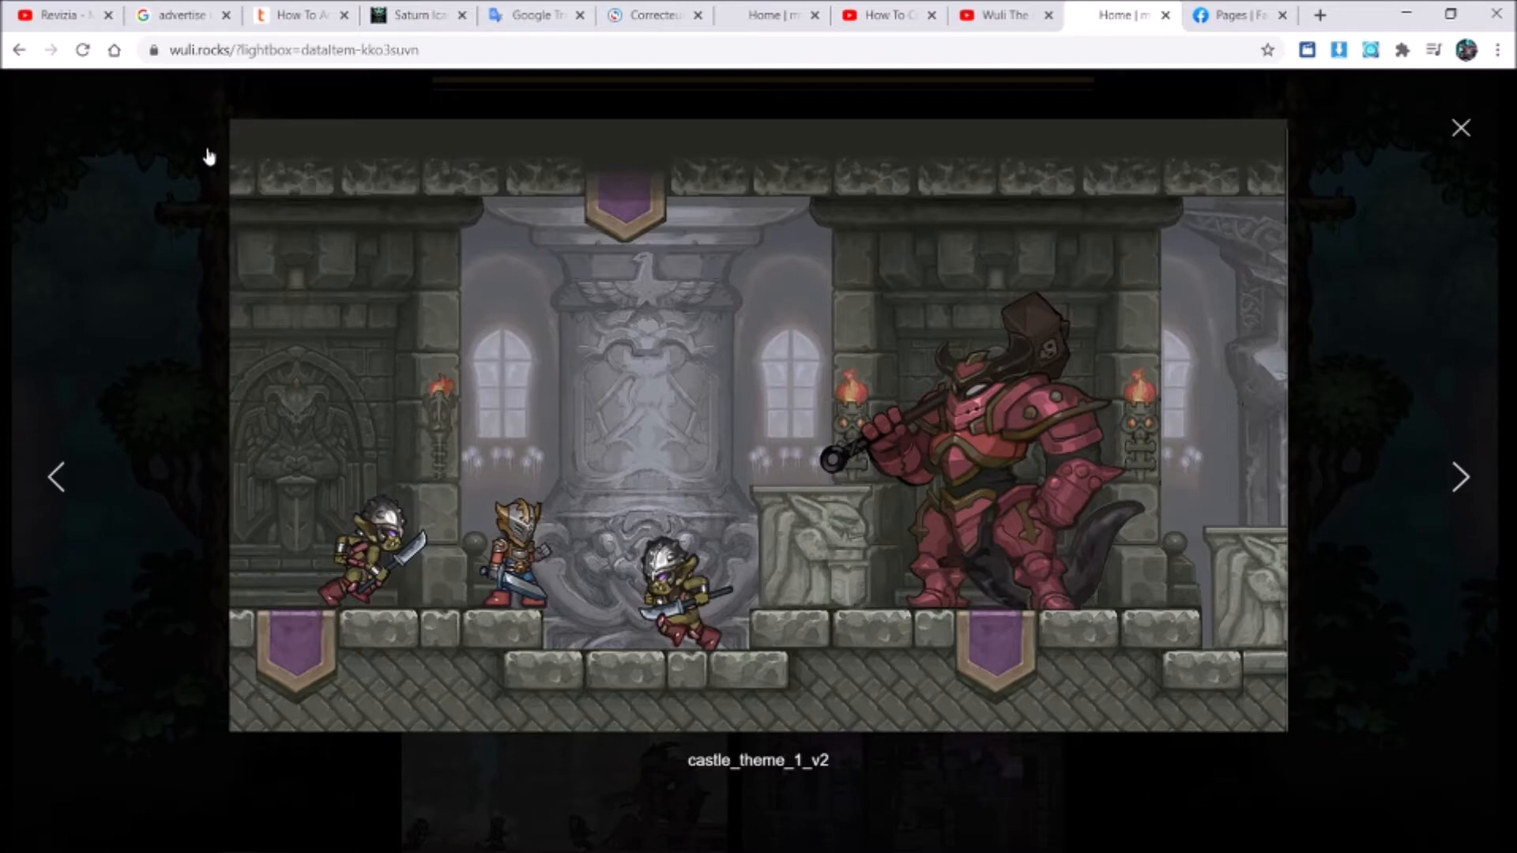
View village_theme_B again, return to castle_theme_1_v2, and continue to the following gallery image
click(55, 479)
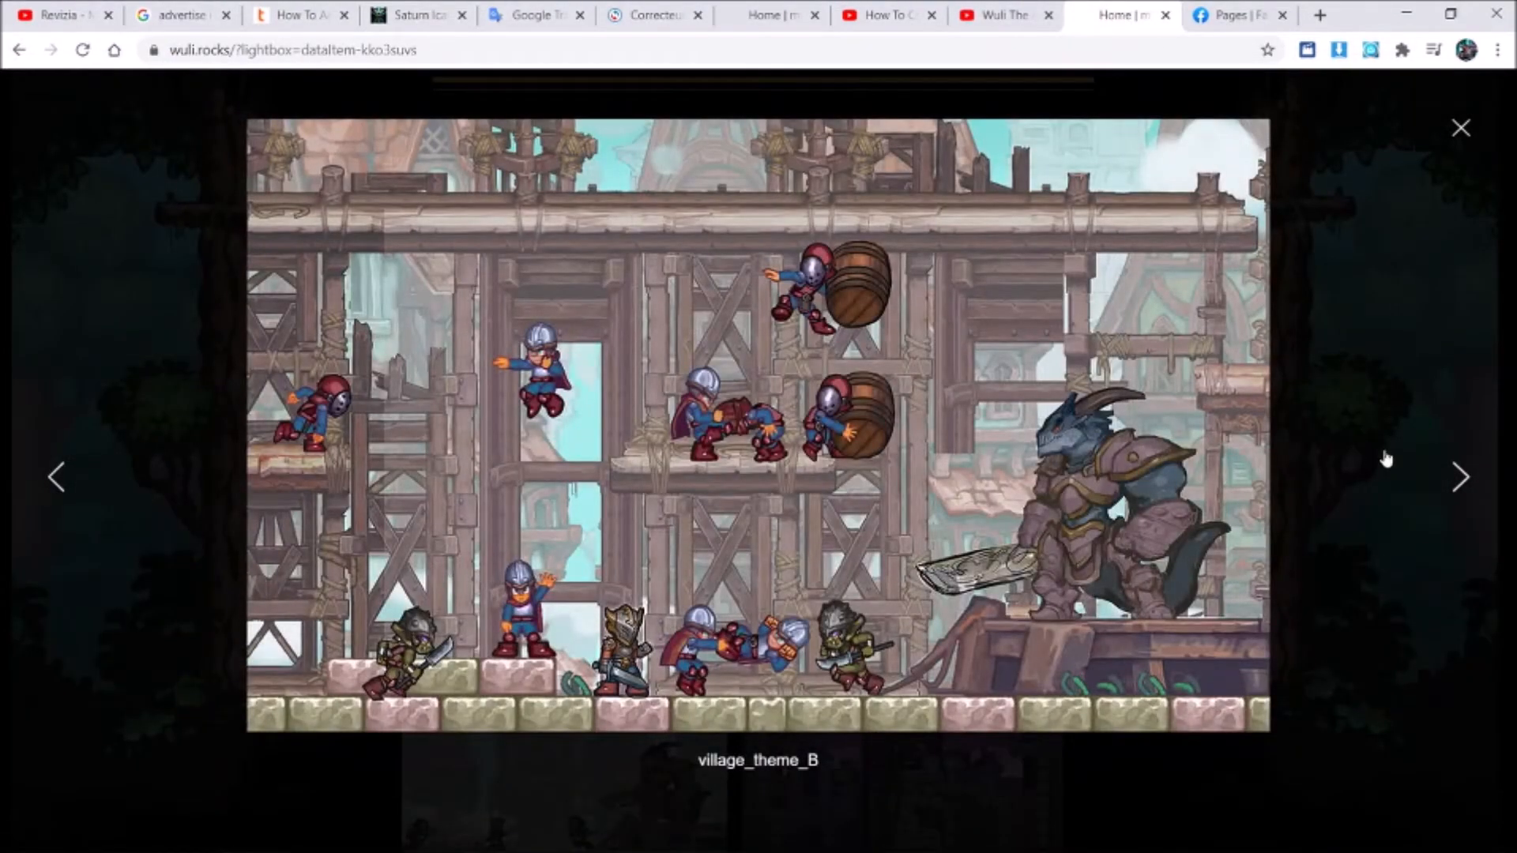
click(1458, 481)
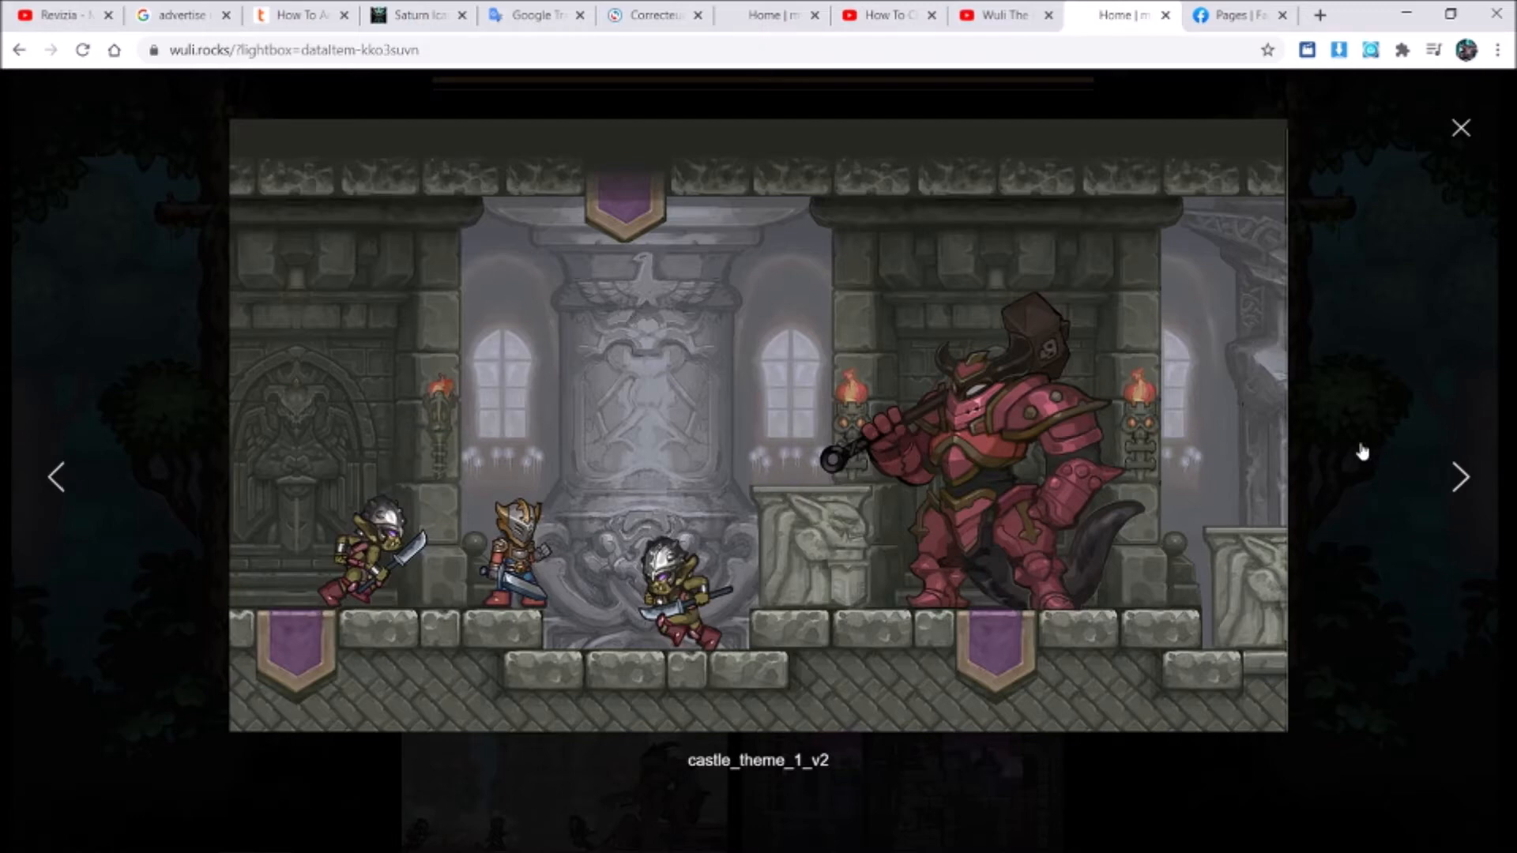
click(1458, 477)
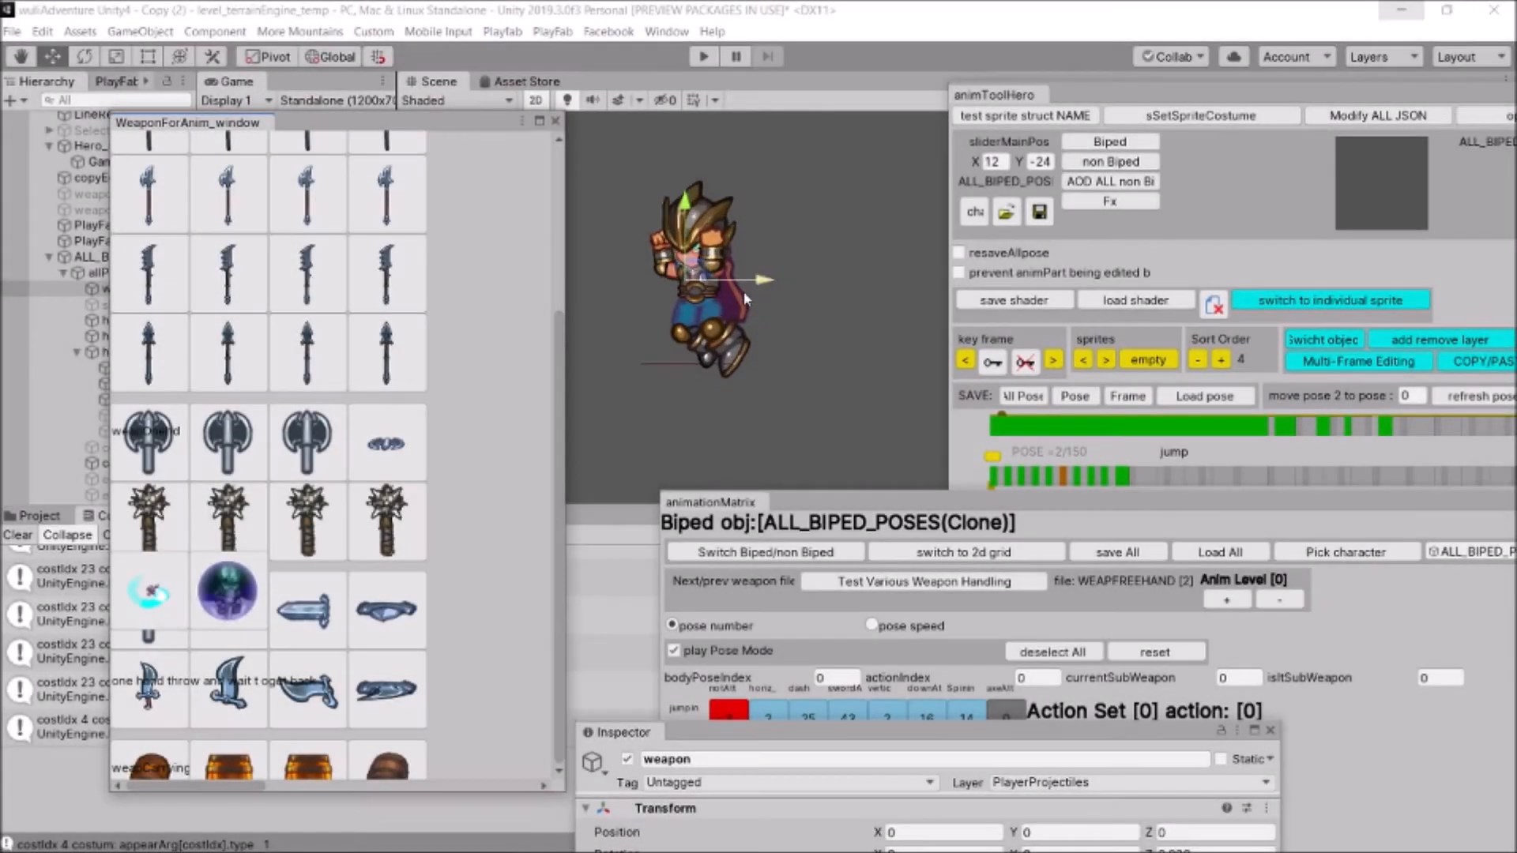
Arrange the animToolHero and WeaponForAnim windows away from the character and widen the Game view
middle_drag(714, 287, 772, 312)
scroll(772, 312, up, 3)
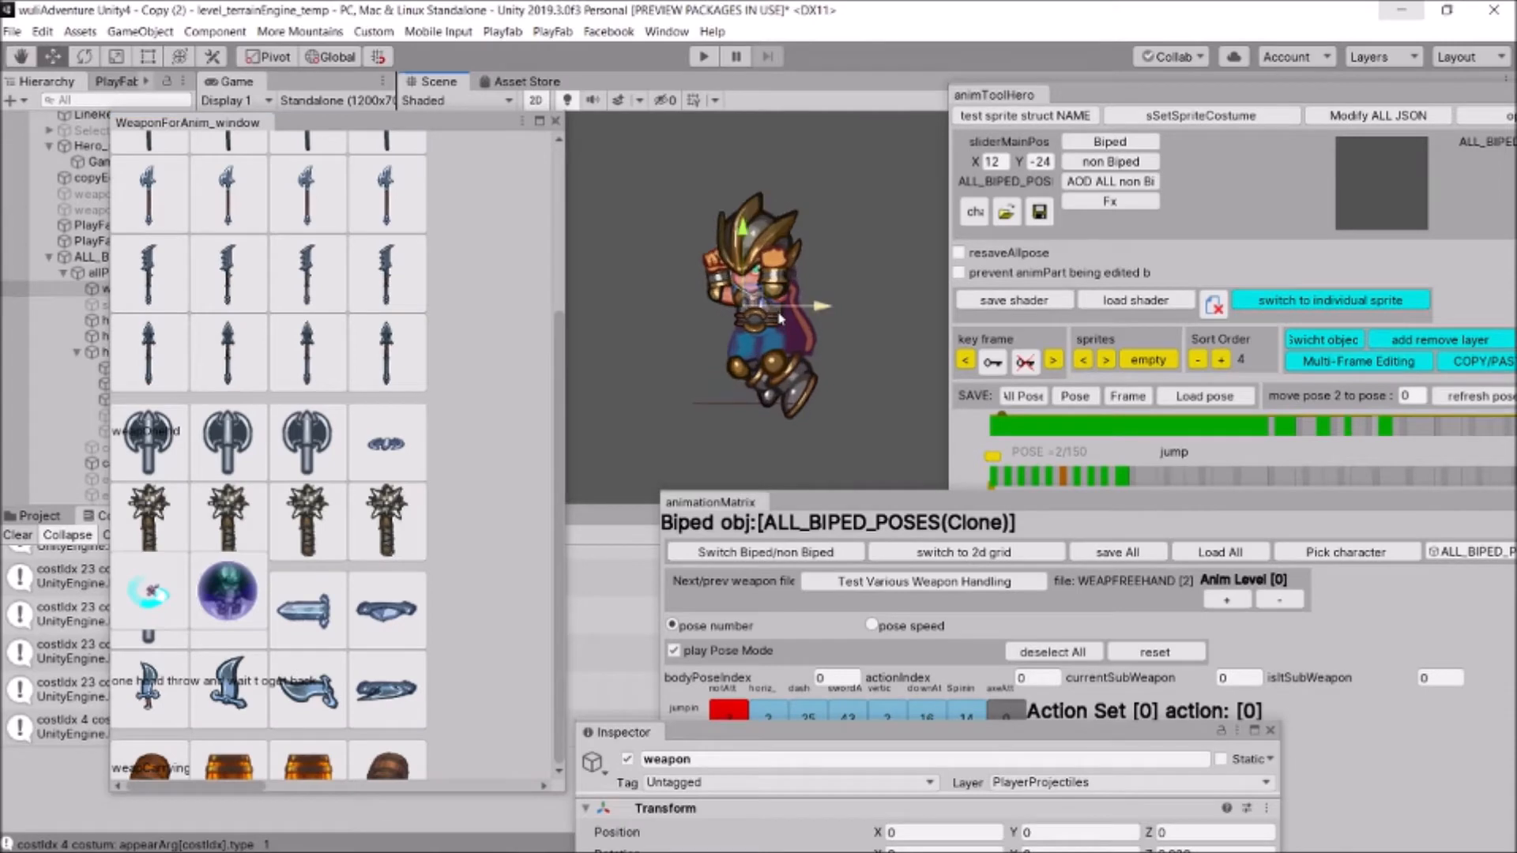
scroll(772, 312, down, 2)
drag(1100, 96, 1185, 229)
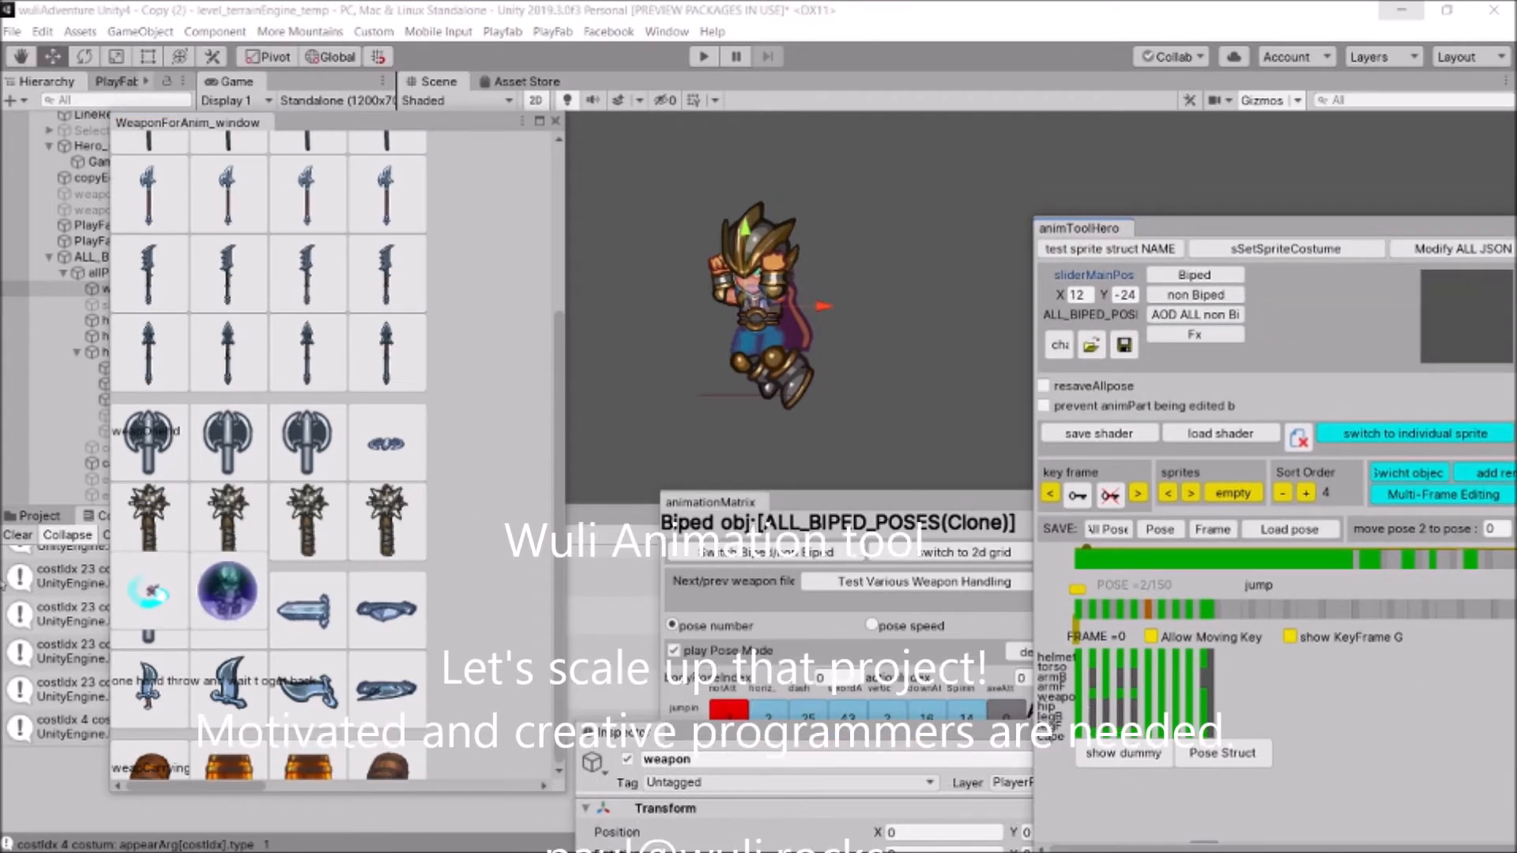
drag(338, 124, 278, 373)
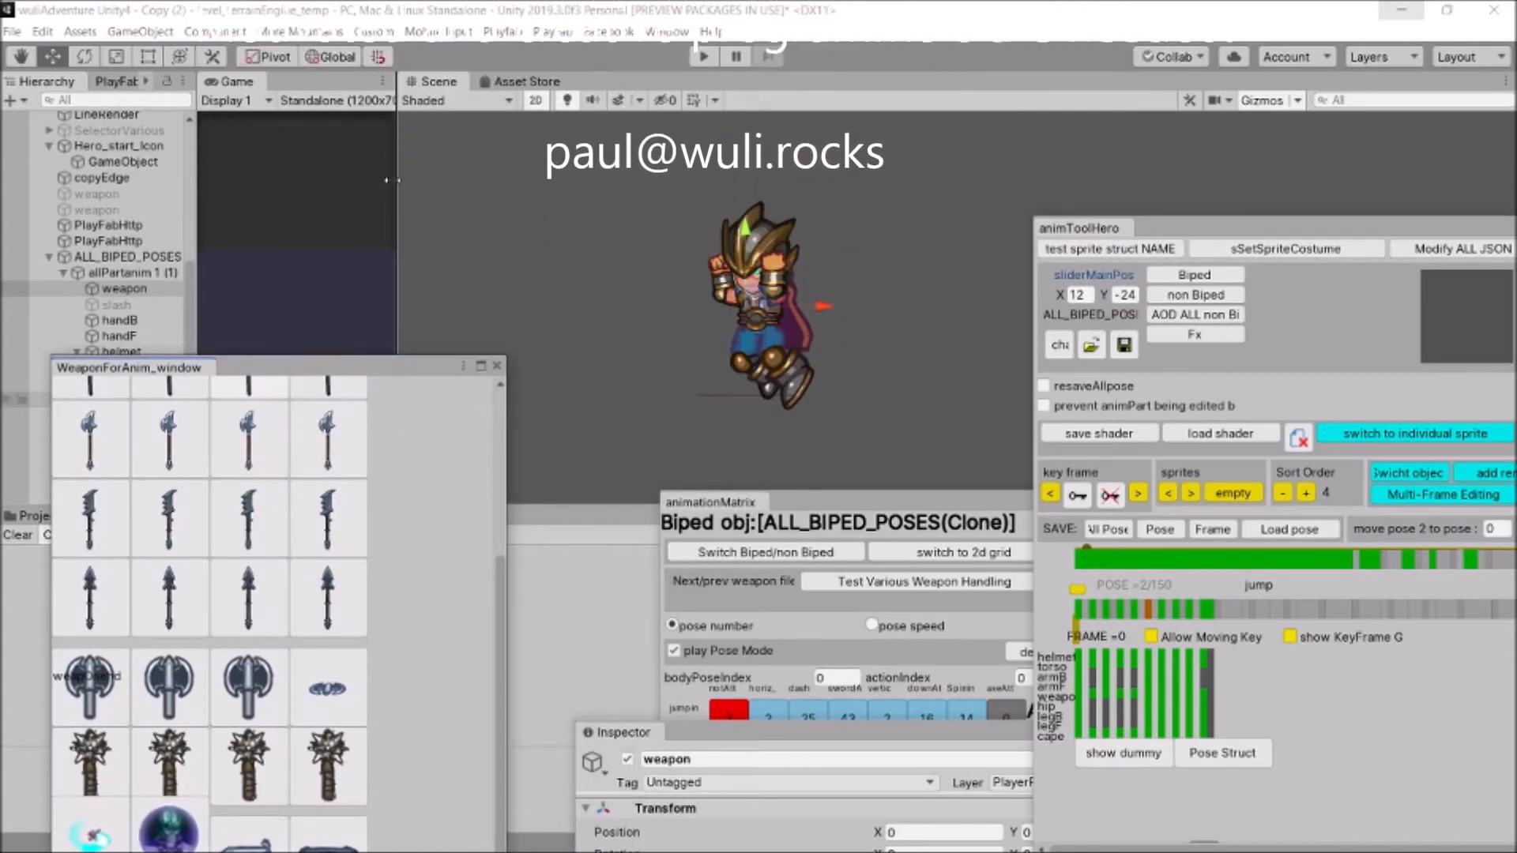
drag(398, 162, 497, 165)
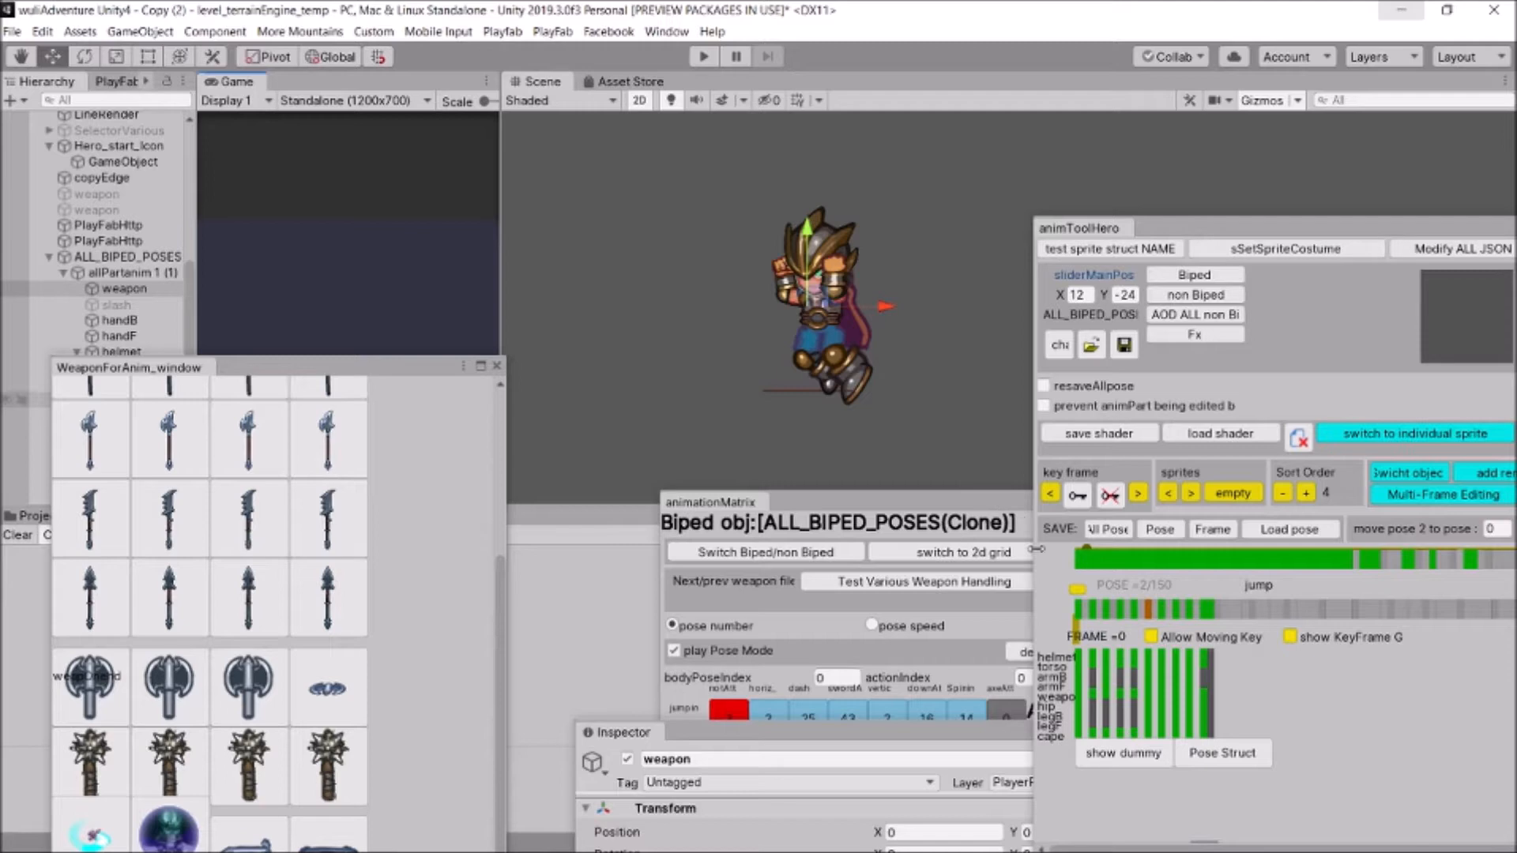
Load the walk pose in the hero animation tool and step forward through its key frames
click(1081, 560)
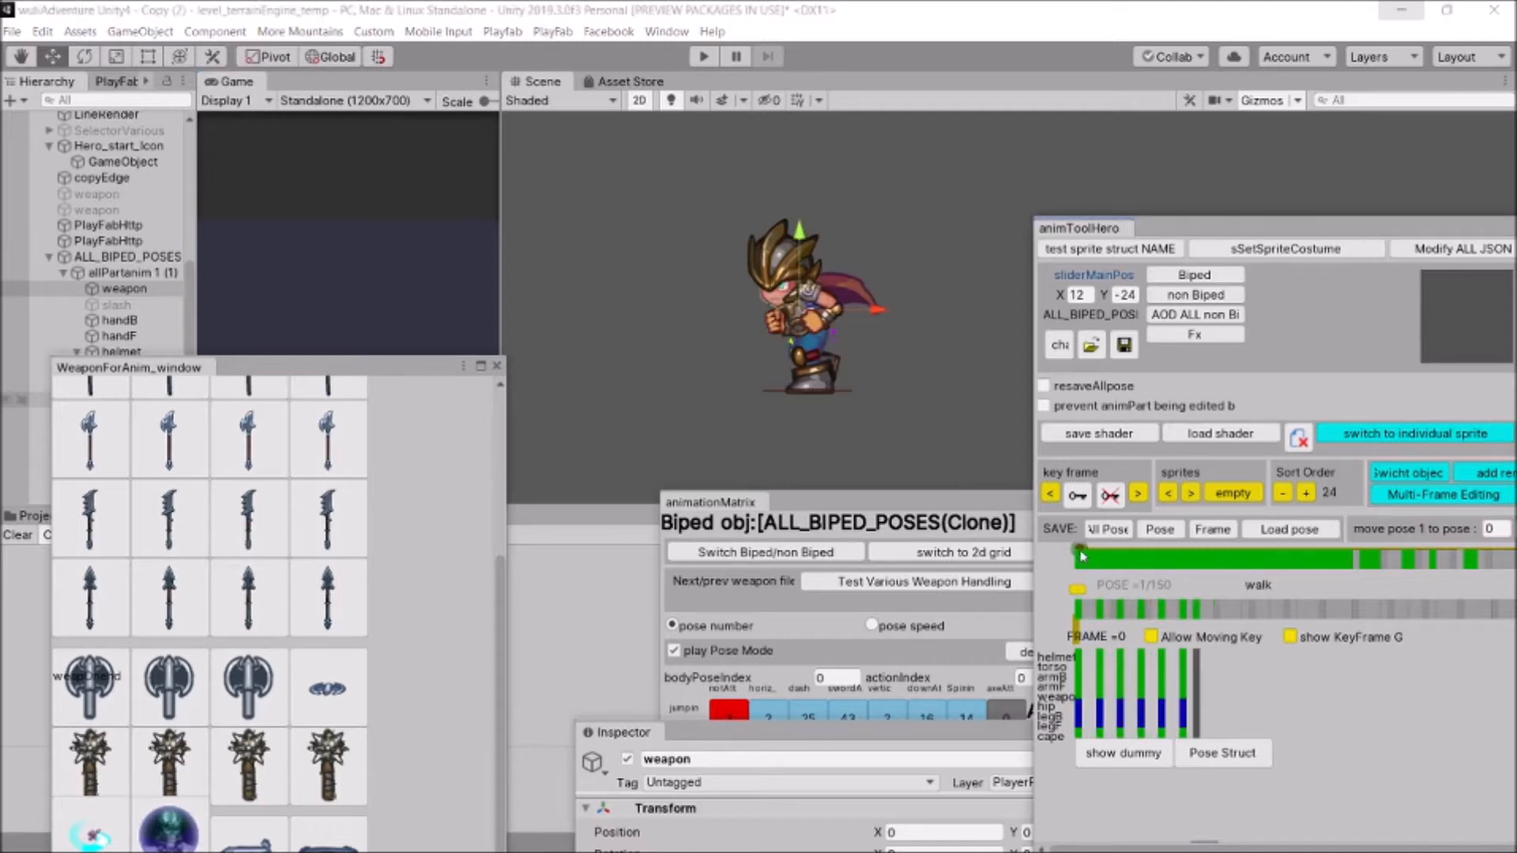
click(1138, 494)
click(1138, 494)
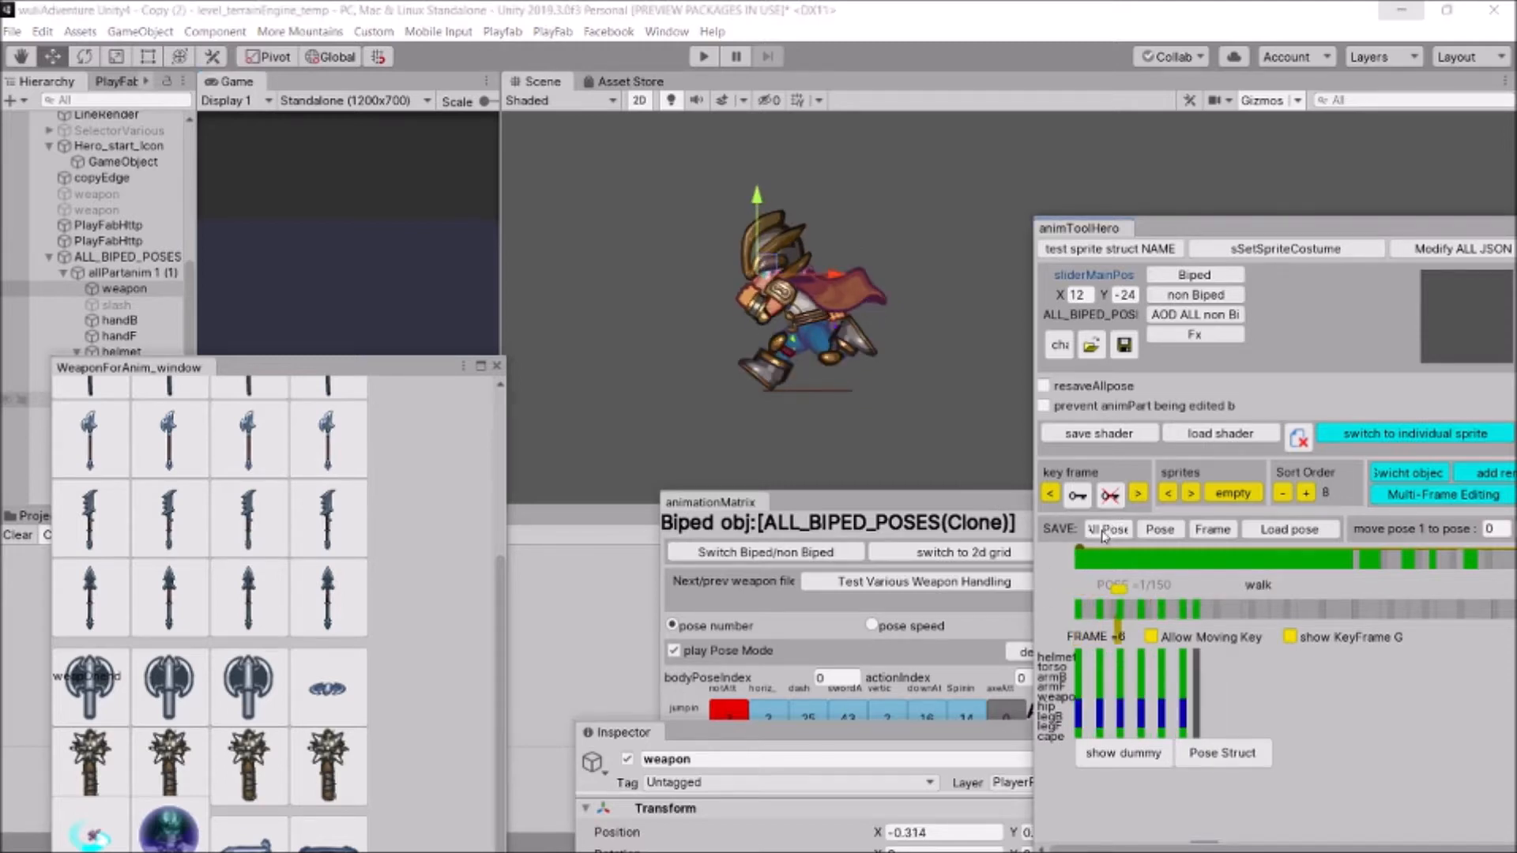
Move the animationMatrix window into full view and preview the non-attacking standing and crouching poses
drag(857, 526, 1112, 292)
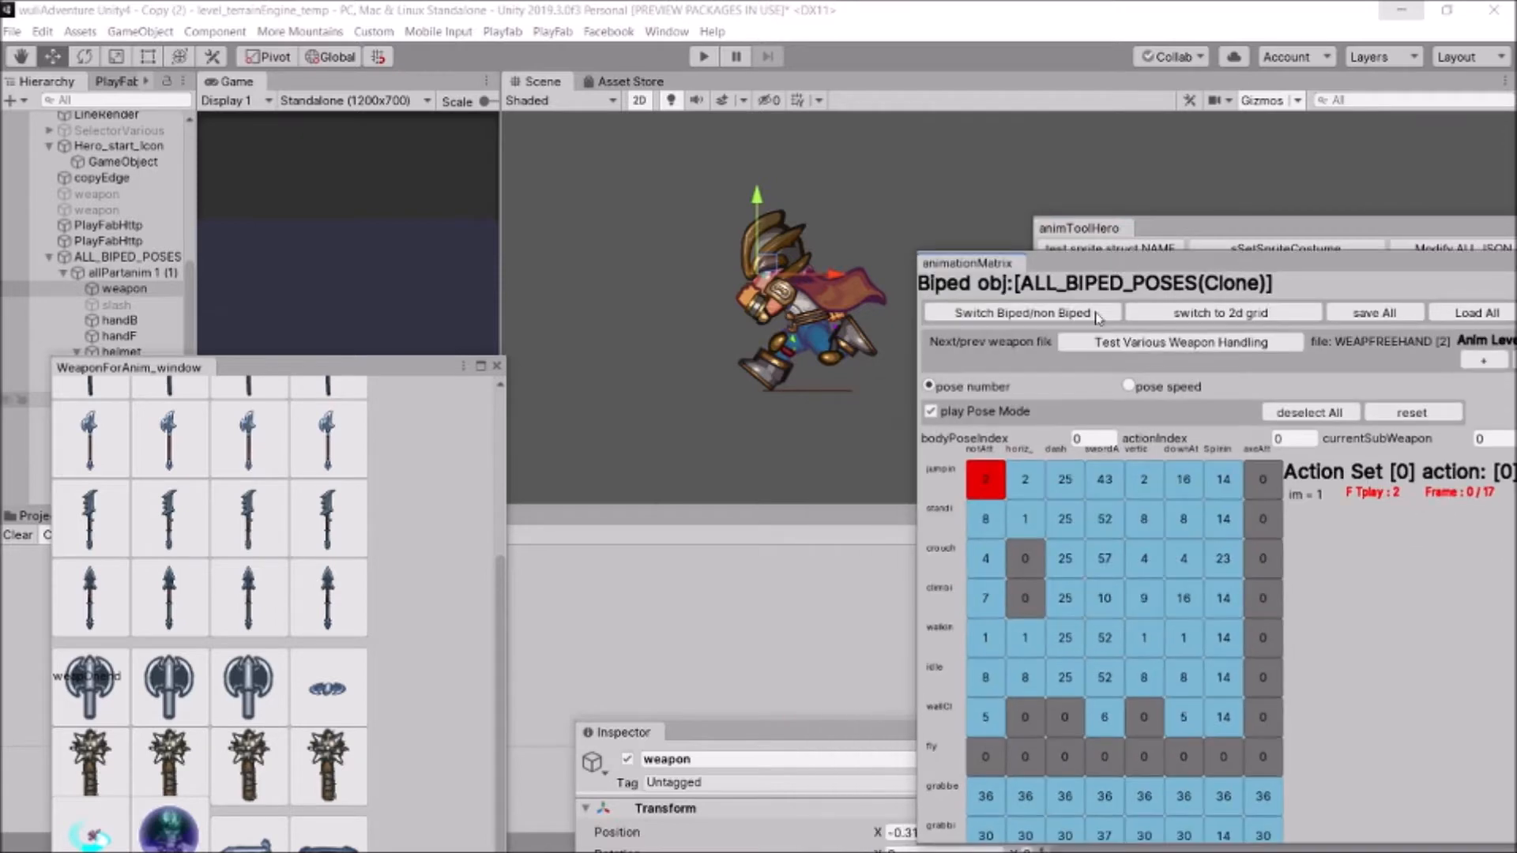
click(986, 523)
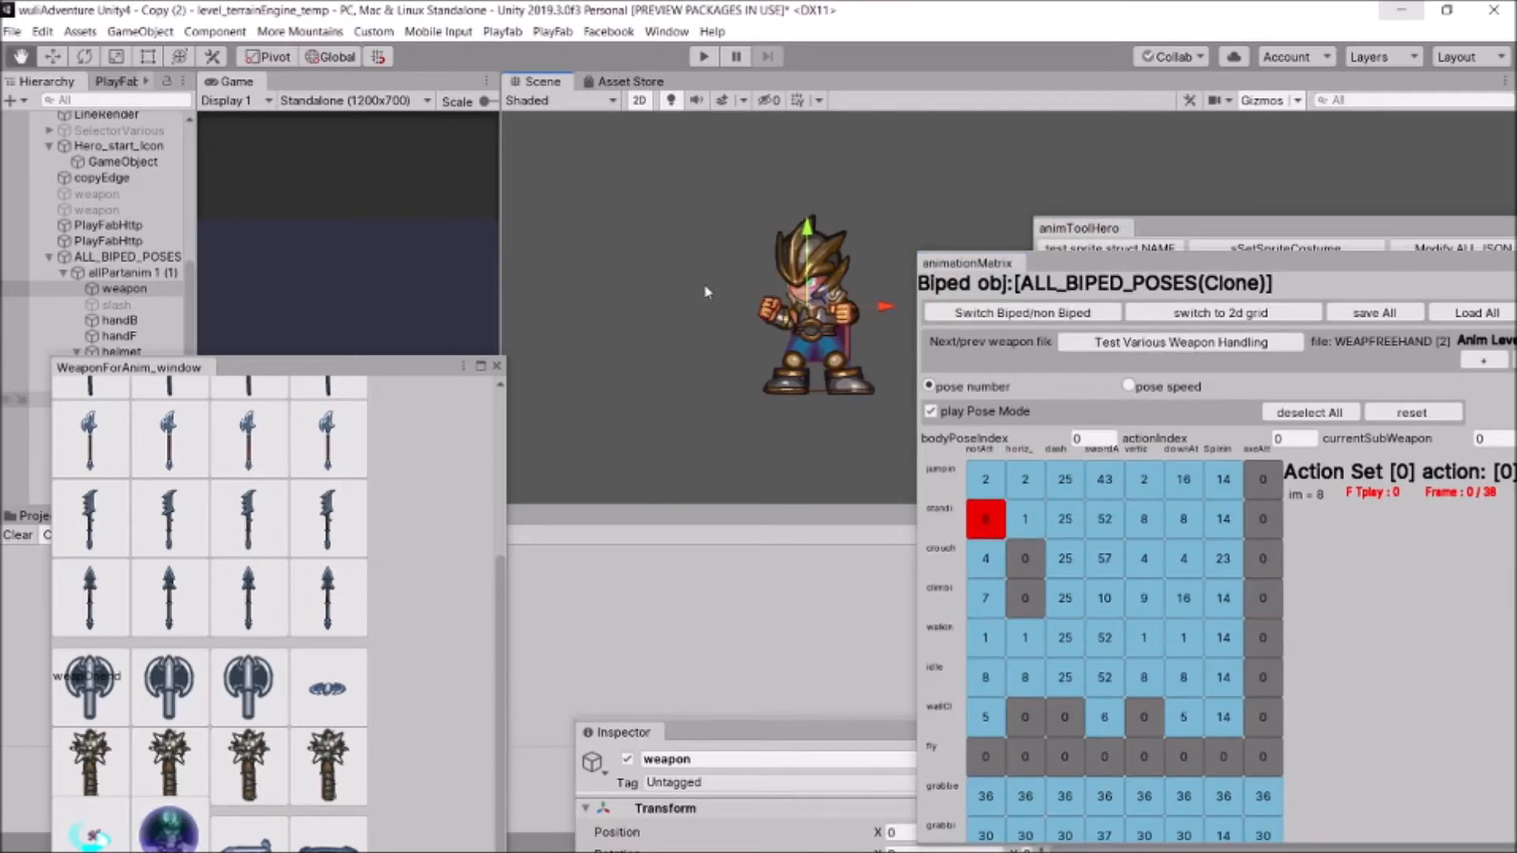
click(987, 561)
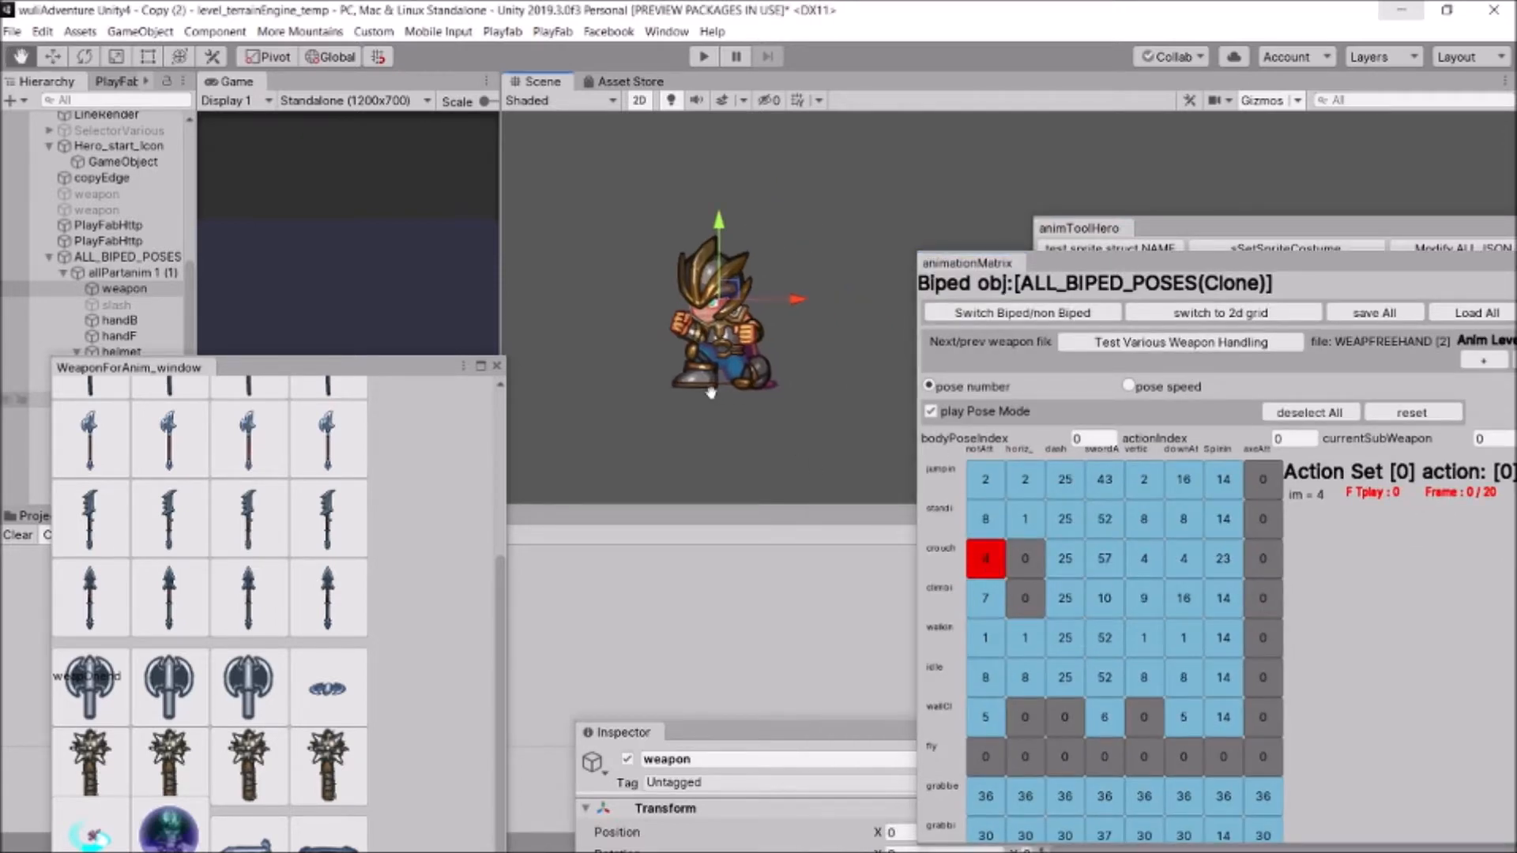
Preview the crouching sword attack, pose 57, by stepping forward through its key frames
click(1104, 561)
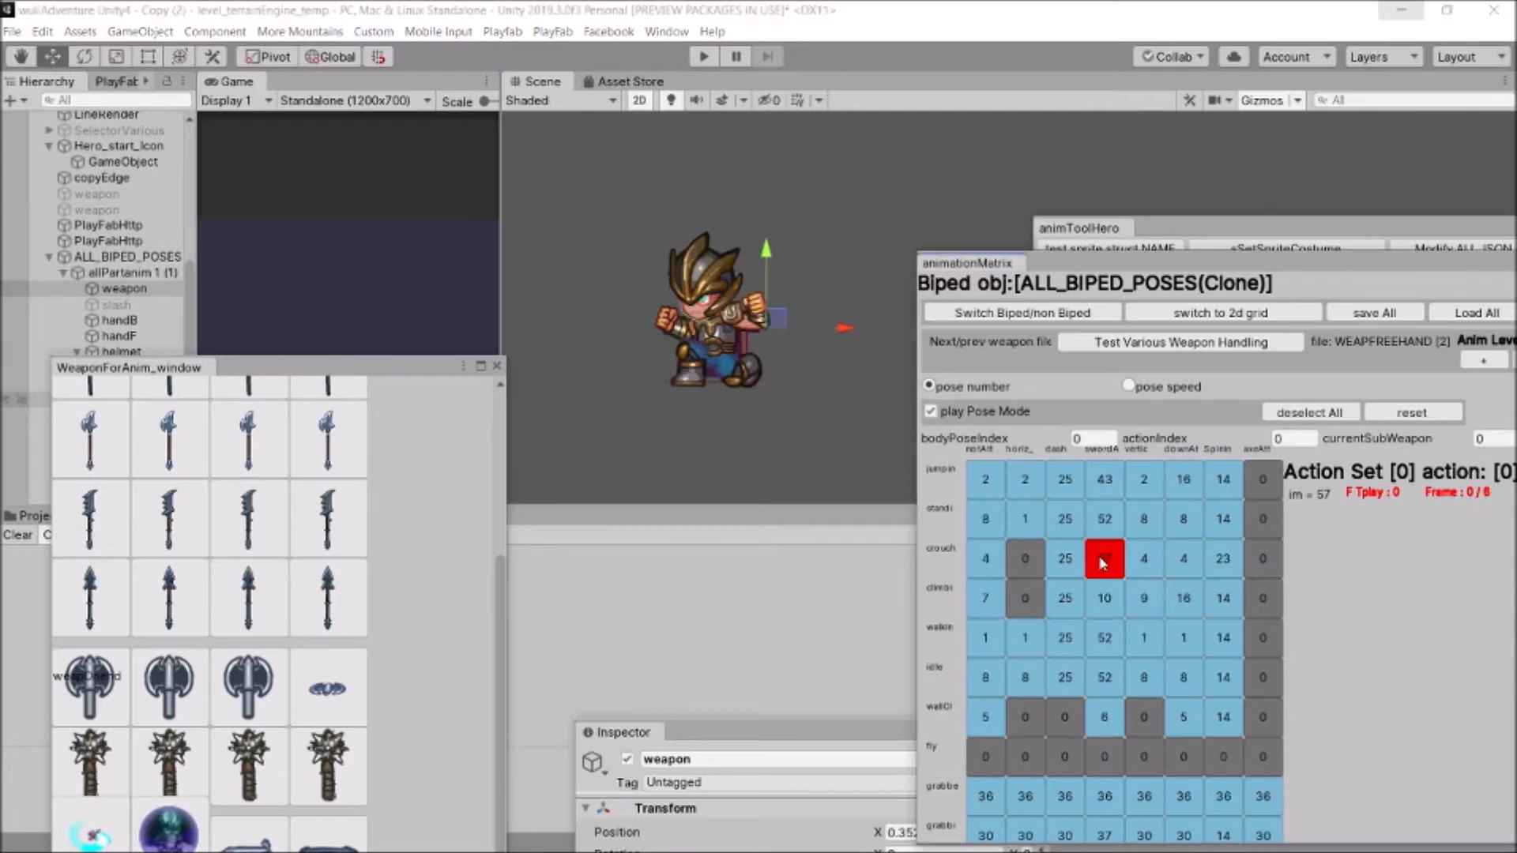
click(1181, 233)
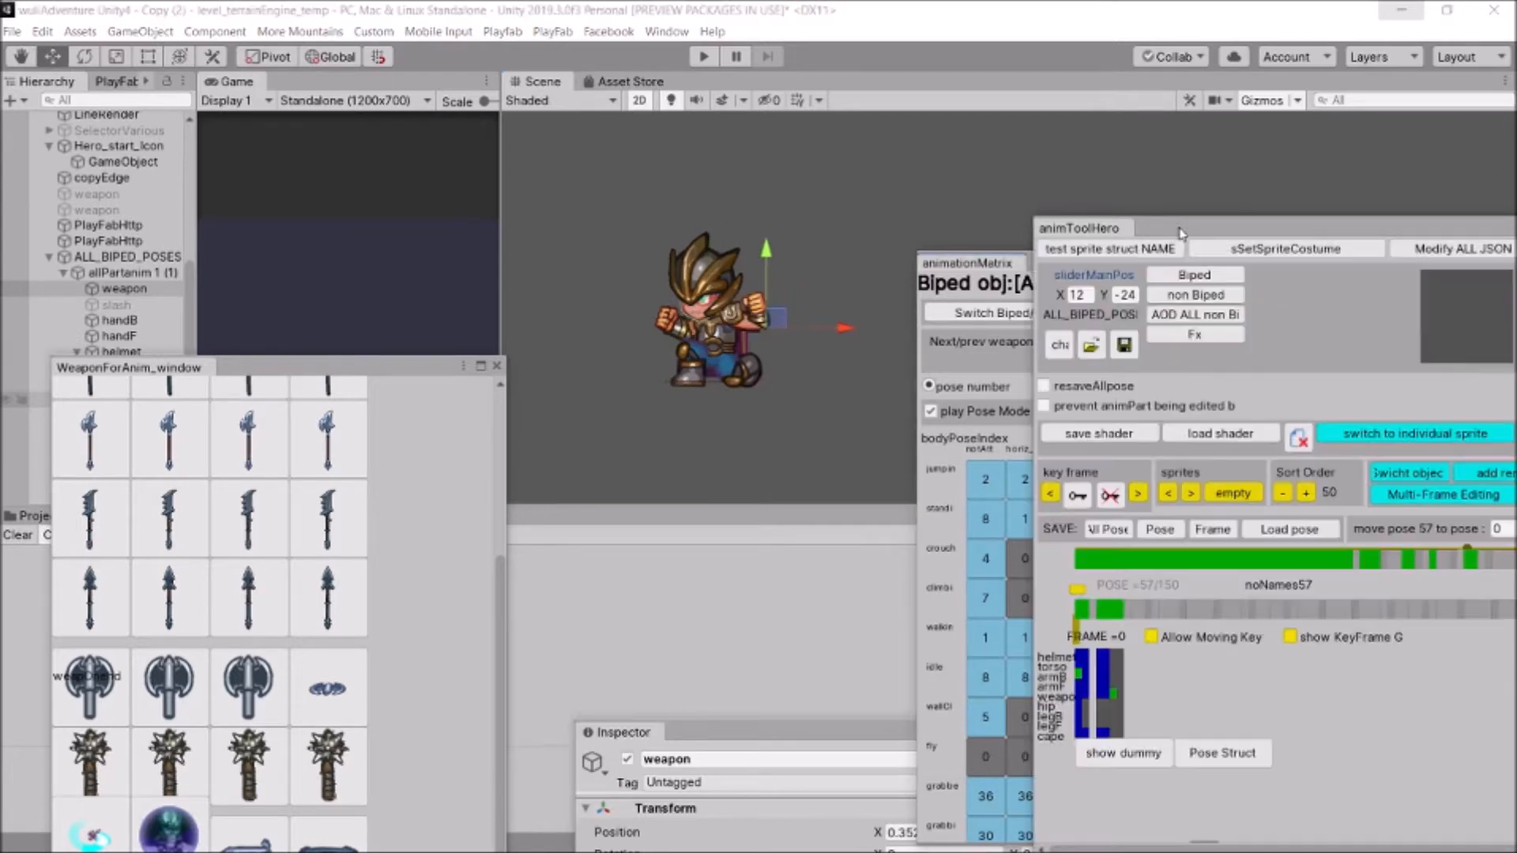
click(1137, 495)
click(1138, 495)
click(1137, 495)
click(1137, 495)
click(1138, 495)
click(1138, 495)
click(1138, 495)
click(1138, 494)
click(1138, 495)
click(1138, 496)
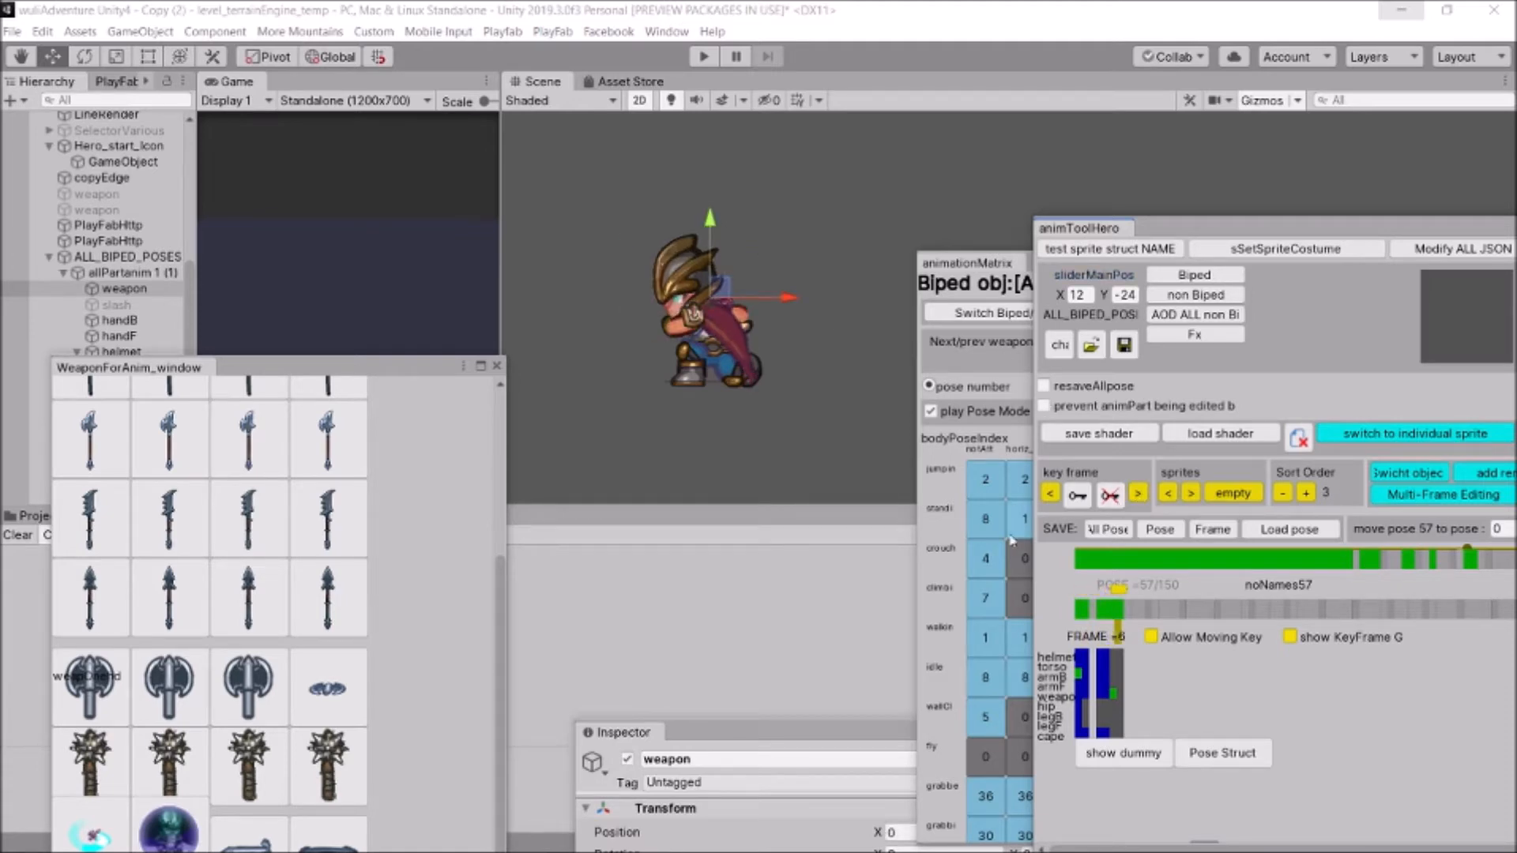
Select the non-attacking jumping pose in the animation matrix and step through its key frames
click(1019, 251)
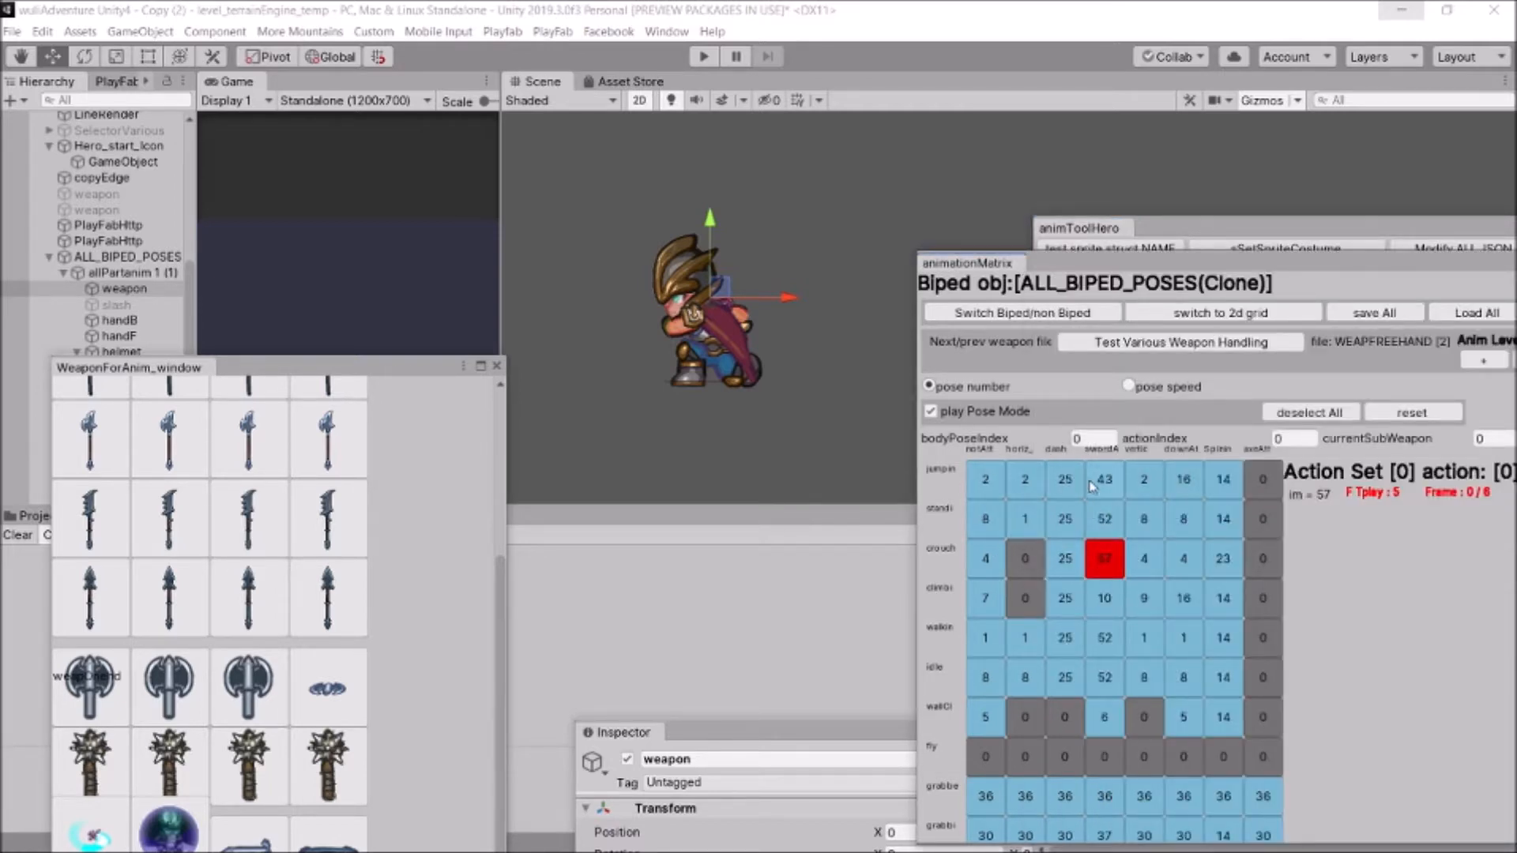
click(987, 480)
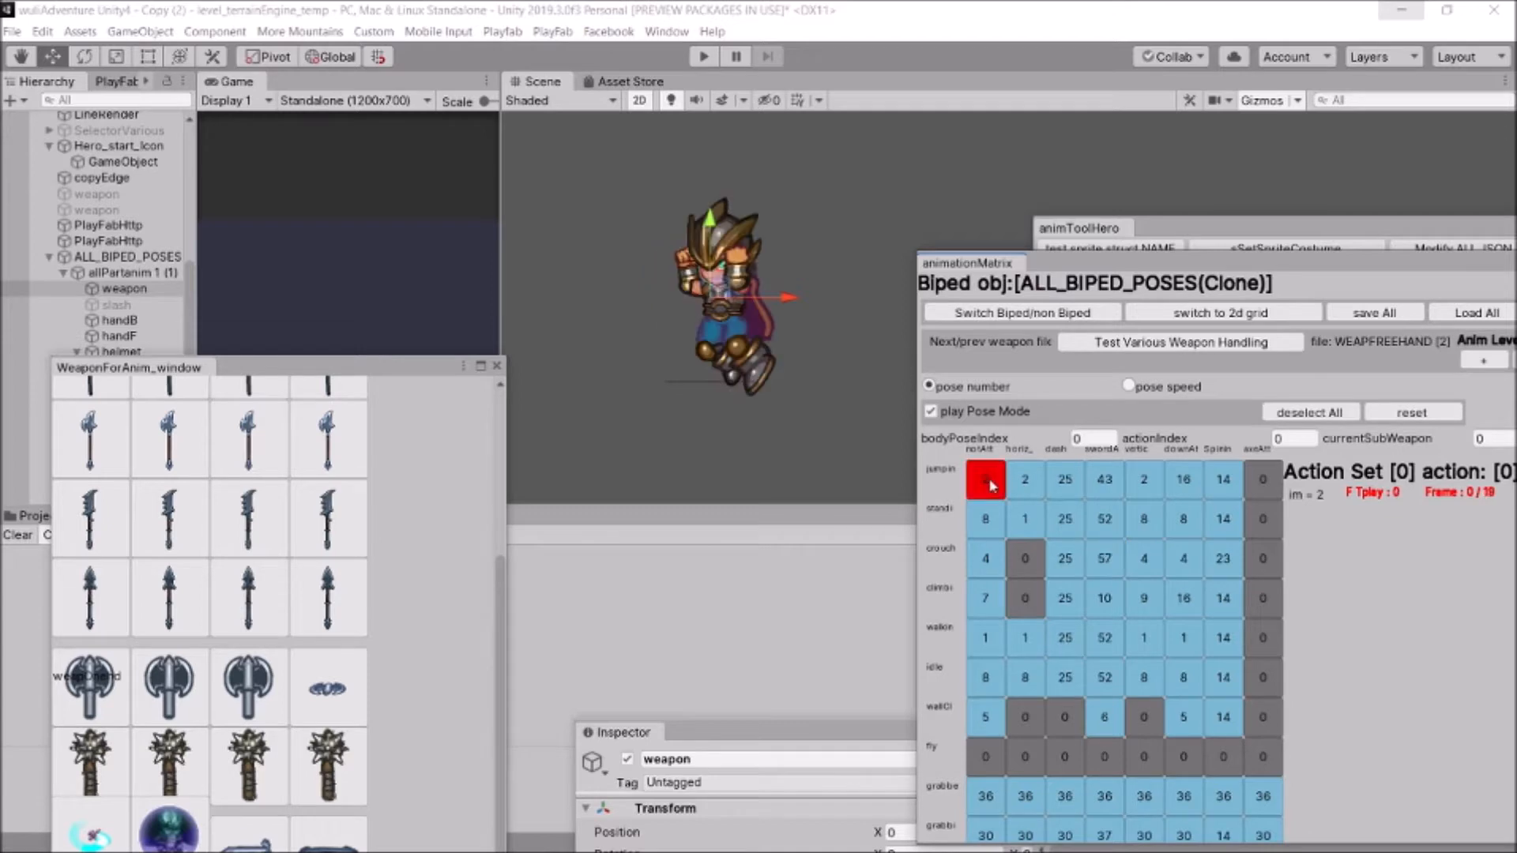
click(1188, 229)
click(1137, 494)
click(1137, 494)
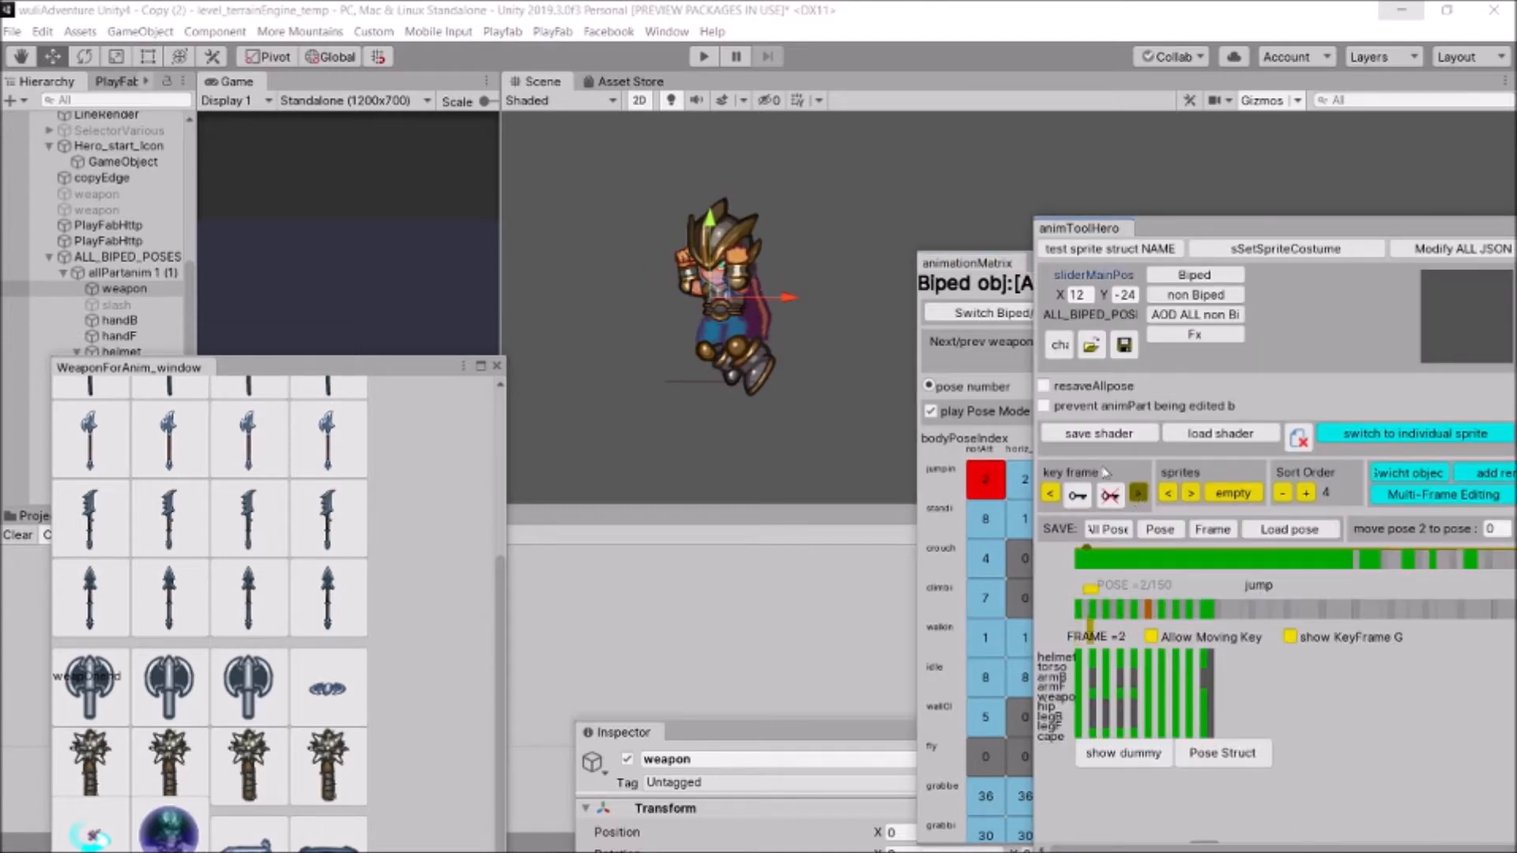
Preview the jumping sword attack, pose 43, by stepping forward through its key frames
click(1024, 254)
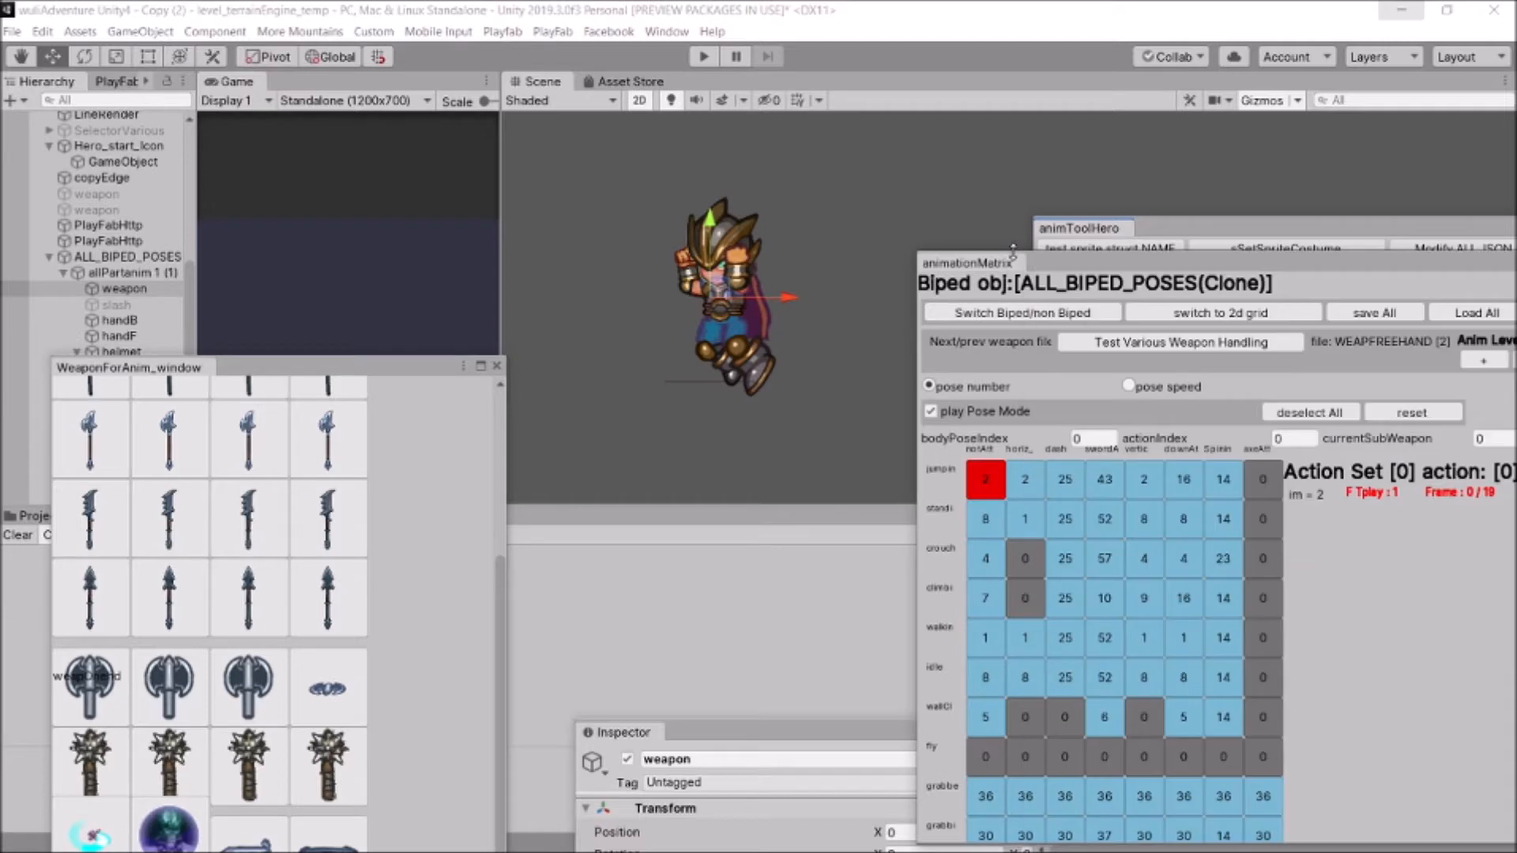
click(1106, 484)
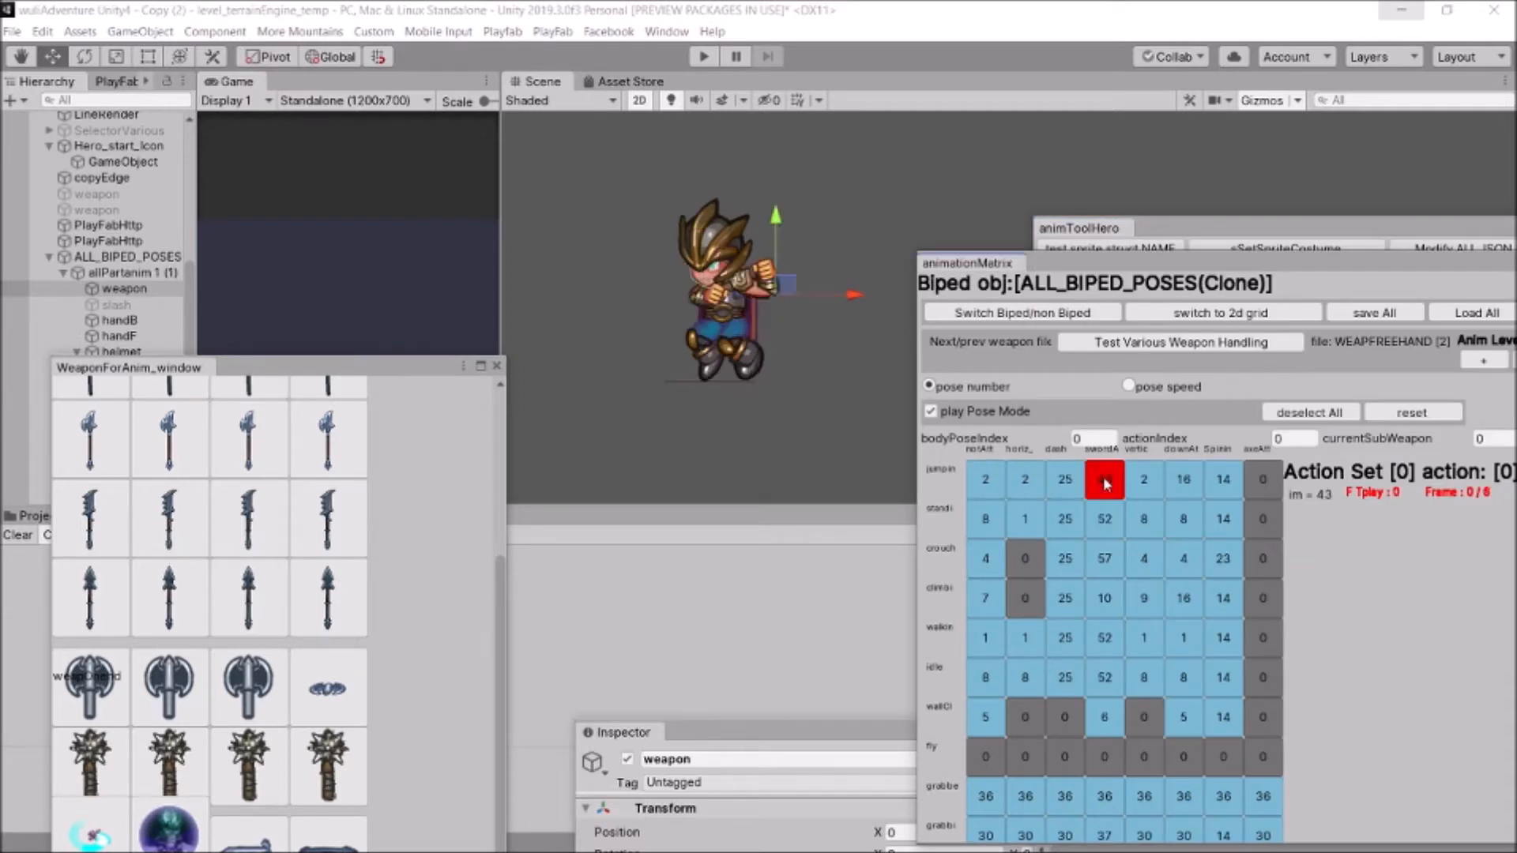
click(1174, 237)
click(1138, 495)
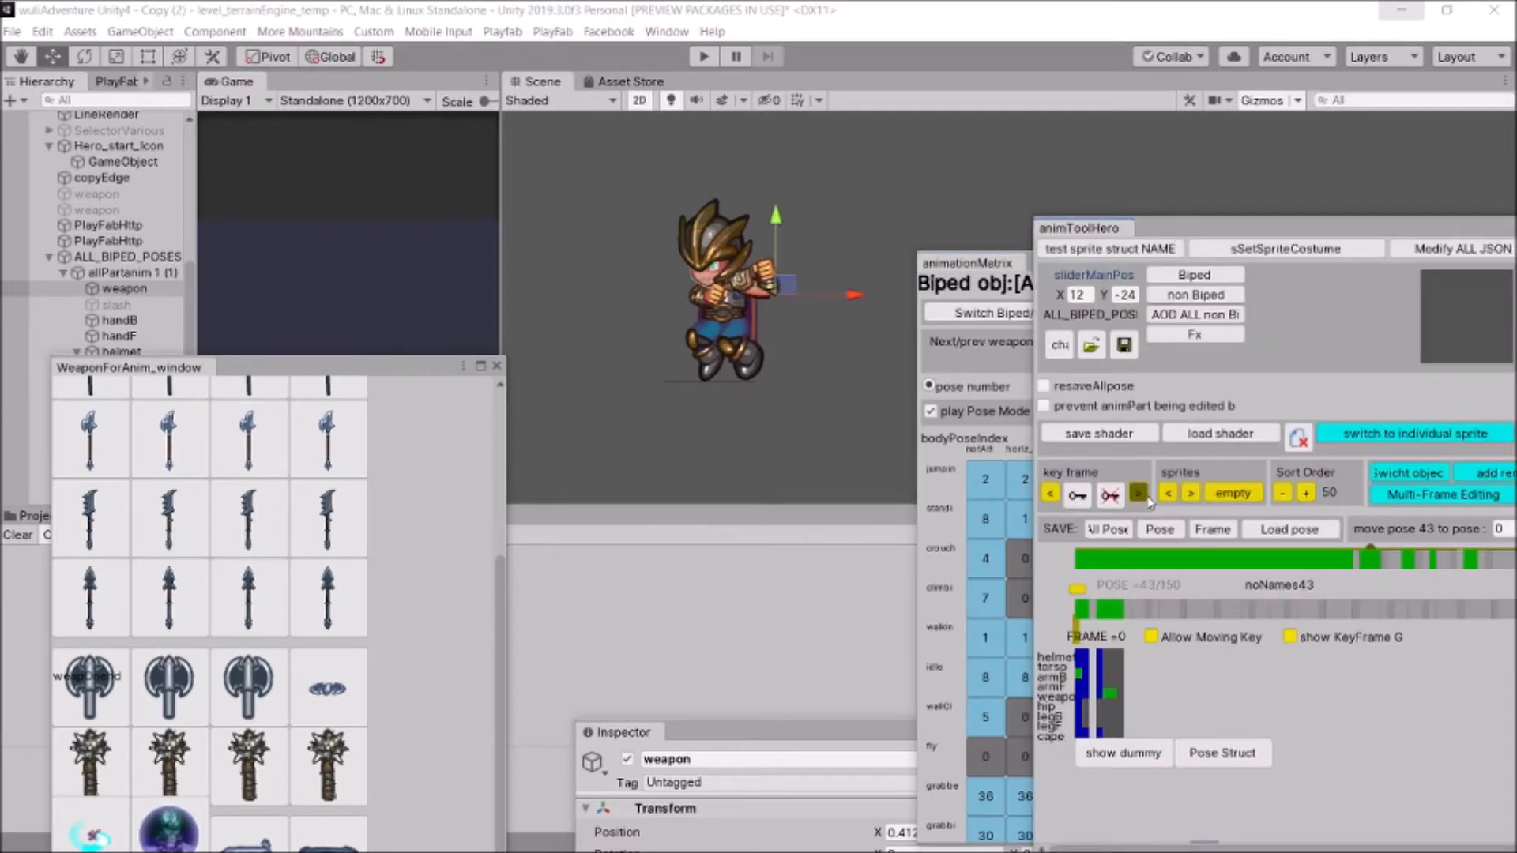
click(1137, 494)
click(1138, 495)
click(1138, 495)
click(1139, 496)
click(1140, 496)
click(1140, 496)
click(1140, 496)
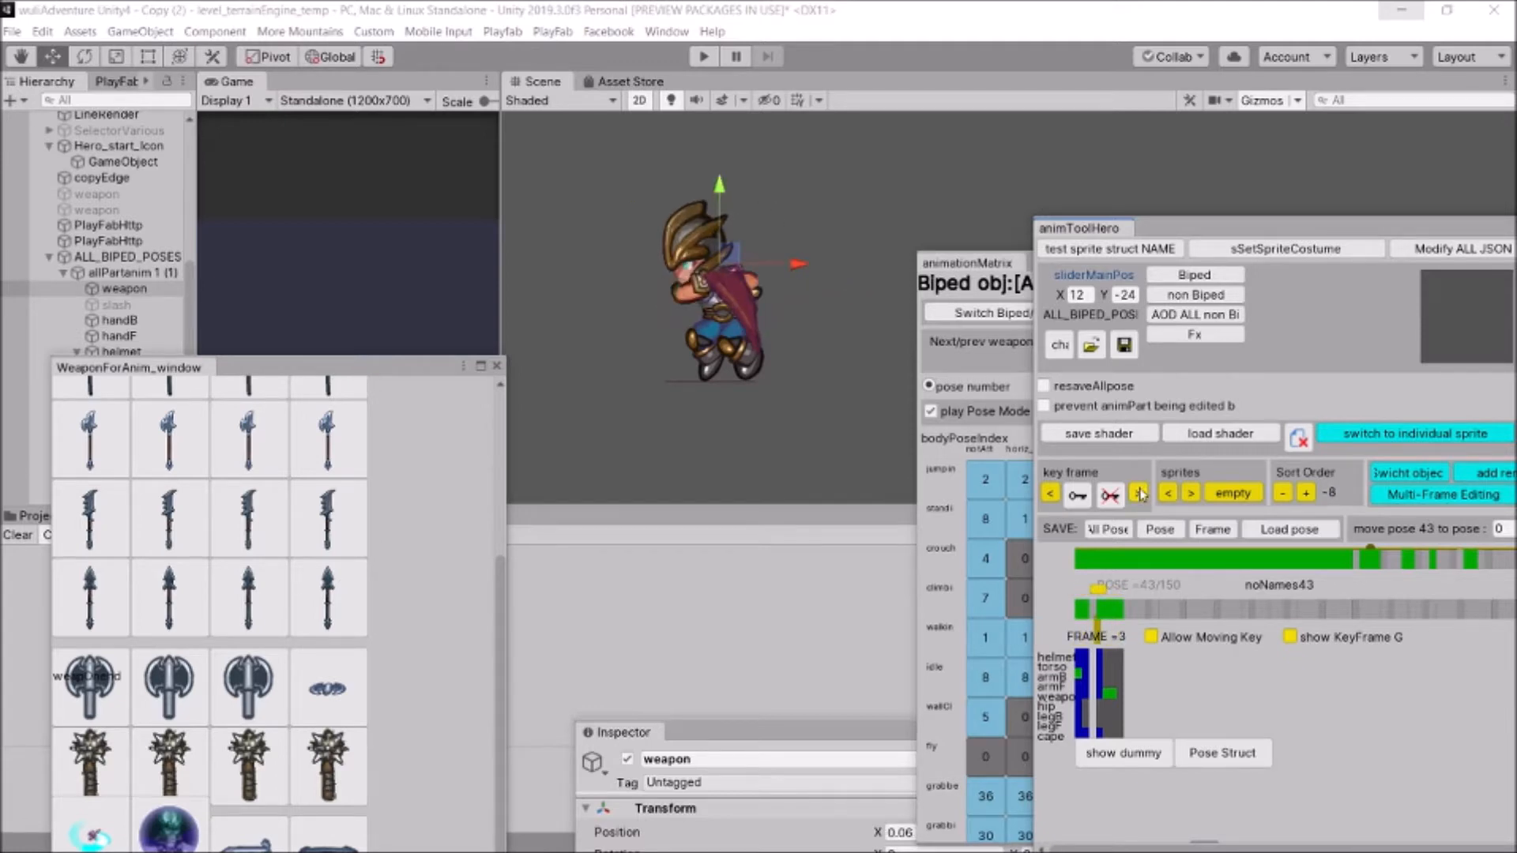
click(1140, 494)
Select the non-attacking standing pose, pose 8, and step through its idle key frames
click(988, 525)
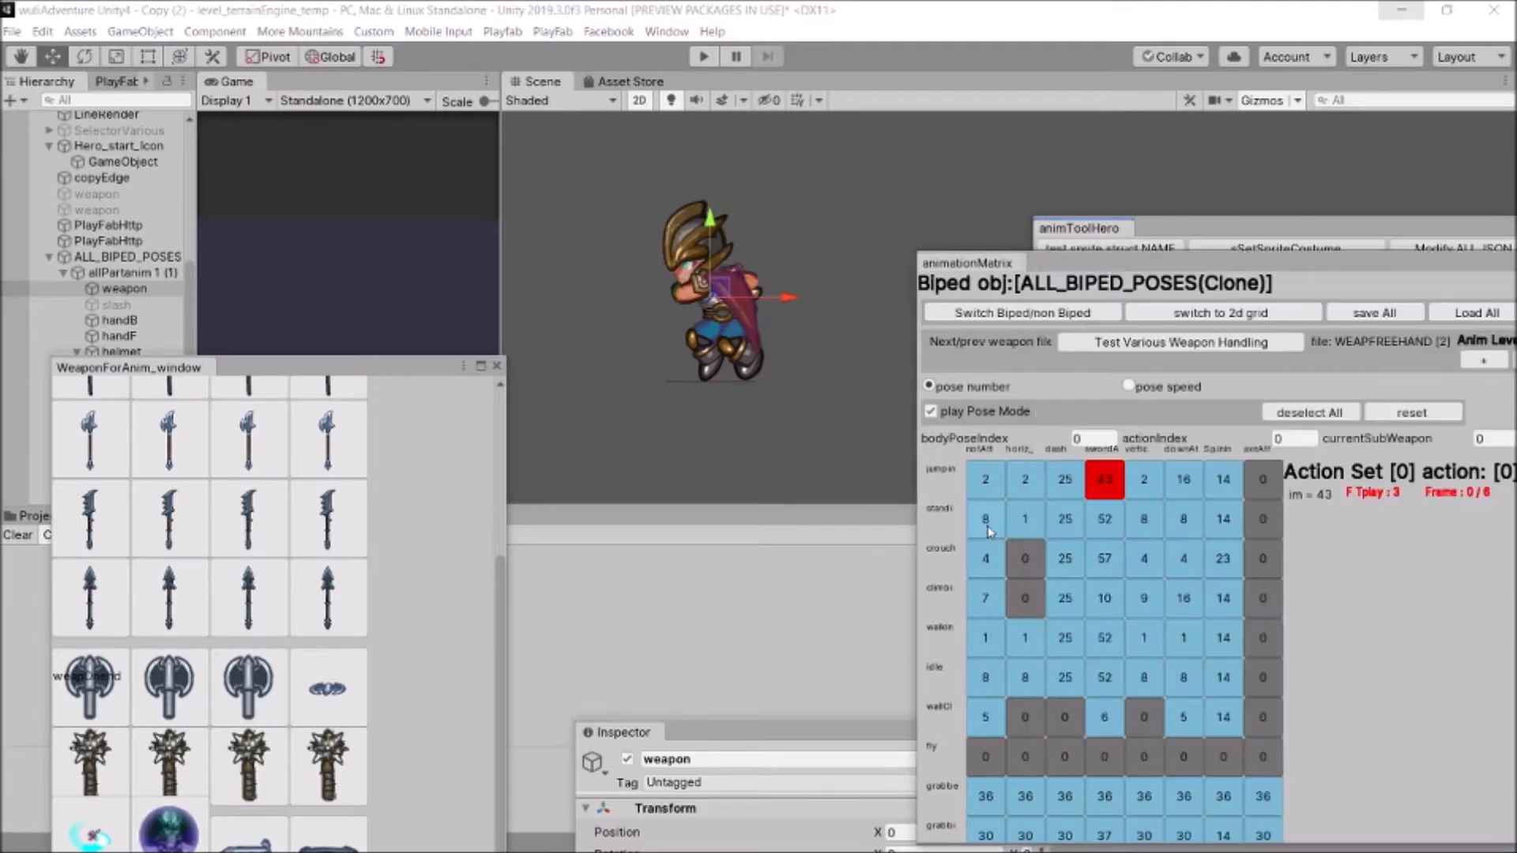
click(1280, 231)
click(1139, 496)
click(1140, 495)
click(1140, 495)
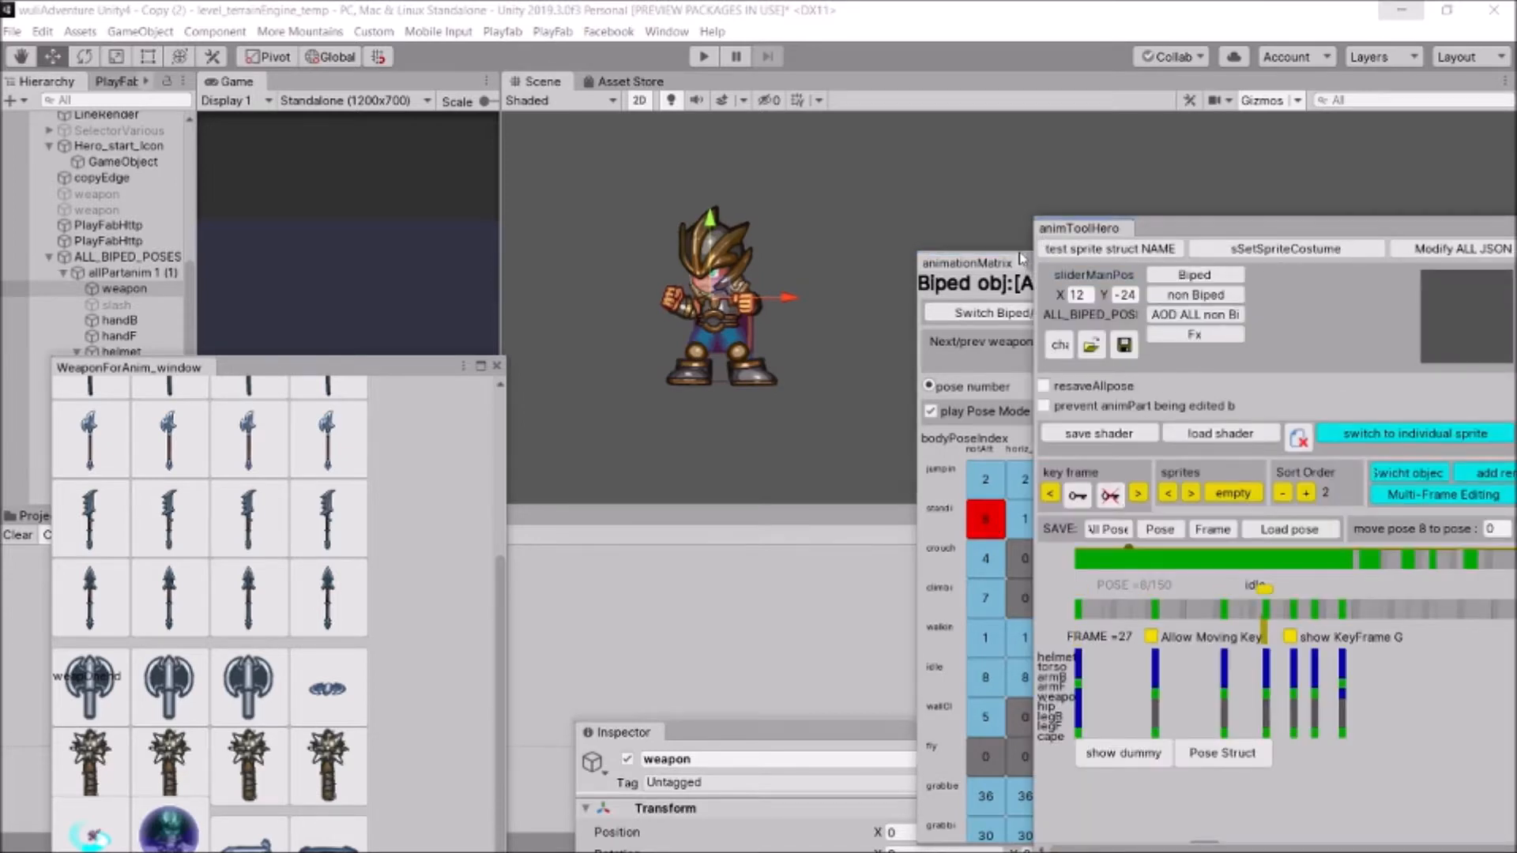
Select the standing sword attack, pose 52, and advance to its next key frame
click(1021, 258)
click(1105, 520)
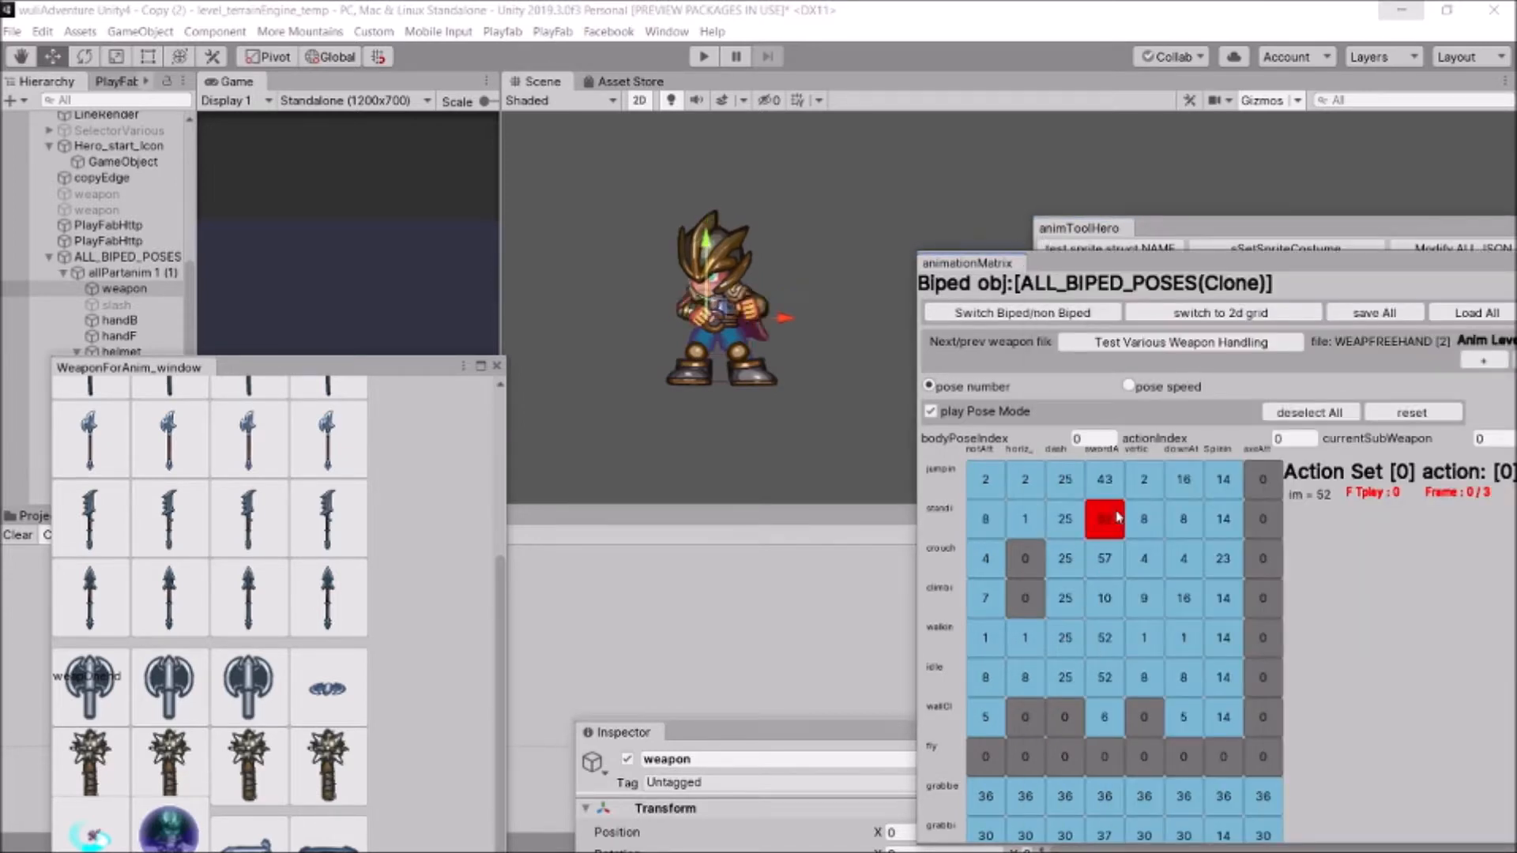
click(1206, 227)
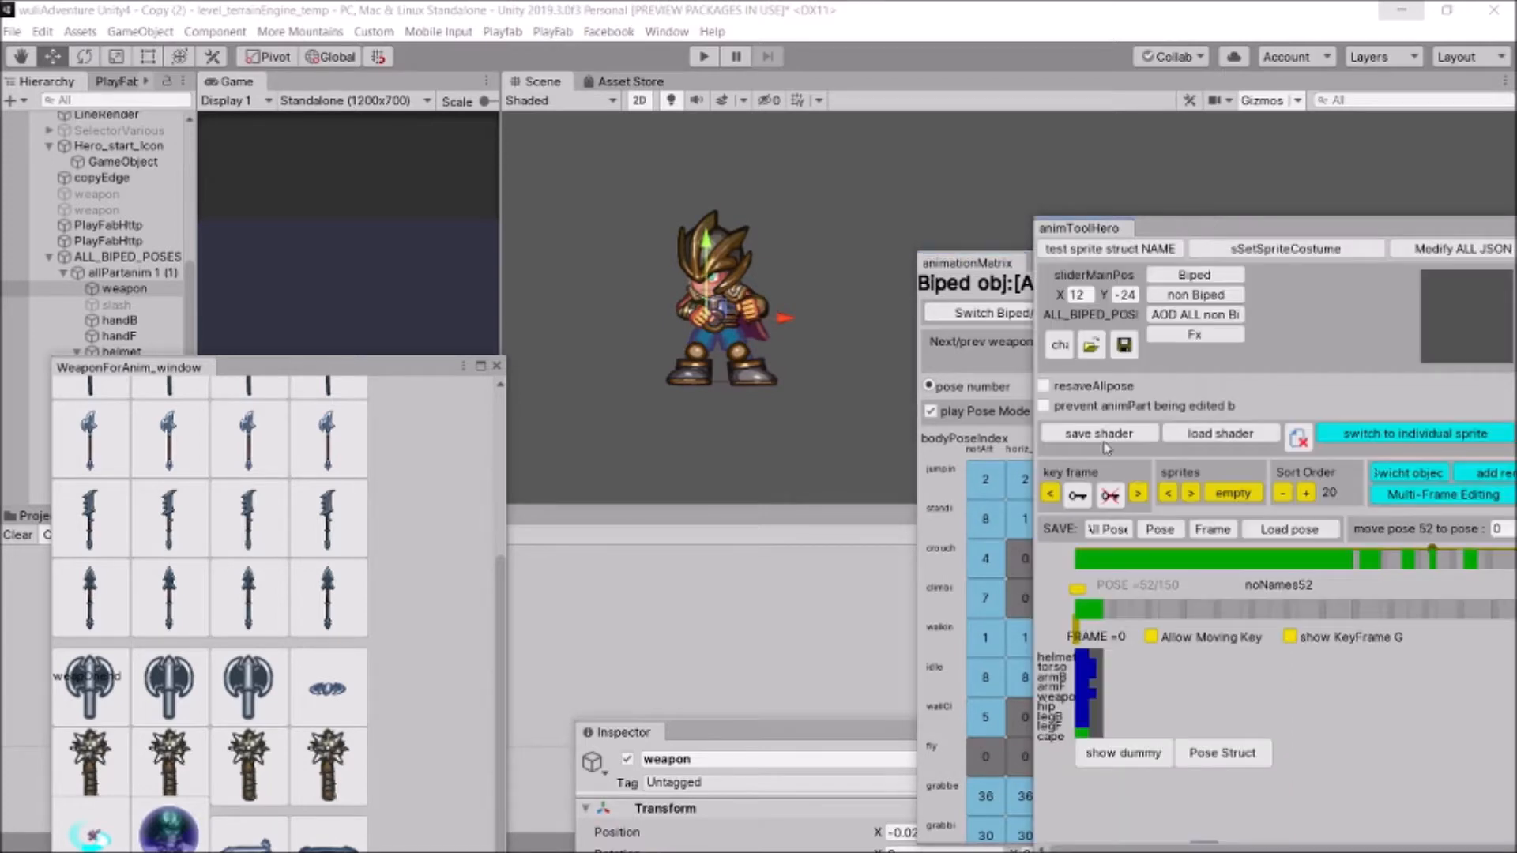
click(1137, 494)
Preview the non-attacking climbing pose and rearrange the animationMatrix and animToolHero windows to show its frame timeline
click(1018, 259)
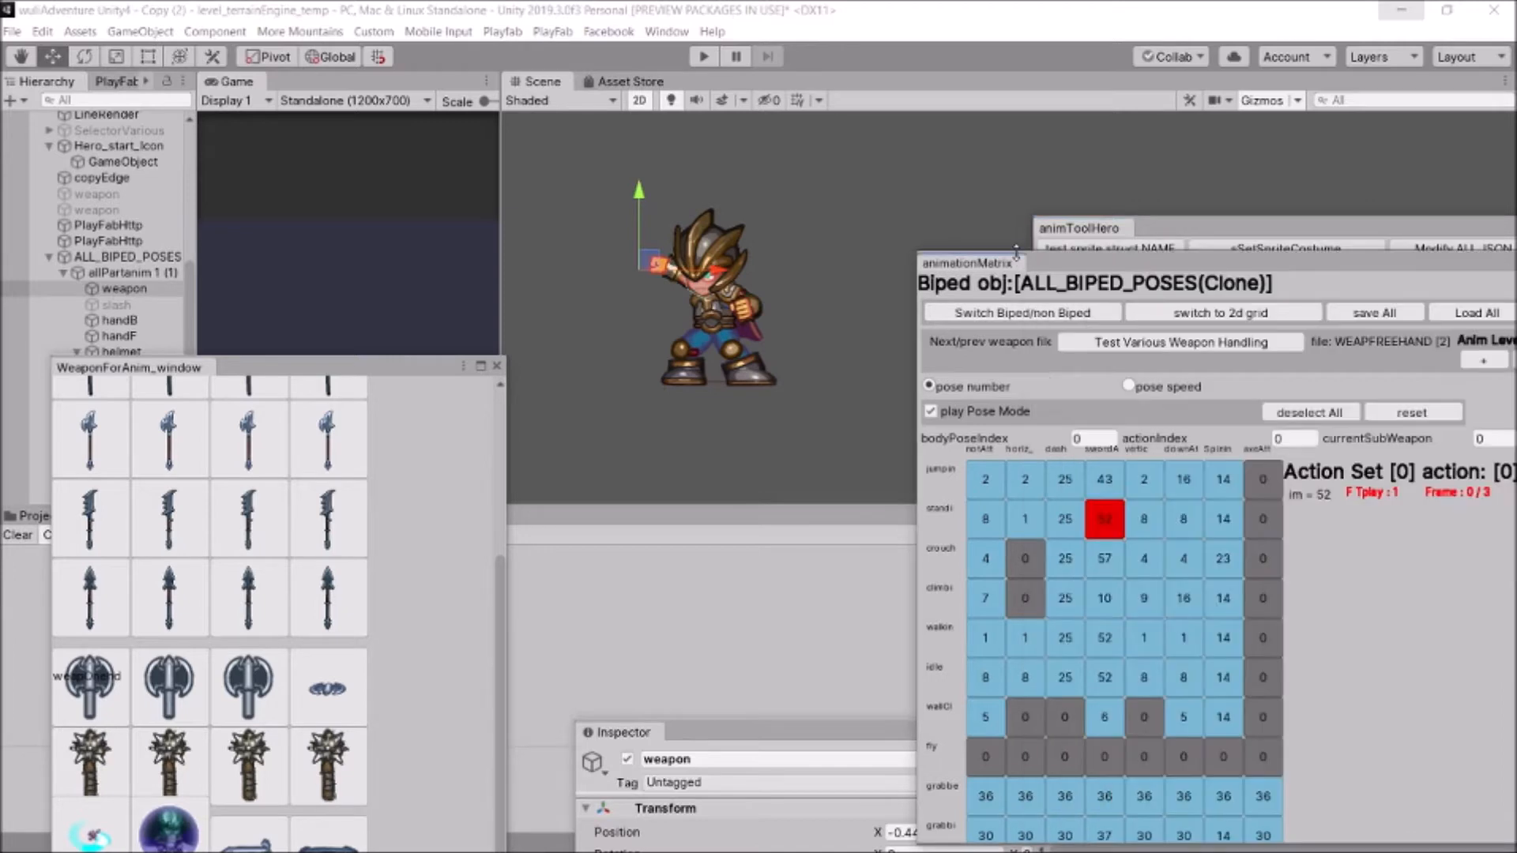
drag(1047, 268, 1019, 170)
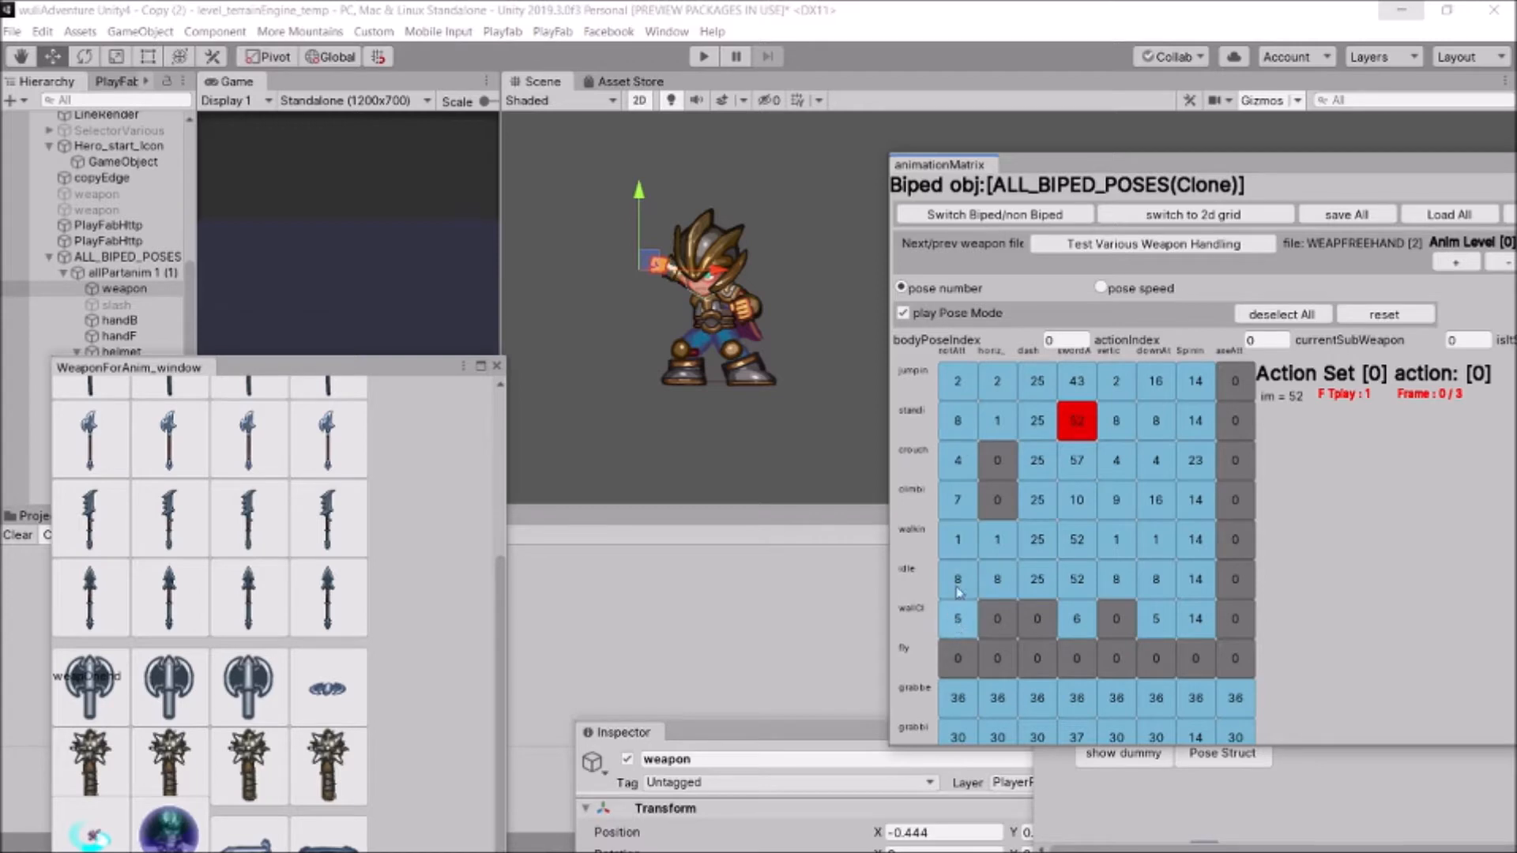
click(956, 496)
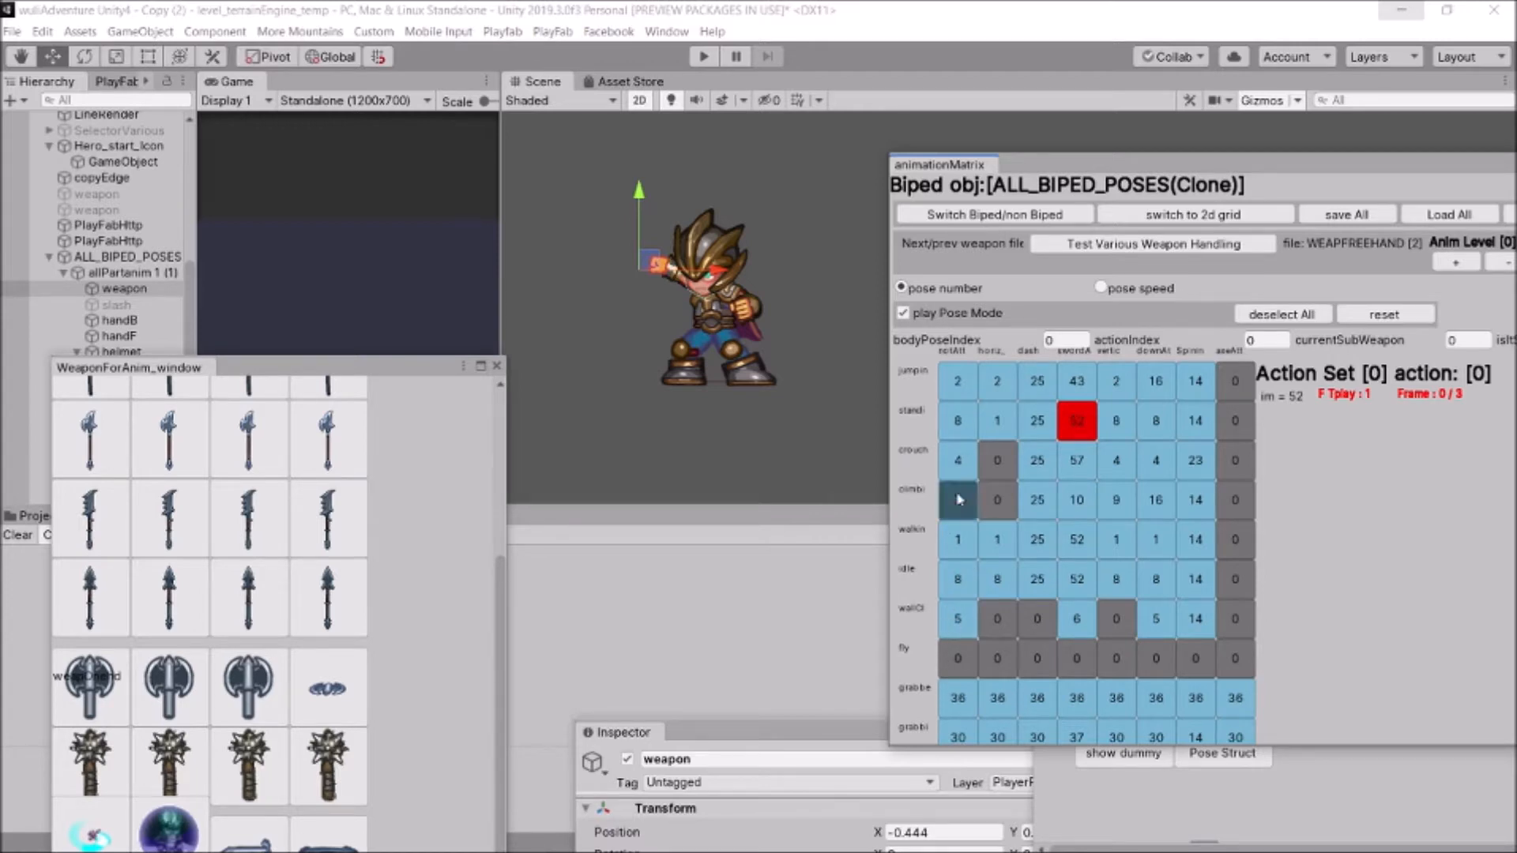
drag(1171, 166, 1000, 560)
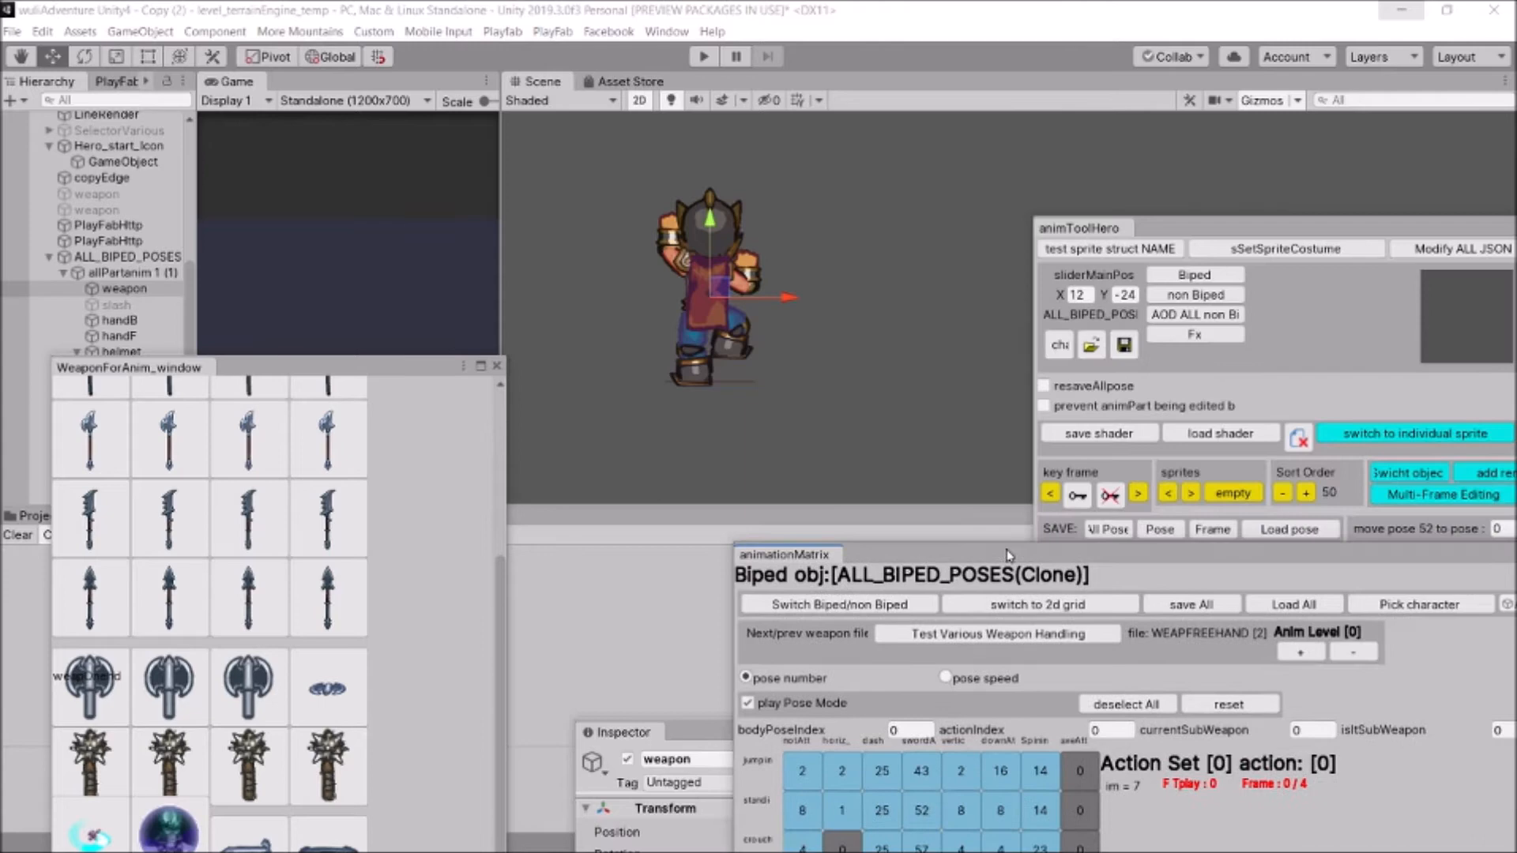
drag(1308, 220, 1281, 172)
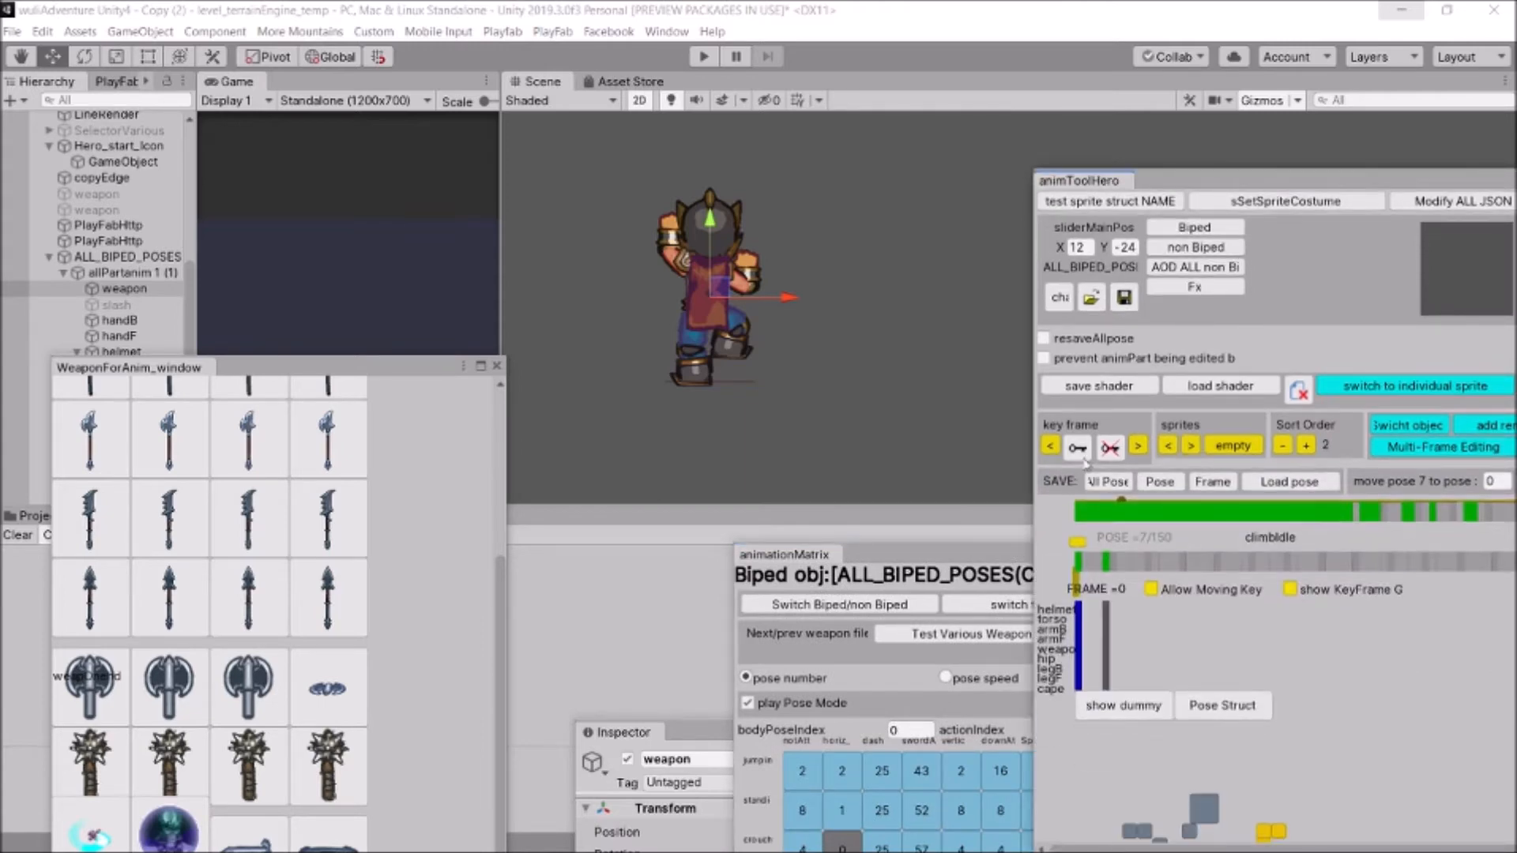
drag(909, 557, 979, 289)
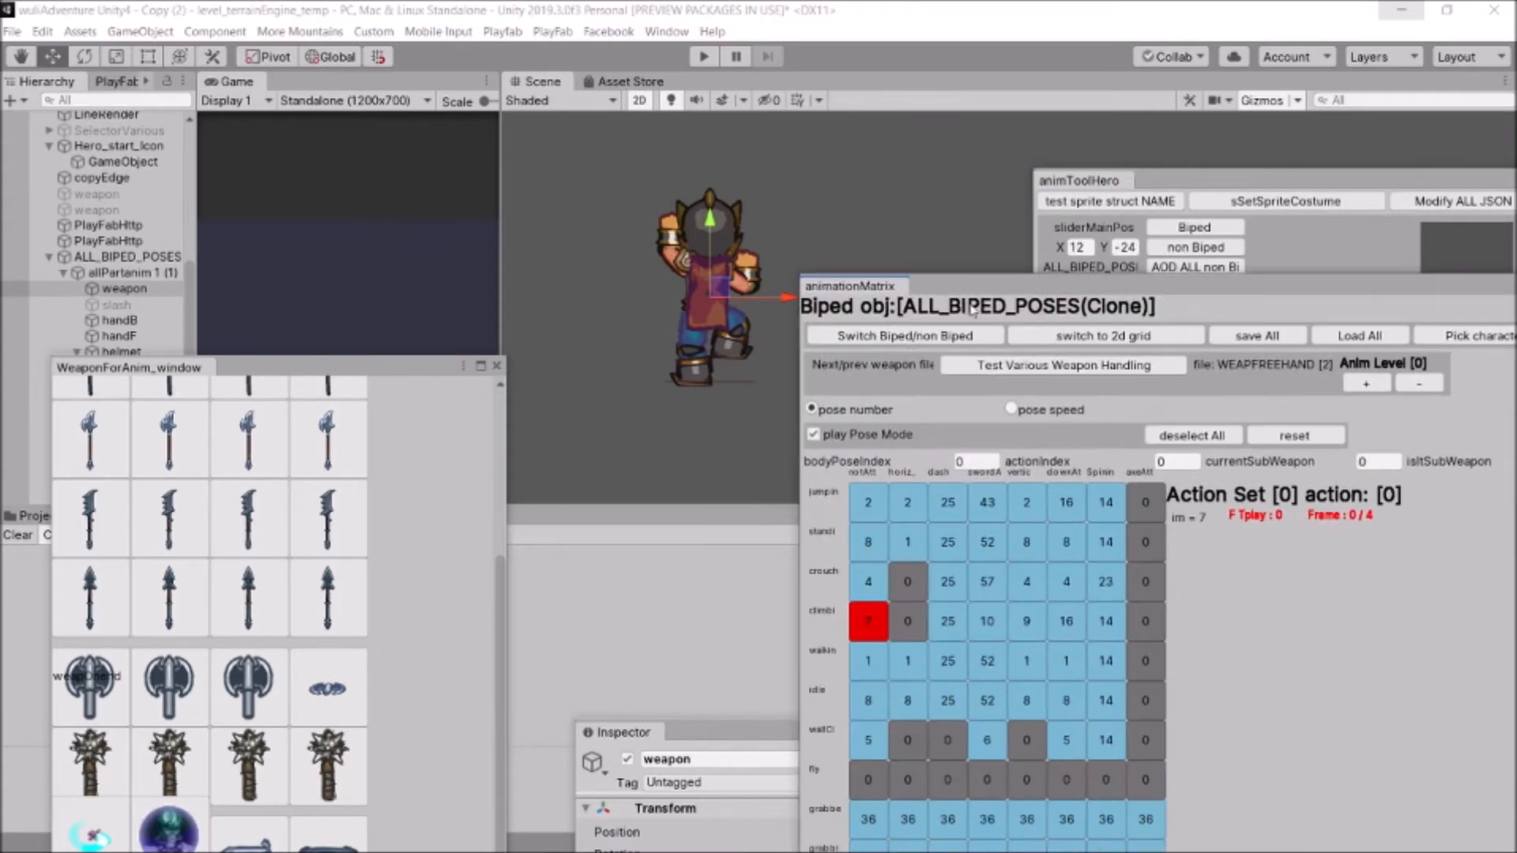
Browse the climbing row's pose variants in the matrix and step through the climbMove key frames
click(950, 624)
click(989, 623)
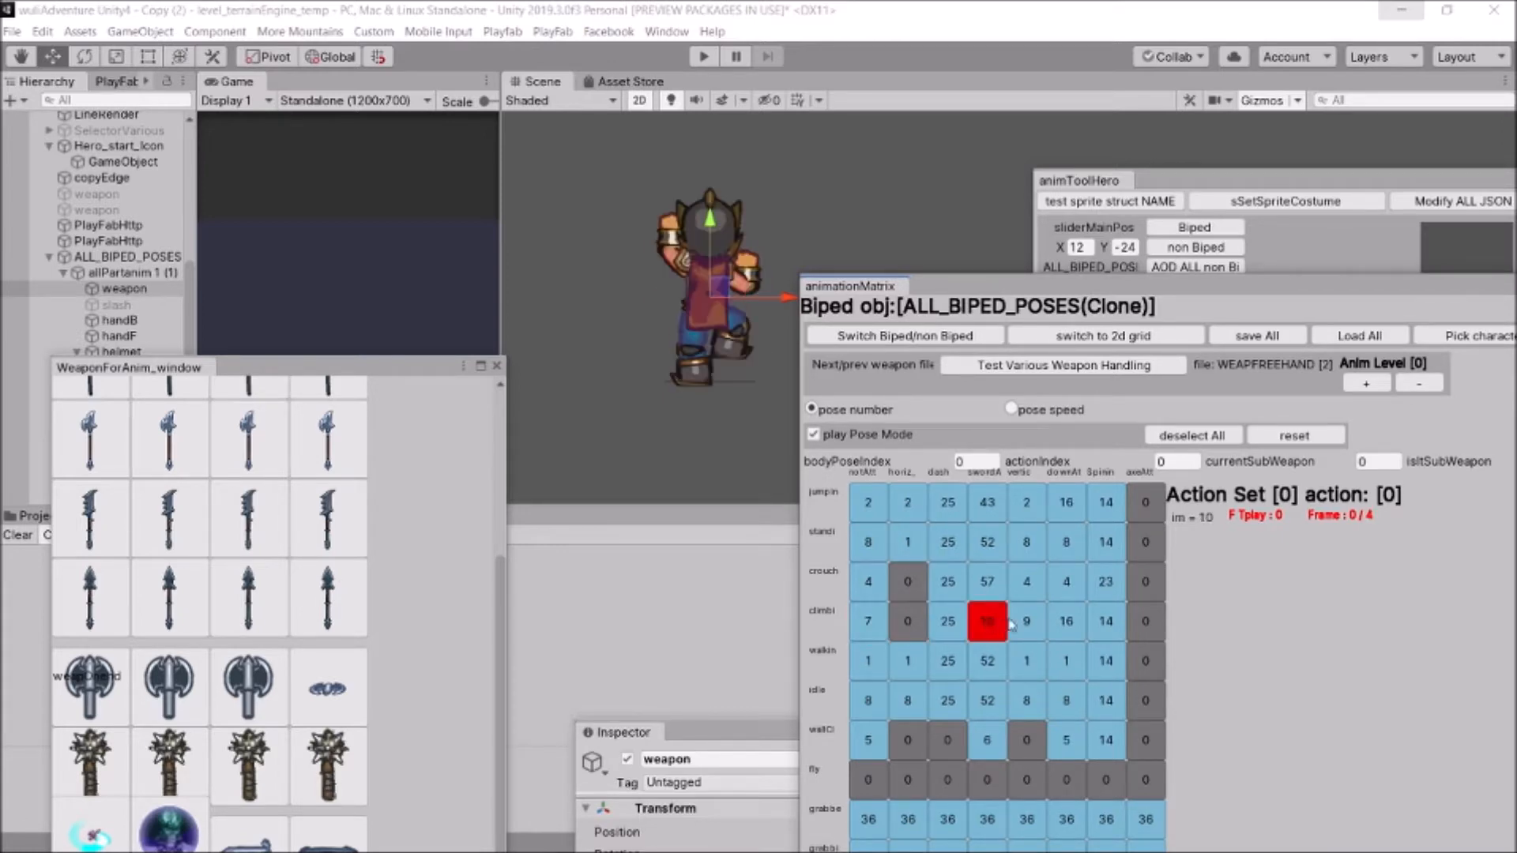
click(1027, 624)
click(1197, 183)
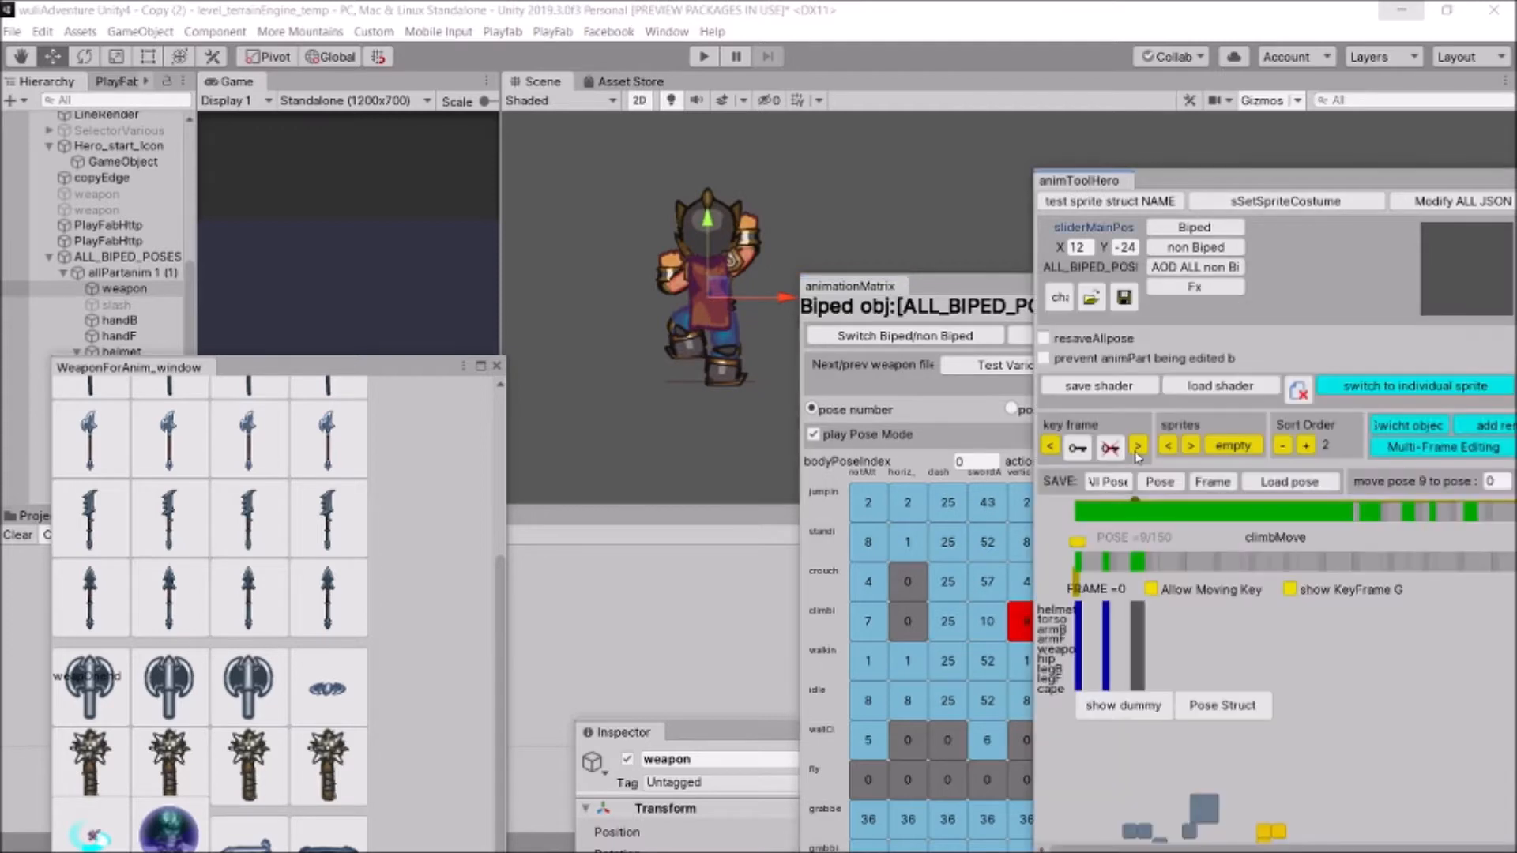
click(1140, 448)
click(1139, 447)
Compare the idle climbing pose with the climbing sword attack and step through the climbAttack key frames
click(869, 624)
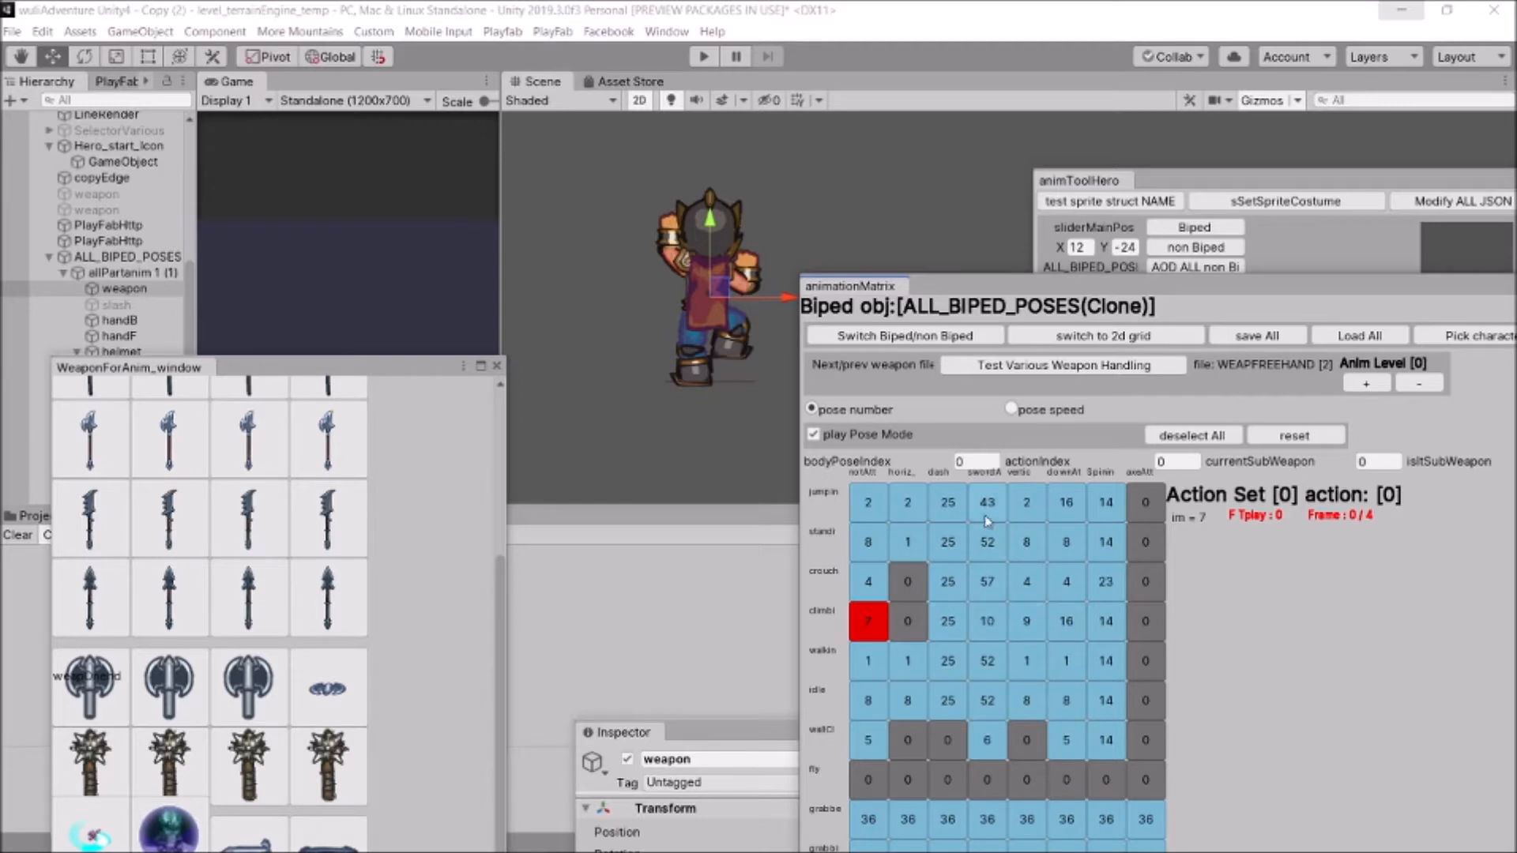
click(996, 639)
click(1229, 186)
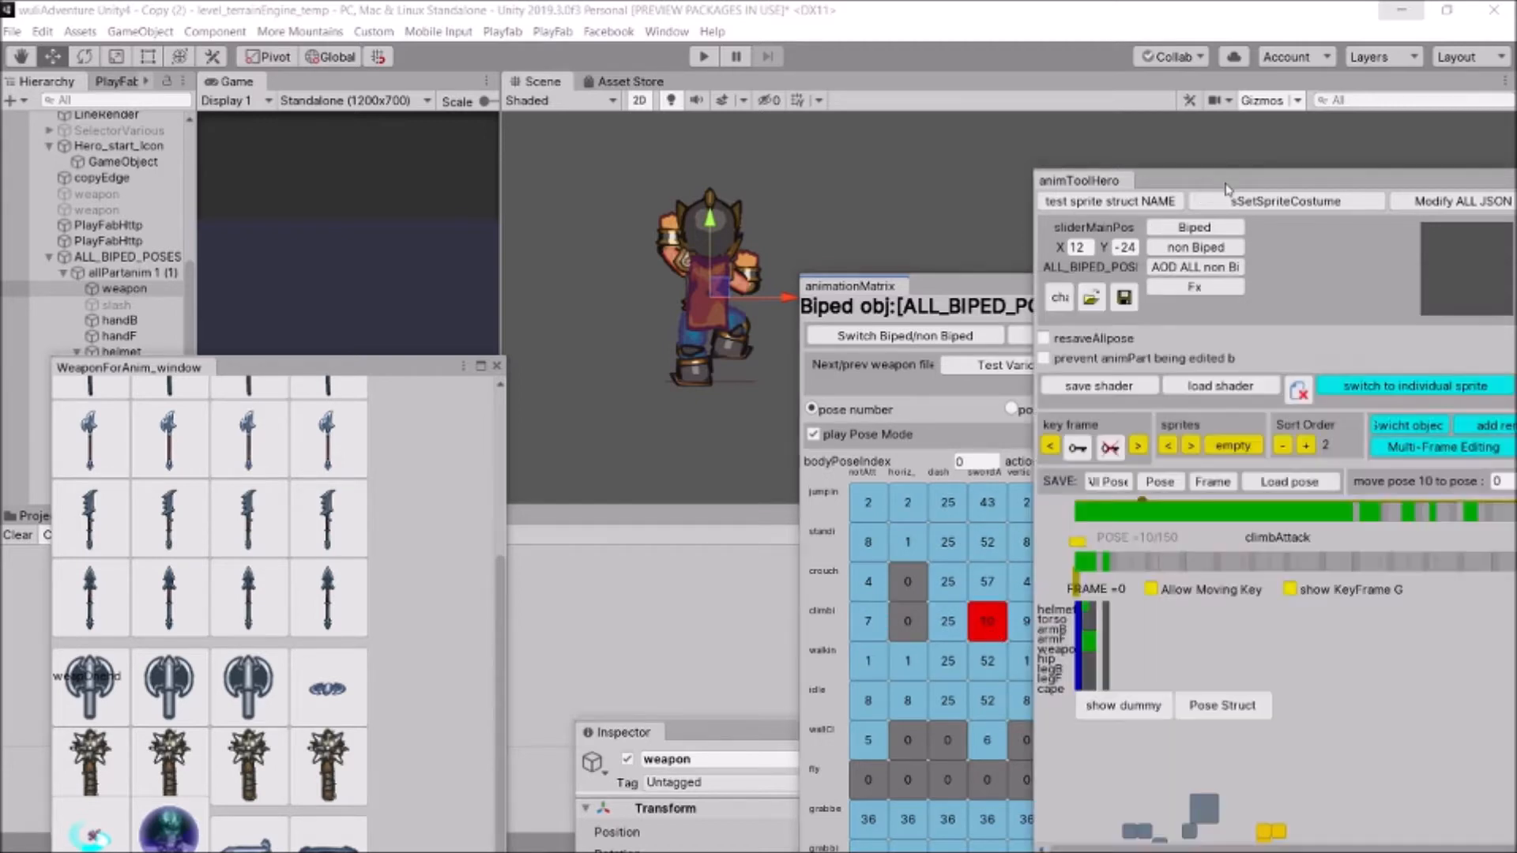
click(1140, 448)
click(1142, 448)
click(1142, 448)
click(1142, 448)
click(1143, 448)
click(1140, 448)
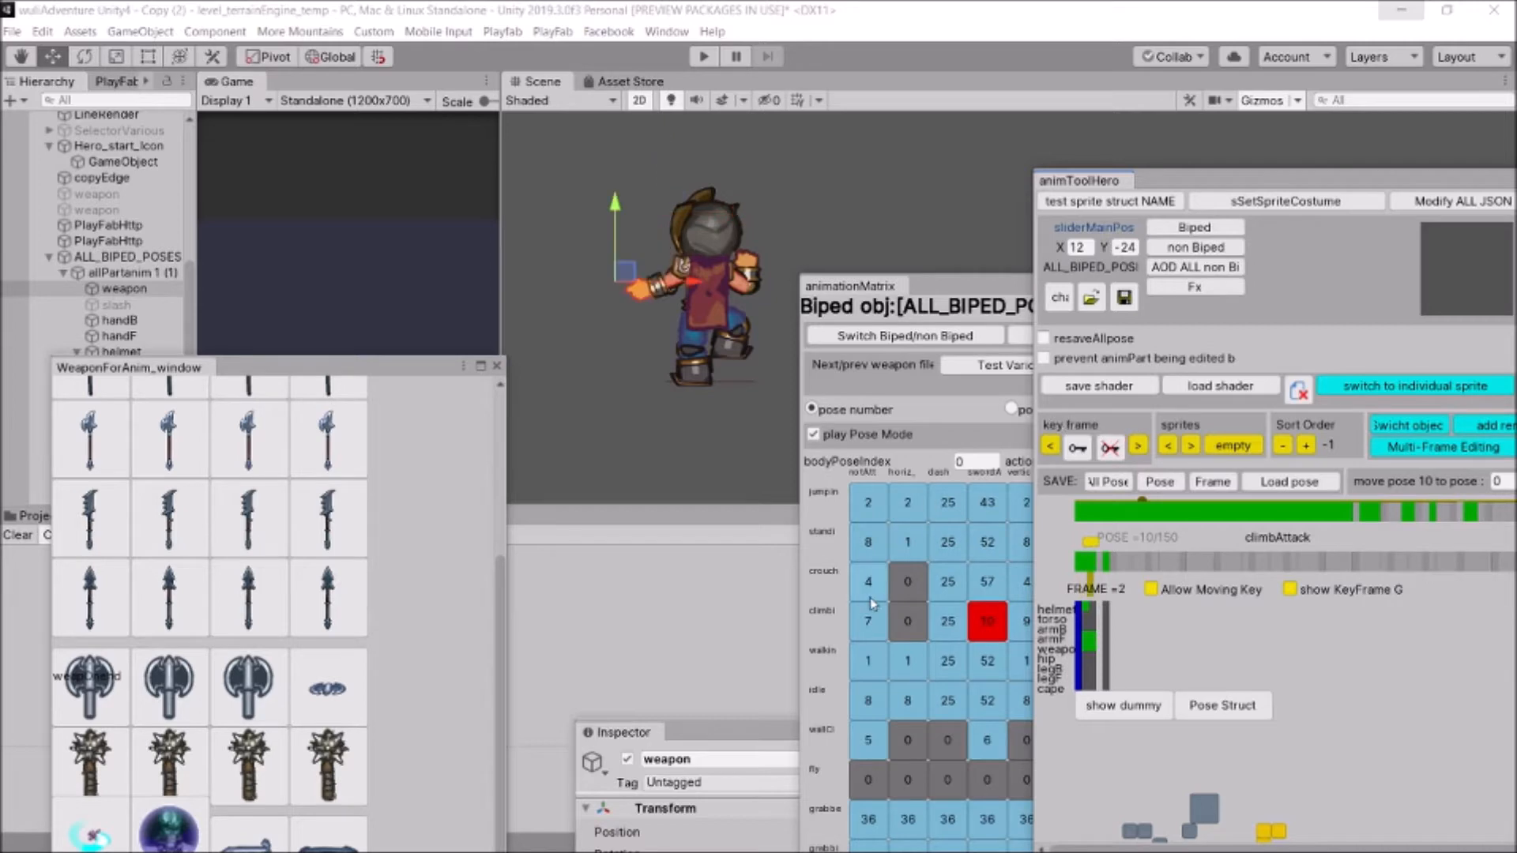
Select the standing non-attacking pose 8 in the animation matrix and step through the idle key frames
click(873, 546)
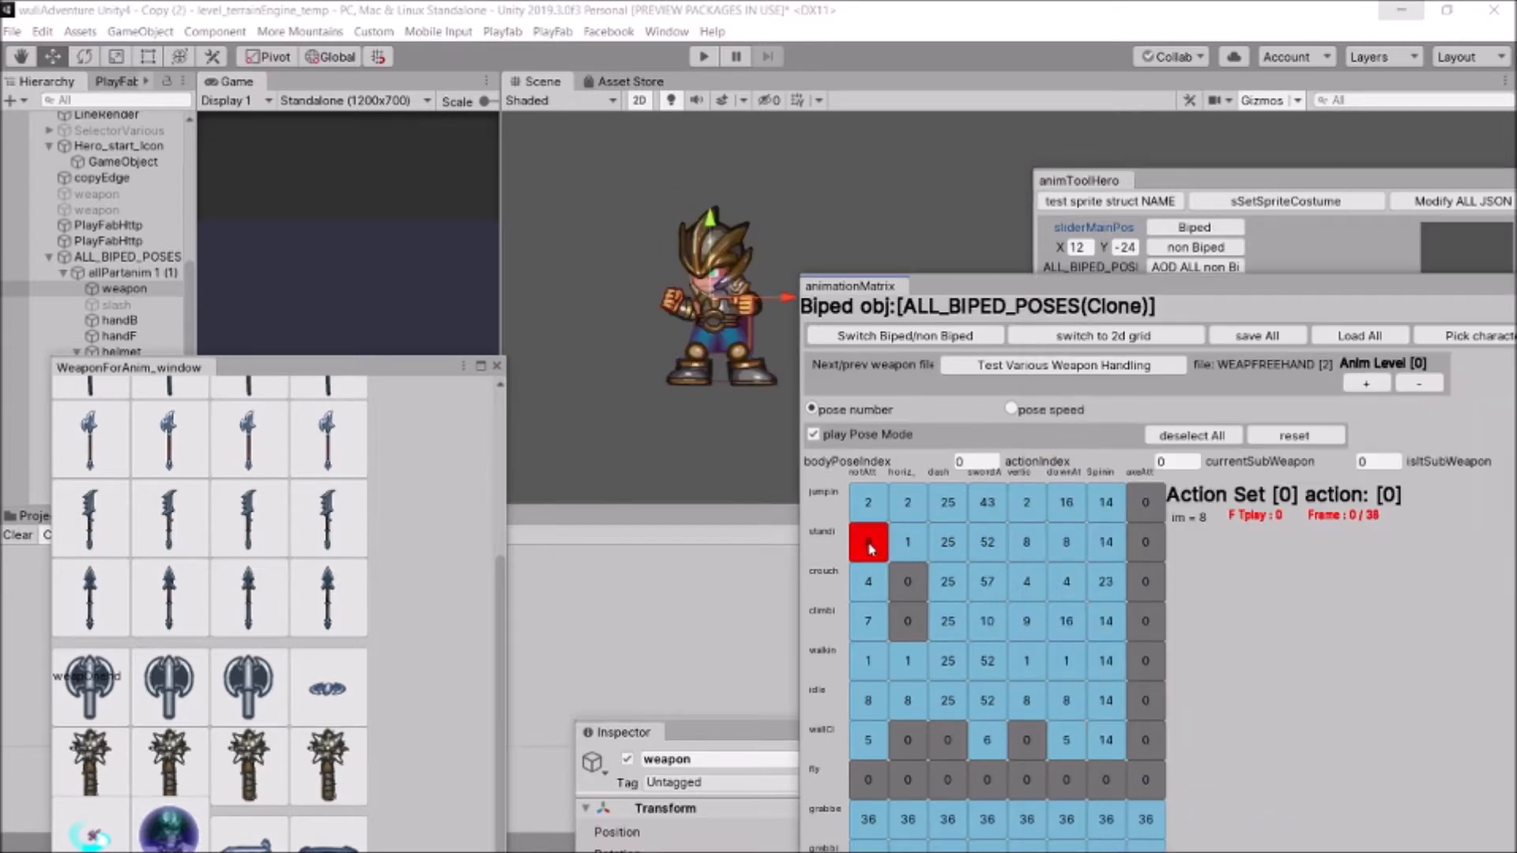
click(1239, 192)
click(1138, 447)
click(1138, 448)
click(1138, 448)
click(1137, 448)
click(1138, 448)
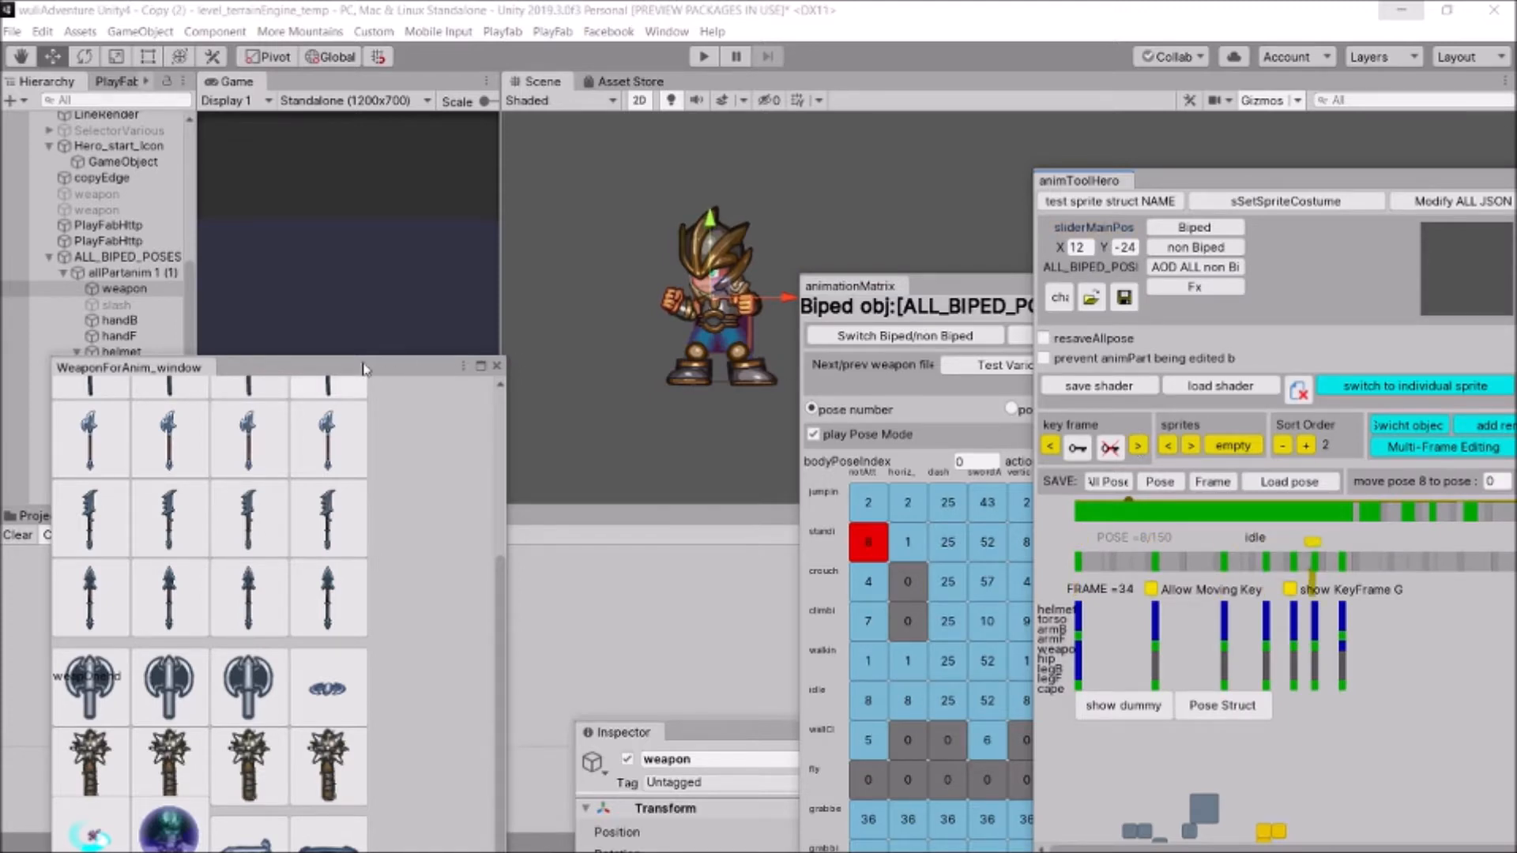
Reposition the WeaponForAnim window, equip the hero with the first two-handed sword, and bring the animationMatrix into full view
drag(368, 365, 404, 190)
scroll(205, 403, up, 3)
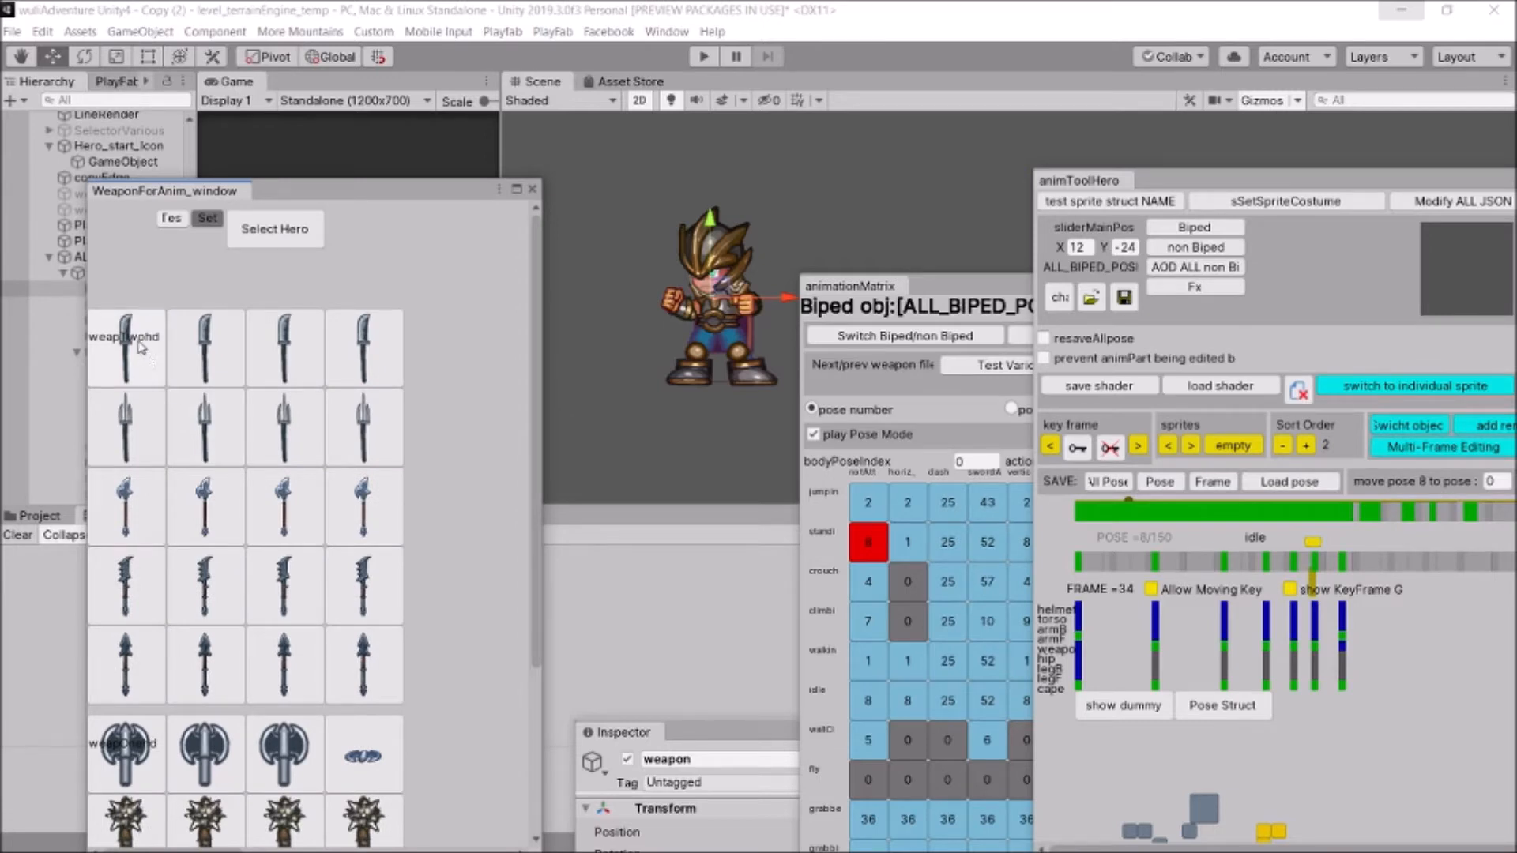
drag(296, 190, 296, 166)
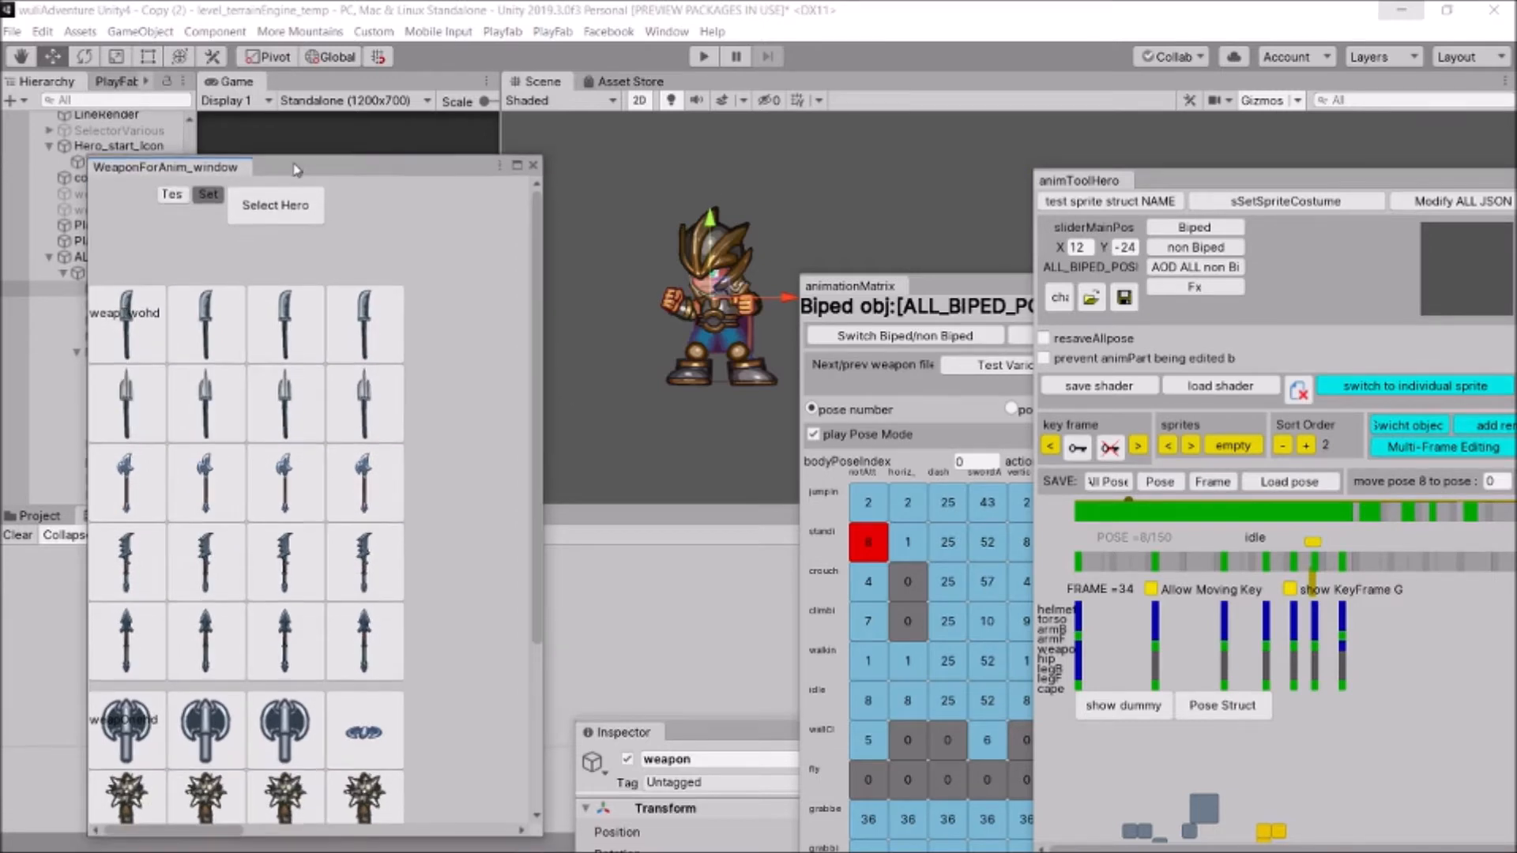
click(136, 332)
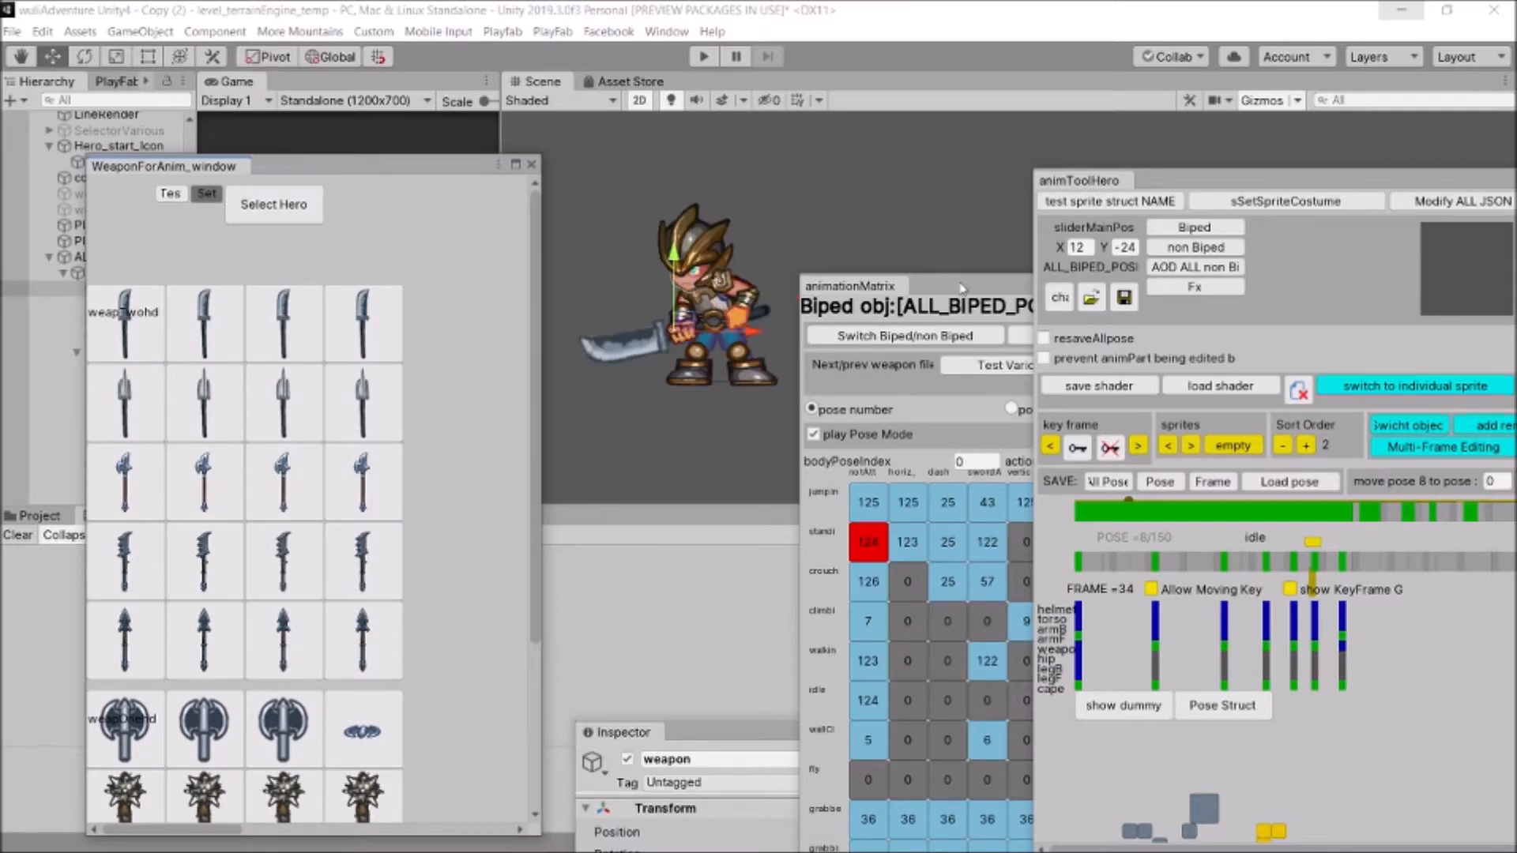
drag(959, 278, 972, 279)
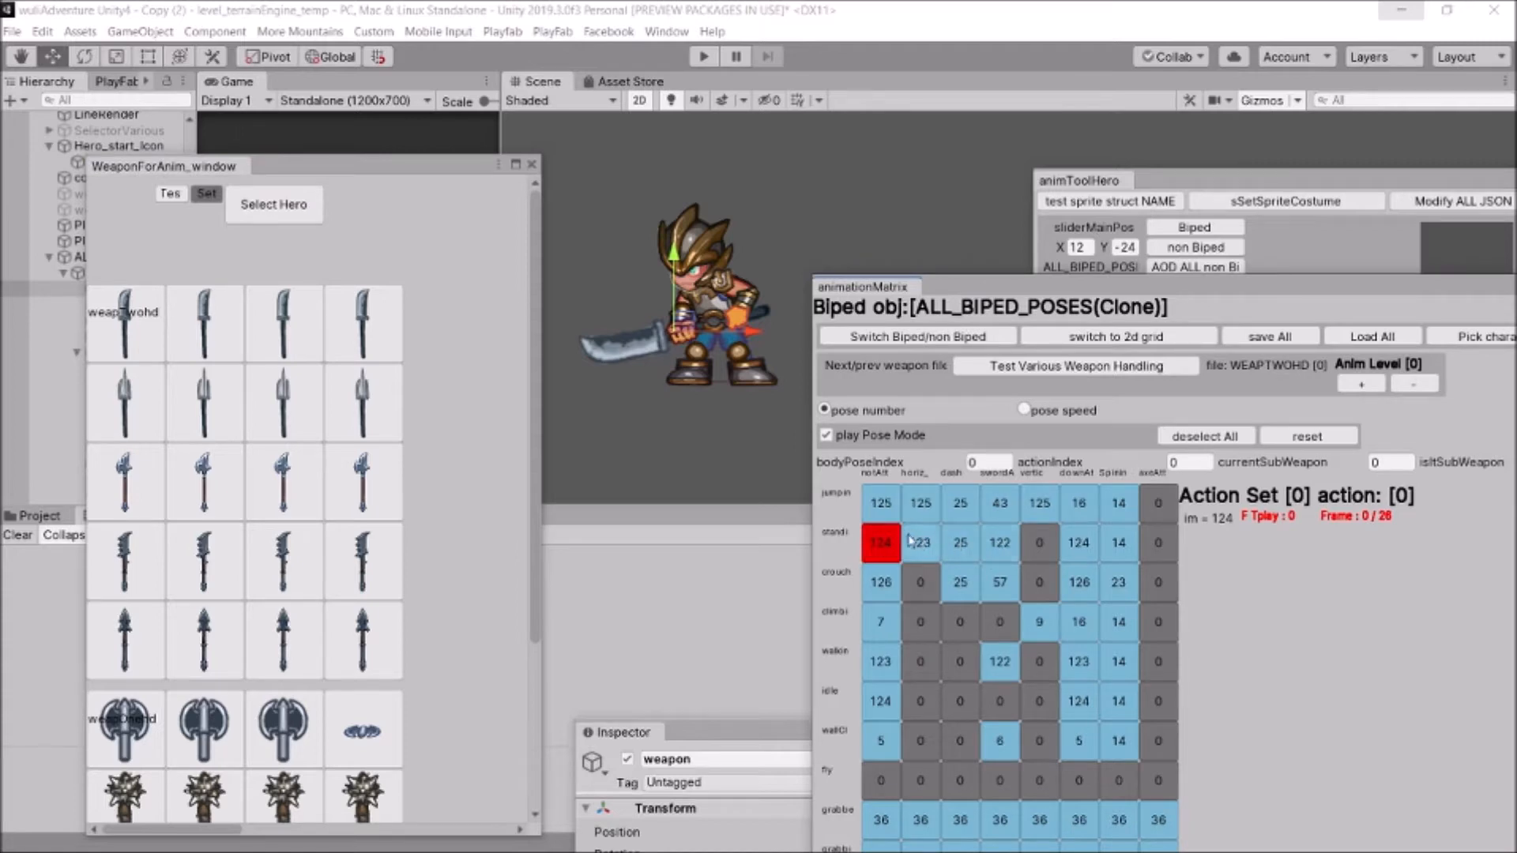
Select the two-handed weapon's standing sword attack, pose 122, and step through its key frames
click(1002, 553)
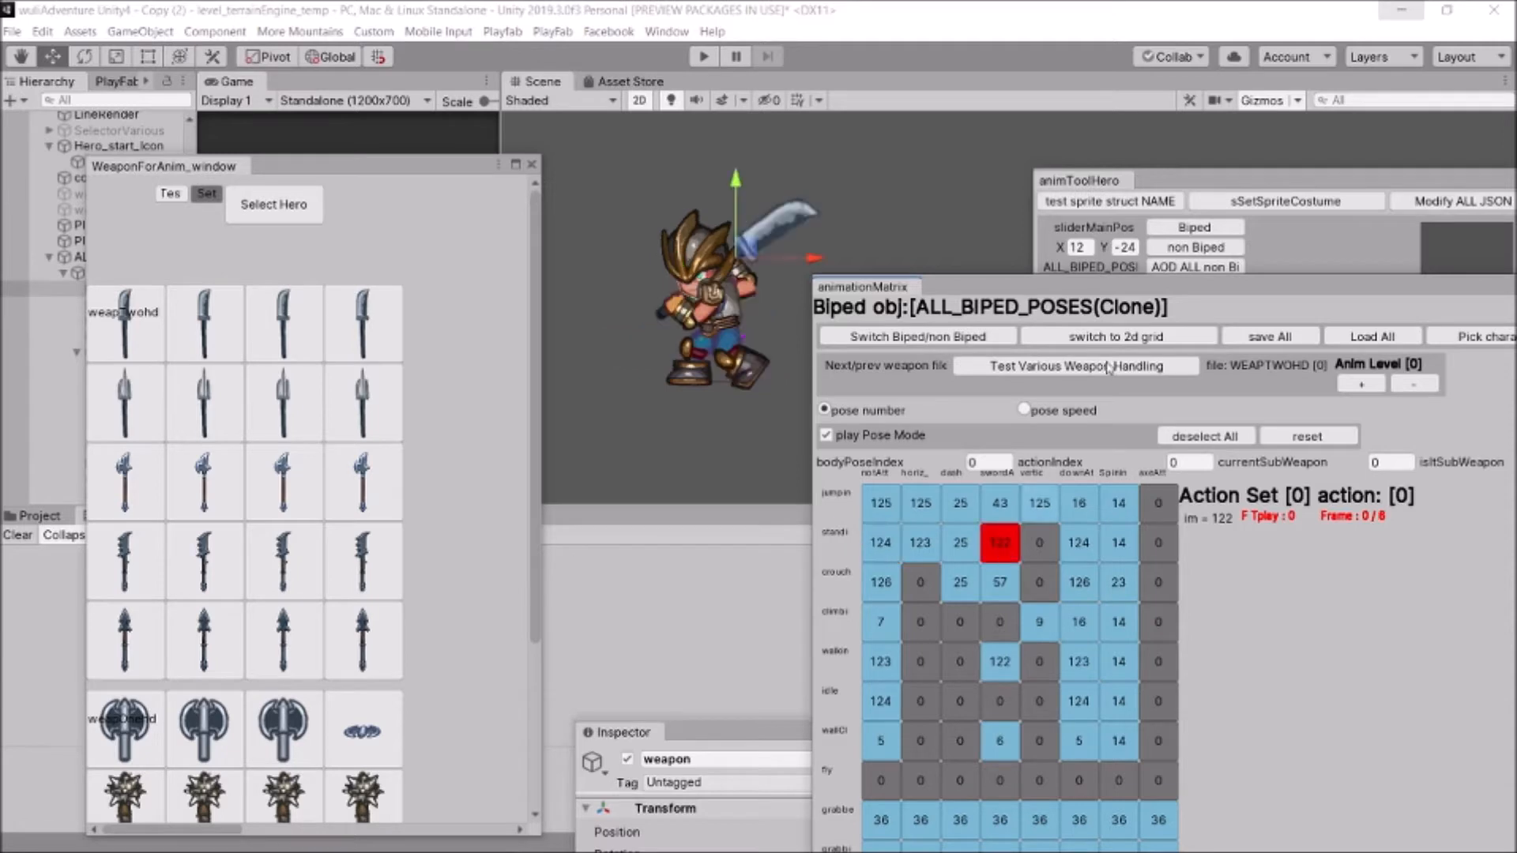
click(1215, 184)
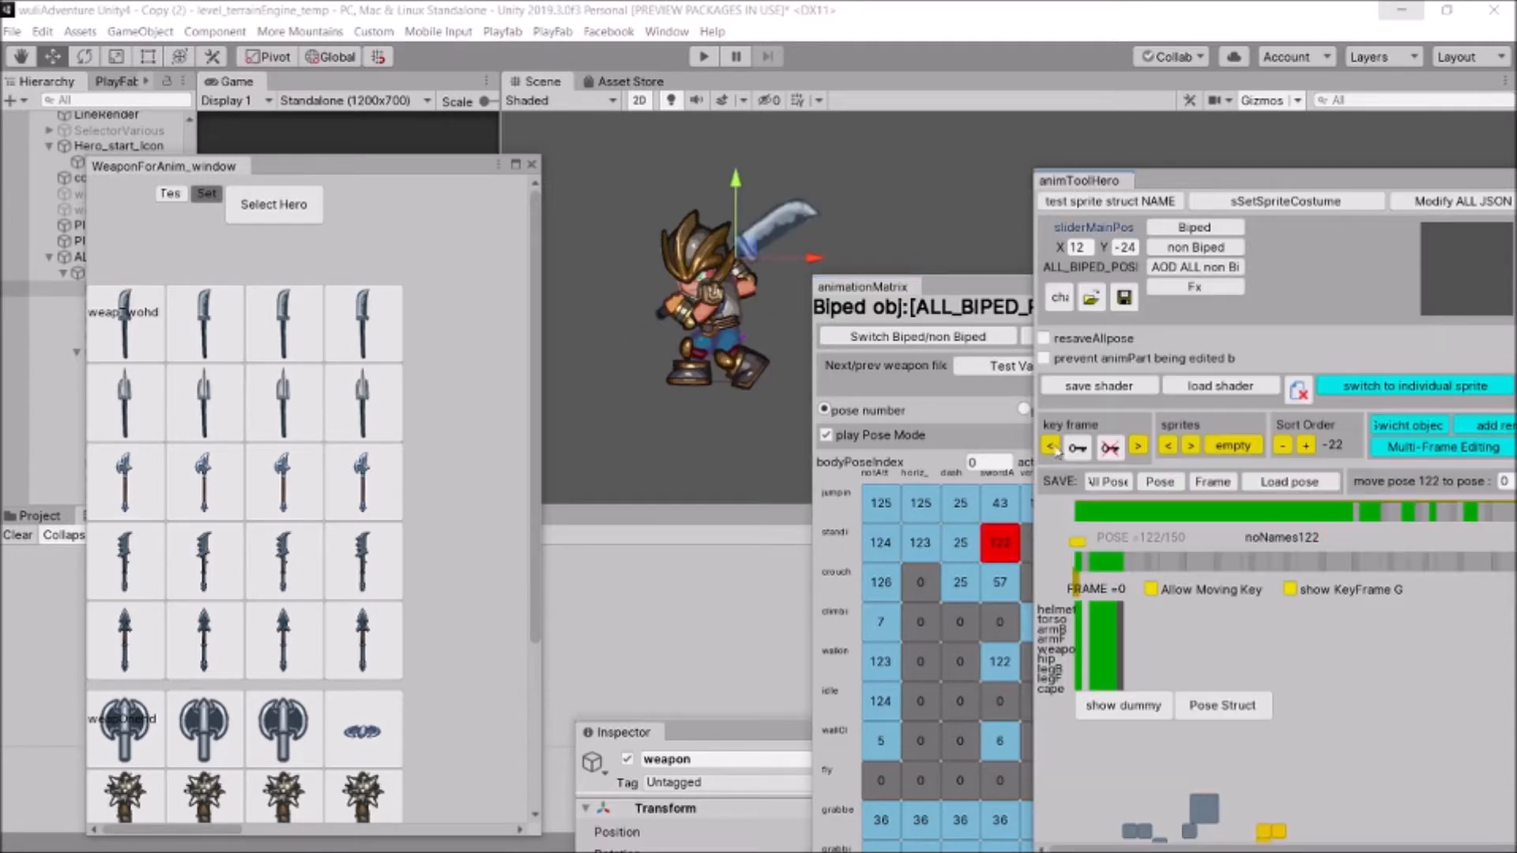
click(1138, 447)
click(1138, 446)
click(1139, 447)
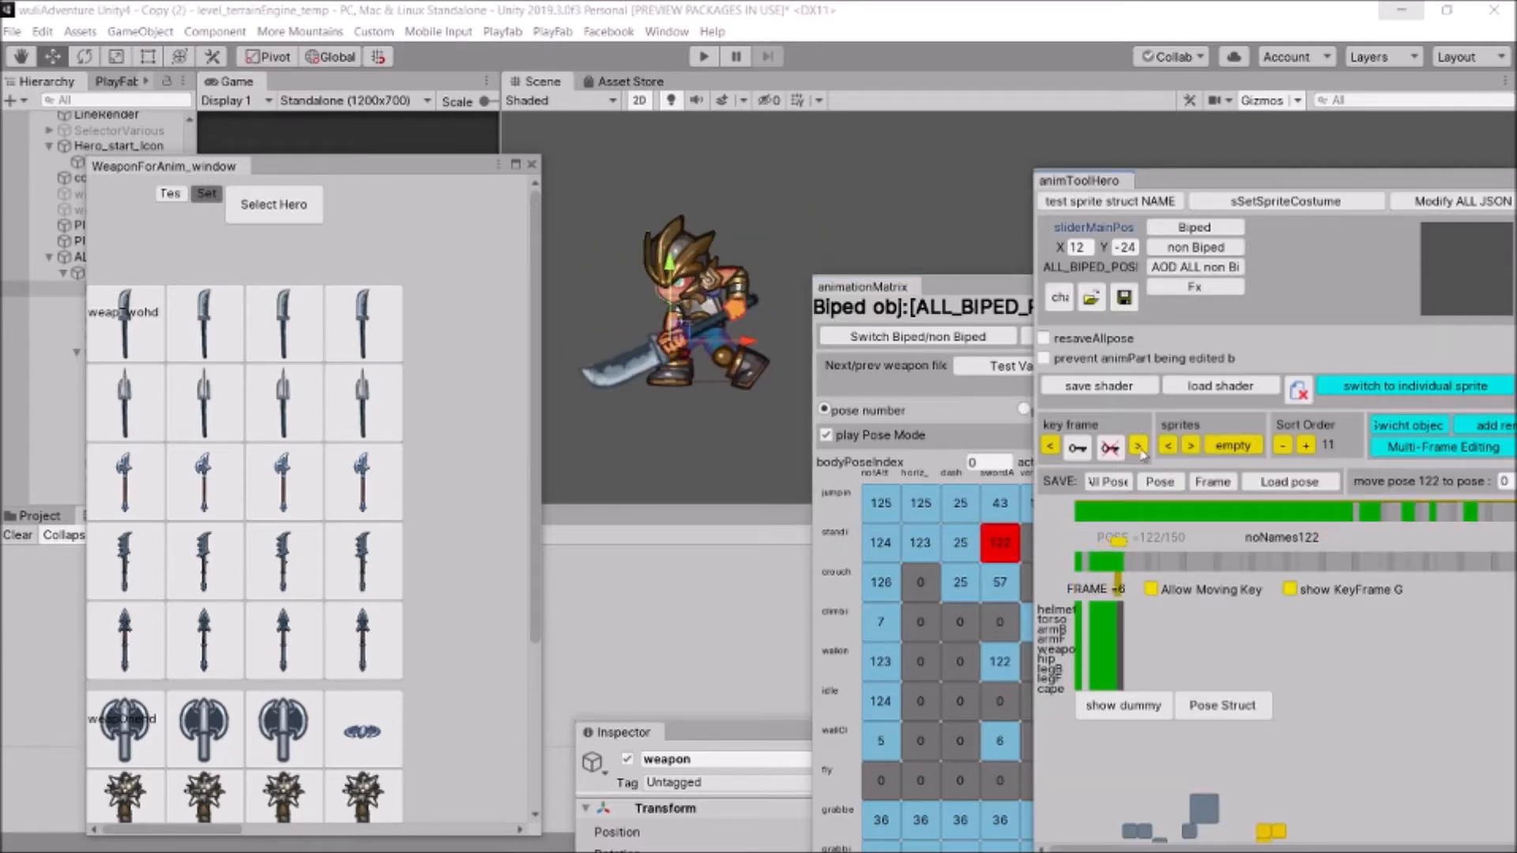
click(1138, 447)
click(1139, 447)
click(1139, 446)
click(1139, 447)
click(1138, 446)
click(1138, 446)
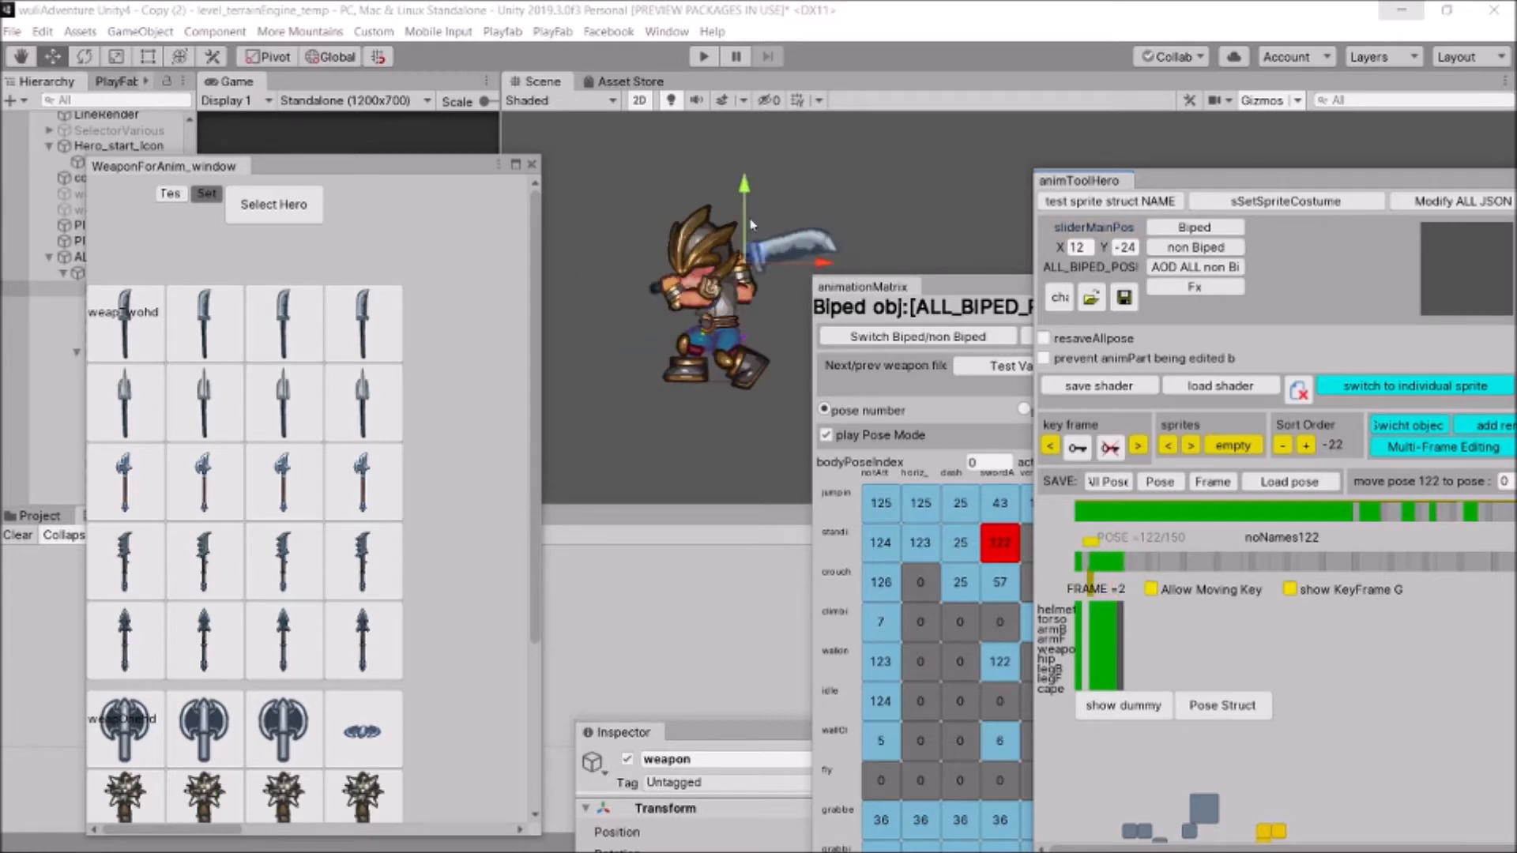
Rearrange the animationMatrix, animToolHero and WeaponForAnim windows around the hero so the pose grid and frame timeline are accessible
drag(994, 290, 999, 286)
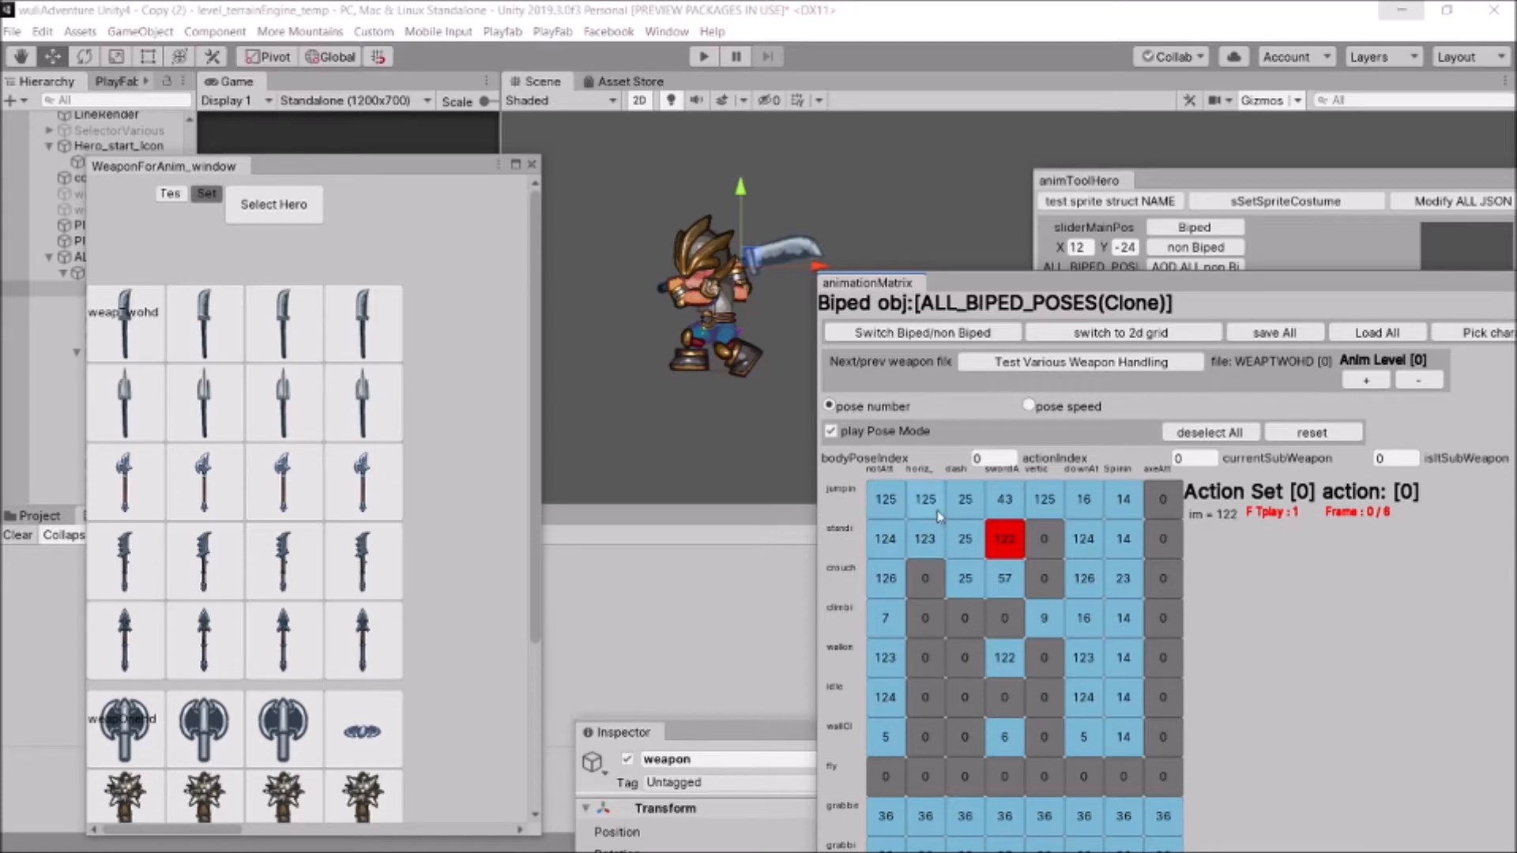
drag(1223, 184, 1226, 168)
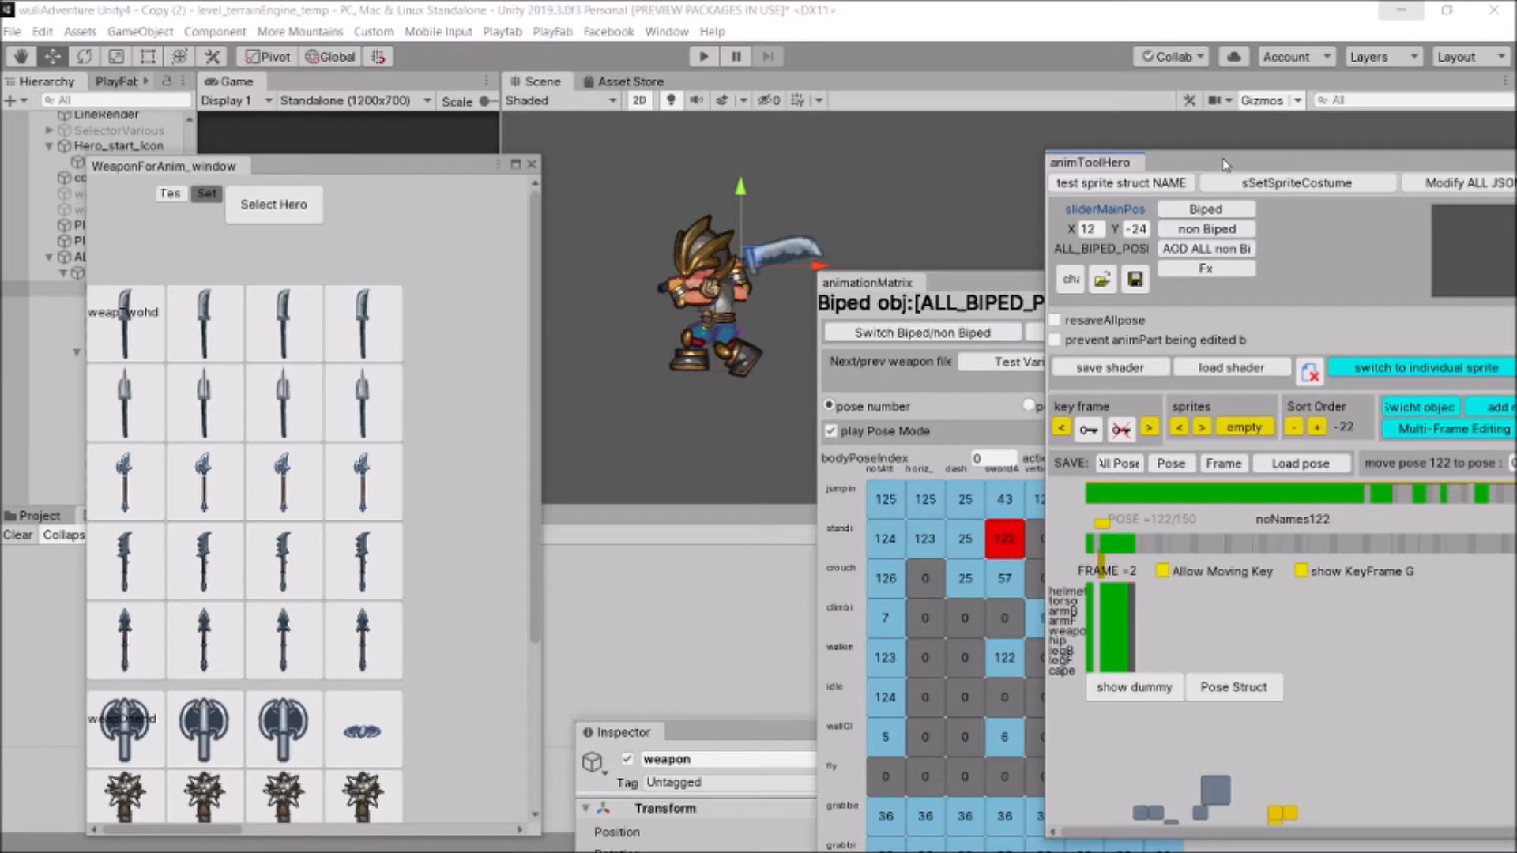
drag(1202, 163, 1187, 157)
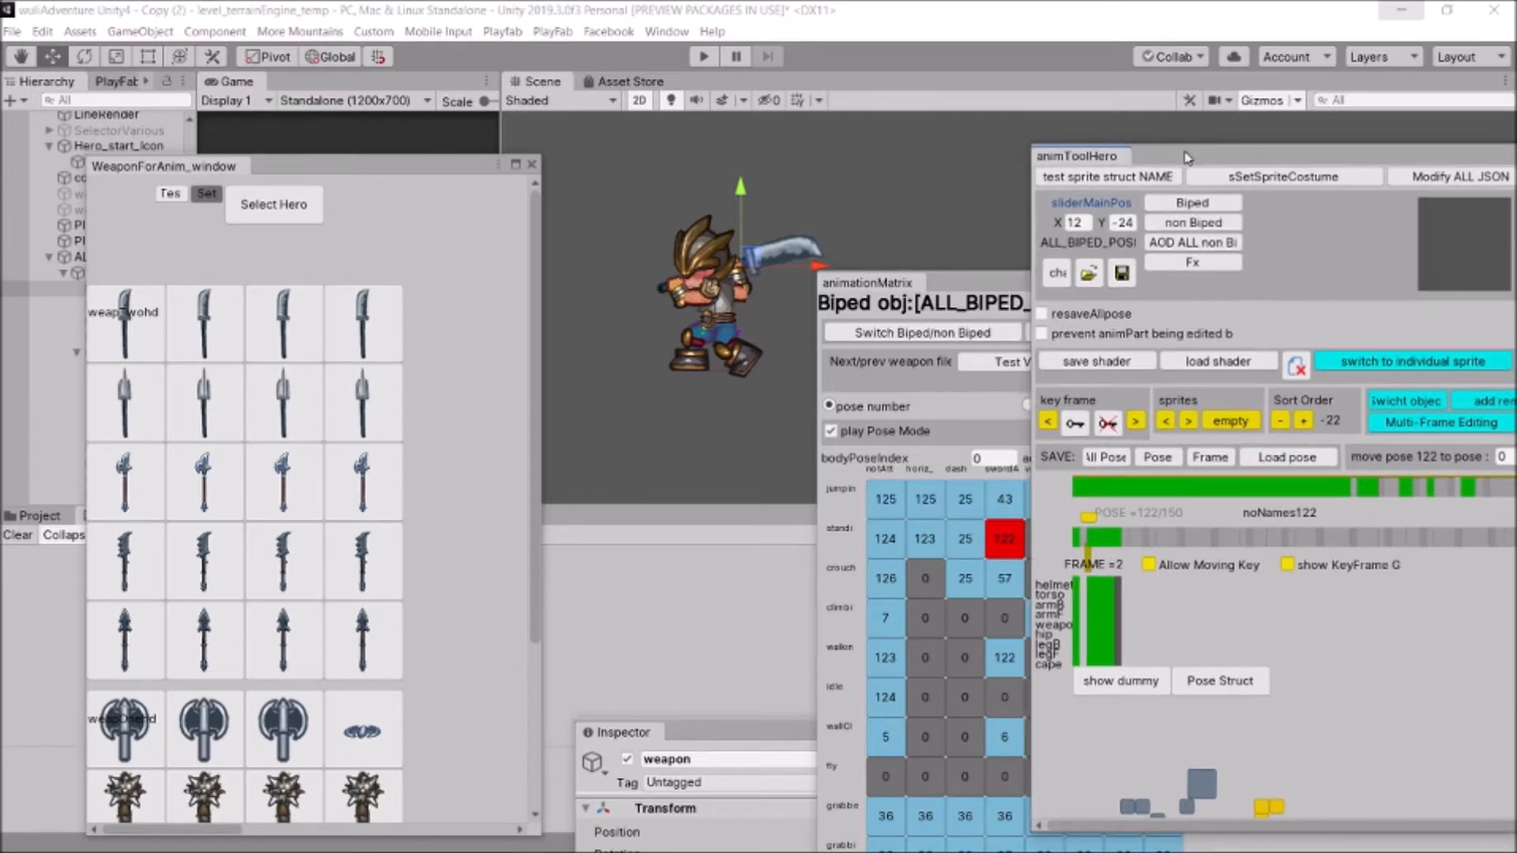
drag(946, 284, 959, 321)
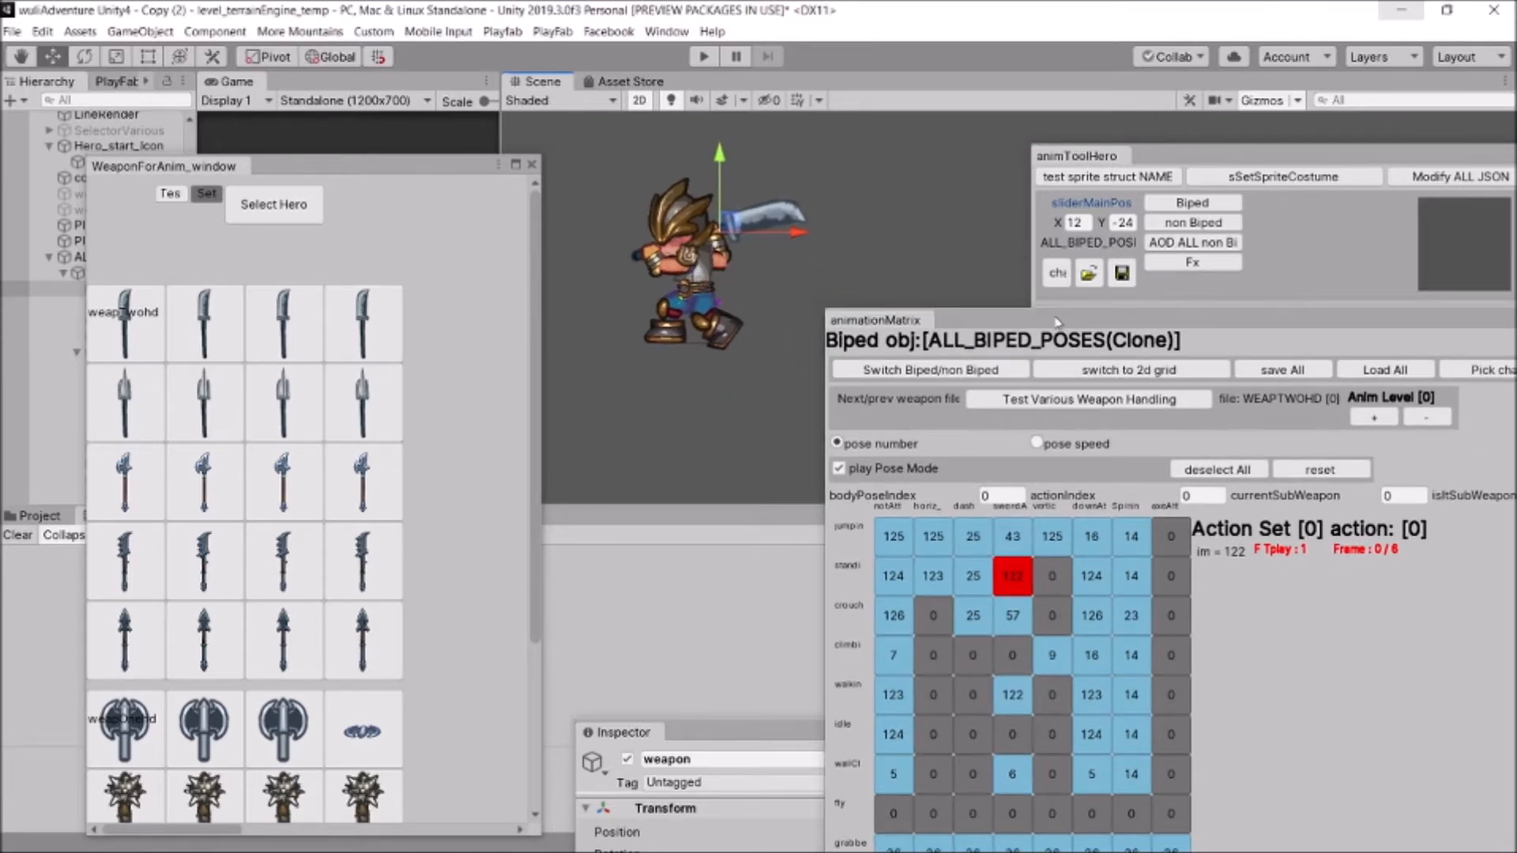
drag(1056, 319, 1038, 315)
drag(1183, 158, 1205, 153)
click(997, 320)
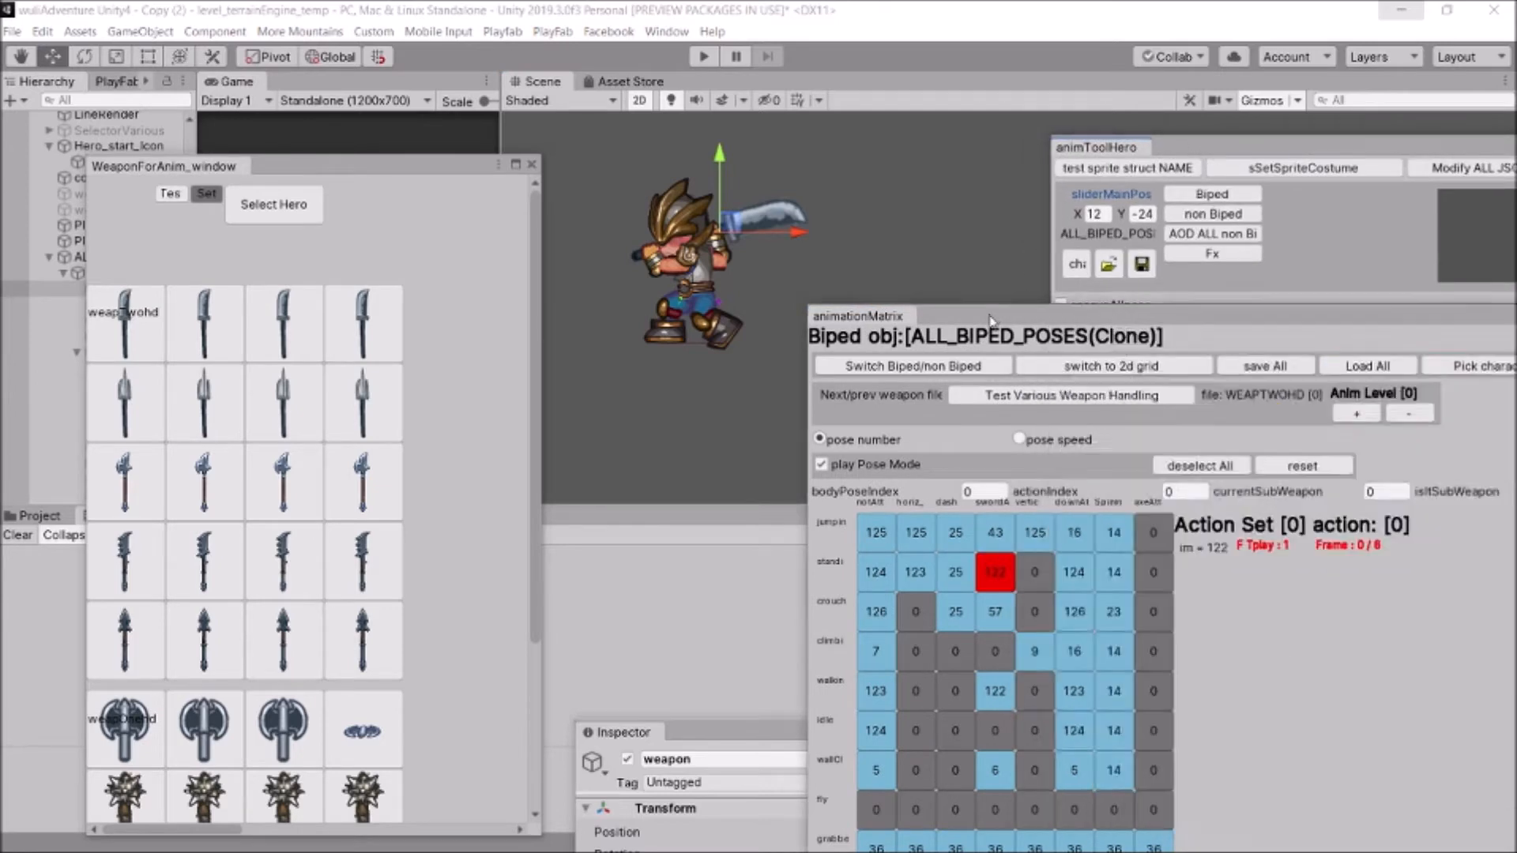
click(1252, 152)
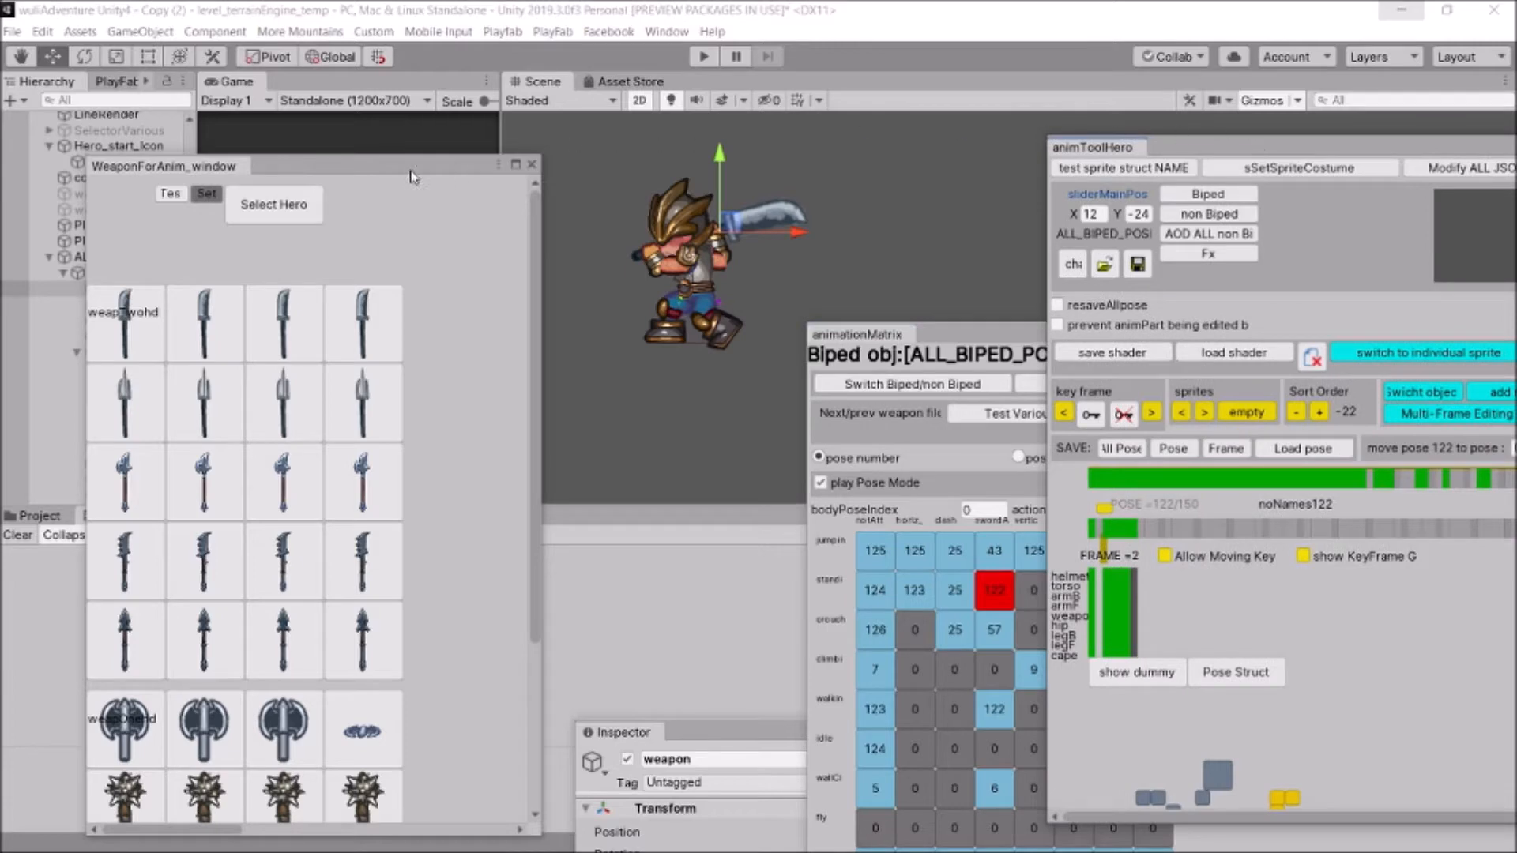
drag(420, 172, 439, 165)
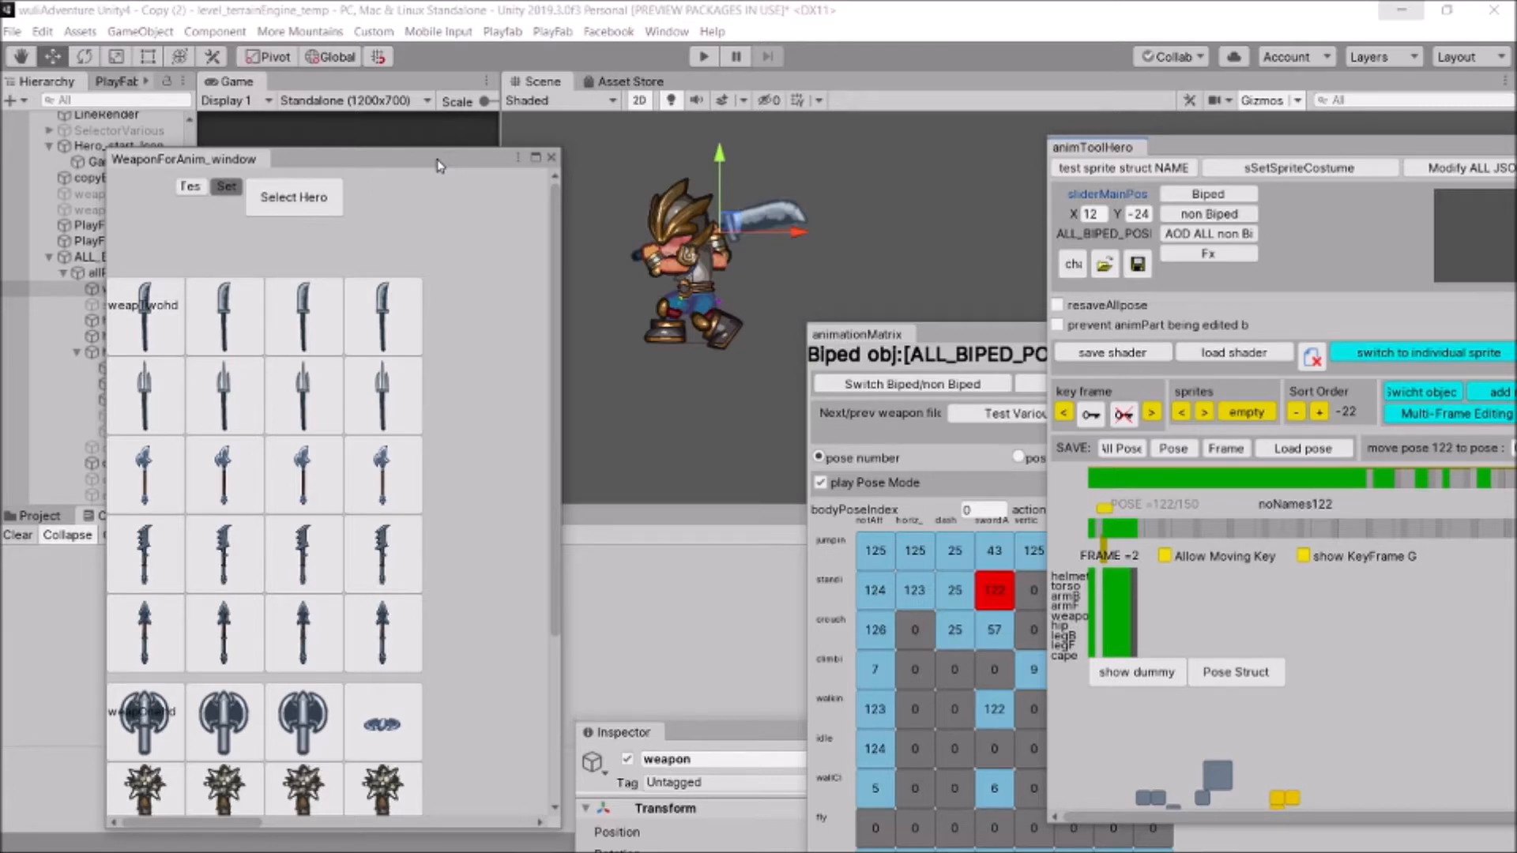
Advance the two-handed sword attack through its next key frames, up to frame 4, with the hero in clear view
click(1153, 413)
click(1155, 414)
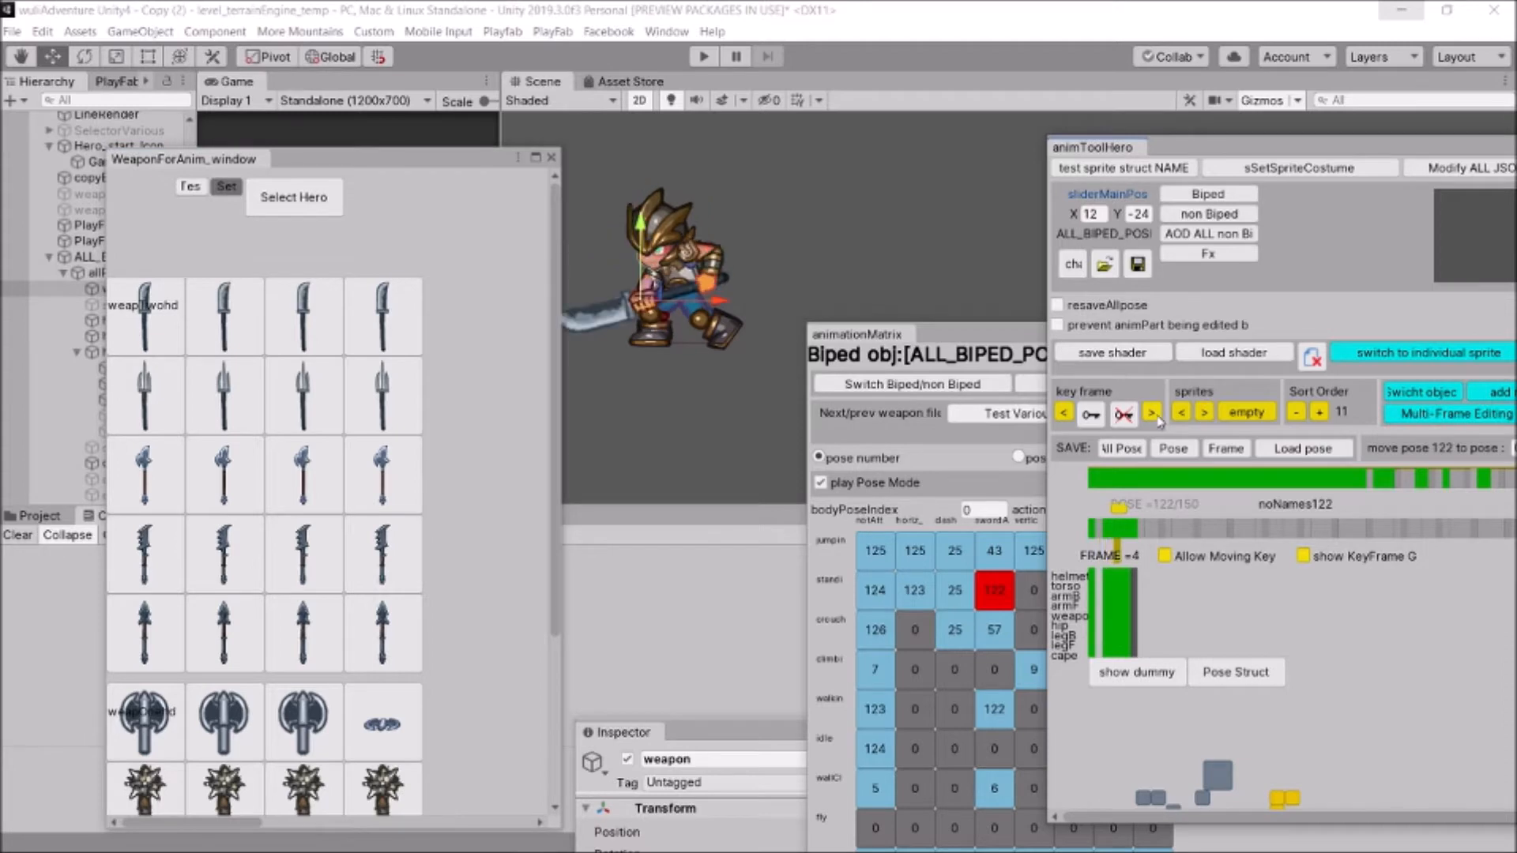
middle_drag(867, 263, 825, 231)
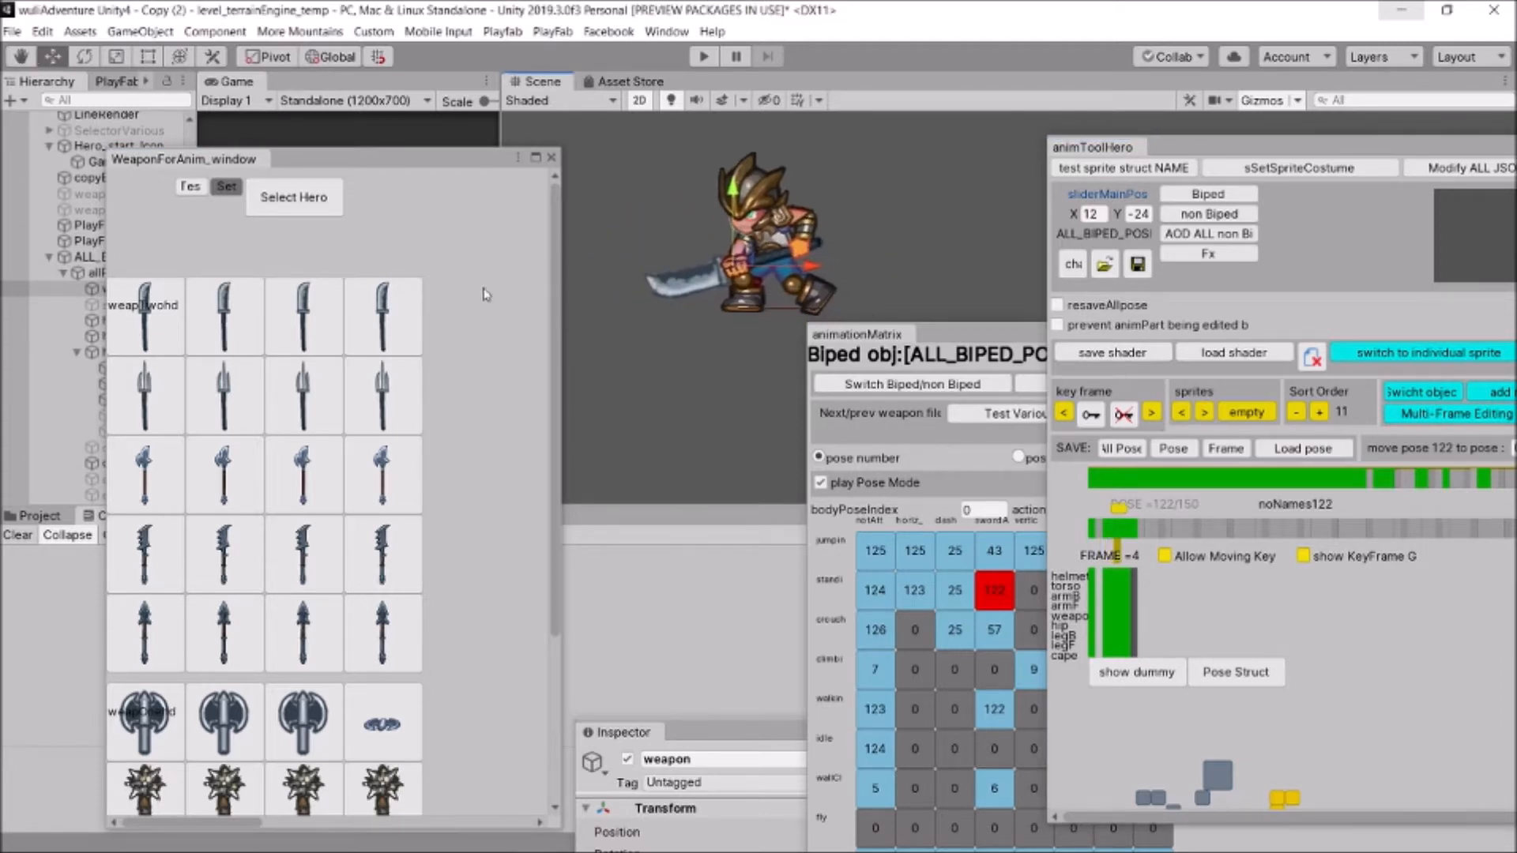
Swap the hero's two-handed sword for the first long-handled axe and bring up the attack's frame timeline
click(154, 397)
click(145, 467)
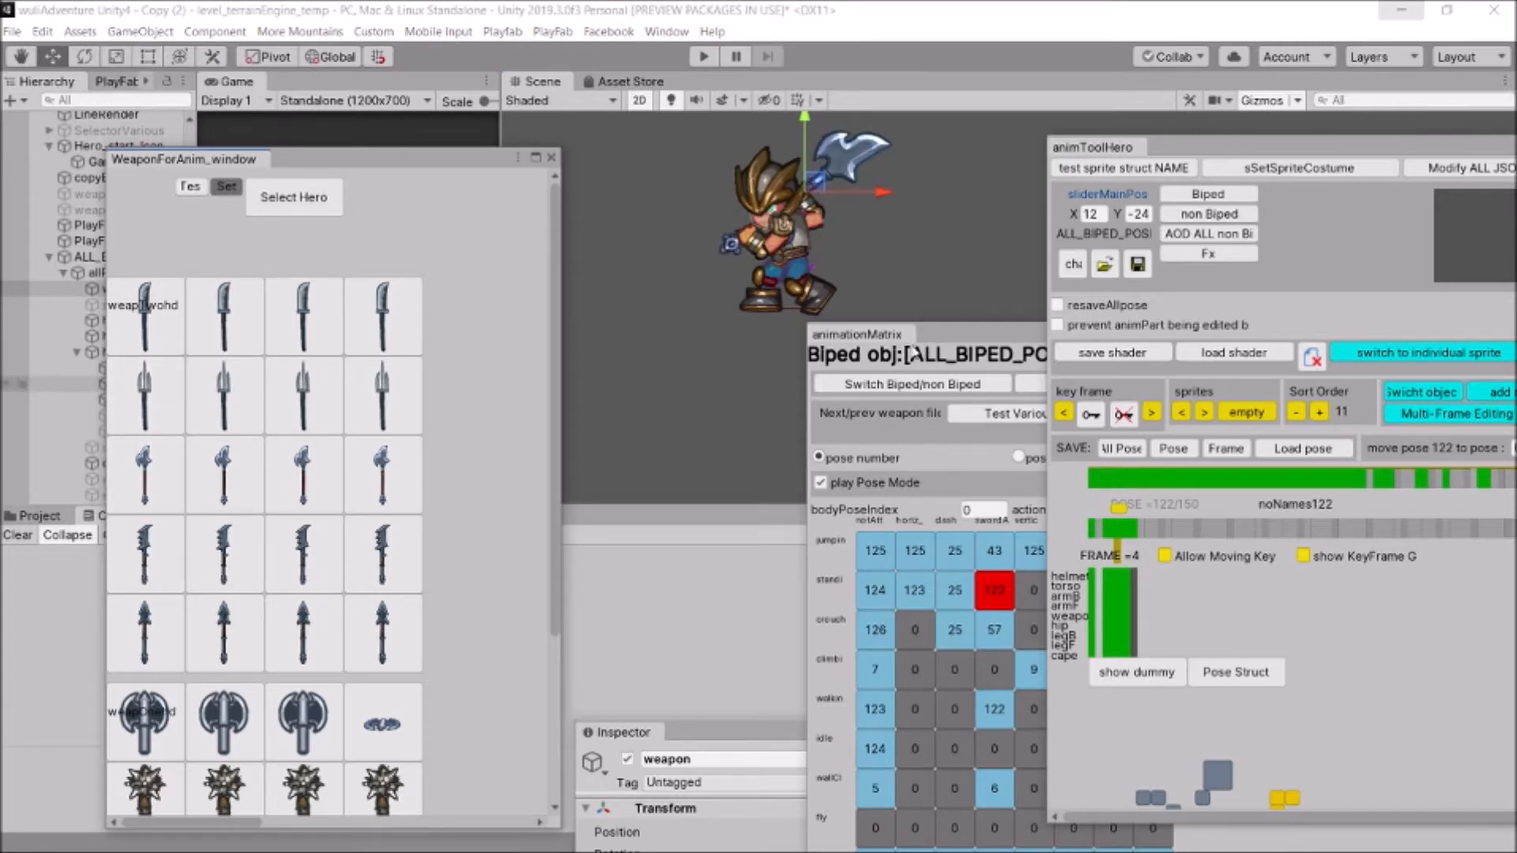
click(966, 340)
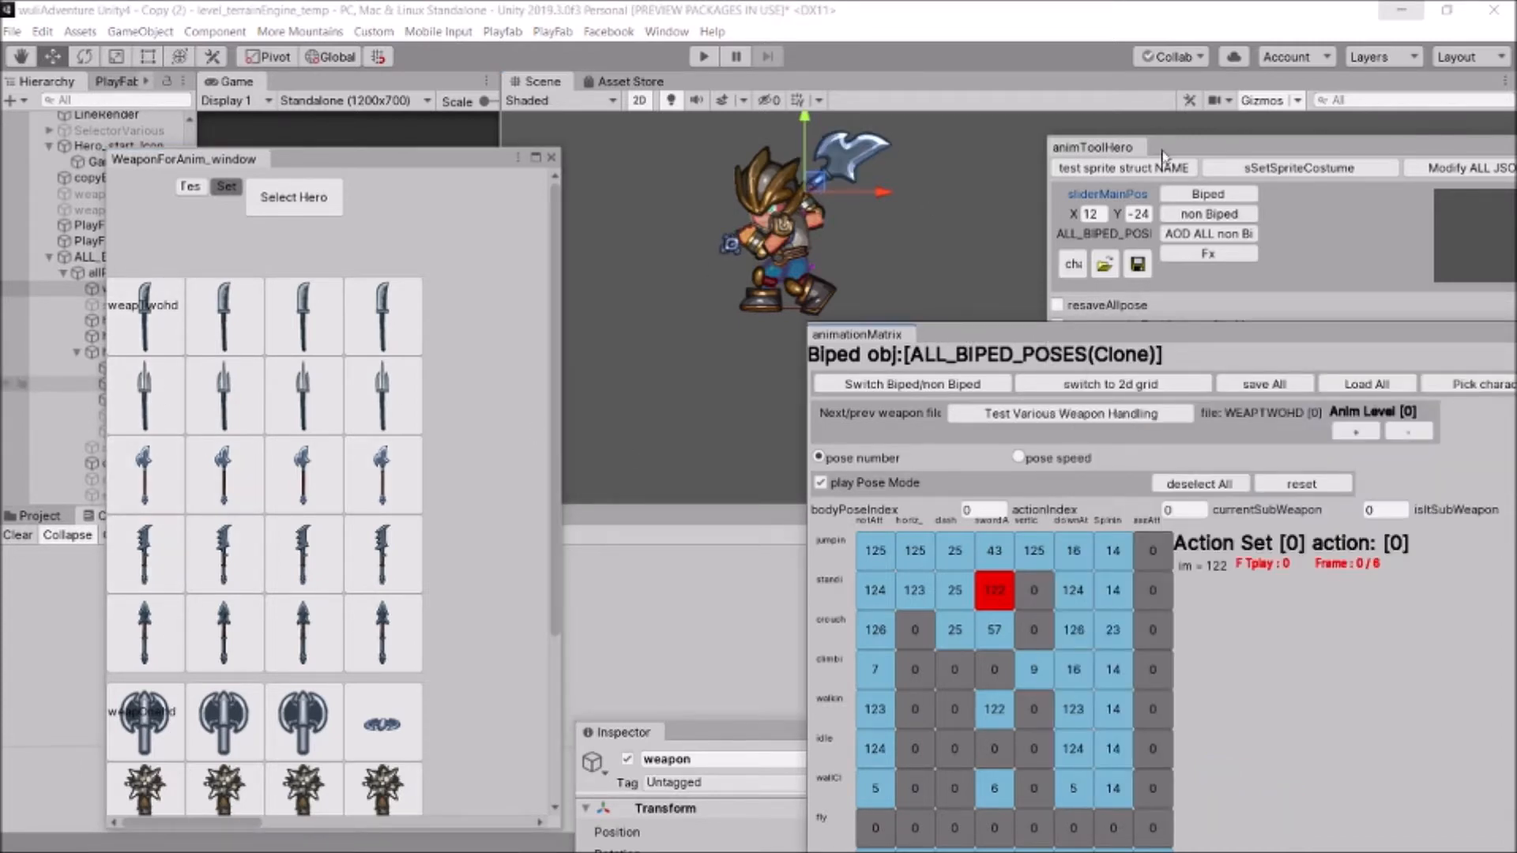
click(1208, 152)
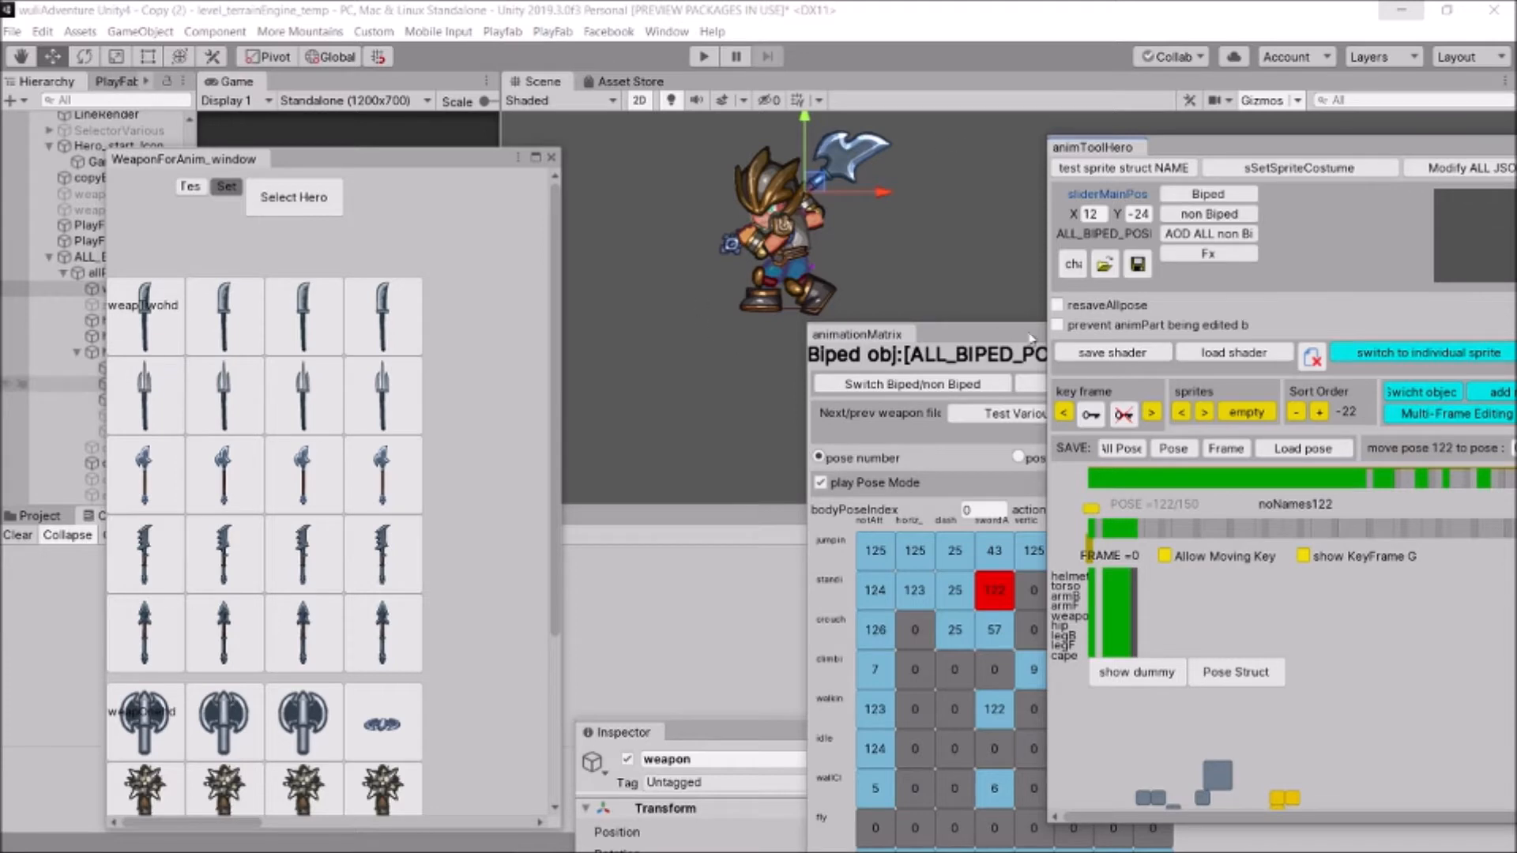
Cycle repeatedly through the pose 122 key frames to preview the attack with the long-handled axe
click(1154, 413)
click(1154, 413)
click(1154, 414)
click(1153, 413)
click(1154, 413)
click(1154, 413)
click(1153, 413)
click(1153, 413)
click(1152, 413)
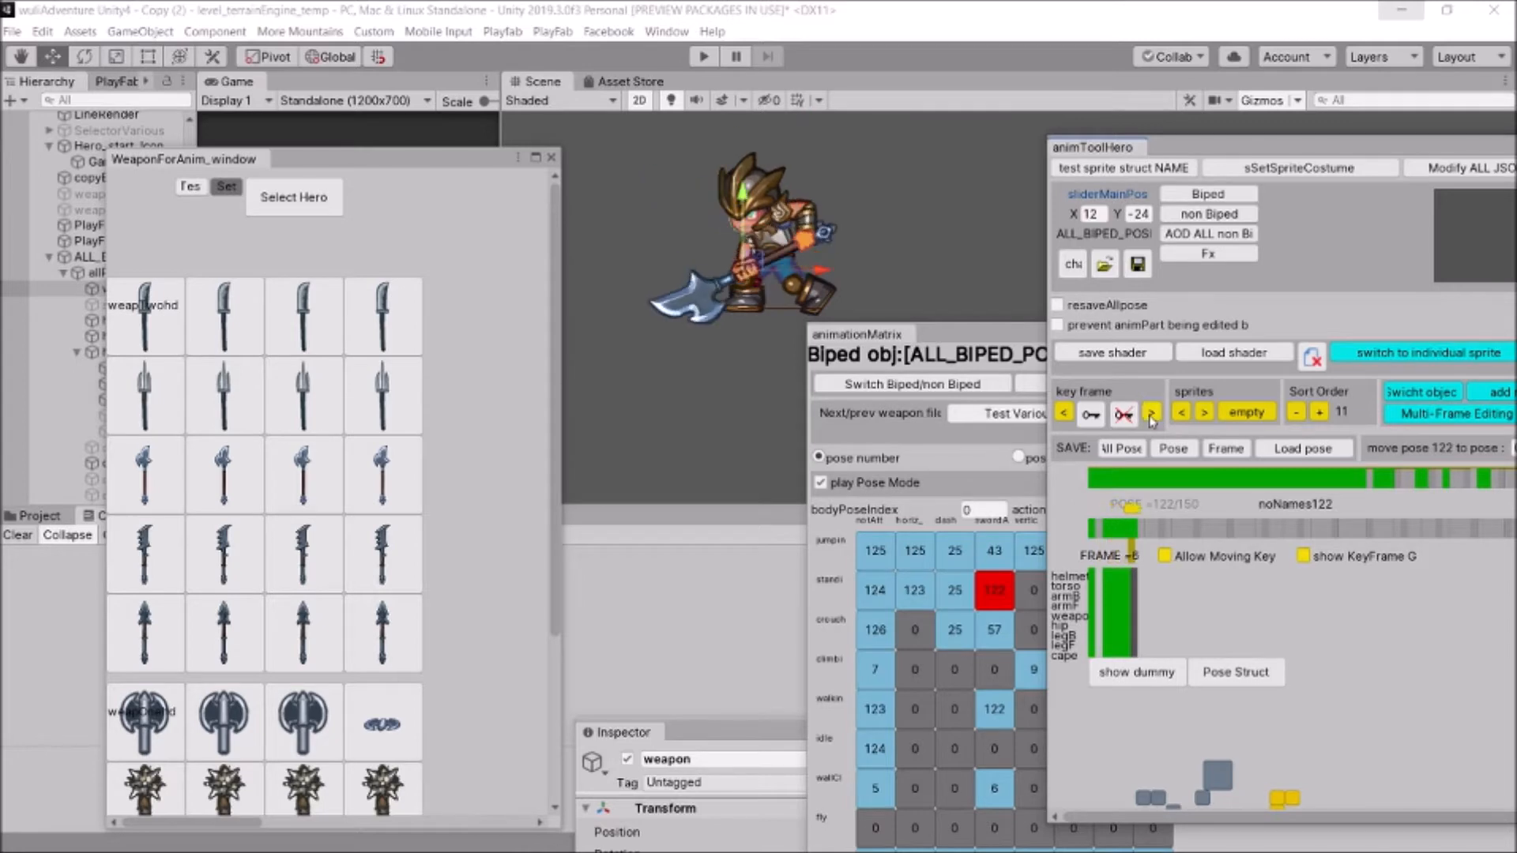
click(1152, 413)
click(1152, 413)
click(1152, 414)
click(1152, 413)
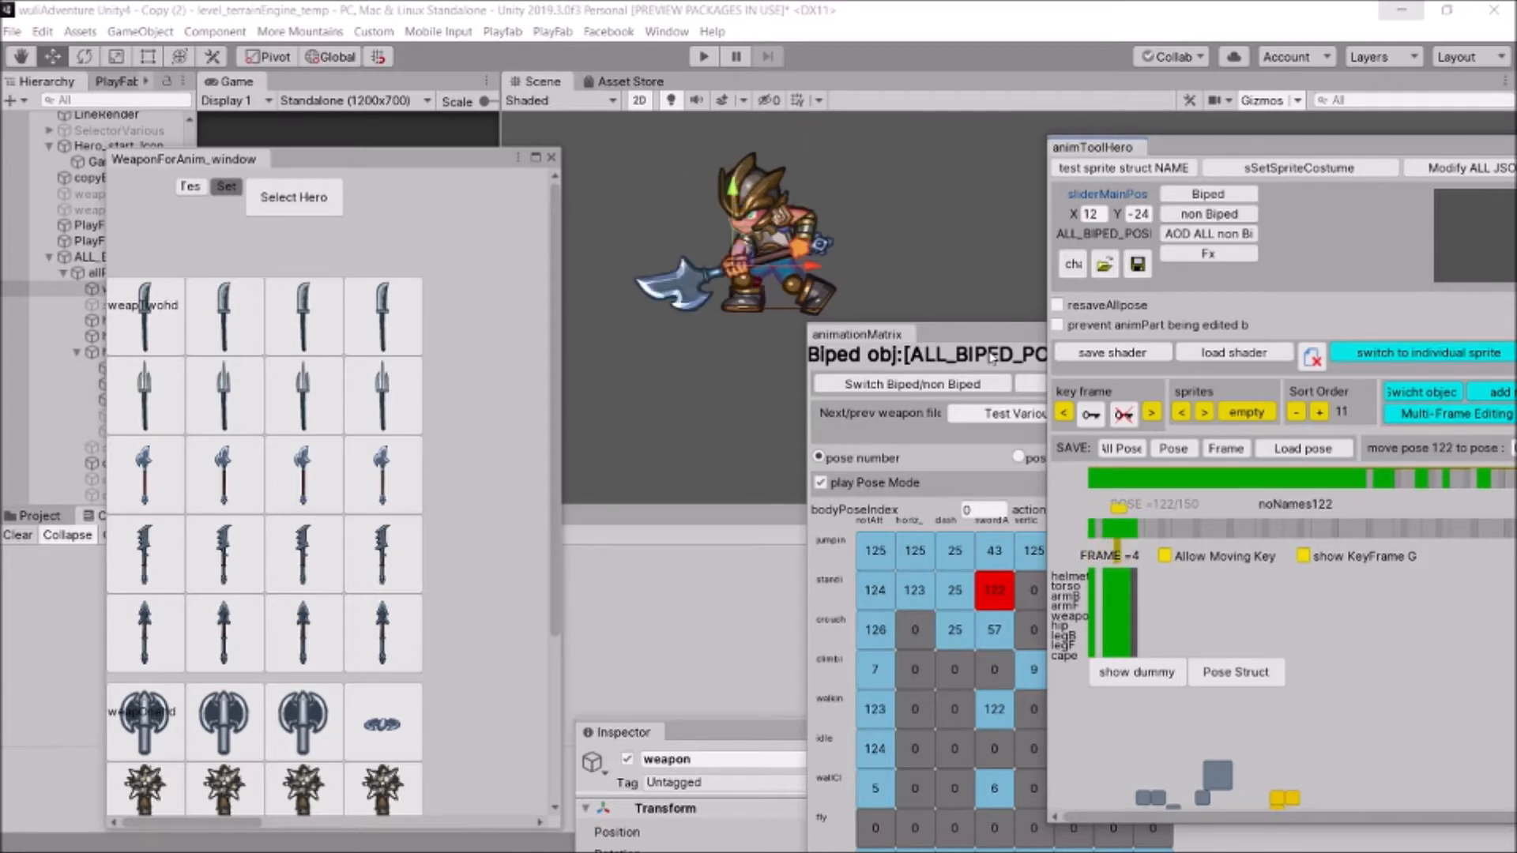
Equip the hero with the first one-handed axe and reposition animToolHero to show the pose 135 timeline
scroll(237, 369, down, 2)
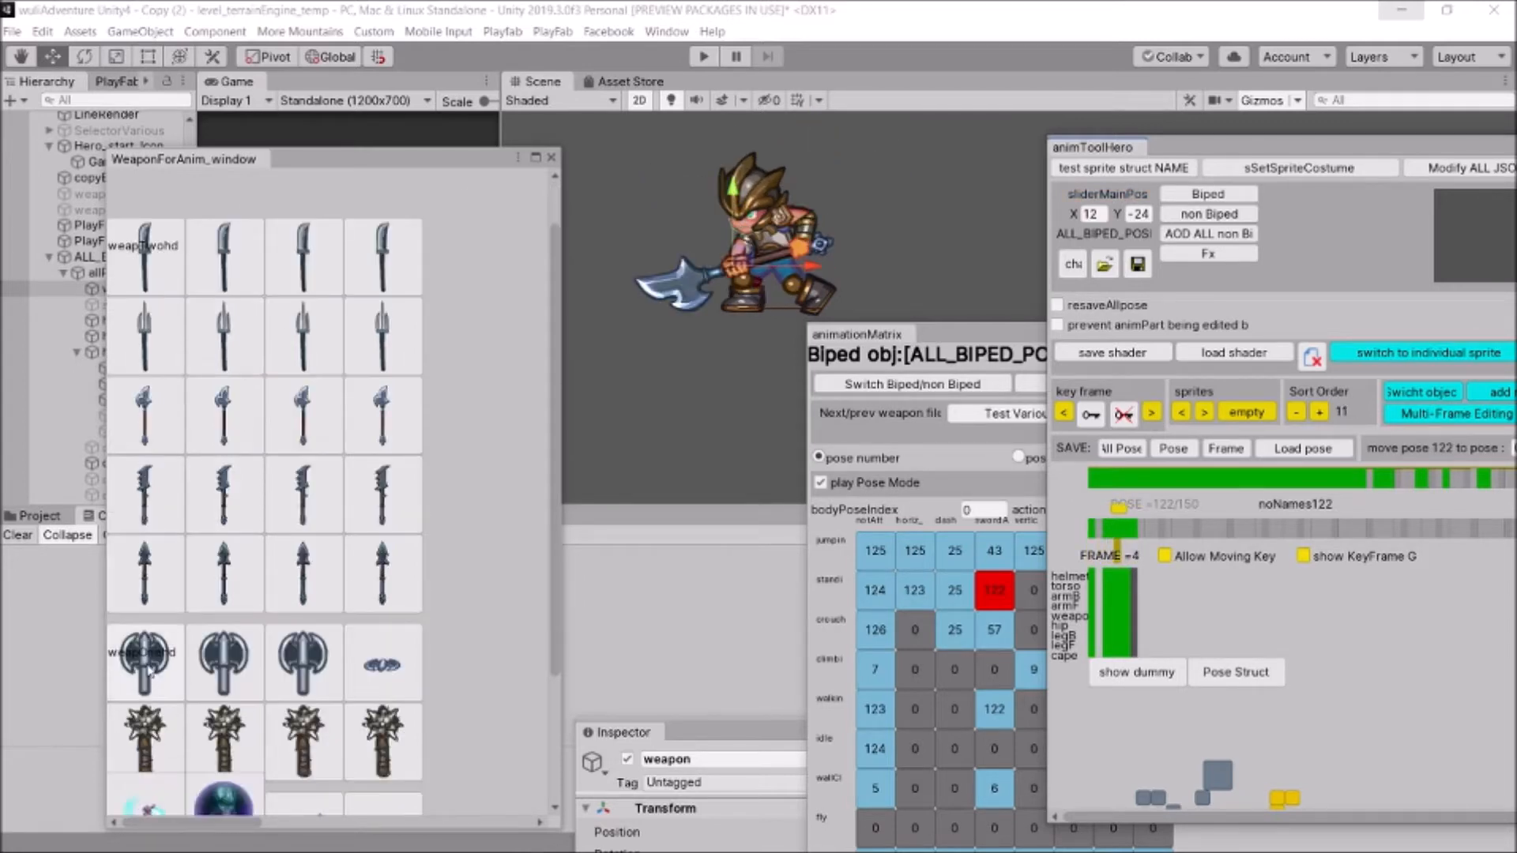
click(972, 326)
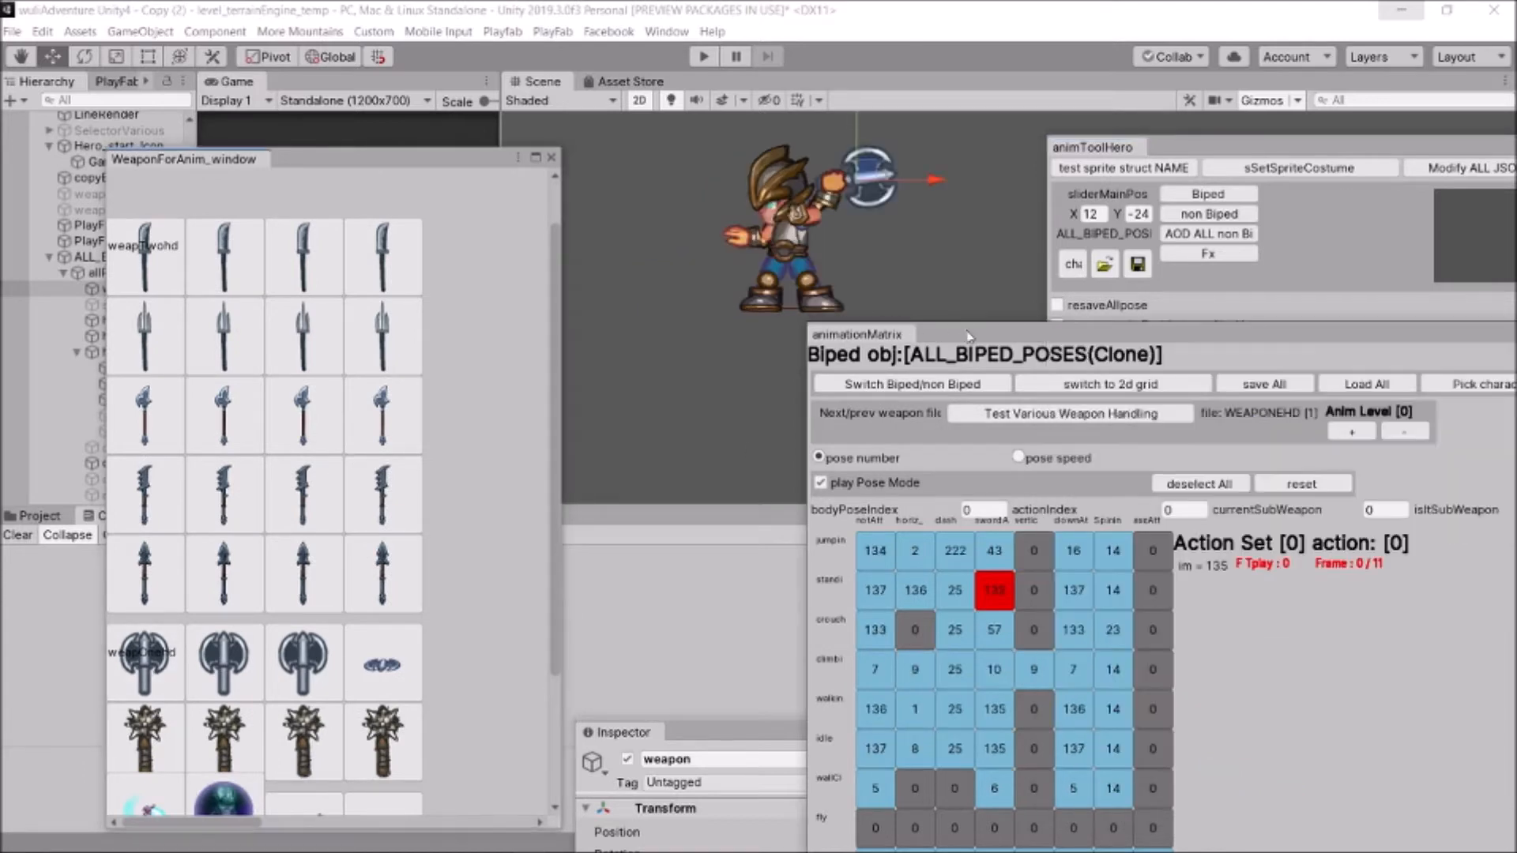
drag(1215, 152, 1169, 111)
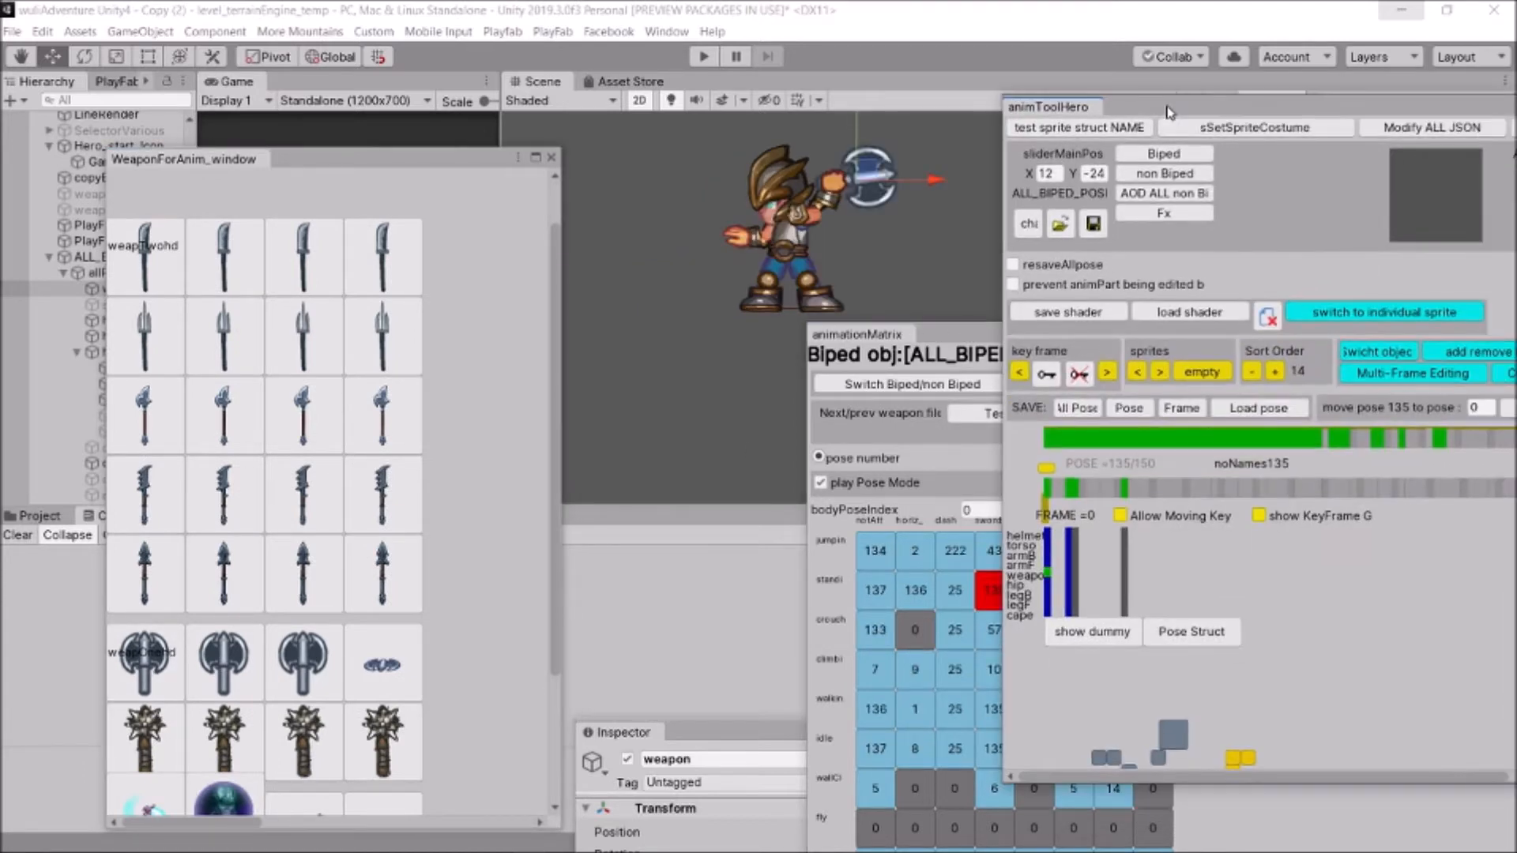
Step through the key frames of the one-handed axe's standing attack, pose 135
click(1107, 373)
click(1108, 376)
click(1108, 377)
click(1107, 376)
click(1108, 376)
Select the crouching non-attacking pose 133 and separate the animationMatrix and animToolHero windows to show its timeline
click(971, 332)
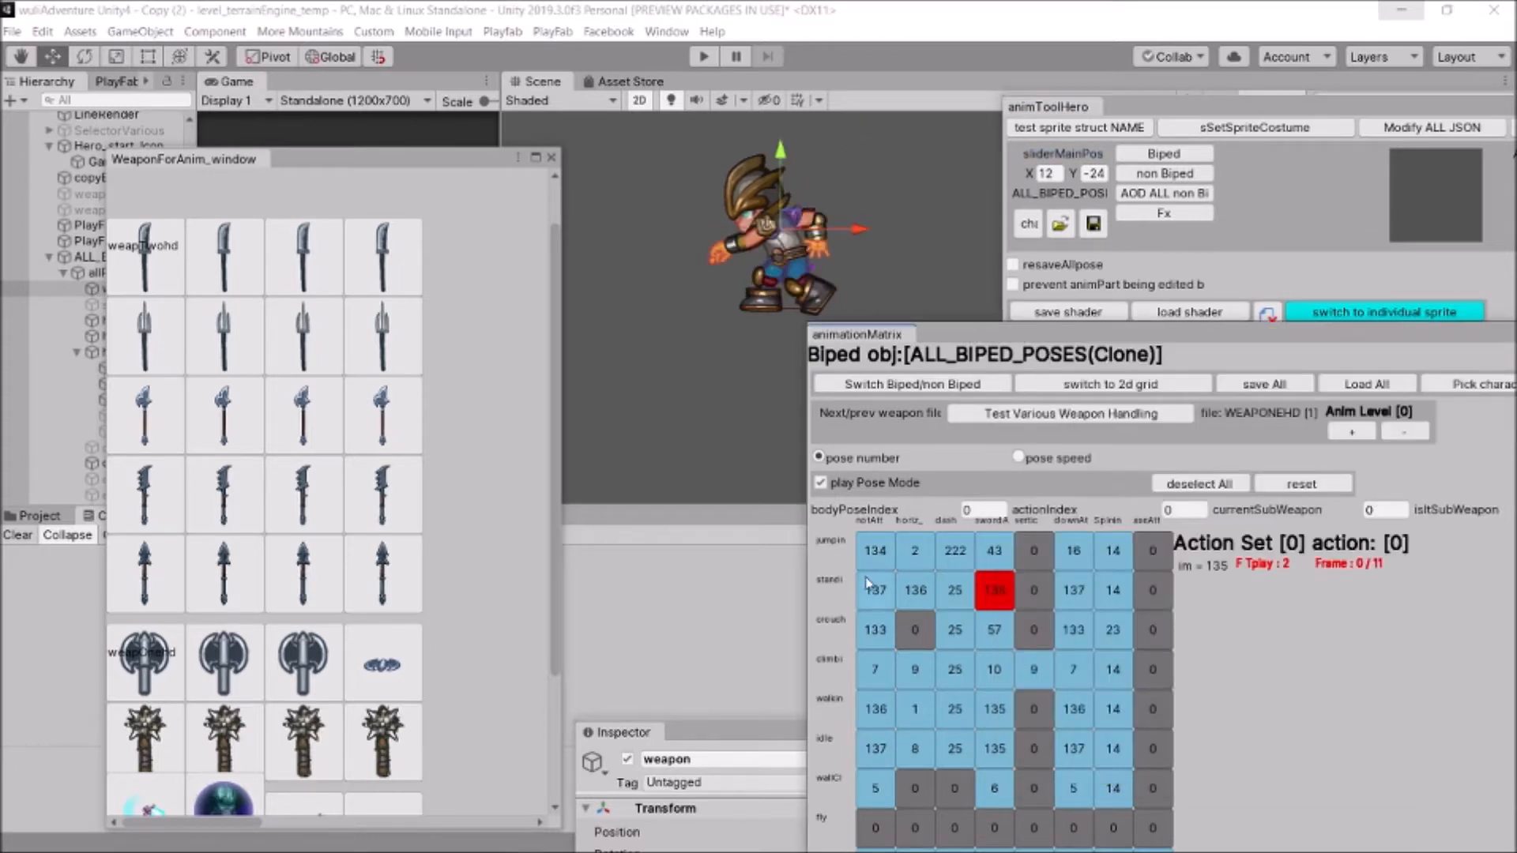
click(879, 629)
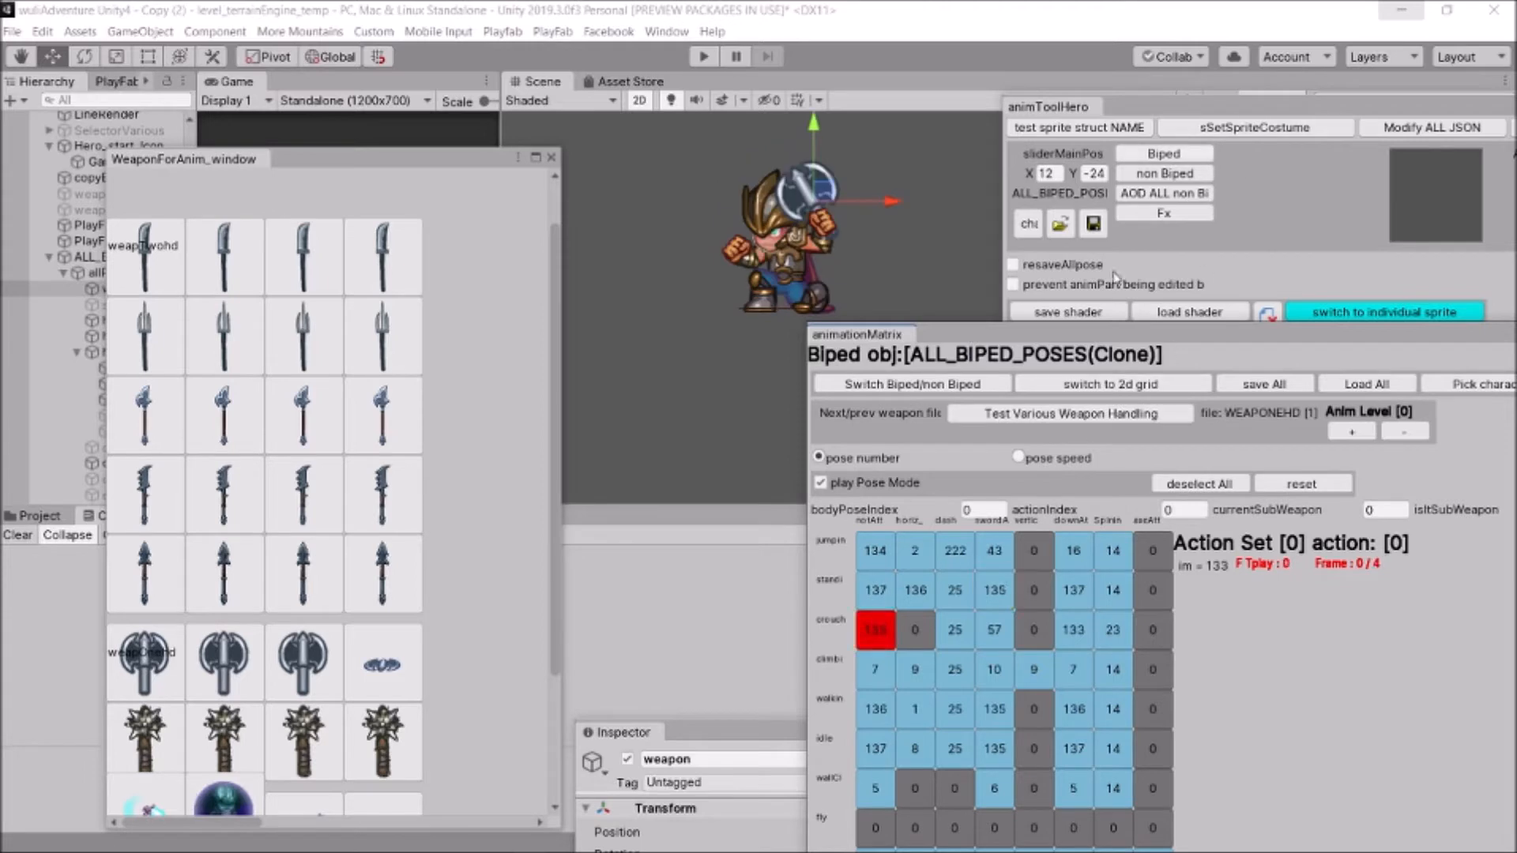
drag(1160, 338, 1029, 492)
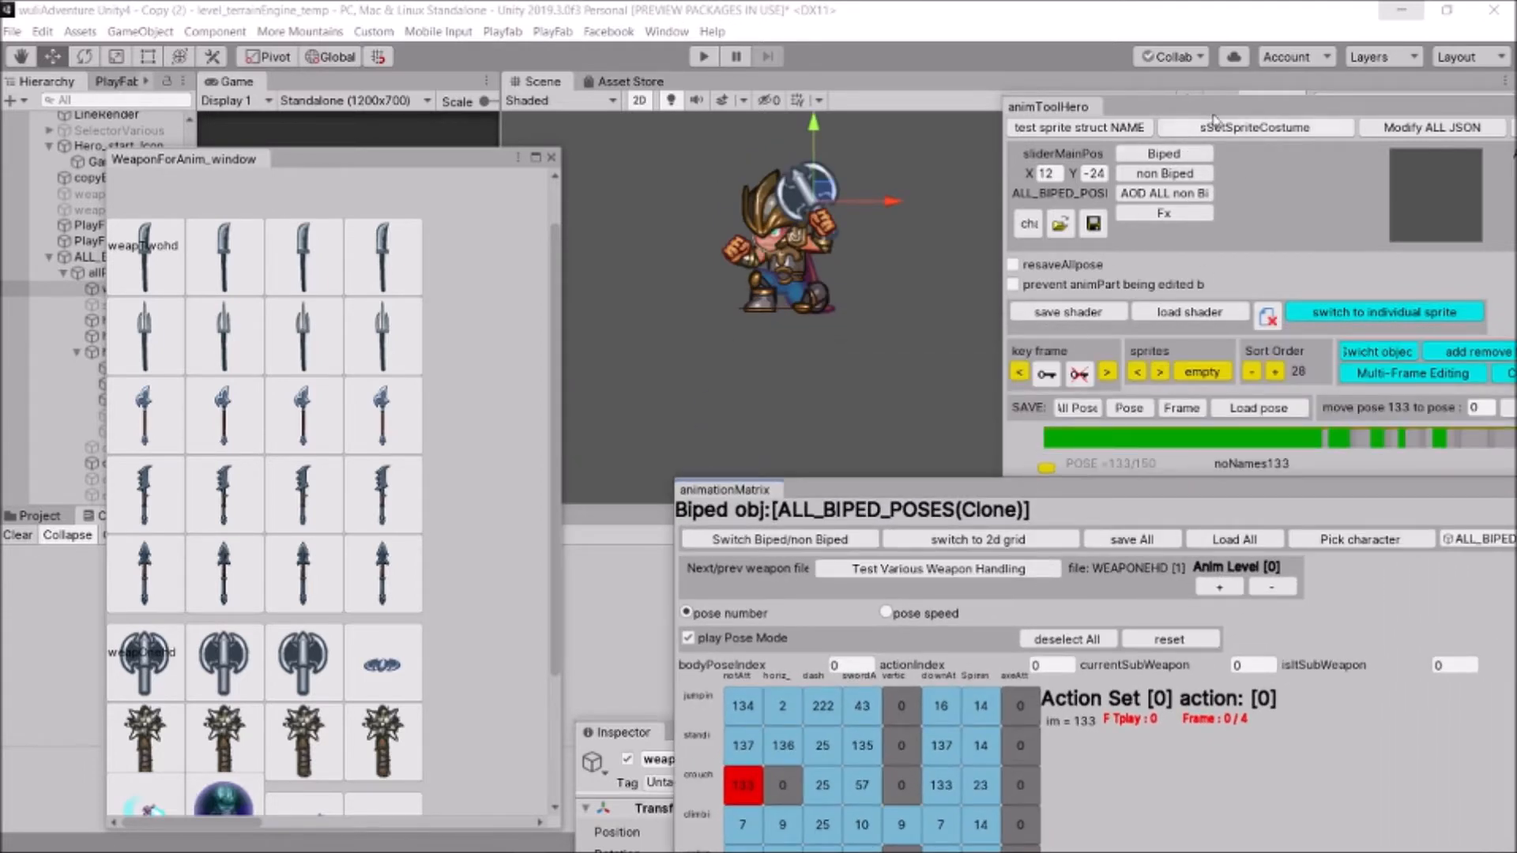
drag(1211, 116, 1220, 113)
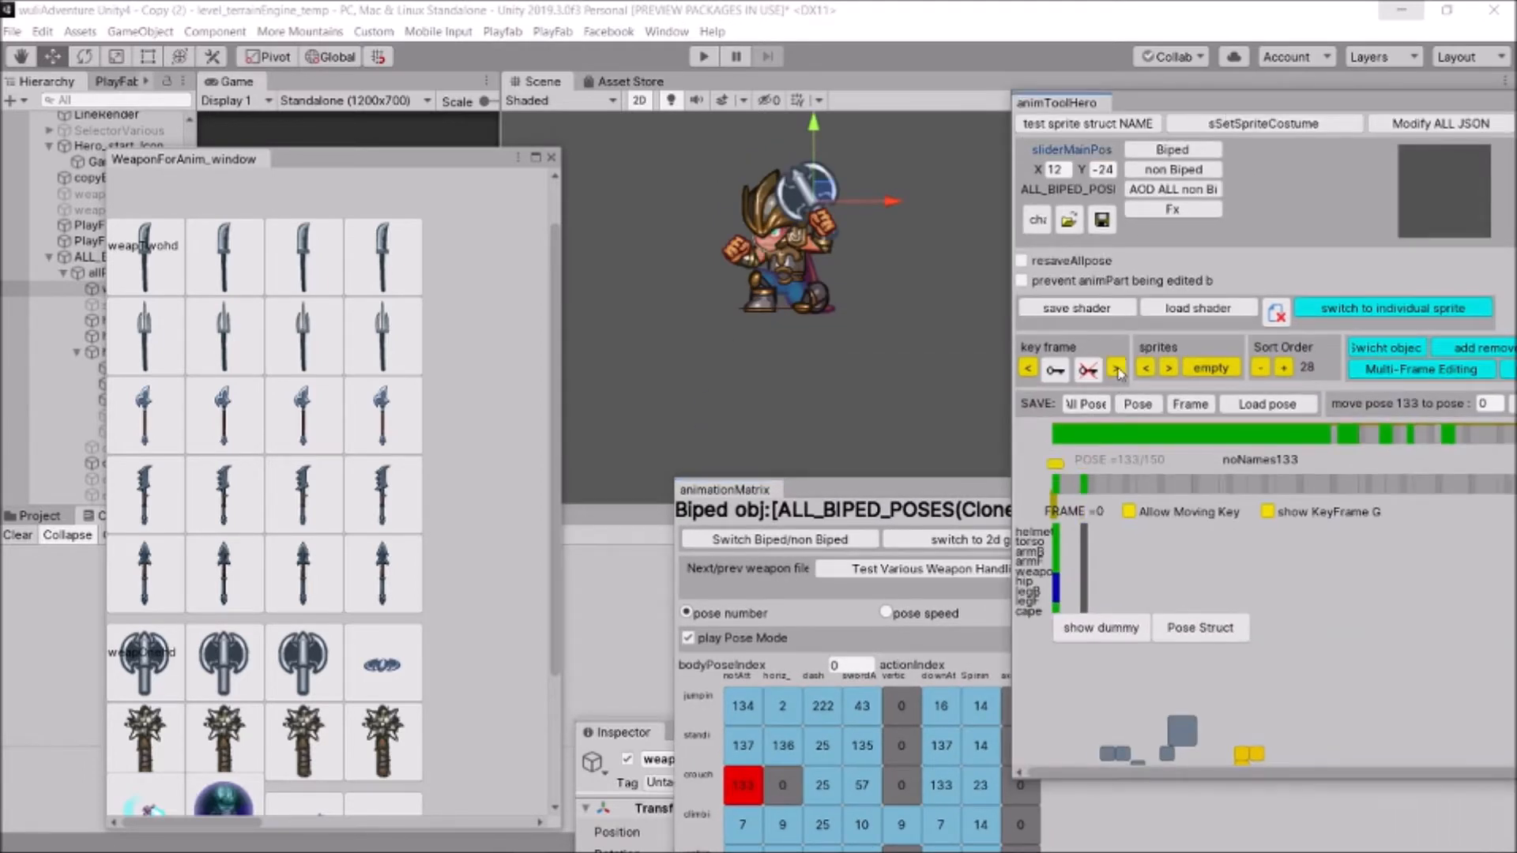
Select the crouching sword attack, pose 57, and step through its key frames
click(862, 782)
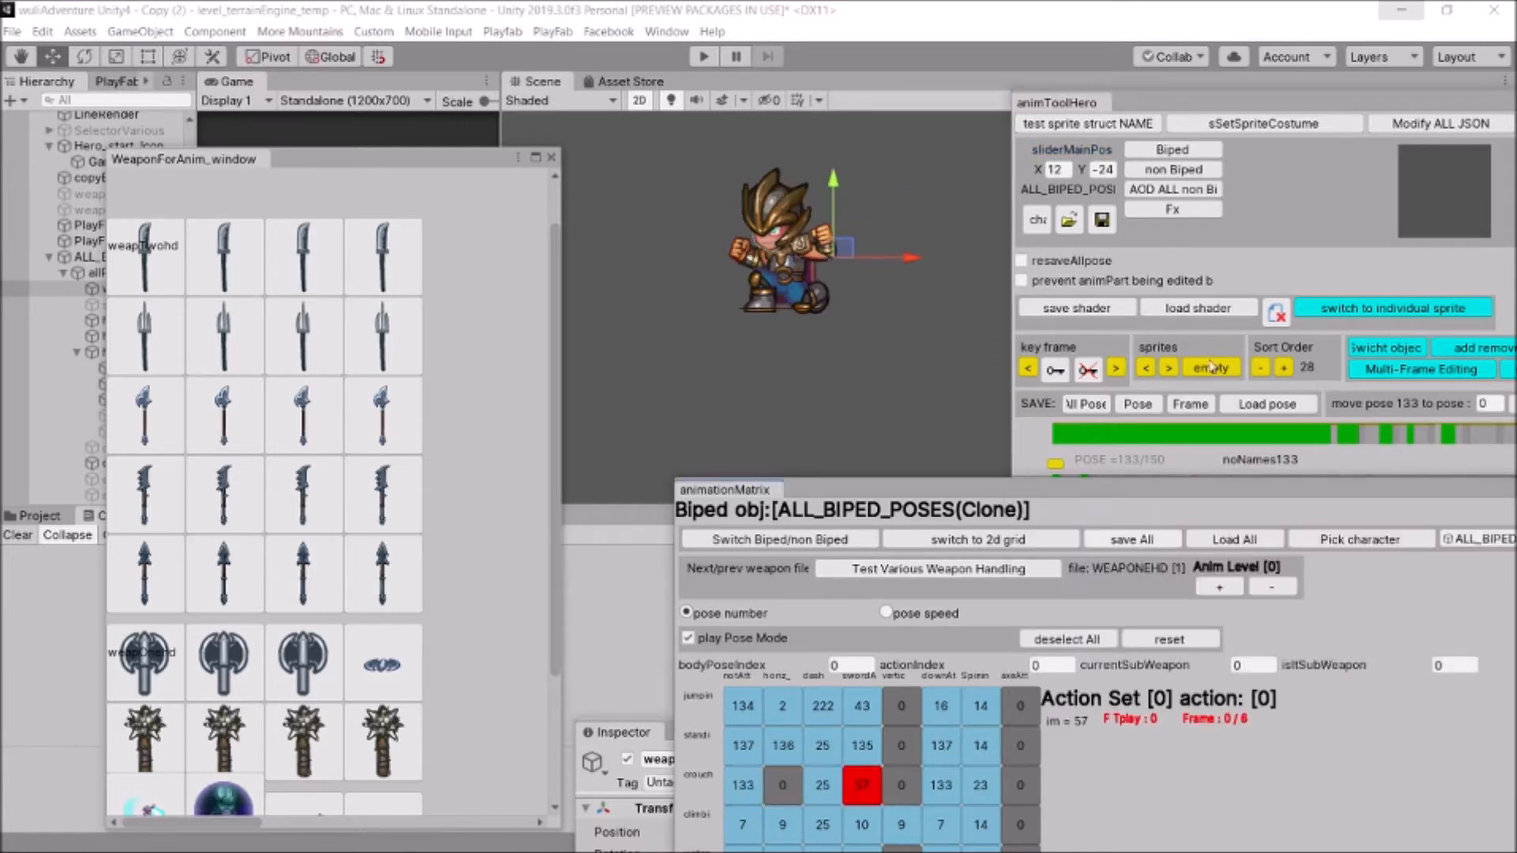
click(1116, 368)
click(1116, 368)
click(1115, 369)
click(1115, 369)
Raise the animationMatrix and WeaponForAnim windows and browse the weapon list down to the throwing and carrying items
drag(909, 496, 926, 413)
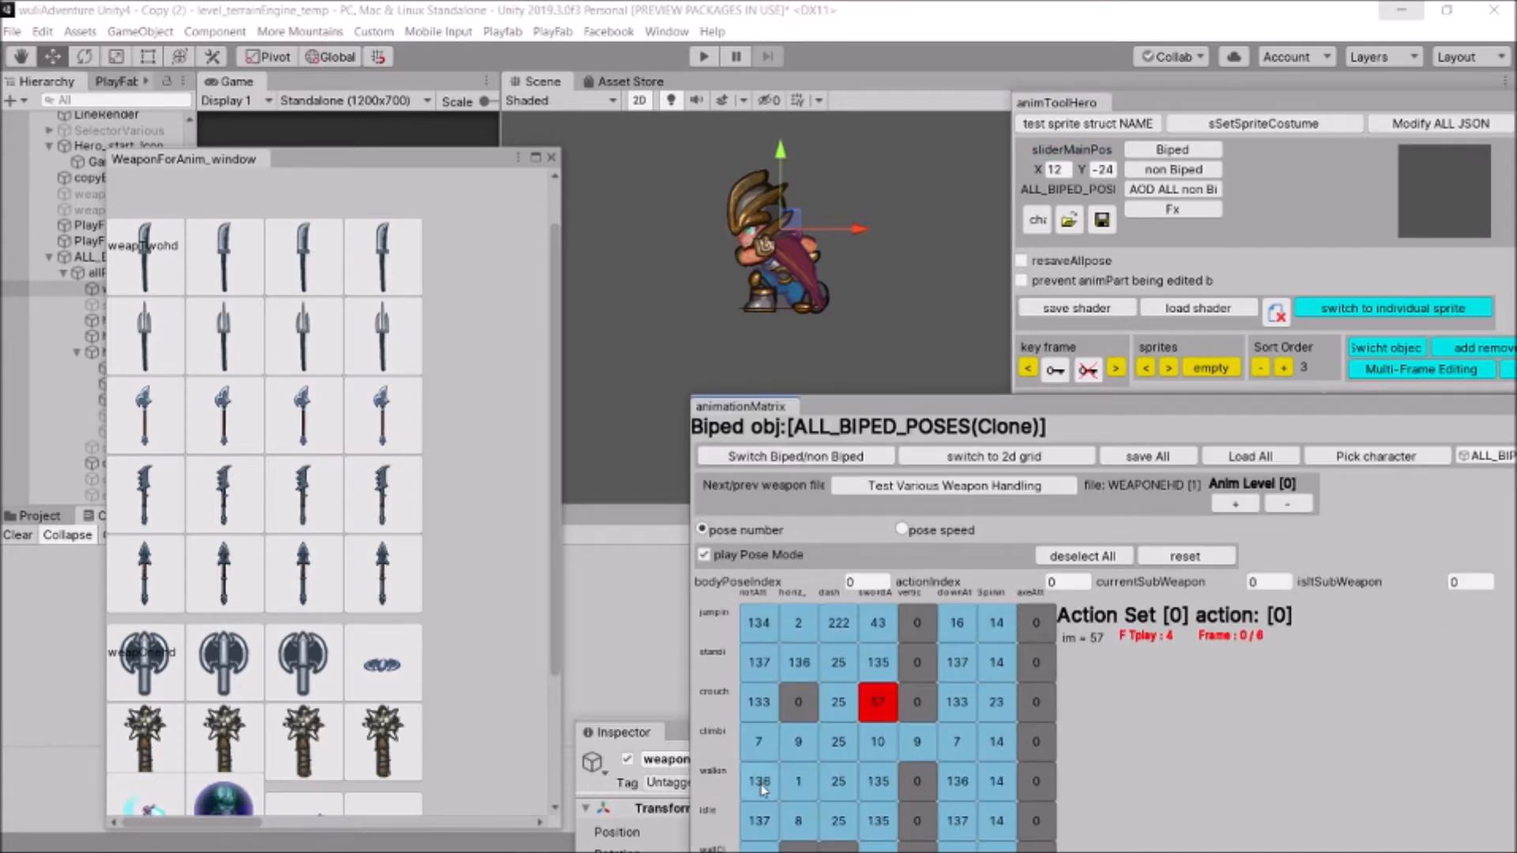
scroll(270, 437, down, 3)
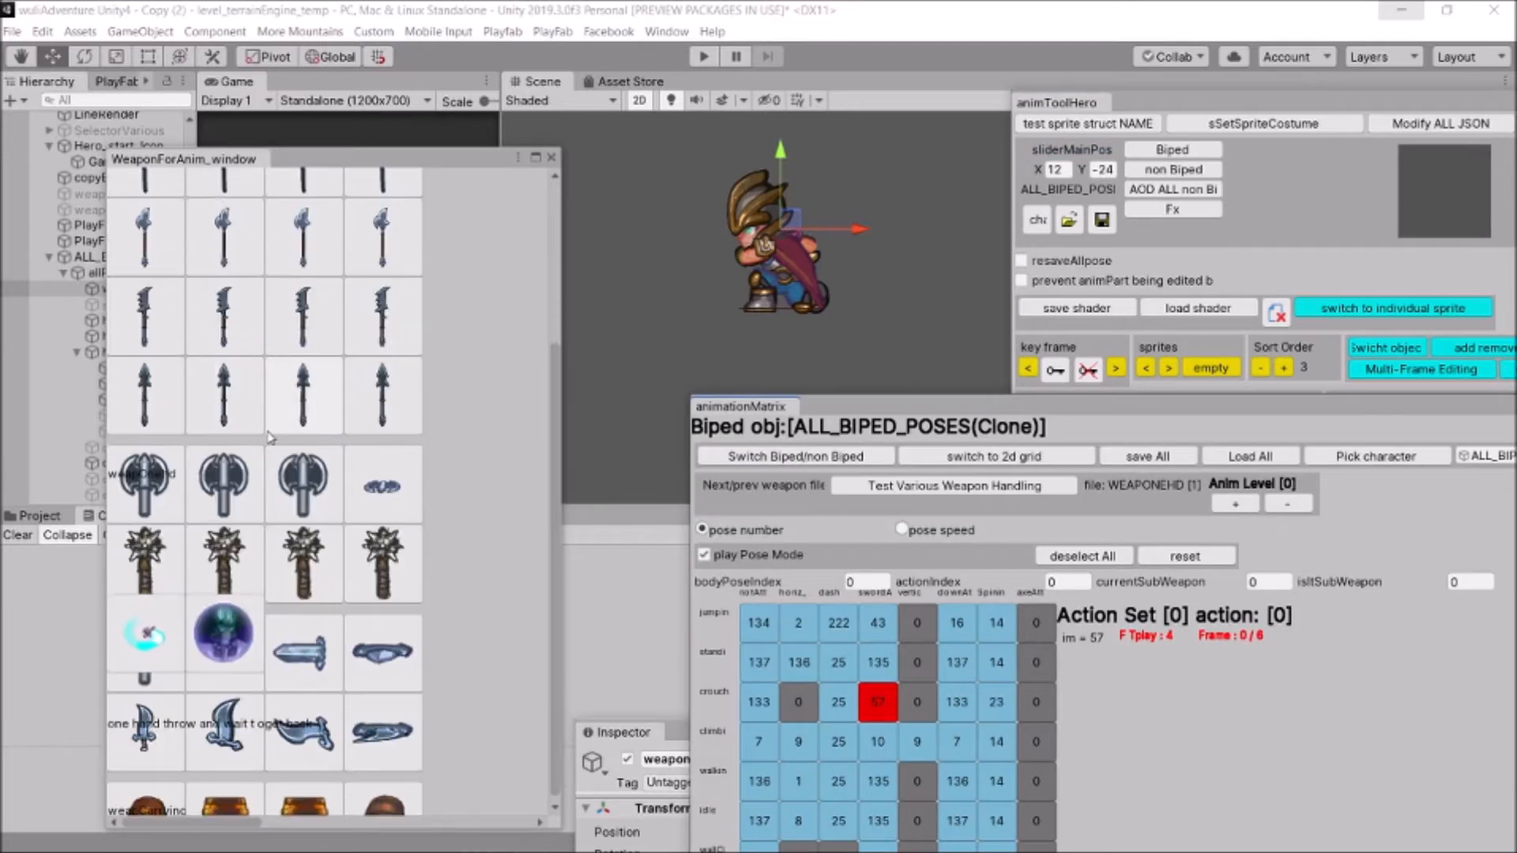
drag(379, 159, 383, 79)
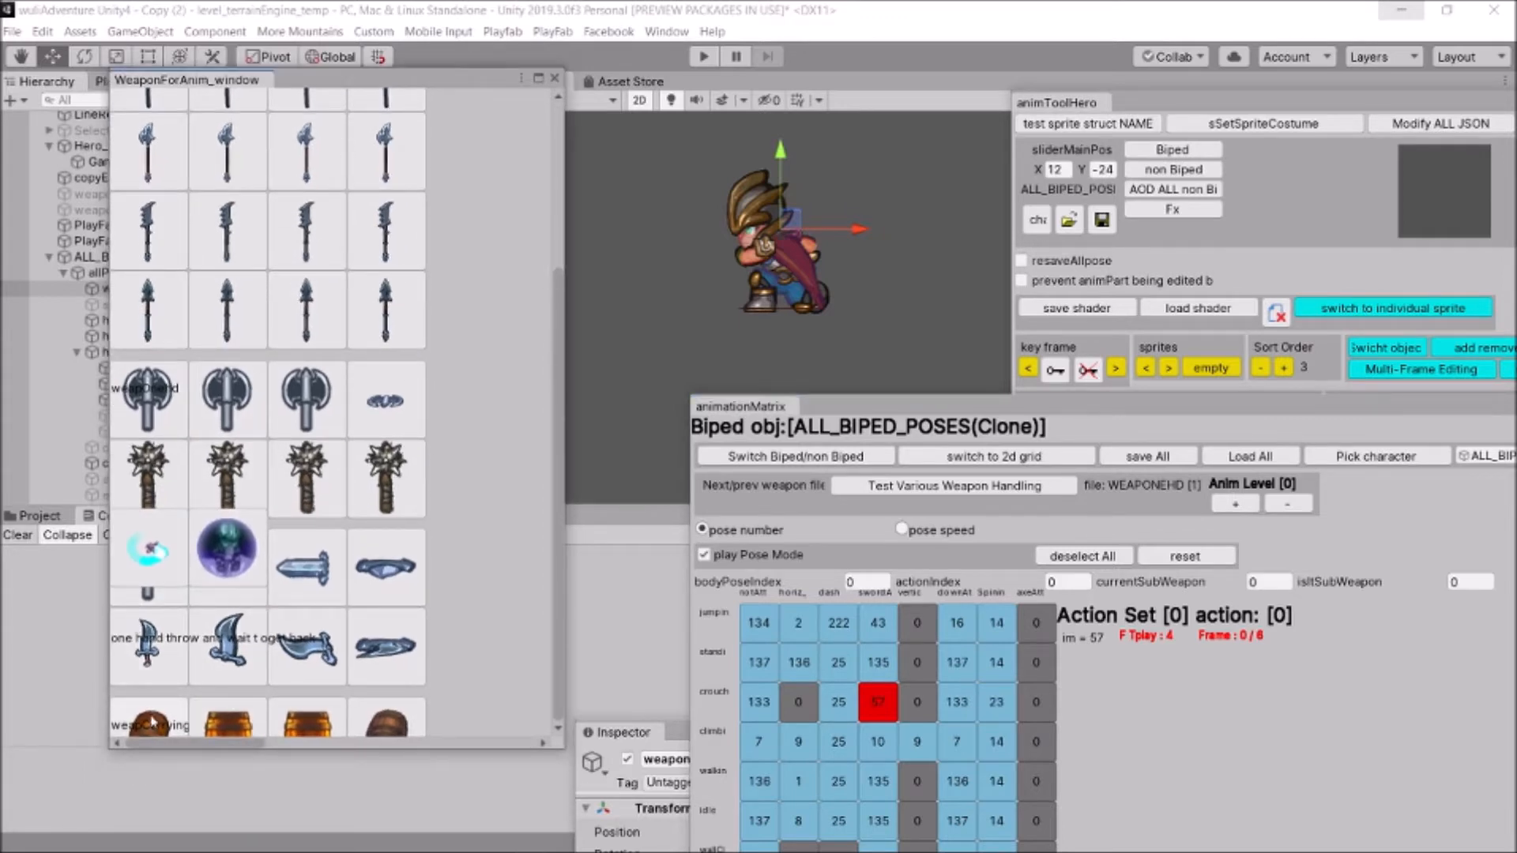
Equip the barrel and step through the key frames of its non-attacking walk, pose 26
click(755, 666)
click(159, 719)
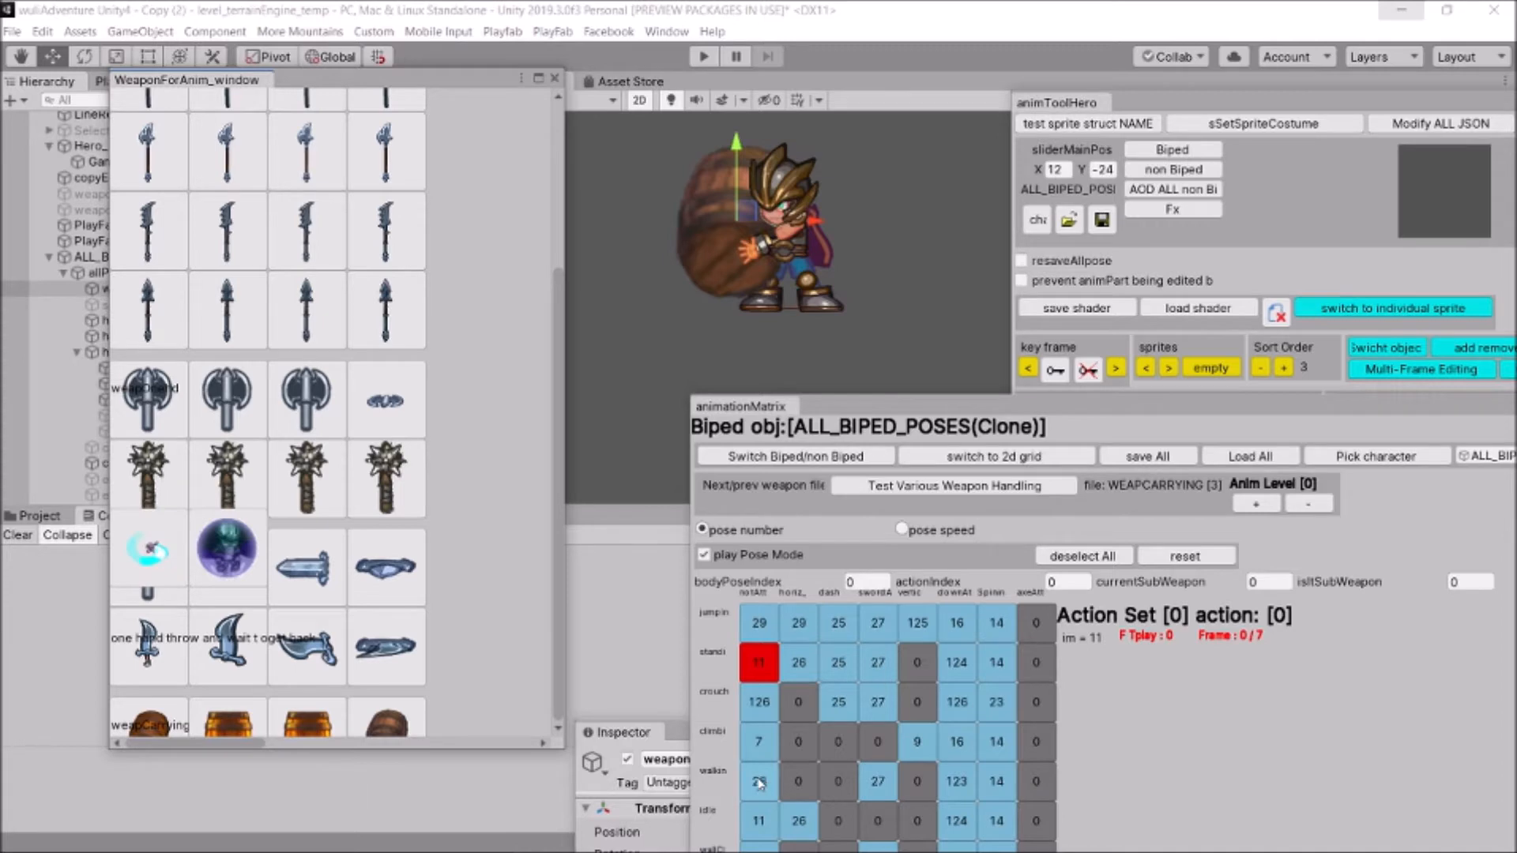
click(759, 782)
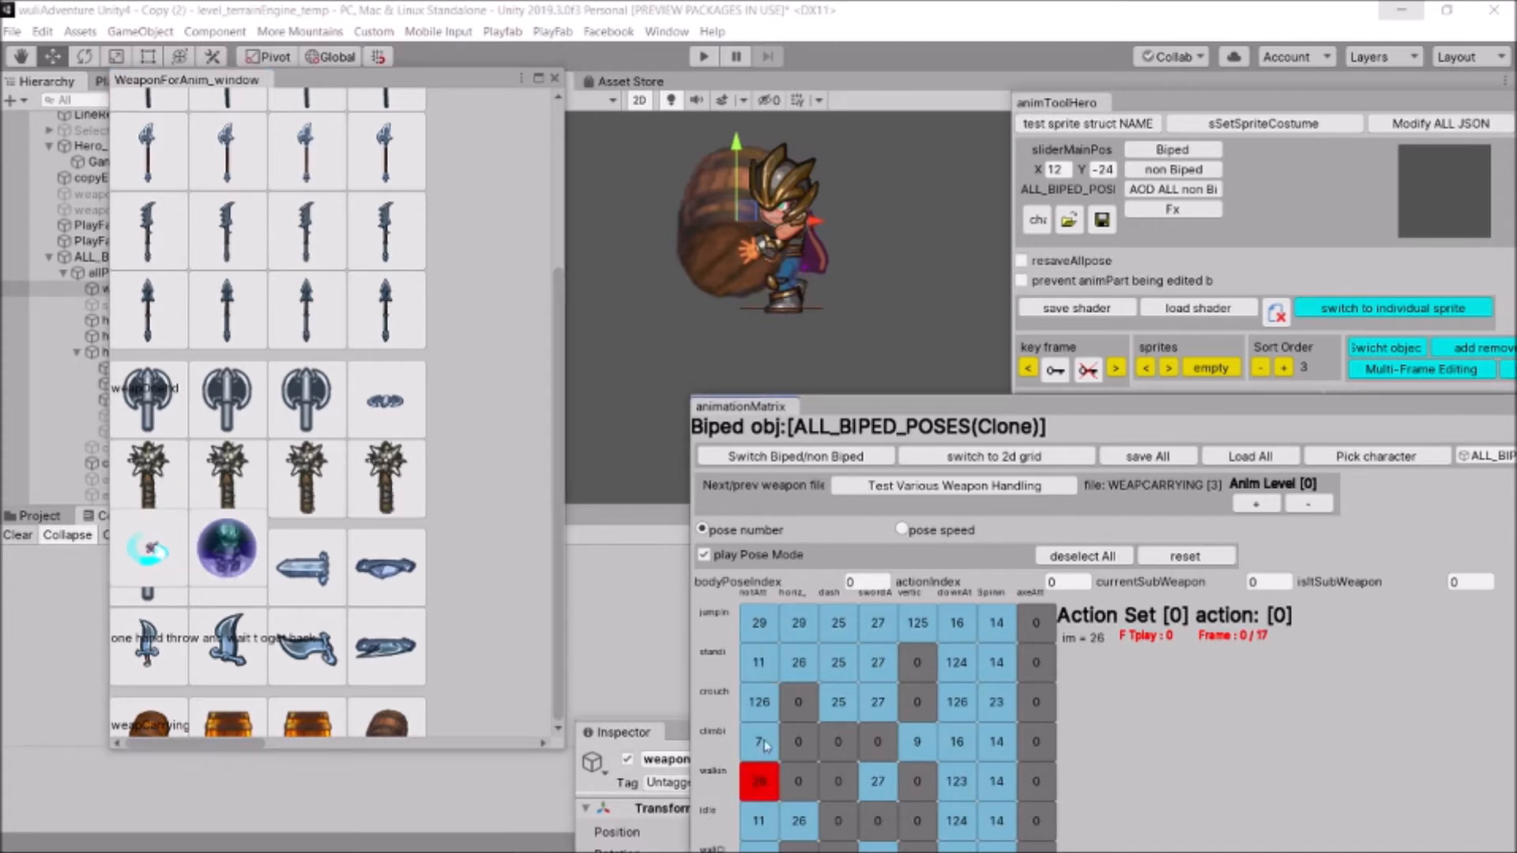
click(1117, 368)
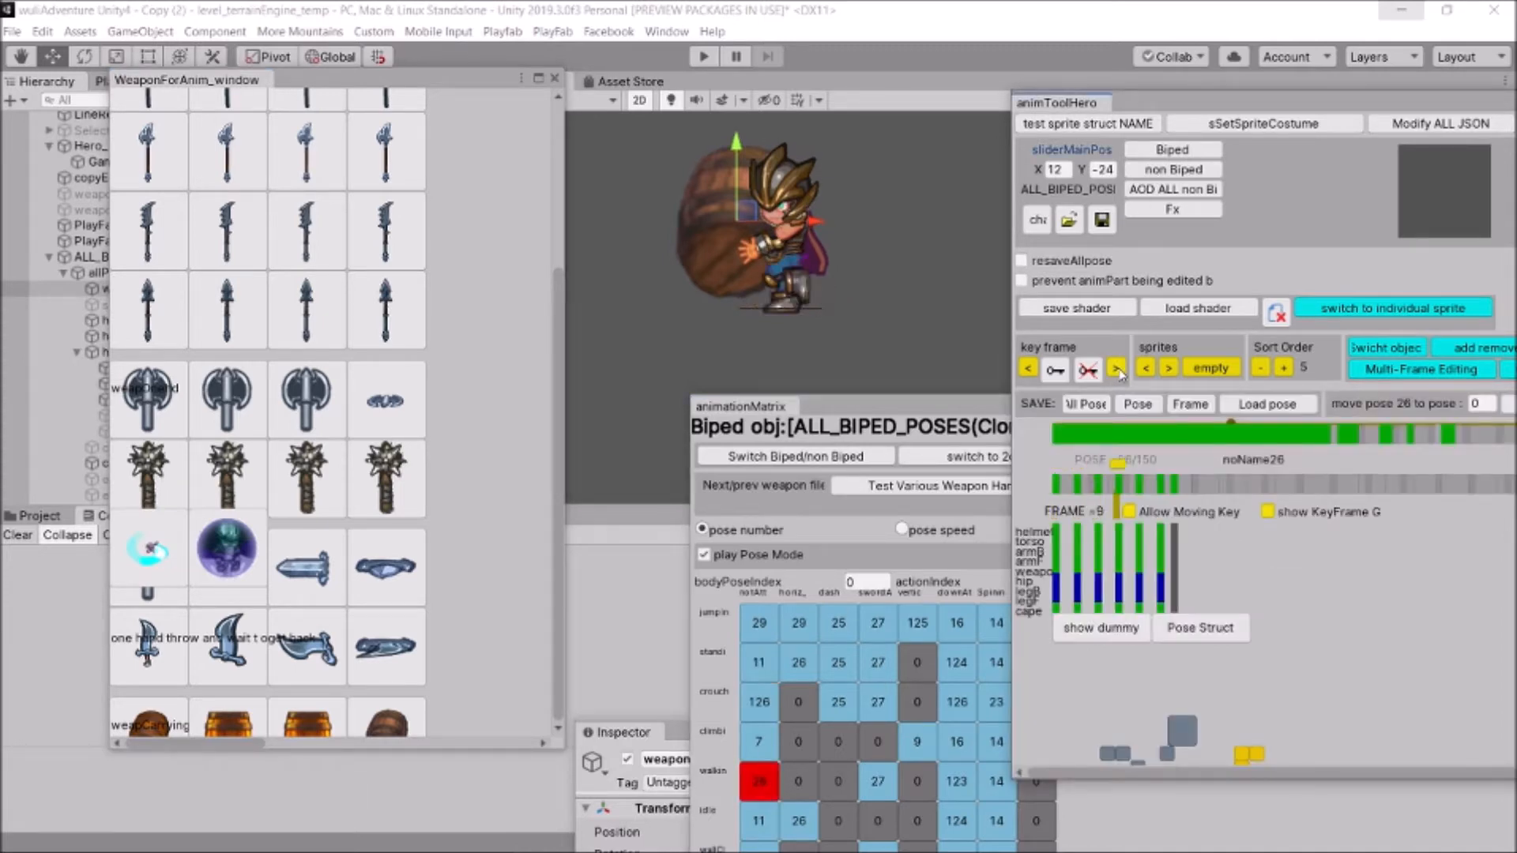
click(1118, 369)
click(1118, 369)
click(1118, 369)
click(1118, 369)
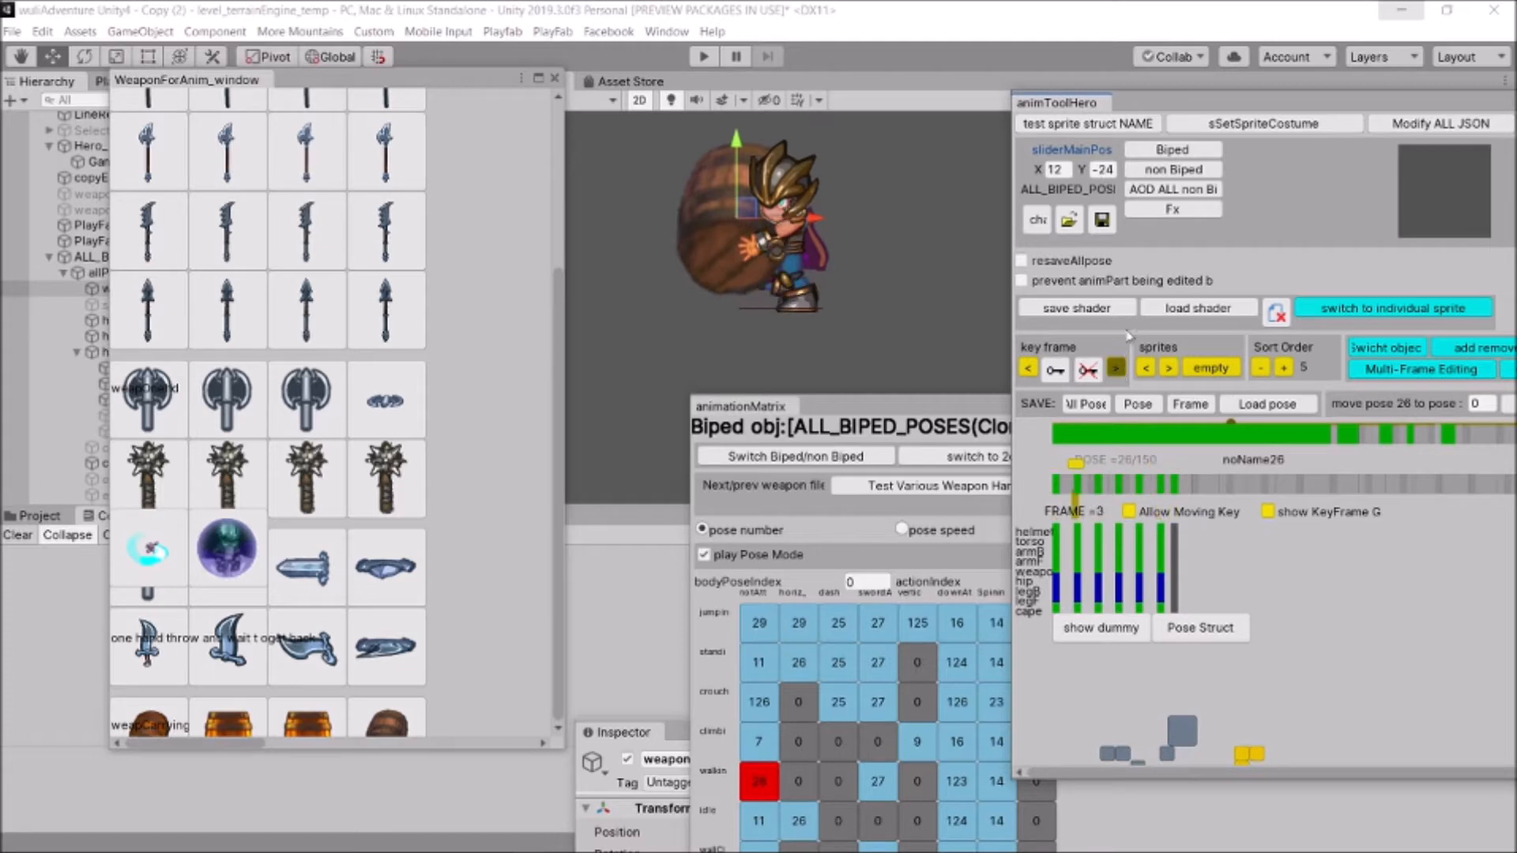
Equip the large serrated two-handed sword and step through the key frames of its non-attacking walk, pose 123
click(146, 226)
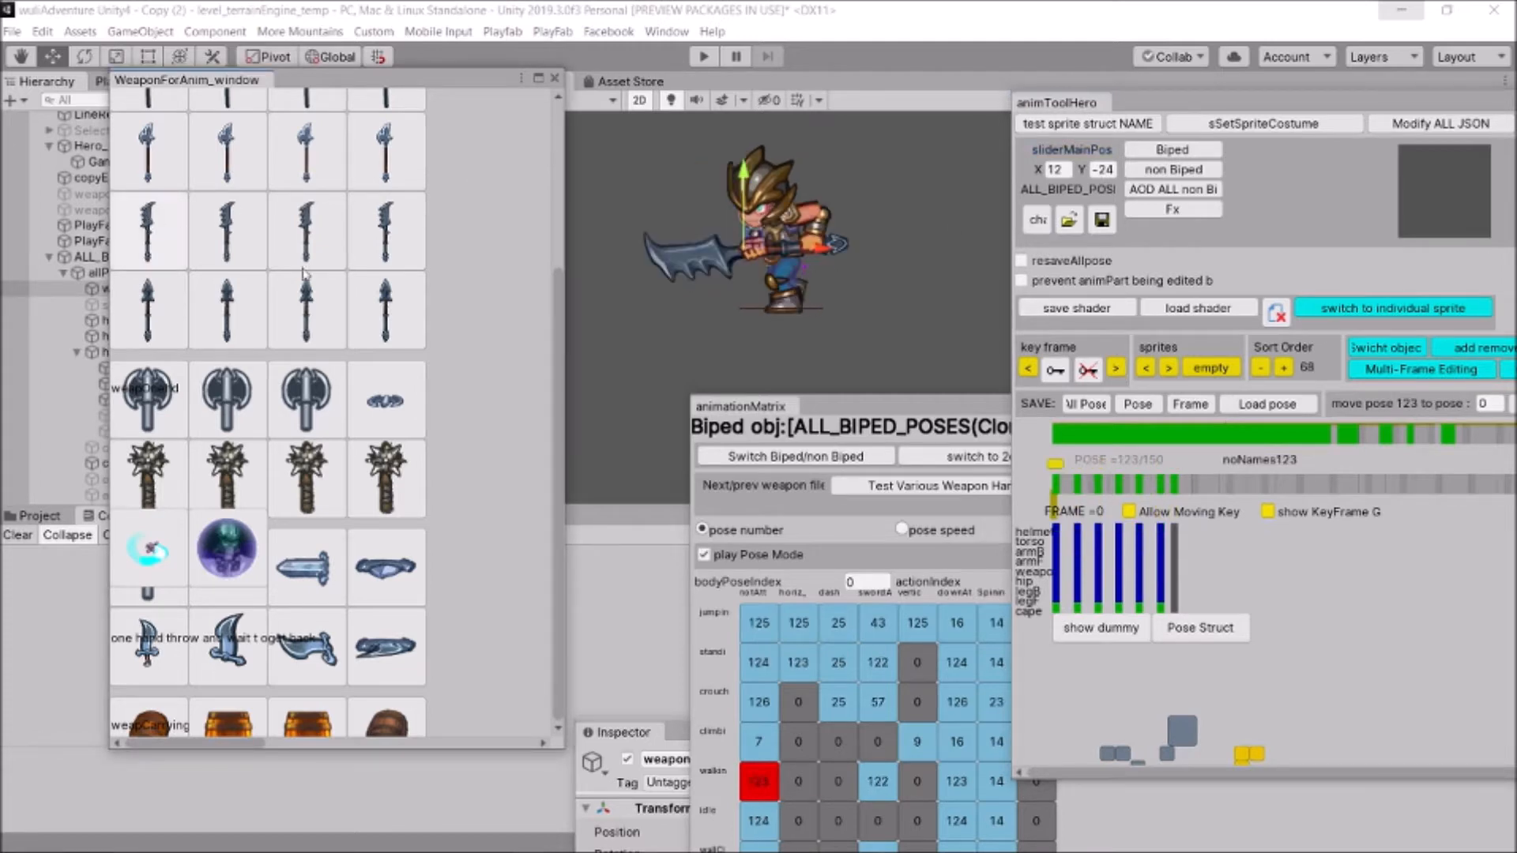
click(1117, 369)
click(1117, 369)
click(1117, 369)
click(1116, 369)
click(1117, 369)
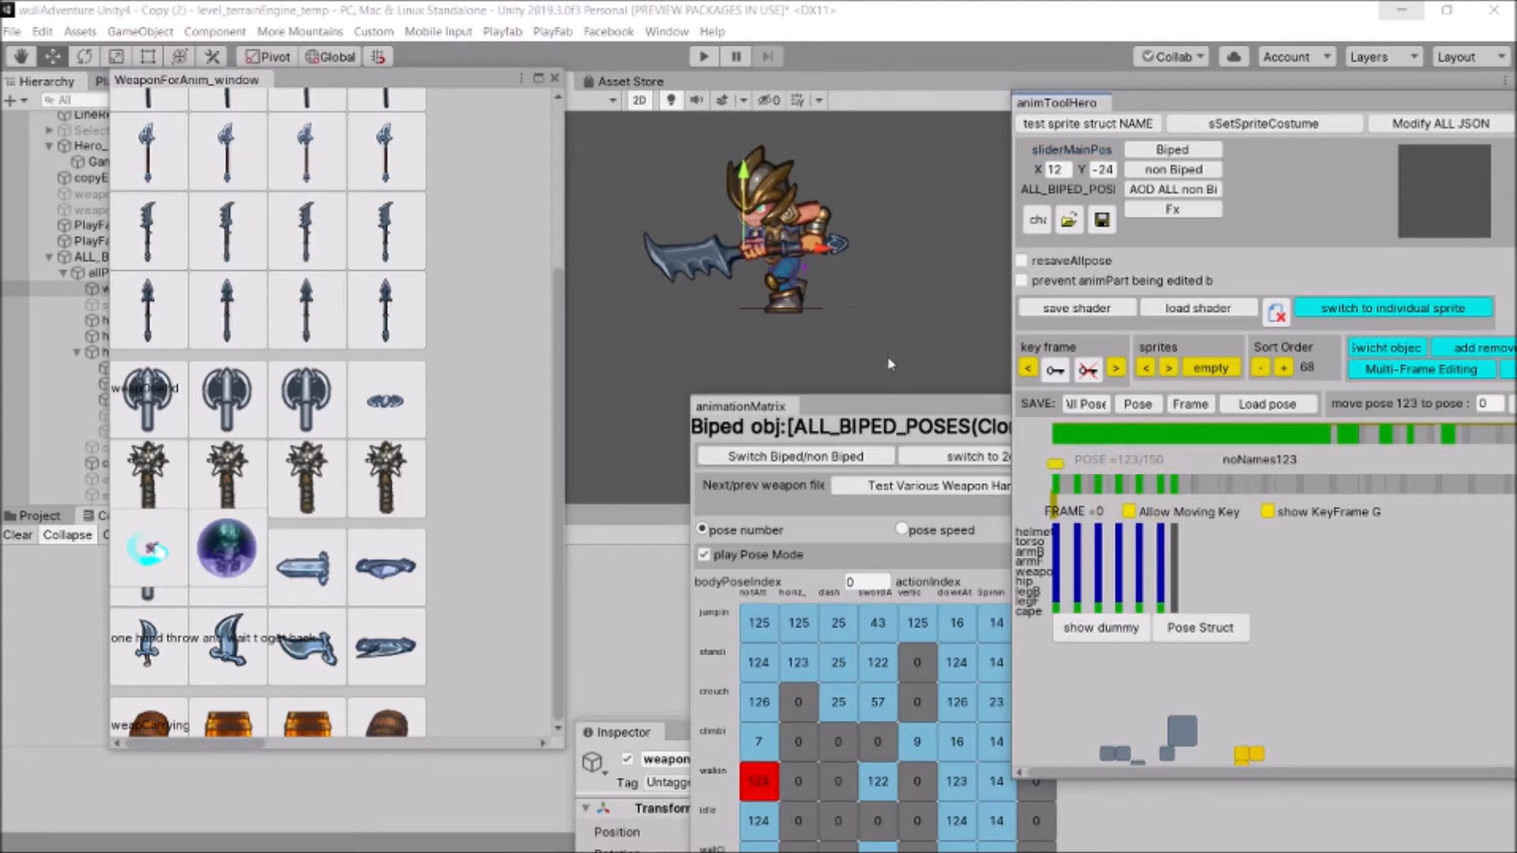
Equip the barrel again, select its walking sword attack, pose 27, and move the animationMatrix window clear of the timeline
drag(865, 402, 799, 184)
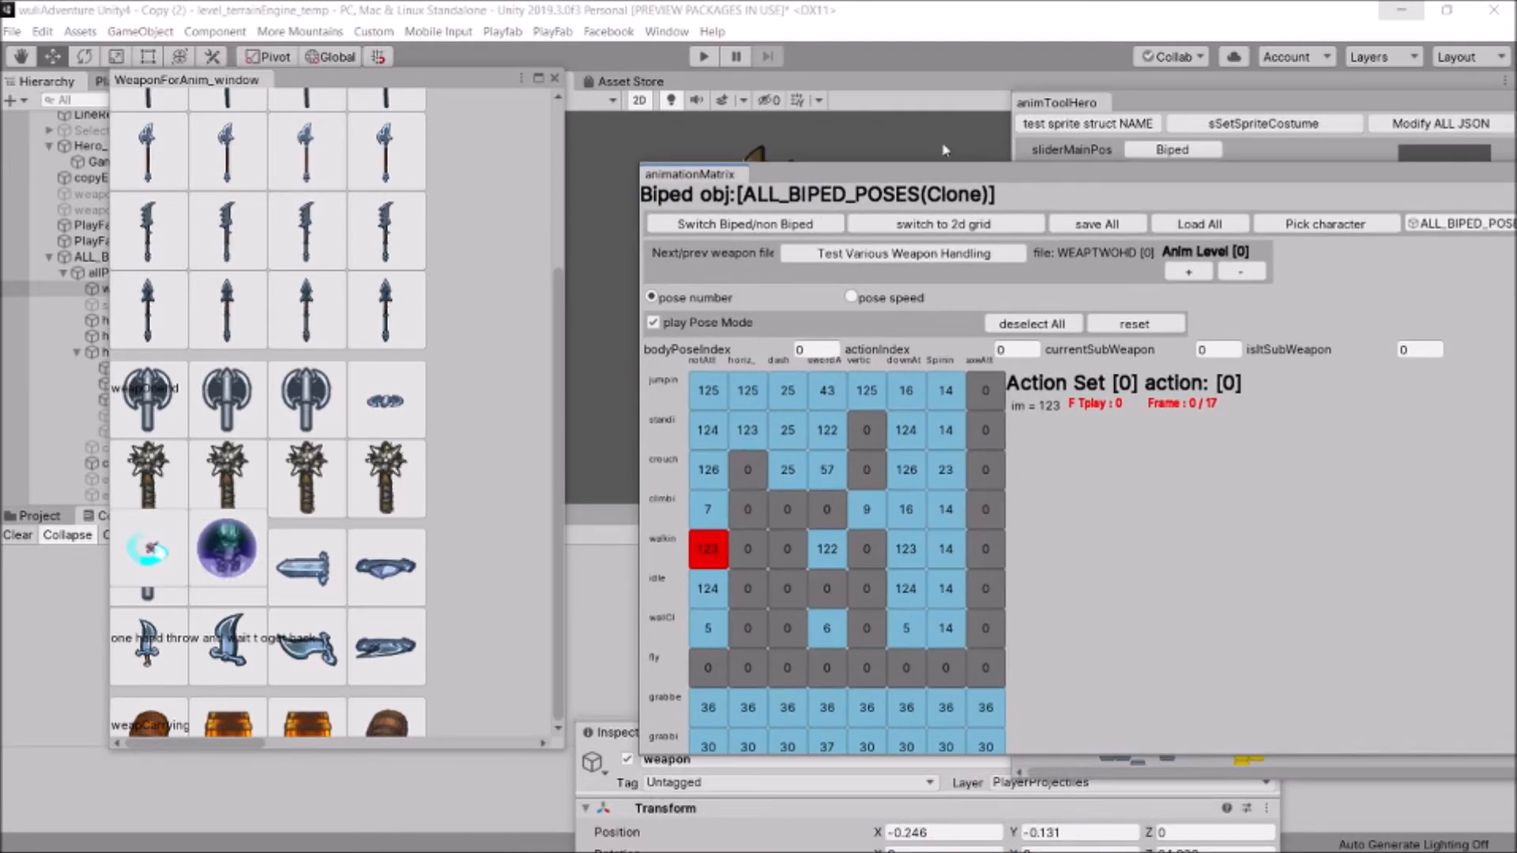
drag(938, 181, 928, 325)
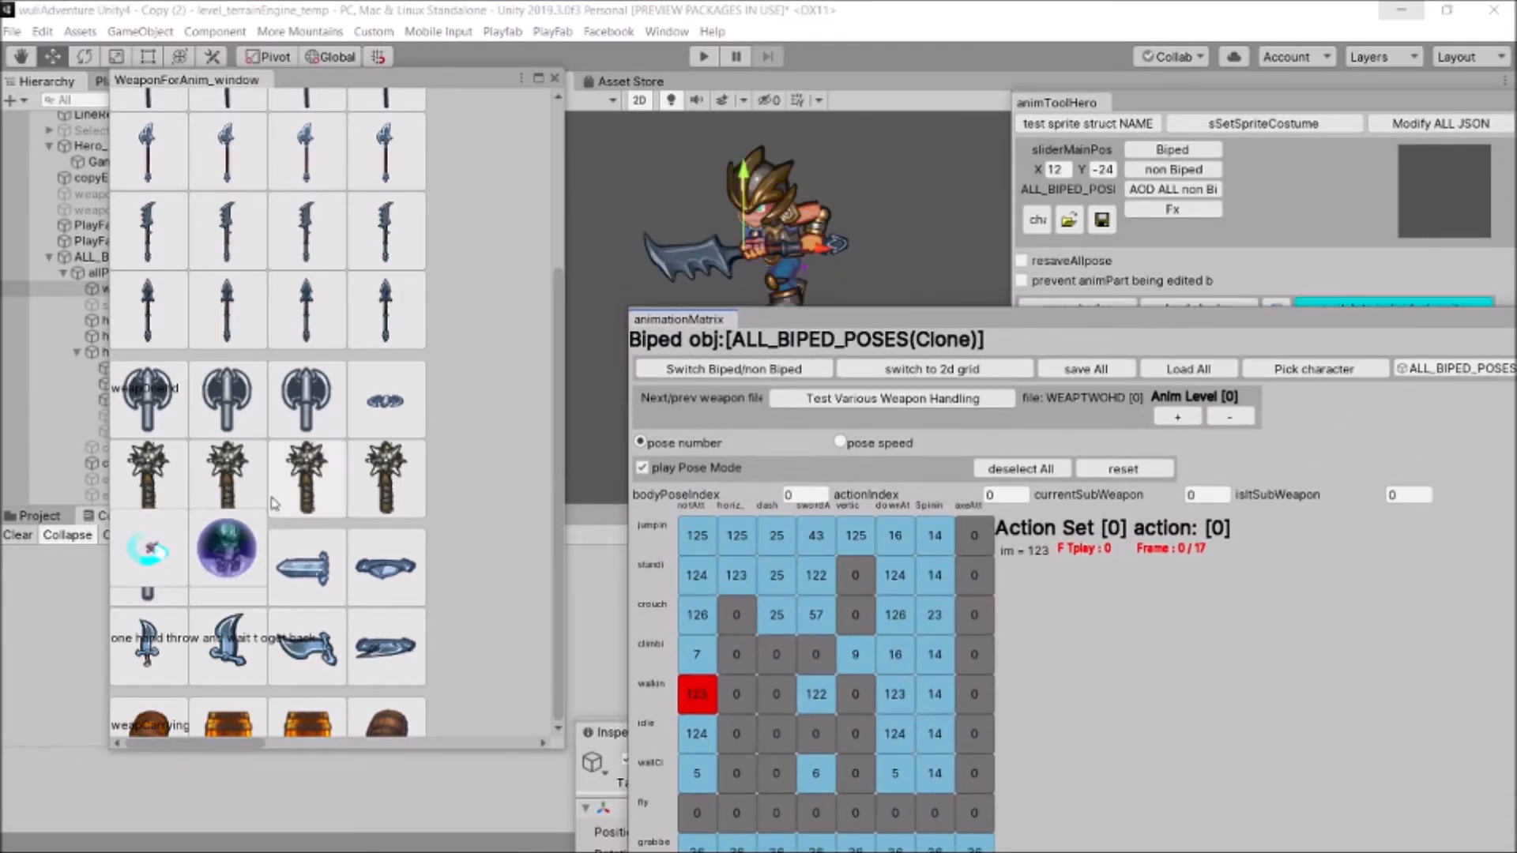
click(148, 727)
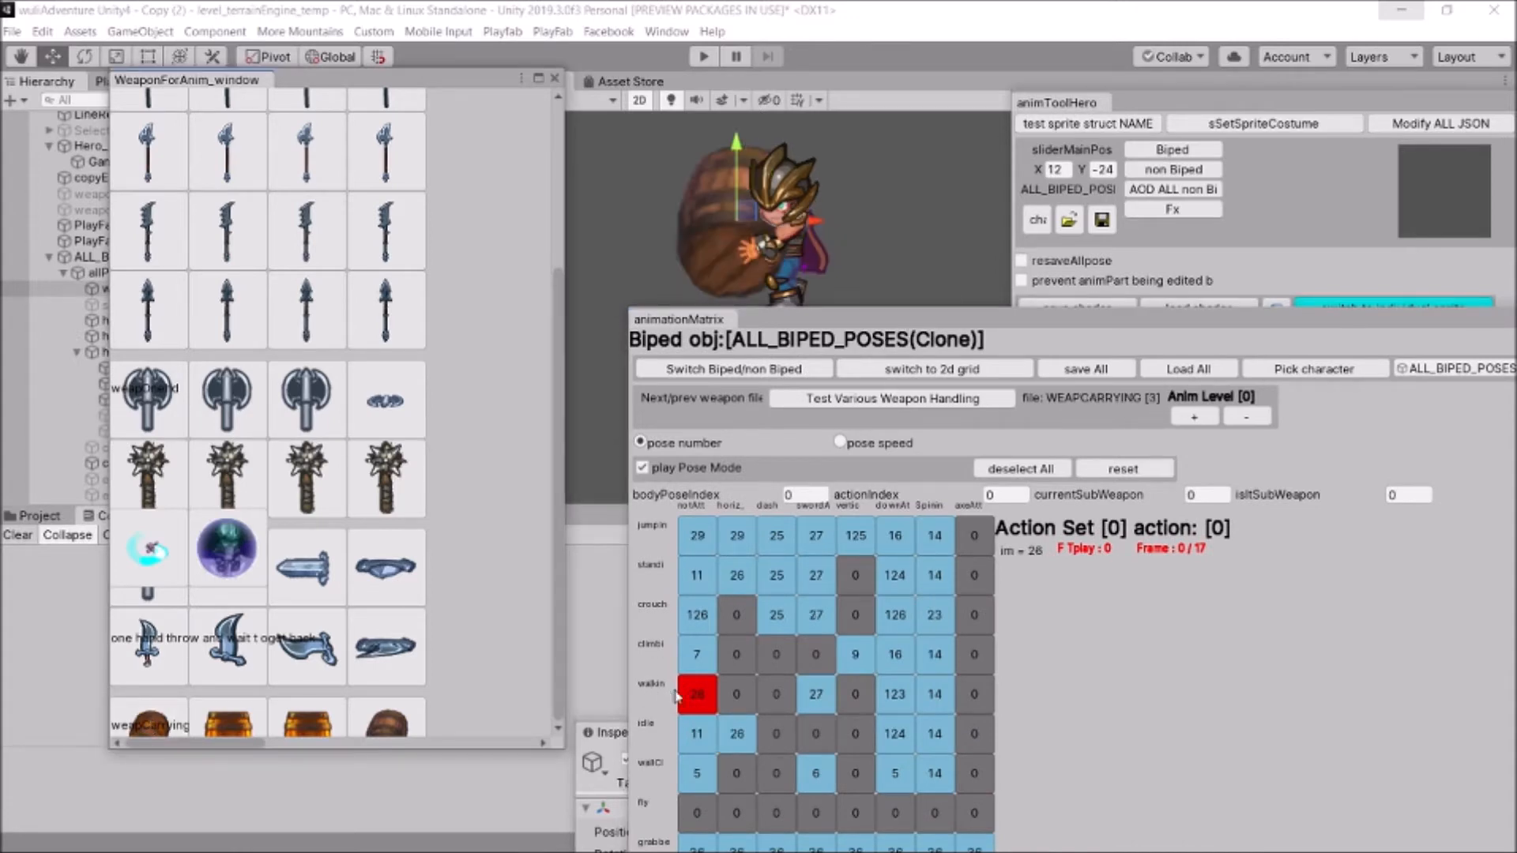
click(814, 699)
drag(933, 319, 930, 531)
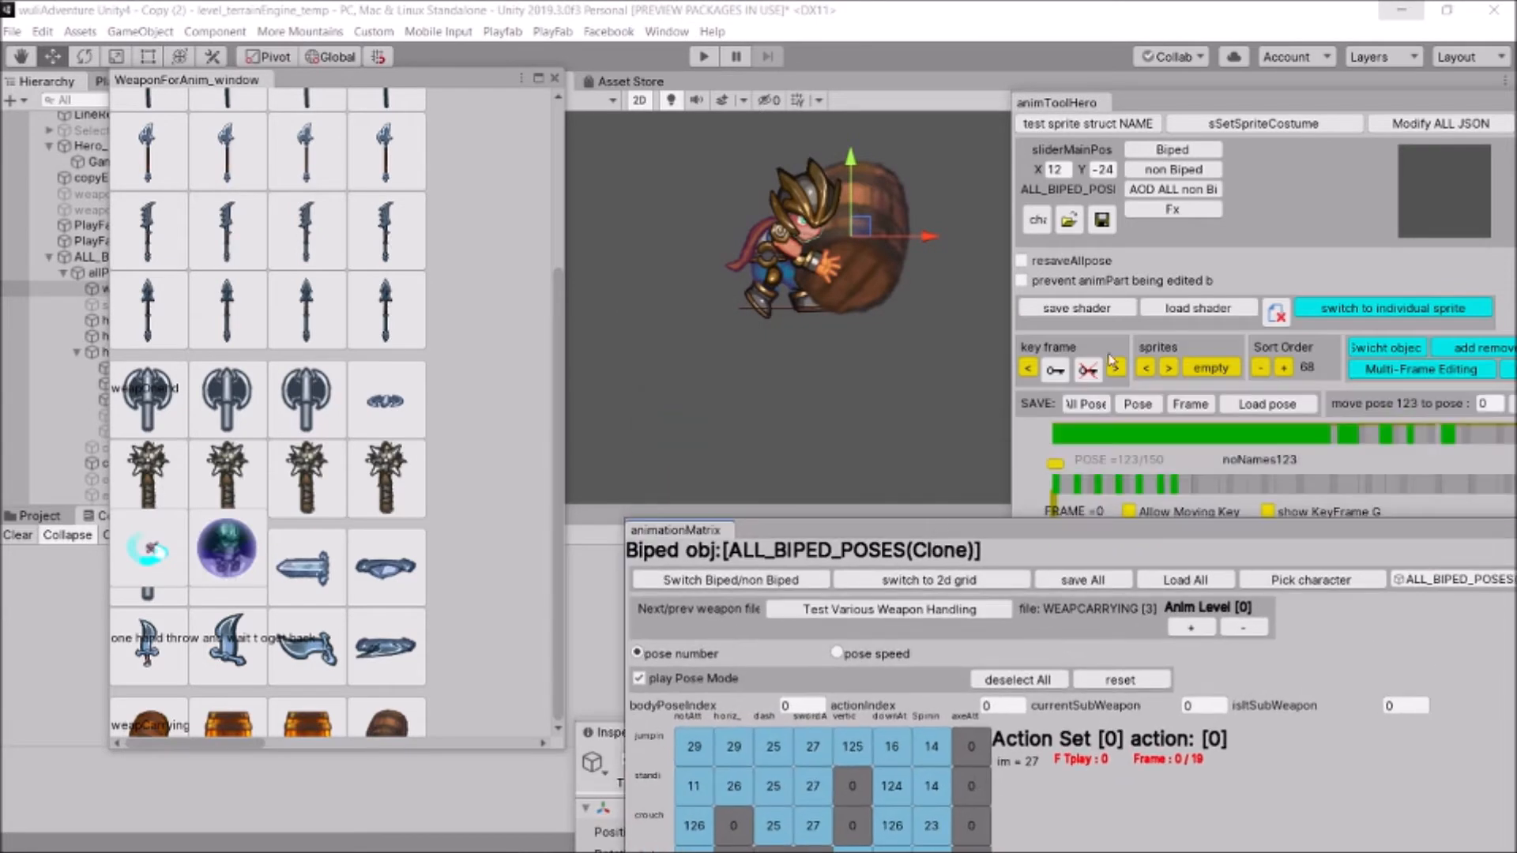
Step through the key frames of the throw_heavy_object animation, pose 27, from lifting the barrel to releasing it
click(1122, 370)
click(1122, 370)
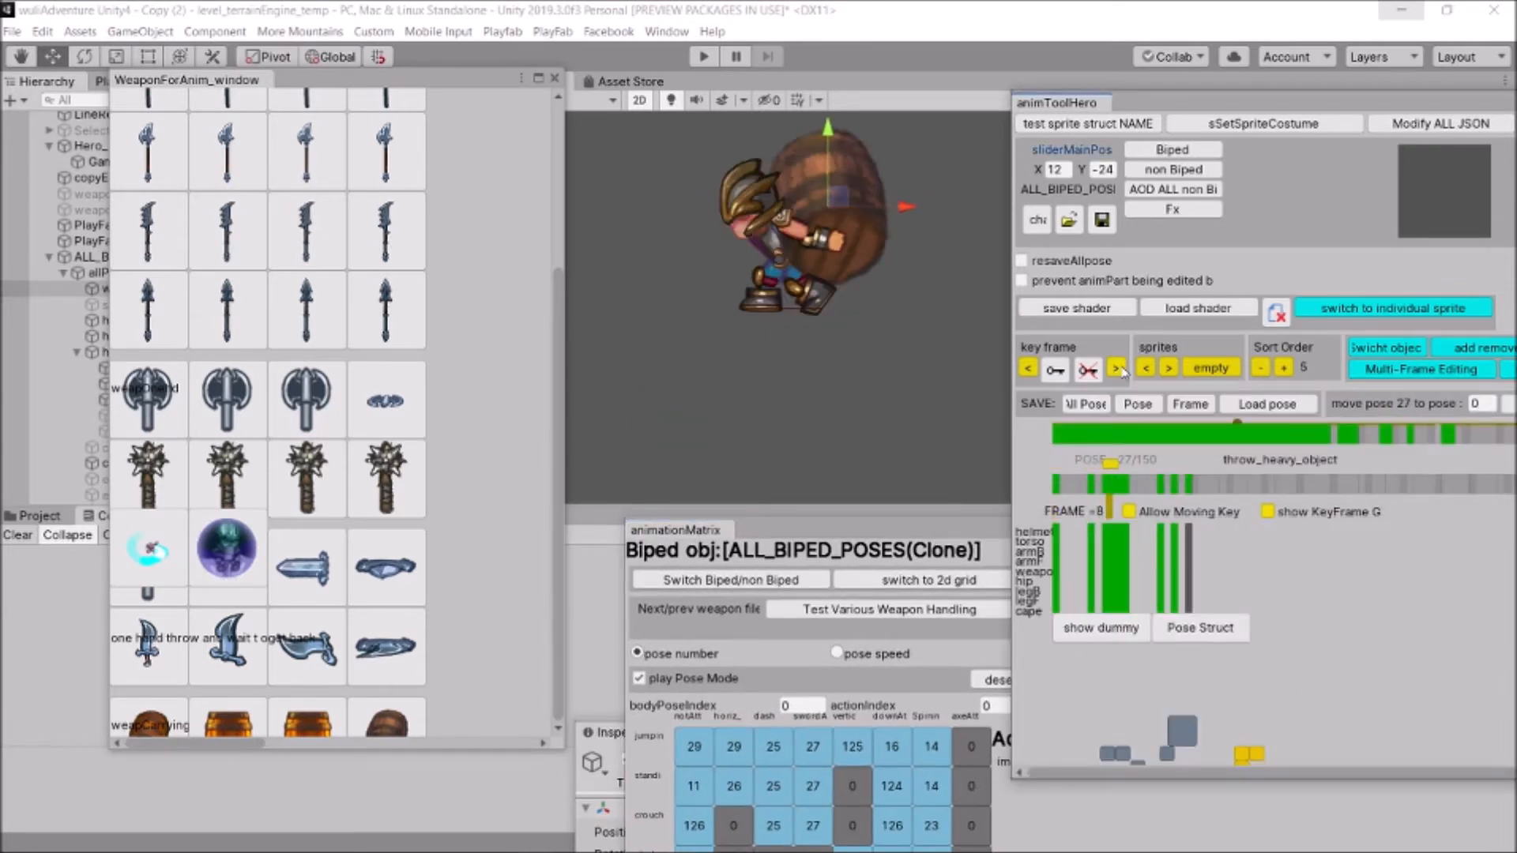
click(1122, 370)
click(1122, 370)
click(1122, 370)
click(1122, 370)
click(1122, 369)
click(1123, 370)
click(1119, 370)
click(1119, 369)
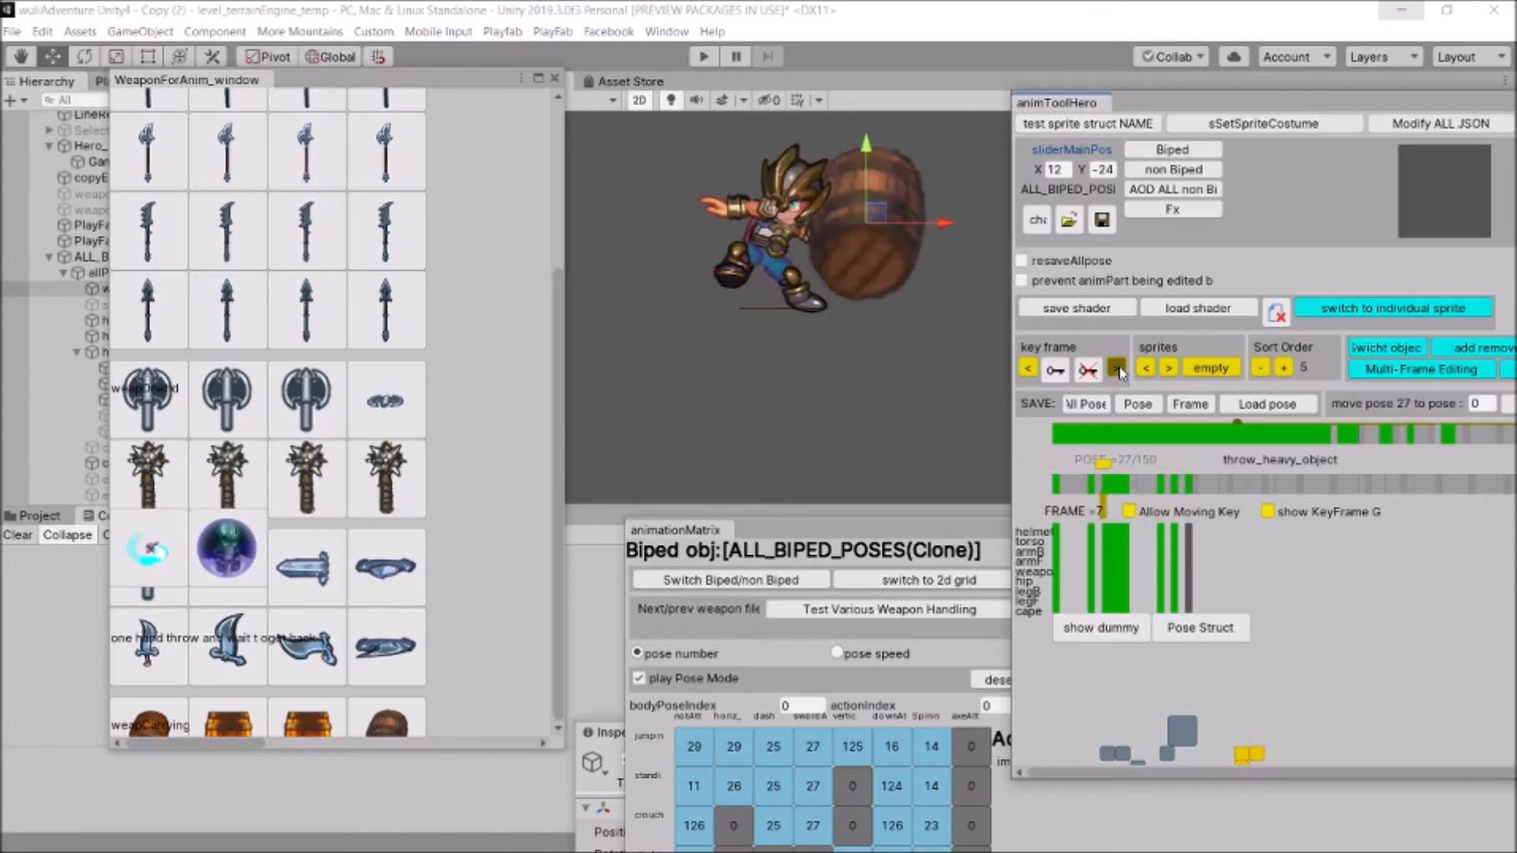
click(1119, 370)
click(1119, 370)
click(1119, 370)
click(1119, 370)
click(1119, 370)
click(1119, 370)
click(1119, 370)
click(1119, 370)
click(1119, 370)
click(1119, 370)
click(1119, 370)
click(1119, 369)
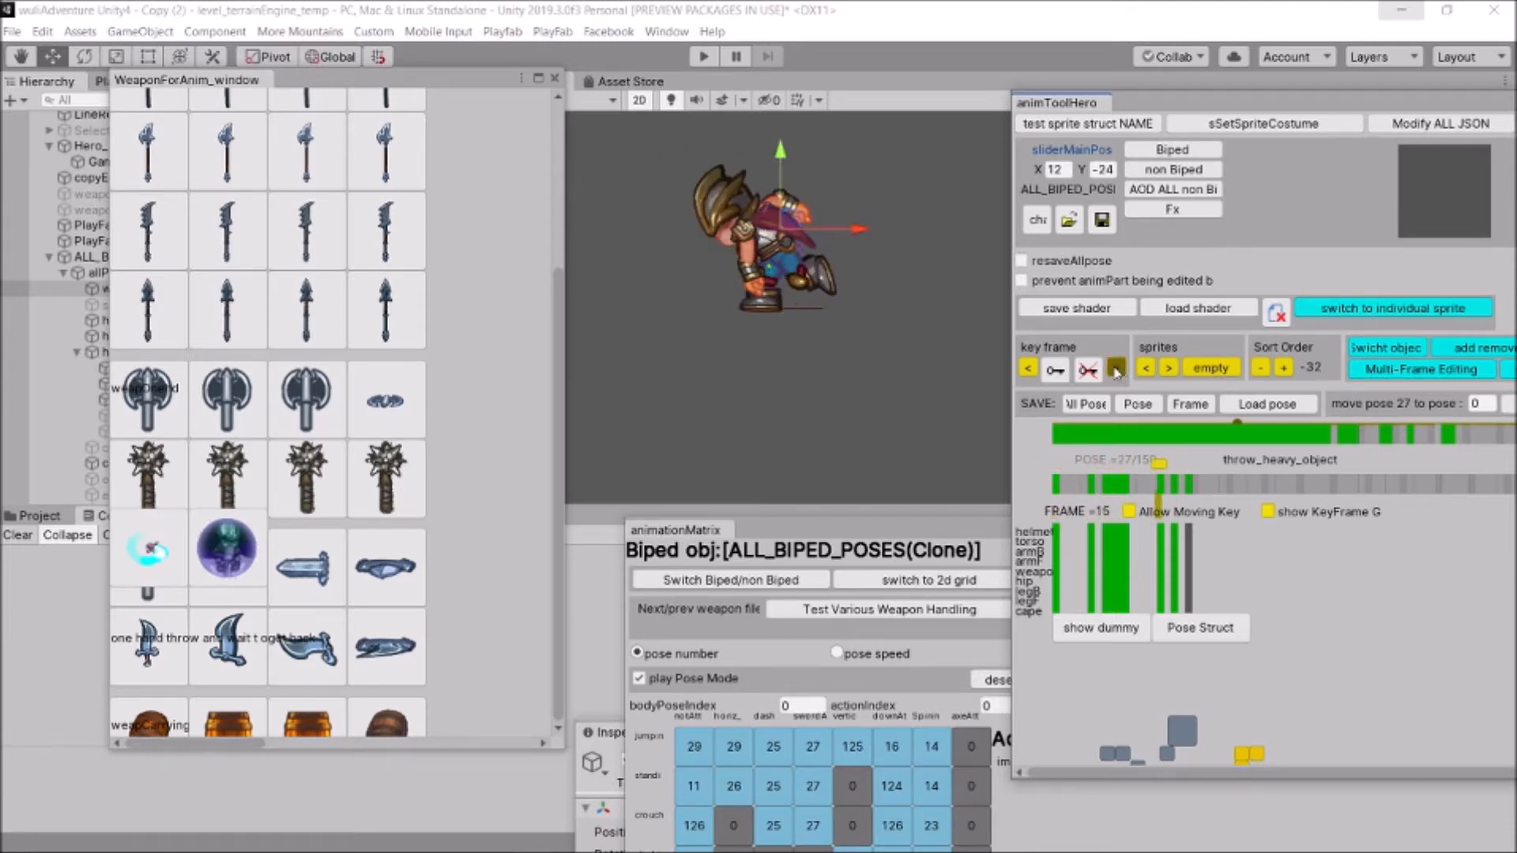
click(1119, 370)
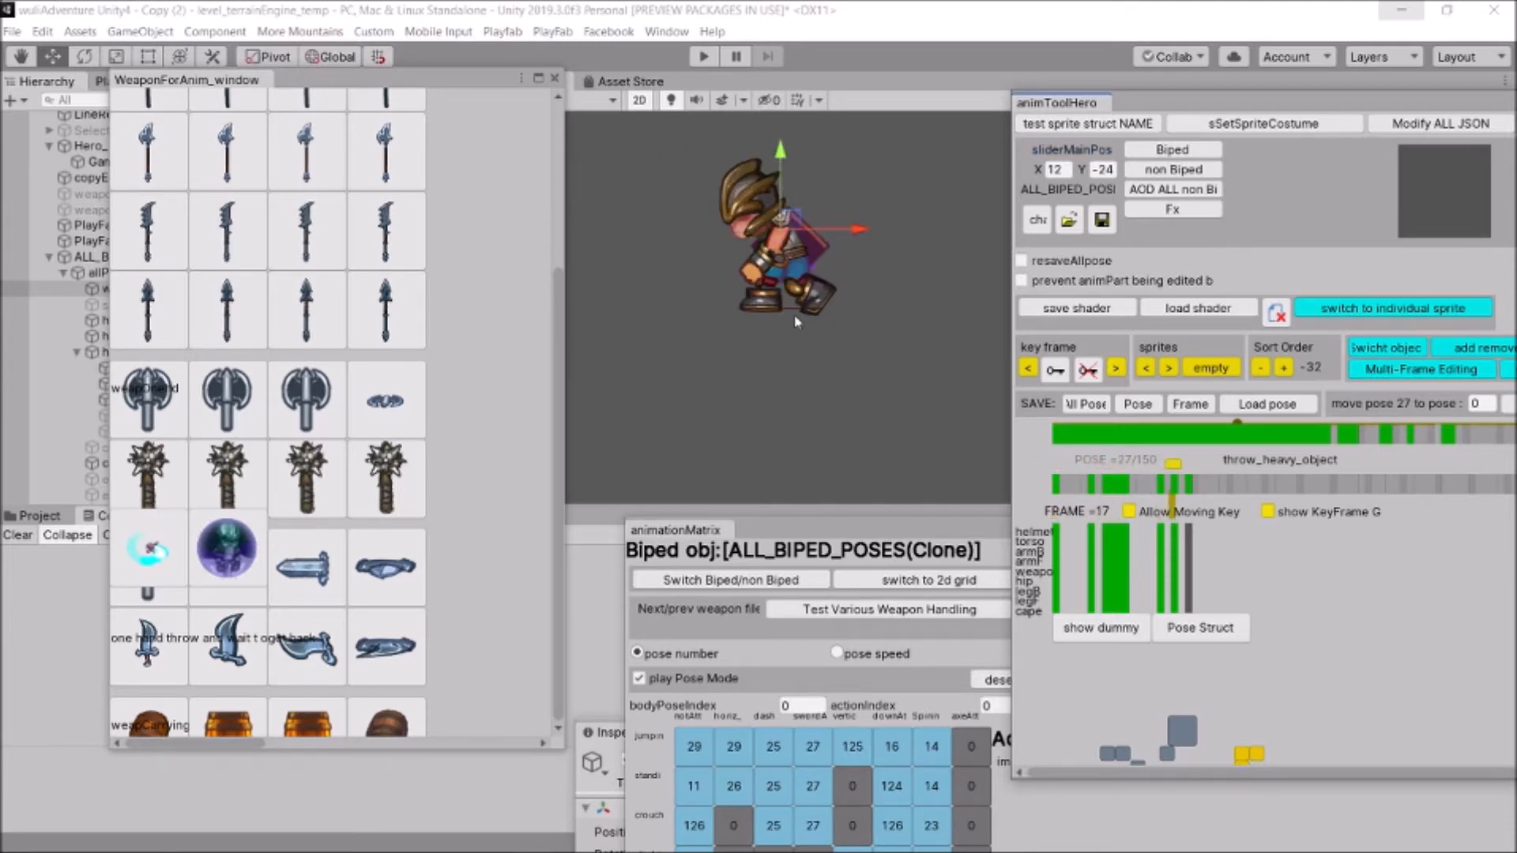
Equip the serrated two-handed sword and step through the key frames of its walking attack, pose 122
click(151, 232)
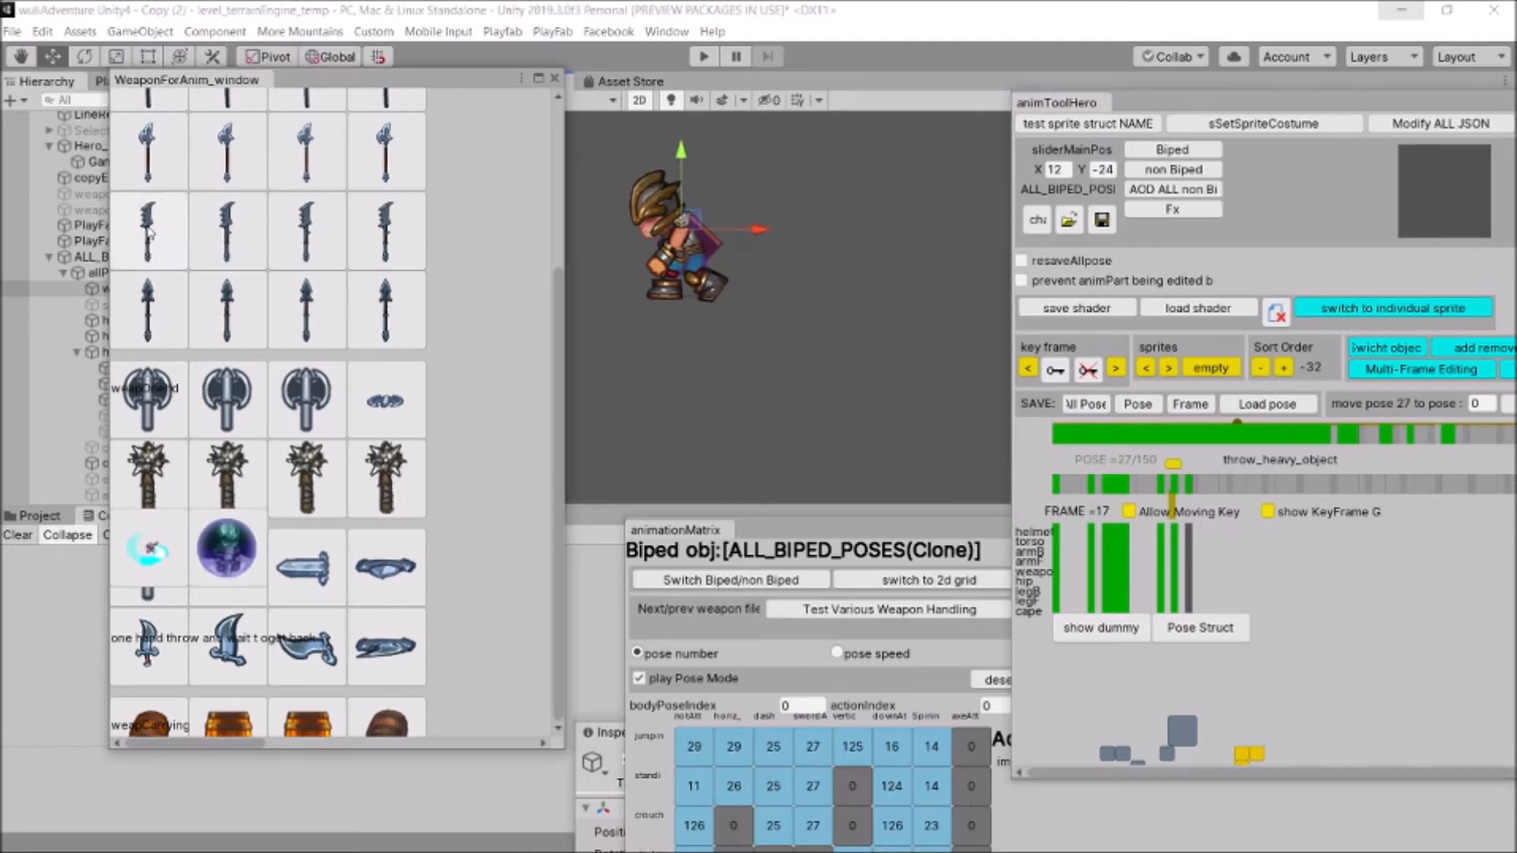
click(1115, 369)
click(1116, 369)
click(1116, 369)
click(1116, 369)
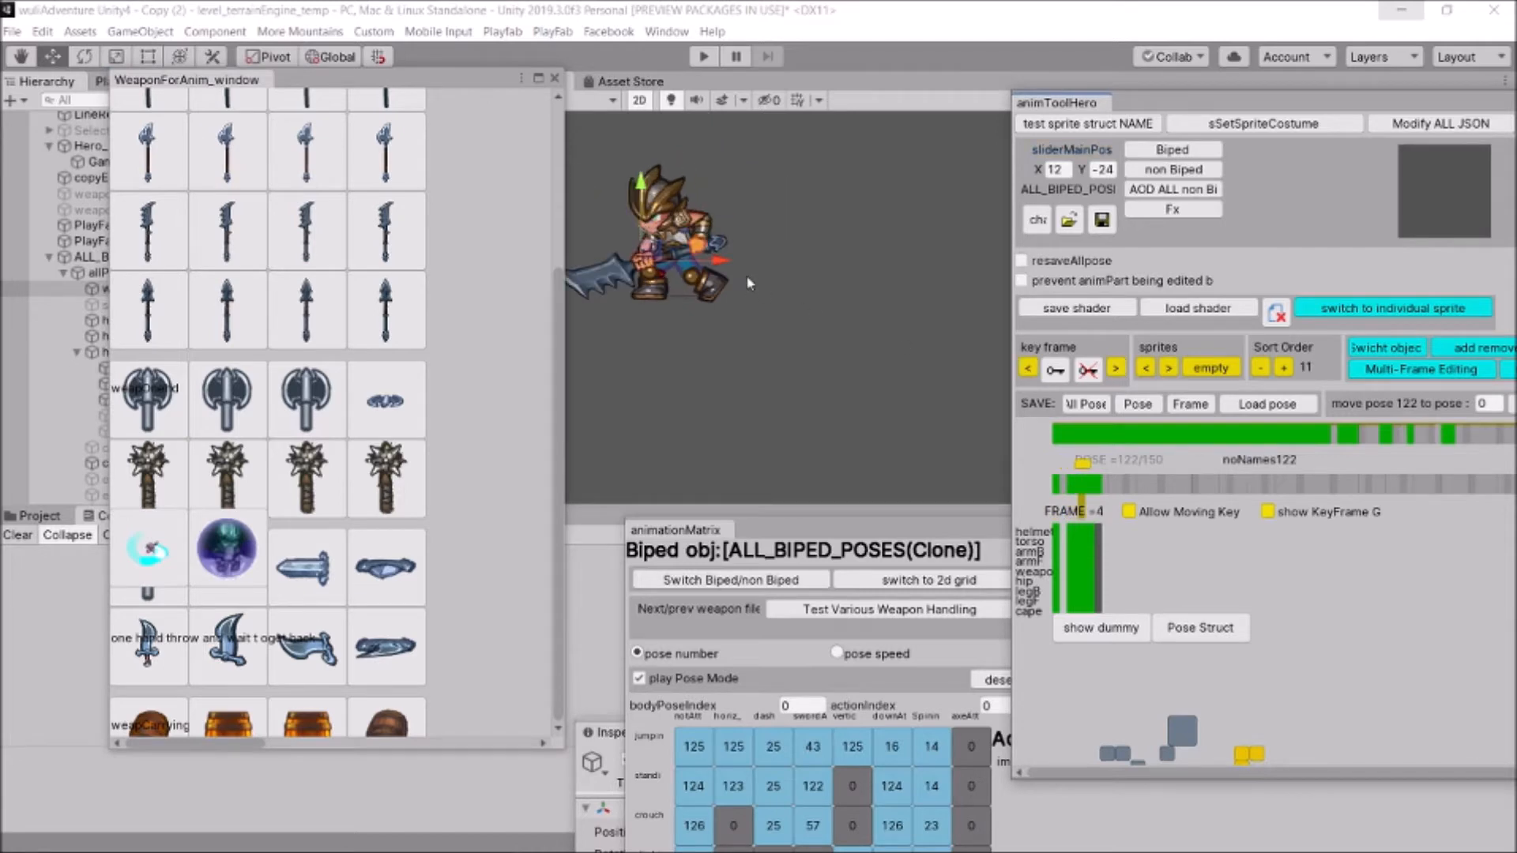
middle_drag(691, 272, 831, 348)
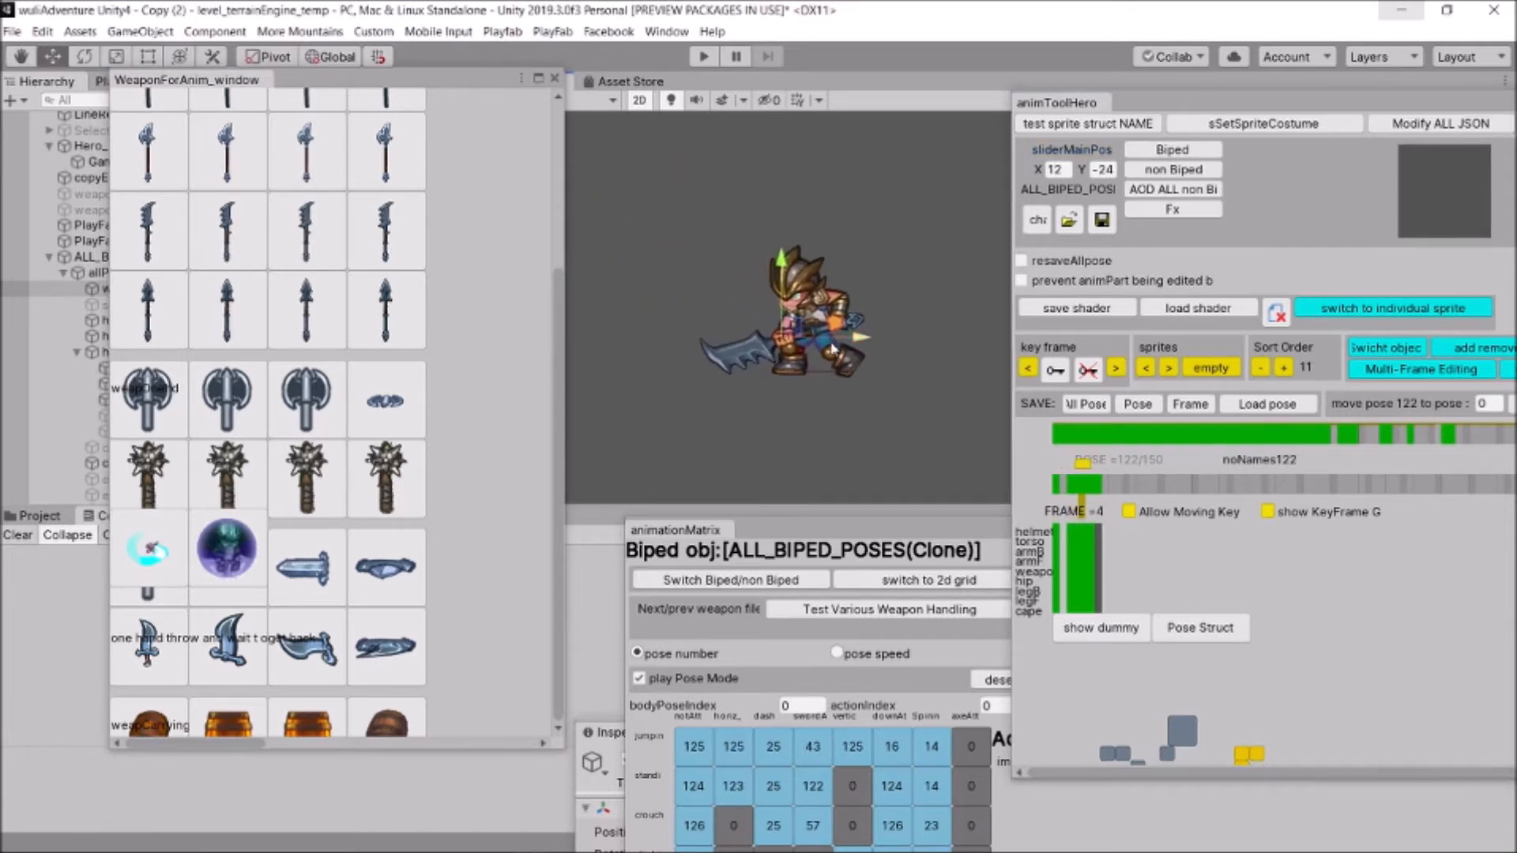
click(1119, 371)
click(1117, 369)
click(1117, 369)
click(1118, 369)
click(1118, 369)
Bring the Inspector into view beside the lowered animToolHero window and select the ALL_BIPED_POSES(Clone) object in the hierarchy
drag(1159, 113, 1259, 569)
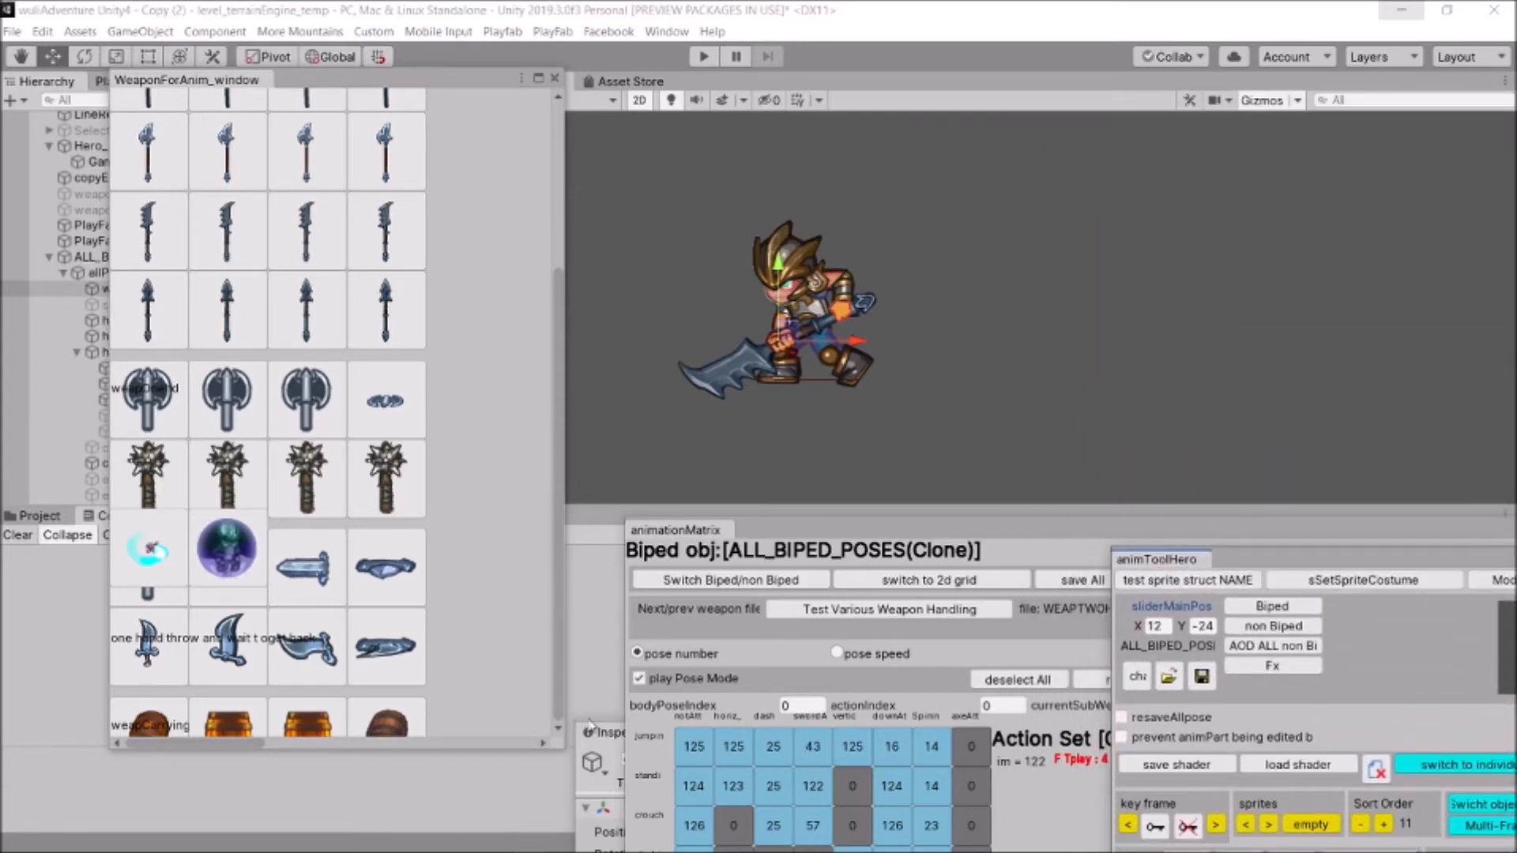
drag(588, 720, 410, 679)
drag(1260, 569, 1063, 656)
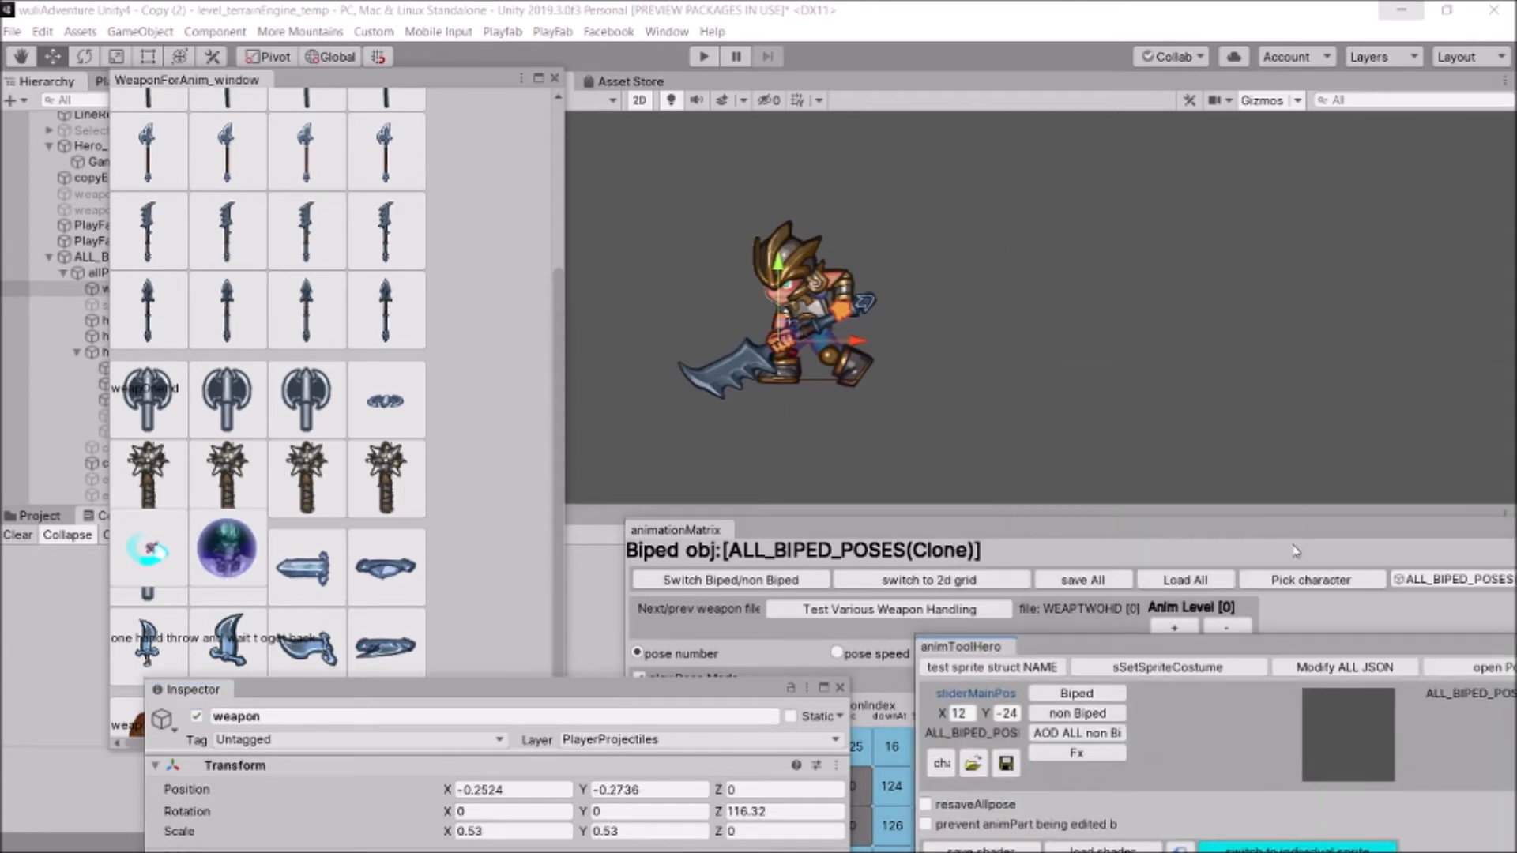
click(90, 260)
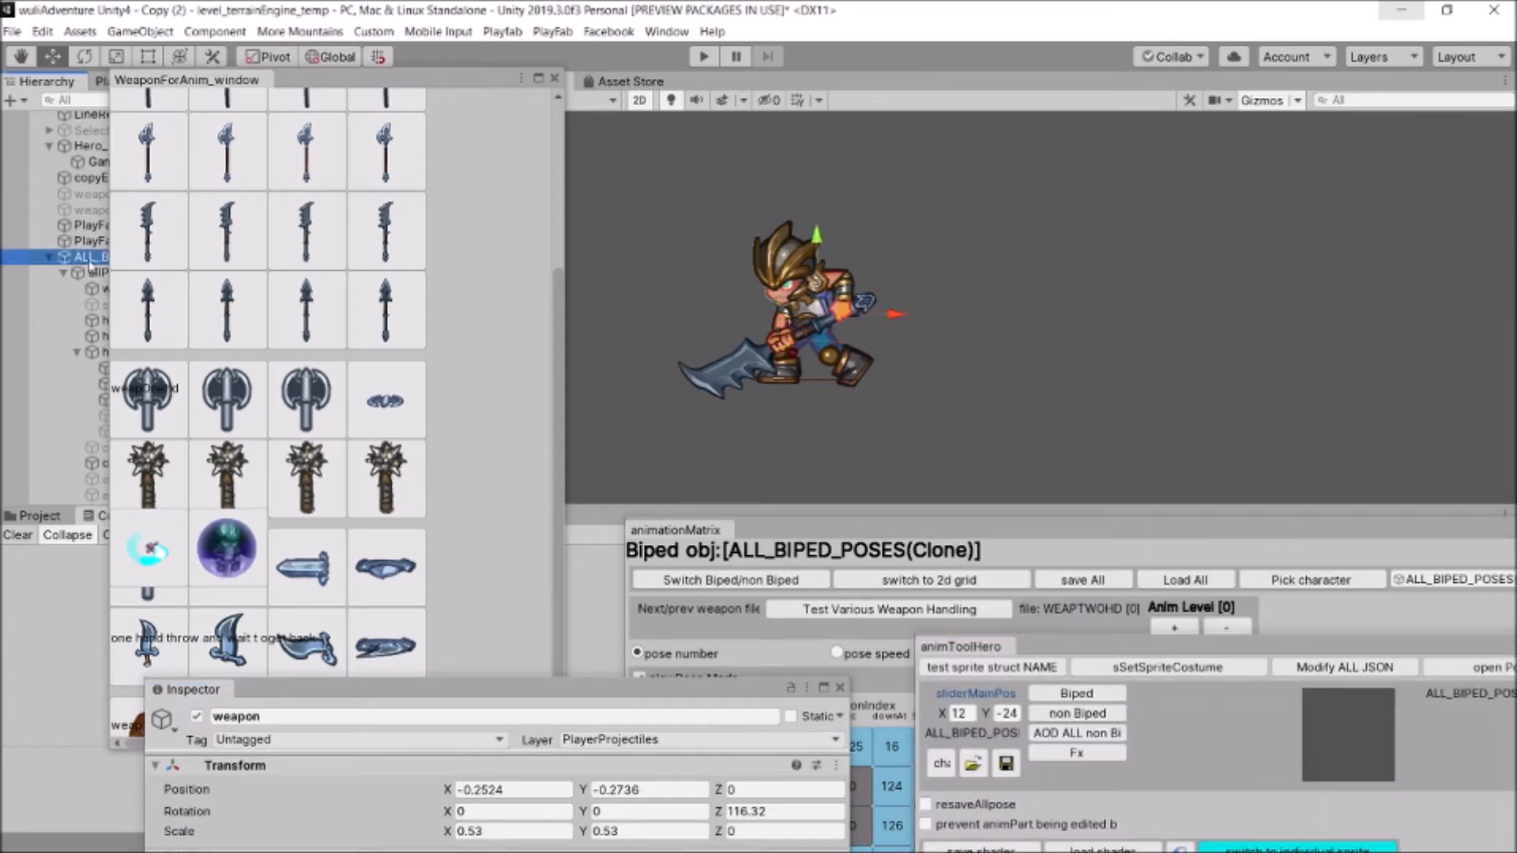
drag(1059, 643, 1107, 670)
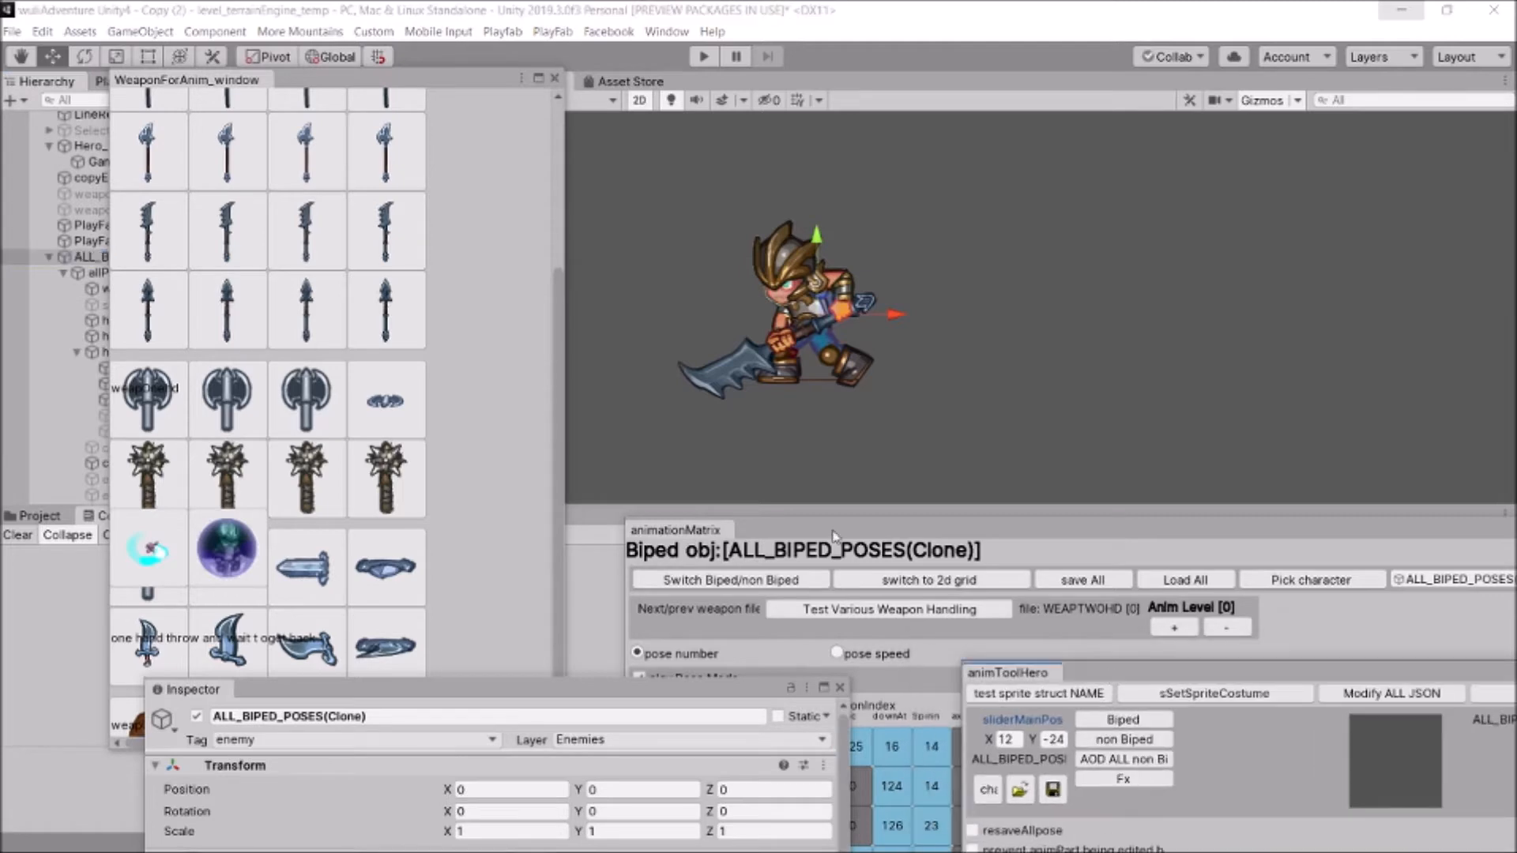
Rearrange the animationMatrix and animToolHero windows around the character and narrow the WeaponForAnim window
click(834, 538)
drag(1102, 535, 883, 691)
drag(440, 87, 398, 62)
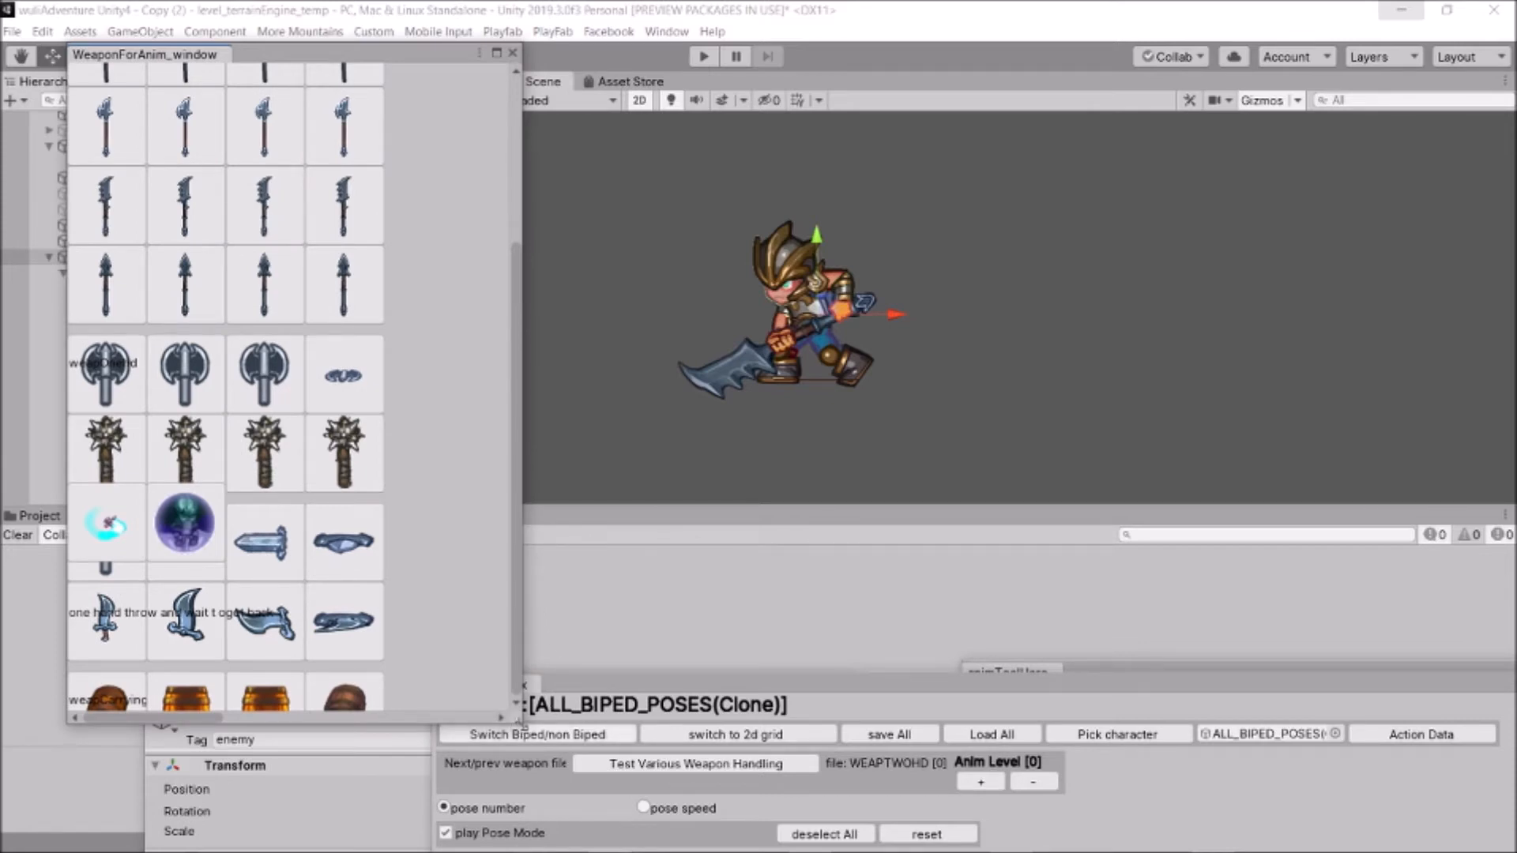
drag(525, 718, 444, 711)
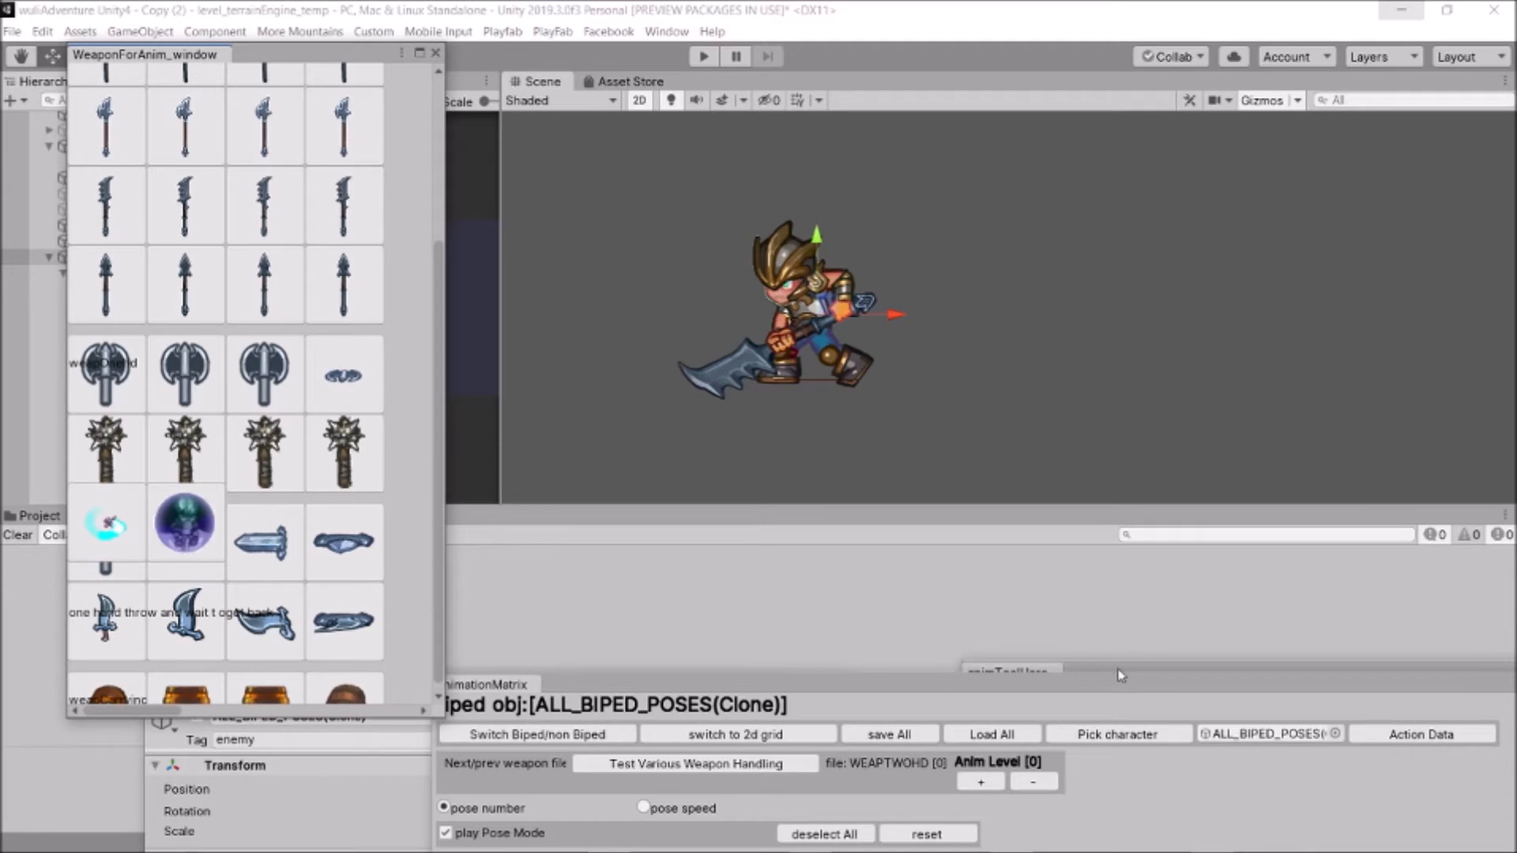
drag(1120, 677, 1064, 212)
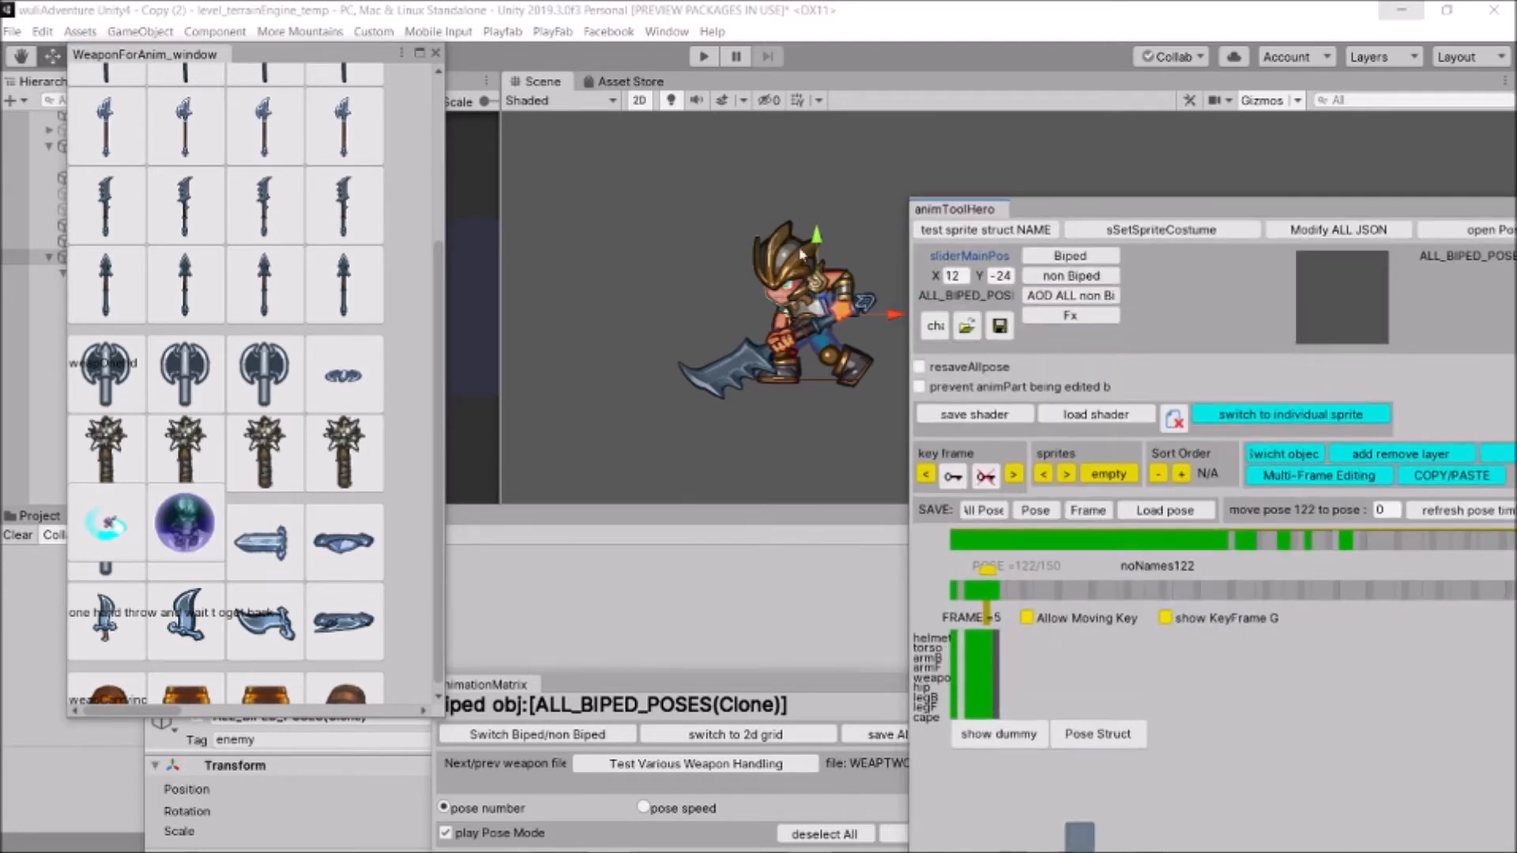
Show the Inspector's Custom editor of body parts beside the character, moving animToolHero out of the way
drag(578, 678, 437, 287)
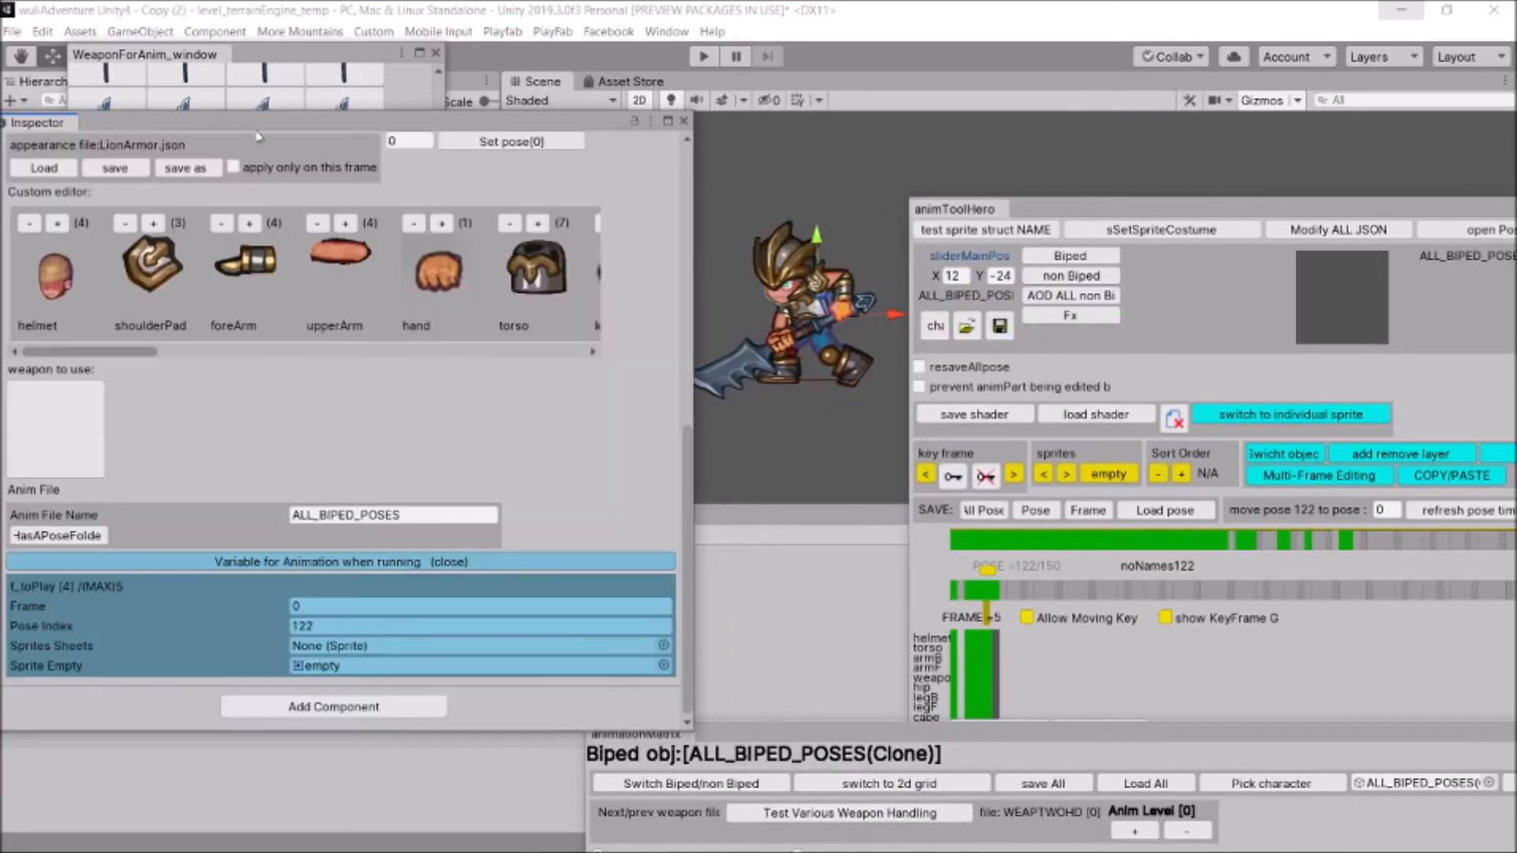
drag(247, 130, 943, 479)
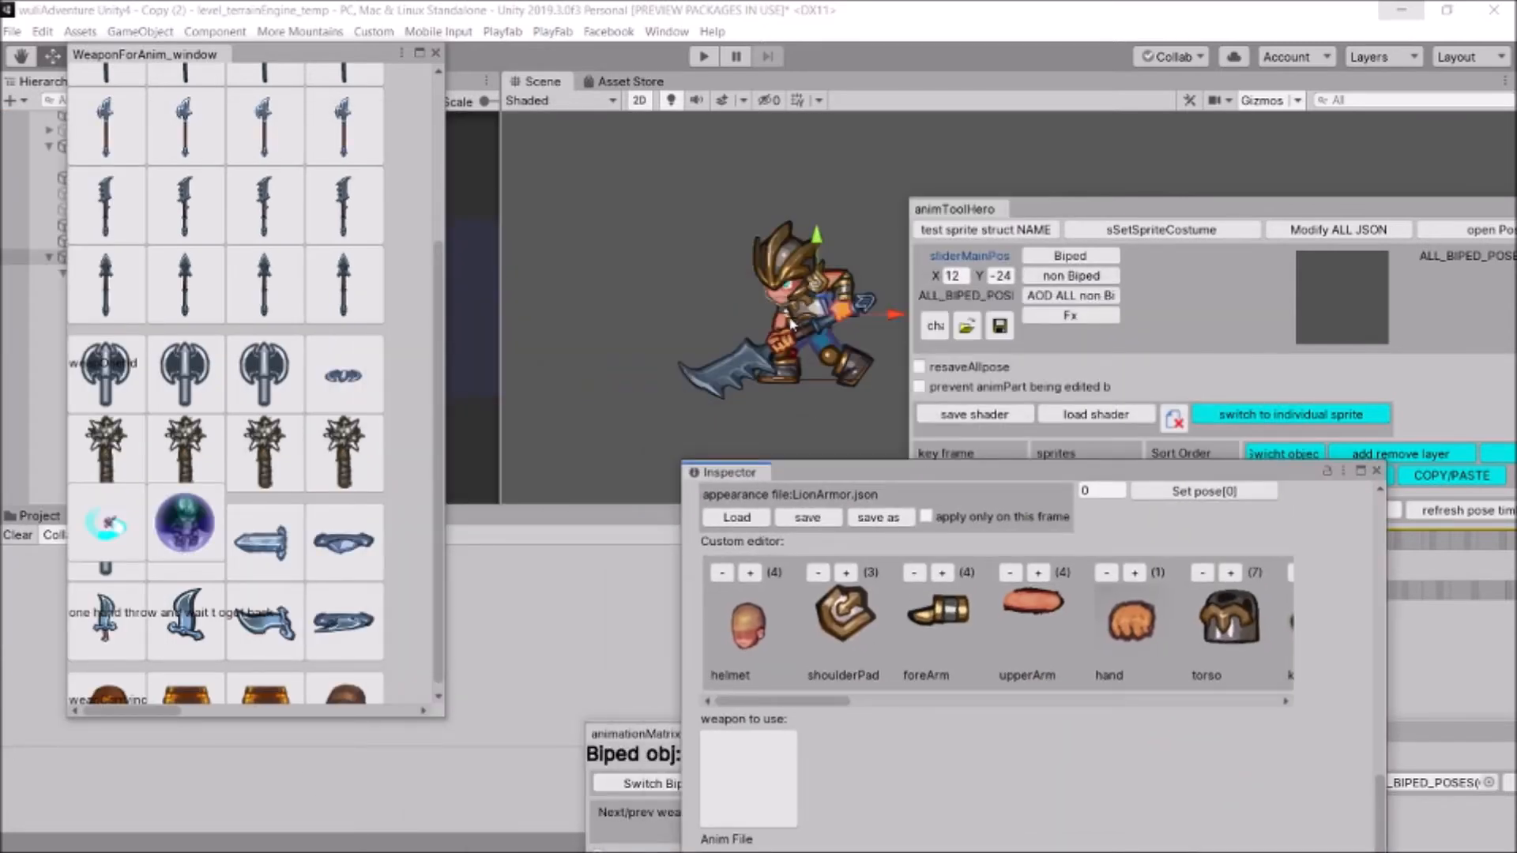
middle_drag(790, 324, 668, 308)
drag(1036, 215, 1286, 397)
drag(853, 475, 902, 196)
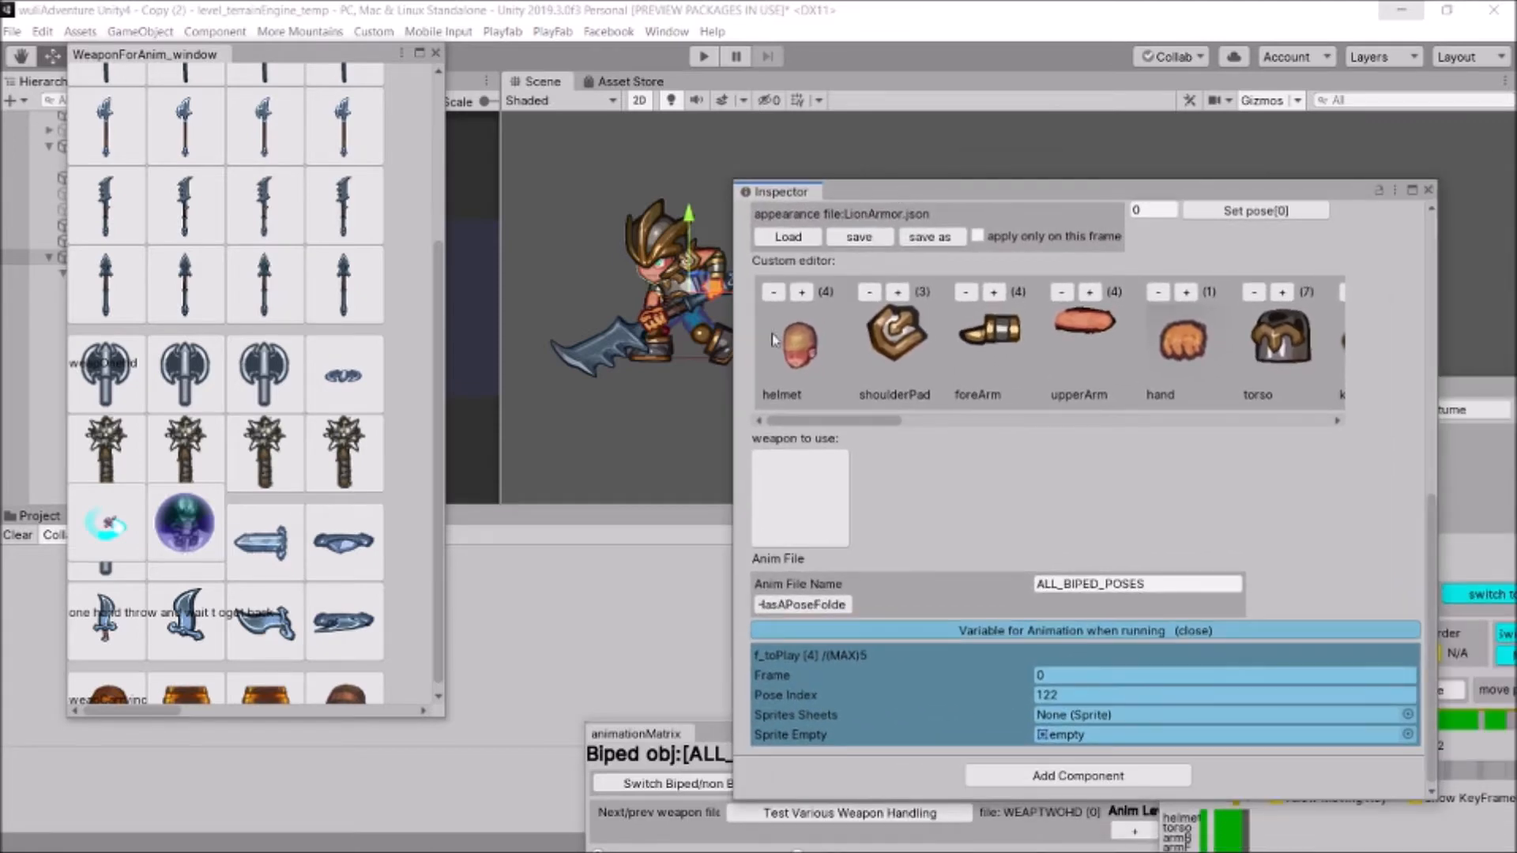
Change the helmet part to the skull, variant 5, and turn on the eye part in the Custom editor
click(802, 292)
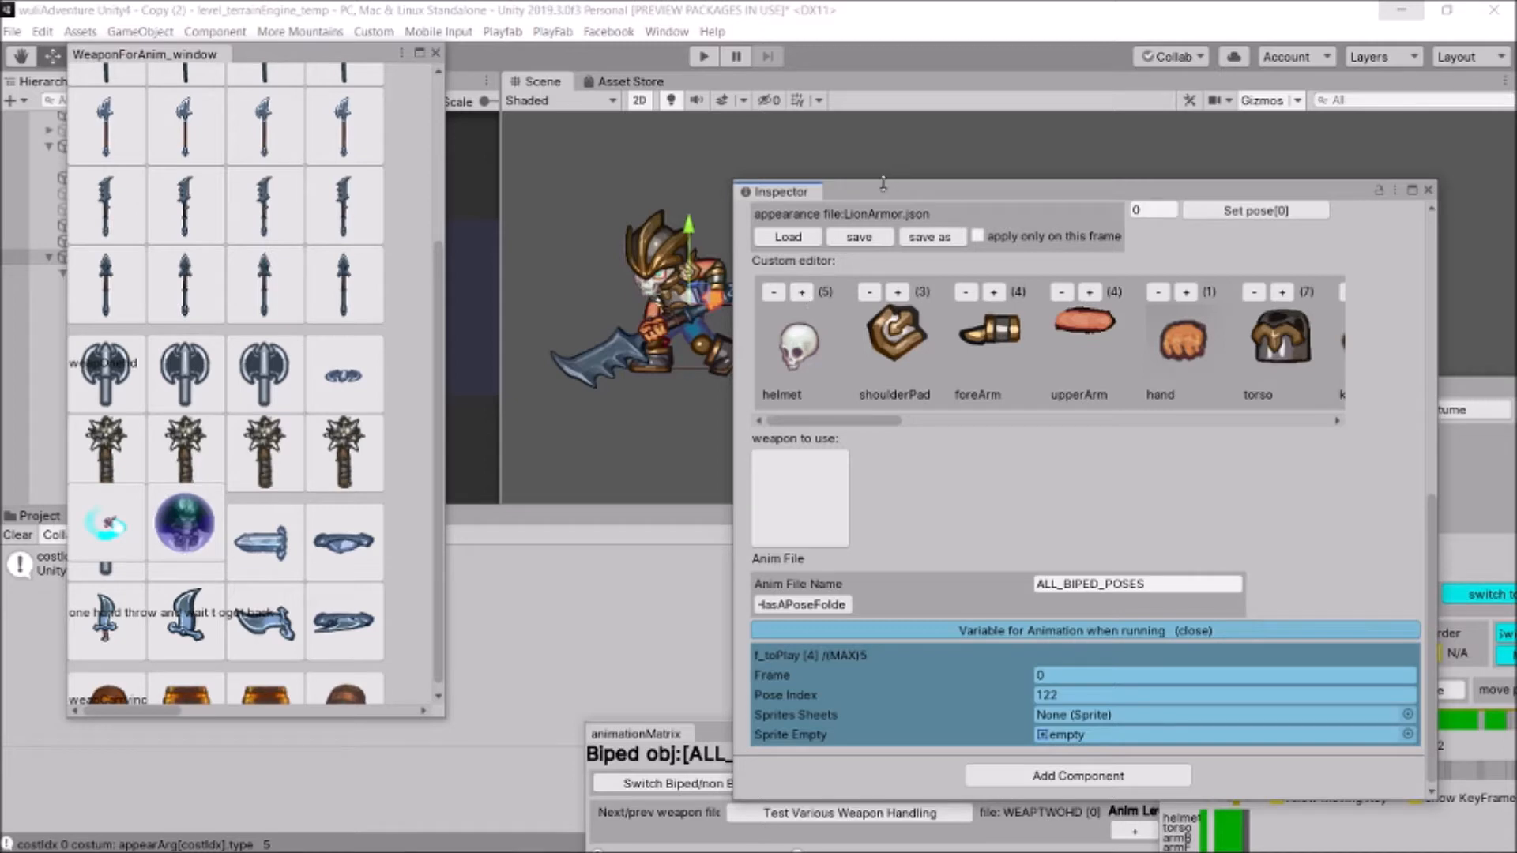
drag(883, 183, 1019, 171)
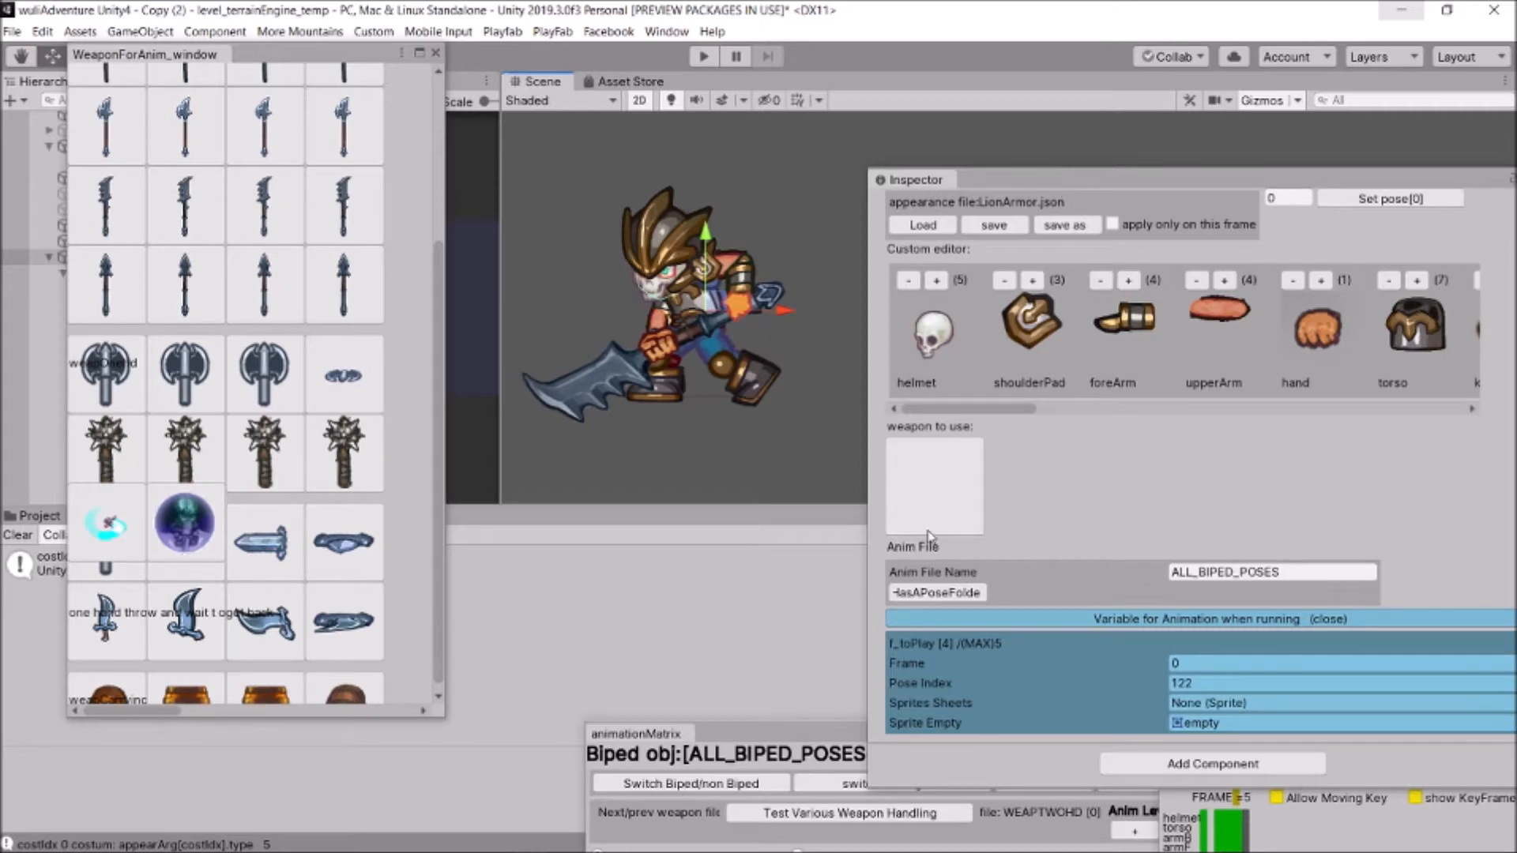
drag(1024, 414, 1352, 409)
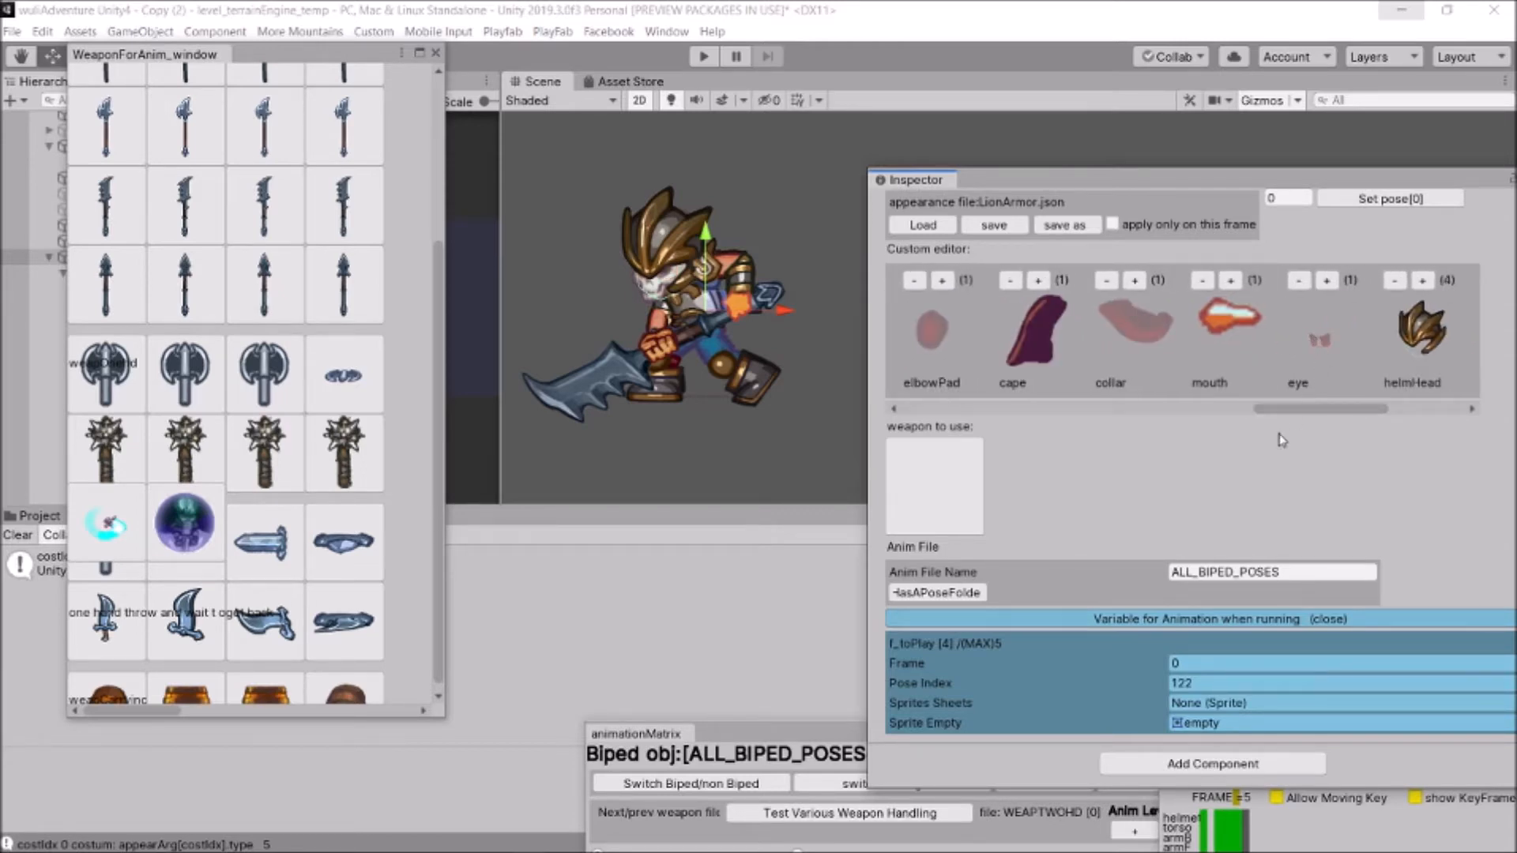
scroll(689, 259, up, 2)
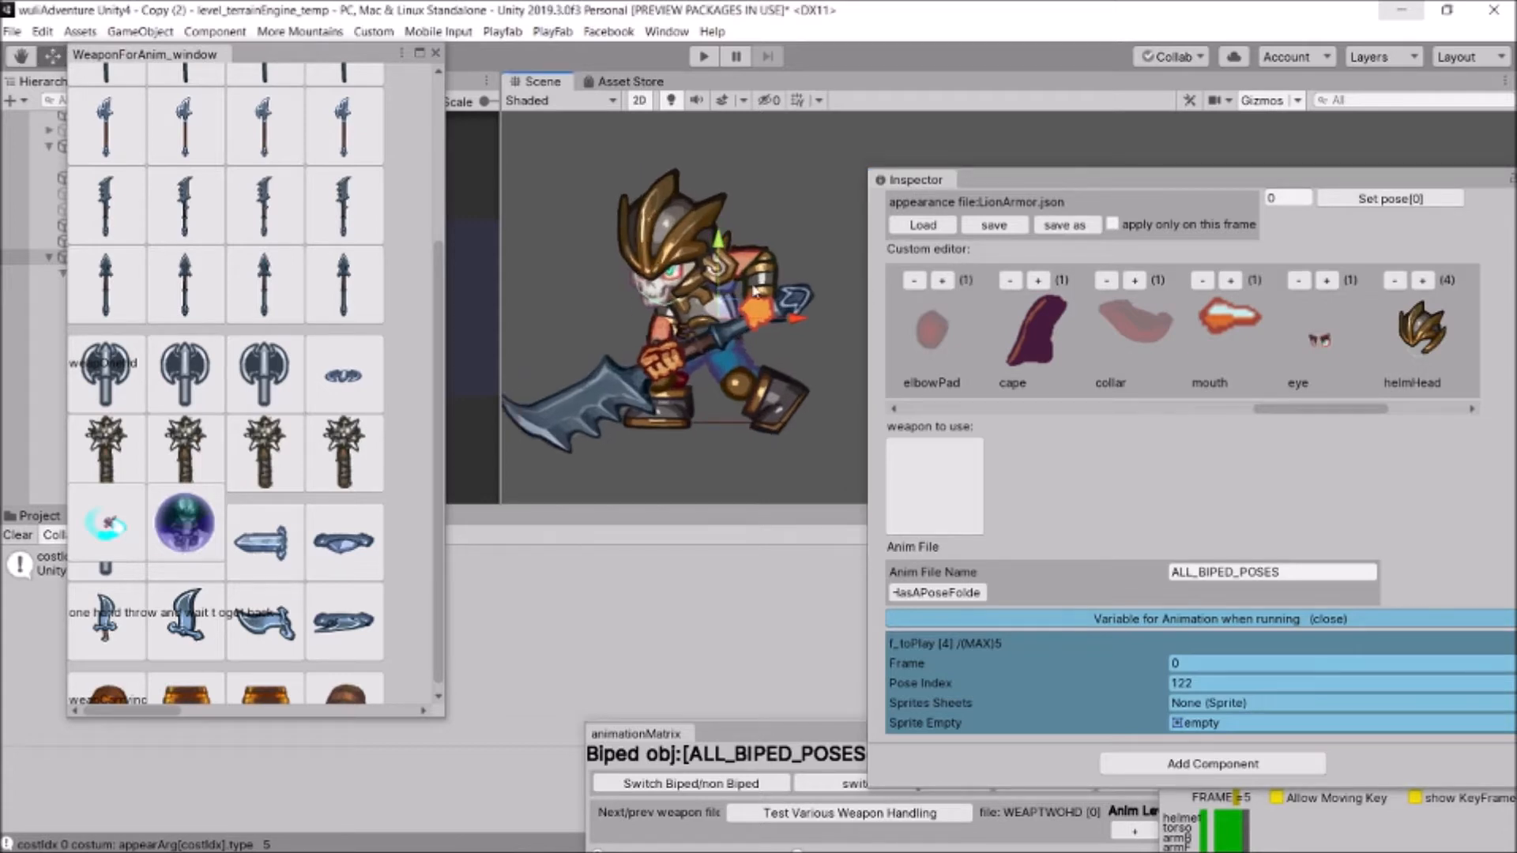
scroll(701, 292, down, 1)
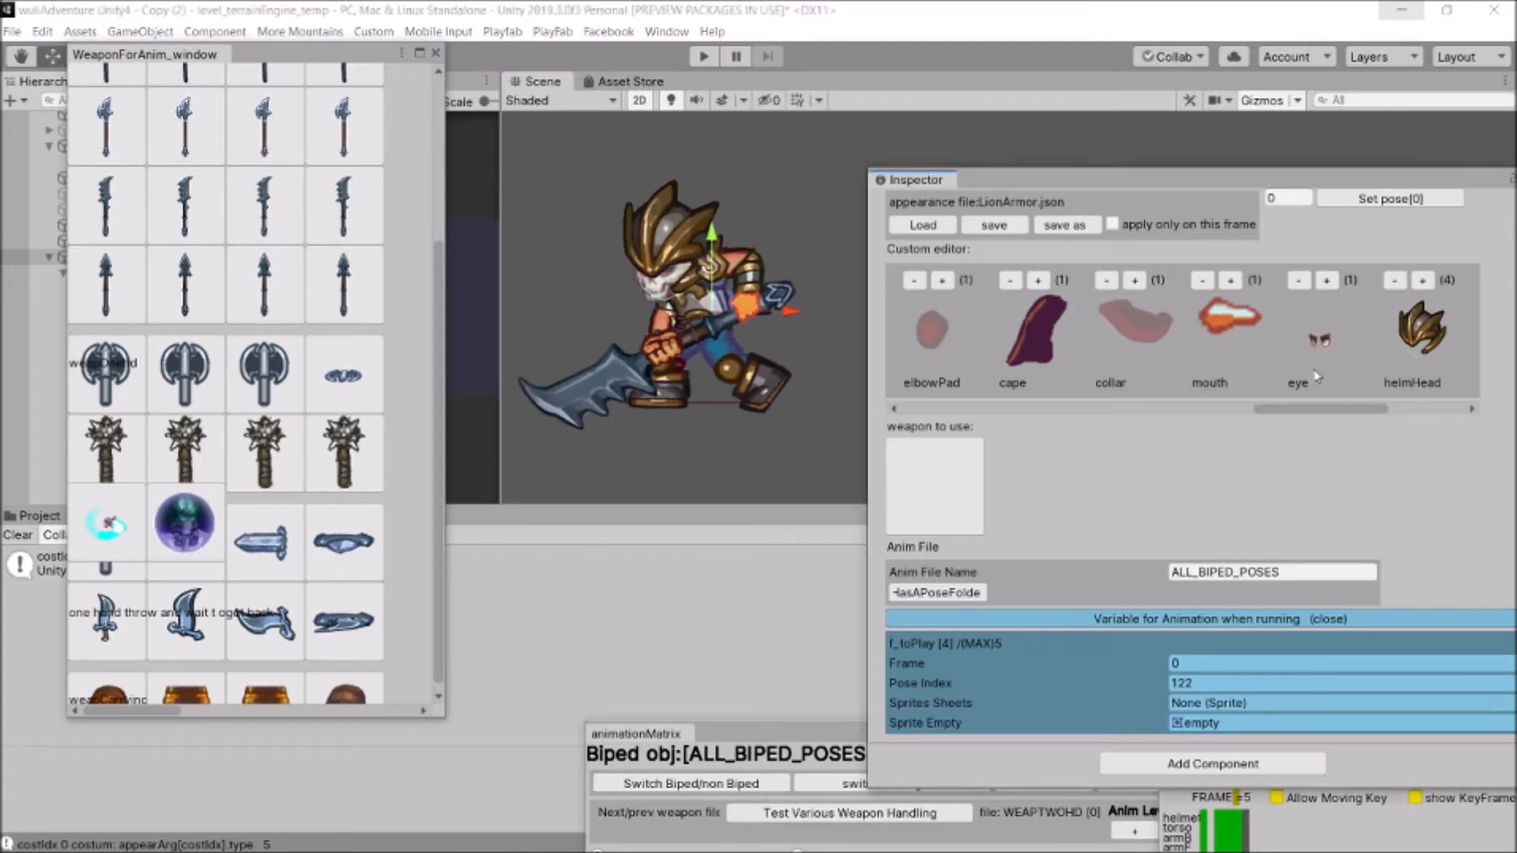
Change the hand part to the purple hand, variant 2, and move the Inspector below the character
drag(1324, 409, 931, 416)
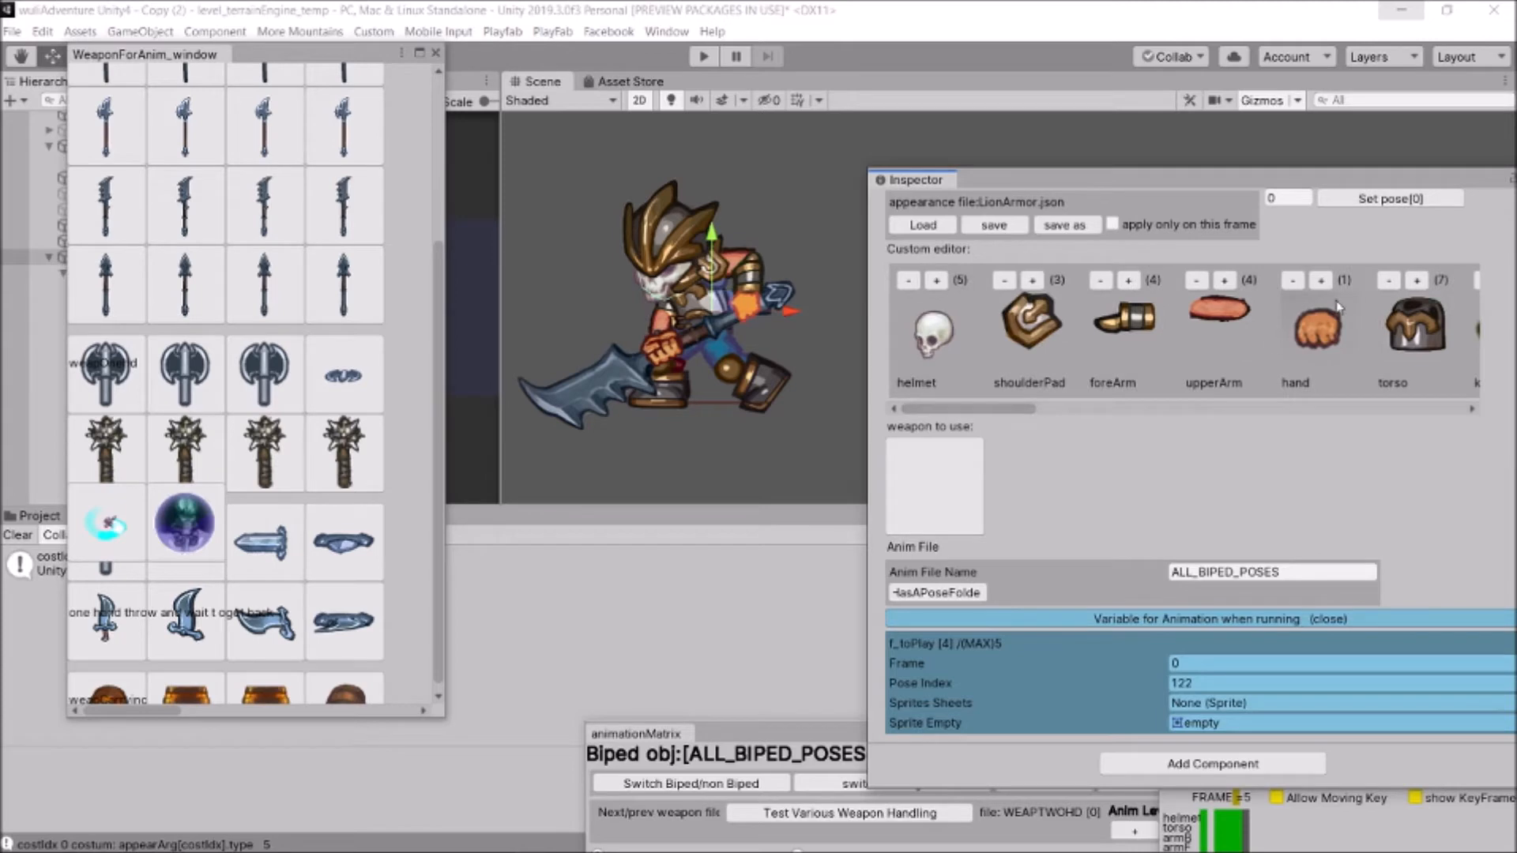
click(1320, 283)
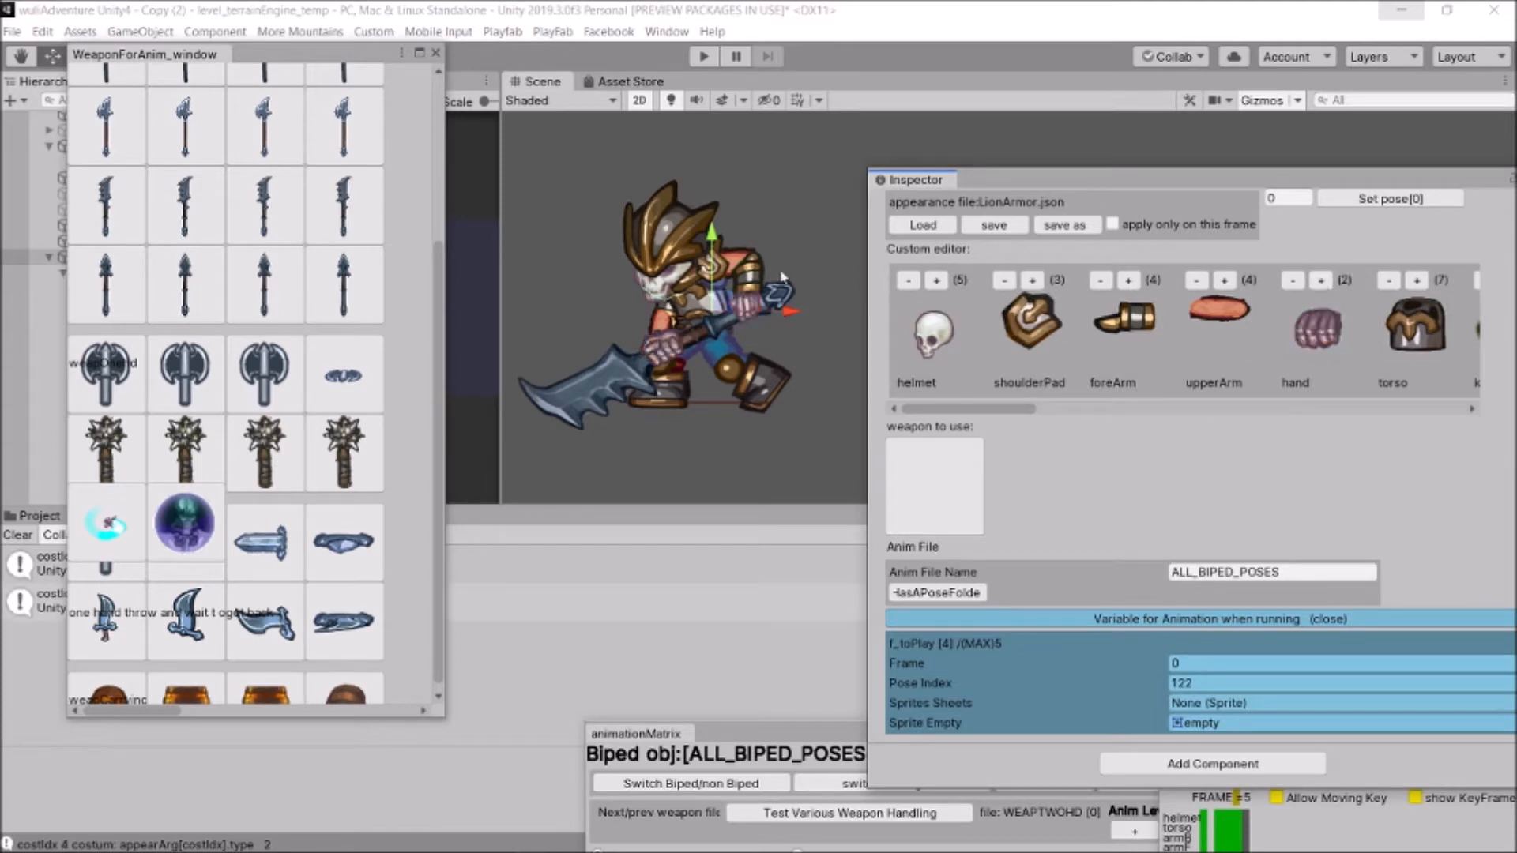
drag(1135, 185, 1111, 568)
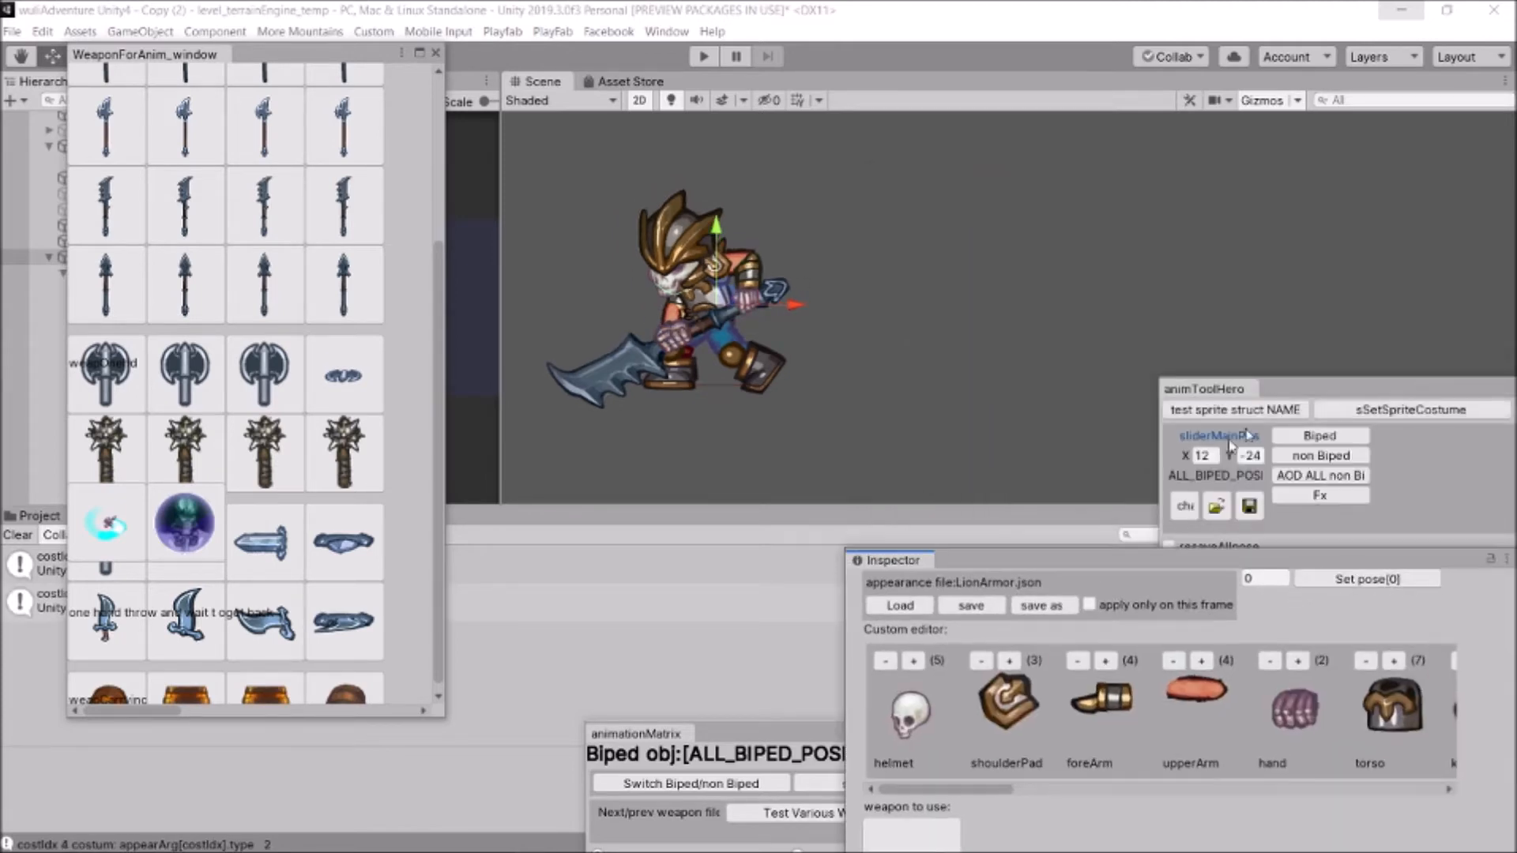
Bring animToolHero beside the character and advance through the key frames of pose 122 to frame 2
drag(1348, 389, 1076, 155)
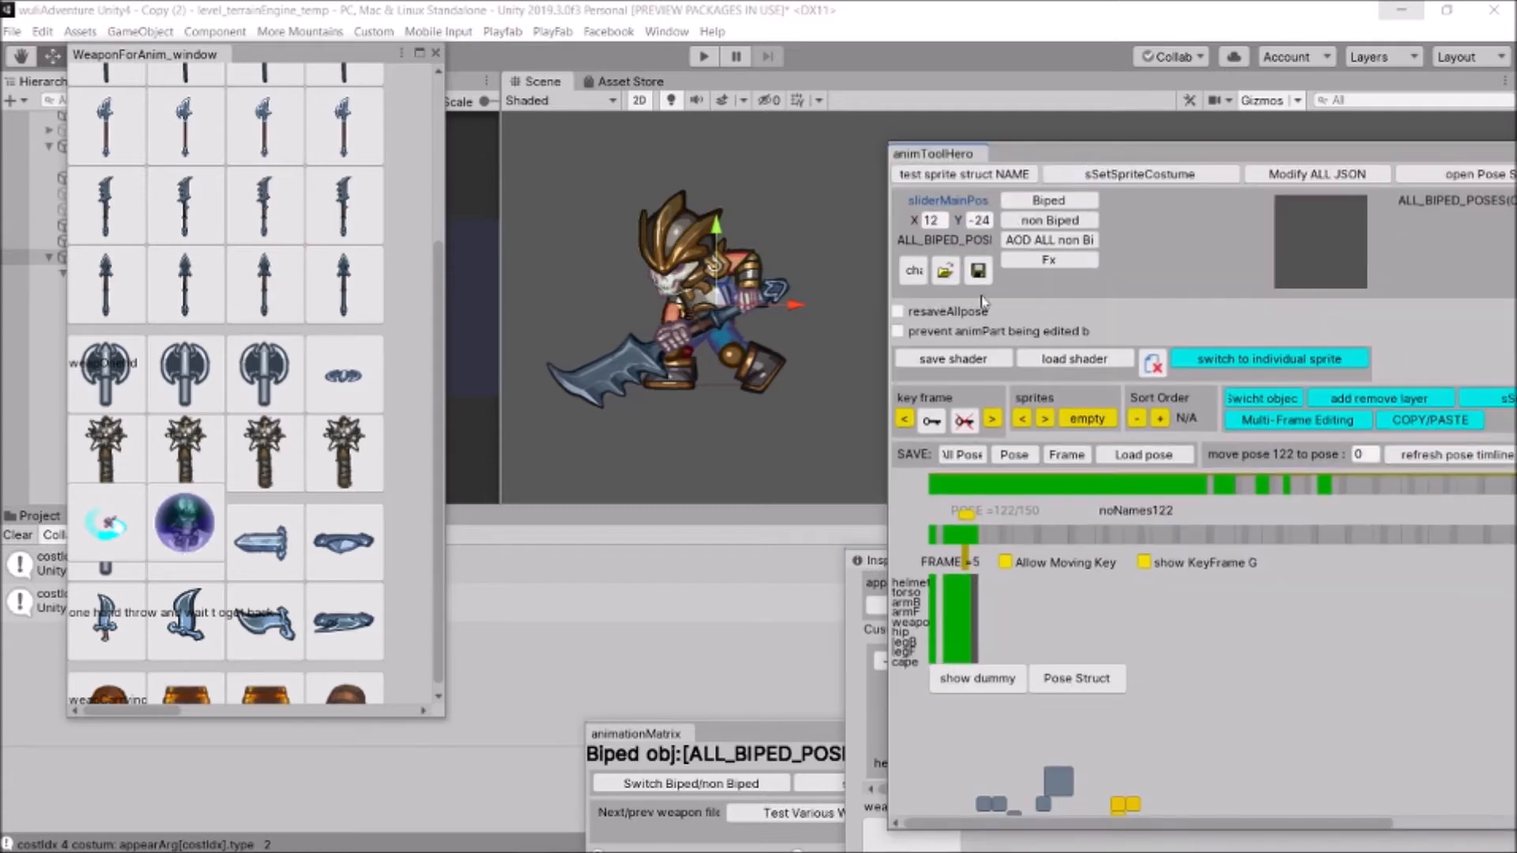
click(993, 418)
click(993, 419)
click(993, 419)
click(993, 419)
click(993, 419)
click(997, 421)
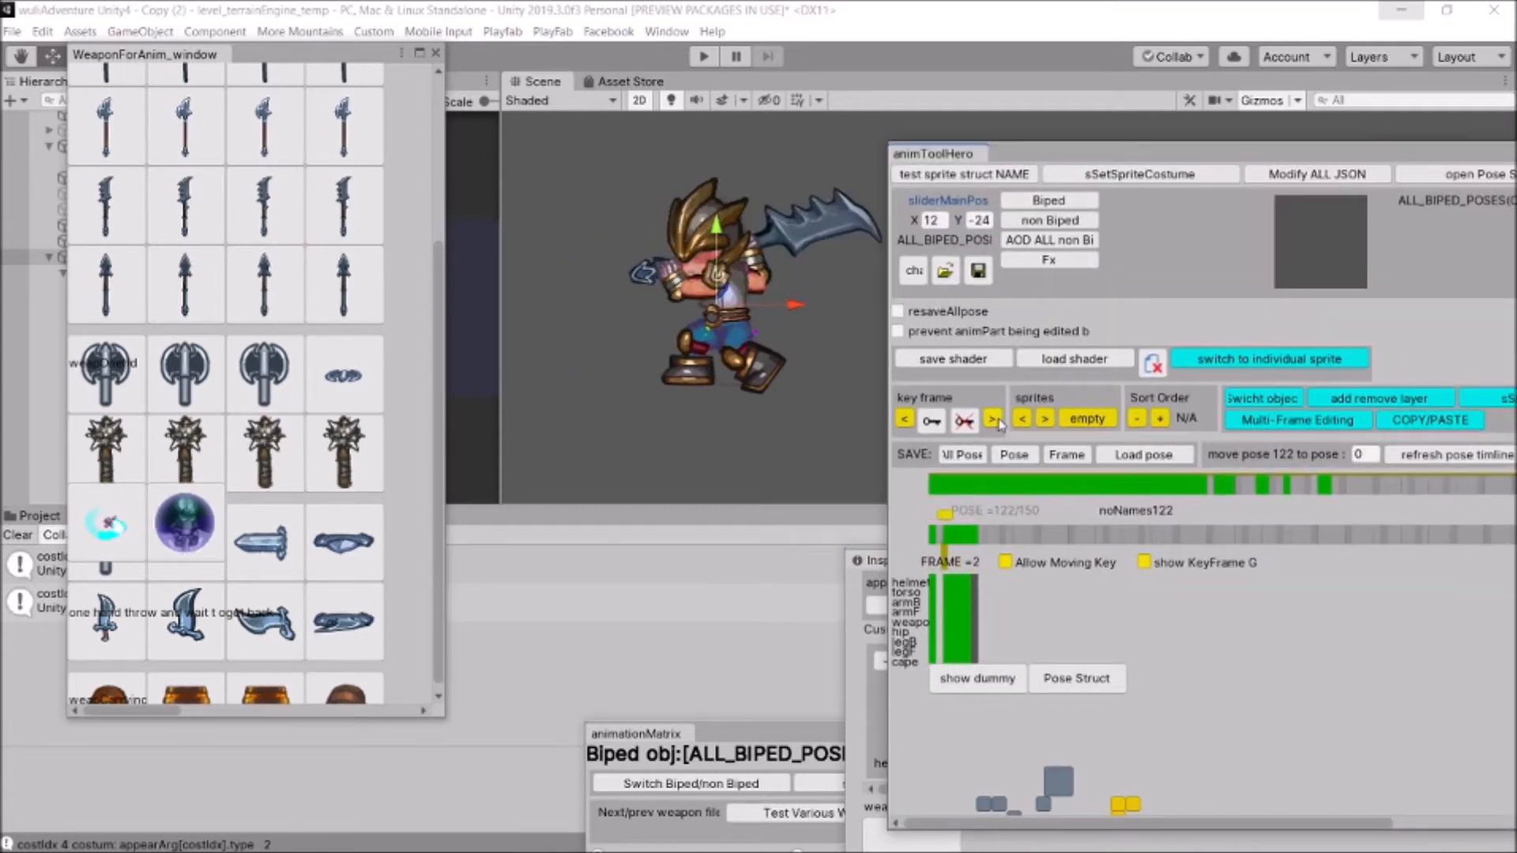
Select the character's helmHead sprite in the scene, try moving it slightly upward, and undo the move
scroll(689, 286, up, 4)
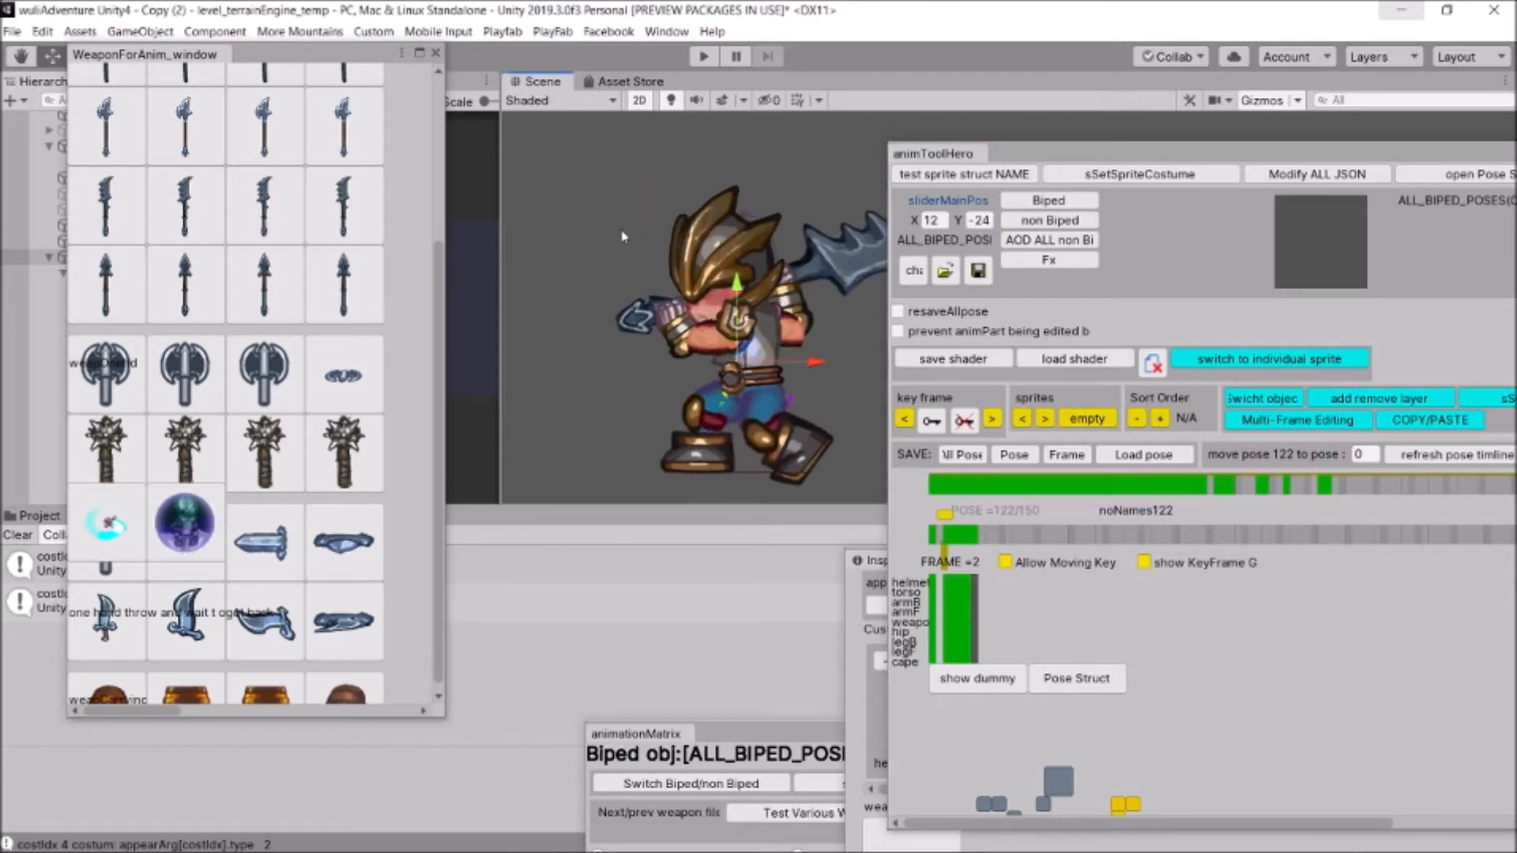
click(690, 286)
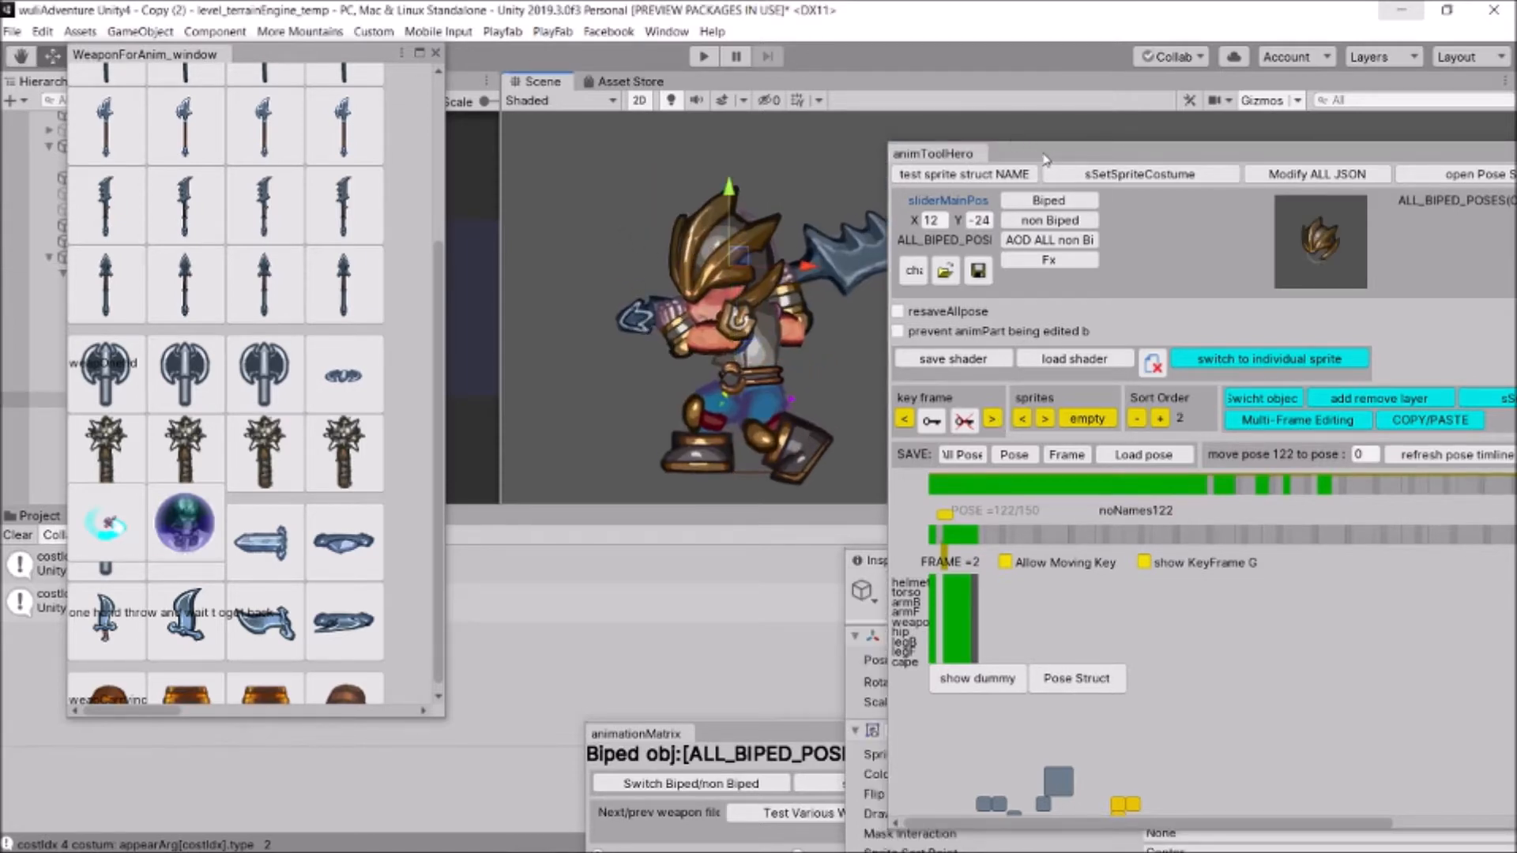
drag(1041, 161, 1076, 162)
drag(743, 261, 735, 226)
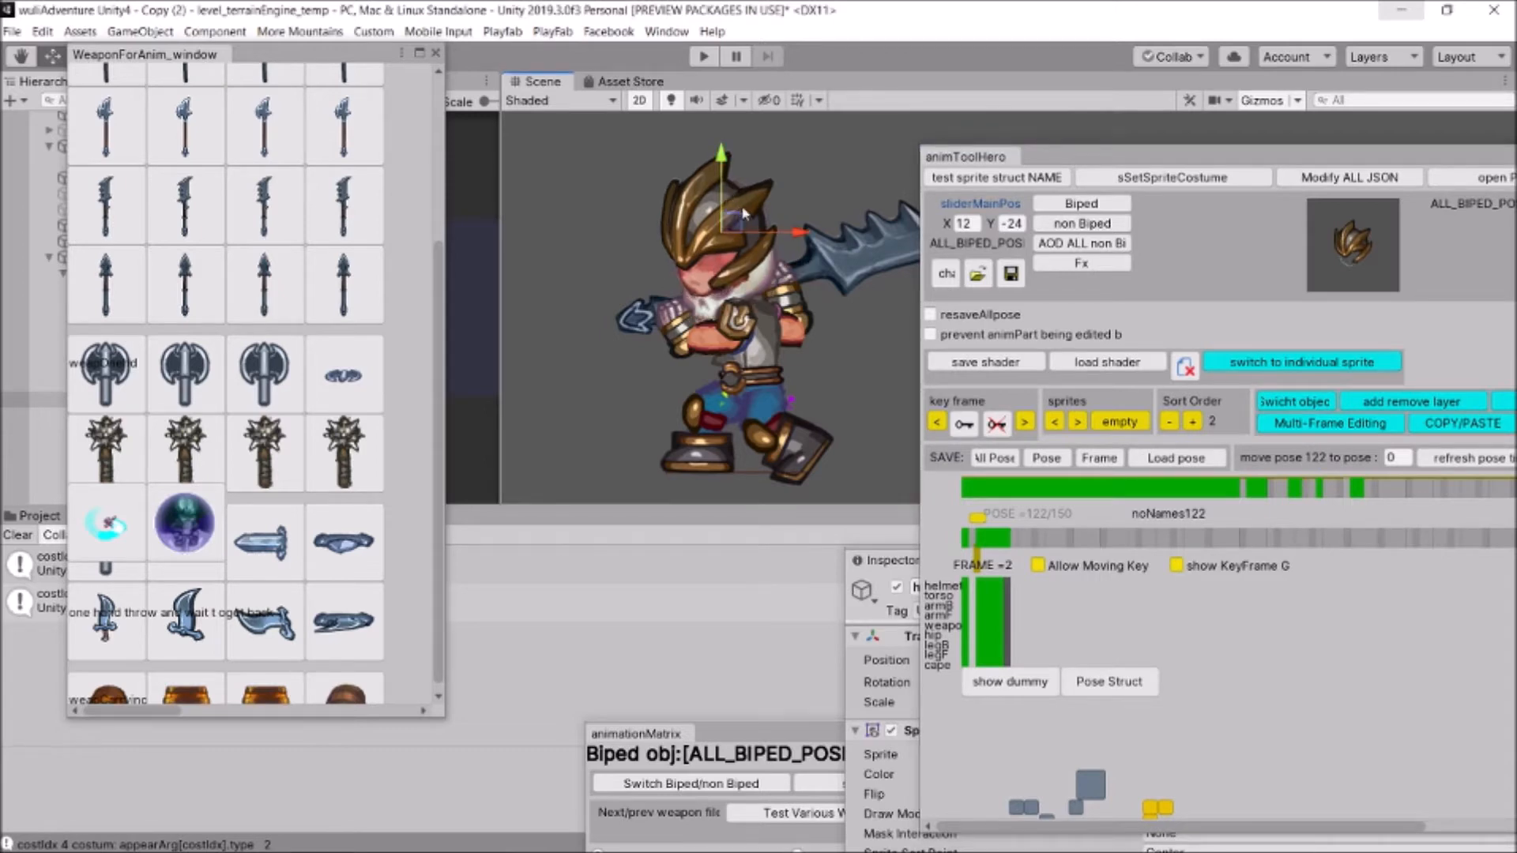
key(ctrl+z)
Show the Project assets in an enlarged area, moving the animToolHero and WeaponForAnim windows out of the way
drag(1082, 165, 1088, 500)
drag(303, 58, 489, 529)
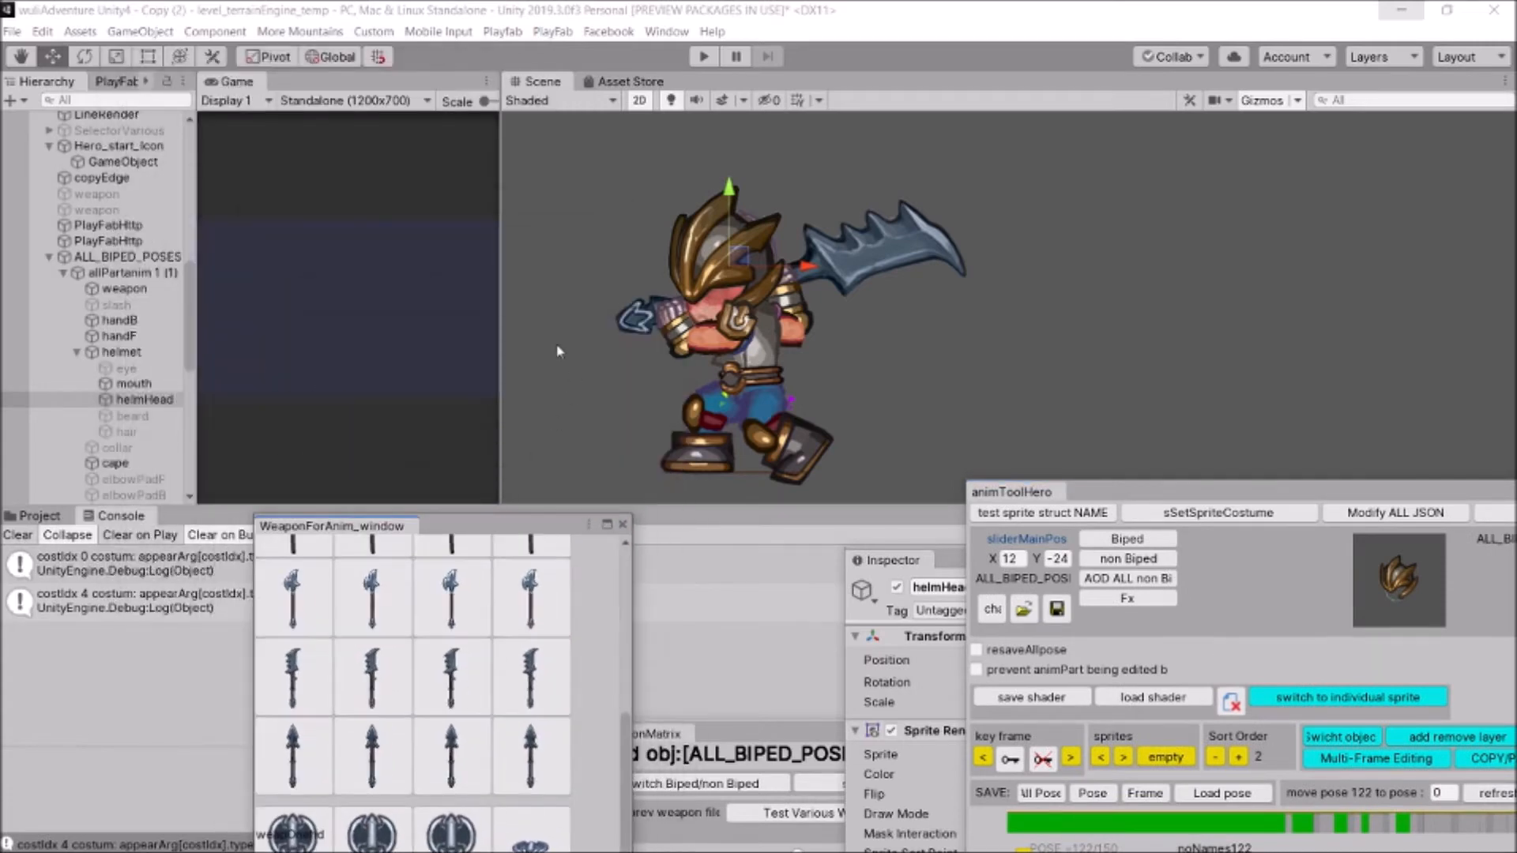
click(36, 516)
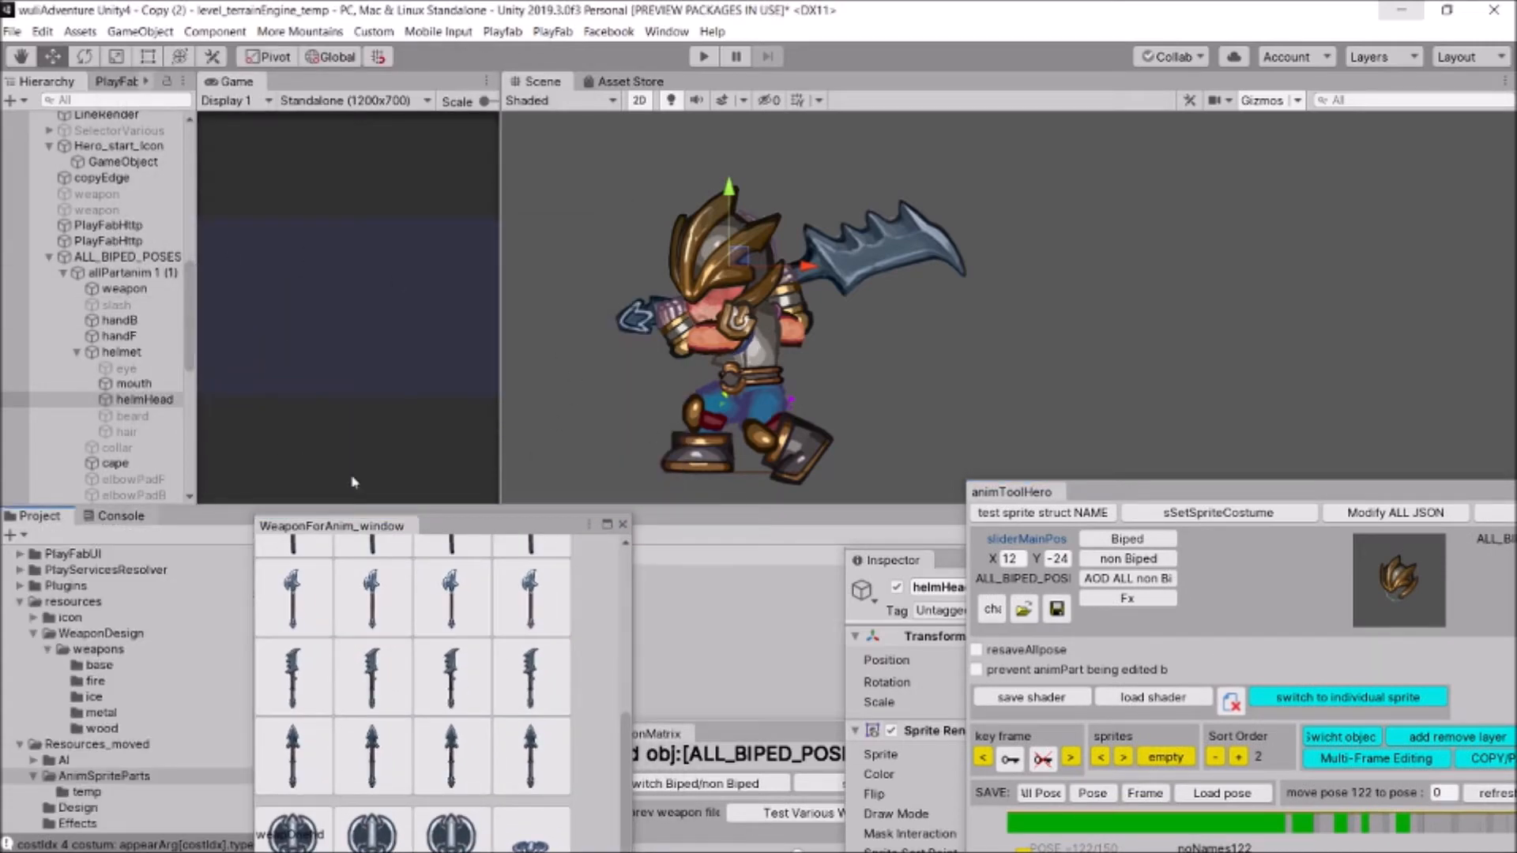
drag(647, 506, 646, 355)
drag(543, 532, 284, 726)
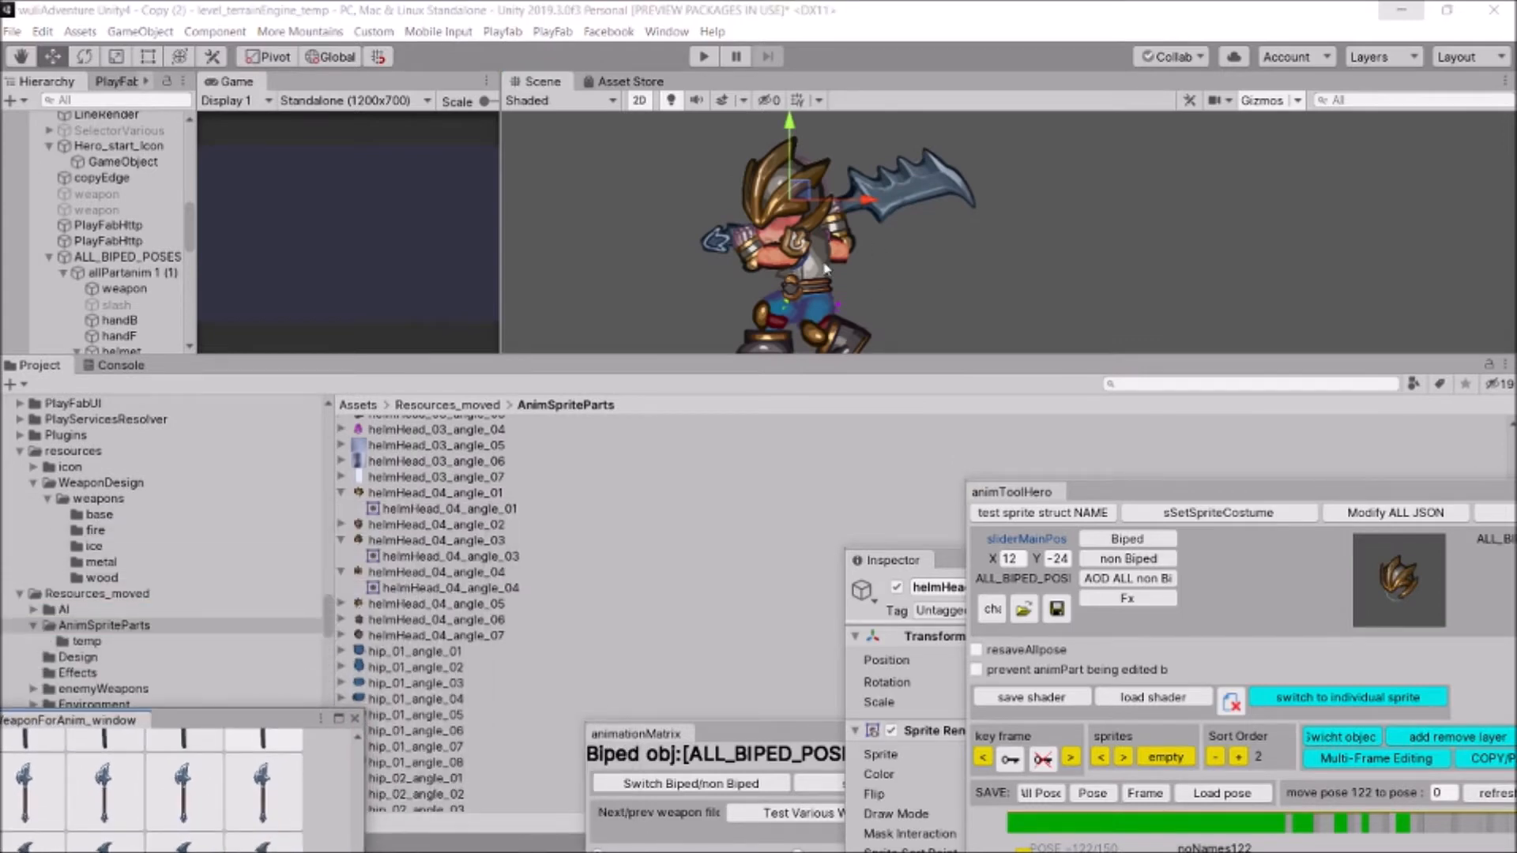
Select helmHead under the helmet object and locate its helmHead_04_angle_02 sprite in the AnimSpriteParts folder
scroll(127, 252, down, 3)
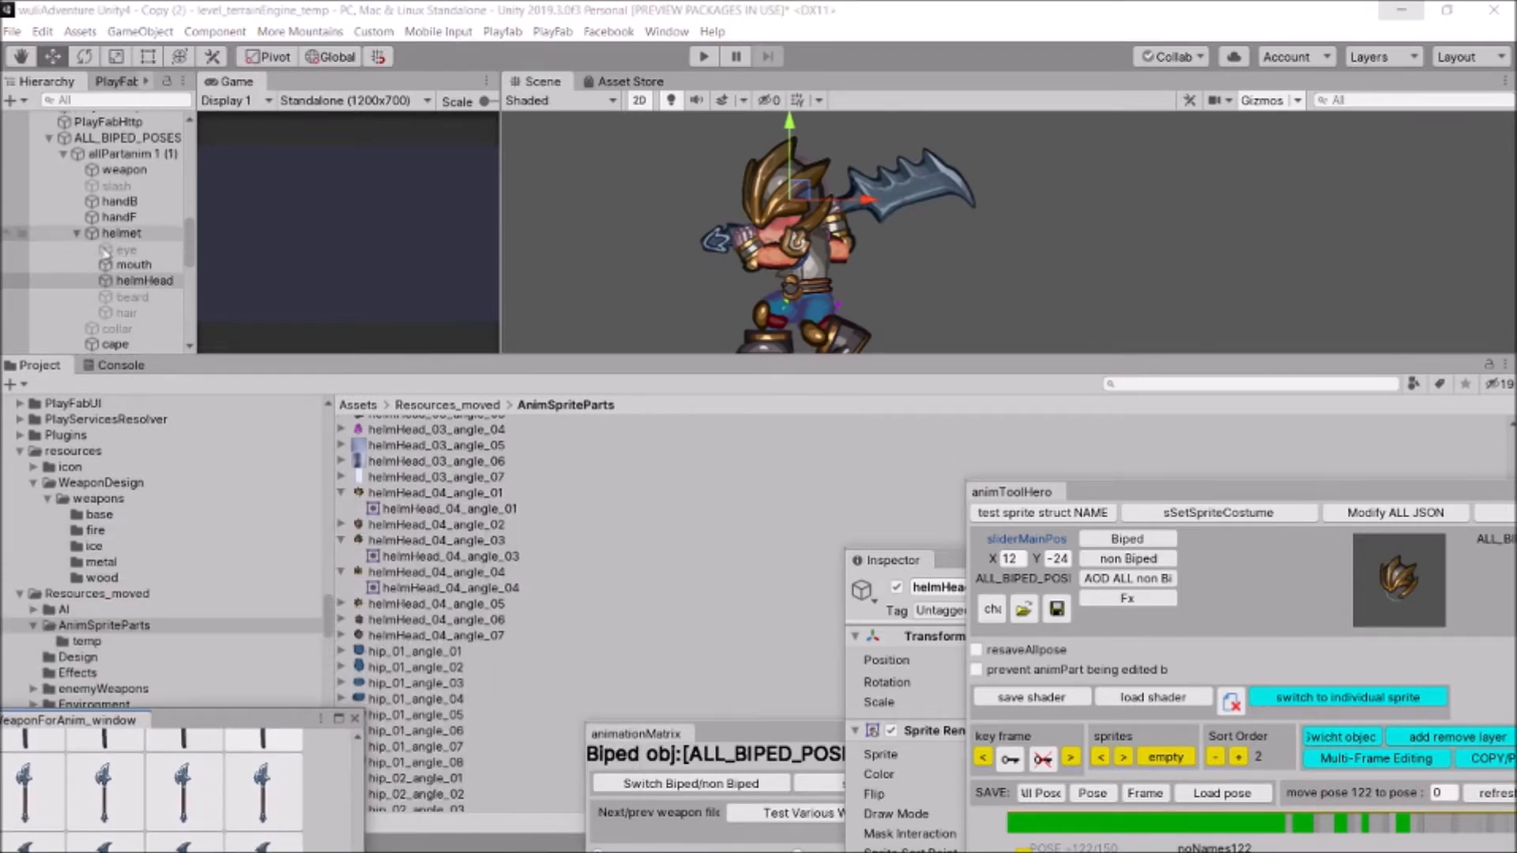
click(132, 267)
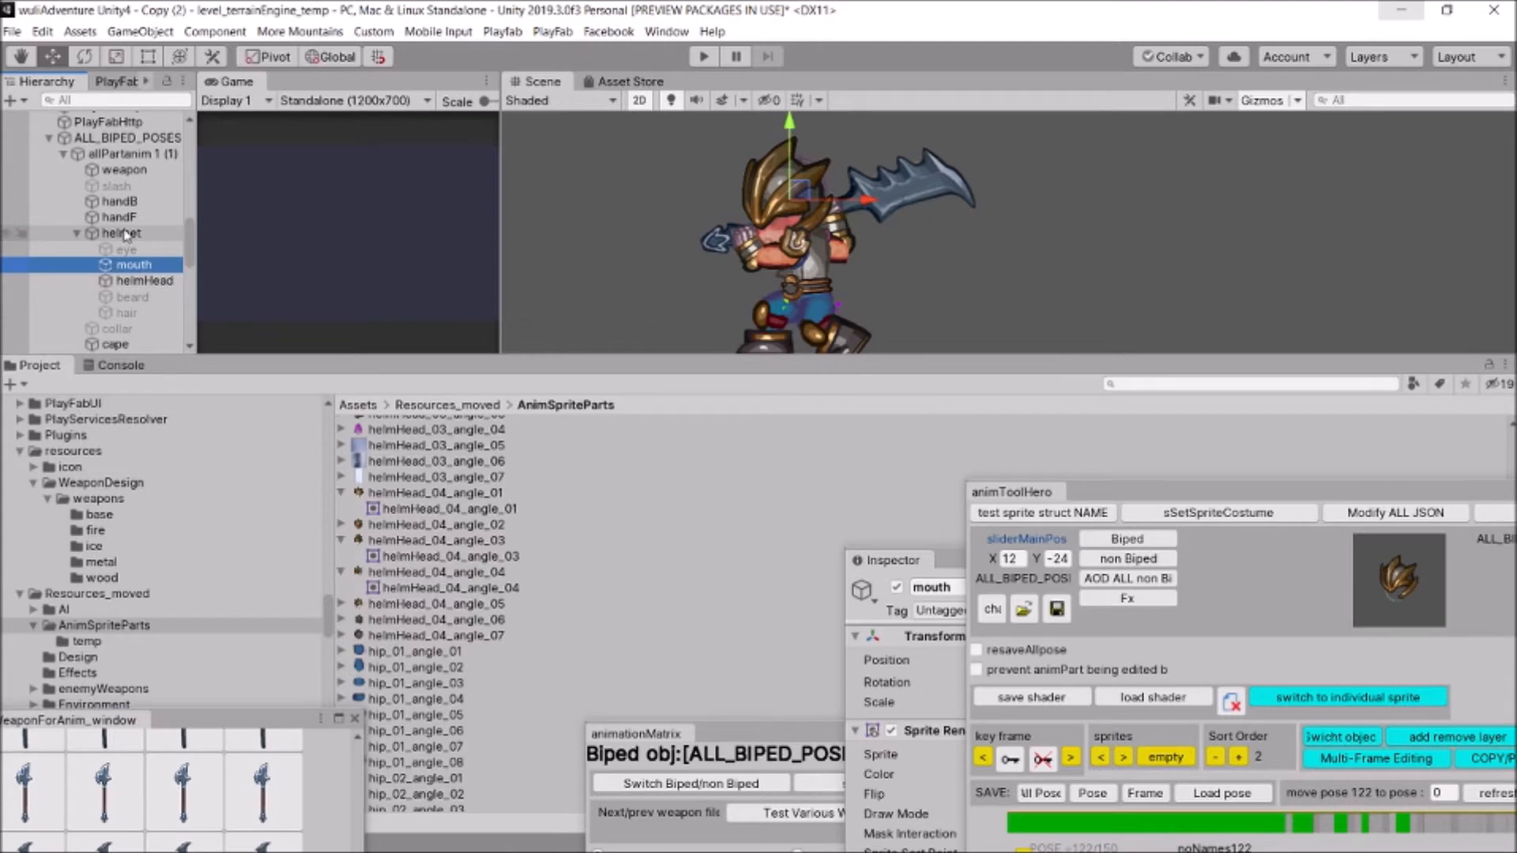
click(132, 282)
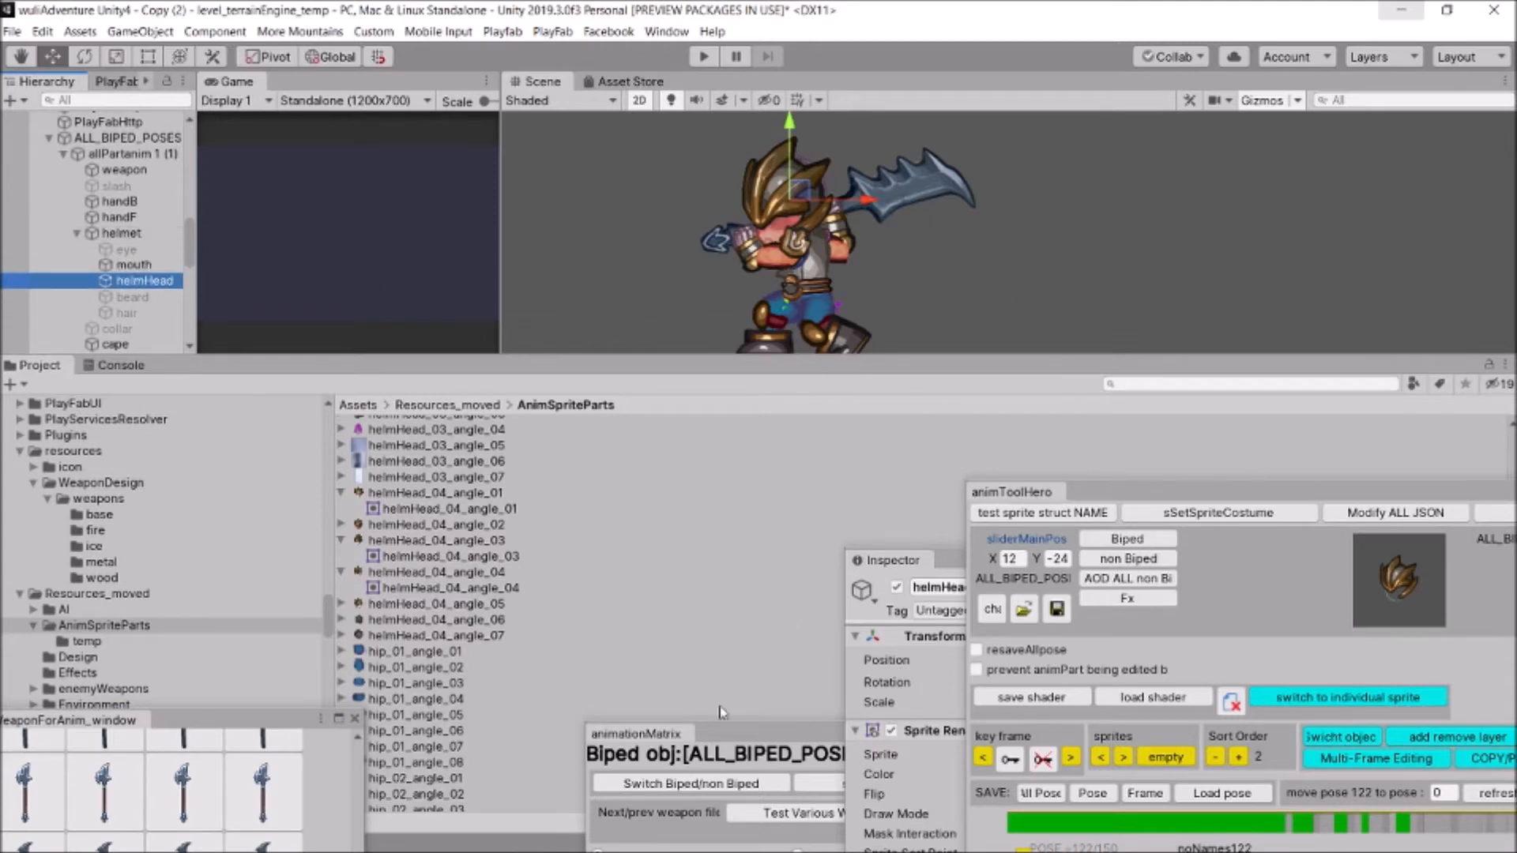
drag(1170, 507, 1019, 216)
click(1231, 405)
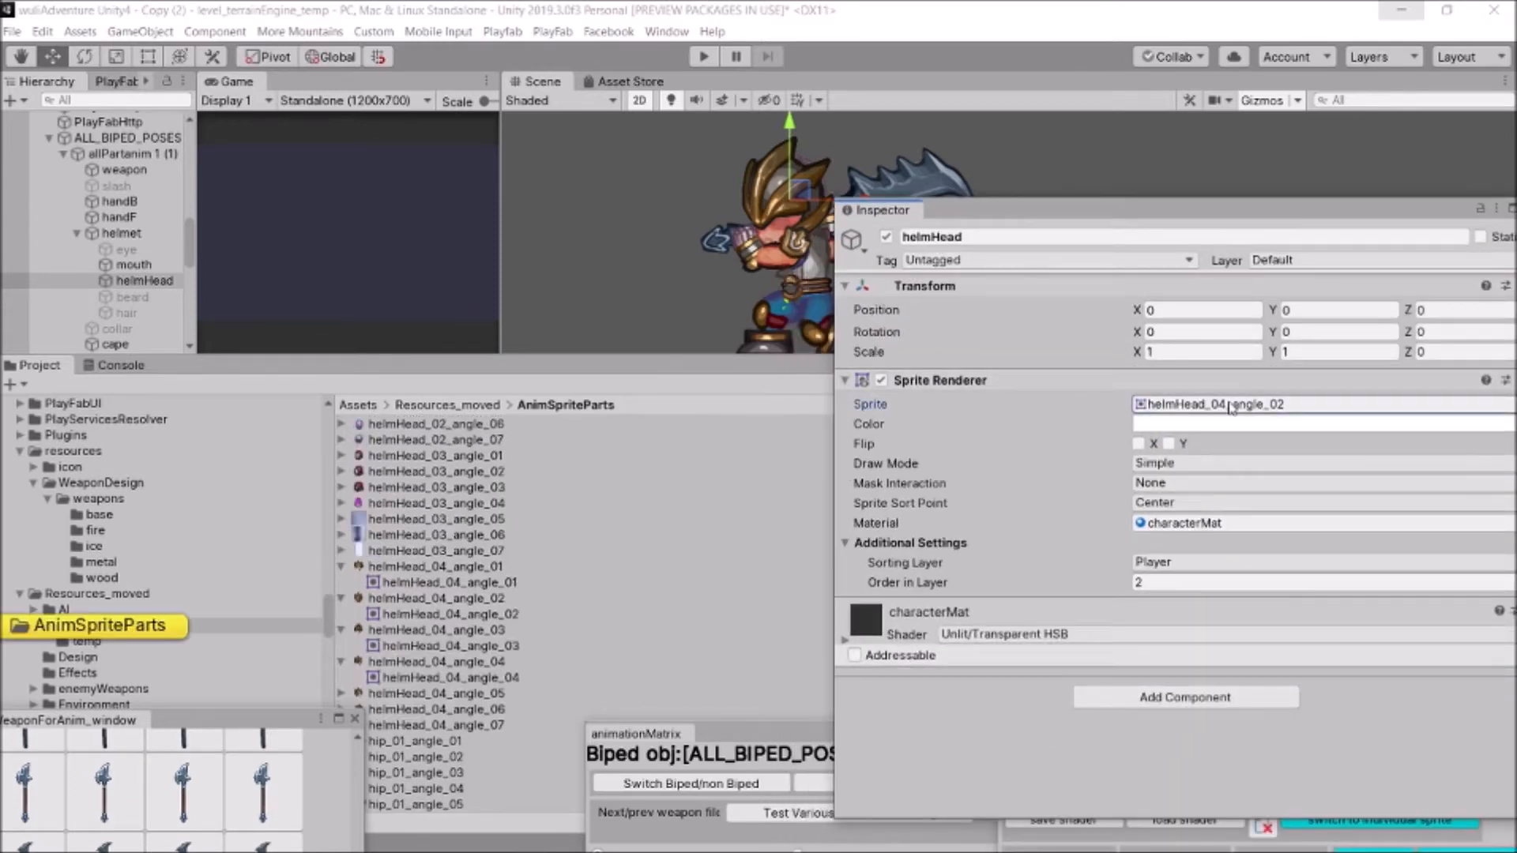
click(537, 295)
click(765, 217)
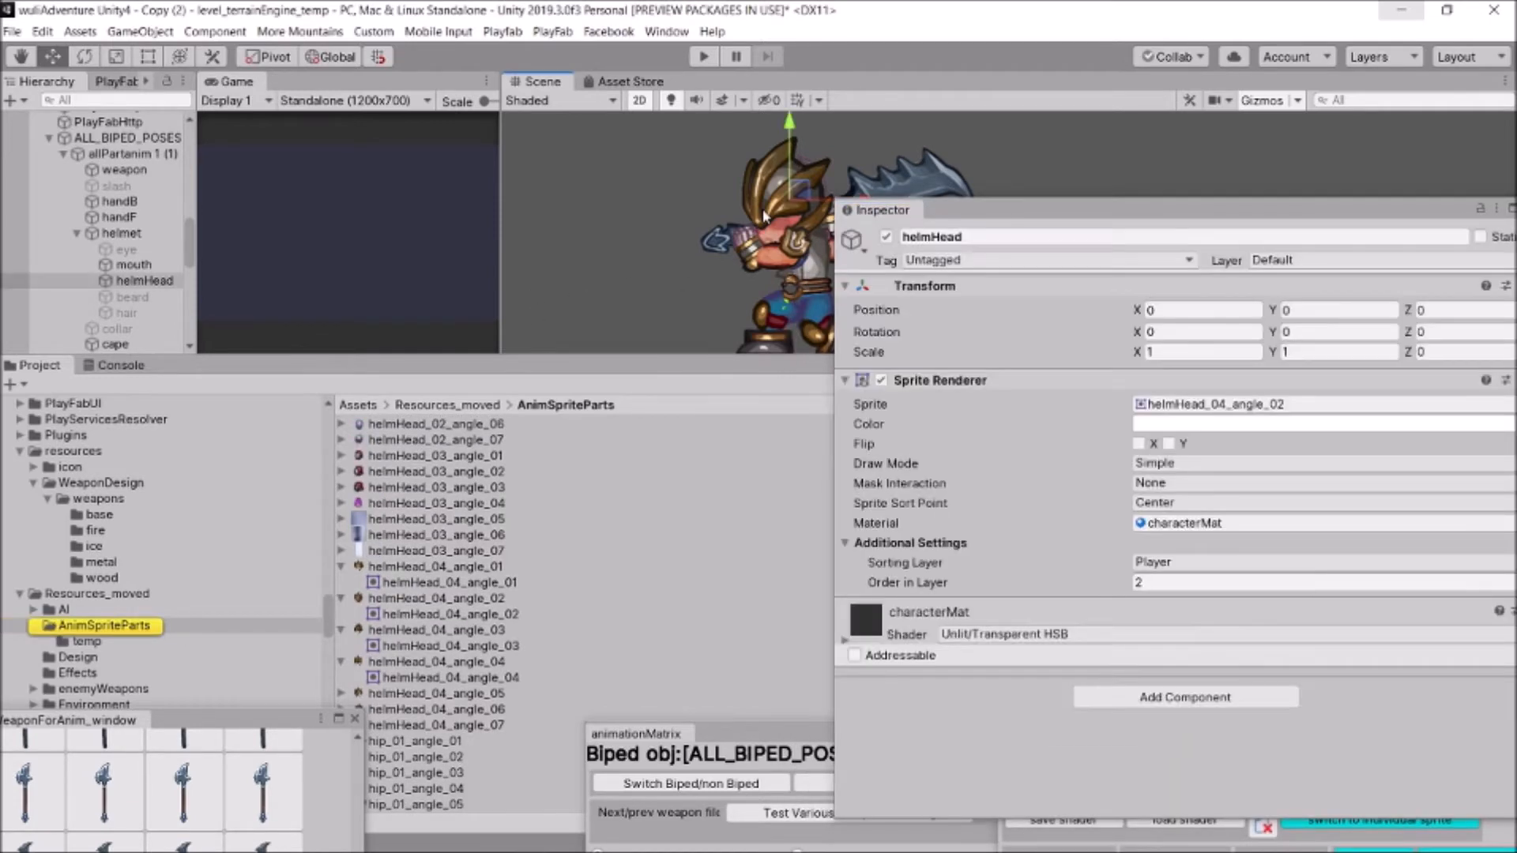
click(1232, 403)
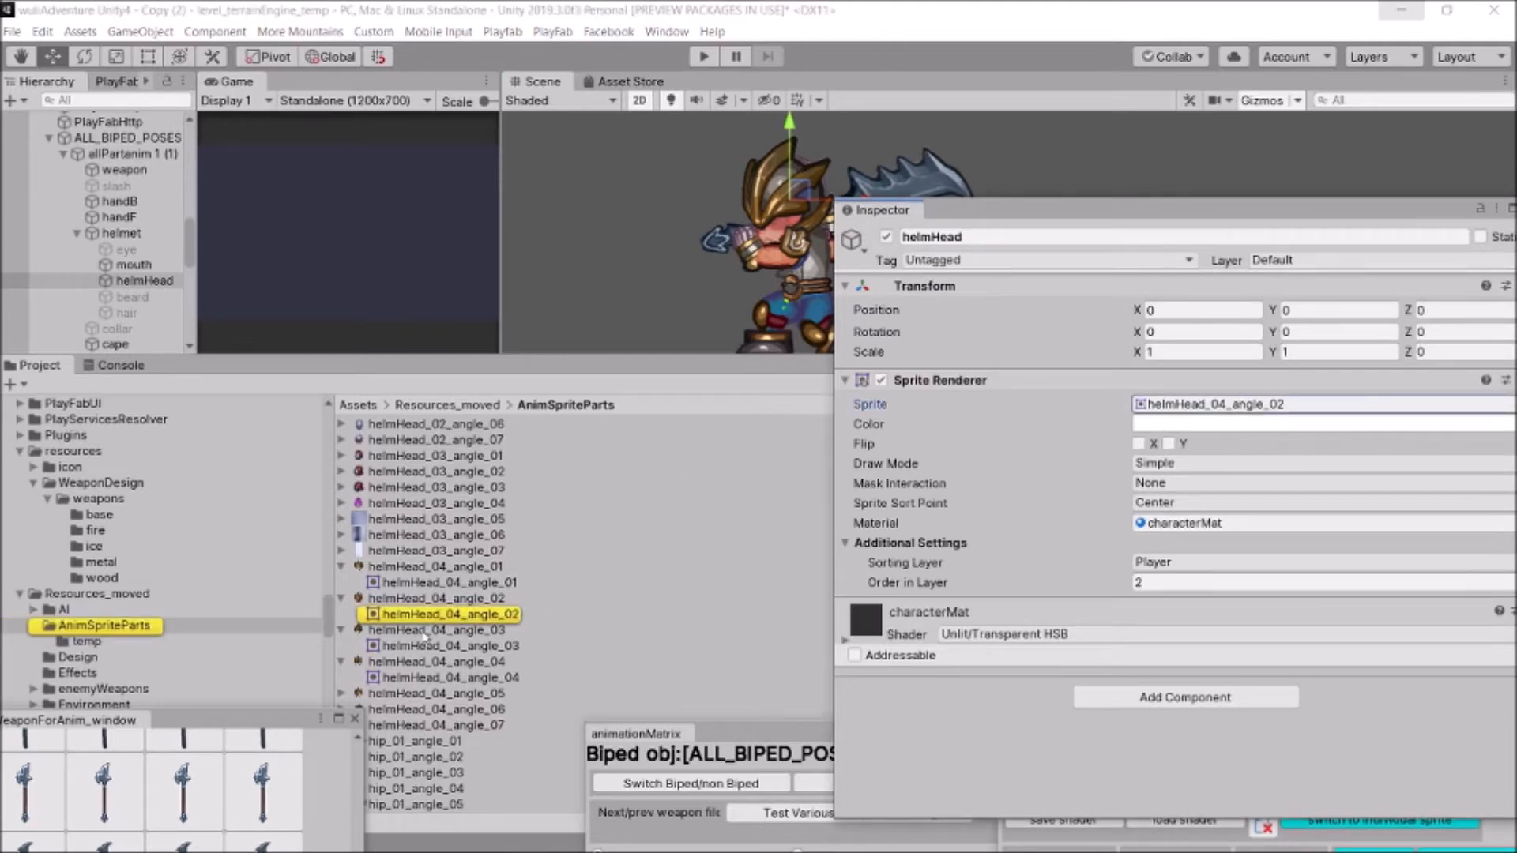
Open helmHead_04_angle_02 in Photoshop, hide the face on Layer 1, and save the file before returning to Unity
drag(541, 597, 581, 278)
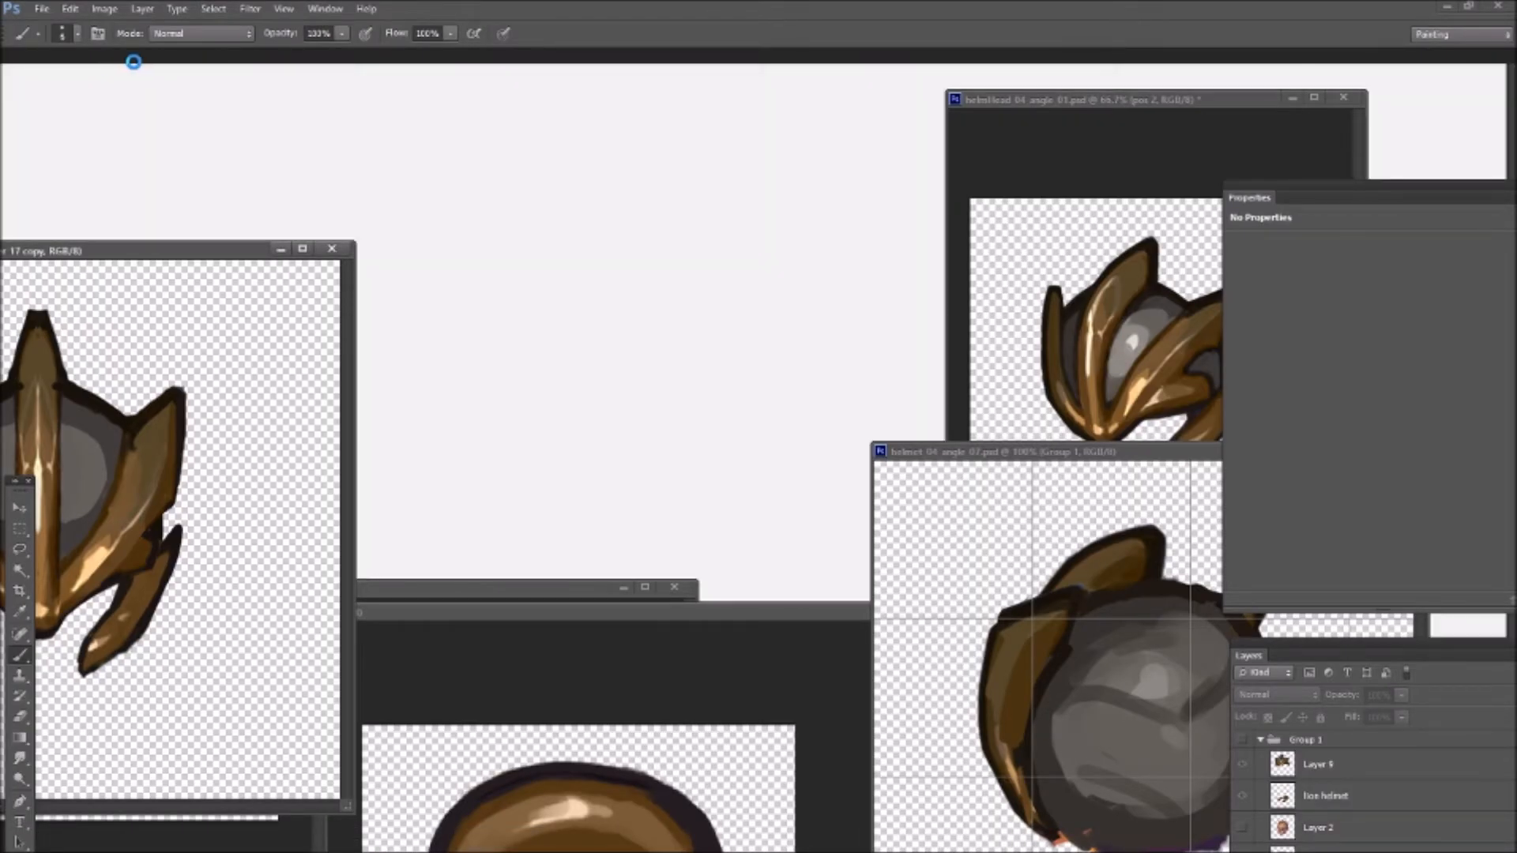
drag(133, 63, 185, 107)
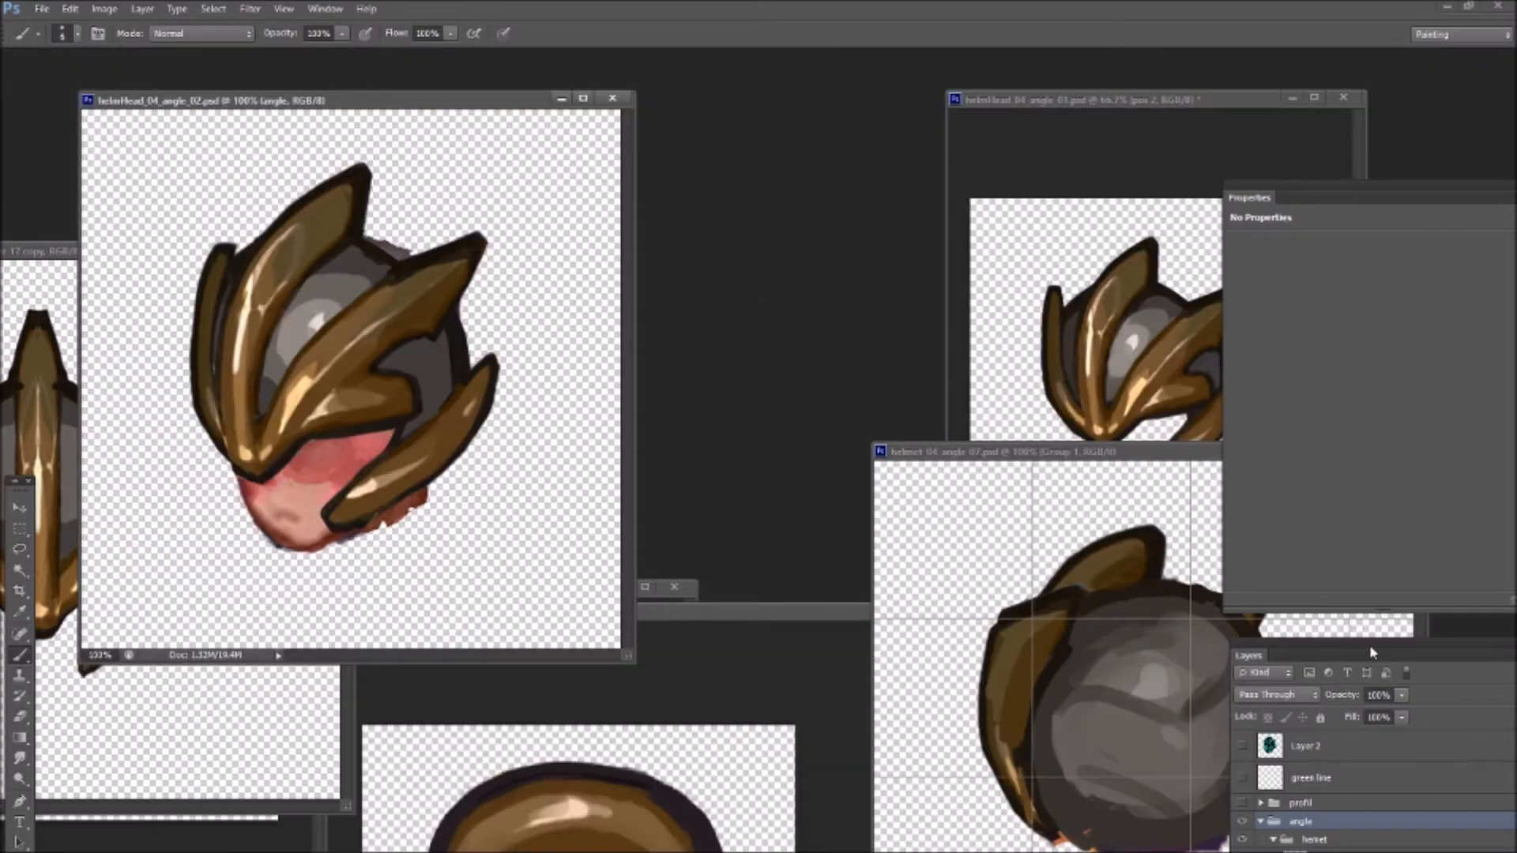
drag(1390, 648, 886, 160)
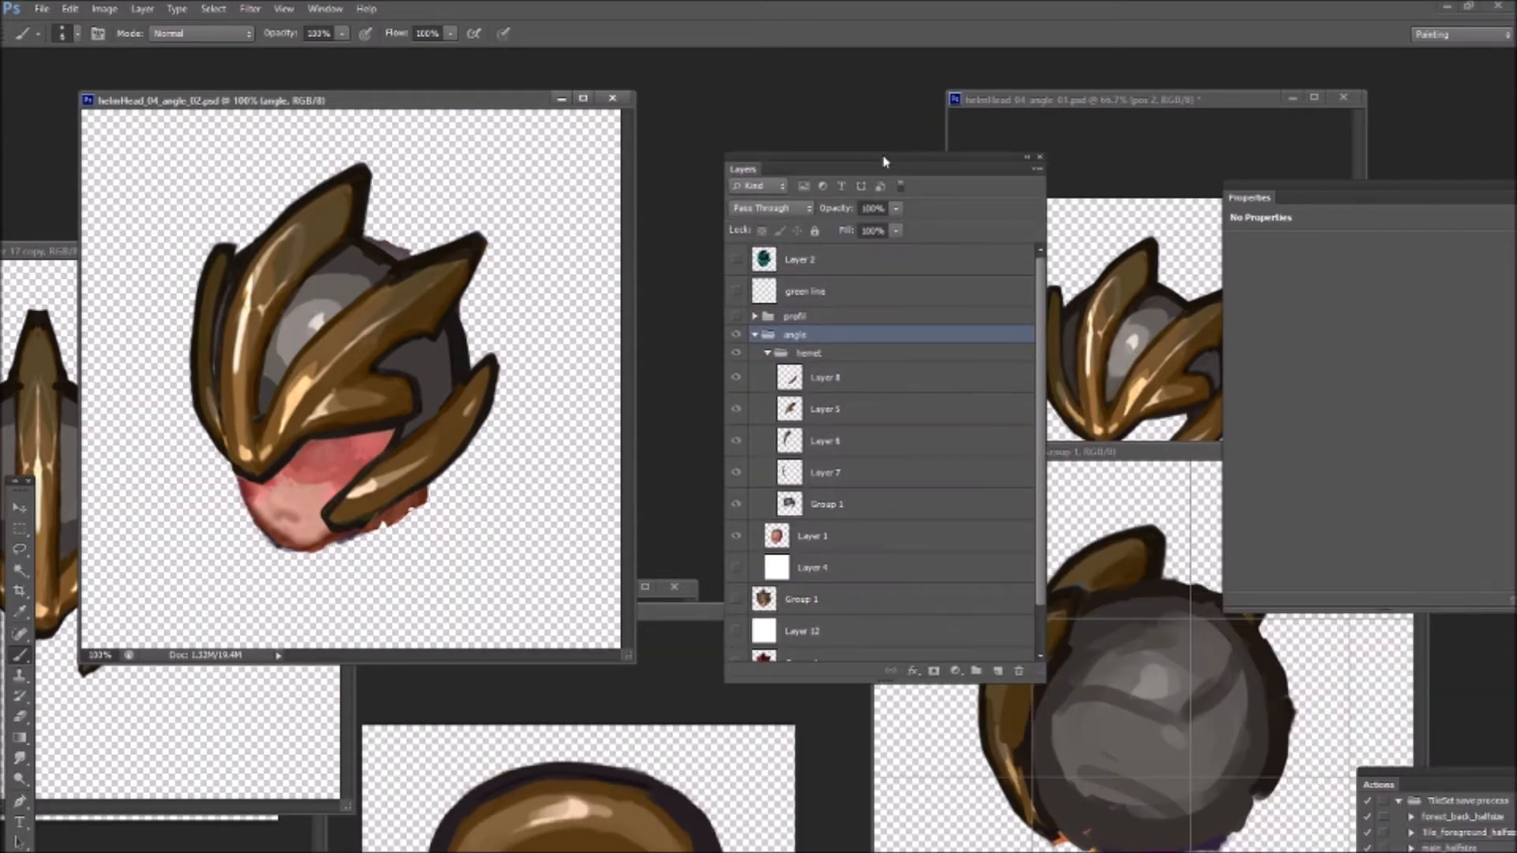
click(738, 490)
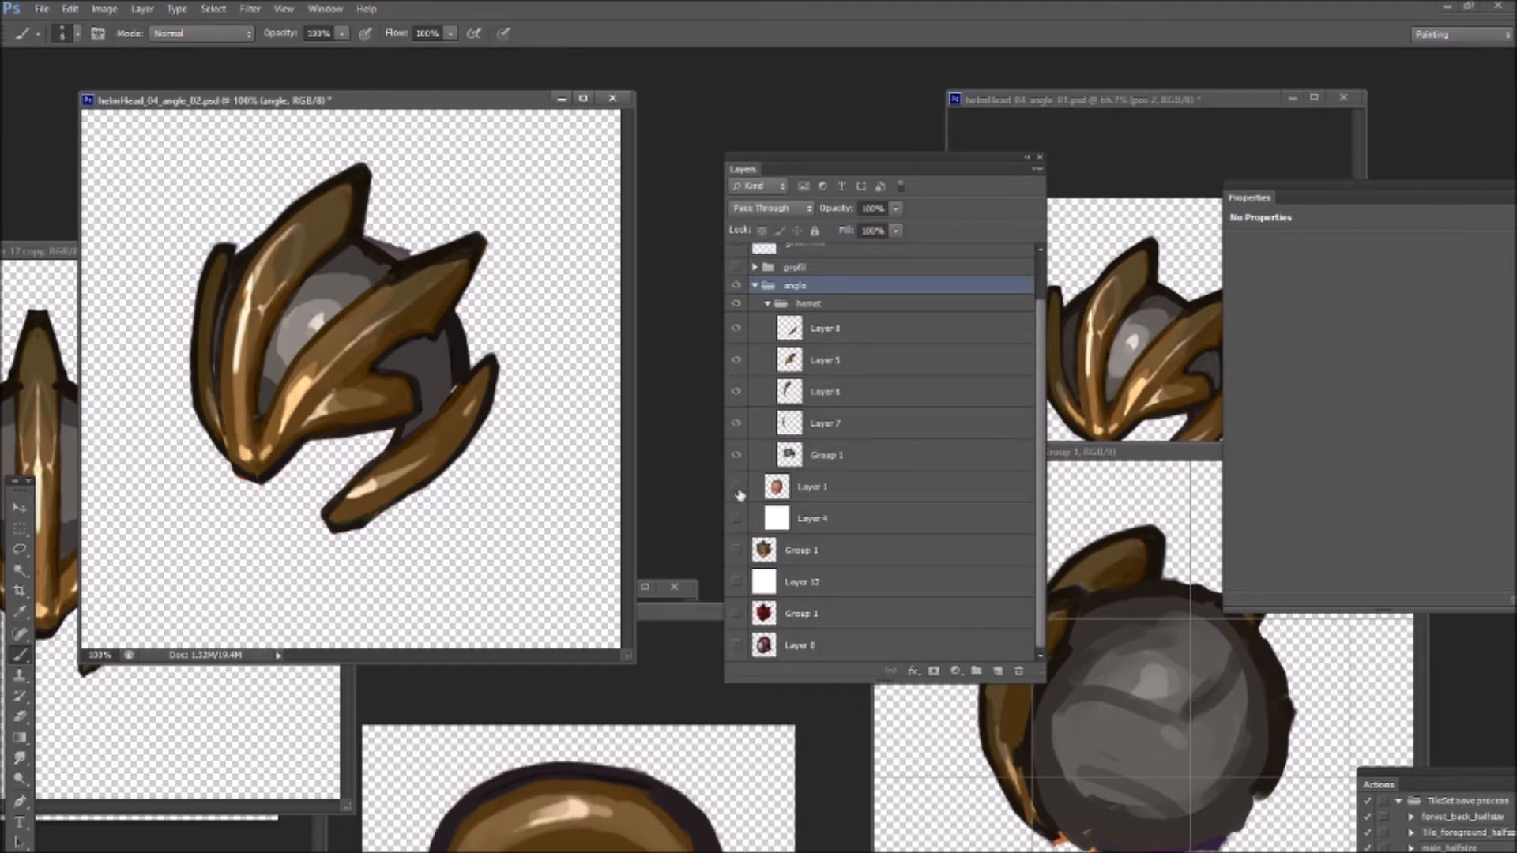
key(ctrl+s)
click(1446, 7)
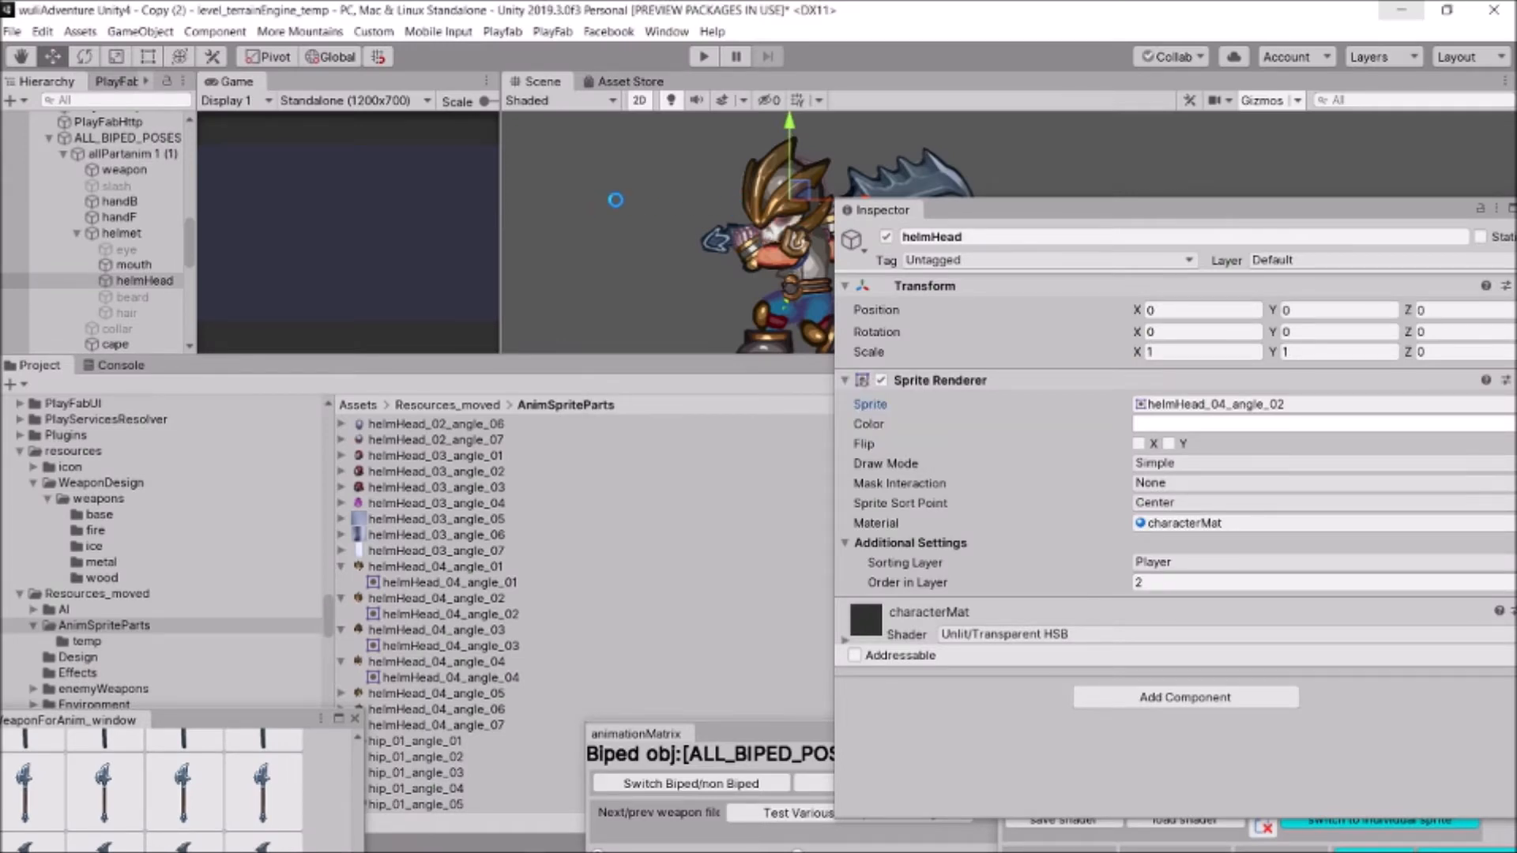
Reposition the character in the scene view and move the Inspector and animationMatrix windows below it
middle_drag(758, 234, 692, 228)
drag(1091, 212, 1192, 501)
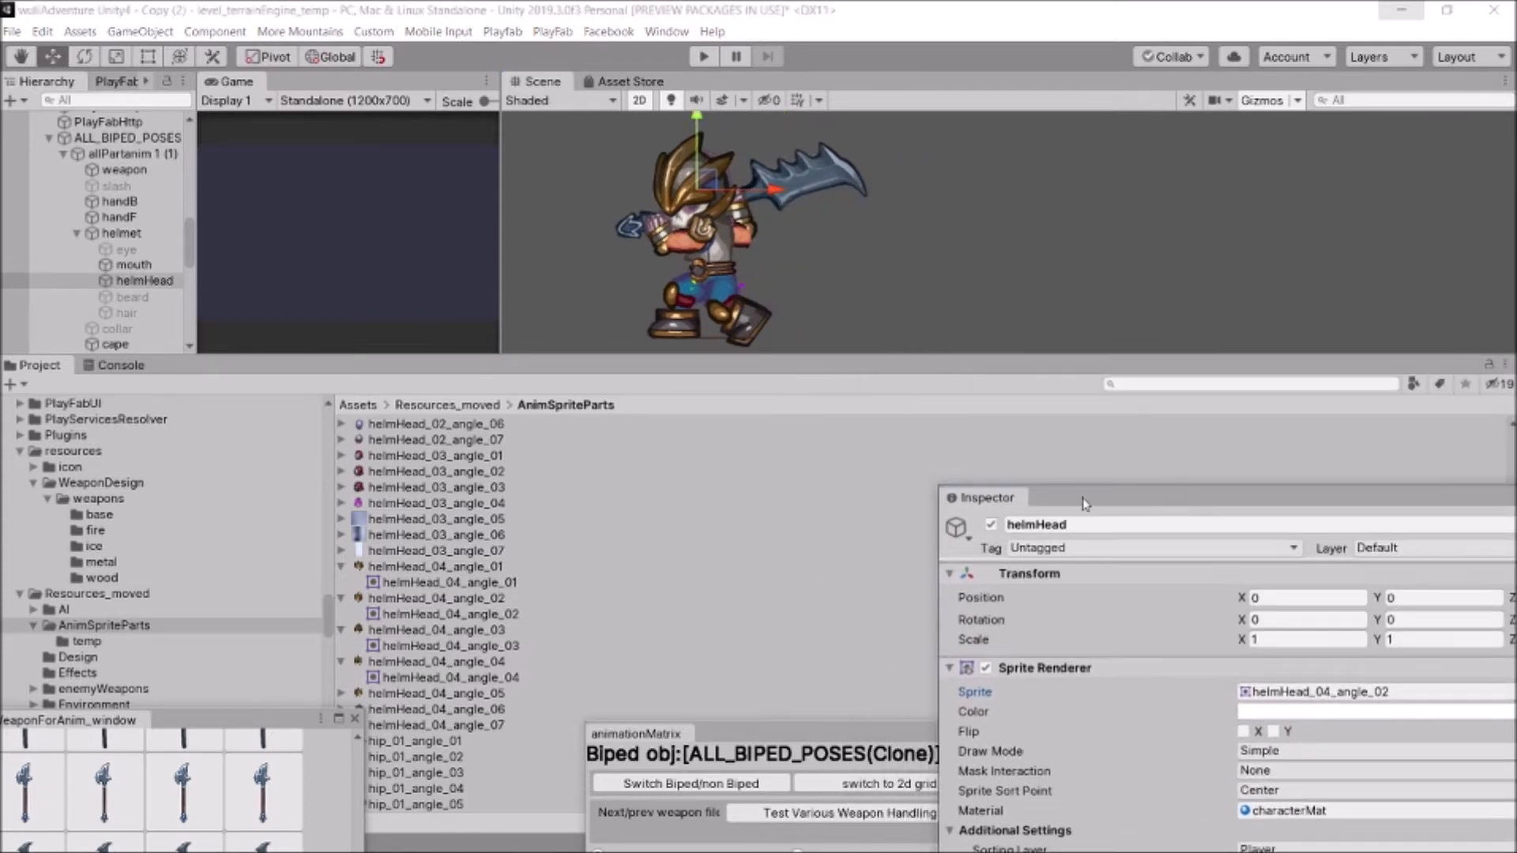
drag(844, 736, 688, 737)
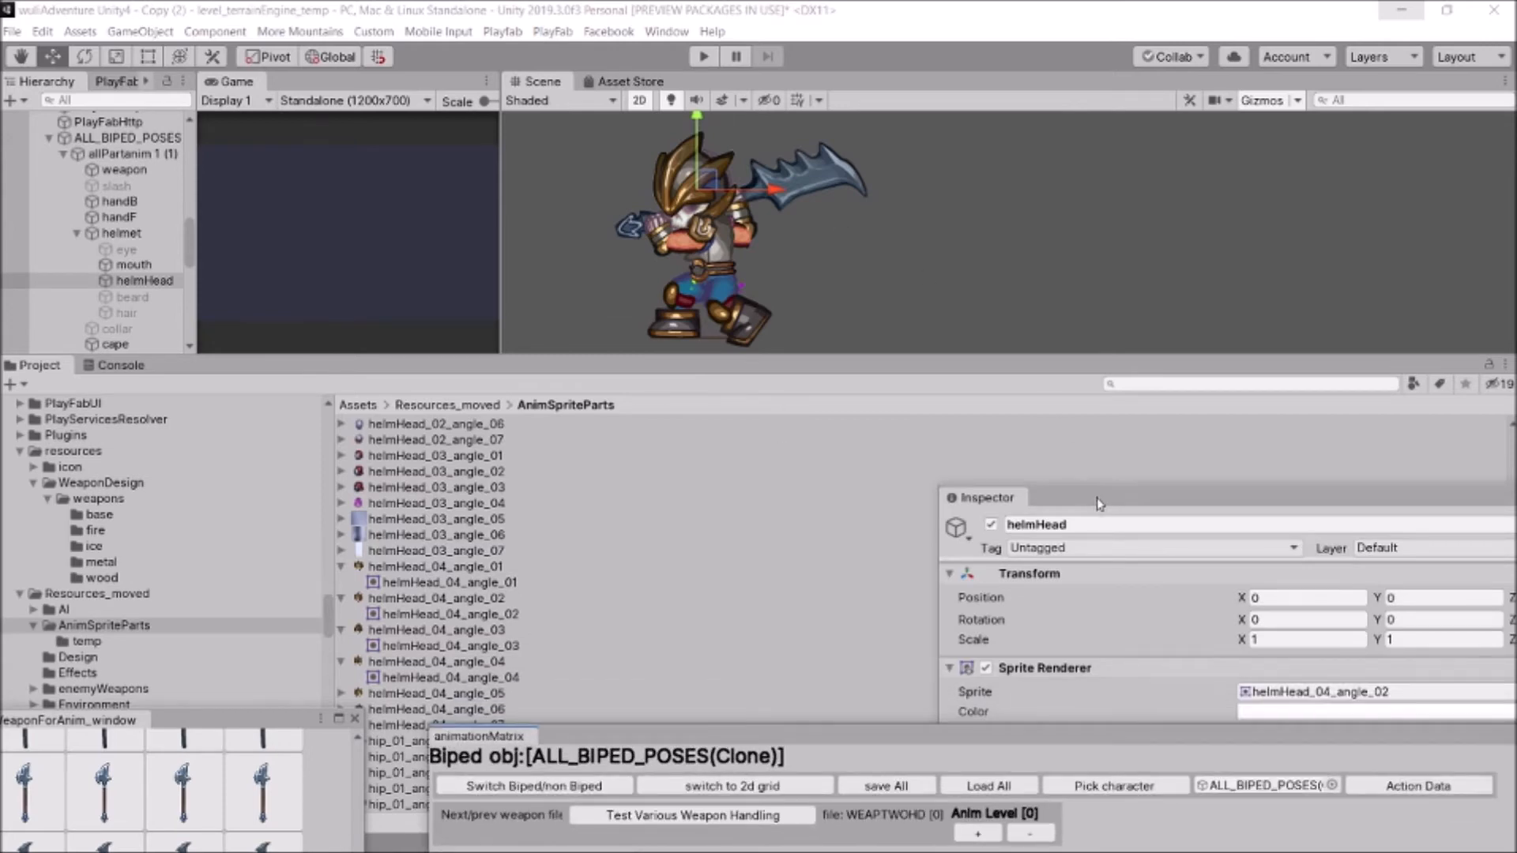
drag(1100, 504, 1158, 733)
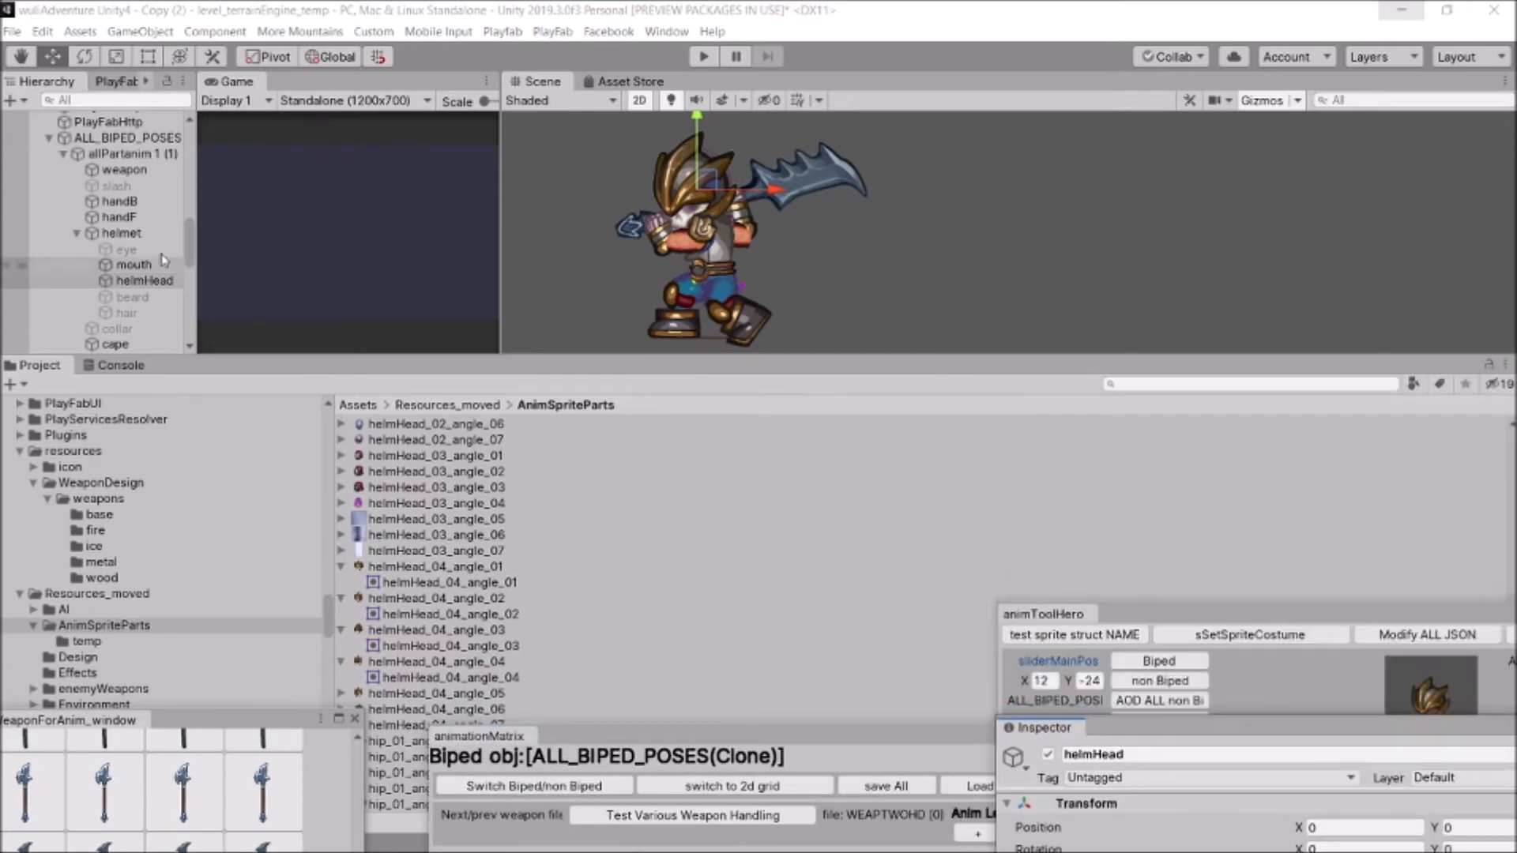
Select ALL_BIPED_POSES(Clone) and show its Custom editor of body parts in the Inspector beside the character
click(127, 139)
drag(1190, 605, 1056, 117)
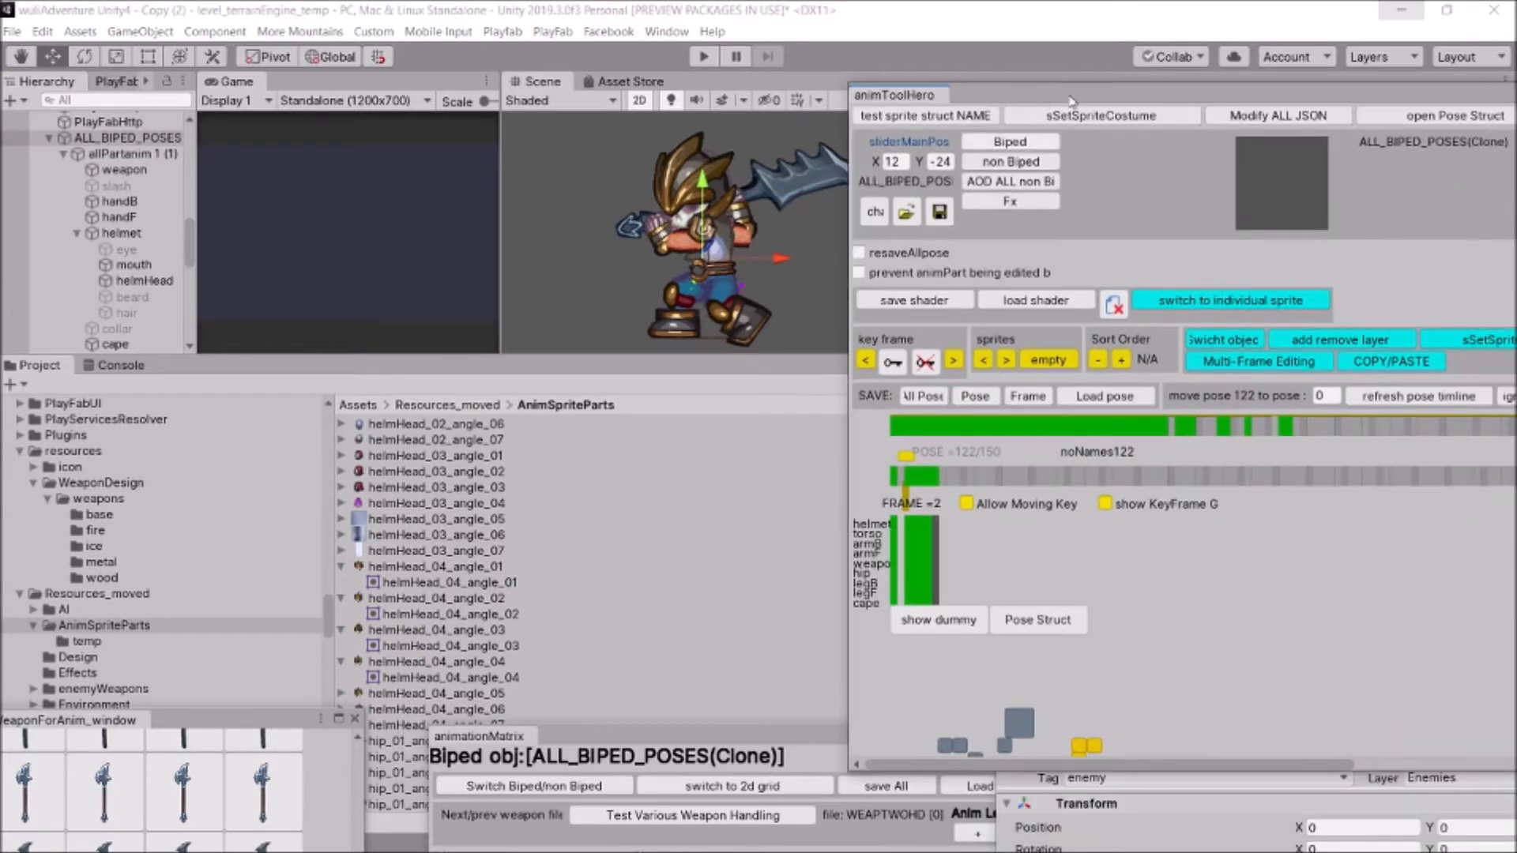
click(1181, 117)
drag(1201, 101, 1436, 607)
click(1029, 717)
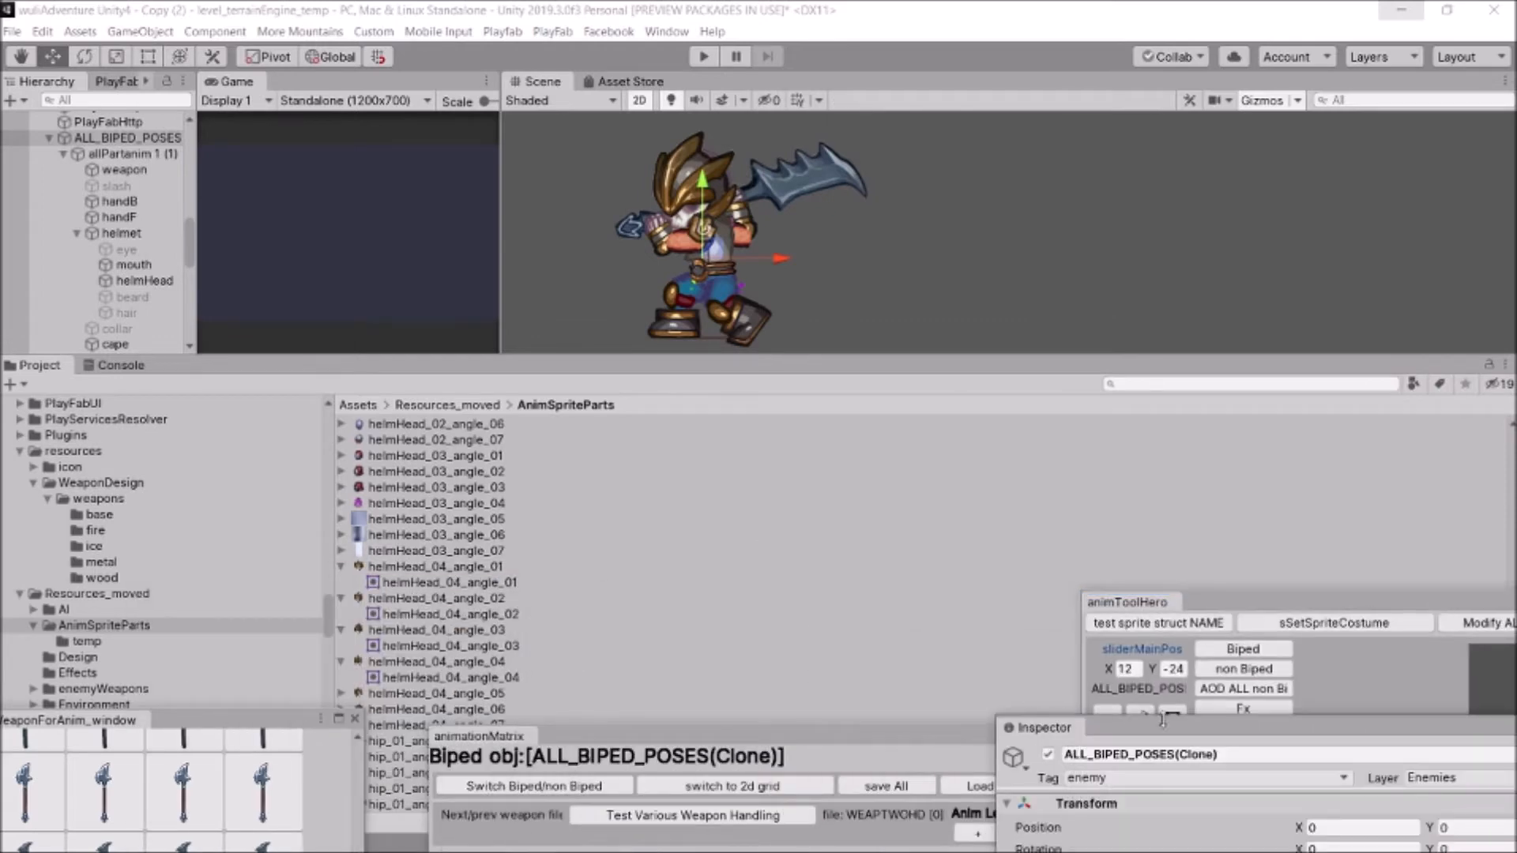
drag(1169, 737, 1055, 196)
scroll(1149, 433, down, 8)
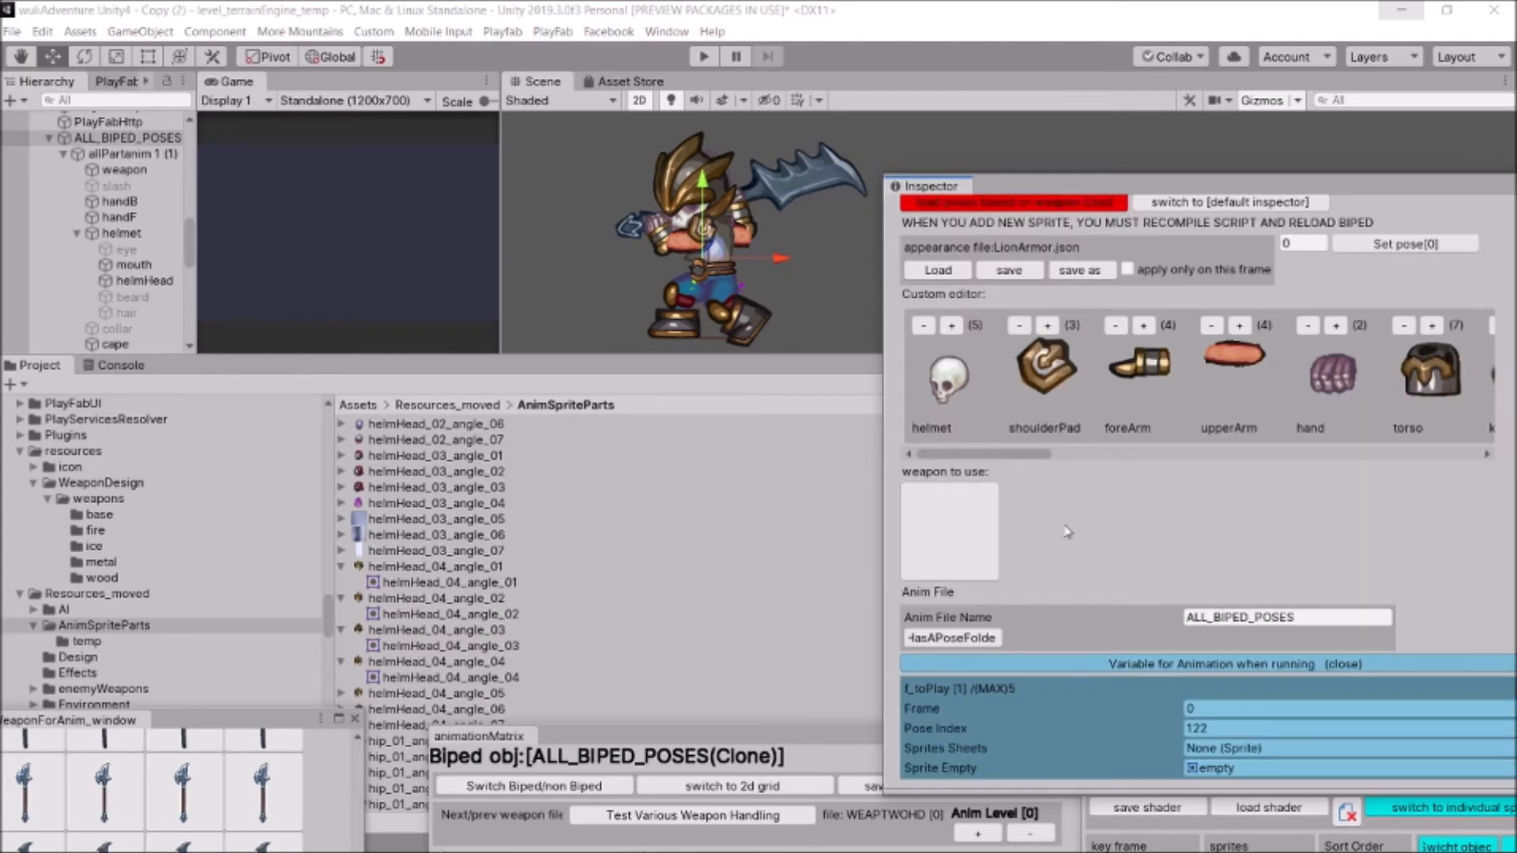
Change the bootTop and foot parts to the red boot, variant 1, in the Custom editor
drag(1025, 454, 1216, 450)
click(751, 218)
middle_drag(751, 218, 715, 210)
drag(807, 367, 807, 406)
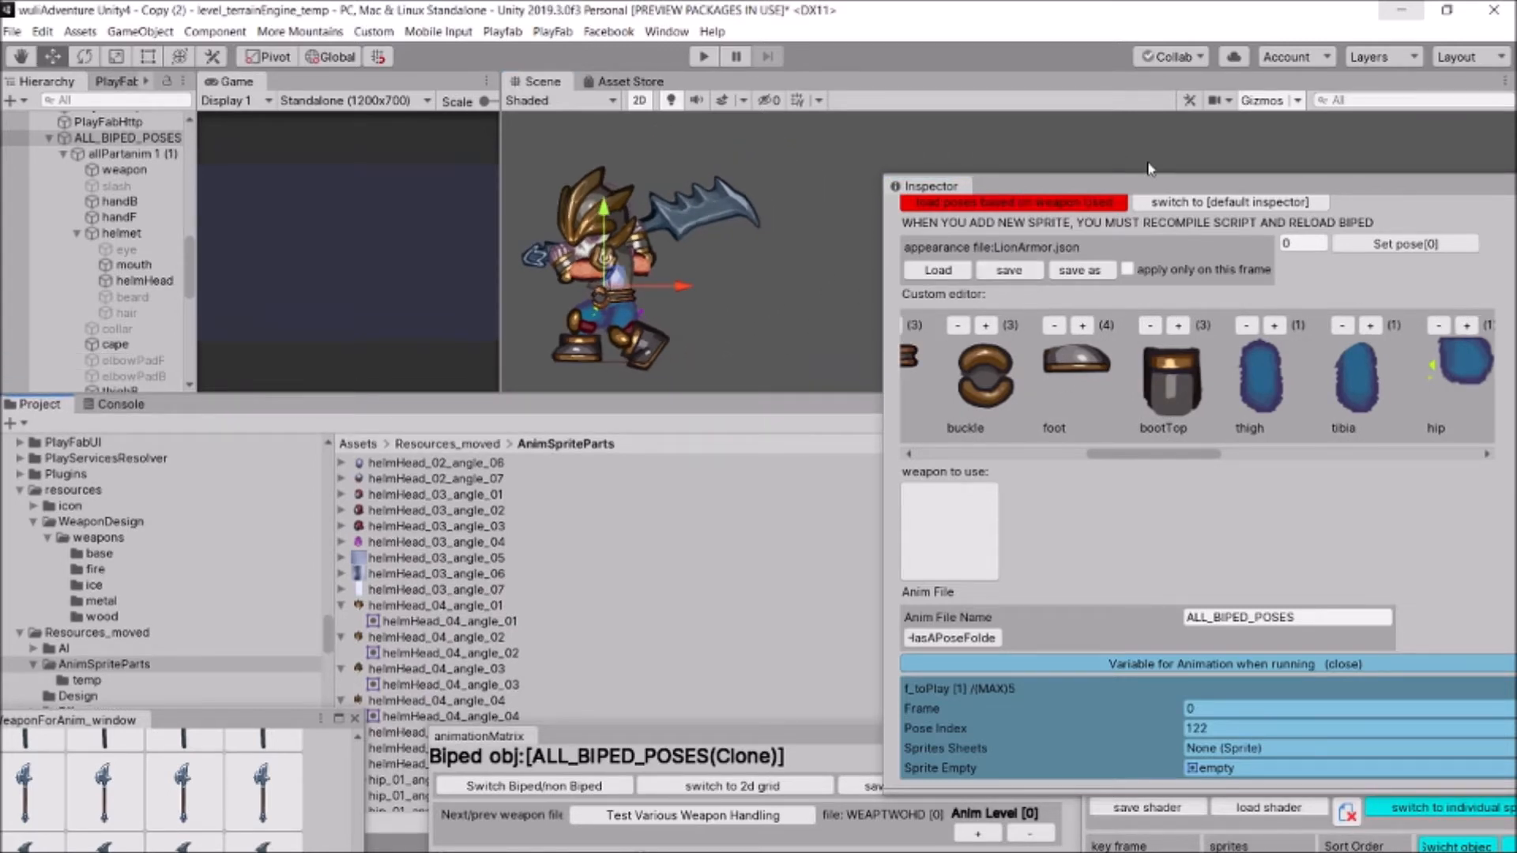
drag(1144, 192, 1159, 171)
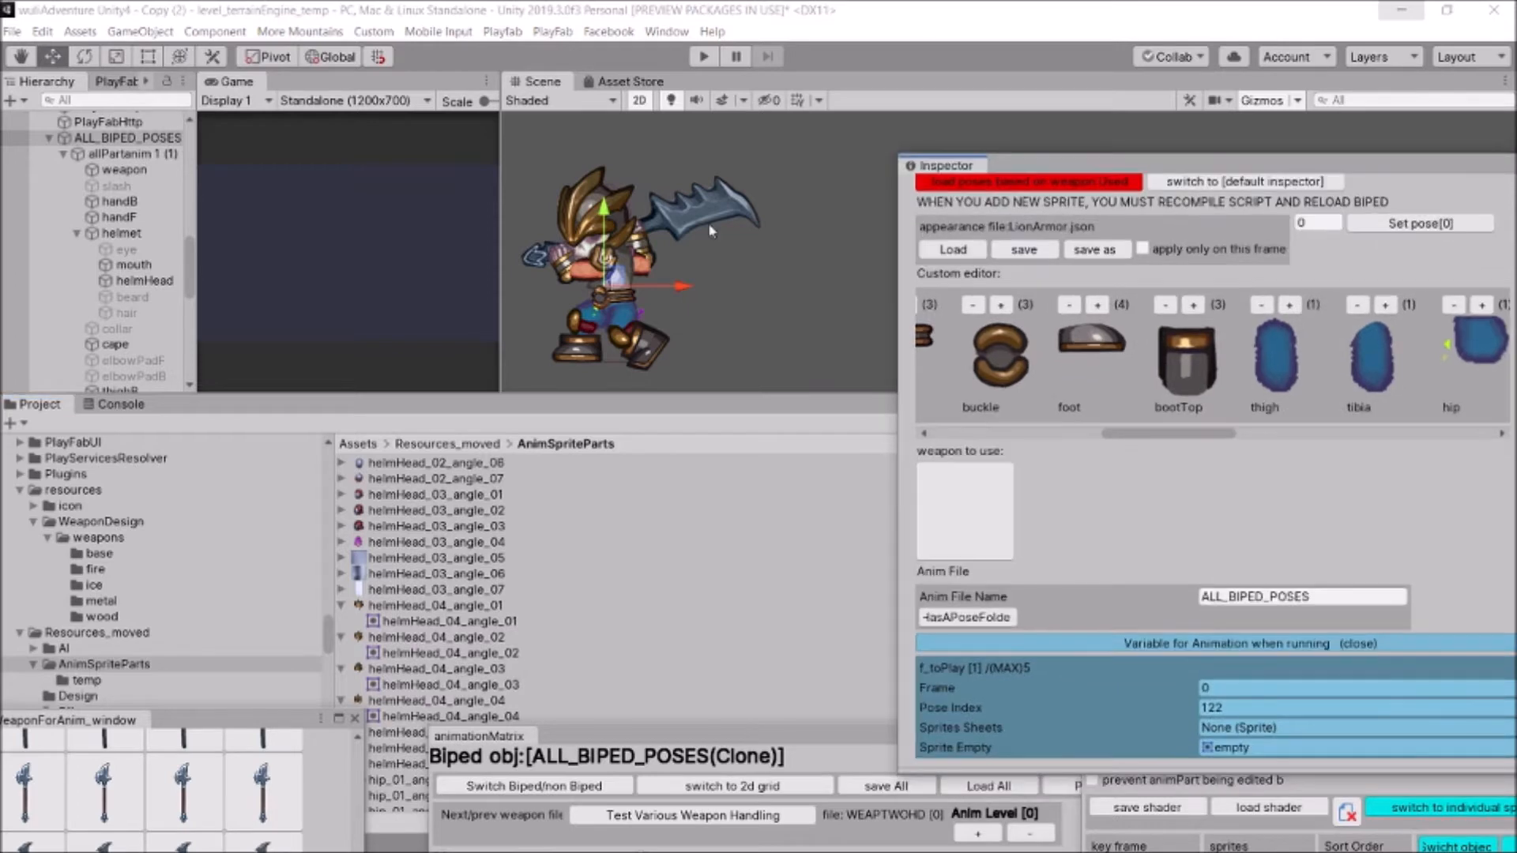
middle_drag(710, 230, 793, 235)
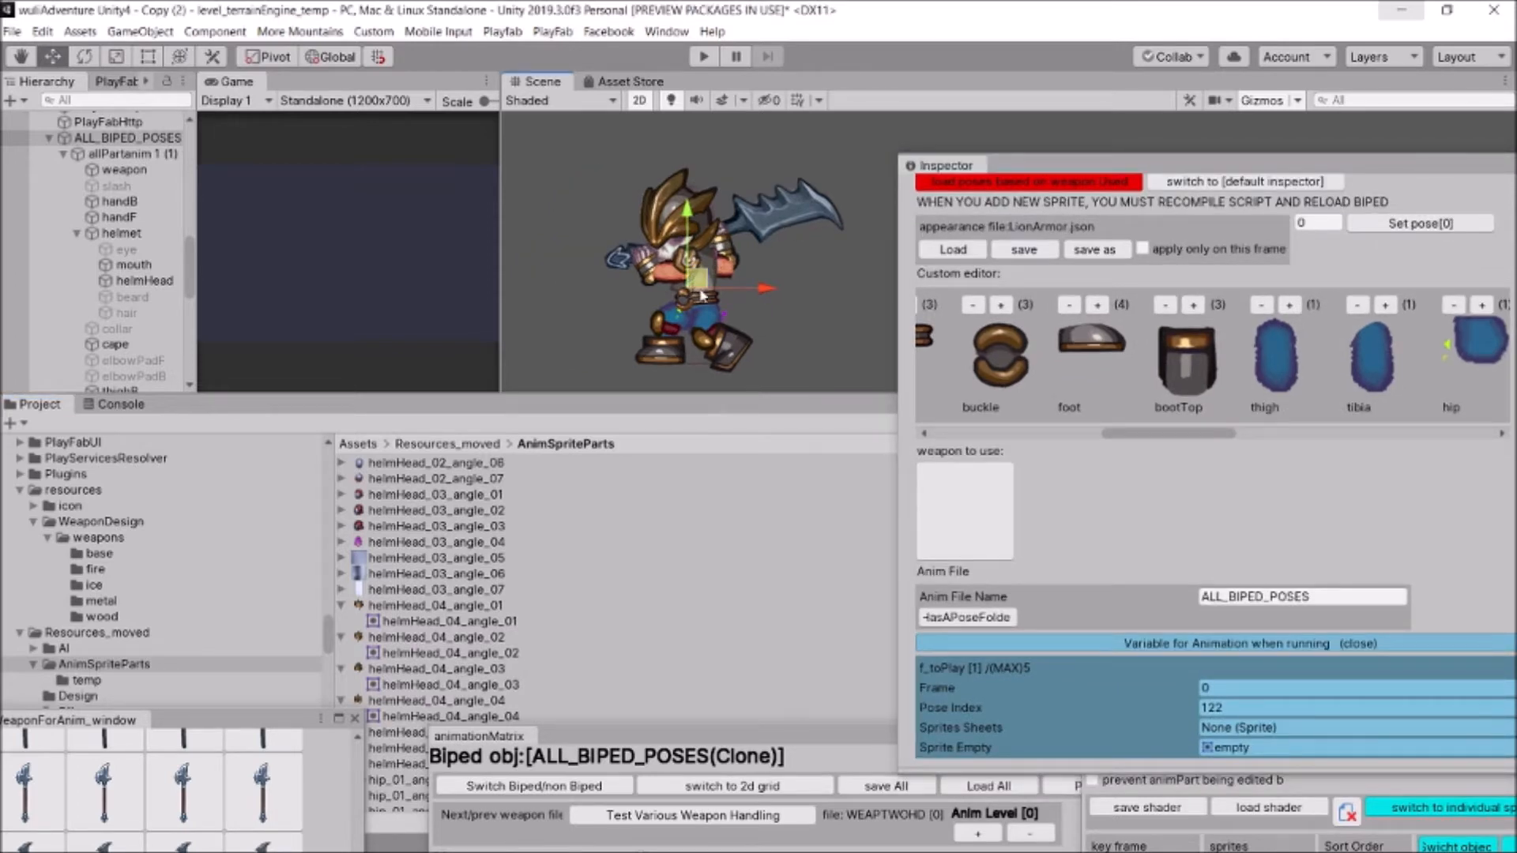
scroll(706, 293, up, 4)
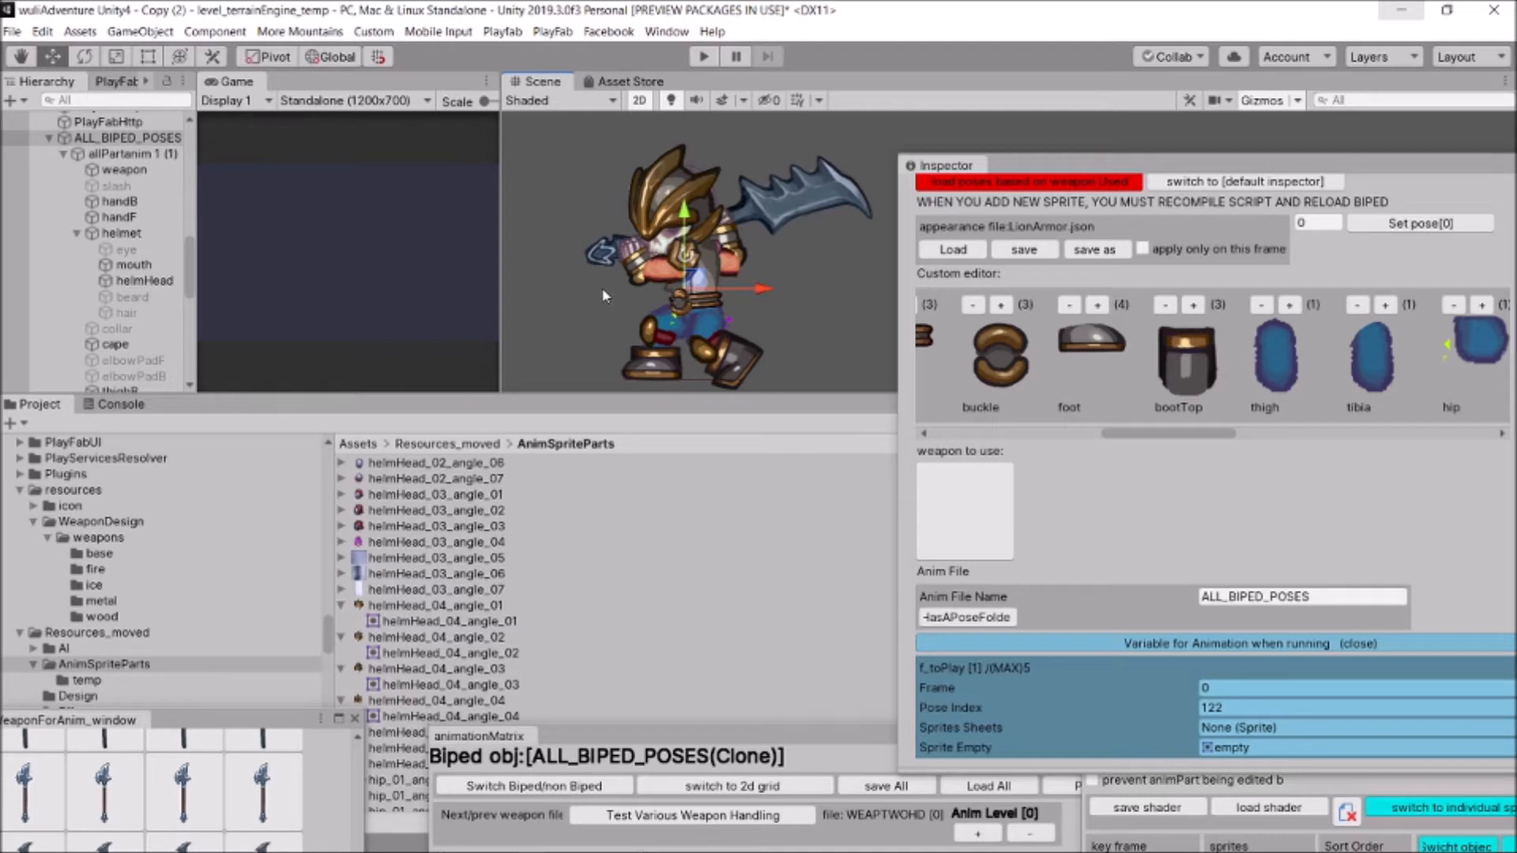
click(1195, 306)
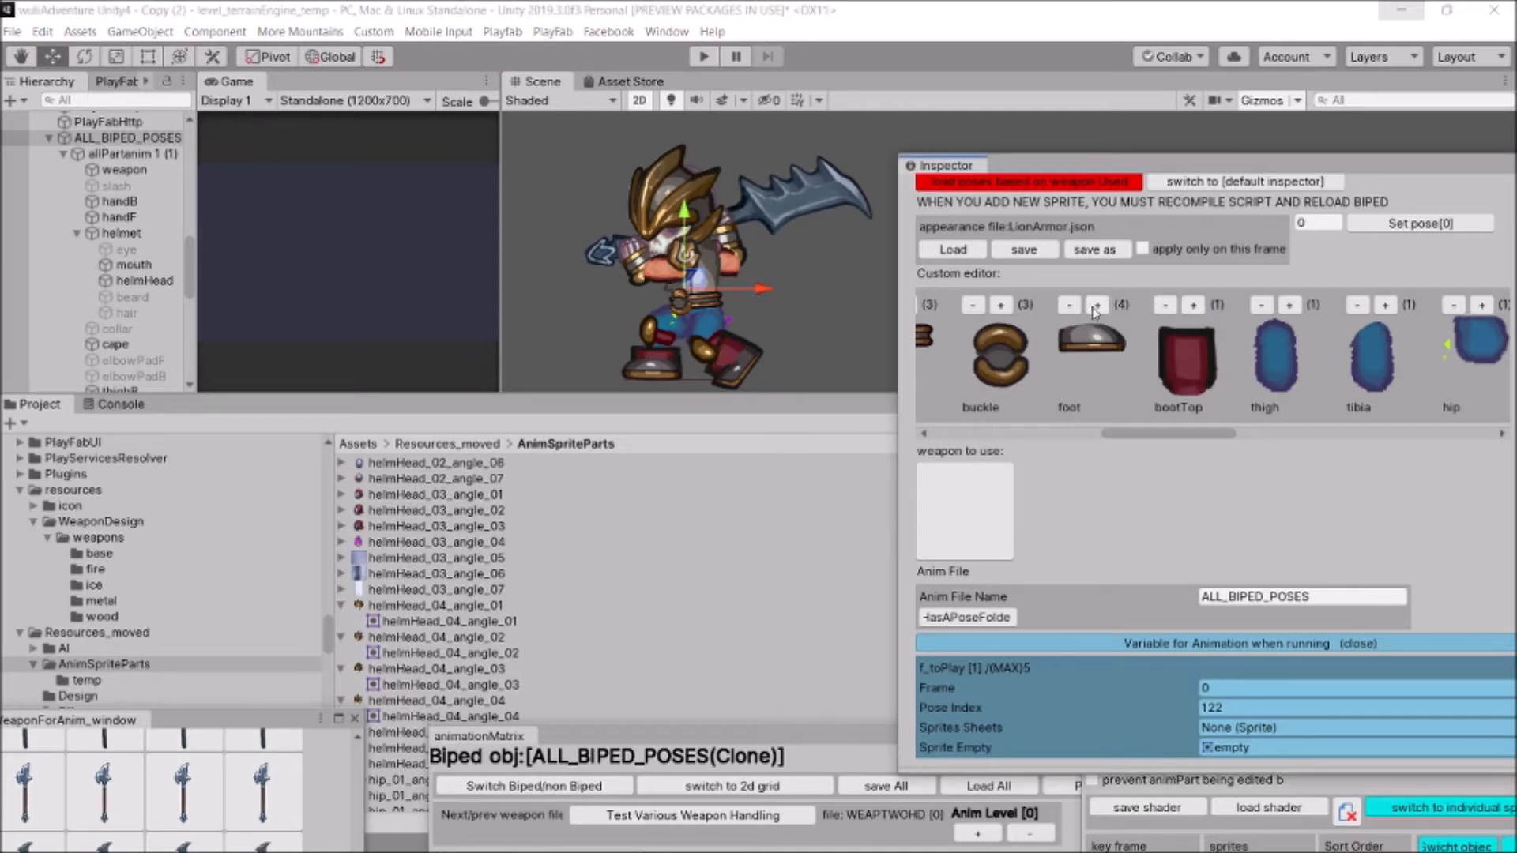
click(1097, 306)
Show the animationMatrix window below the character, moving the Inspector out of the way
drag(1069, 172, 1228, 180)
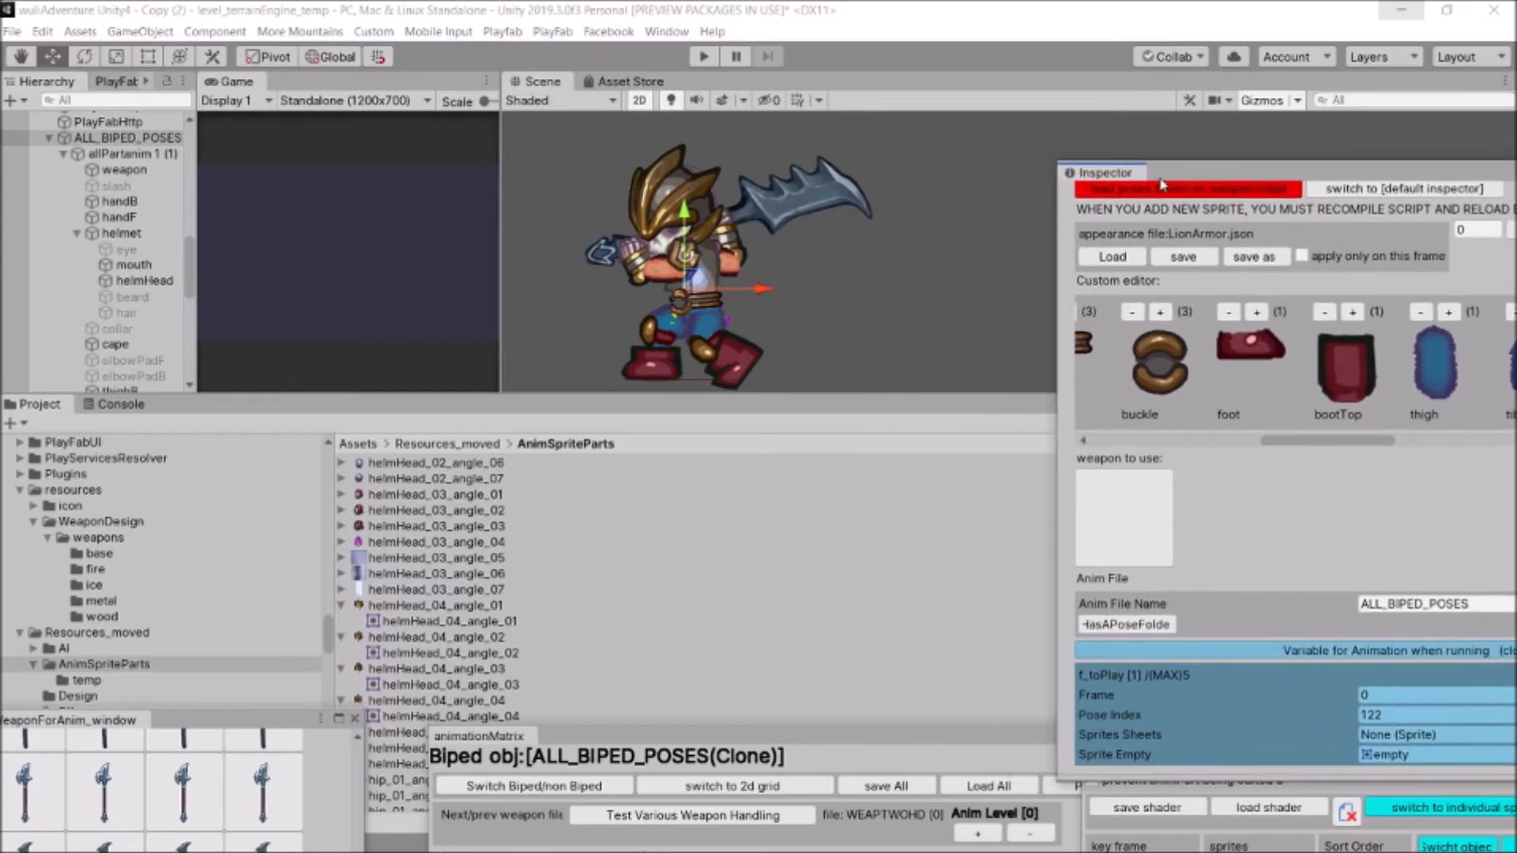
scroll(880, 290, down, 2)
drag(863, 749, 840, 386)
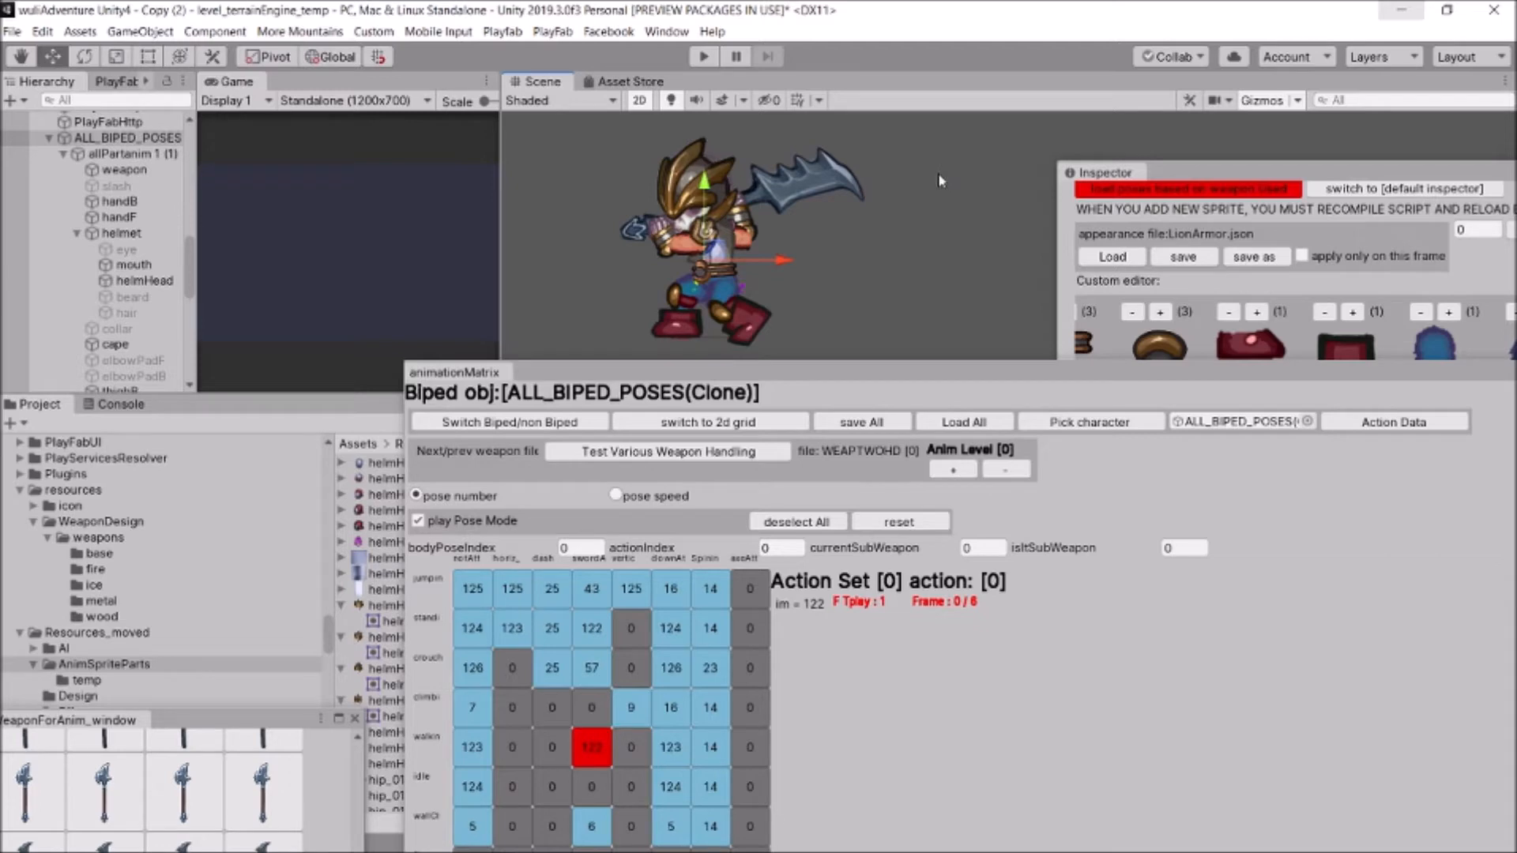
drag(1214, 182, 1142, 475)
drag(727, 375, 598, 504)
Show the Console log and bring the Inspector's Custom editor back beside the character
click(114, 405)
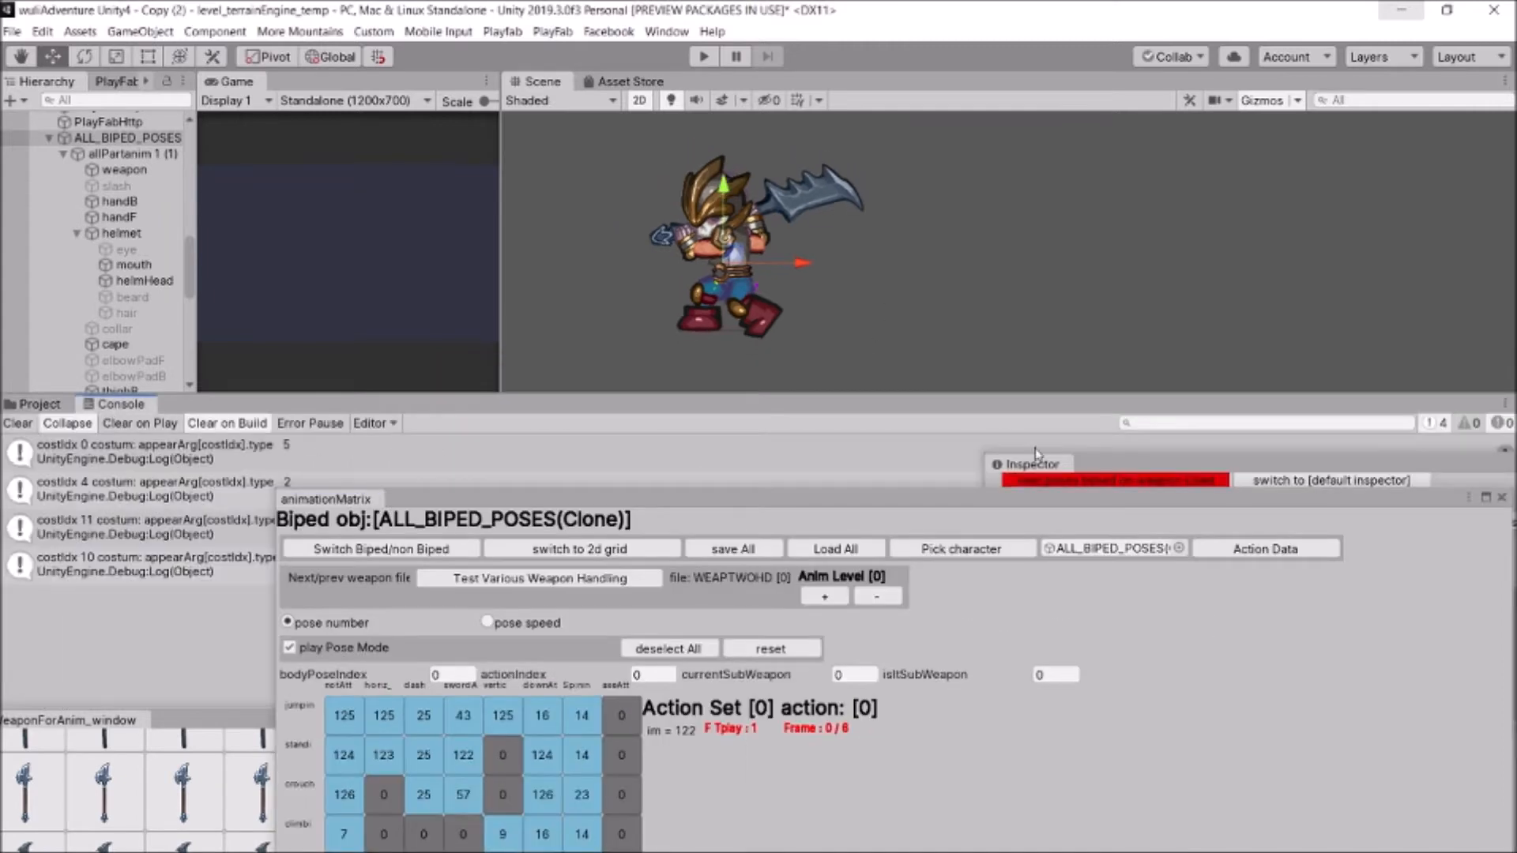
drag(1130, 468, 1088, 169)
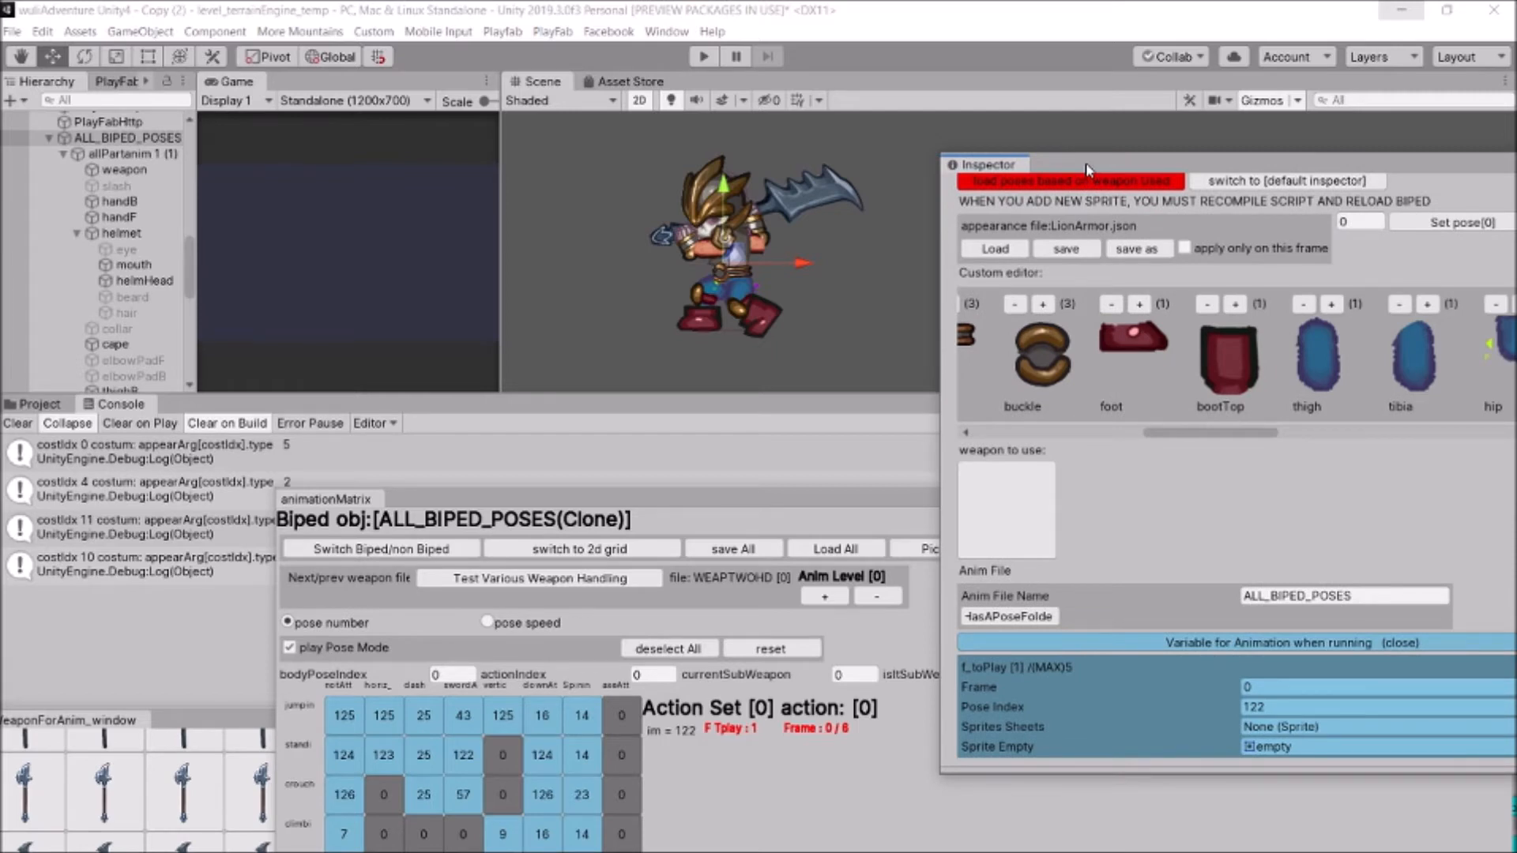
drag(1087, 168, 1132, 219)
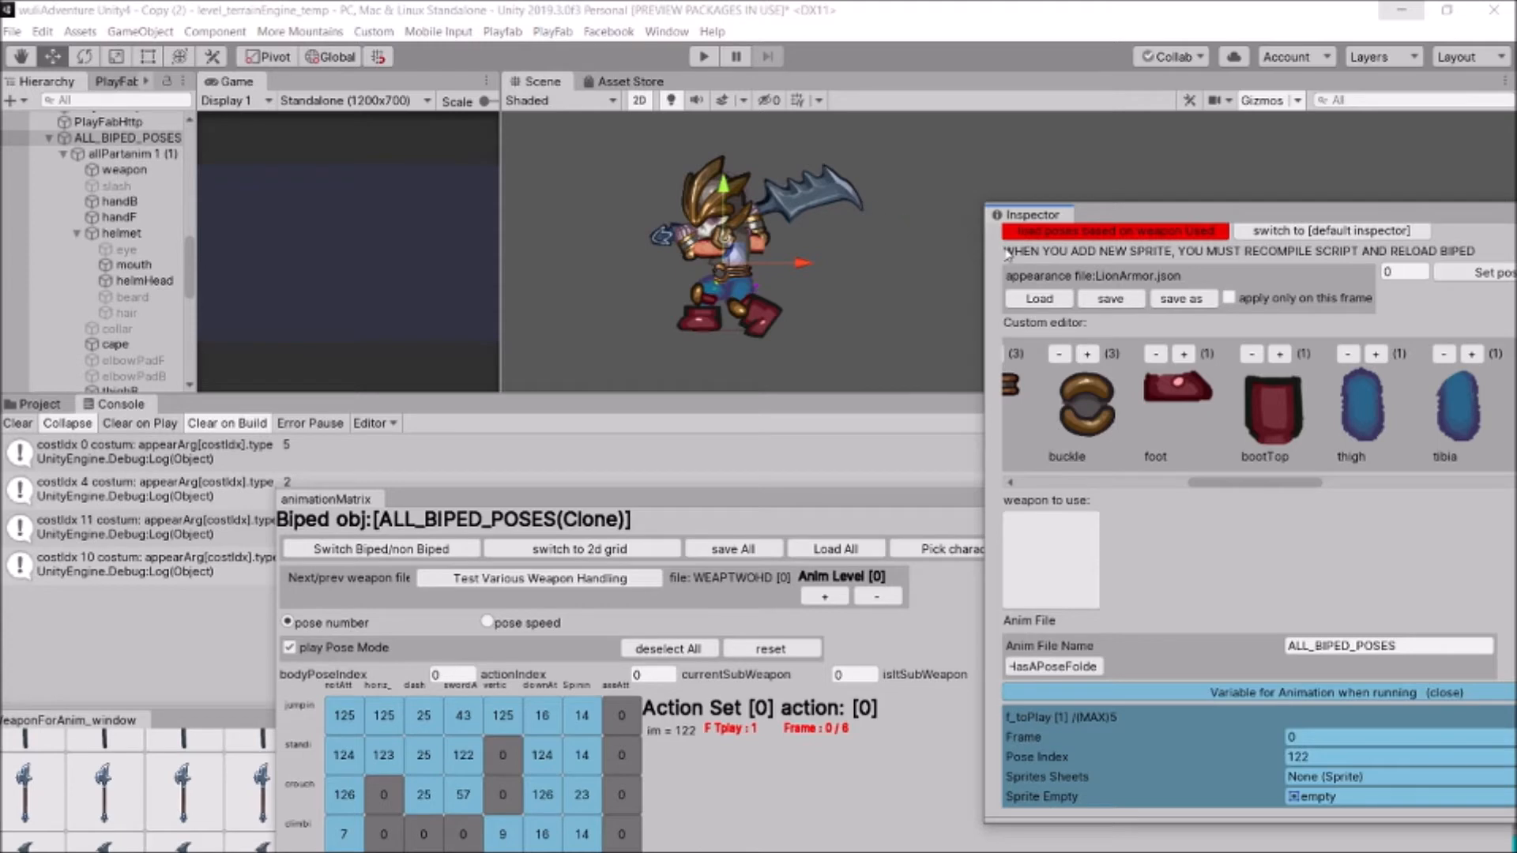
Move the animationMatrix and Inspector windows below the character and show the animToolHero window beside it
drag(749, 507, 922, 743)
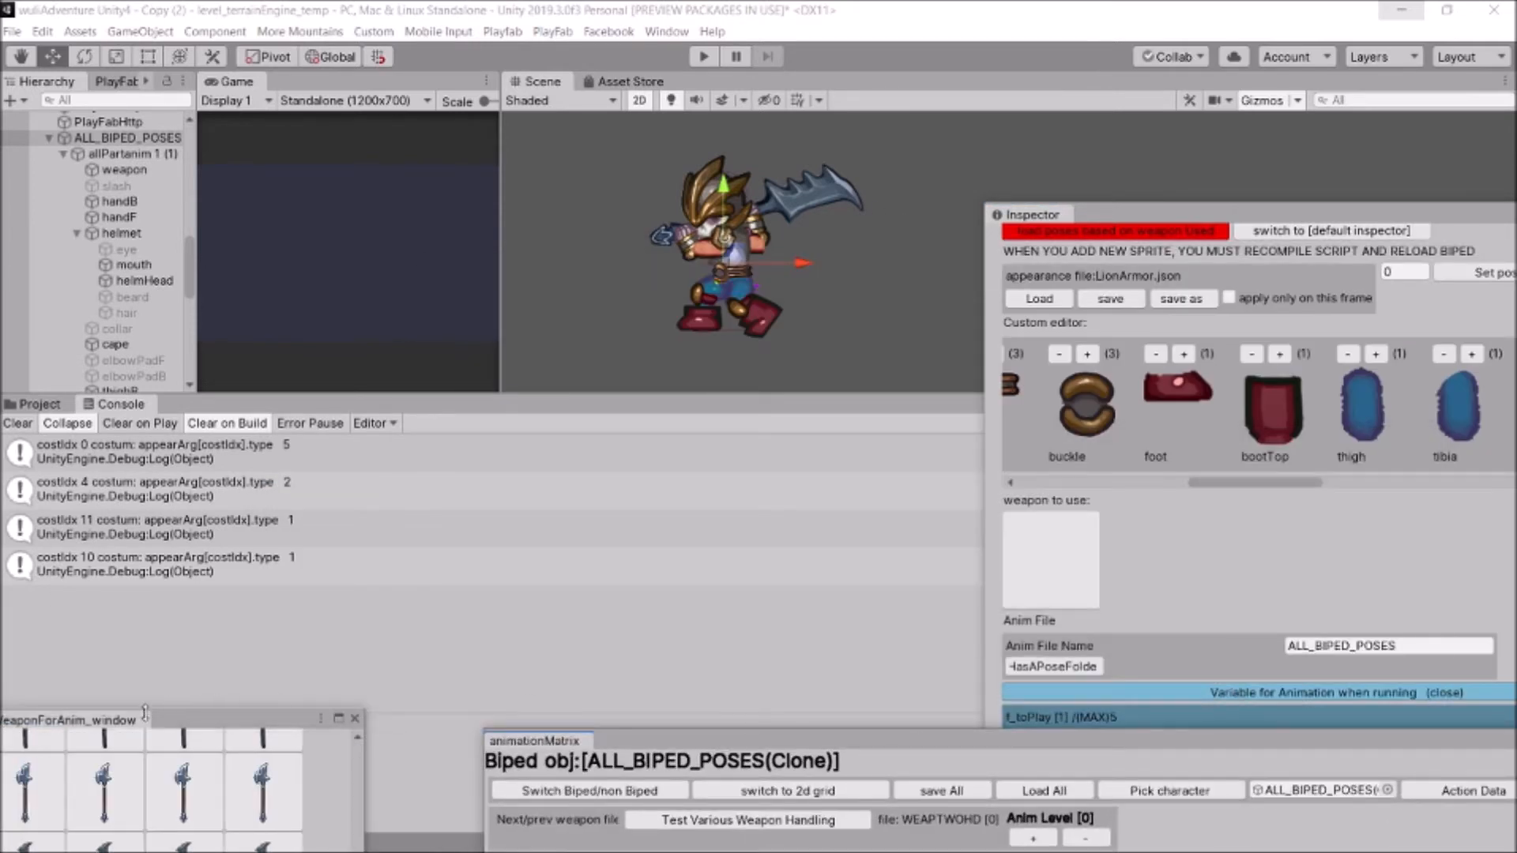
click(1282, 215)
drag(1282, 215, 550, 681)
drag(1223, 606, 1098, 174)
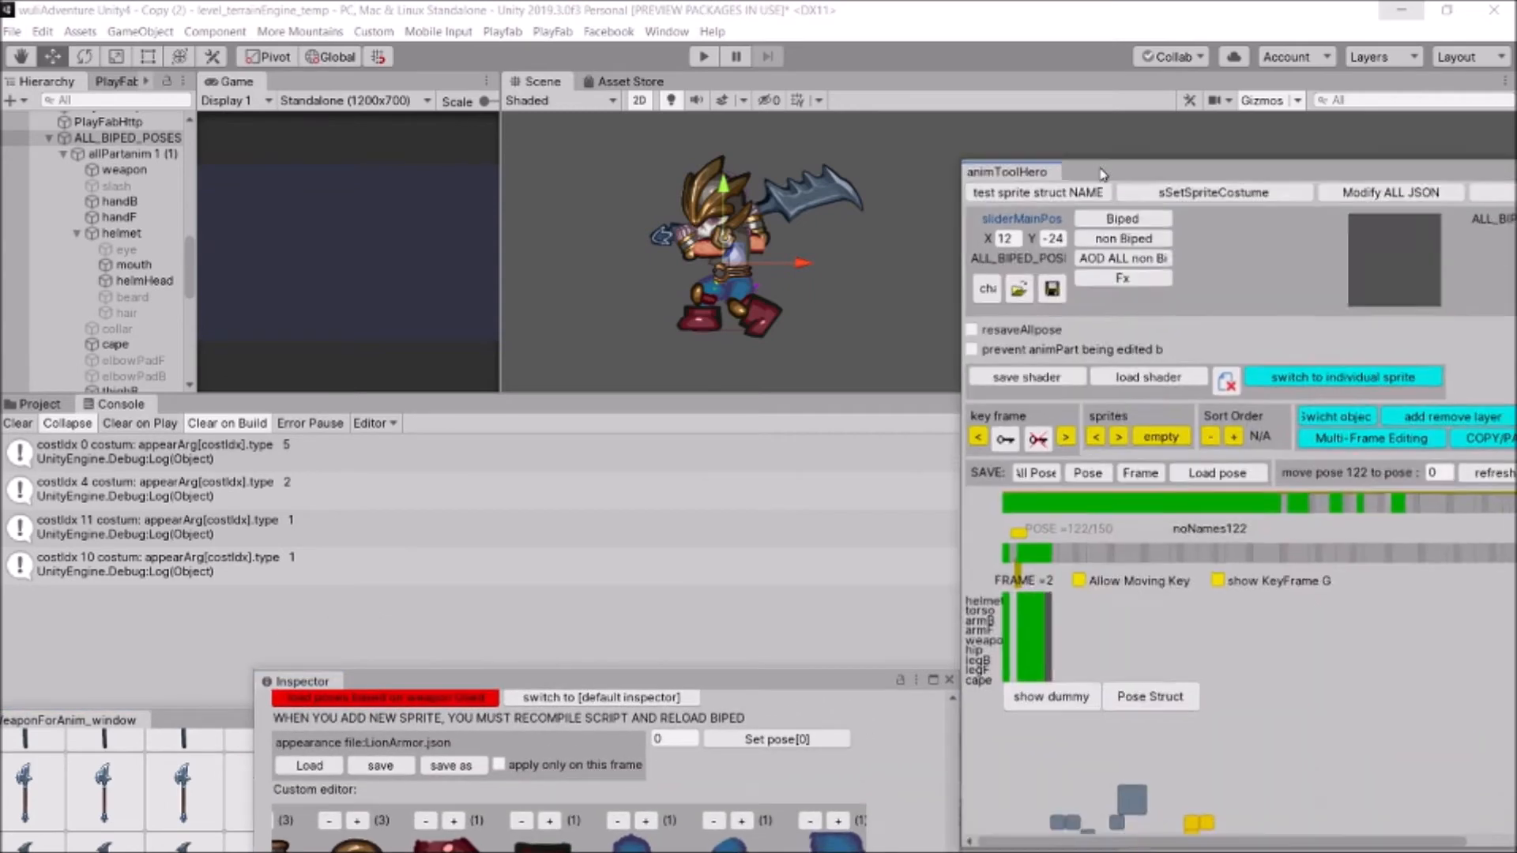
Step forward through the key frames of pose 122 in animToolHero to preview the sword swing
click(1062, 437)
click(1063, 437)
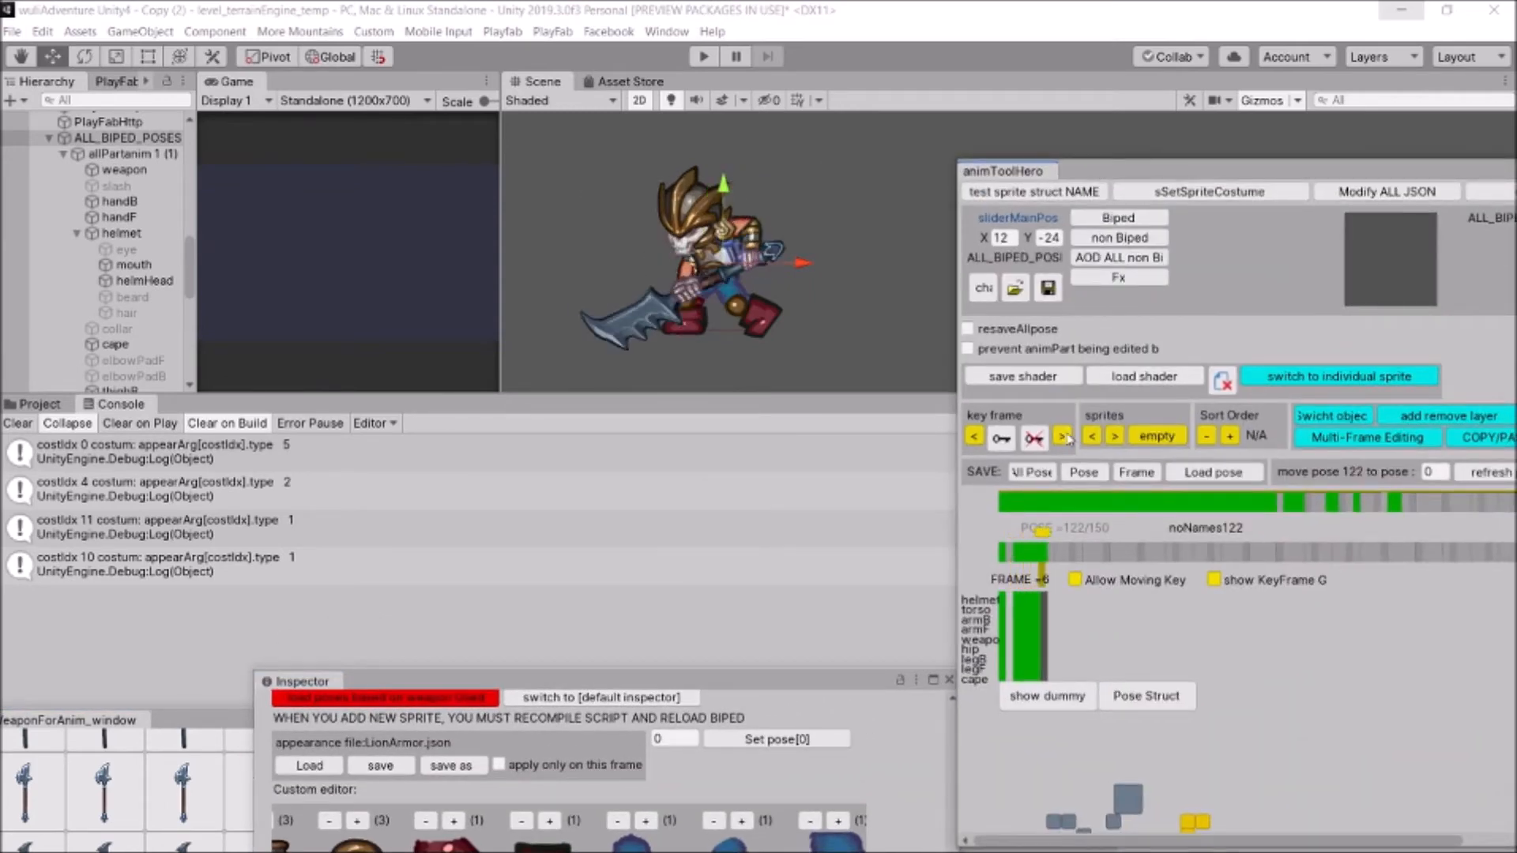
click(1063, 437)
click(1063, 437)
click(1063, 437)
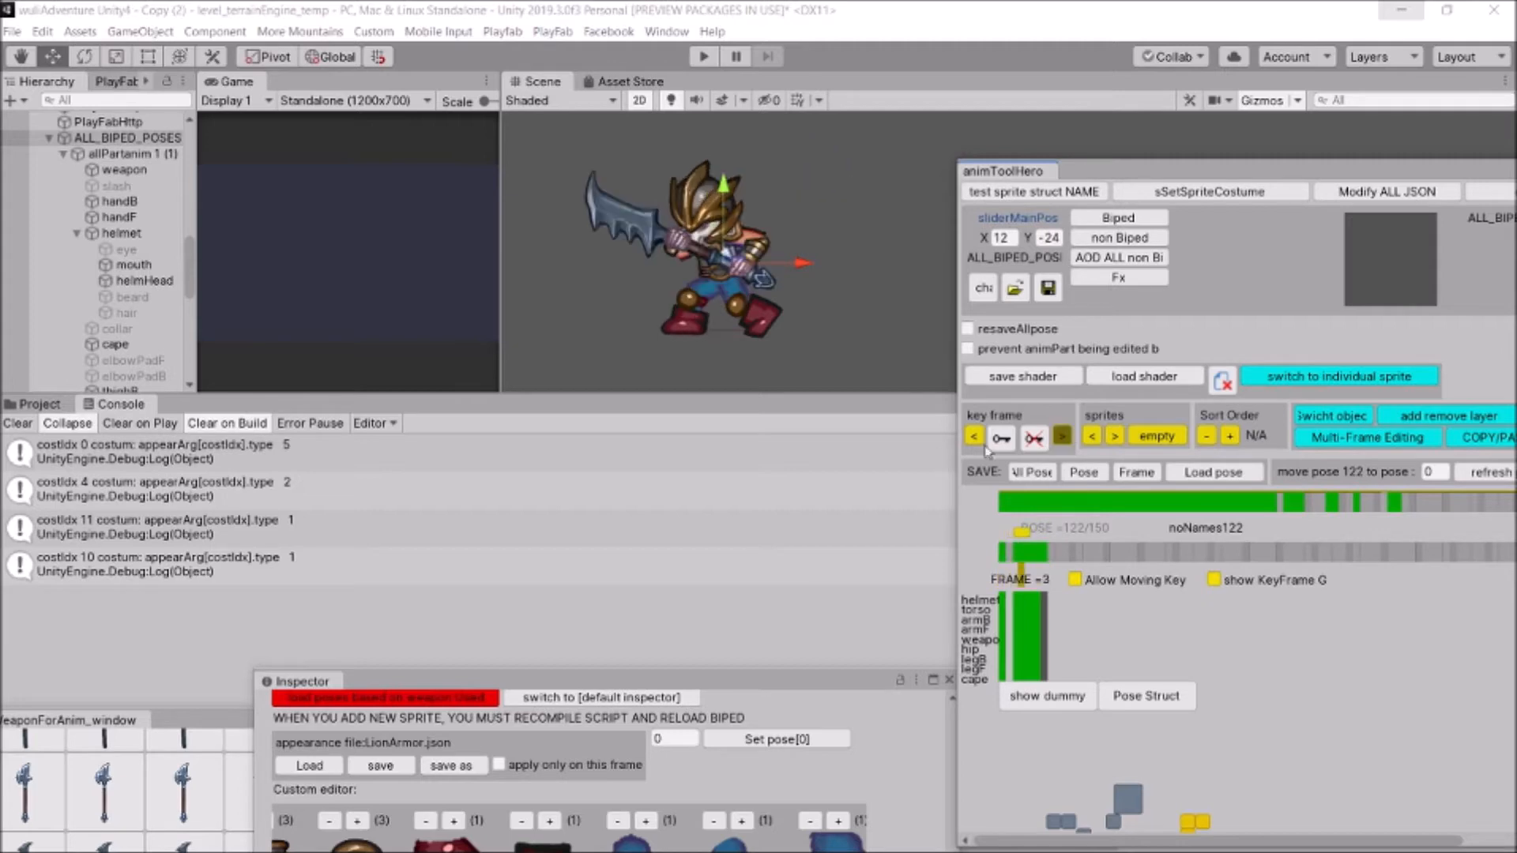
Switch animToolHero to pose 1, walk, and enlarge the Scene view around the character
click(1006, 502)
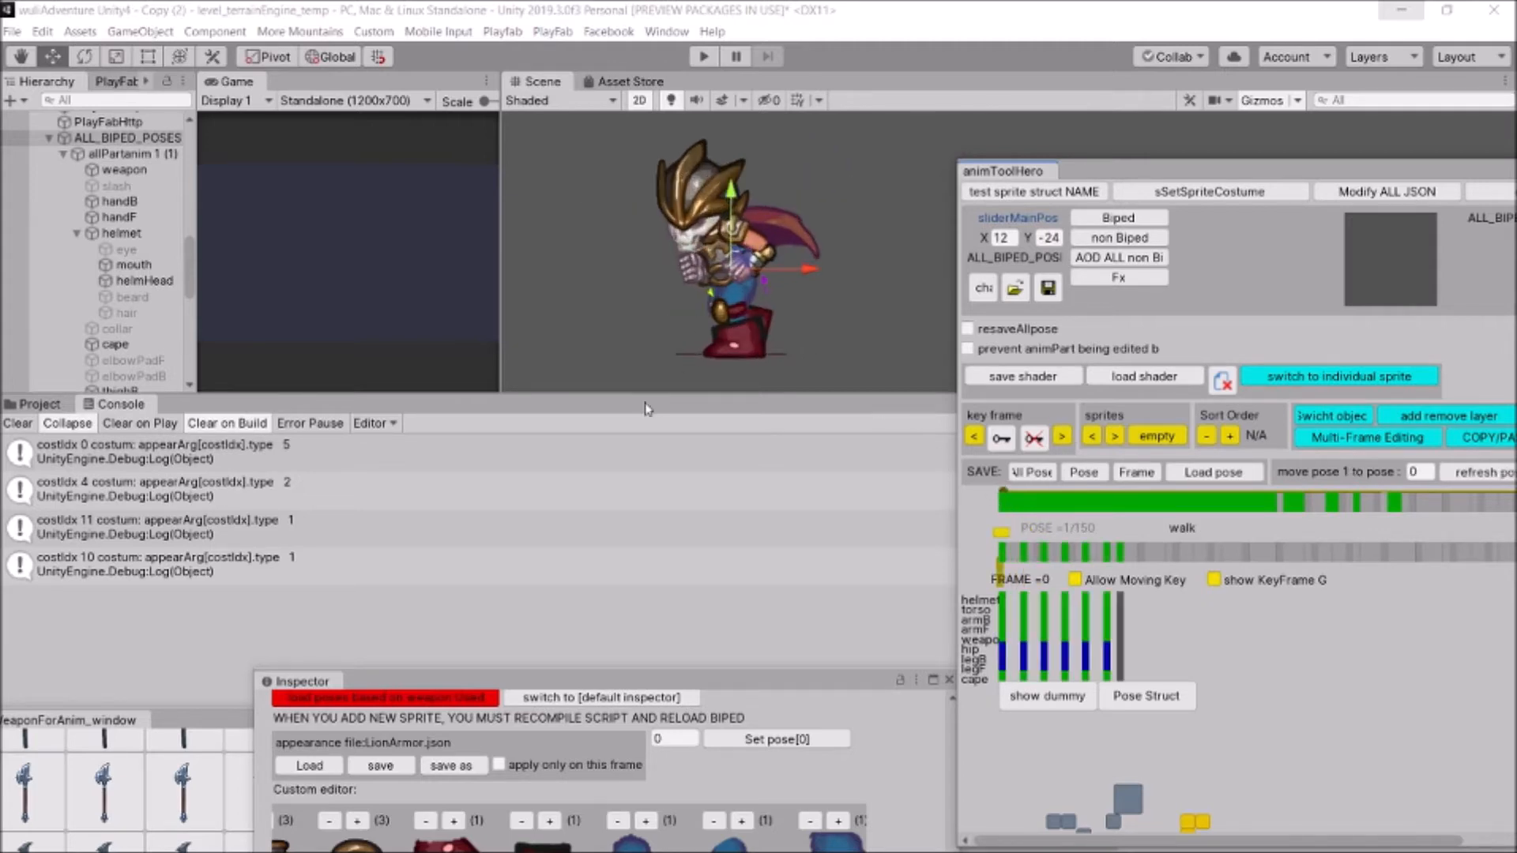
drag(648, 398, 637, 514)
scroll(695, 394, down, 4)
middle_drag(641, 361, 730, 352)
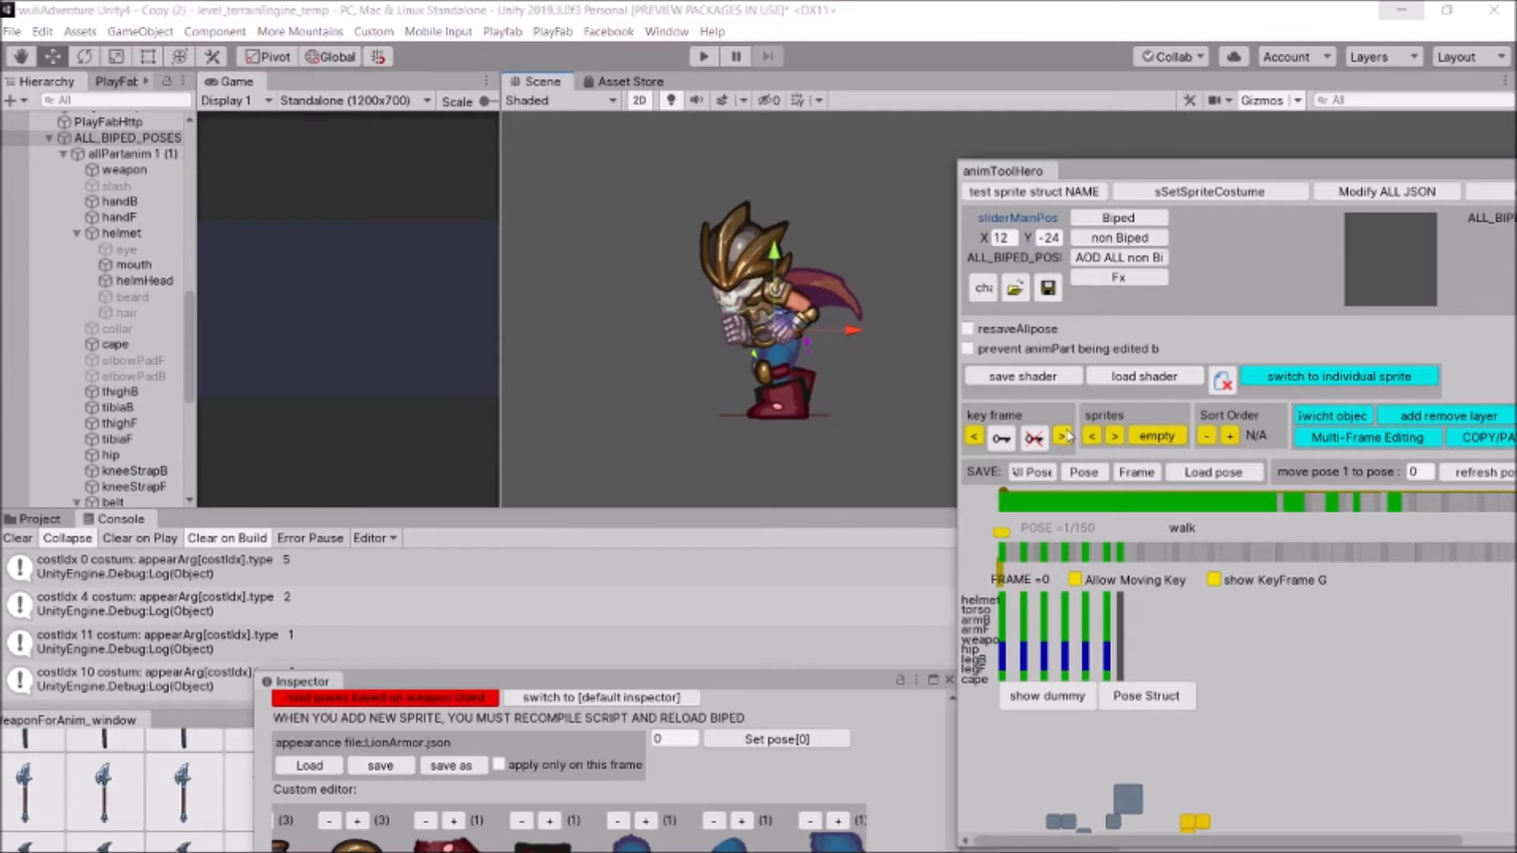
Step forward through the key frames of the walk pose to preview the unarmed walking animation
click(1063, 436)
click(1064, 436)
click(1064, 436)
click(1064, 437)
click(1063, 436)
click(1064, 436)
click(1064, 436)
click(1063, 437)
click(1063, 436)
click(1064, 436)
Show the animationMatrix window below the character, moving animToolHero out of the way and repositioning the Scene view
drag(1104, 175, 1233, 456)
drag(814, 308, 909, 286)
drag(1012, 749, 1146, 402)
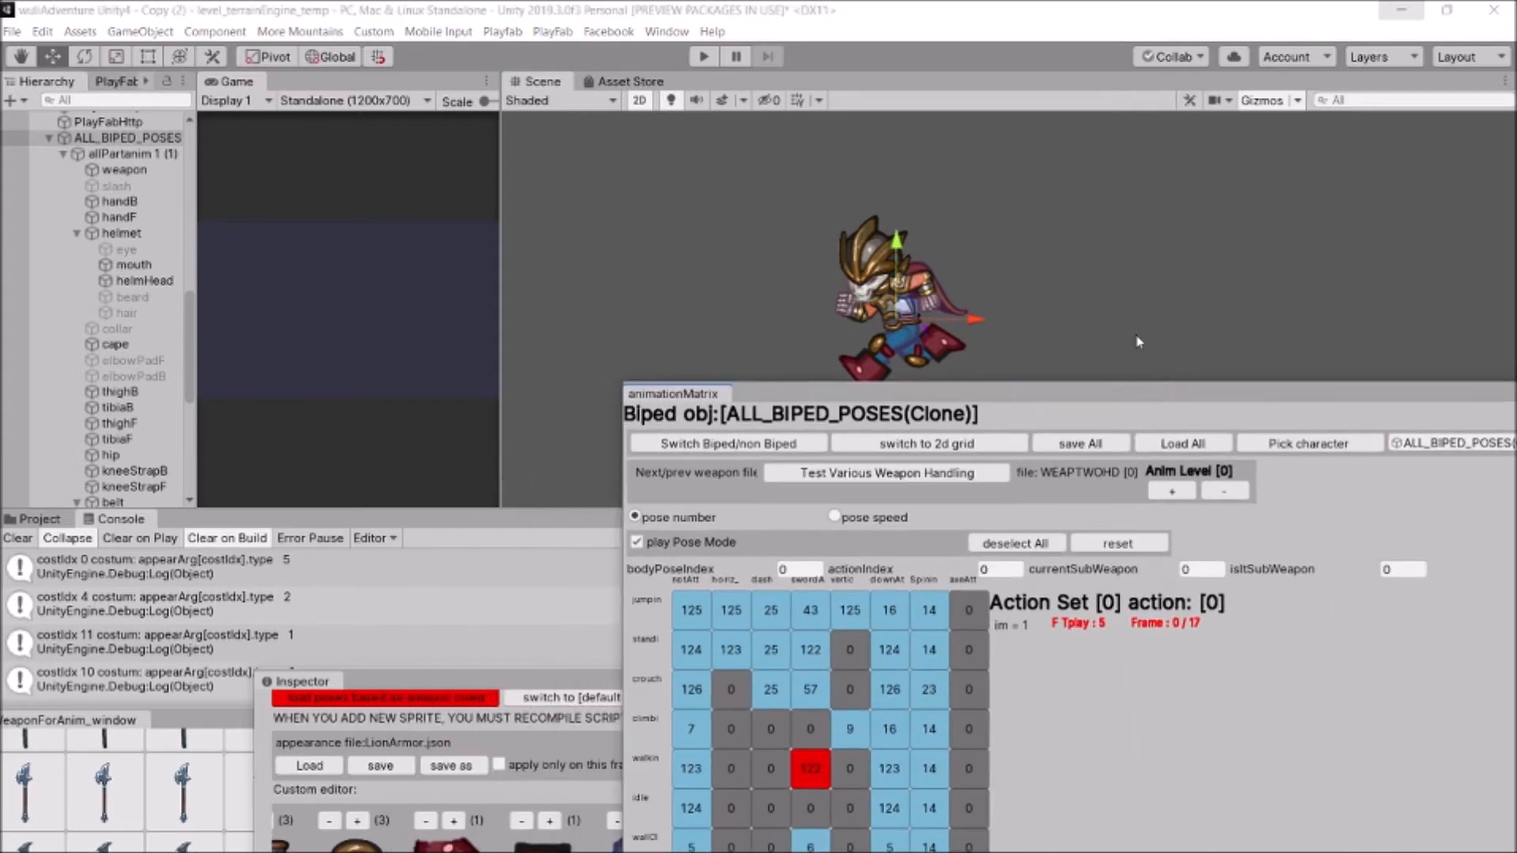
middle_drag(1128, 314, 858, 259)
drag(907, 398, 1046, 388)
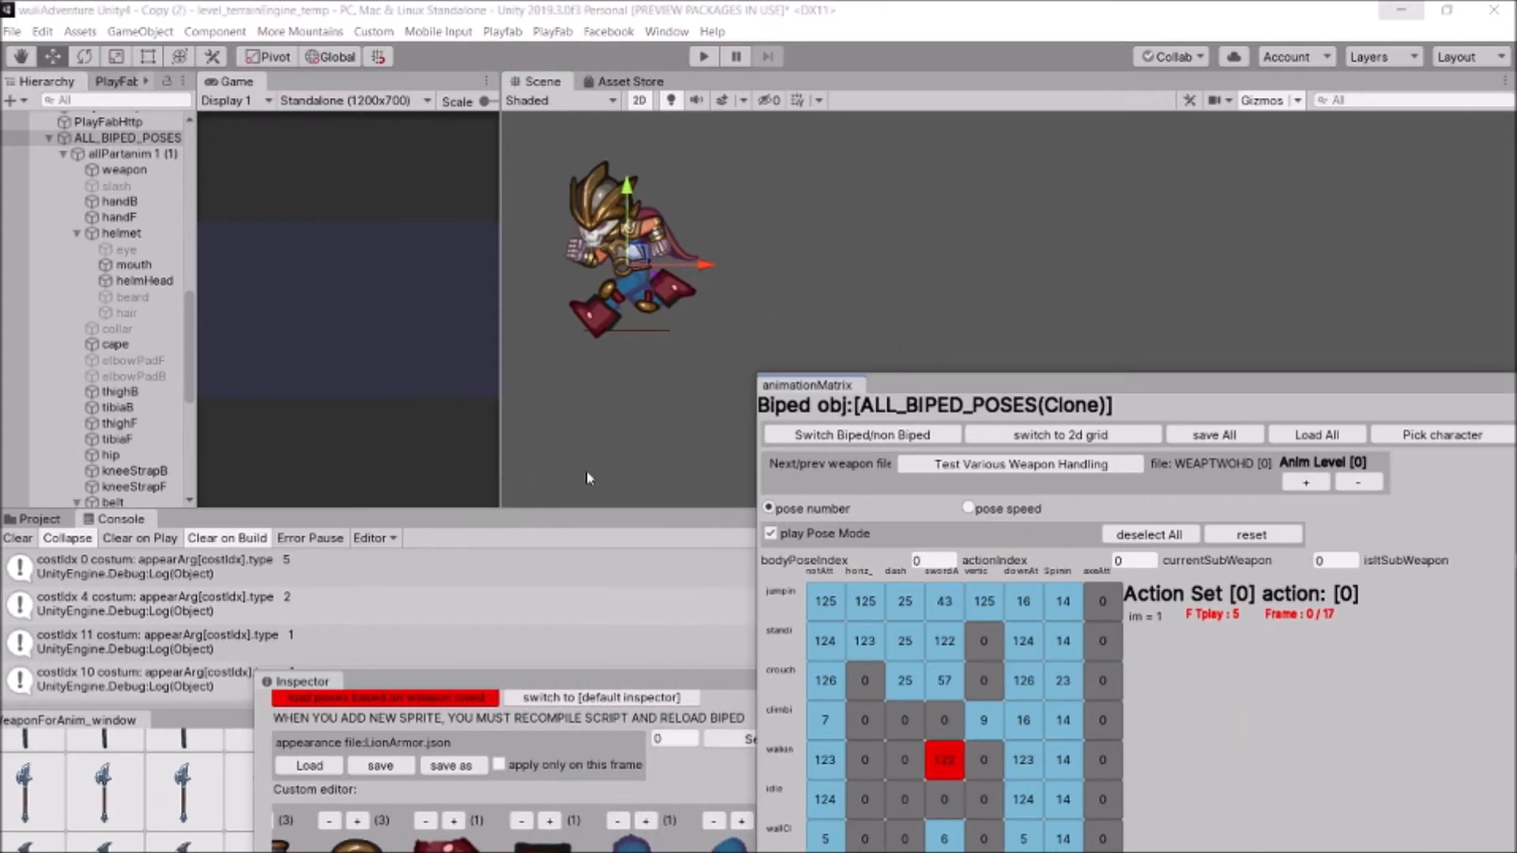
Bring WeaponForAnim_window into full view and equip the first axe in the third weapon row
drag(204, 727, 207, 237)
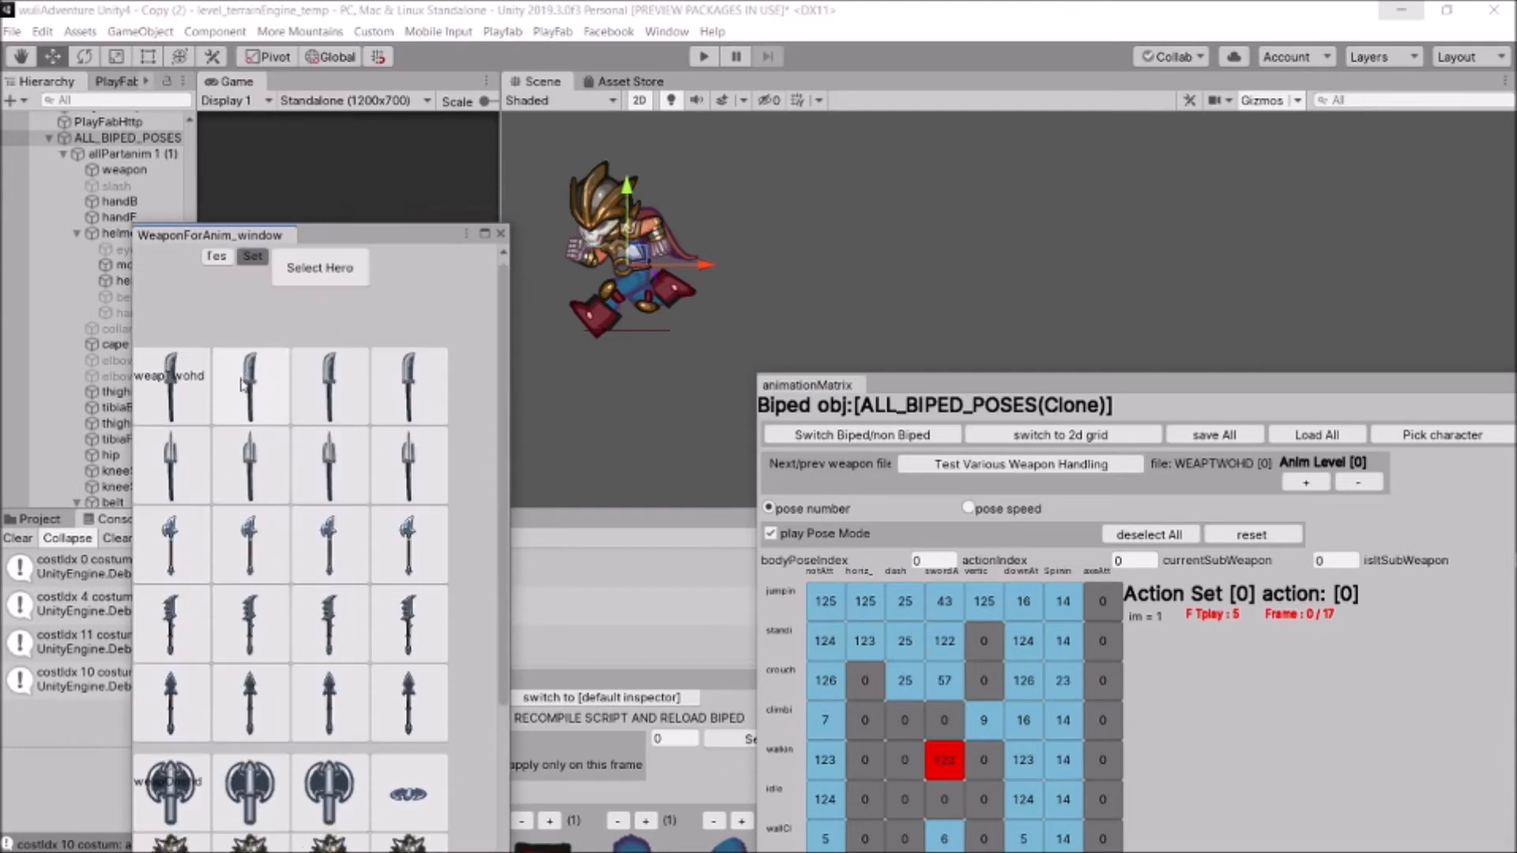
click(187, 471)
click(181, 543)
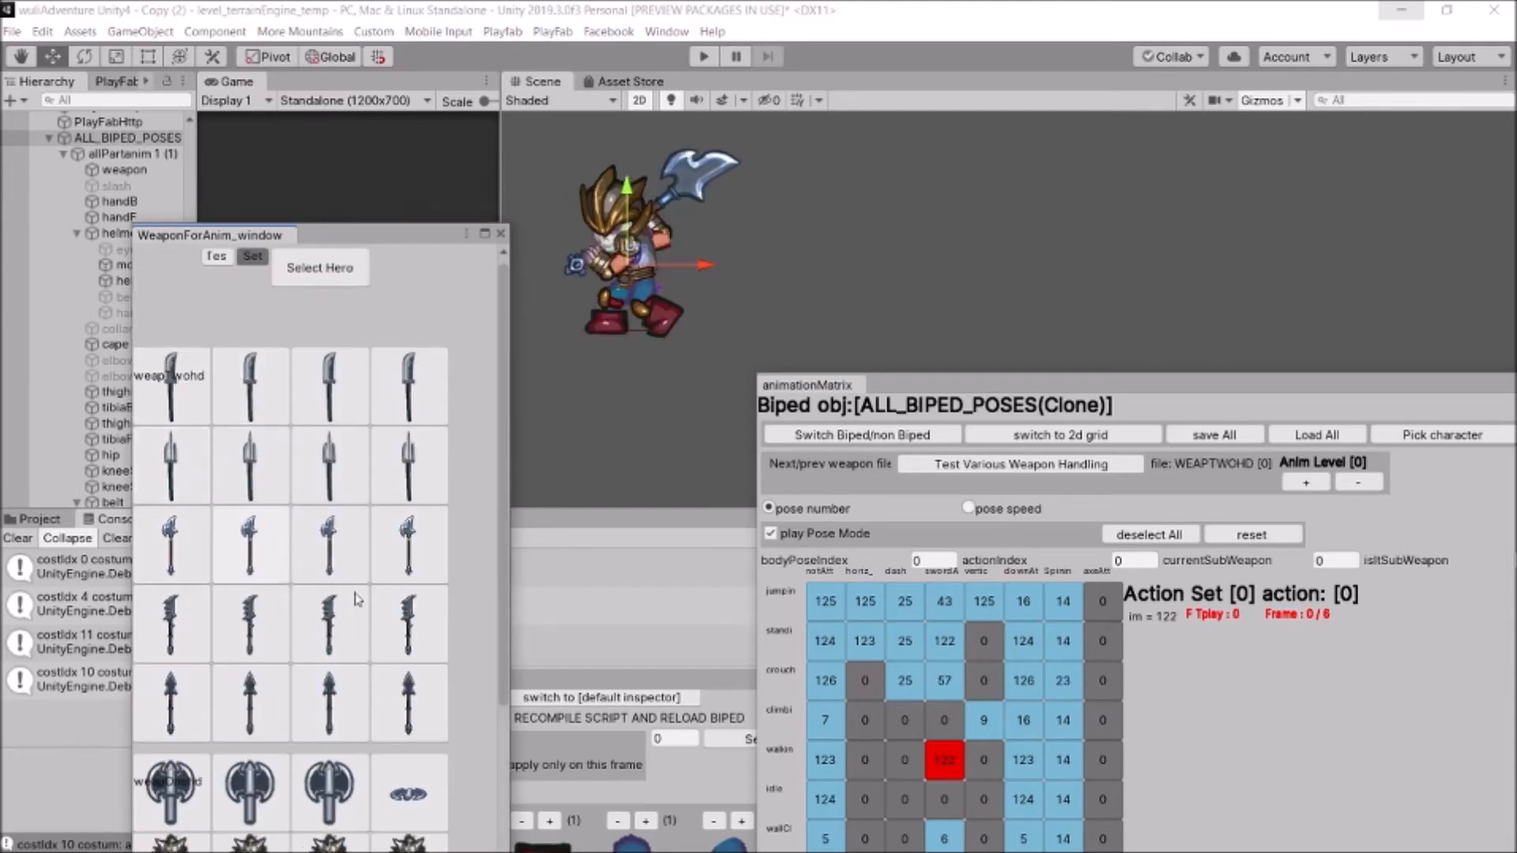
Select walking pose 123 in the animation matrix and step through its key frames in animToolHero
click(822, 765)
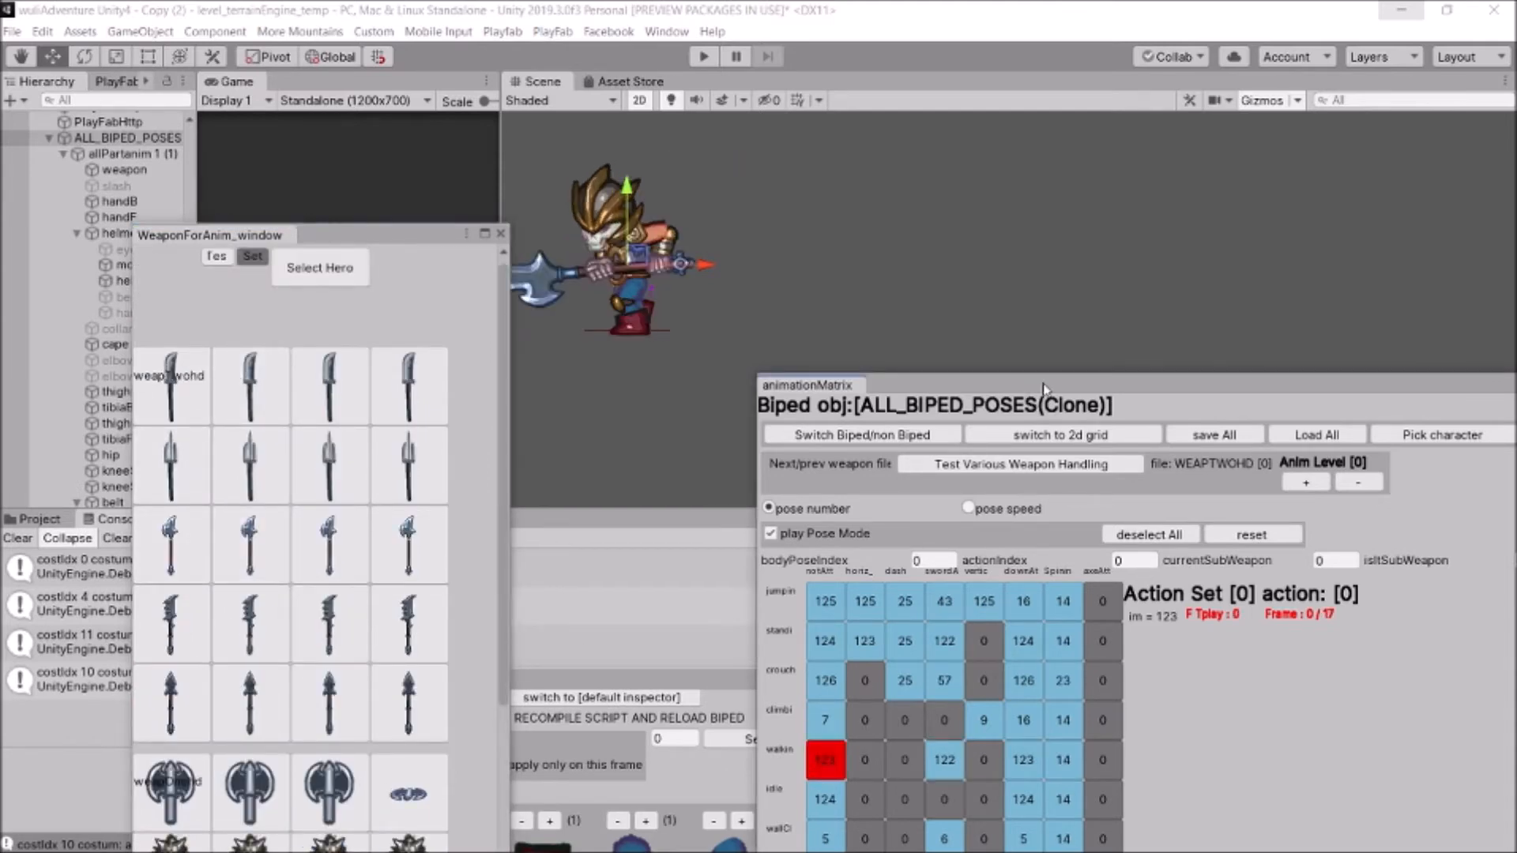
drag(1041, 391, 778, 600)
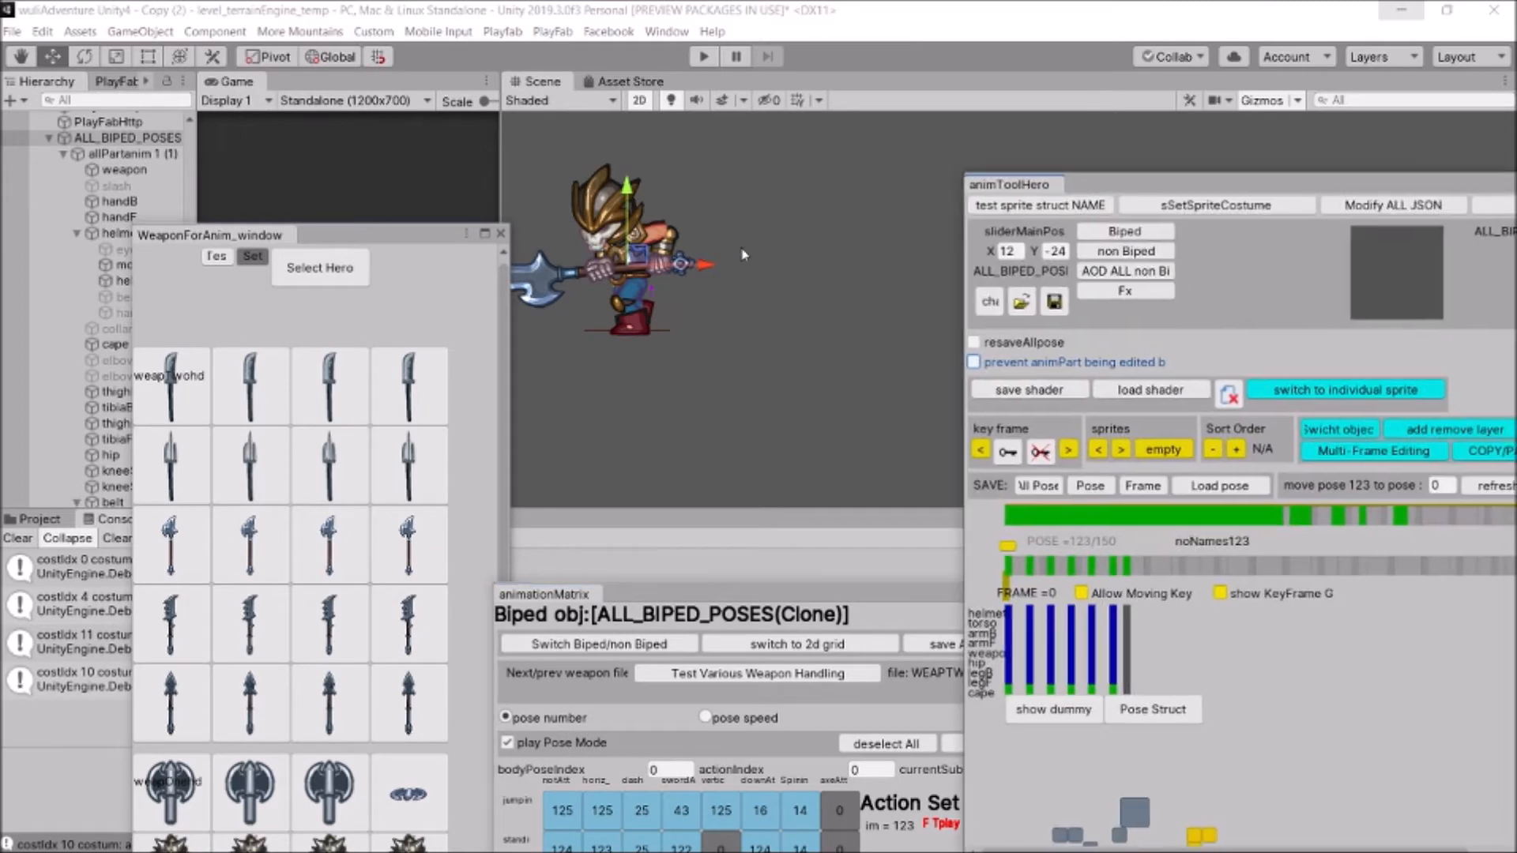
click(1069, 450)
click(1069, 450)
click(1069, 449)
click(1069, 449)
click(1069, 450)
click(1069, 450)
Bring animationMatrix back below the character and cycle through its animation levels, ending at level 0
drag(724, 602, 786, 323)
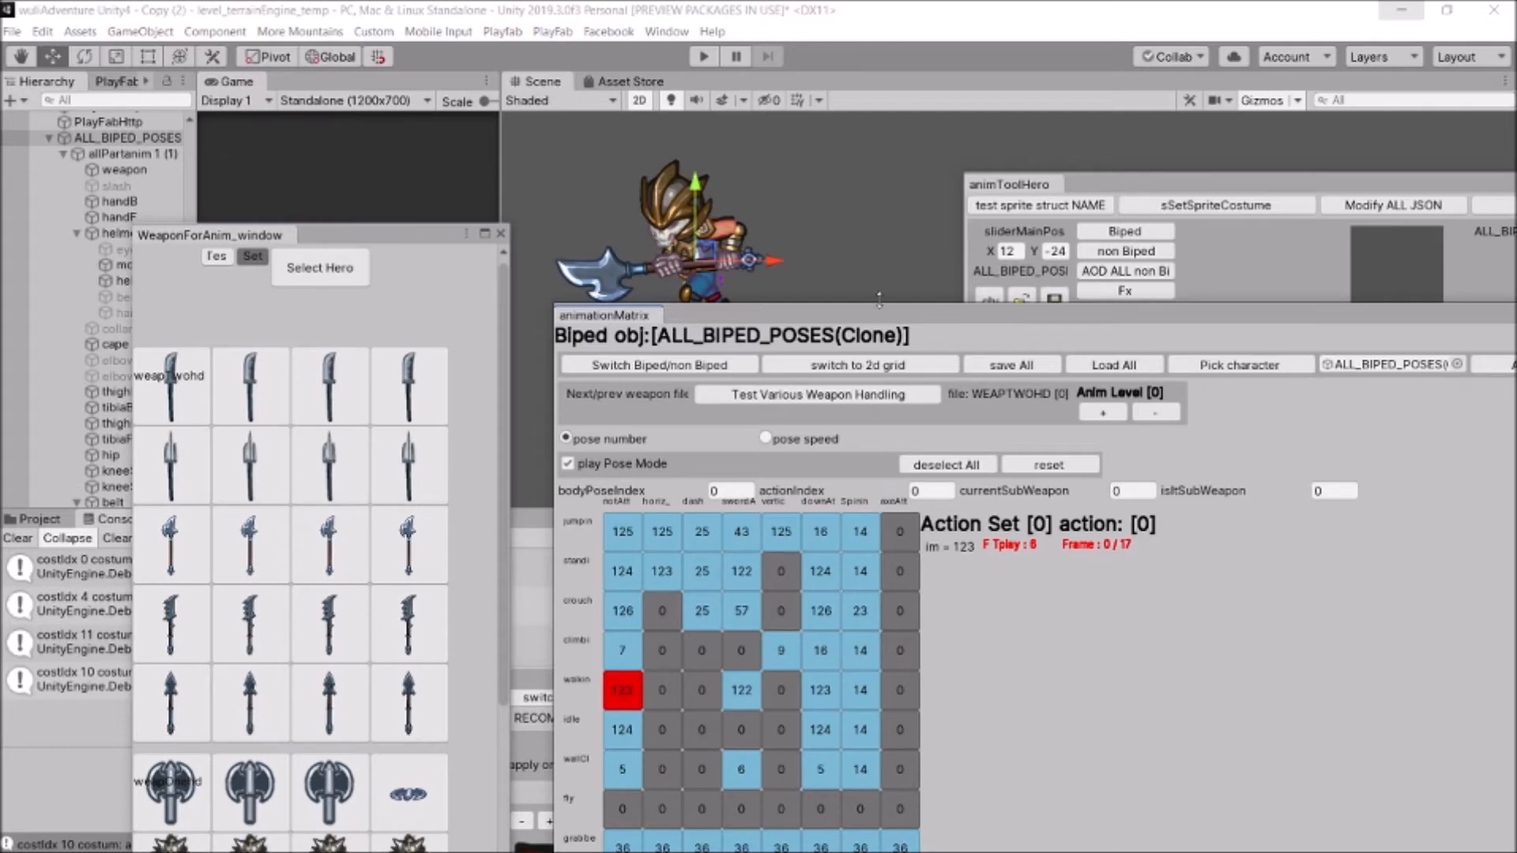
drag(938, 320, 905, 397)
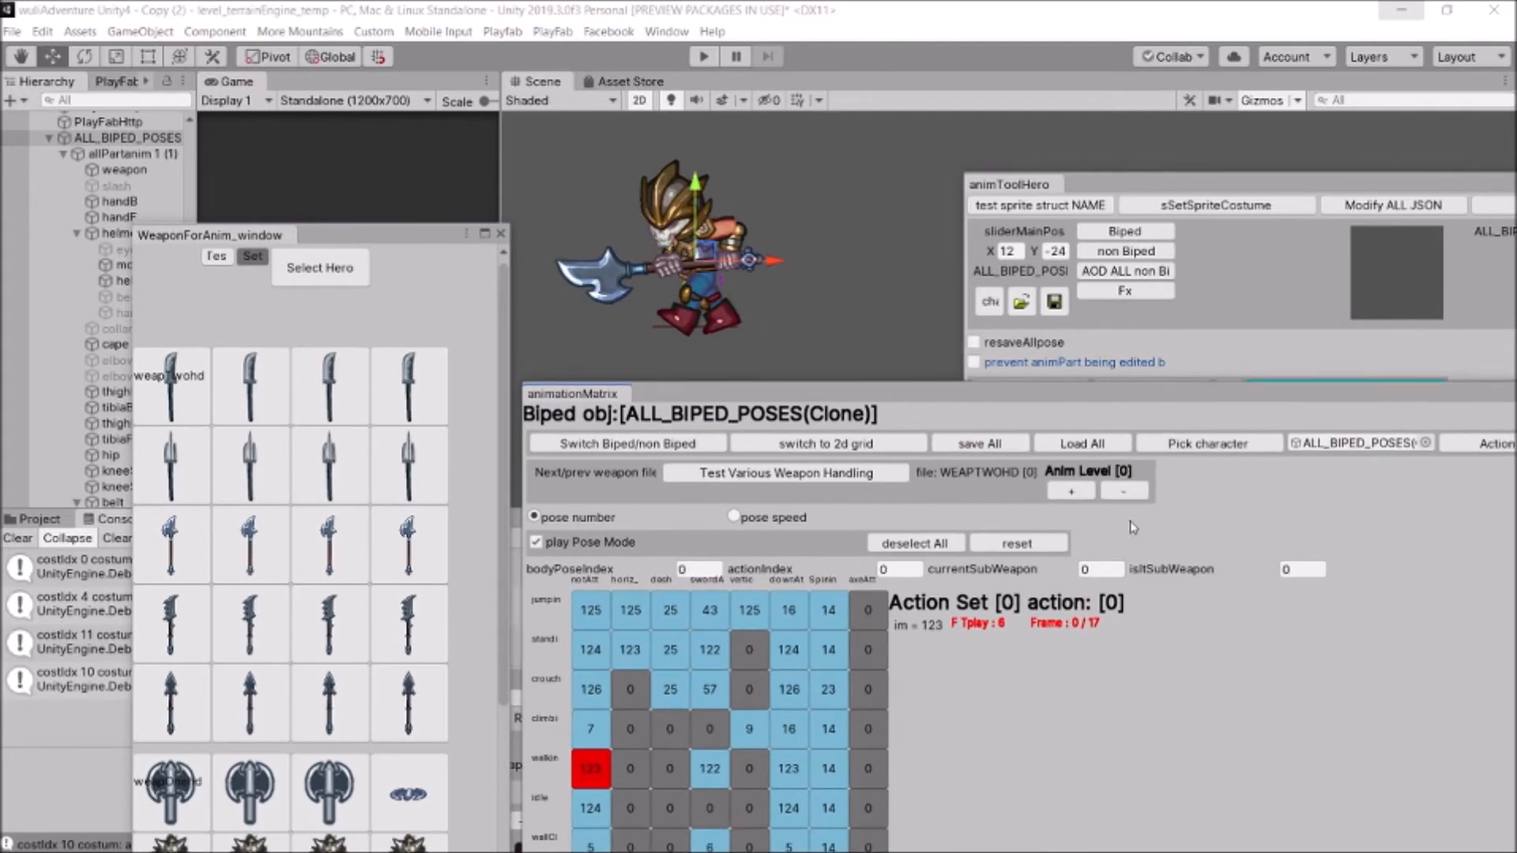
click(1128, 492)
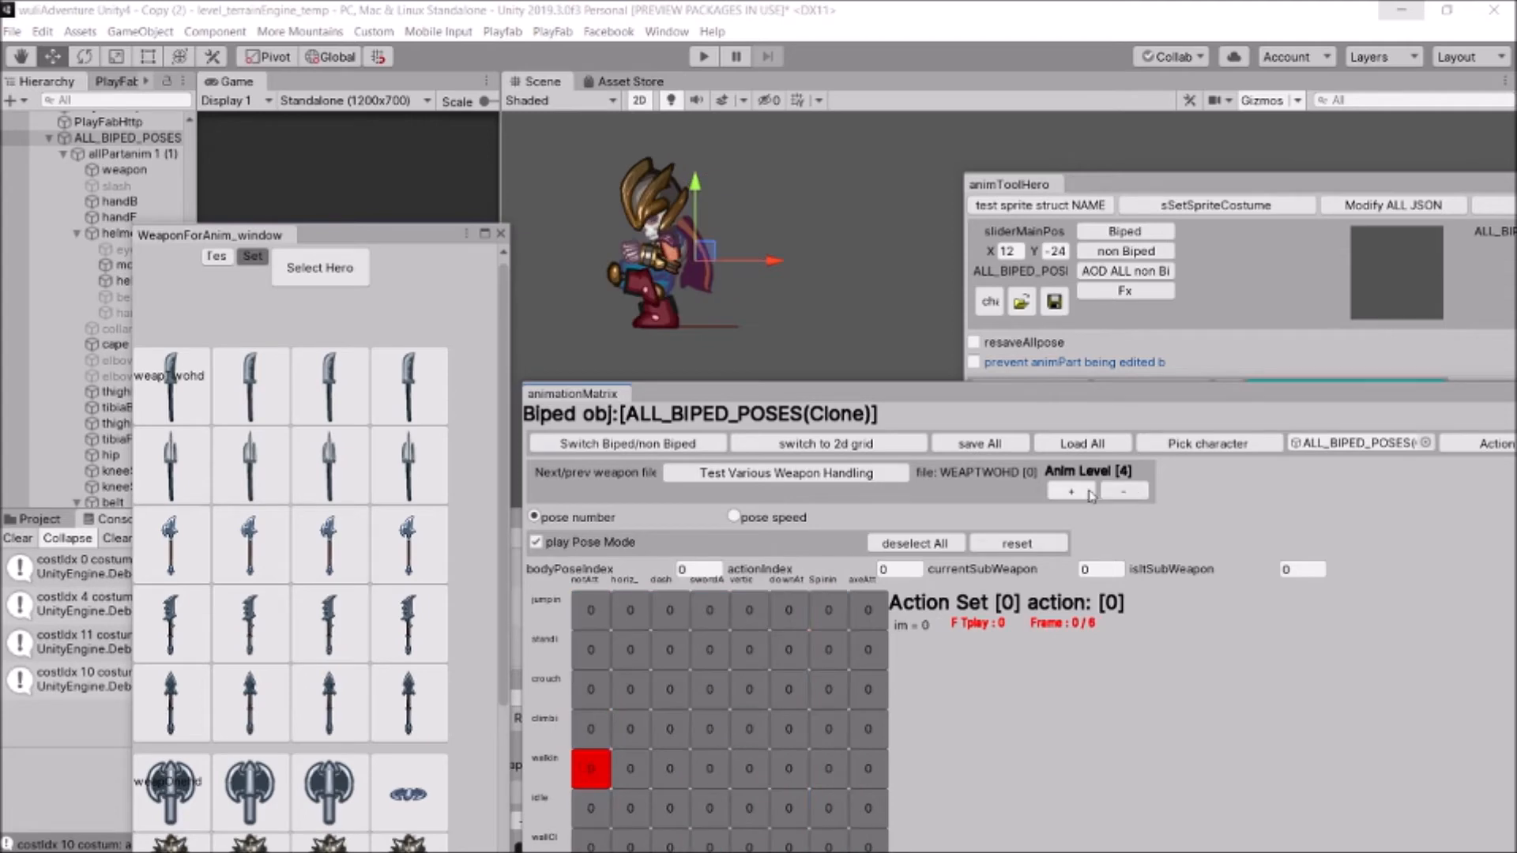
click(1075, 492)
click(1128, 494)
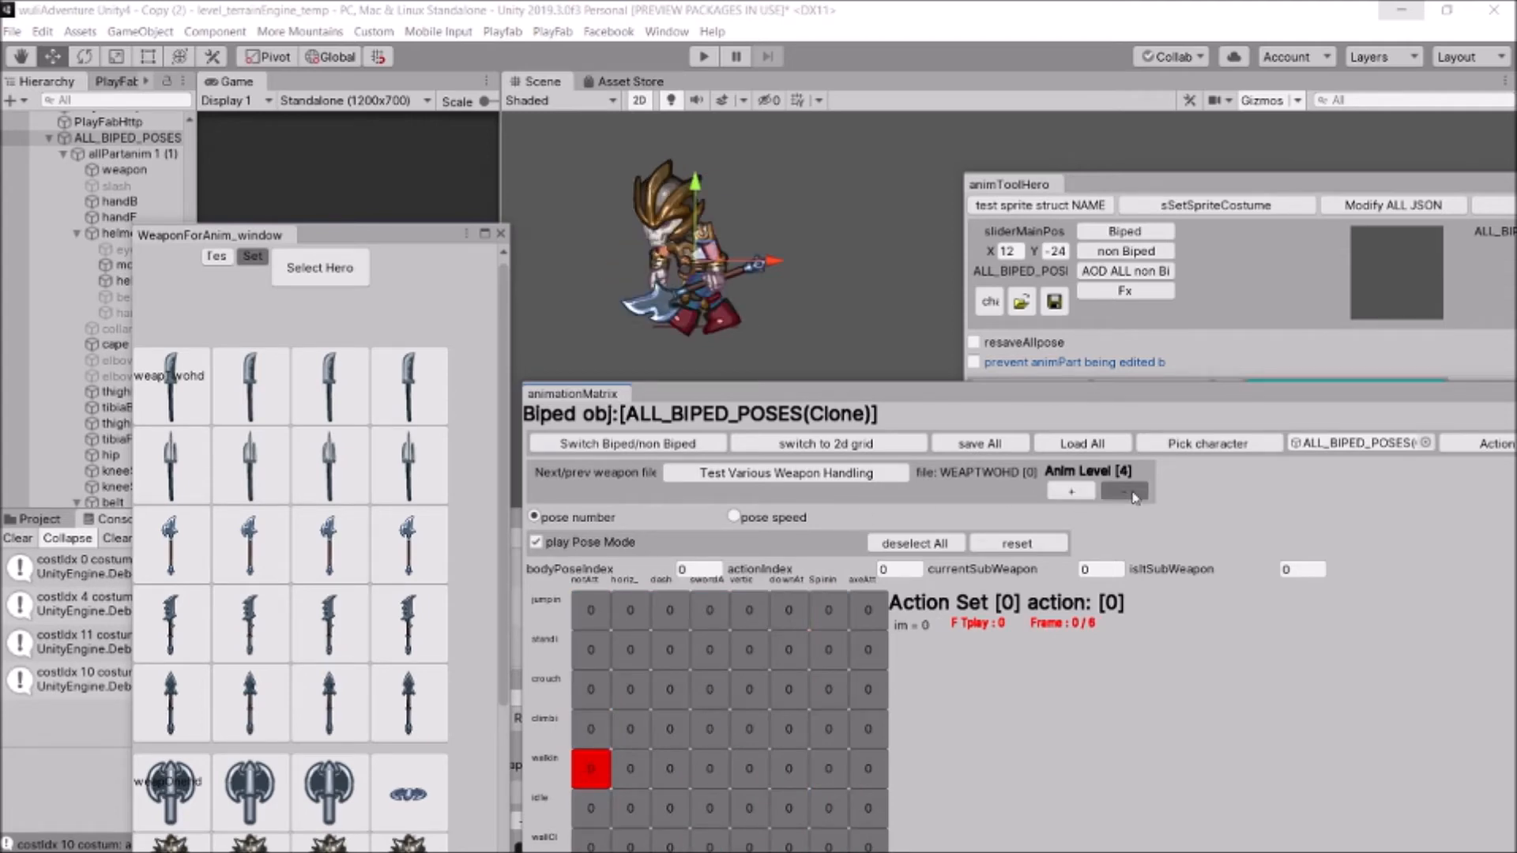
click(1134, 494)
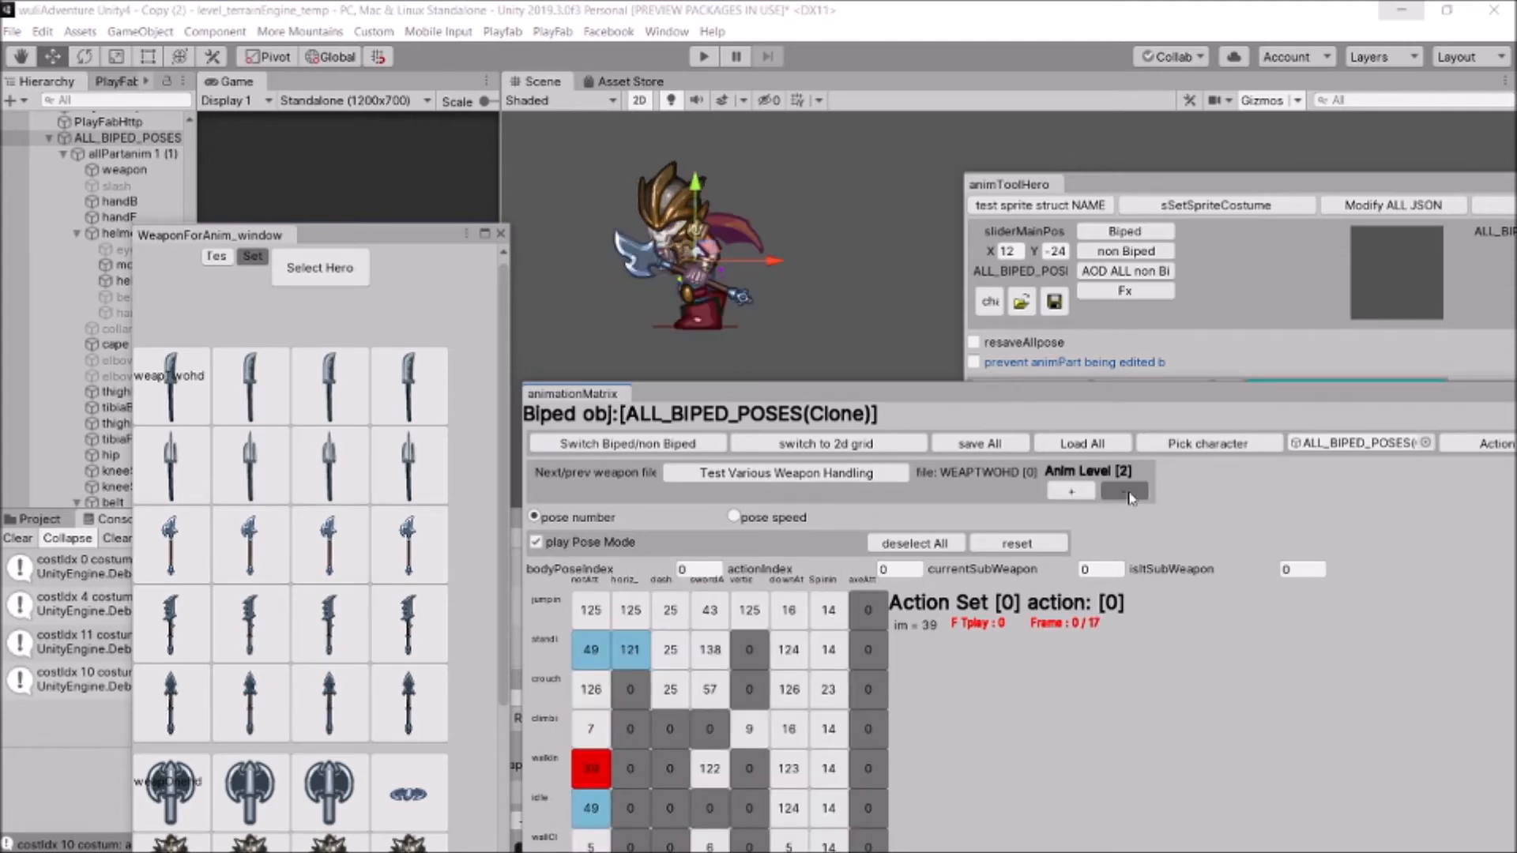
click(1130, 493)
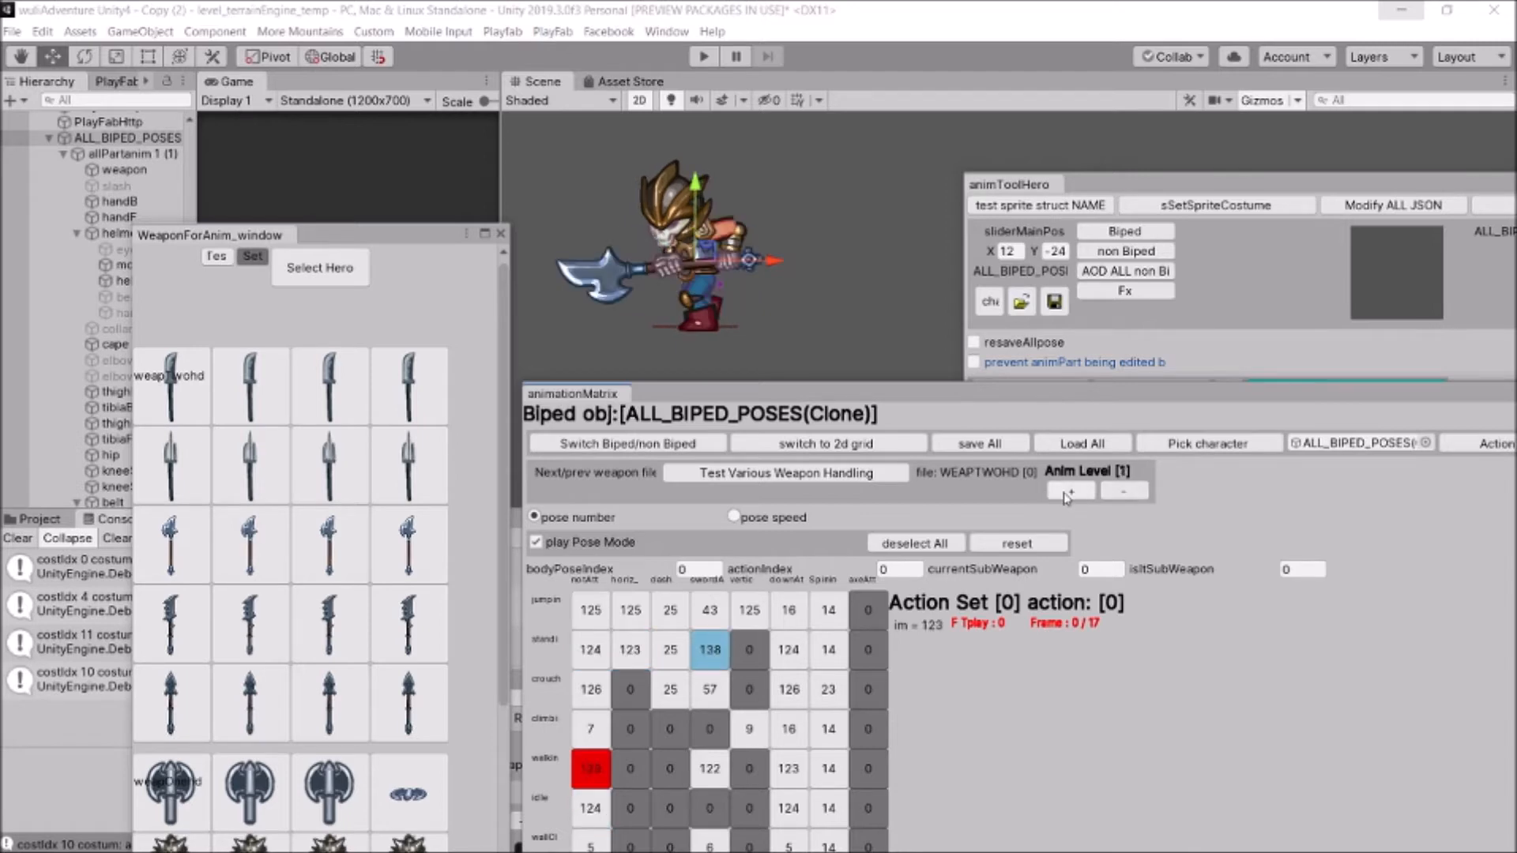
click(1067, 493)
click(1142, 492)
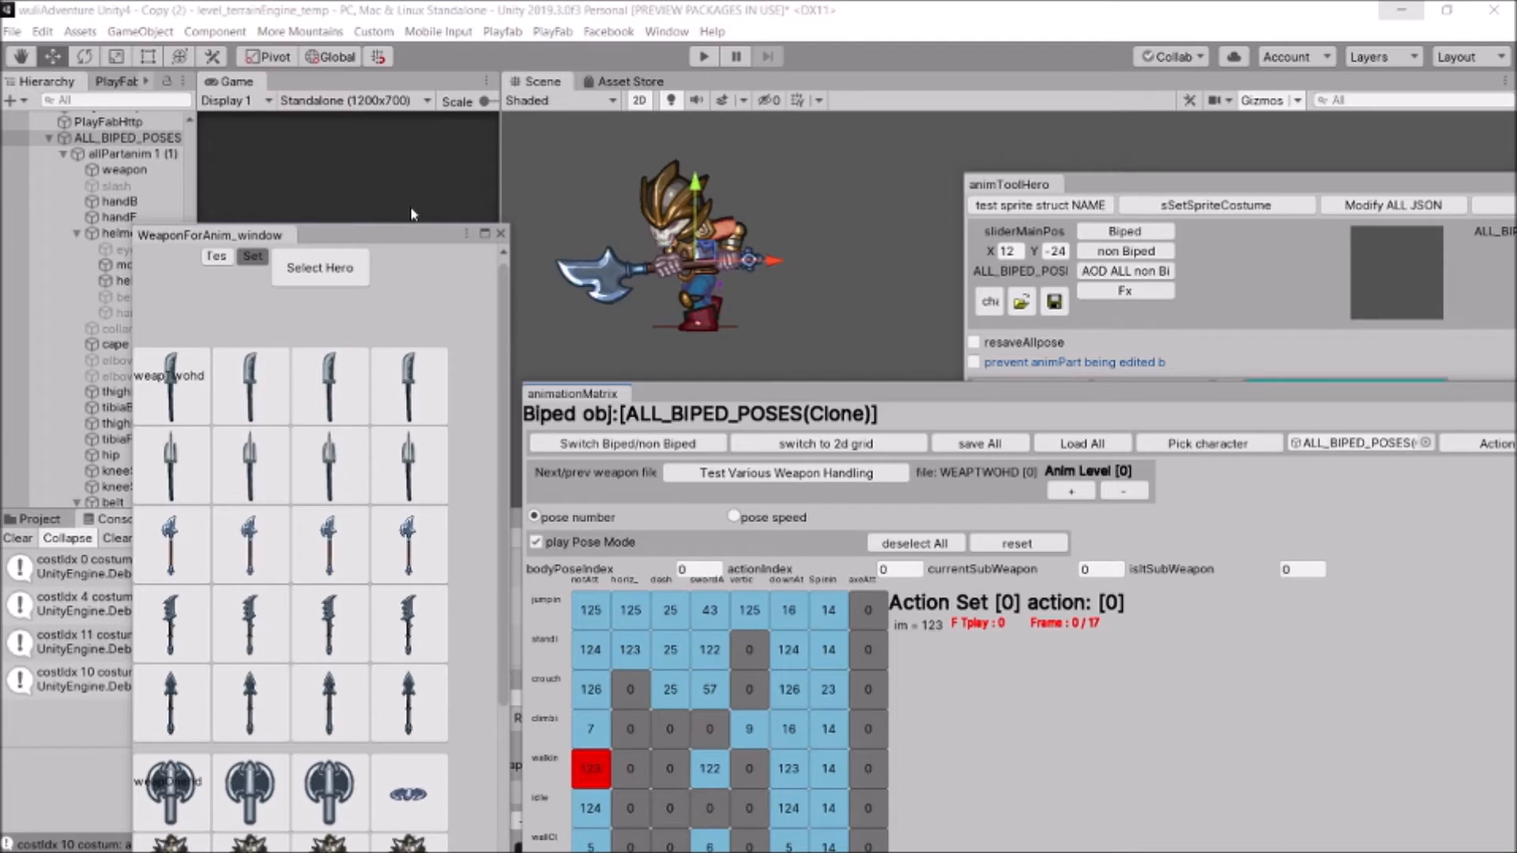
Arrange animationMatrix and animToolHero side by side and step through the key frames of pose 123
drag(1158, 182, 1191, 196)
drag(912, 408, 713, 405)
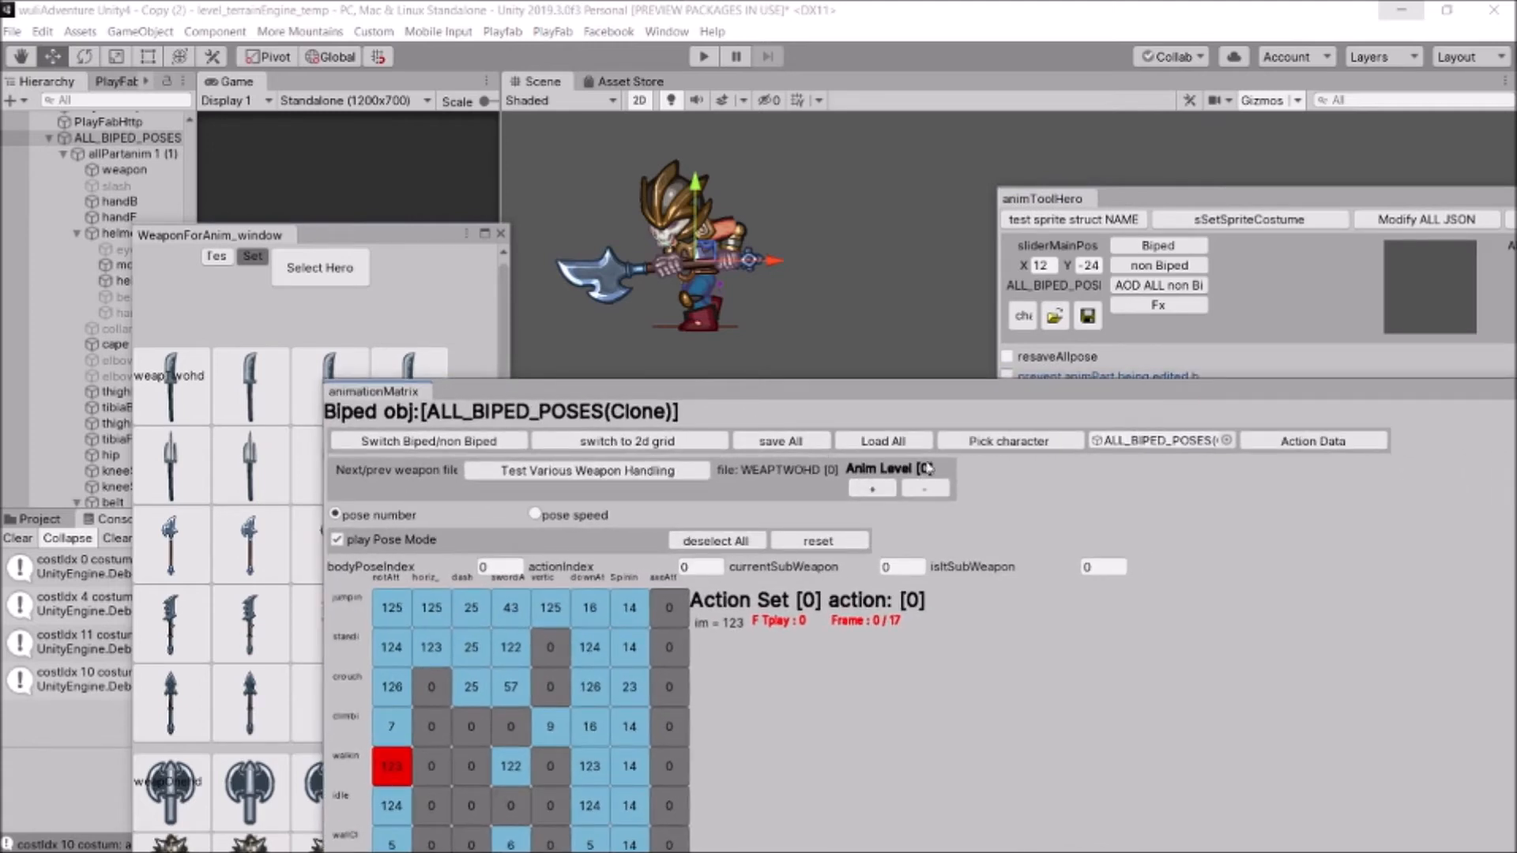
drag(1154, 208, 1151, 162)
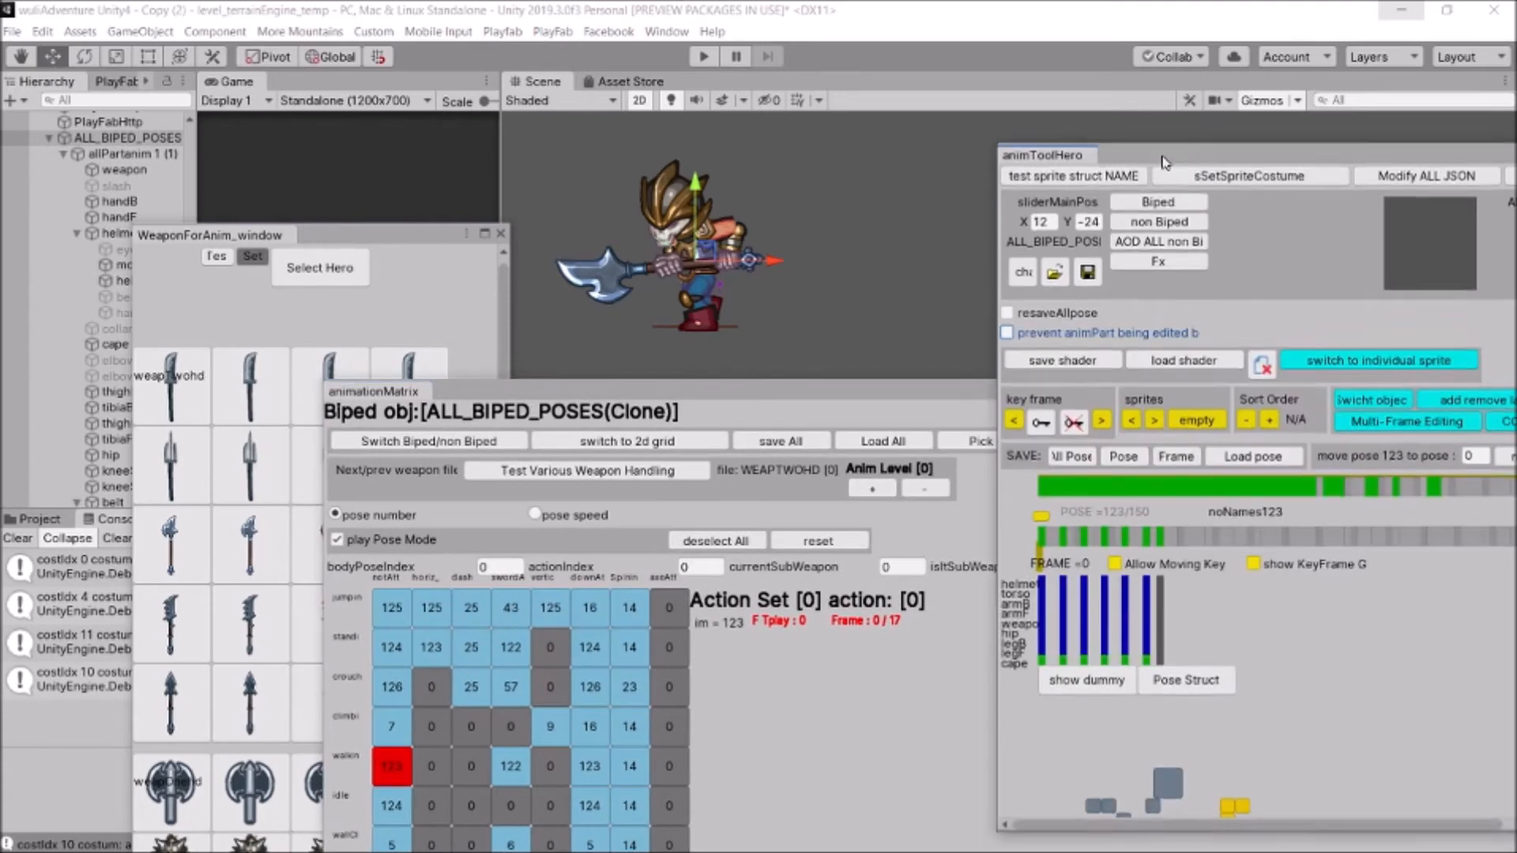
click(1104, 423)
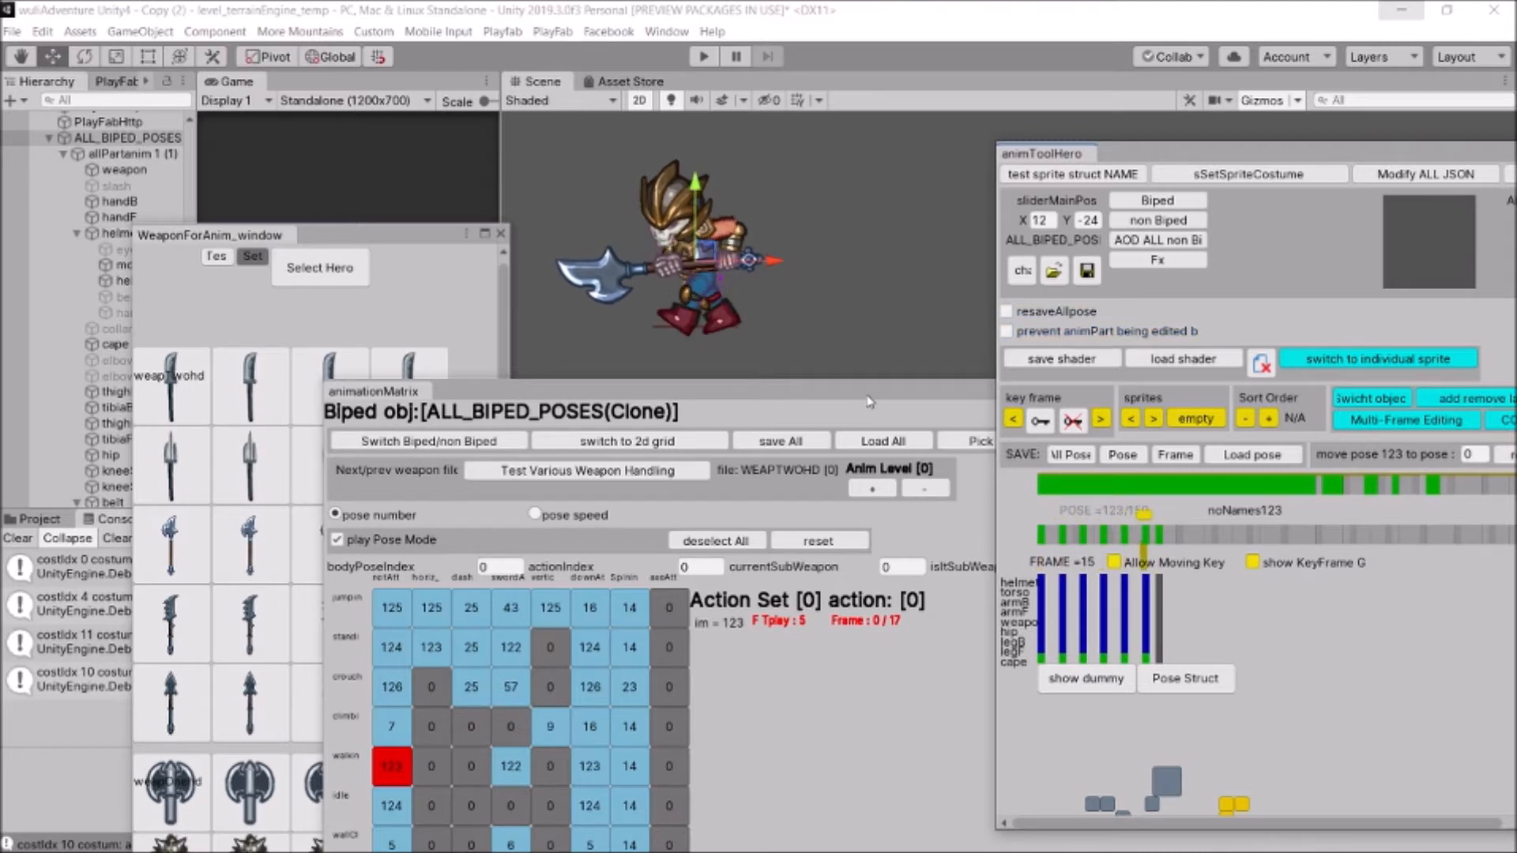
Raise the animation level to 2 in animationMatrix, previewing level 1 on the way, and keep animToolHero alongside
click(870, 402)
click(872, 490)
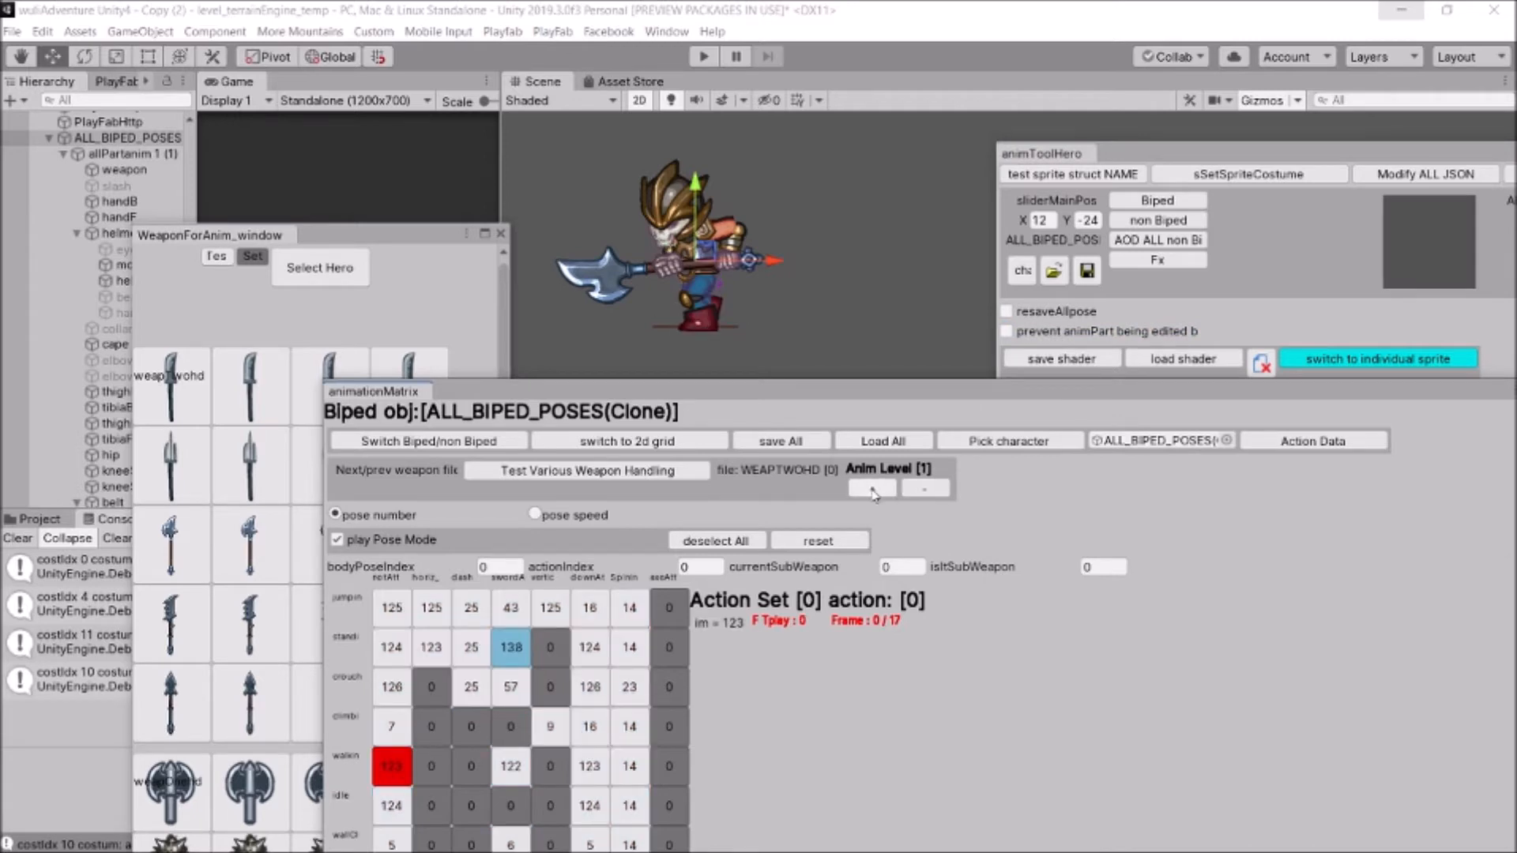
click(1152, 155)
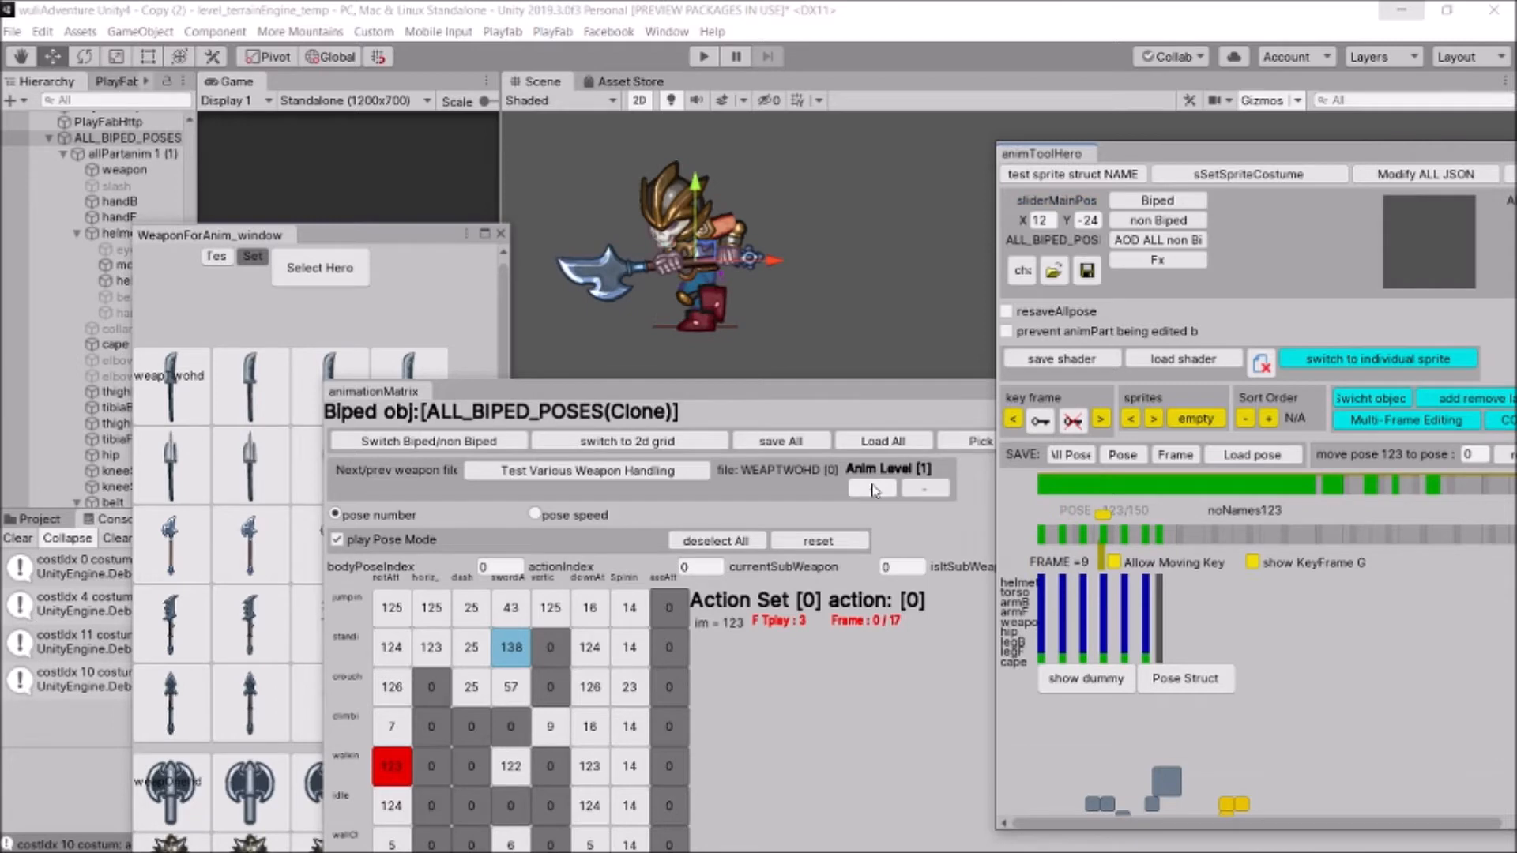
click(872, 490)
drag(1138, 157, 1148, 155)
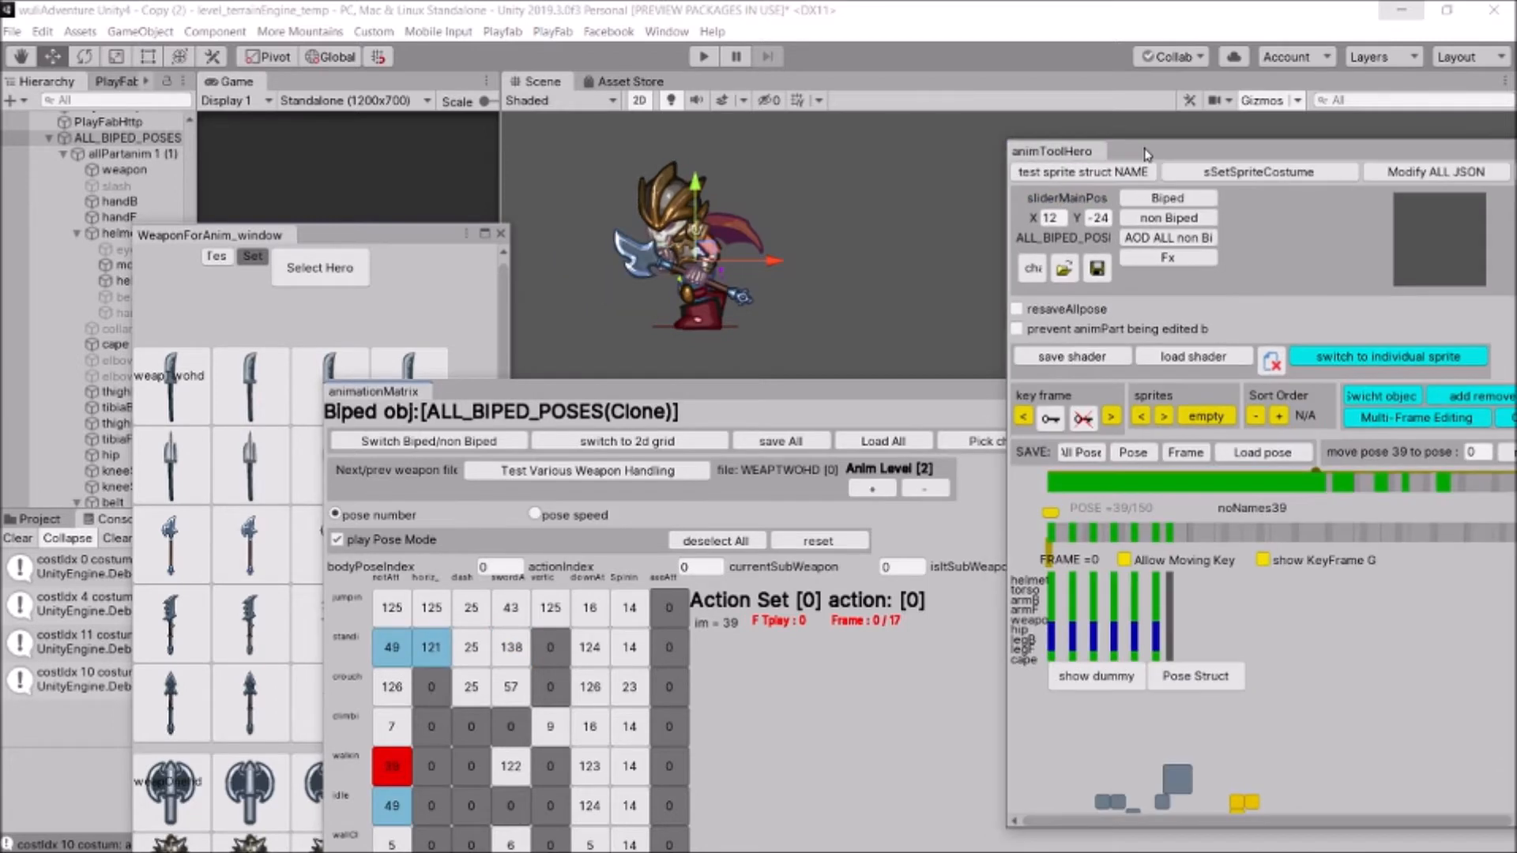
Step backward and forward through the key frames of pose 39 to preview the level 2 axe walk
click(1113, 417)
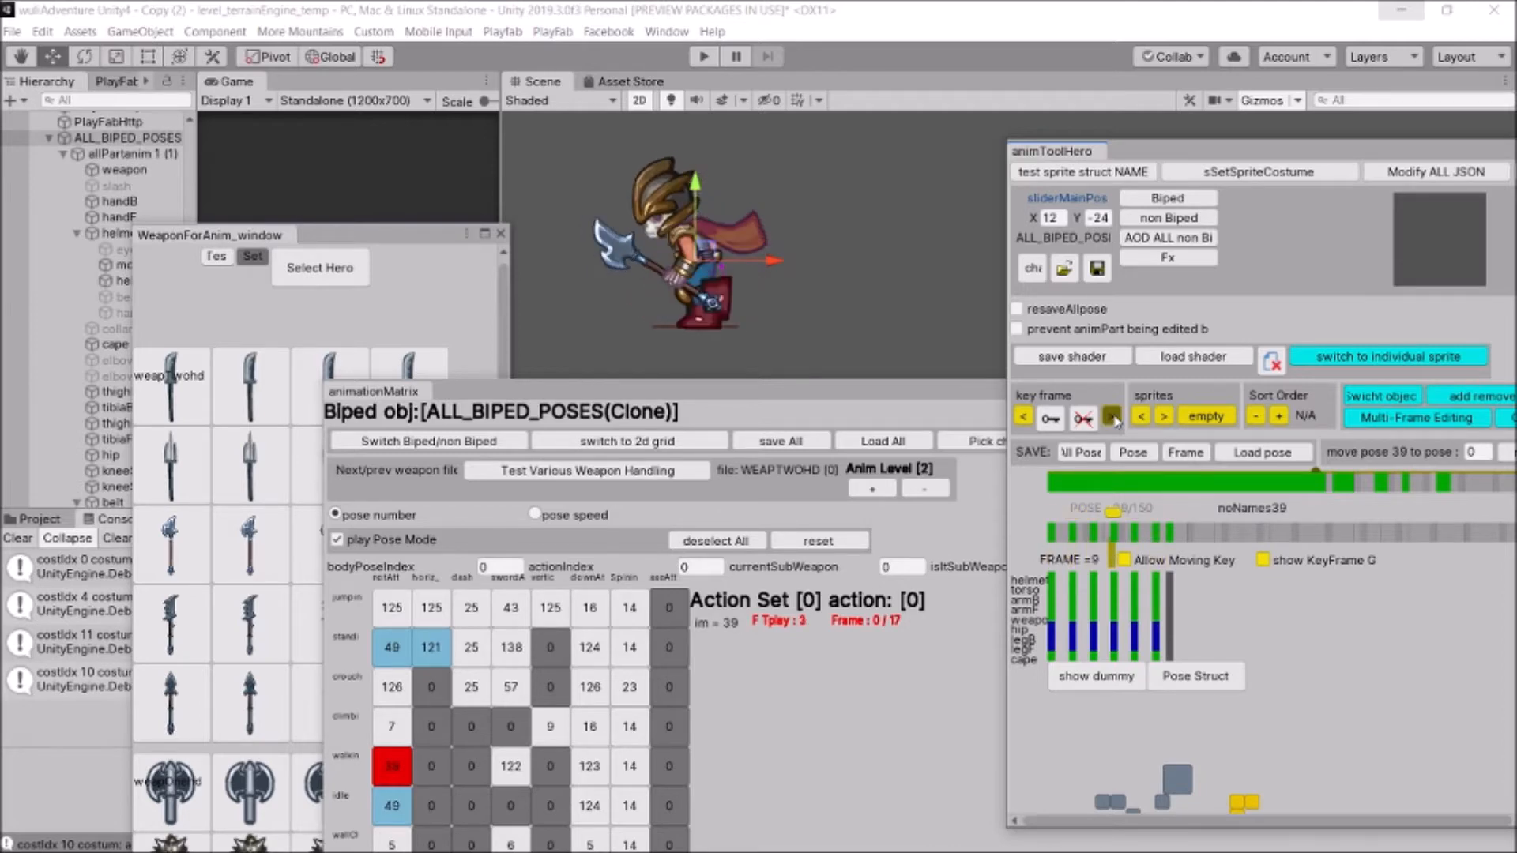
click(1115, 421)
click(1024, 421)
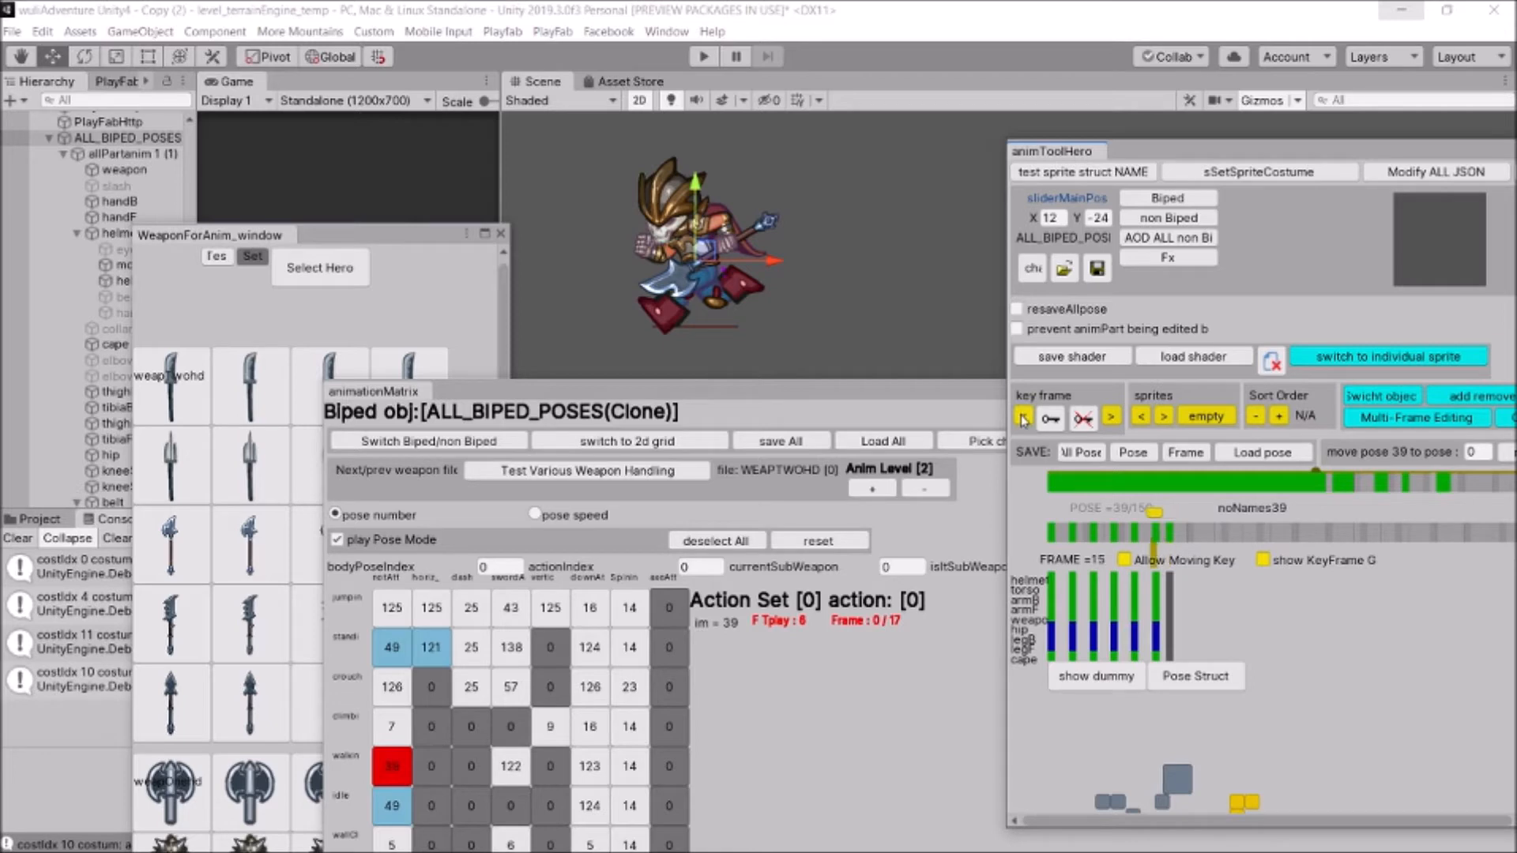
click(1024, 420)
click(1024, 421)
click(1024, 421)
click(1111, 418)
click(1112, 418)
click(1111, 418)
click(1111, 418)
click(1111, 418)
click(1110, 418)
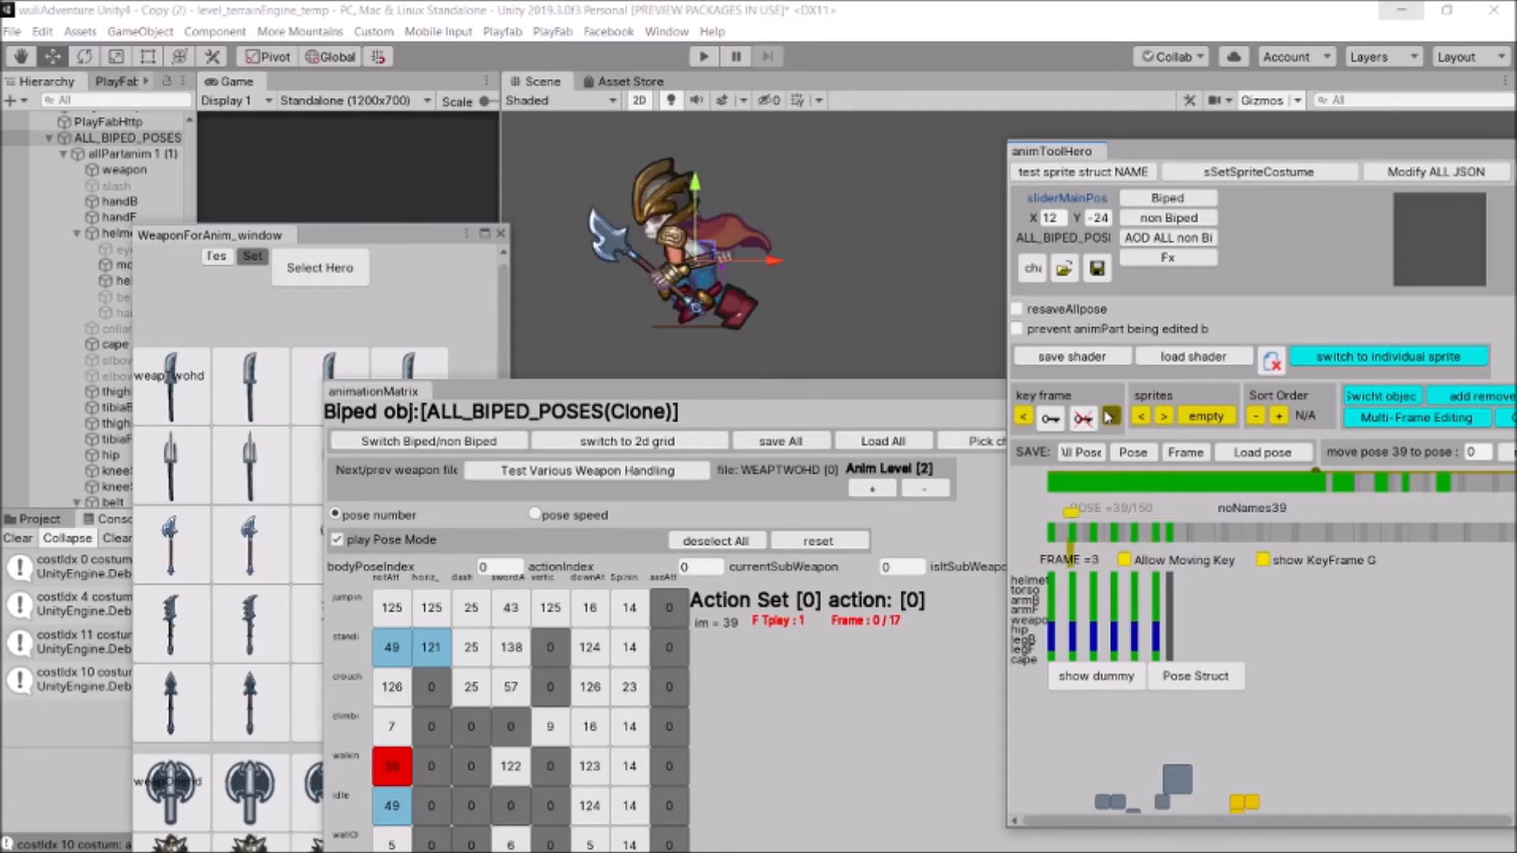
click(1108, 418)
click(1108, 418)
click(1108, 418)
click(1109, 418)
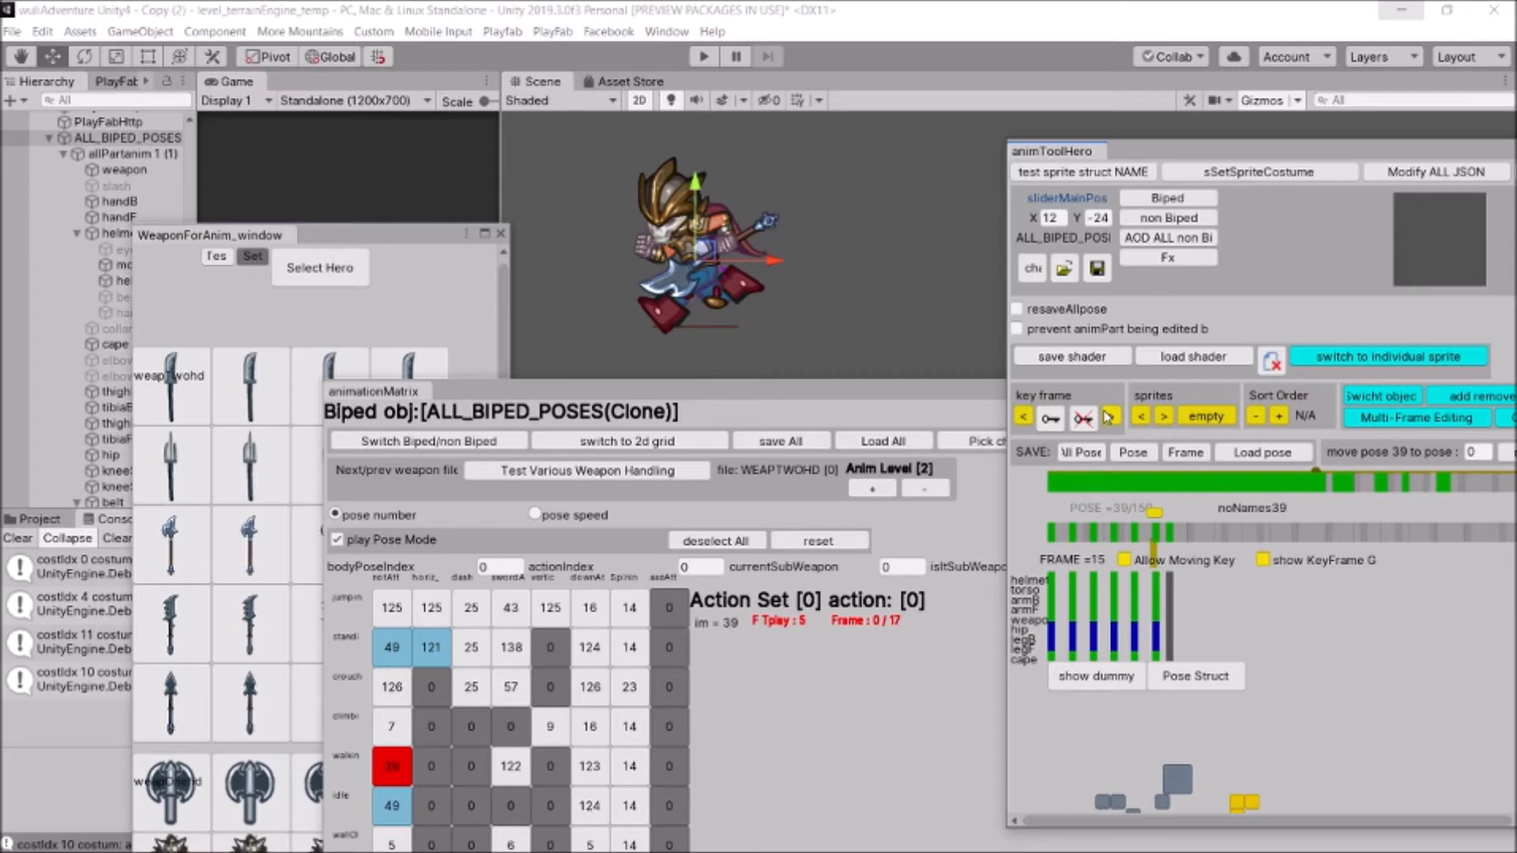
Step through the key frames of walking pose 39 and examine the character and its weapon up close
click(1111, 418)
click(1112, 418)
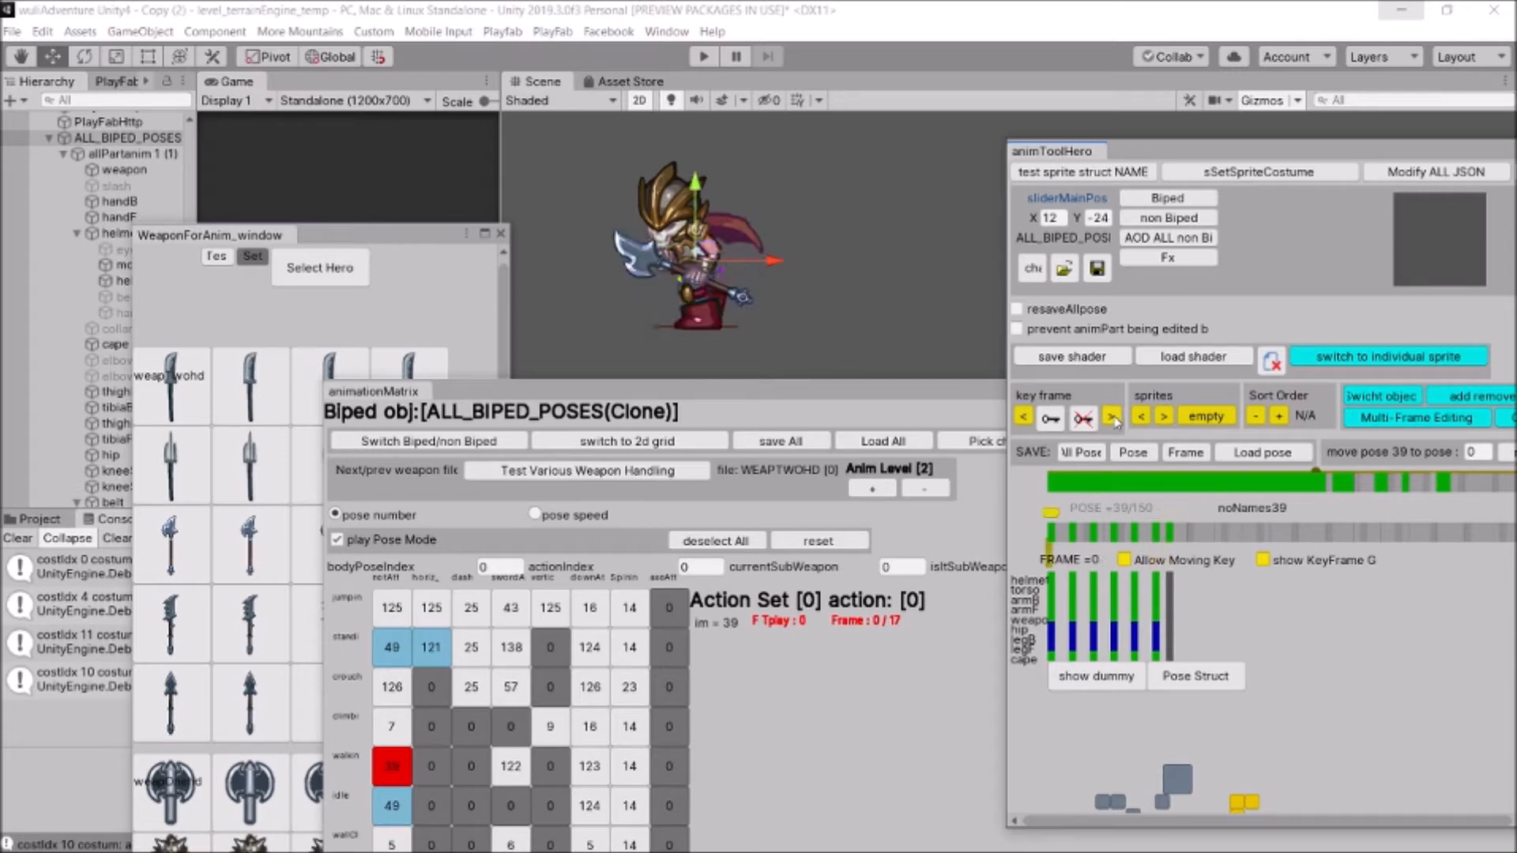
click(1113, 419)
click(1112, 419)
click(1112, 419)
click(1113, 419)
scroll(618, 257, up, 3)
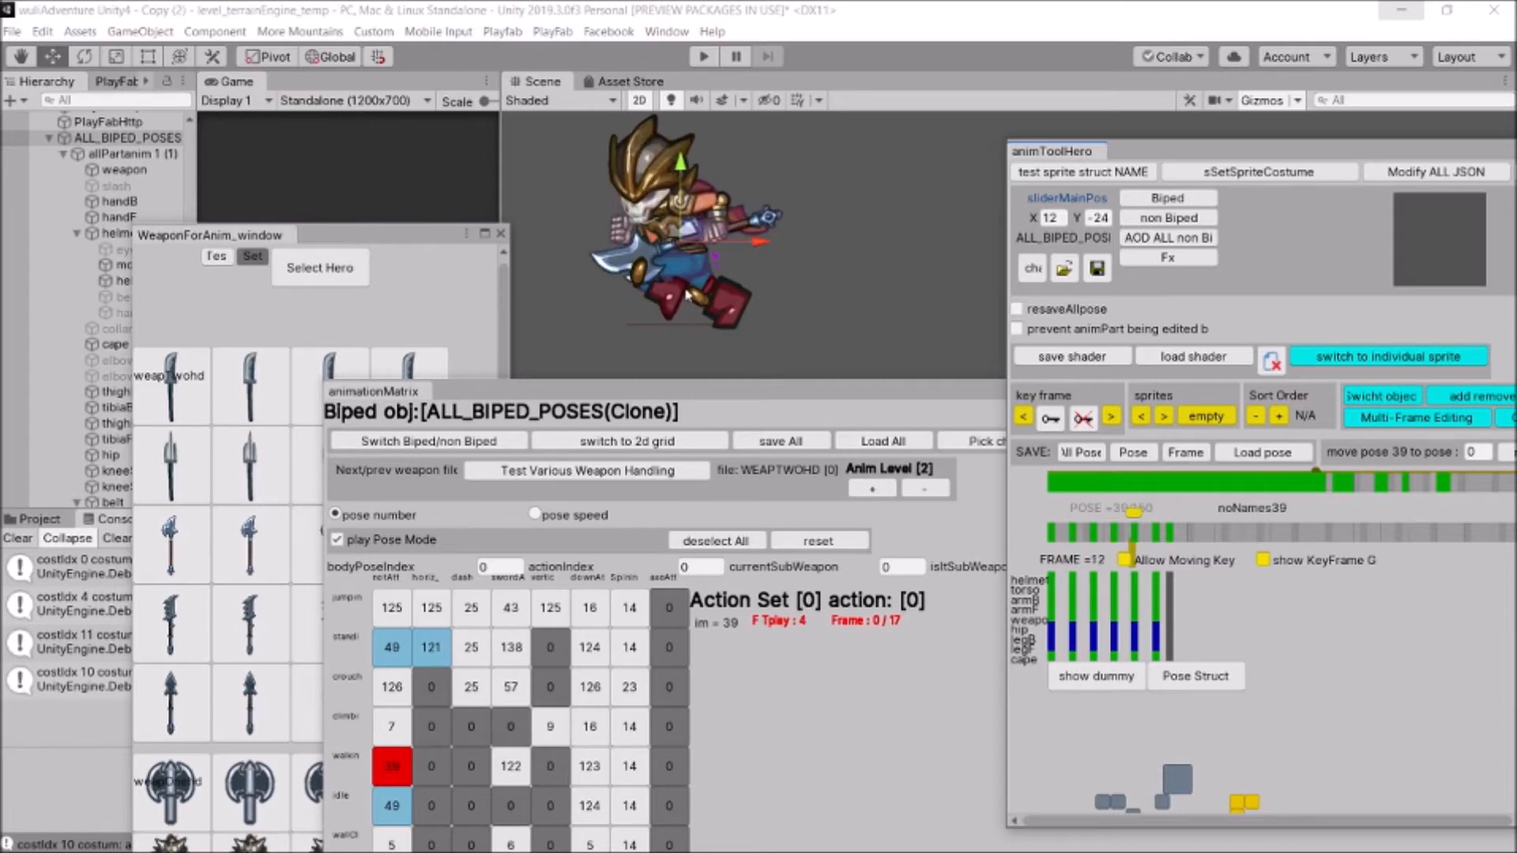
scroll(650, 275, up, 5)
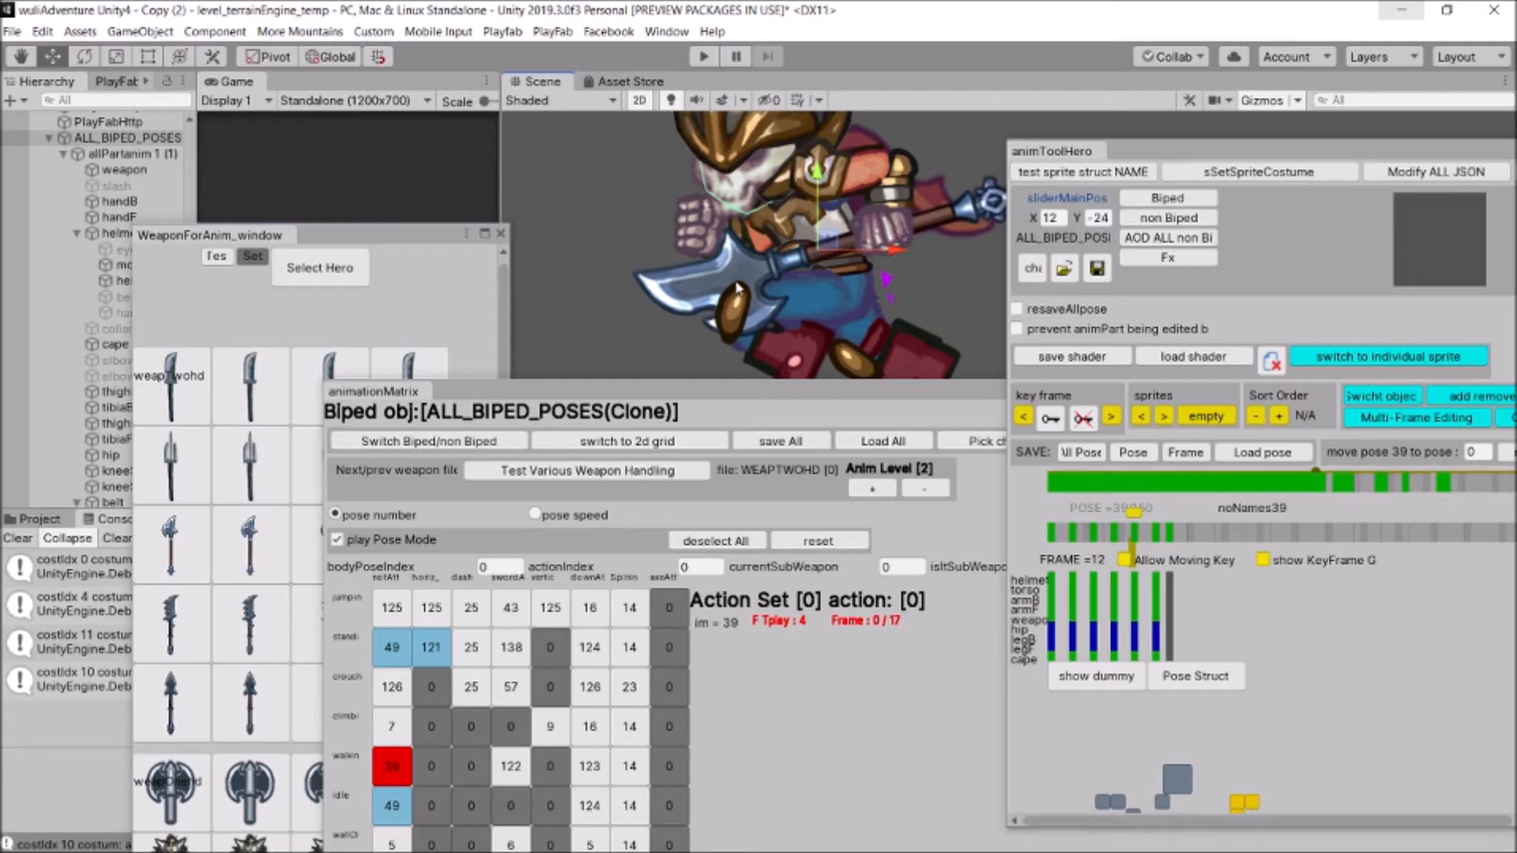
scroll(737, 287, down, 3)
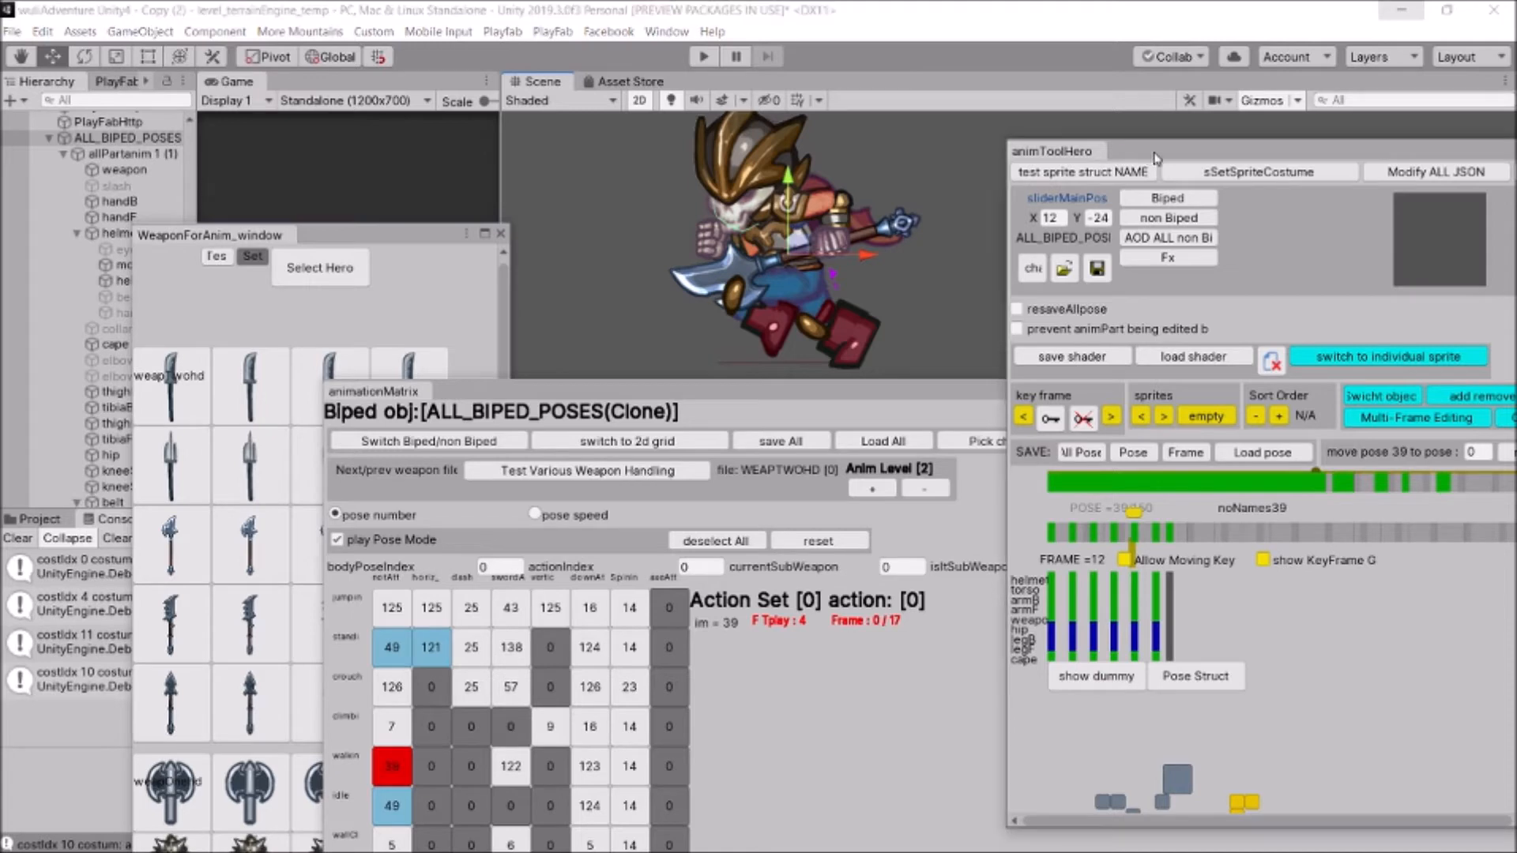
Load the first crouch pose, 126, from the animation matrix and step through its key frames
drag(1126, 158, 1124, 386)
scroll(930, 284, down, 3)
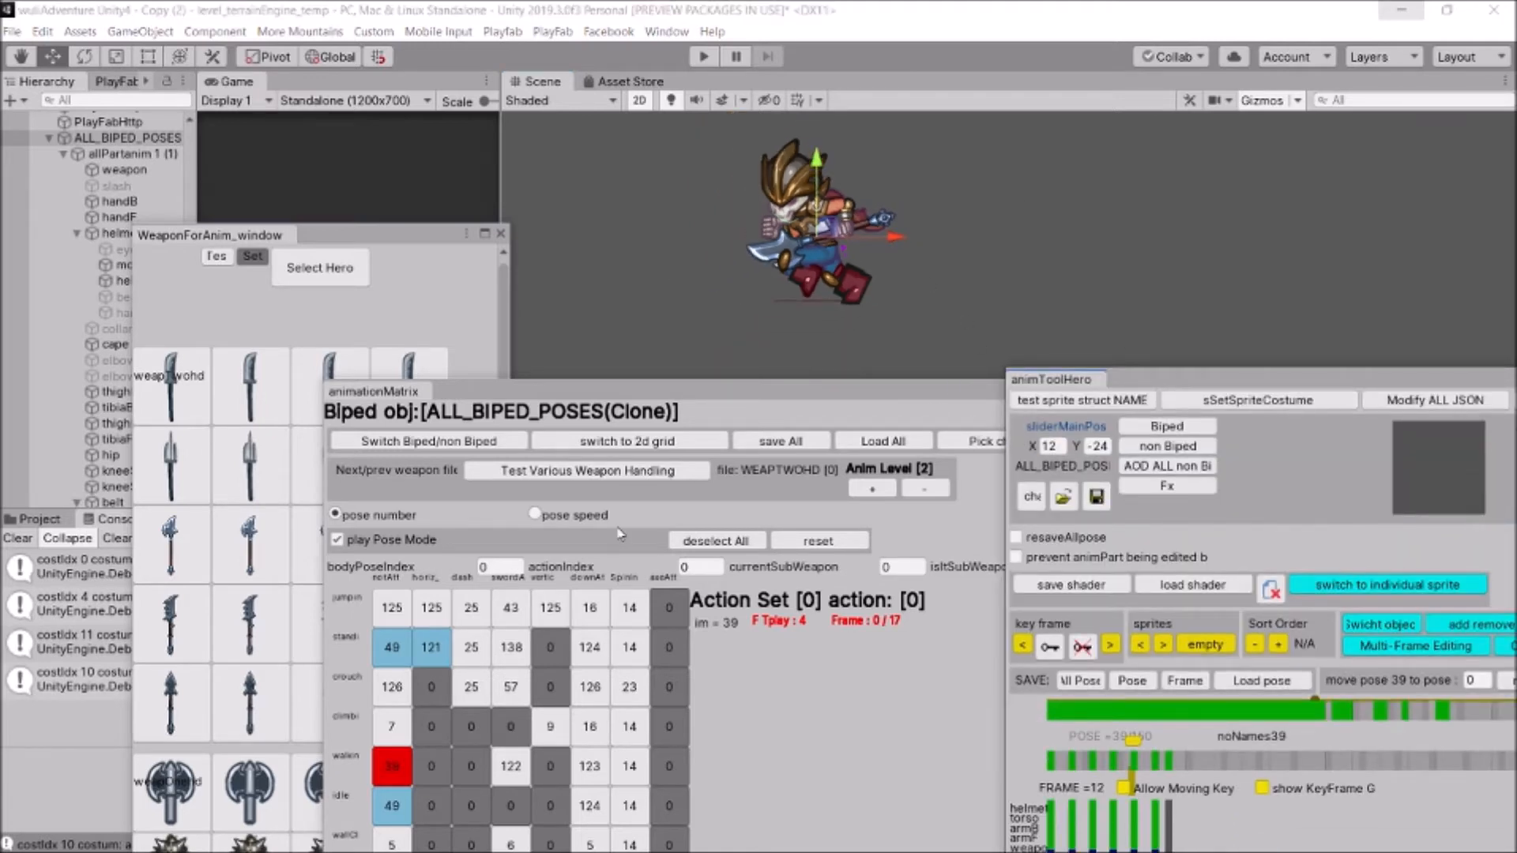
click(389, 692)
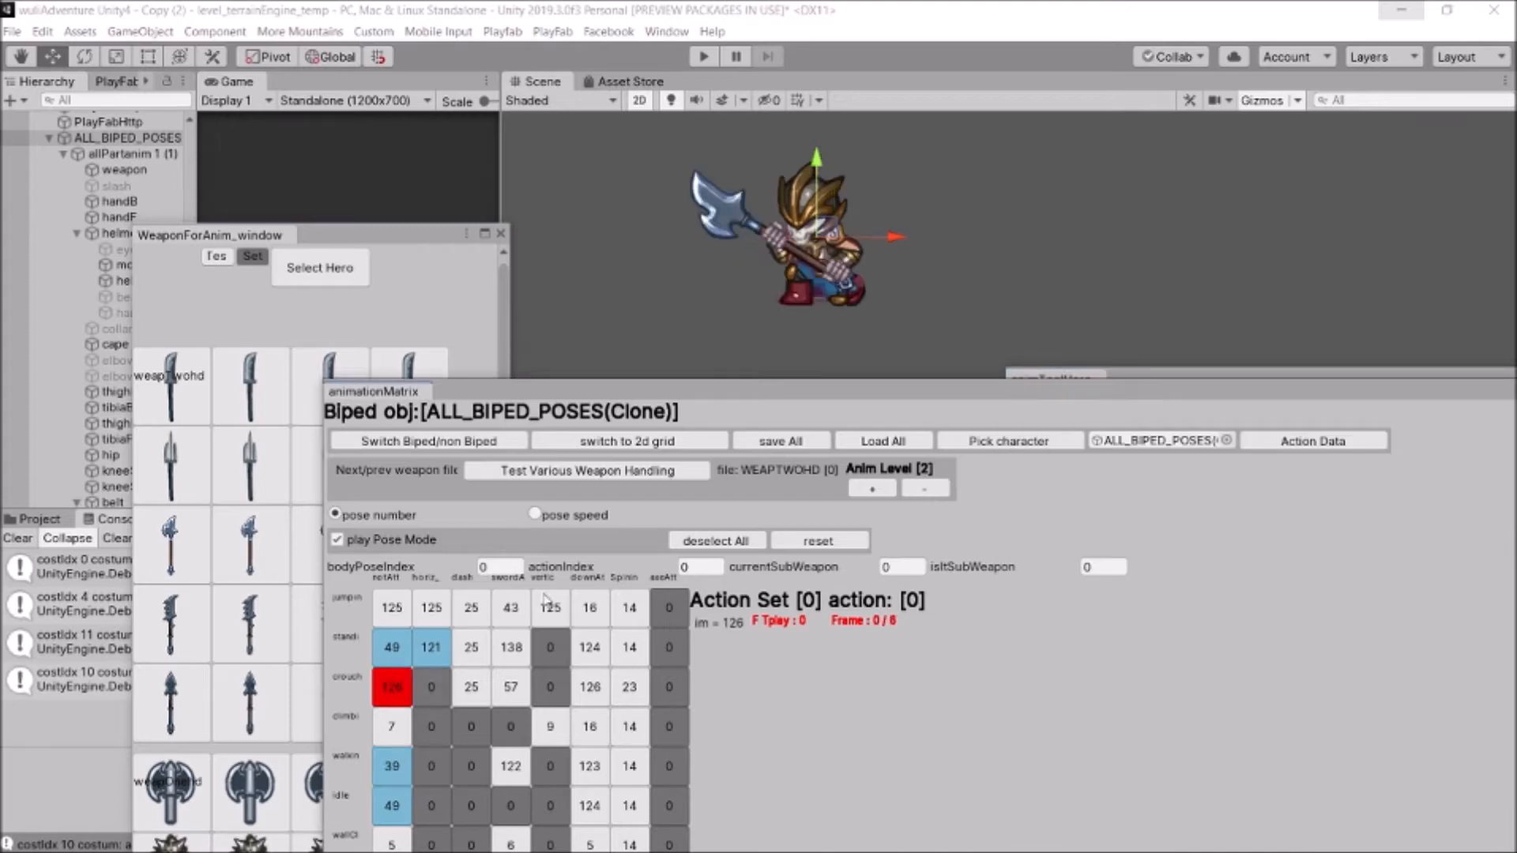
drag(1197, 382, 1161, 176)
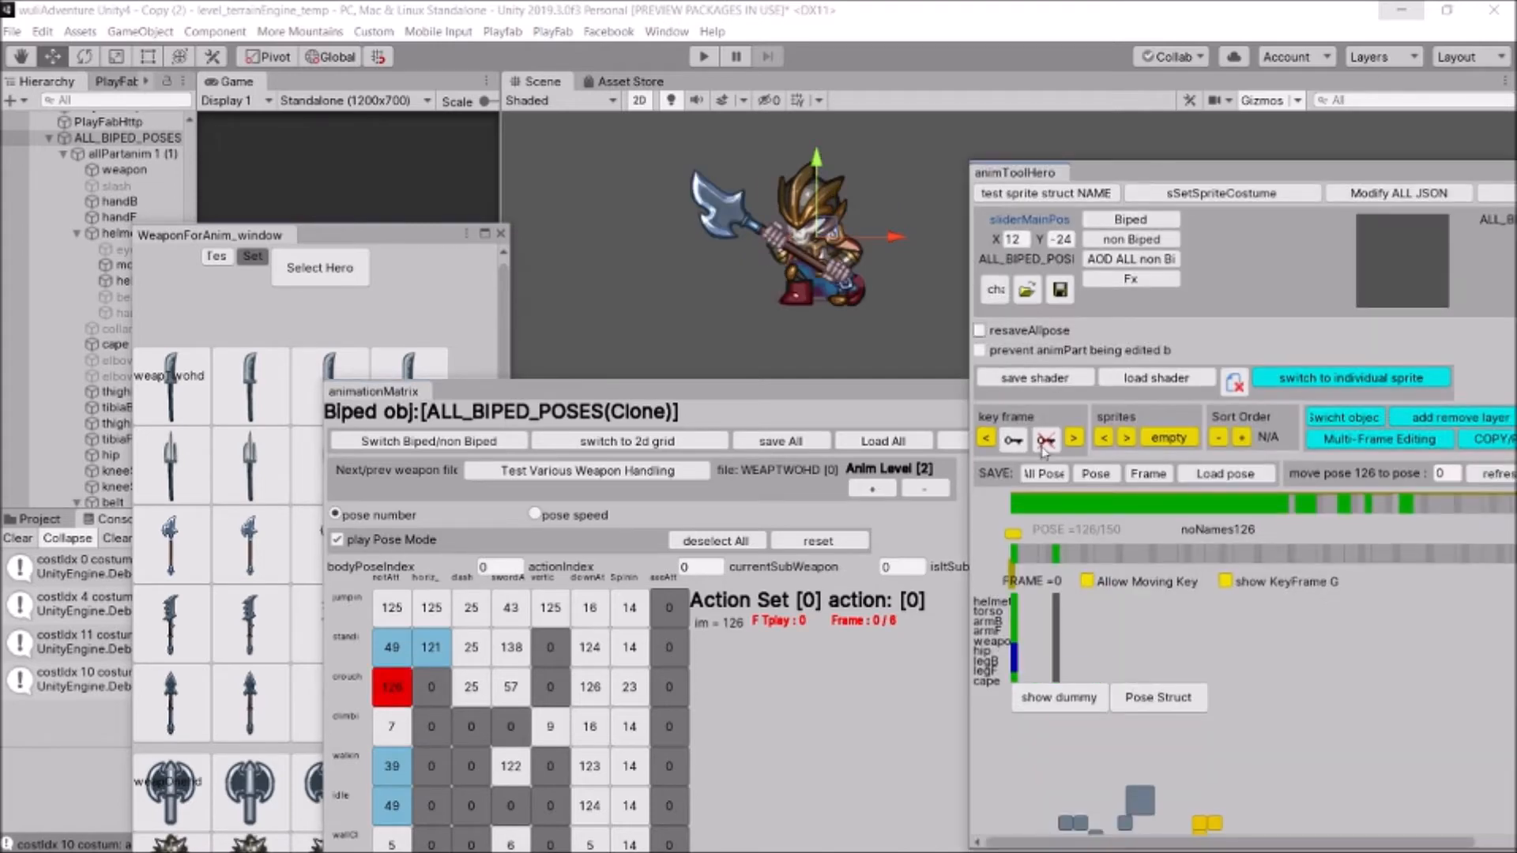
click(1076, 439)
click(1076, 443)
click(1076, 442)
click(1076, 443)
click(1076, 442)
Load the first jumping pose, 125, from the animation matrix and step through its key frames
click(393, 608)
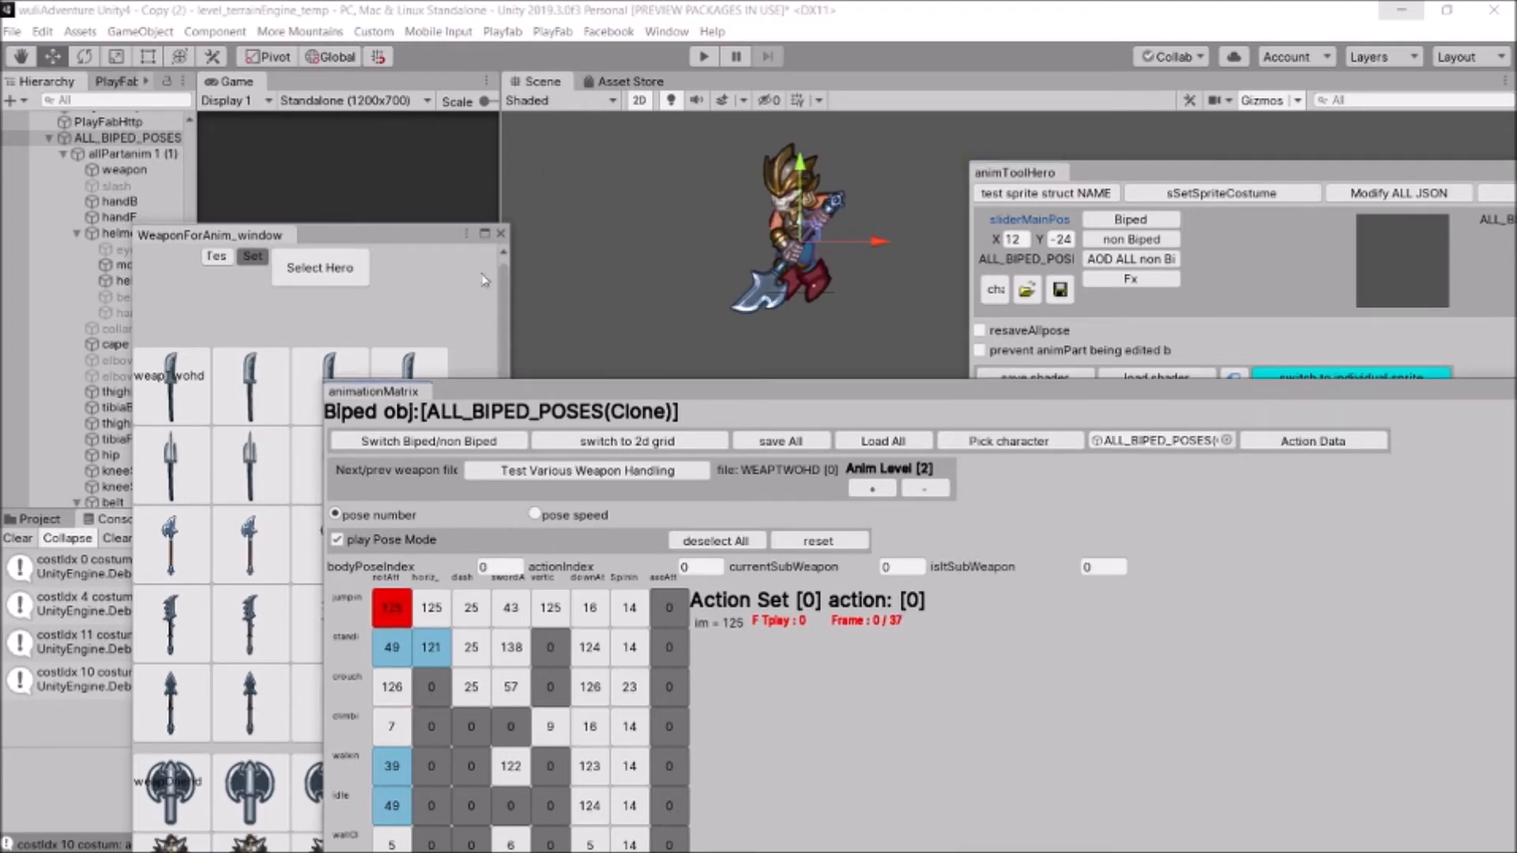
click(1230, 184)
click(1073, 439)
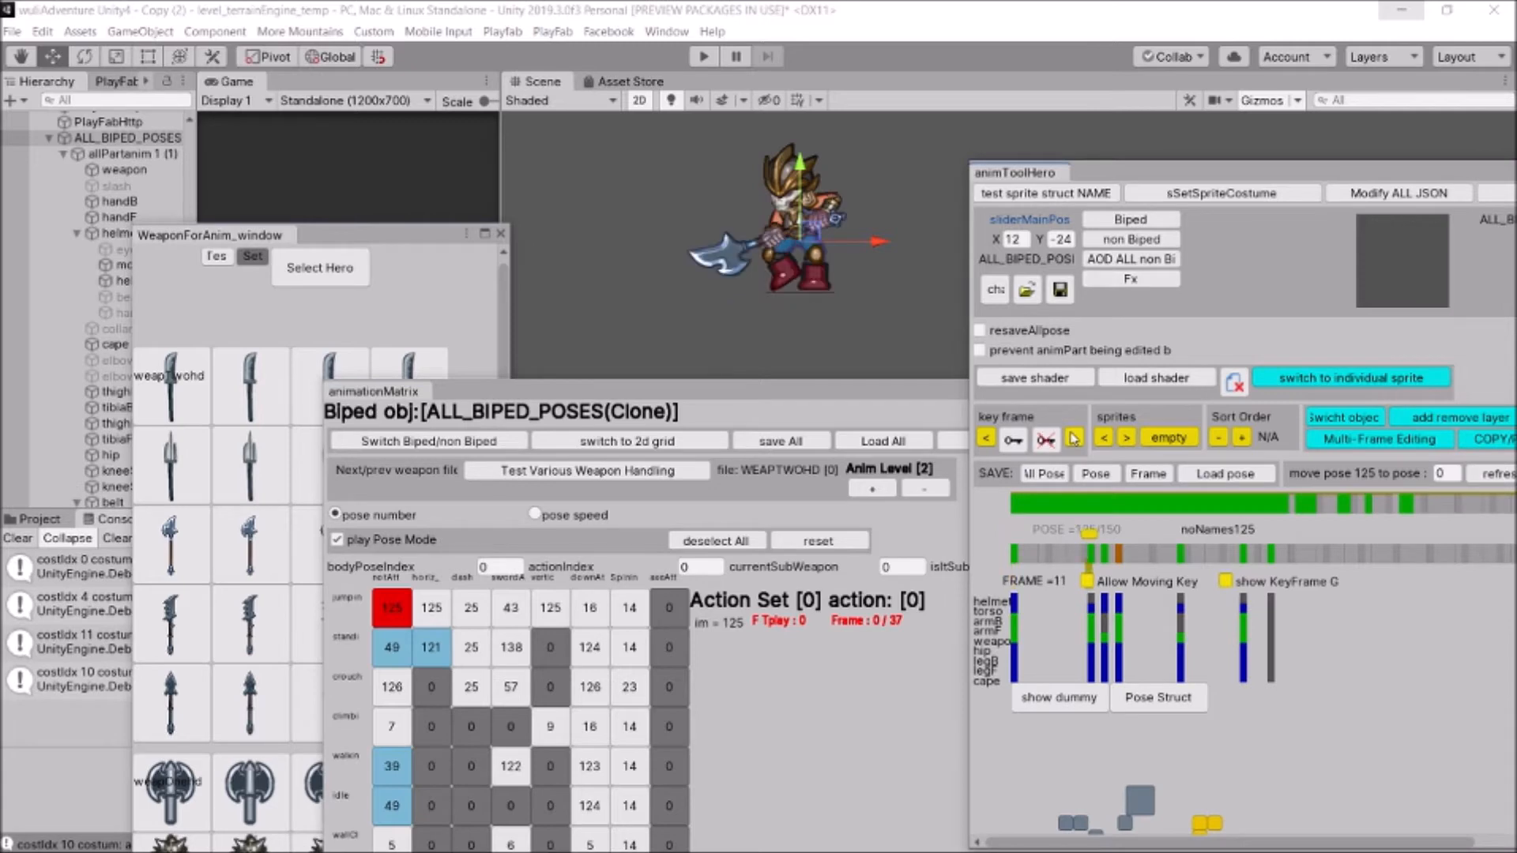
click(1073, 439)
click(1073, 440)
click(1073, 440)
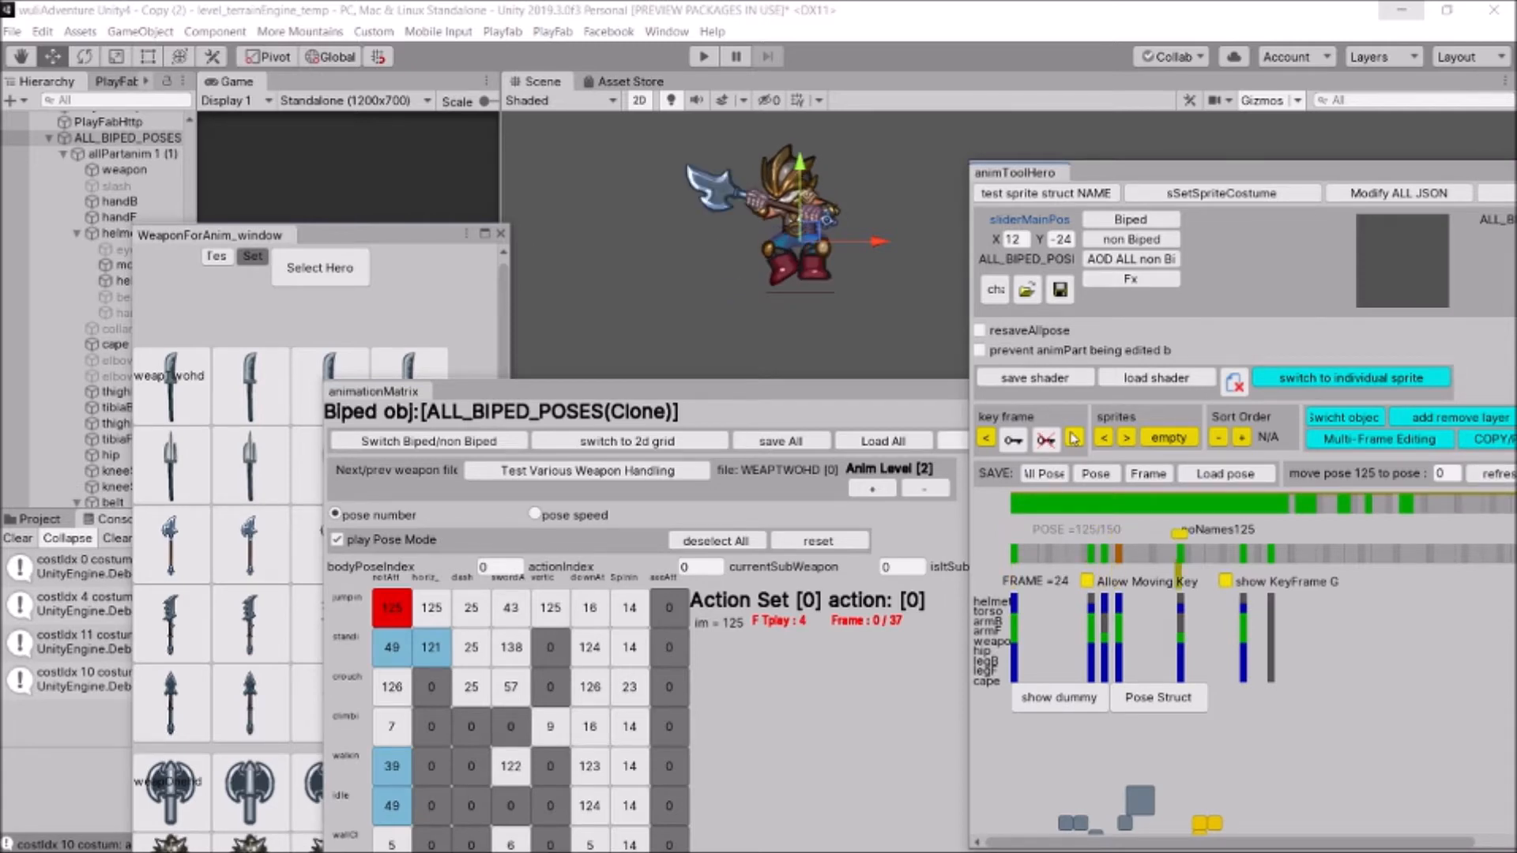
Lower the Anim Level to 0 and step through the key frames of jumping pose 125
click(924, 490)
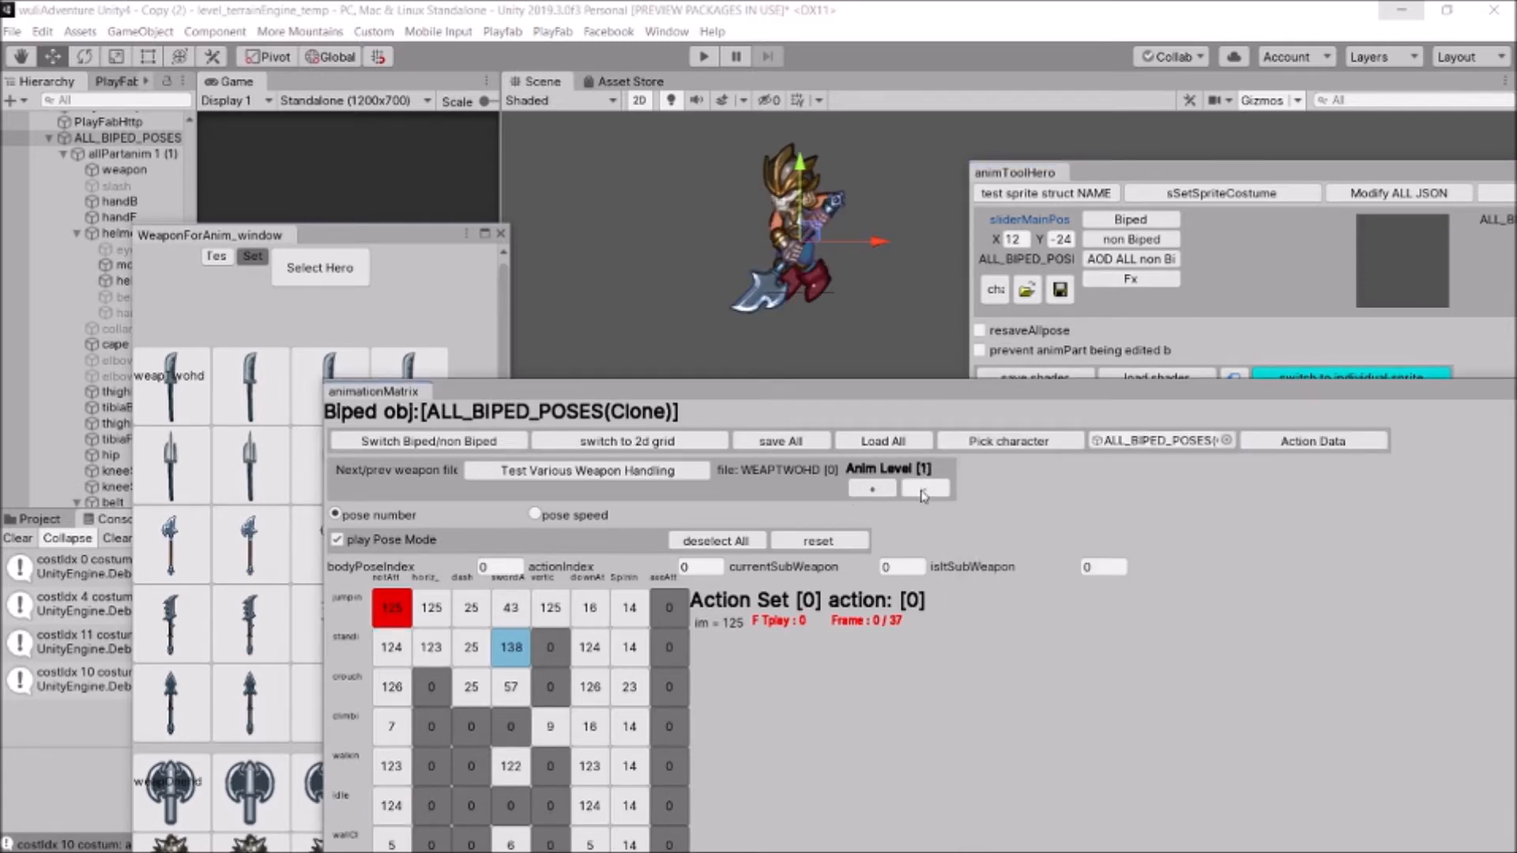
click(923, 490)
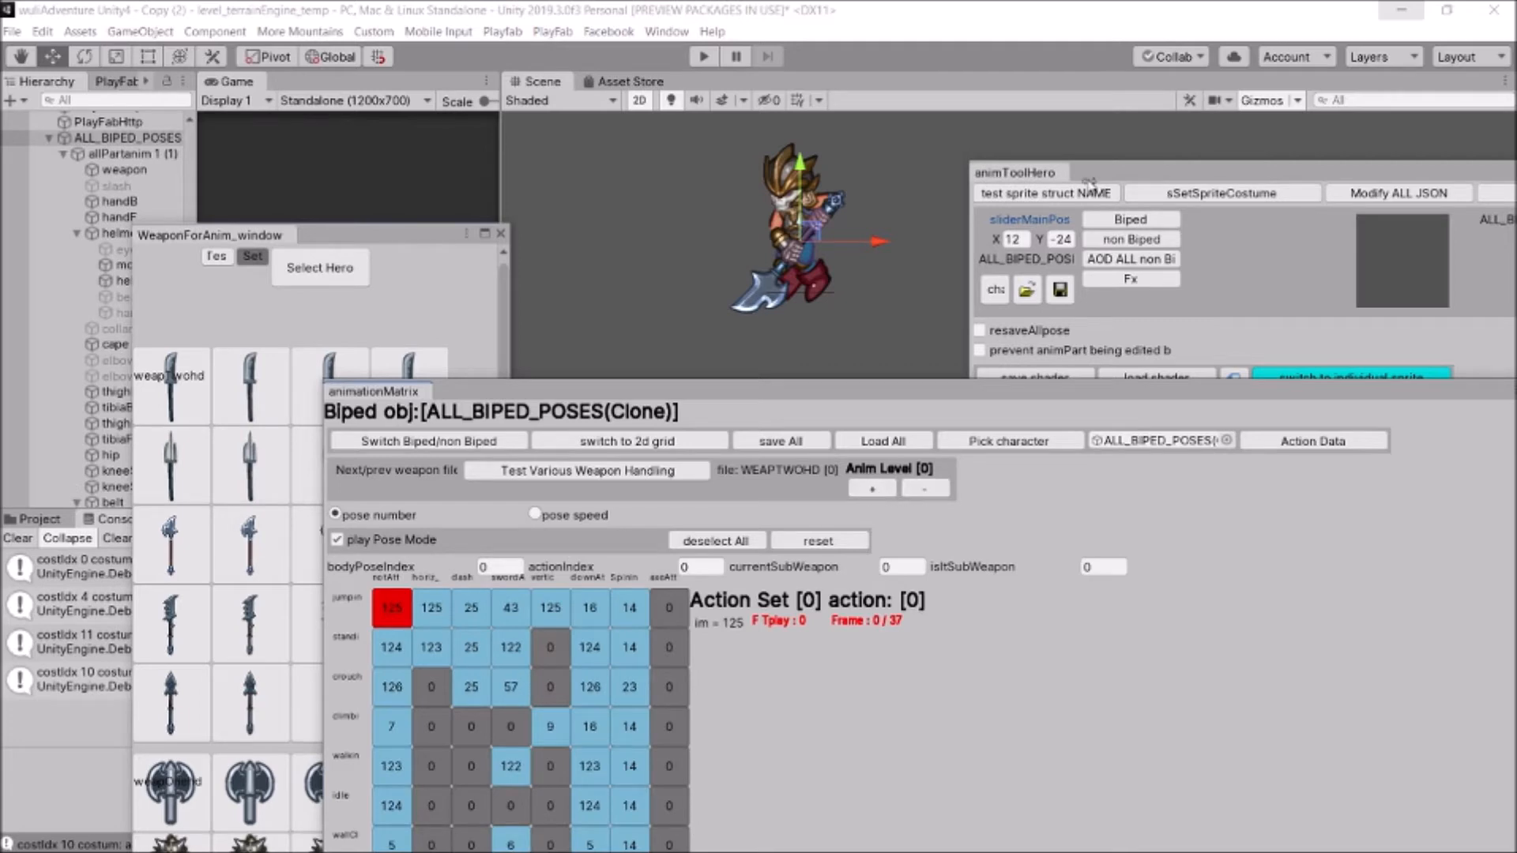
click(1135, 174)
click(1073, 441)
click(1073, 442)
click(1073, 442)
click(1073, 441)
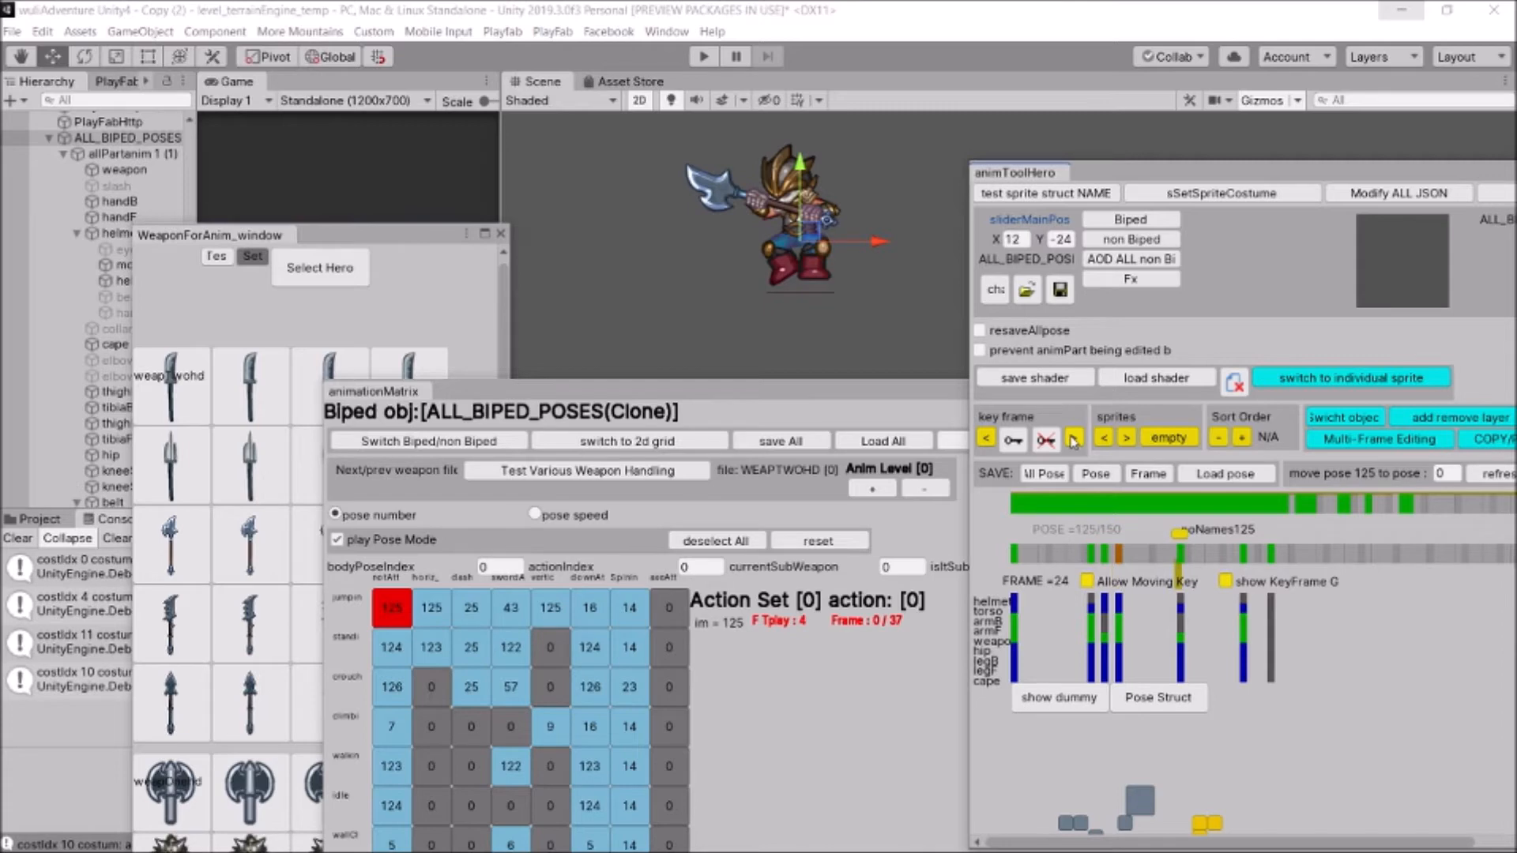
Equip the hero with the first one-handed double-bladed axe from the weapon list
drag(359, 236, 369, 140)
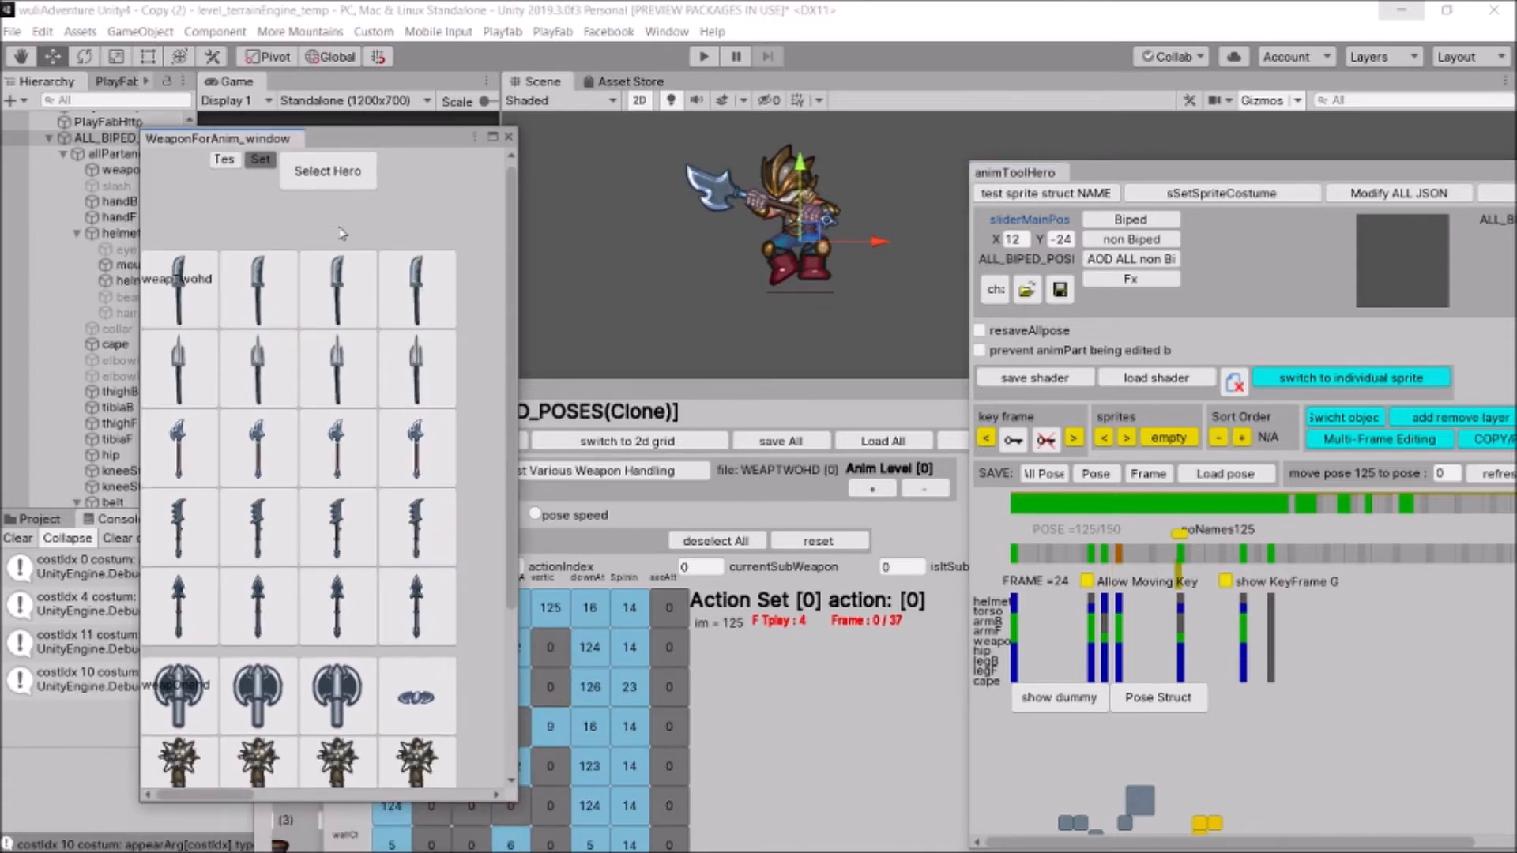
scroll(348, 237, down, 3)
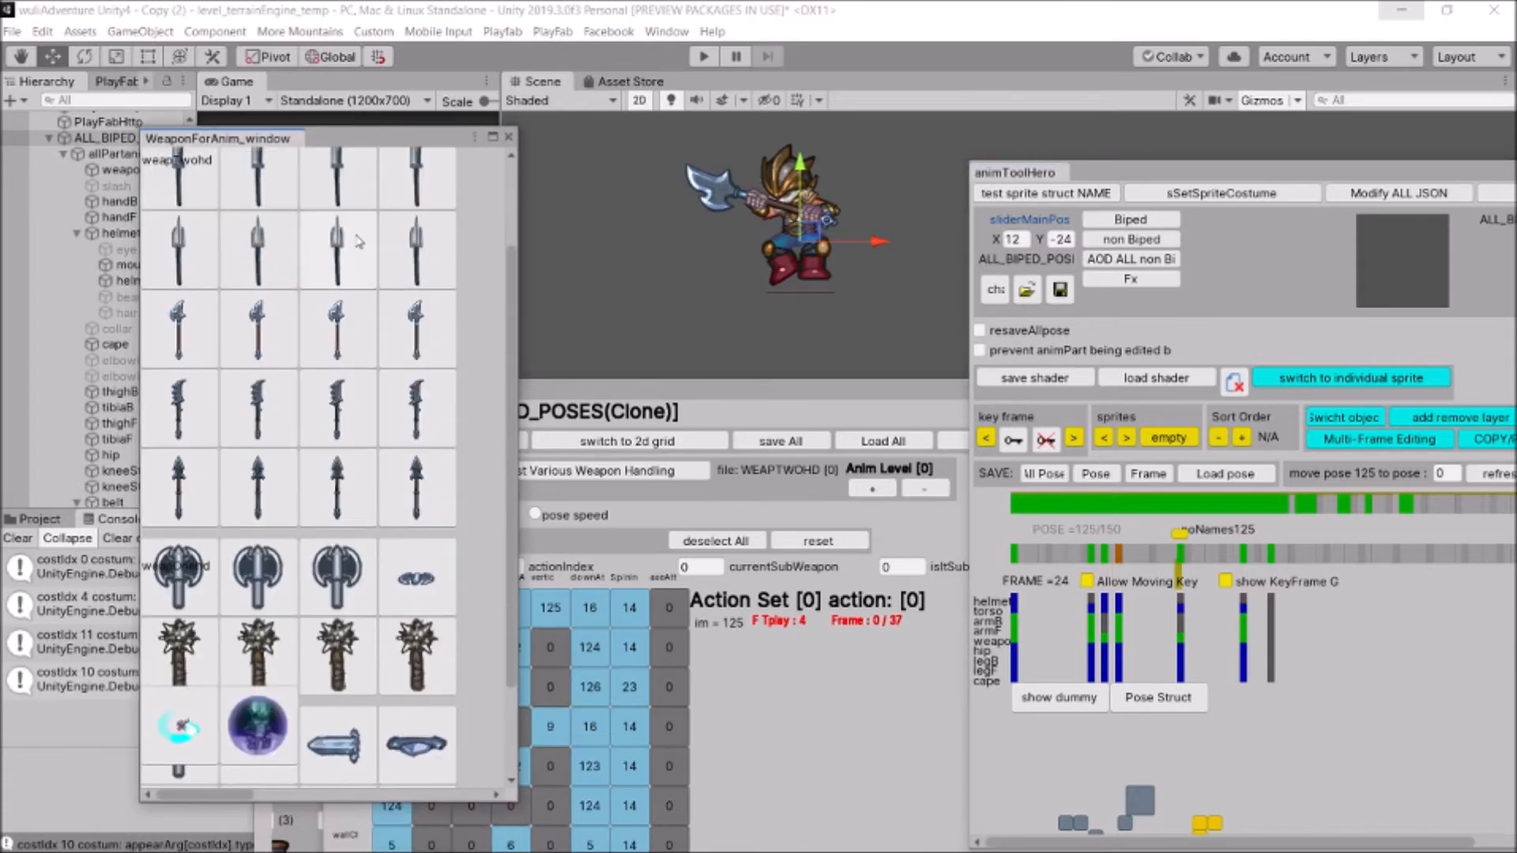
click(190, 575)
drag(1076, 179, 1088, 157)
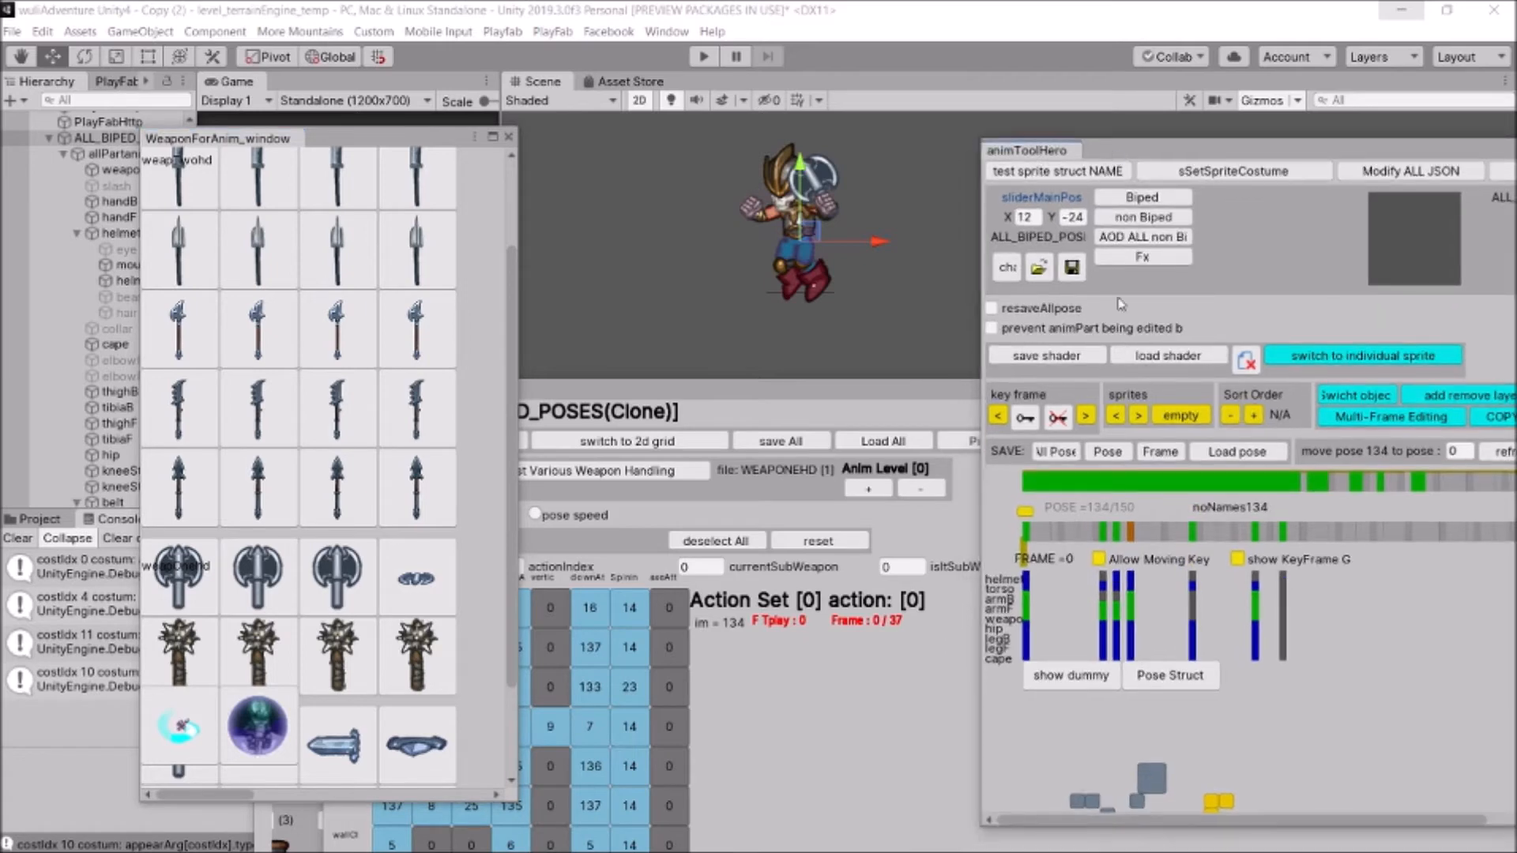
Step through the key frames of jumping pose 134 to examine the one-handed axe animation
click(1086, 419)
click(1086, 419)
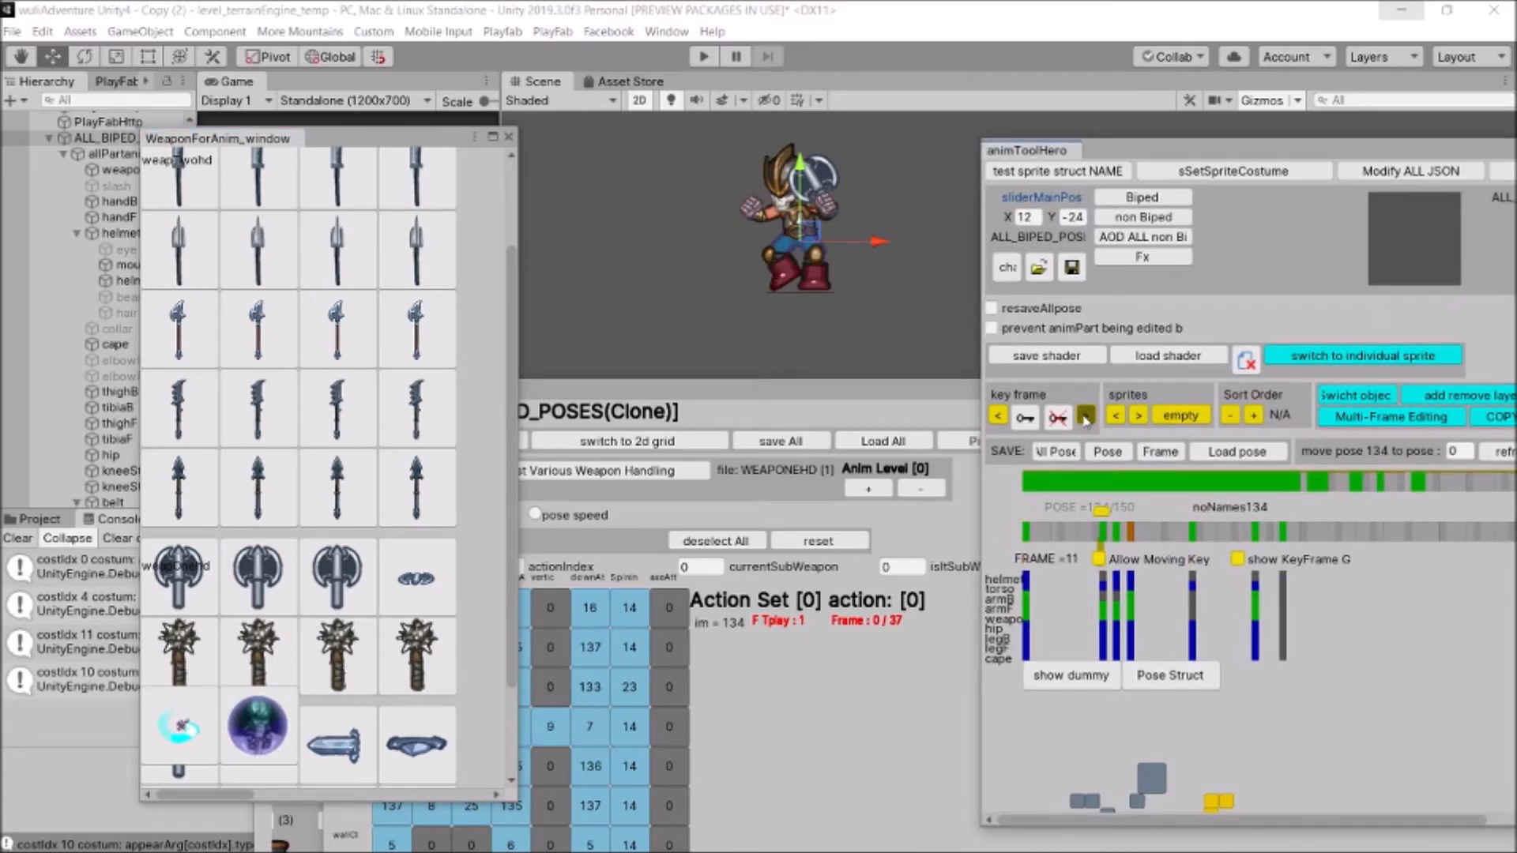
click(1085, 418)
click(1086, 418)
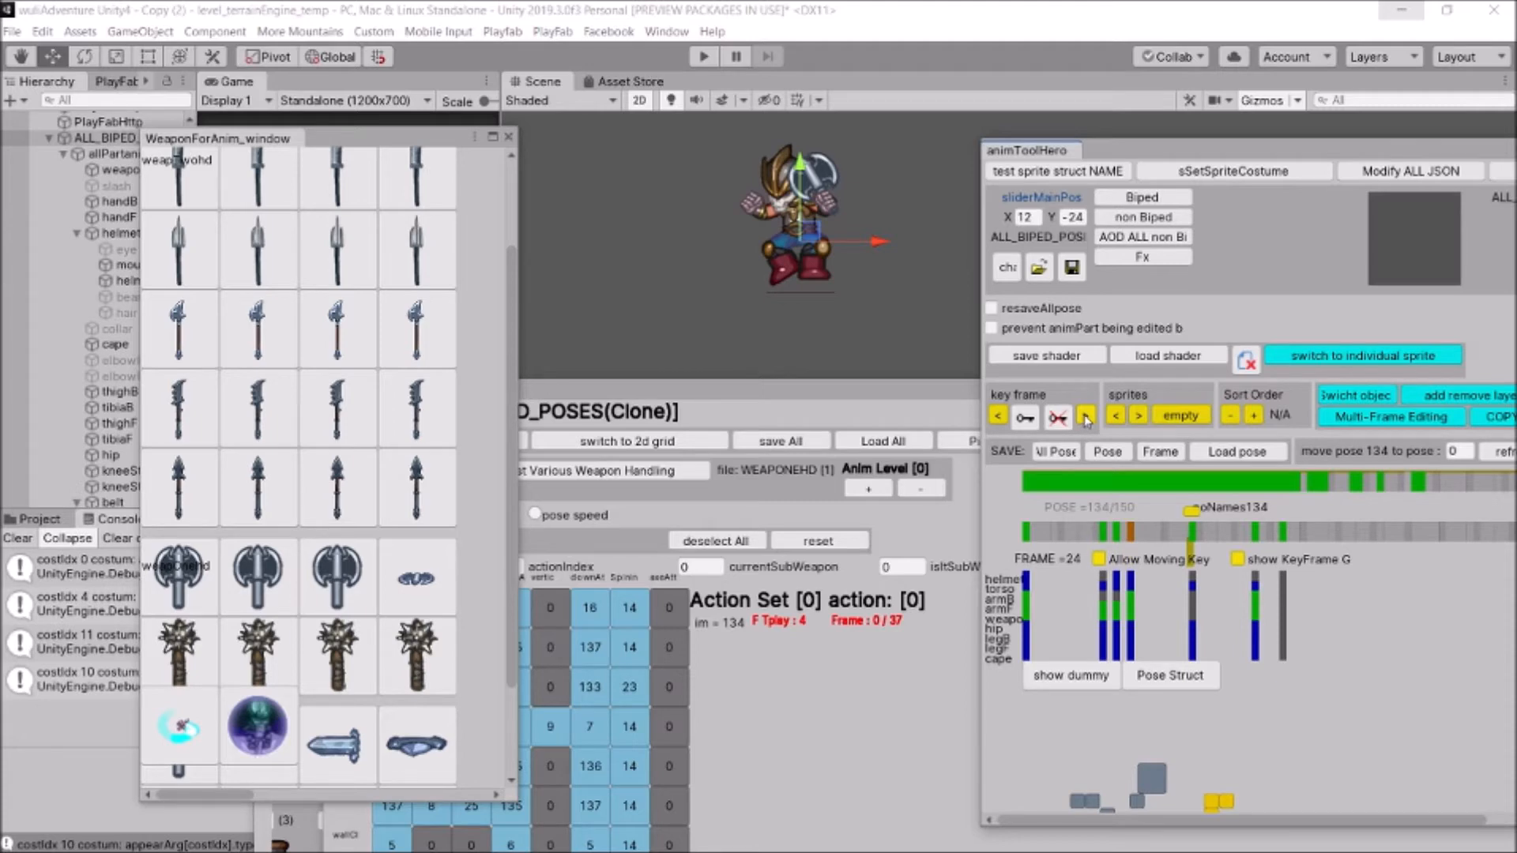
click(1085, 419)
click(1086, 418)
click(1086, 419)
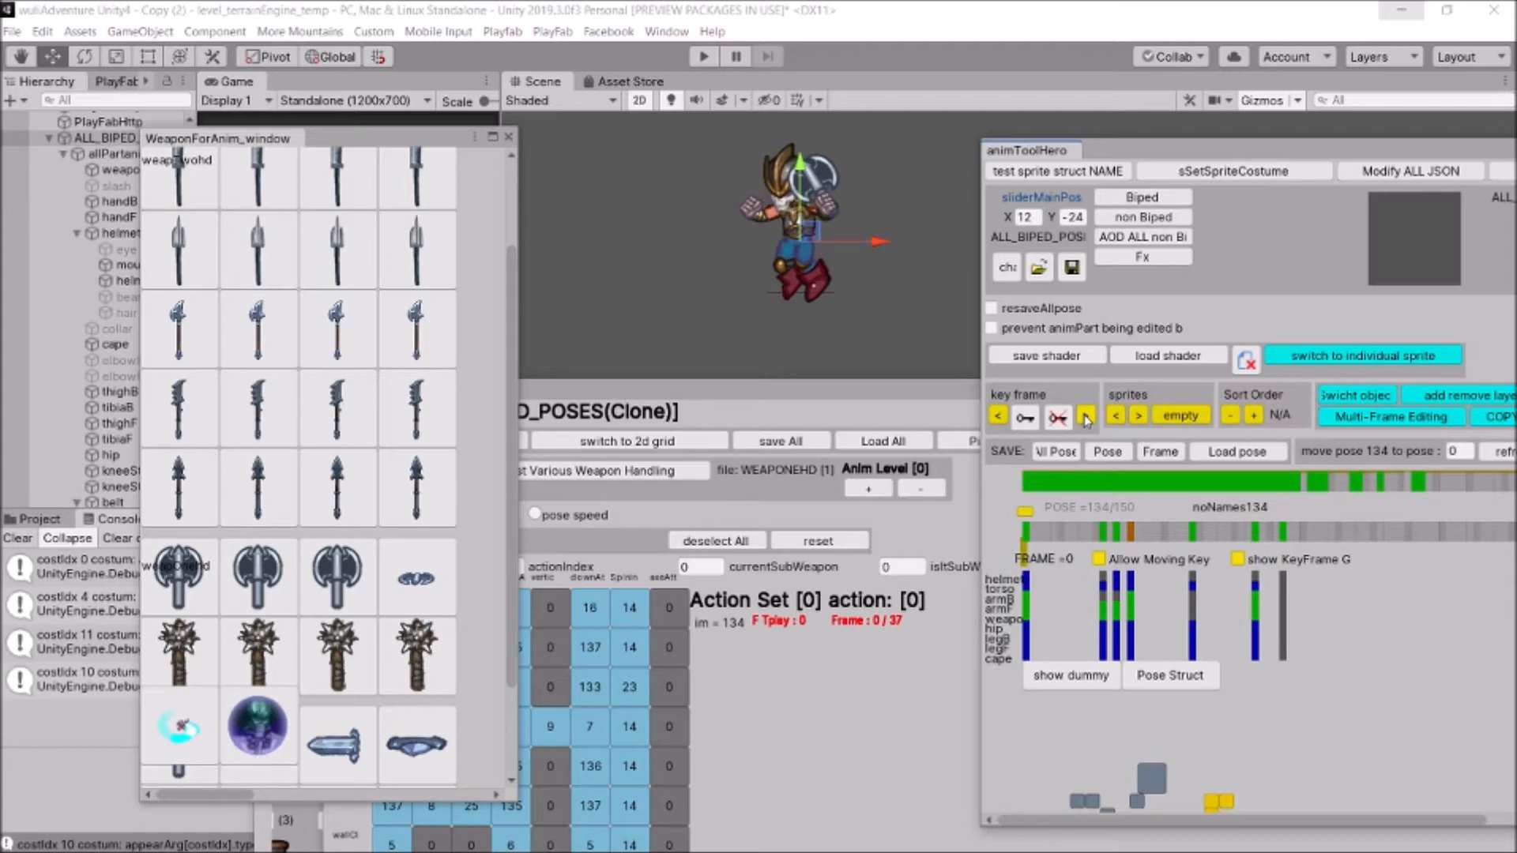
click(1085, 419)
click(1086, 418)
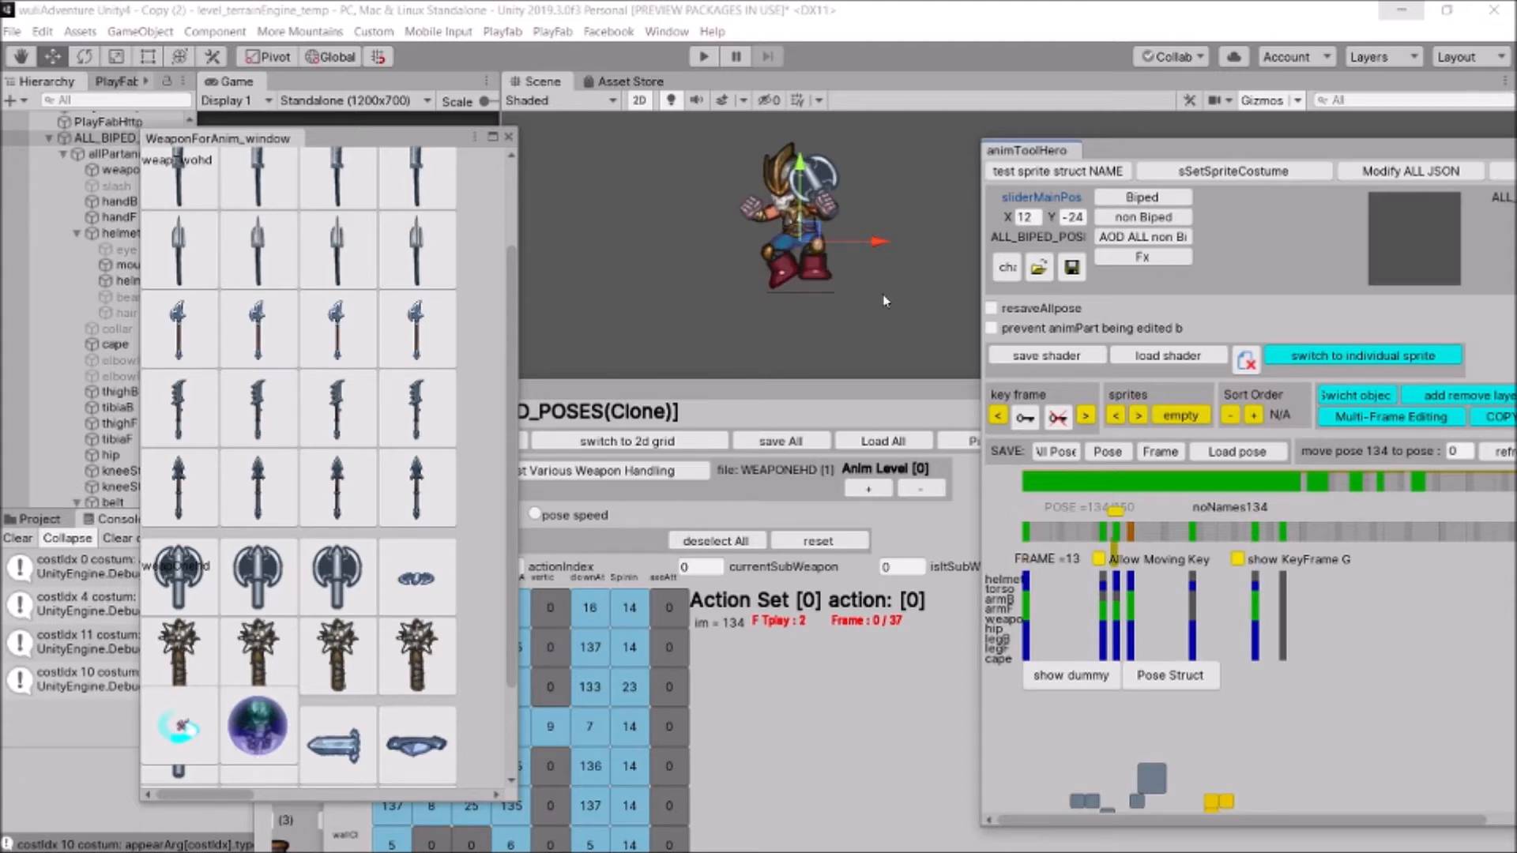
Rearrange the floating windows to clear the scene and equip the hero with the first spiked mace
drag(409, 133, 253, 327)
drag(530, 391, 995, 620)
drag(647, 671, 714, 653)
drag(191, 338, 443, 129)
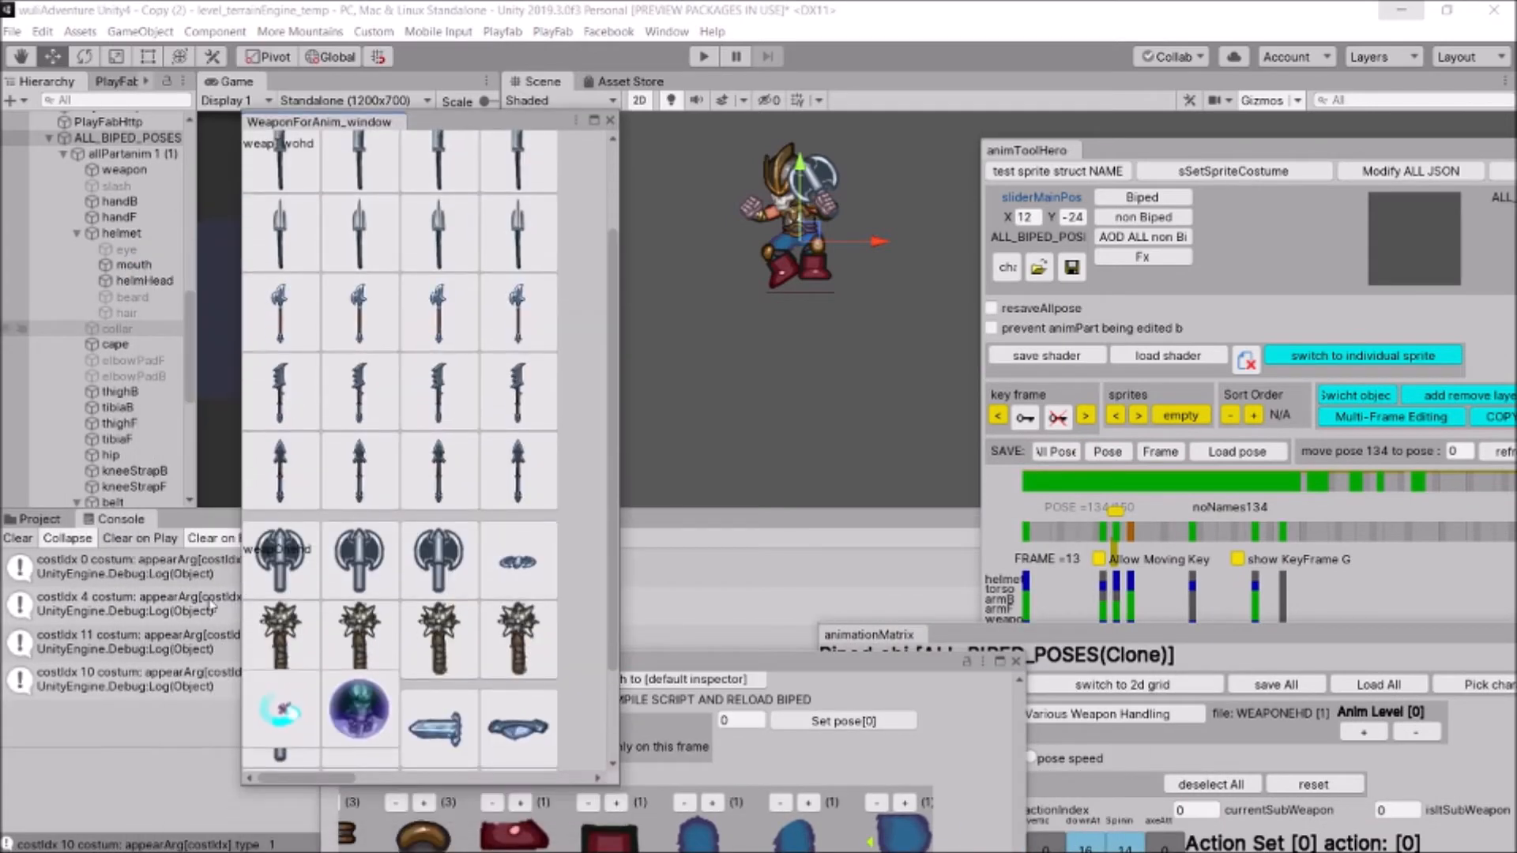
click(281, 632)
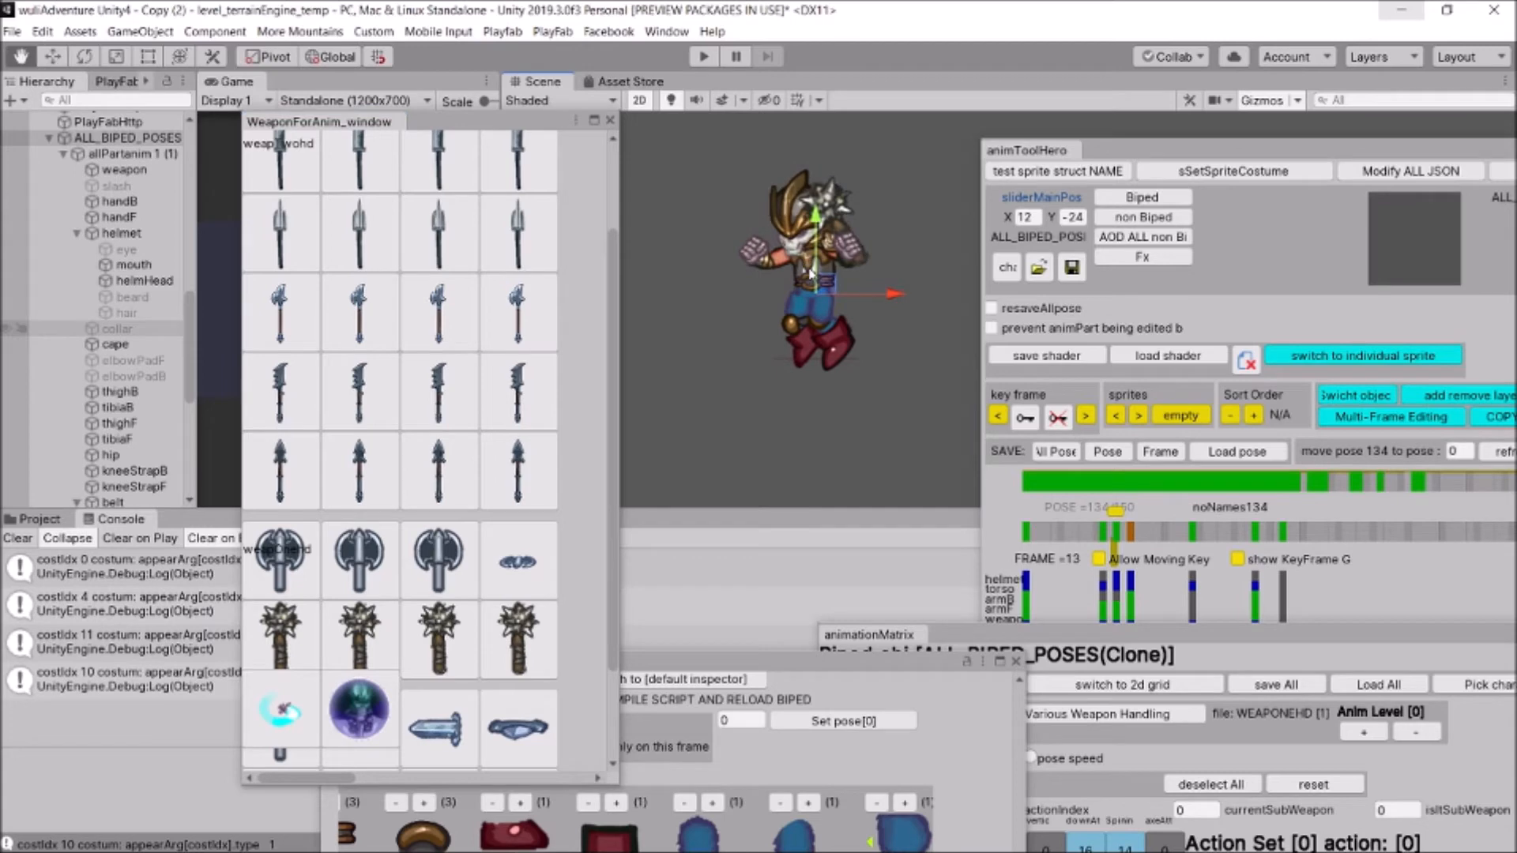
scroll(304, 537, down, 3)
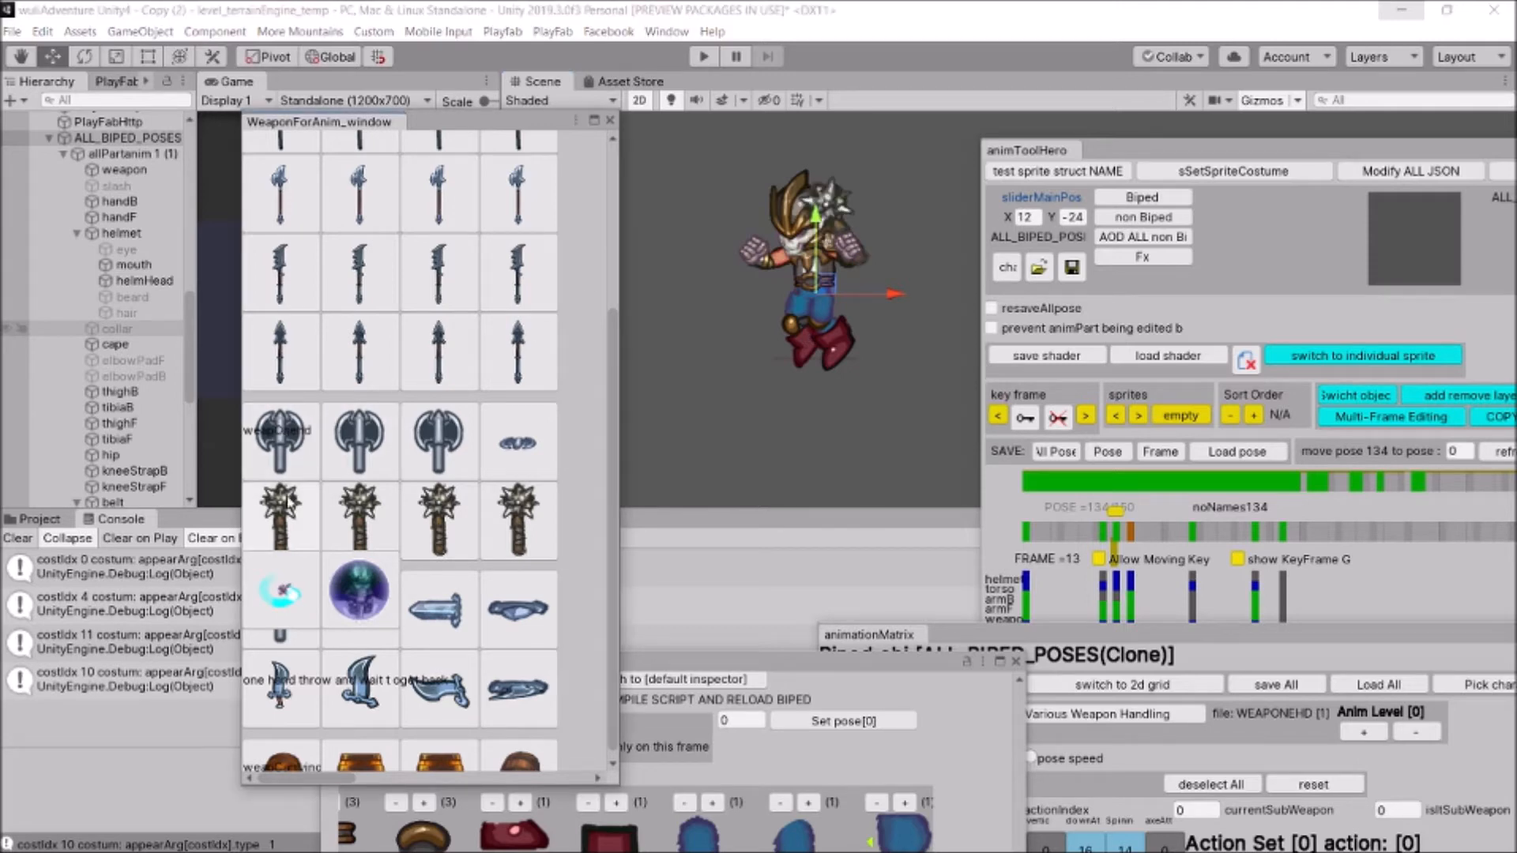
Uncover the Inspector's custom editor, browse its body parts, and spread the floating windows around the scene
drag(479, 124, 254, 582)
drag(630, 666, 460, 298)
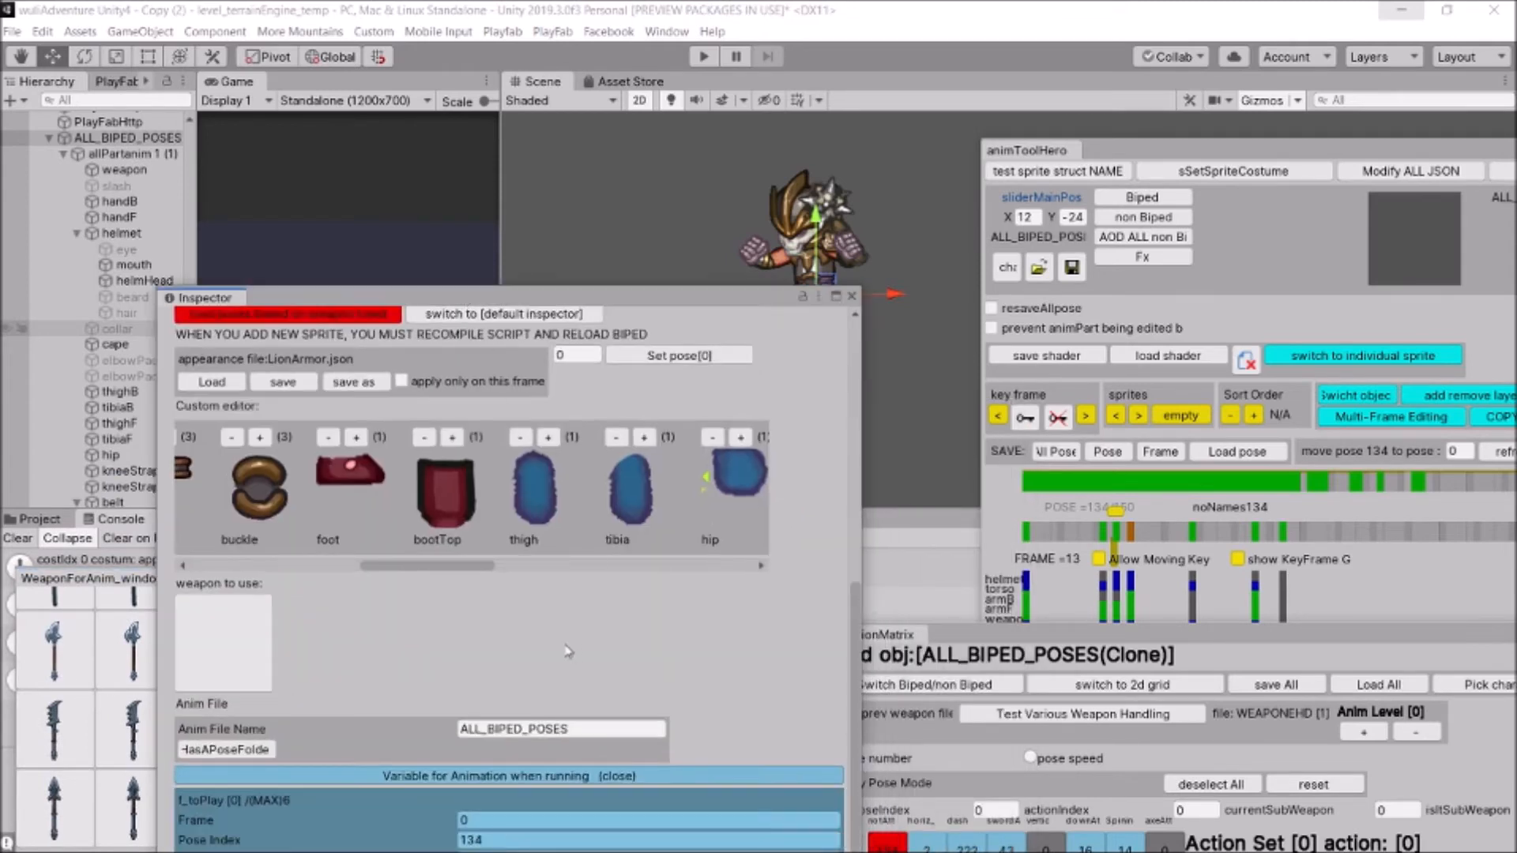
drag(525, 567, 359, 553)
drag(637, 307, 646, 565)
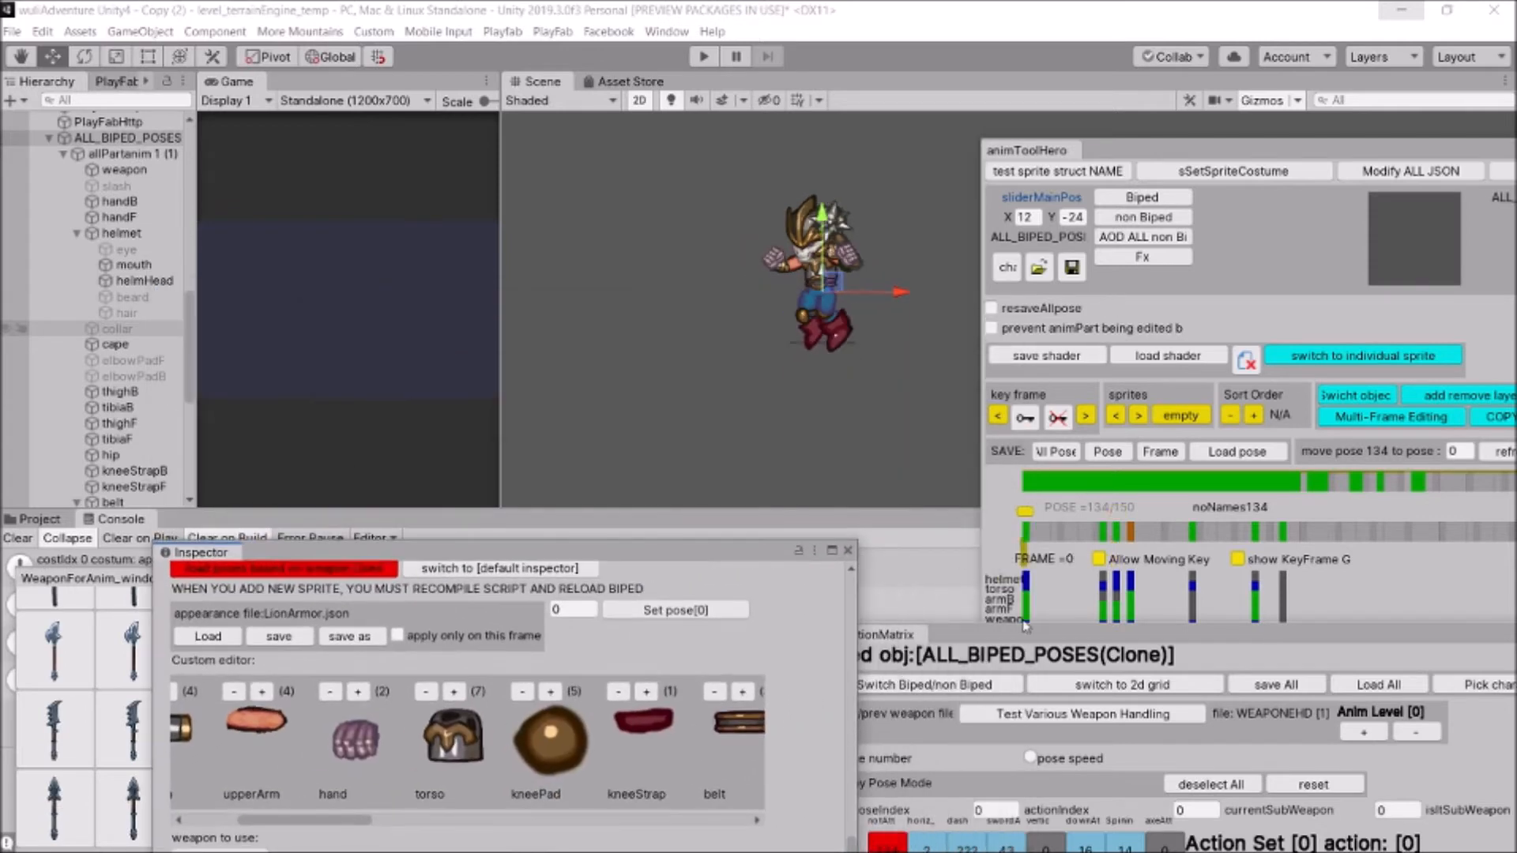
drag(1079, 638, 910, 627)
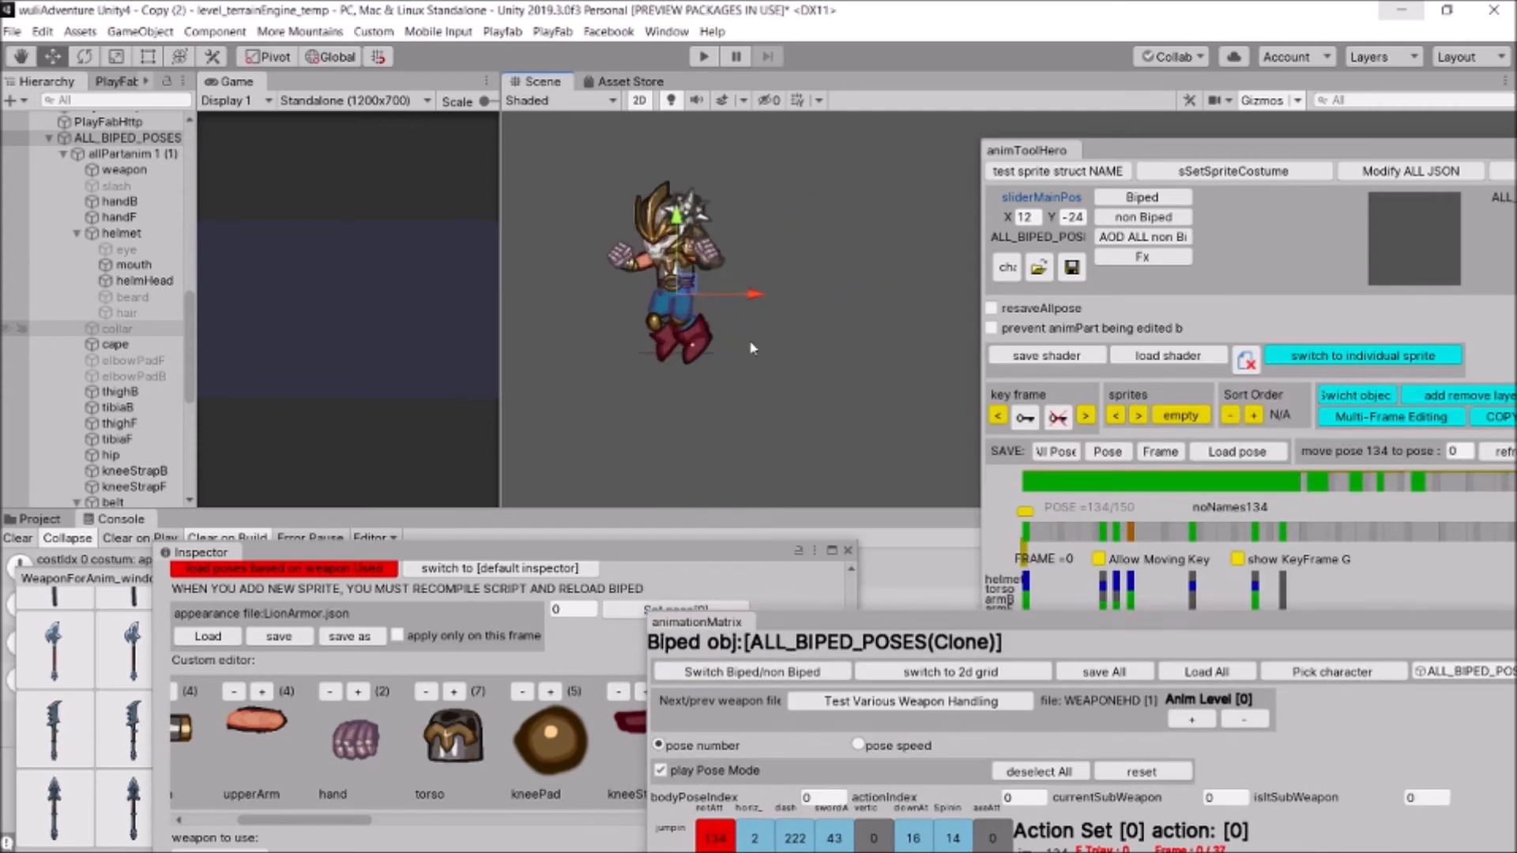
Place the Inspector beside the scene, view the appearance files available for loading, and cancel without loading one
drag(487, 555, 1142, 188)
drag(948, 455, 897, 460)
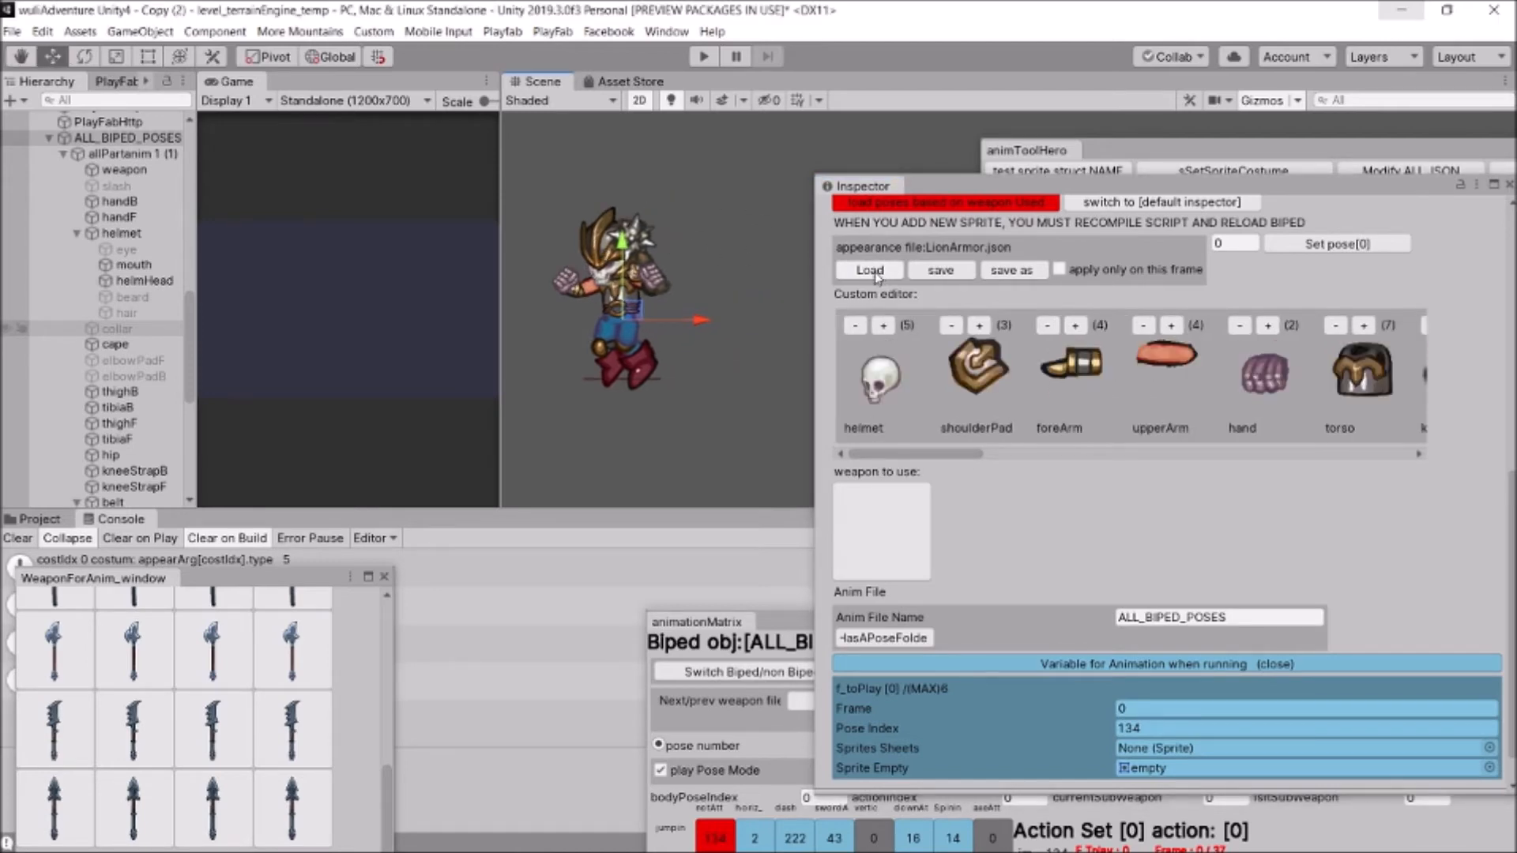
click(872, 271)
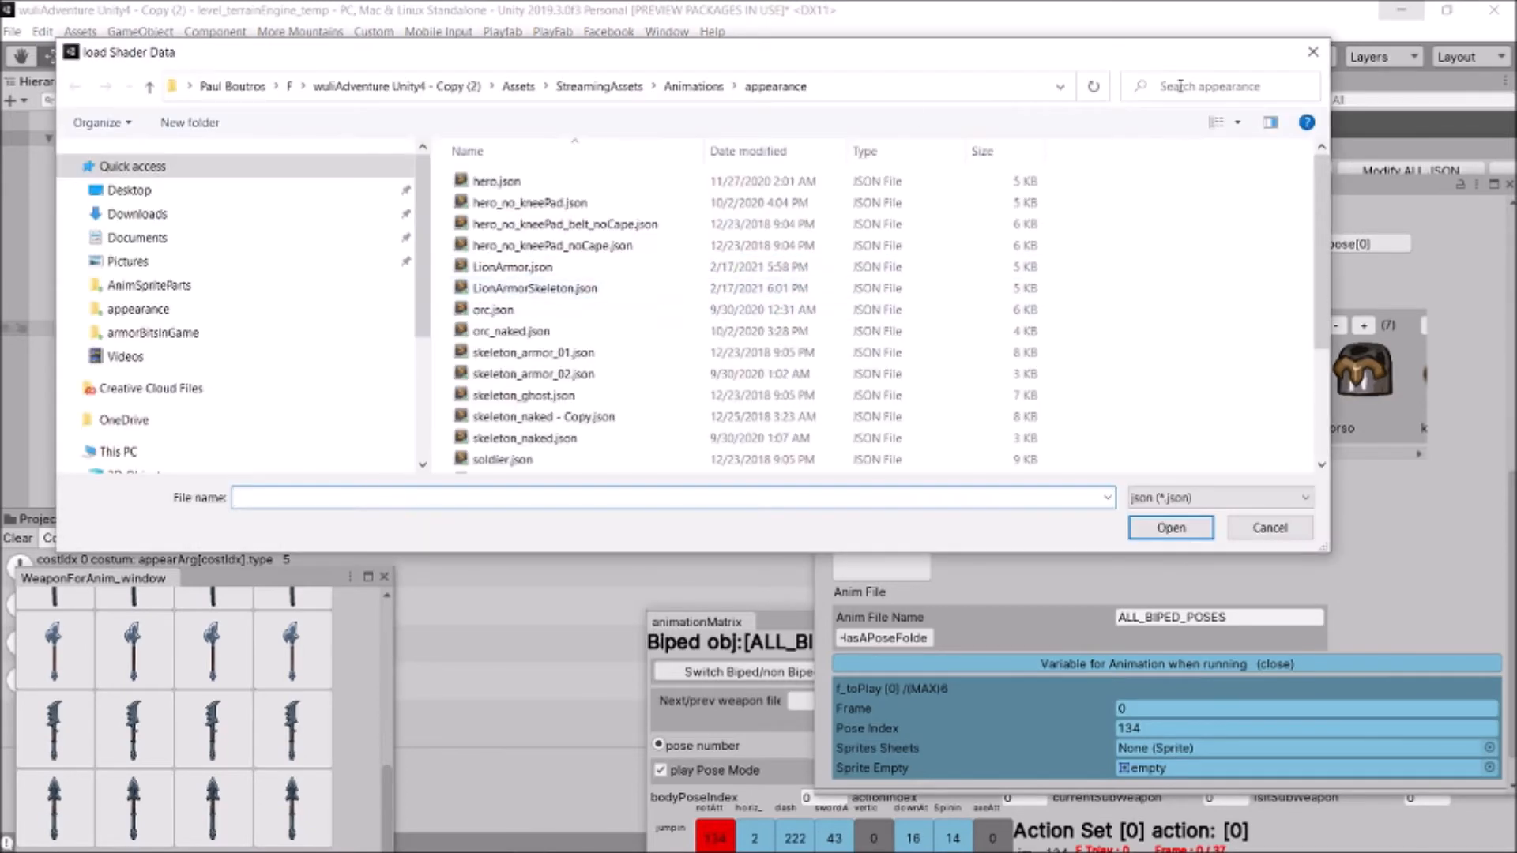
click(1313, 52)
Cycle the shoulderPad sprite to variant 2 in the custom editor and move the pose slider to pose 1, walk
drag(1281, 186, 1257, 459)
drag(794, 615, 693, 647)
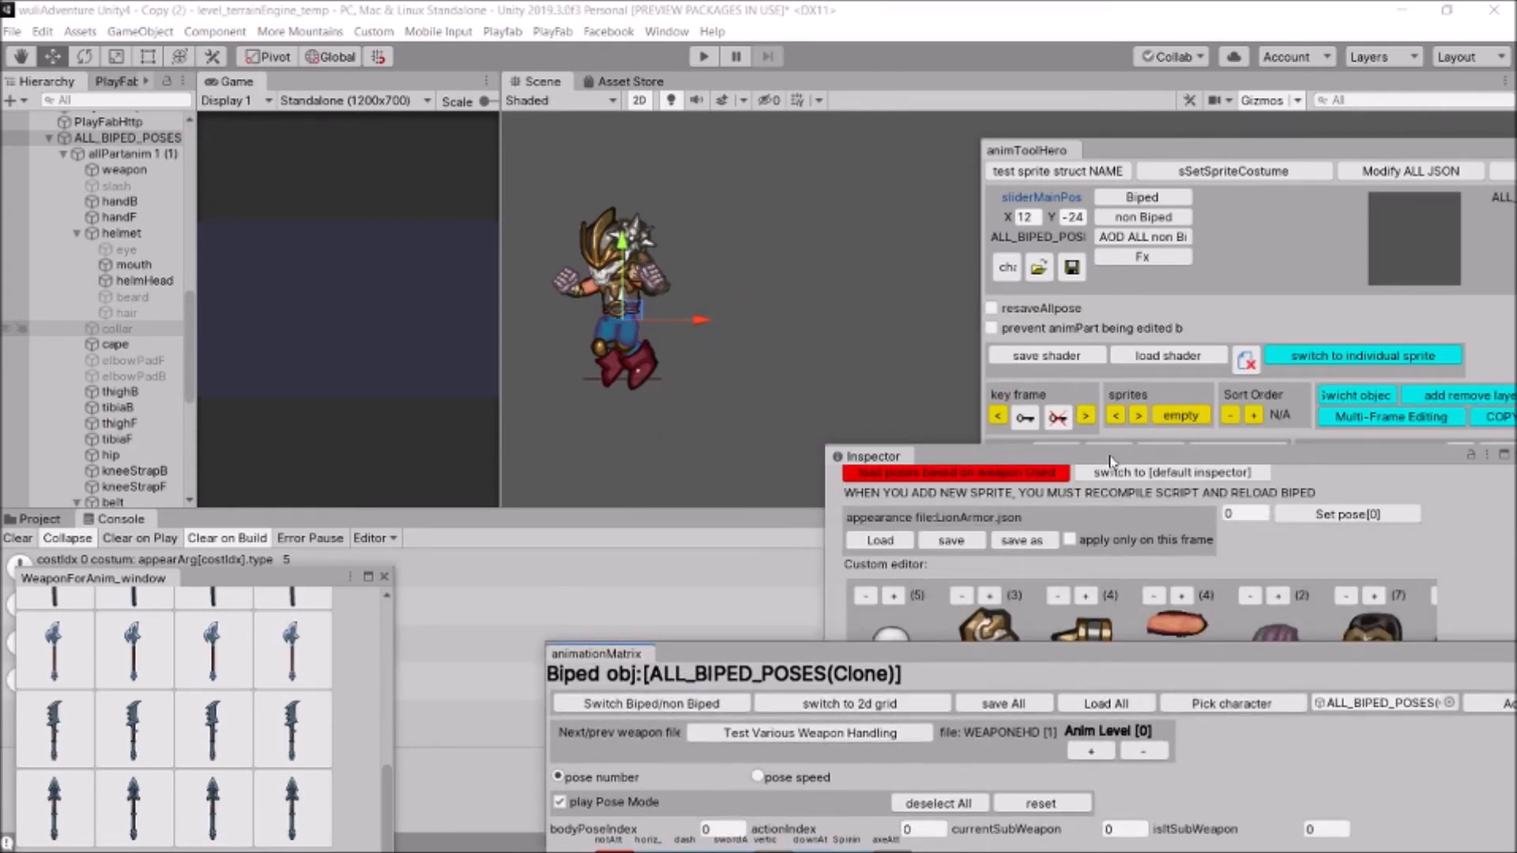
drag(1114, 456, 1070, 277)
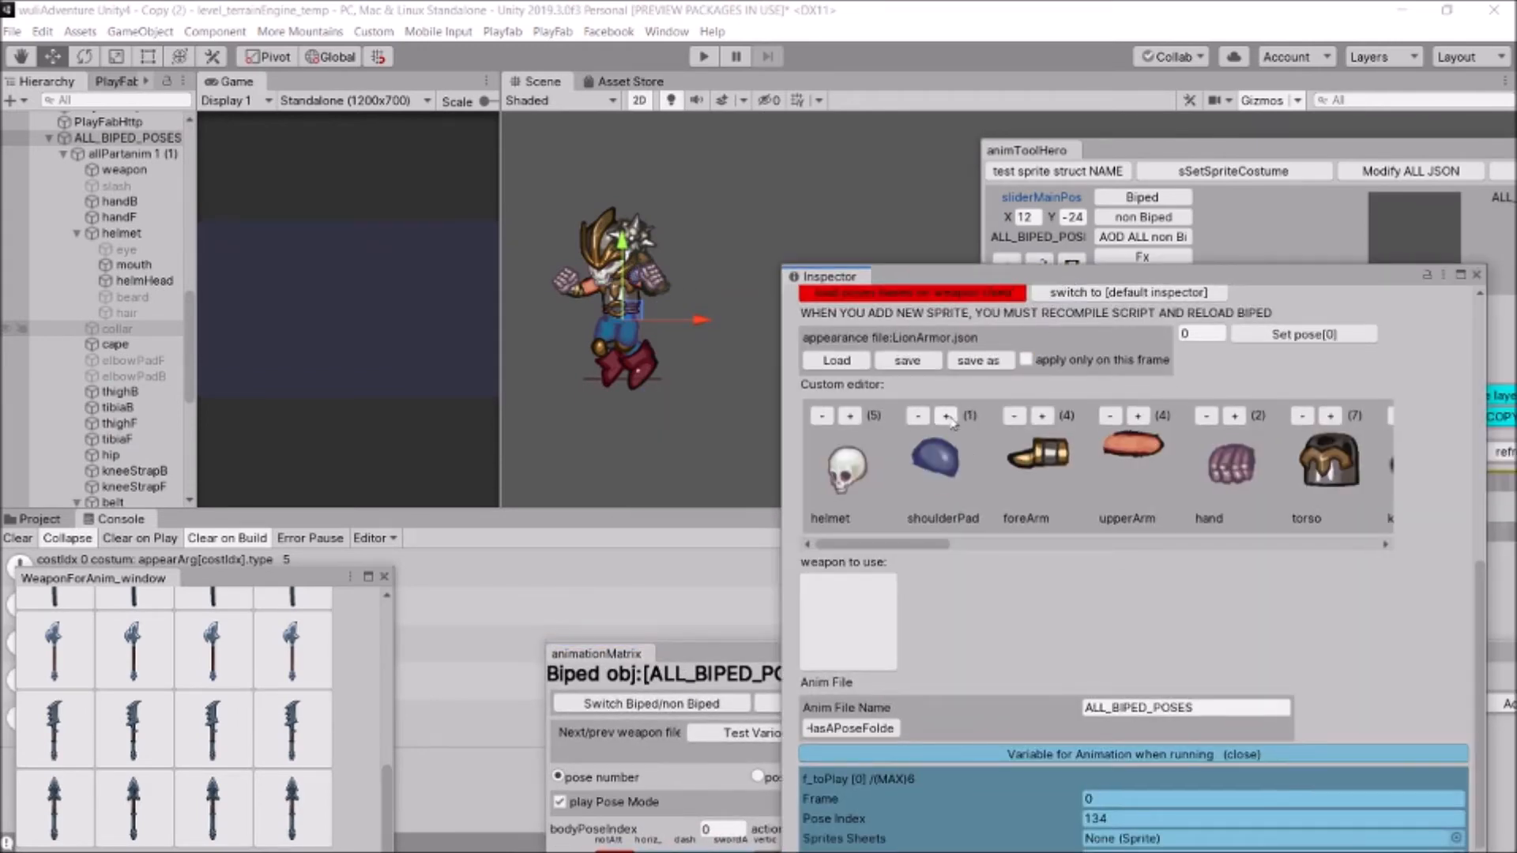
click(949, 419)
click(1221, 146)
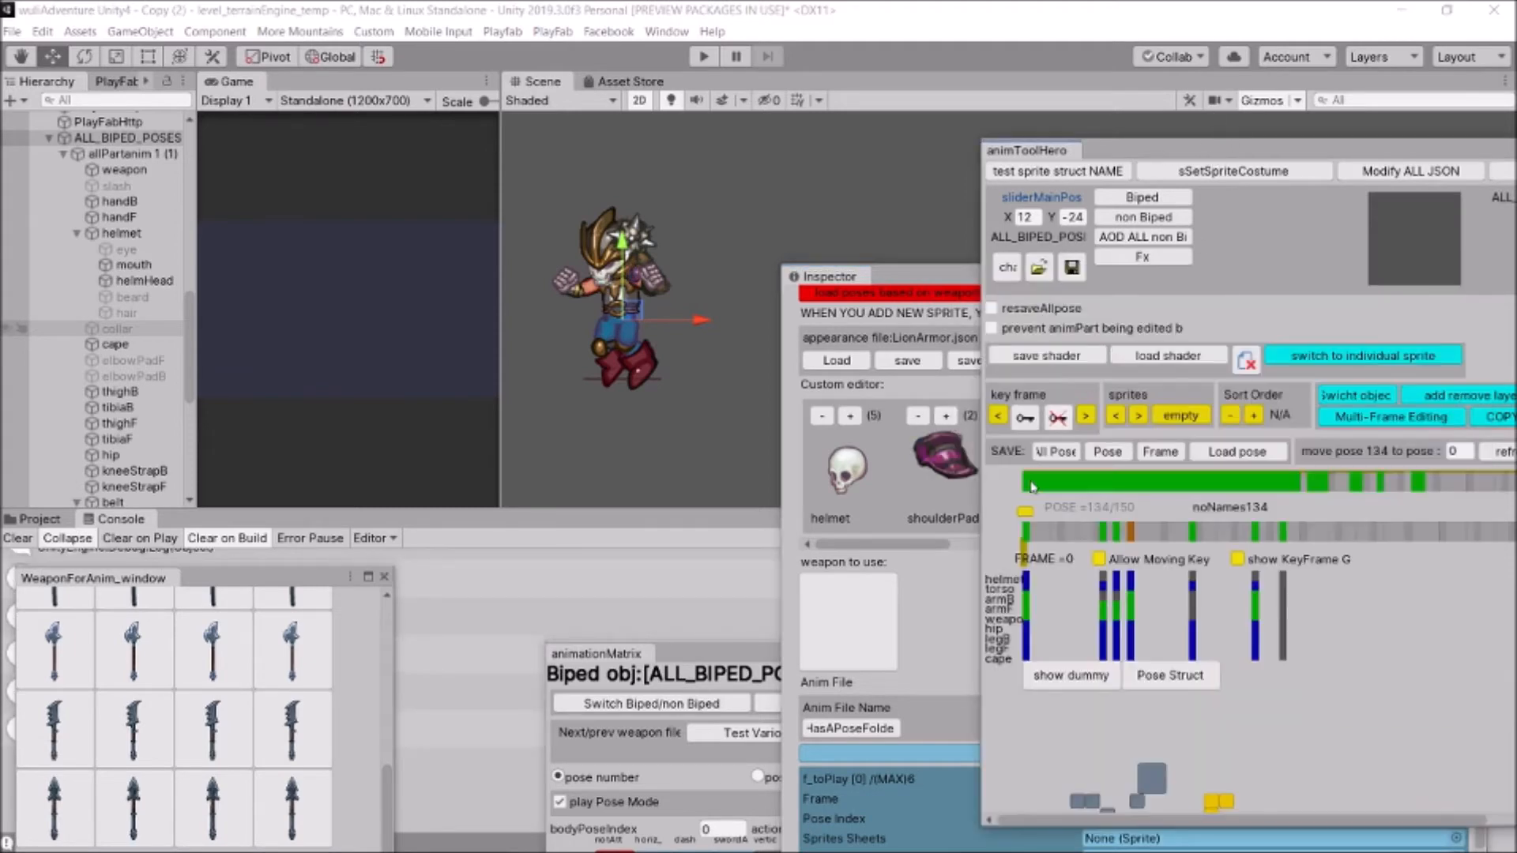
drag(1030, 485, 1026, 485)
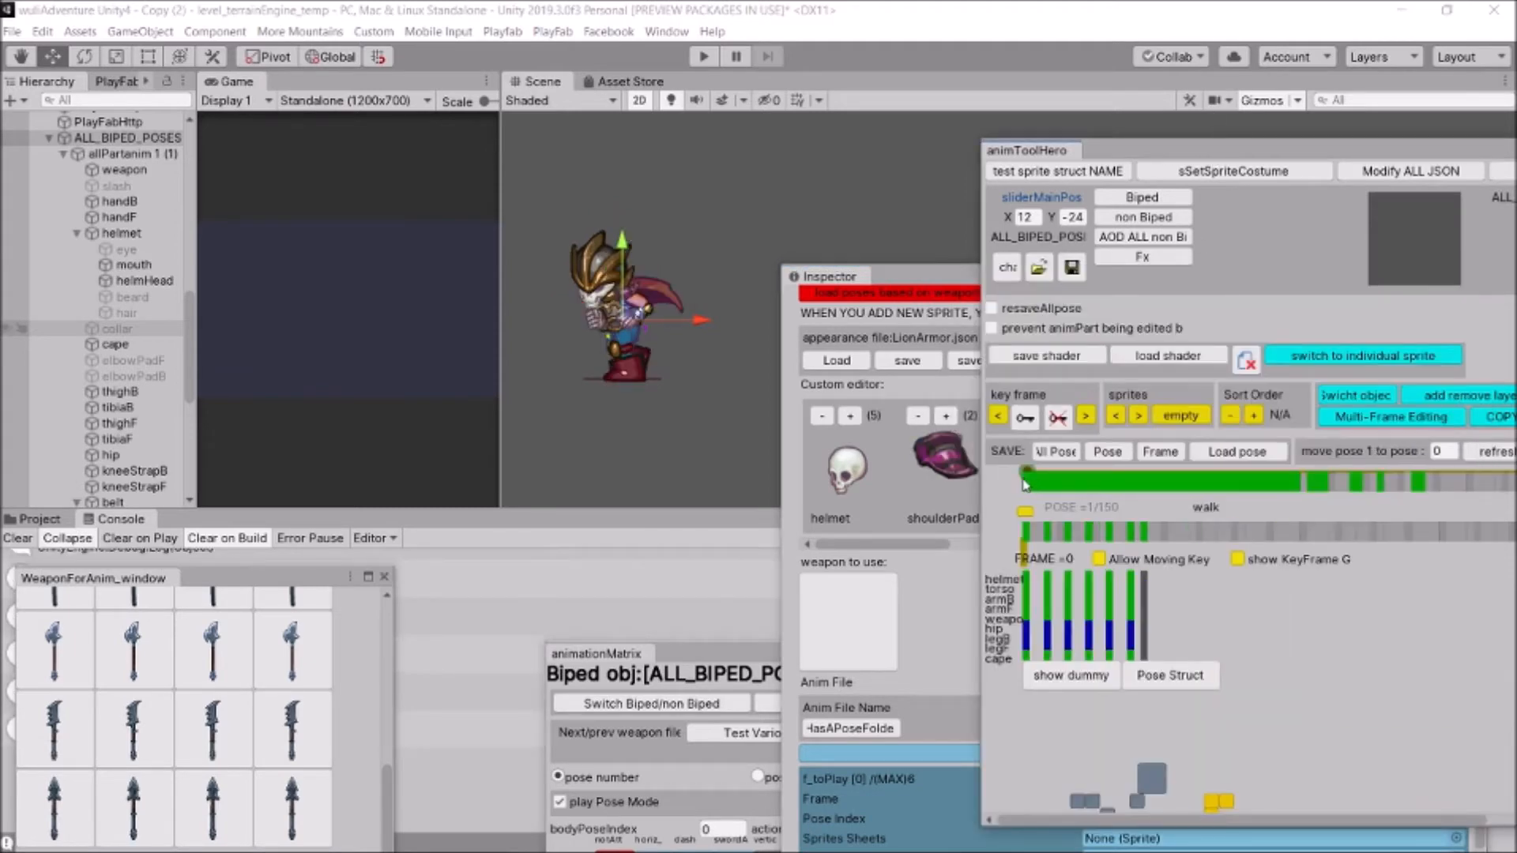
Cycle through the shoulderPad variants in the custom editor and leave variant 3 selected
click(932, 277)
click(944, 417)
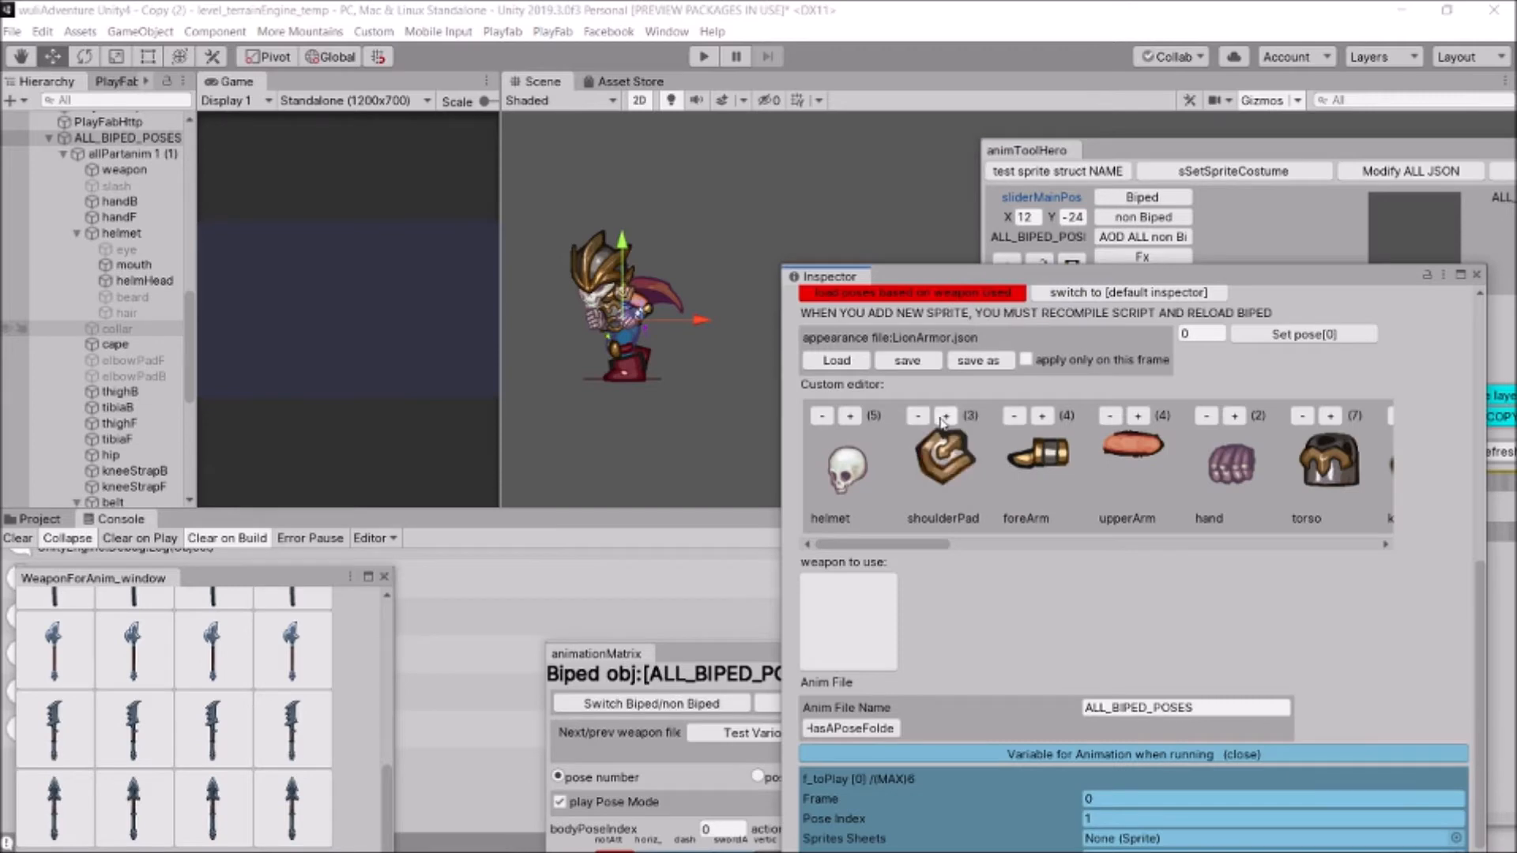
click(945, 417)
click(944, 416)
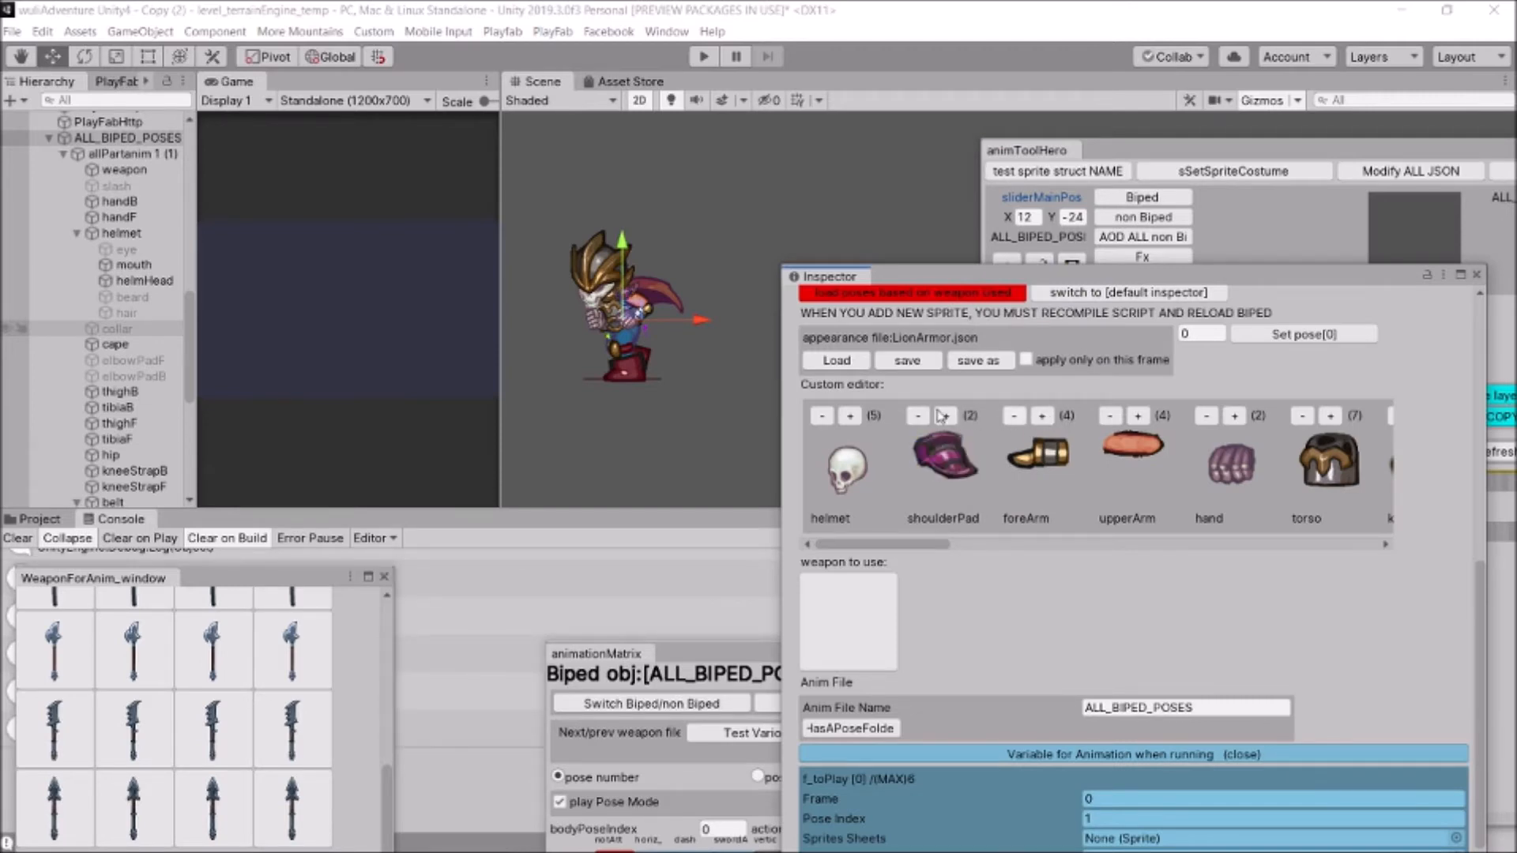
click(942, 416)
click(942, 417)
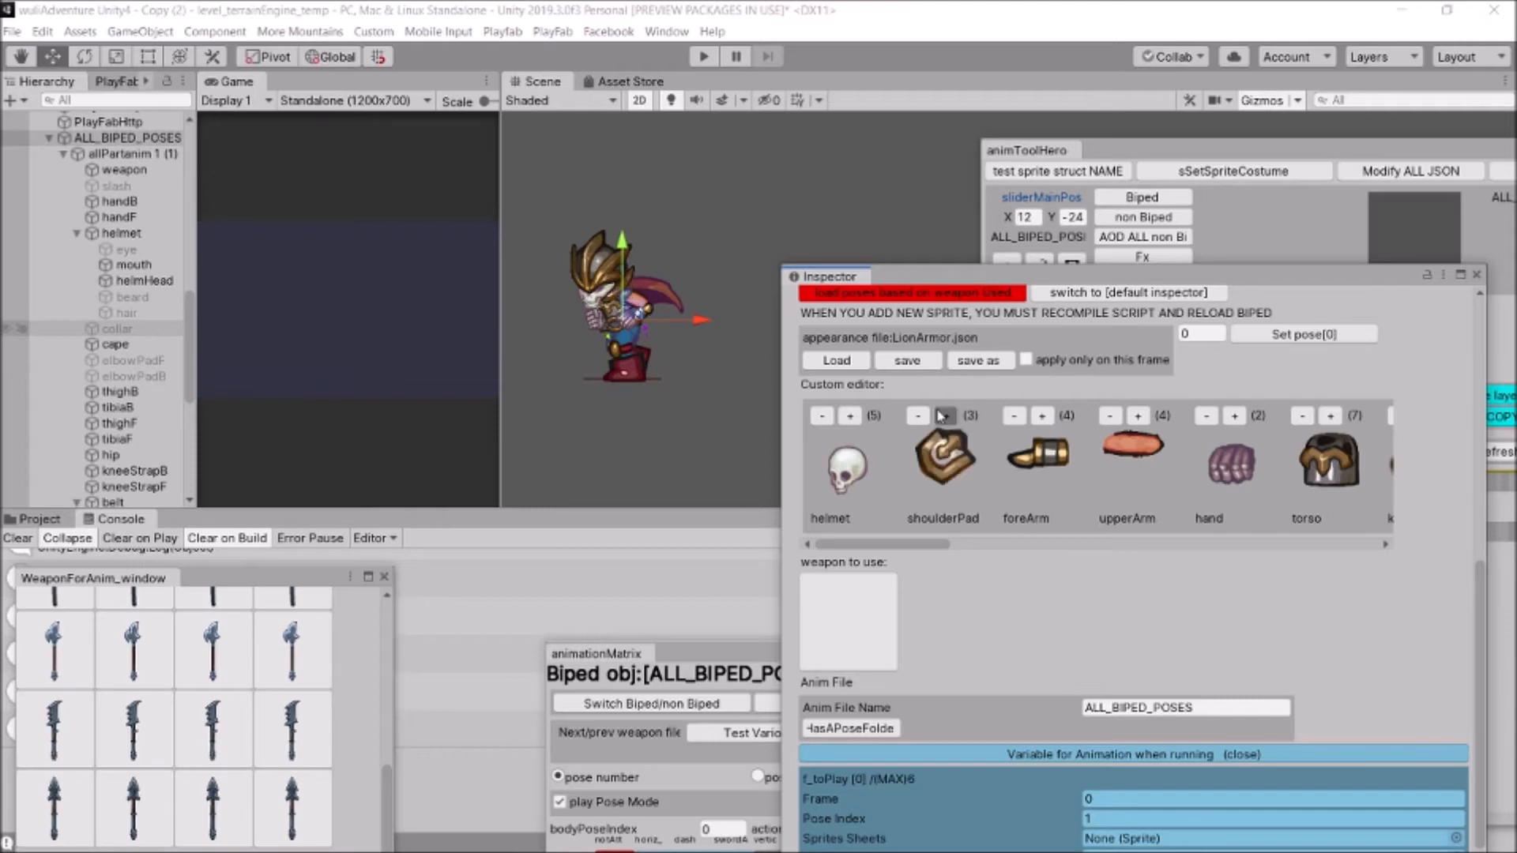
Save the hero's current appearance over the existing LionArmorSkeleton.json in the StreamingAssets appearance folder, and confirm the replacement
click(919, 416)
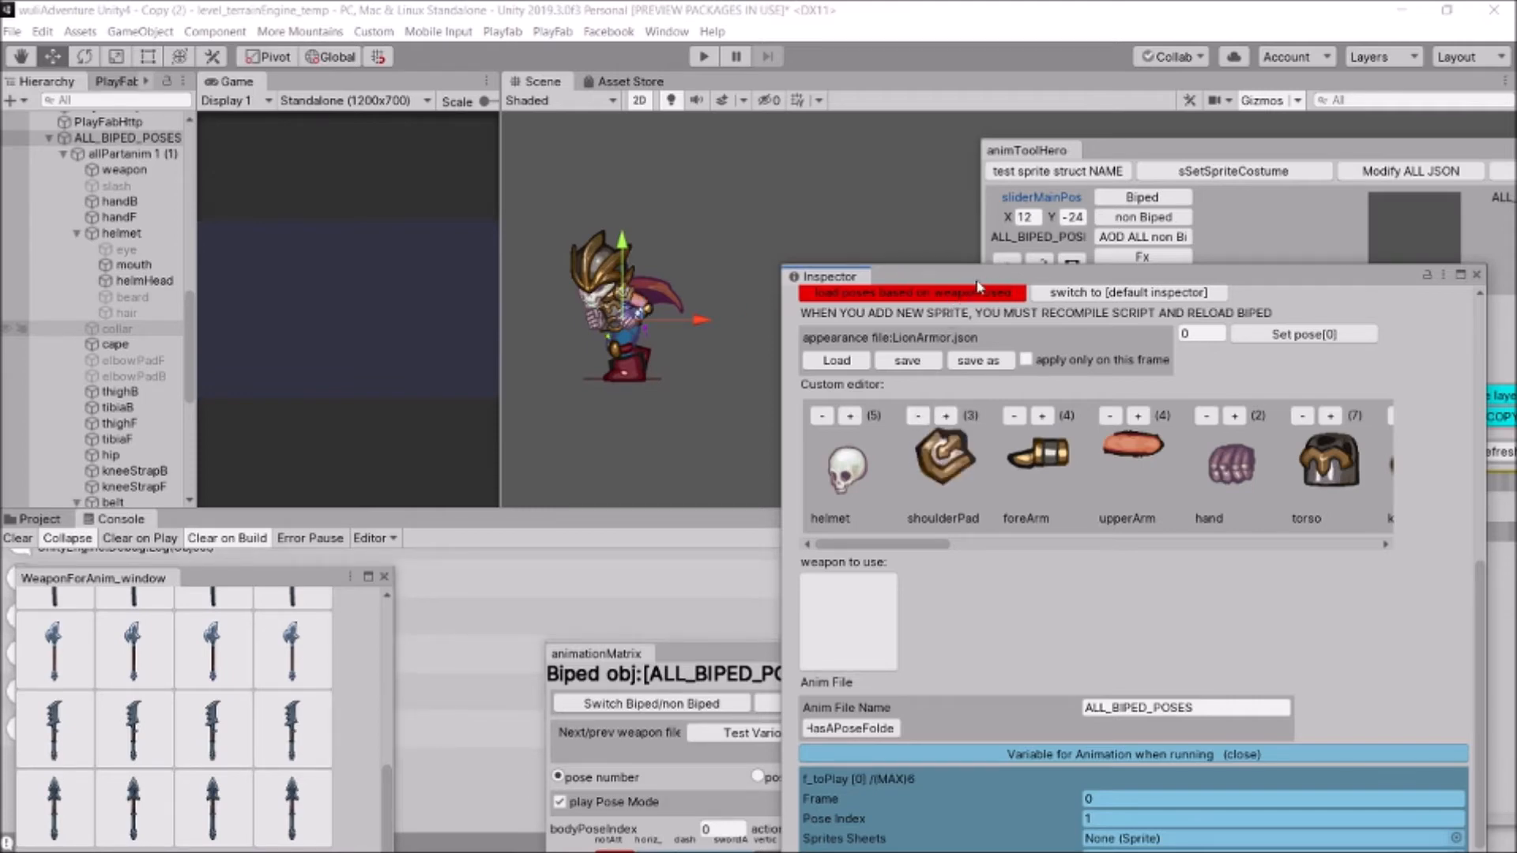
drag(968, 293, 934, 357)
click(951, 428)
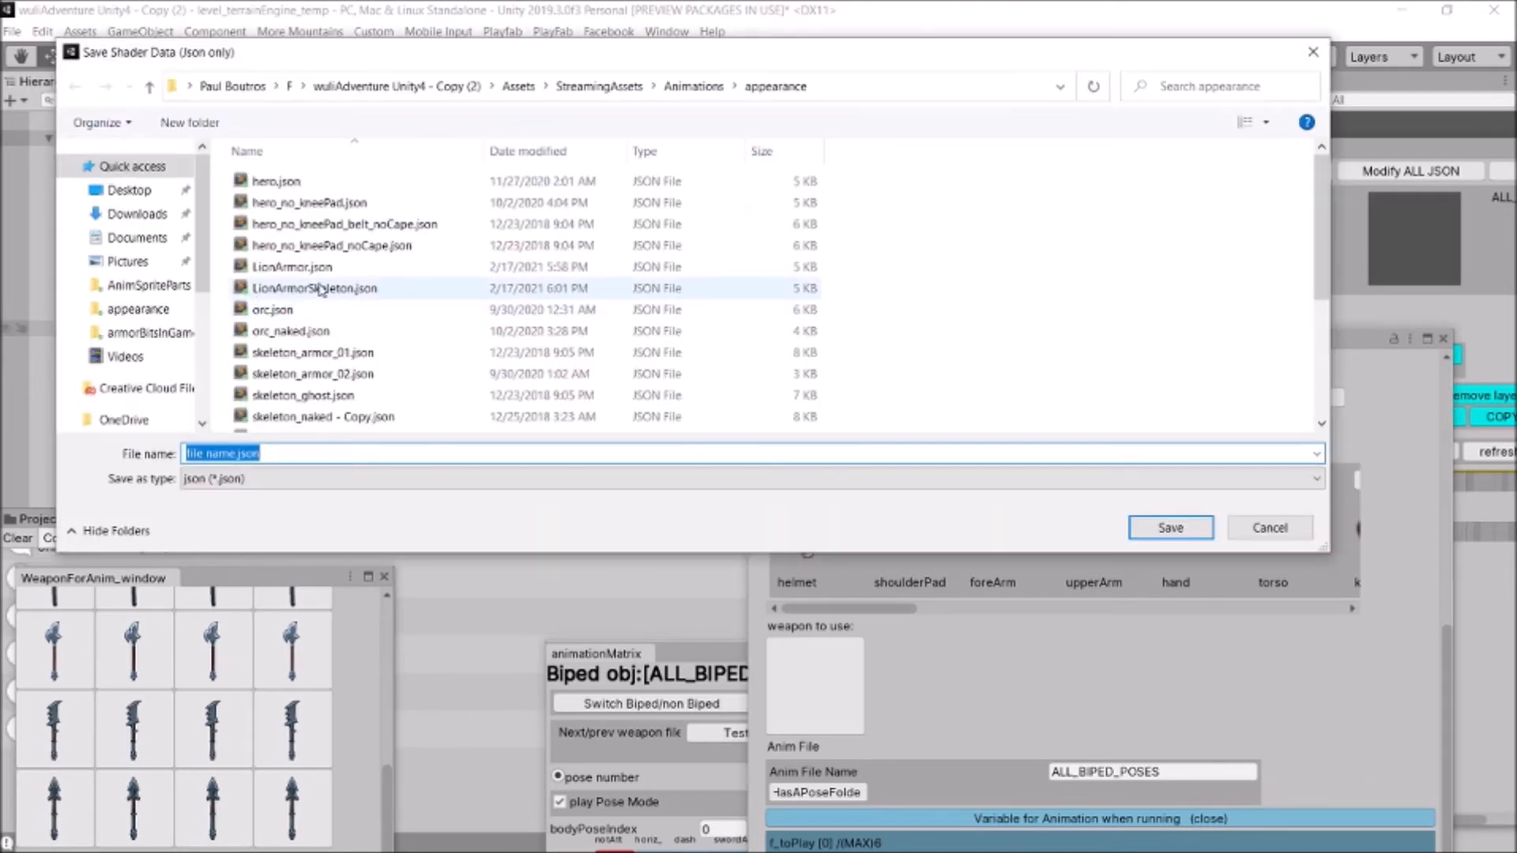
click(322, 289)
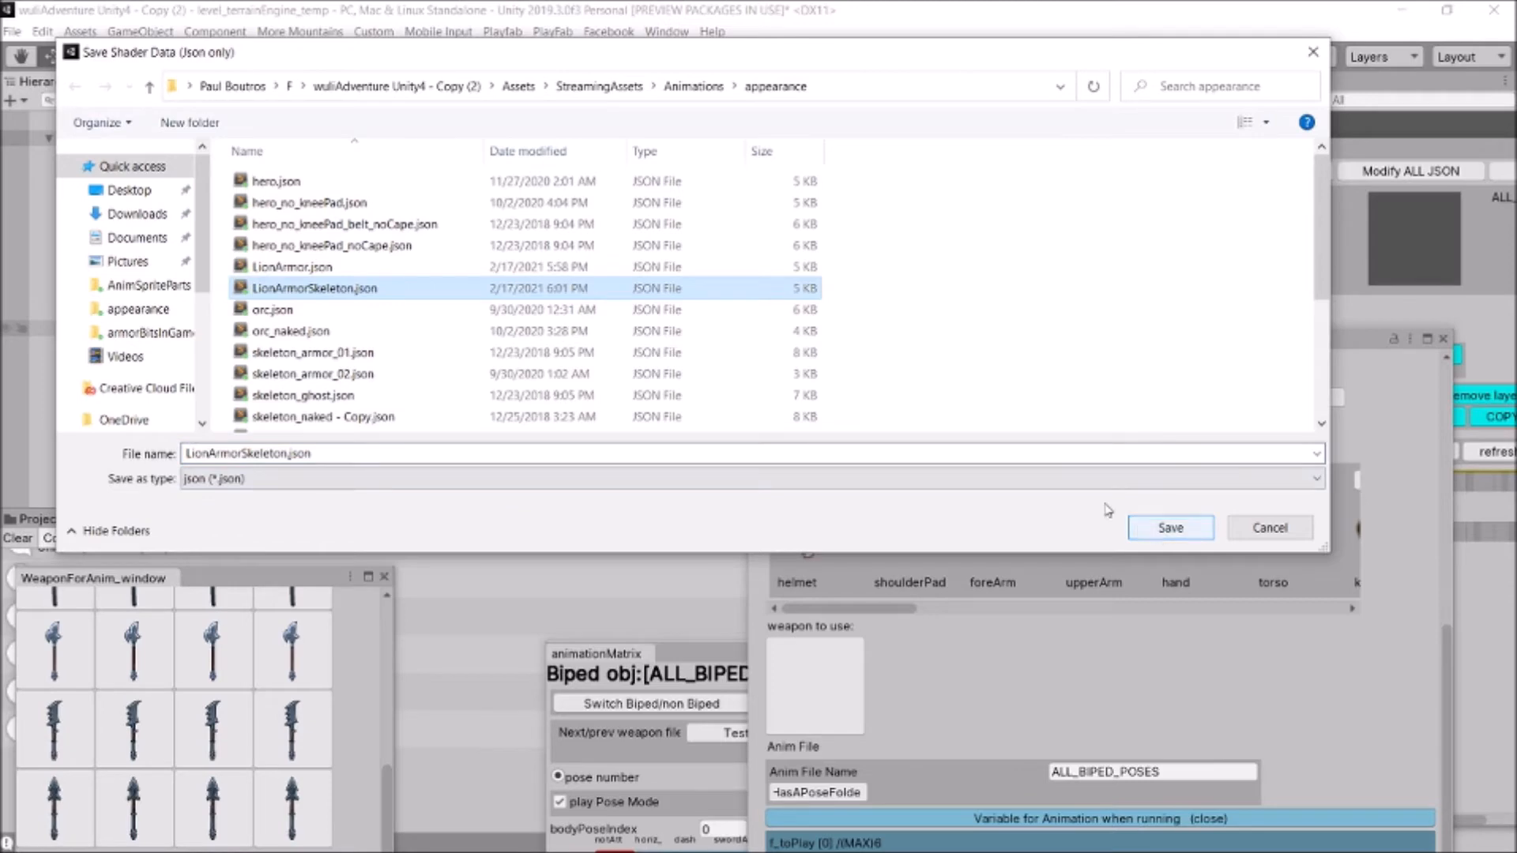
click(856, 83)
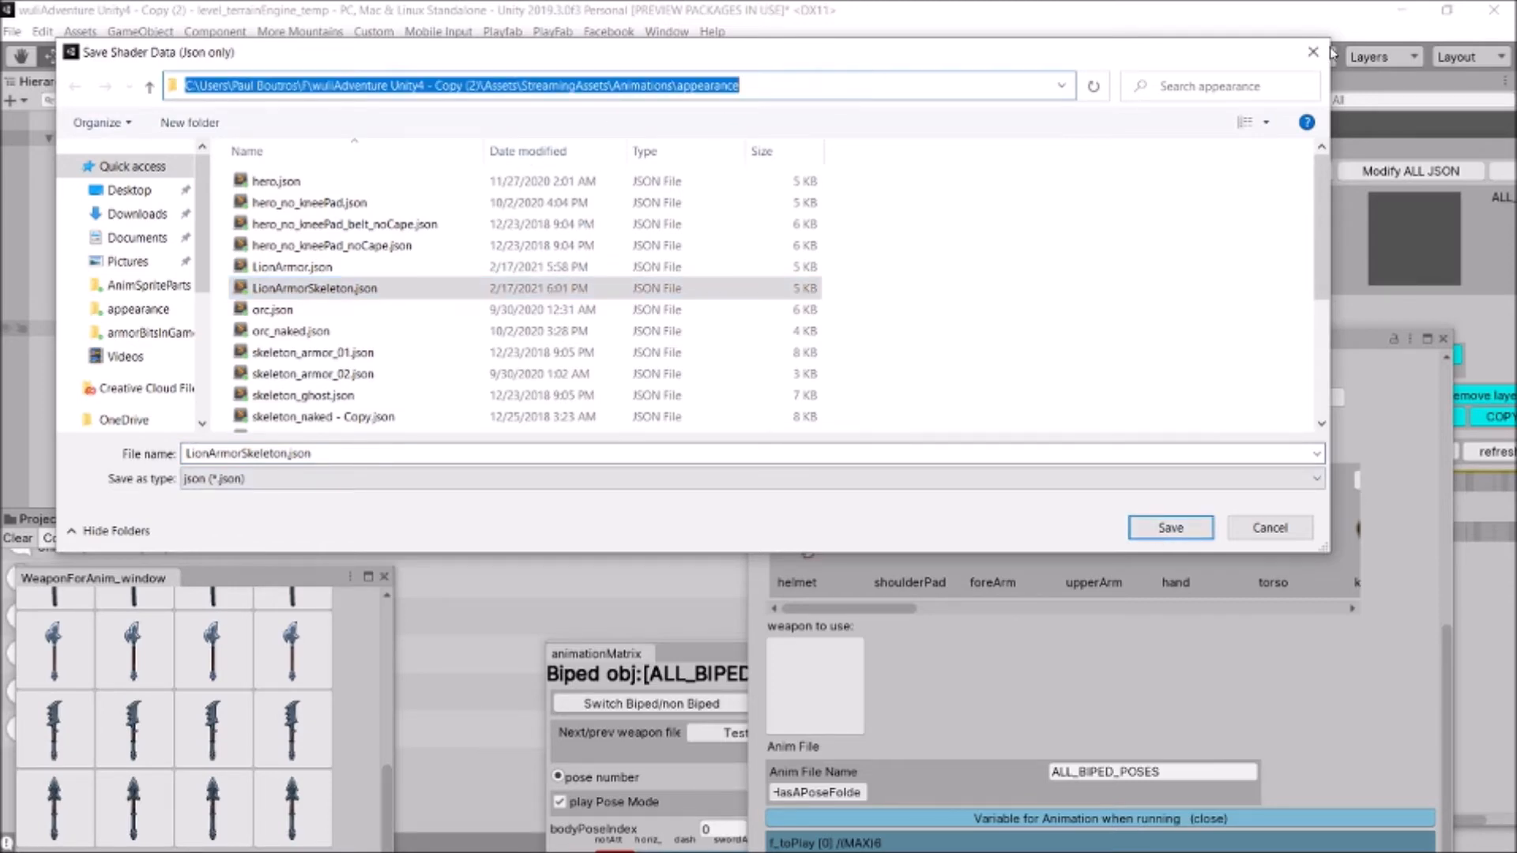
click(1128, 528)
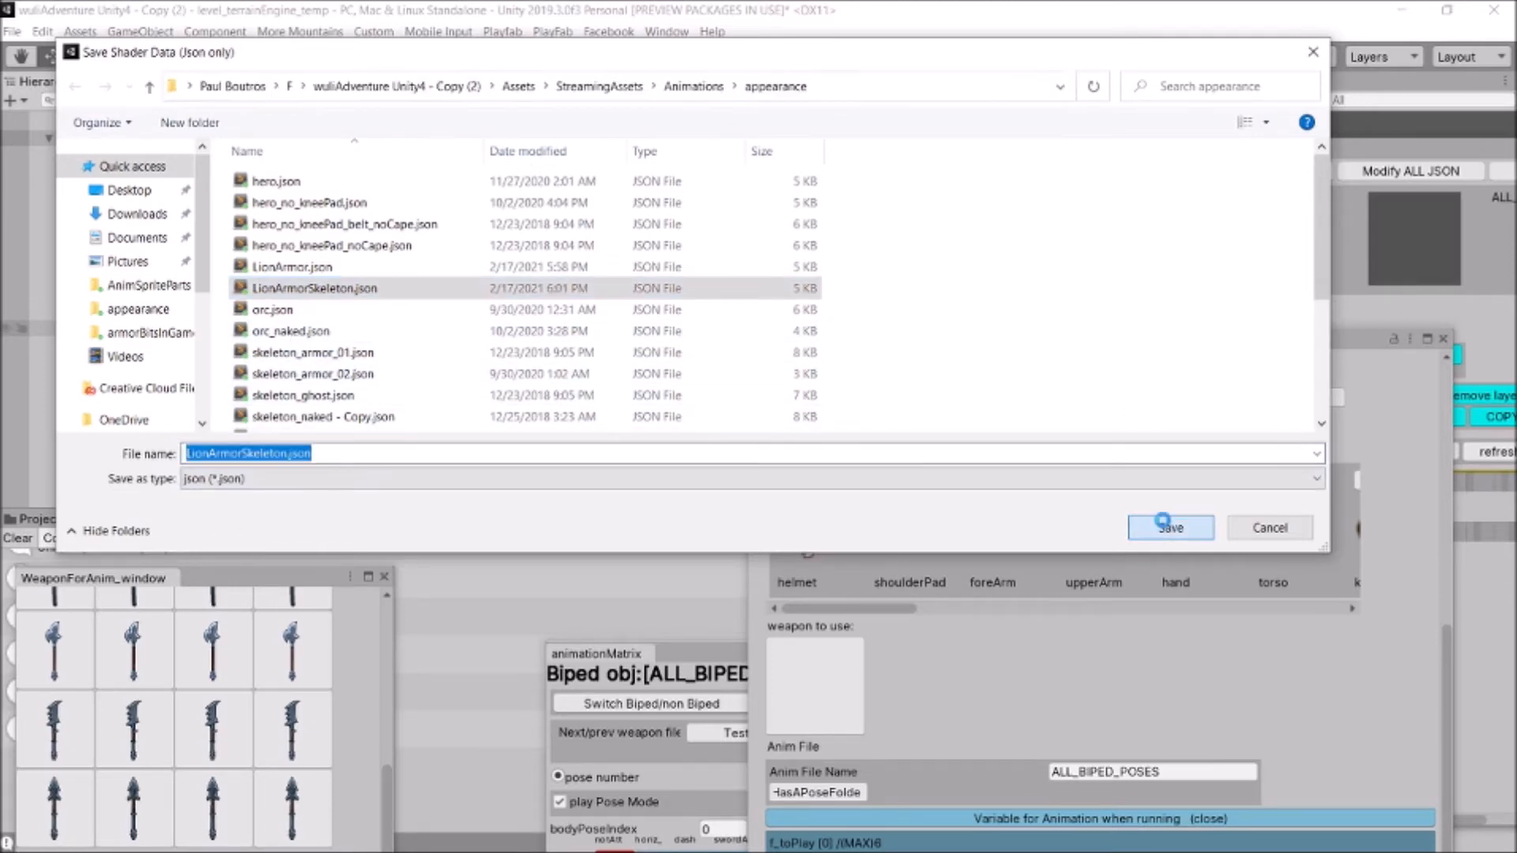
click(1160, 527)
click(803, 440)
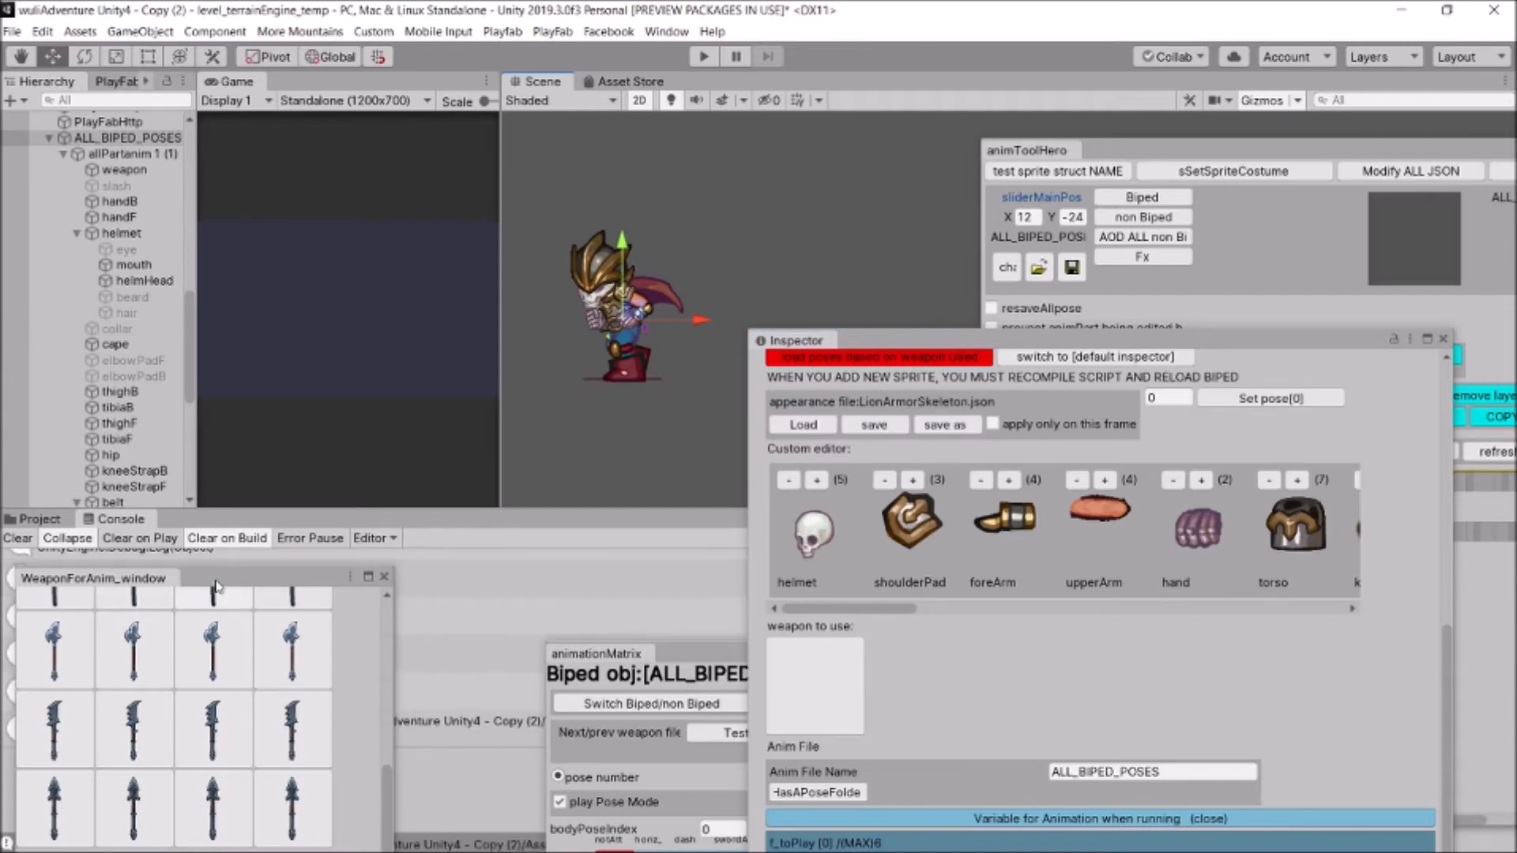
Clear the console and rearrange the floating windows so the enlarged hero stays in view beside the Inspector
click(17, 538)
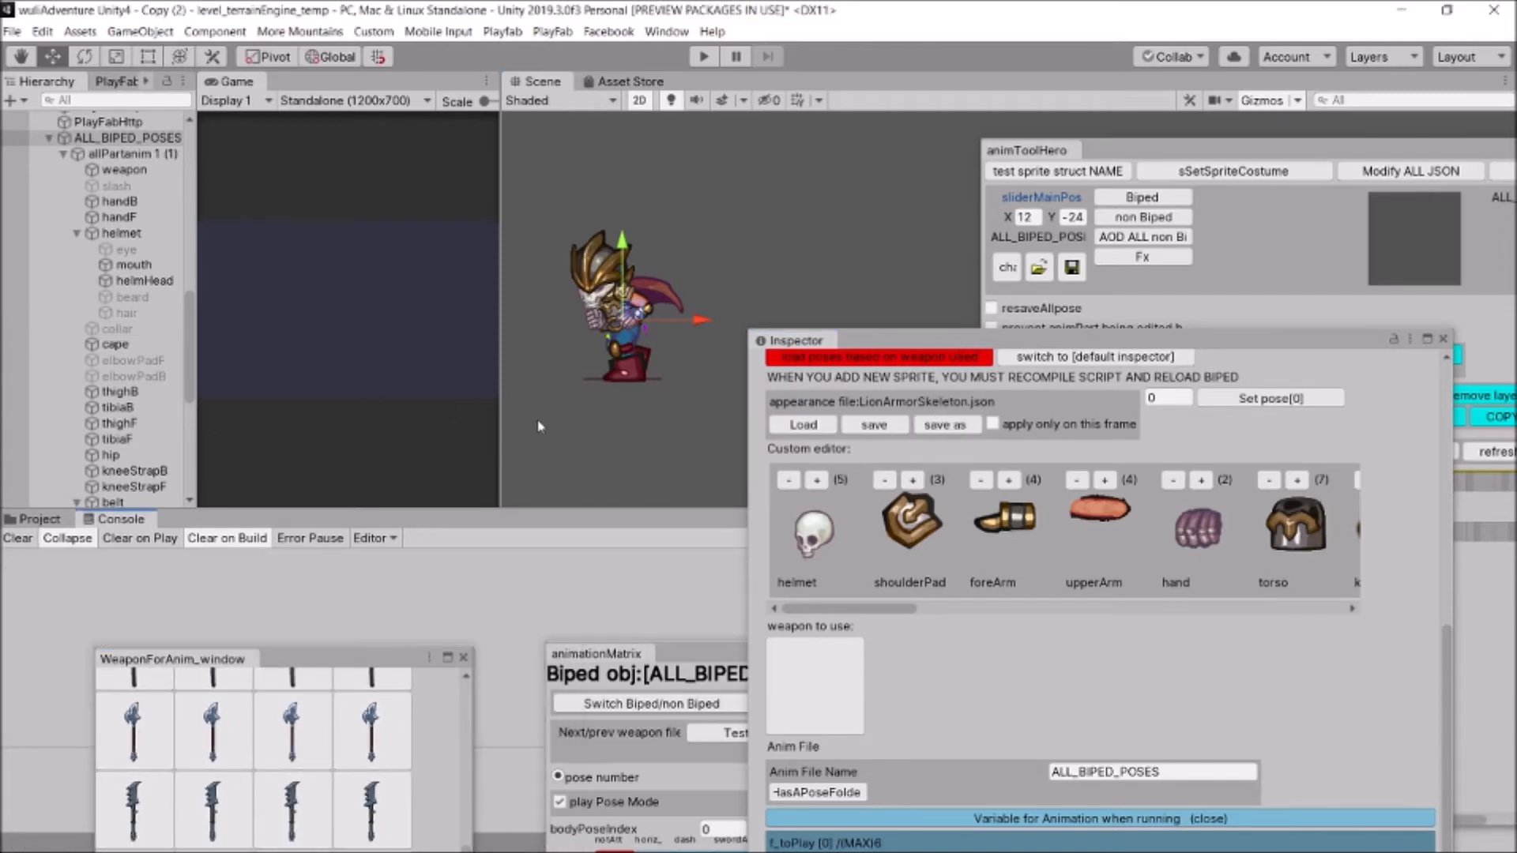
drag(977, 352, 1015, 336)
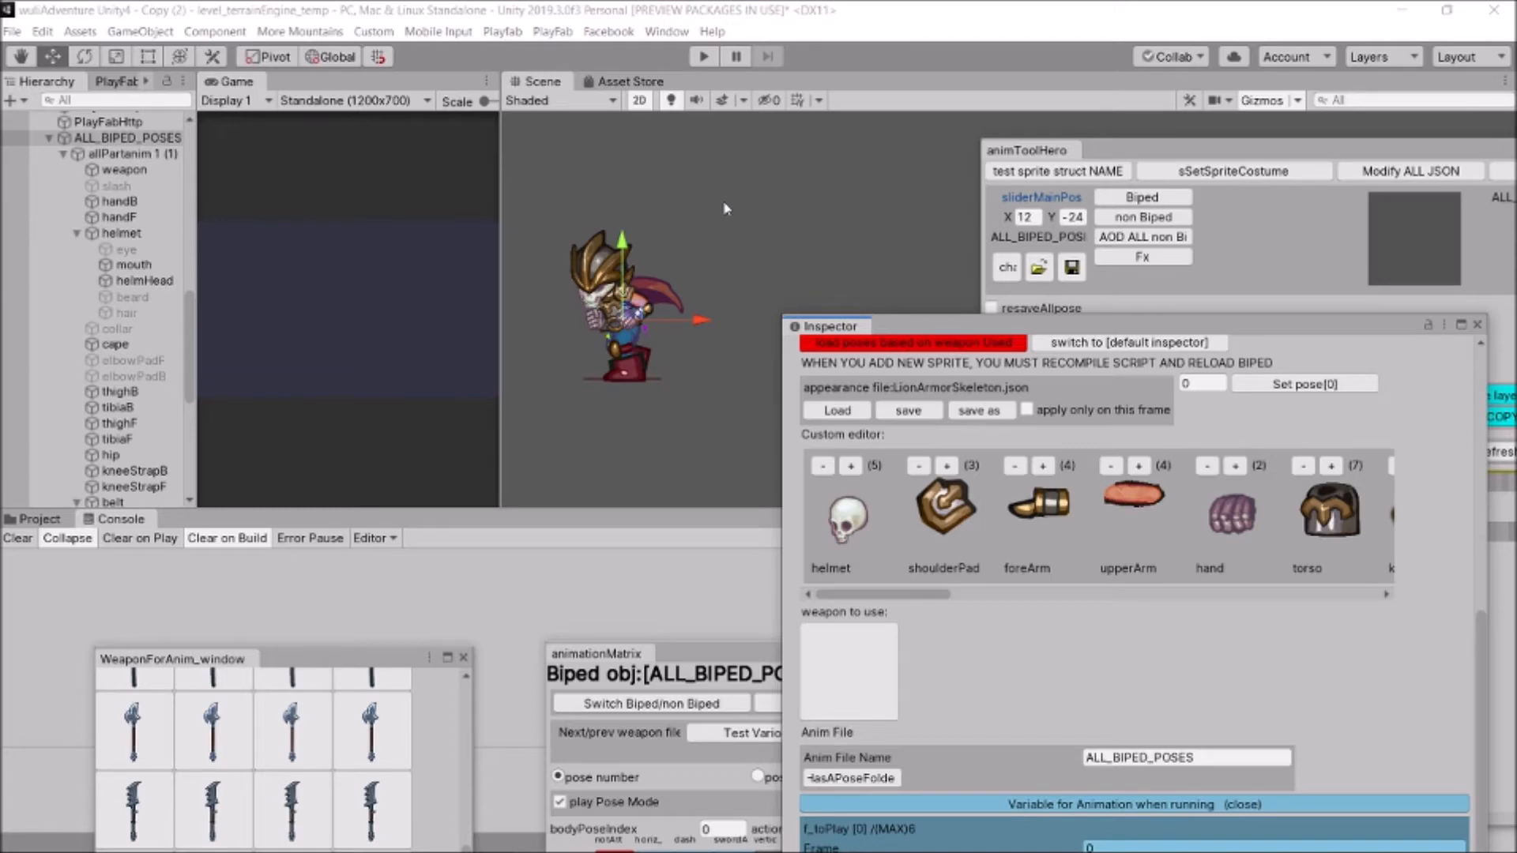
scroll(725, 208, down, 2)
middle_drag(655, 261, 705, 263)
scroll(743, 265, up, 6)
scroll(705, 261, down, 4)
drag(930, 323, 941, 294)
Preview the helmHead variants on the hero by cycling through them all and returning to variant 4
drag(911, 569, 1297, 562)
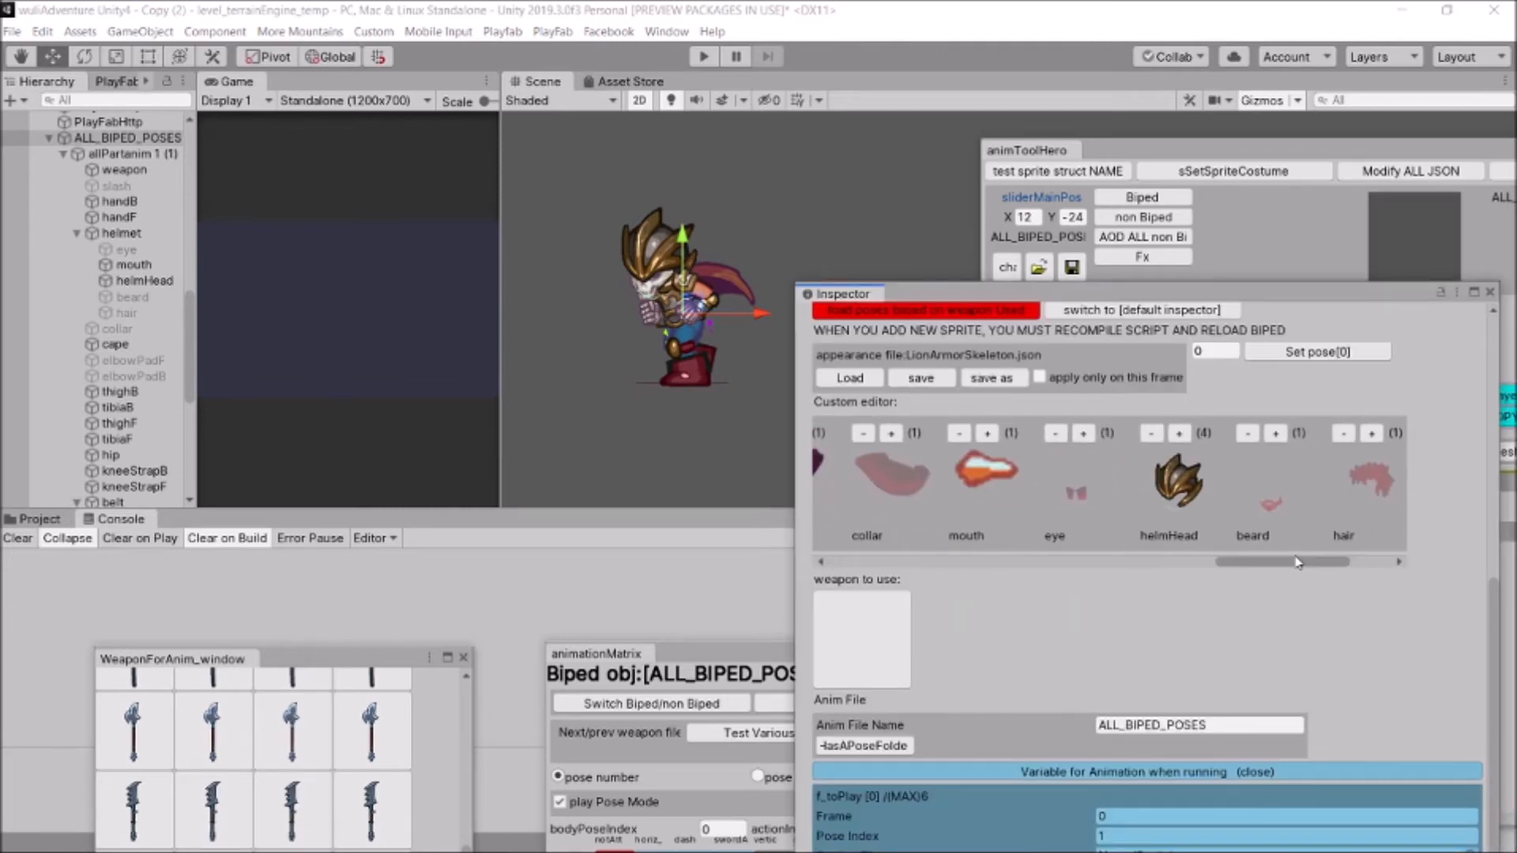
click(1179, 434)
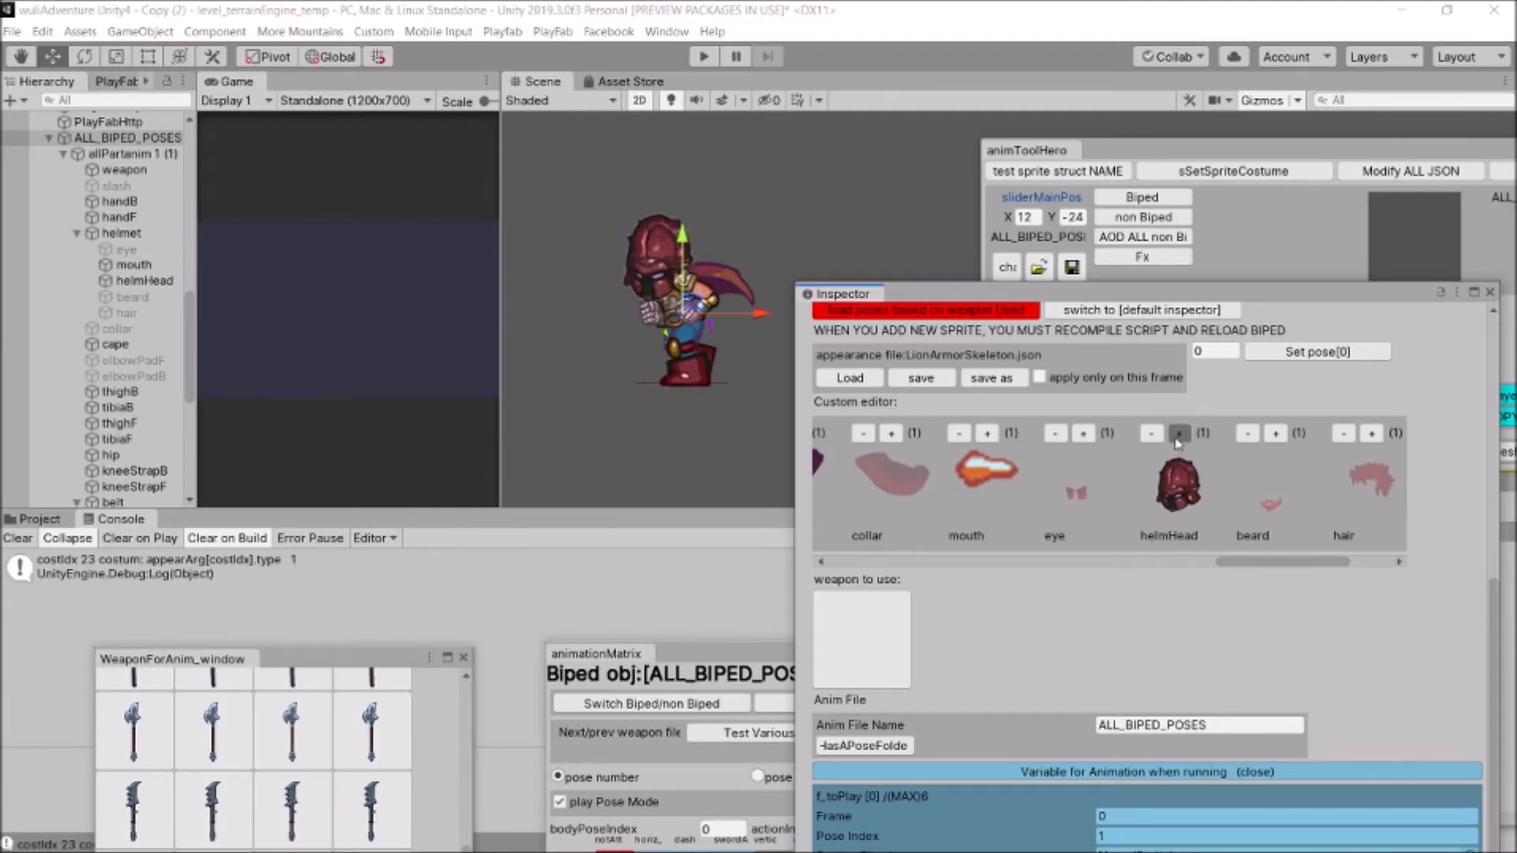
click(1179, 434)
click(1178, 438)
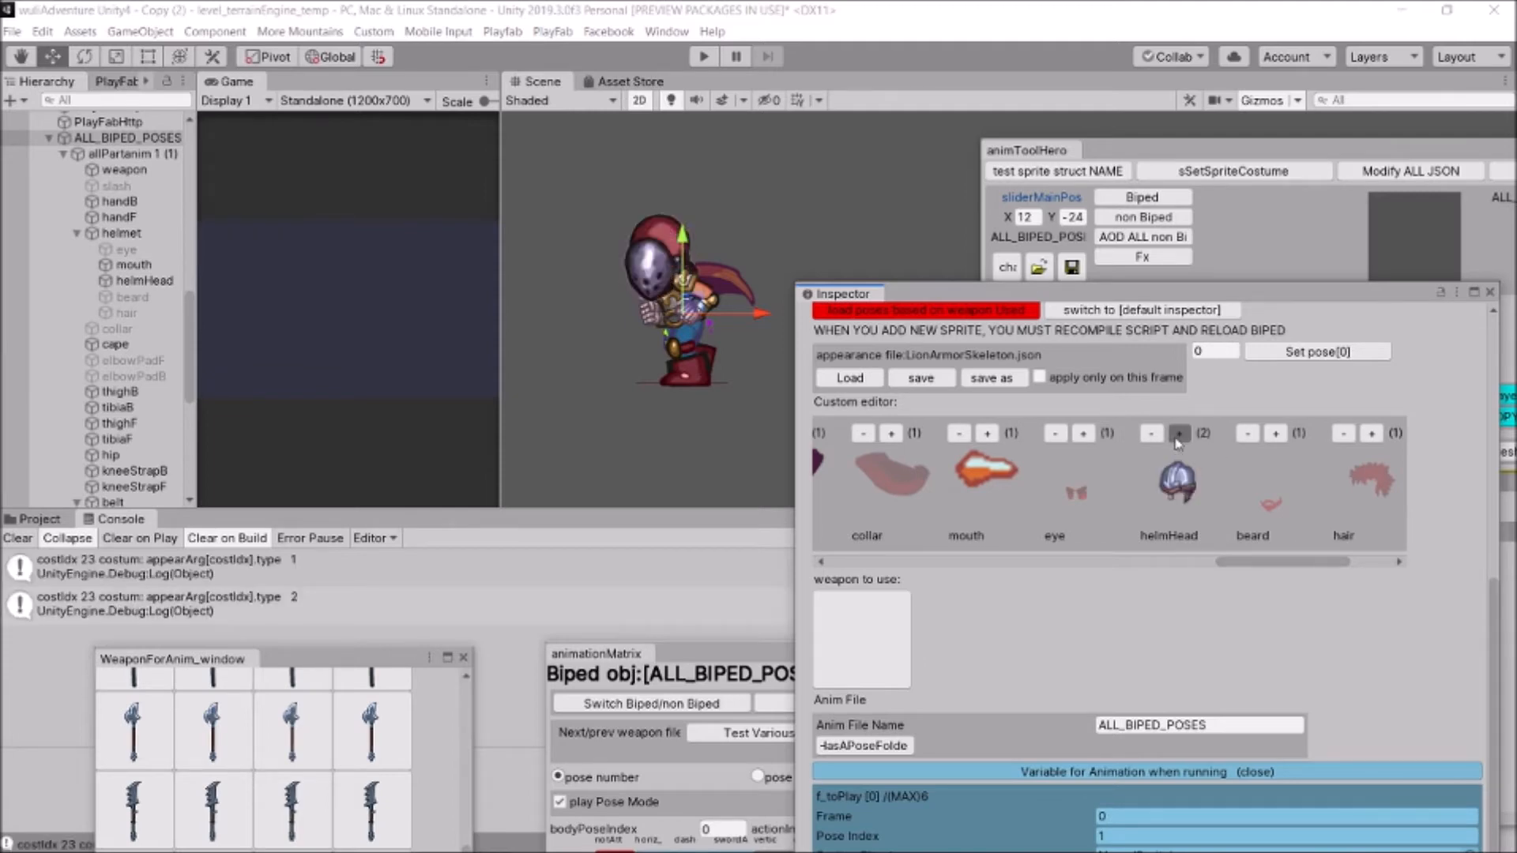
click(1178, 438)
click(1178, 438)
click(1178, 436)
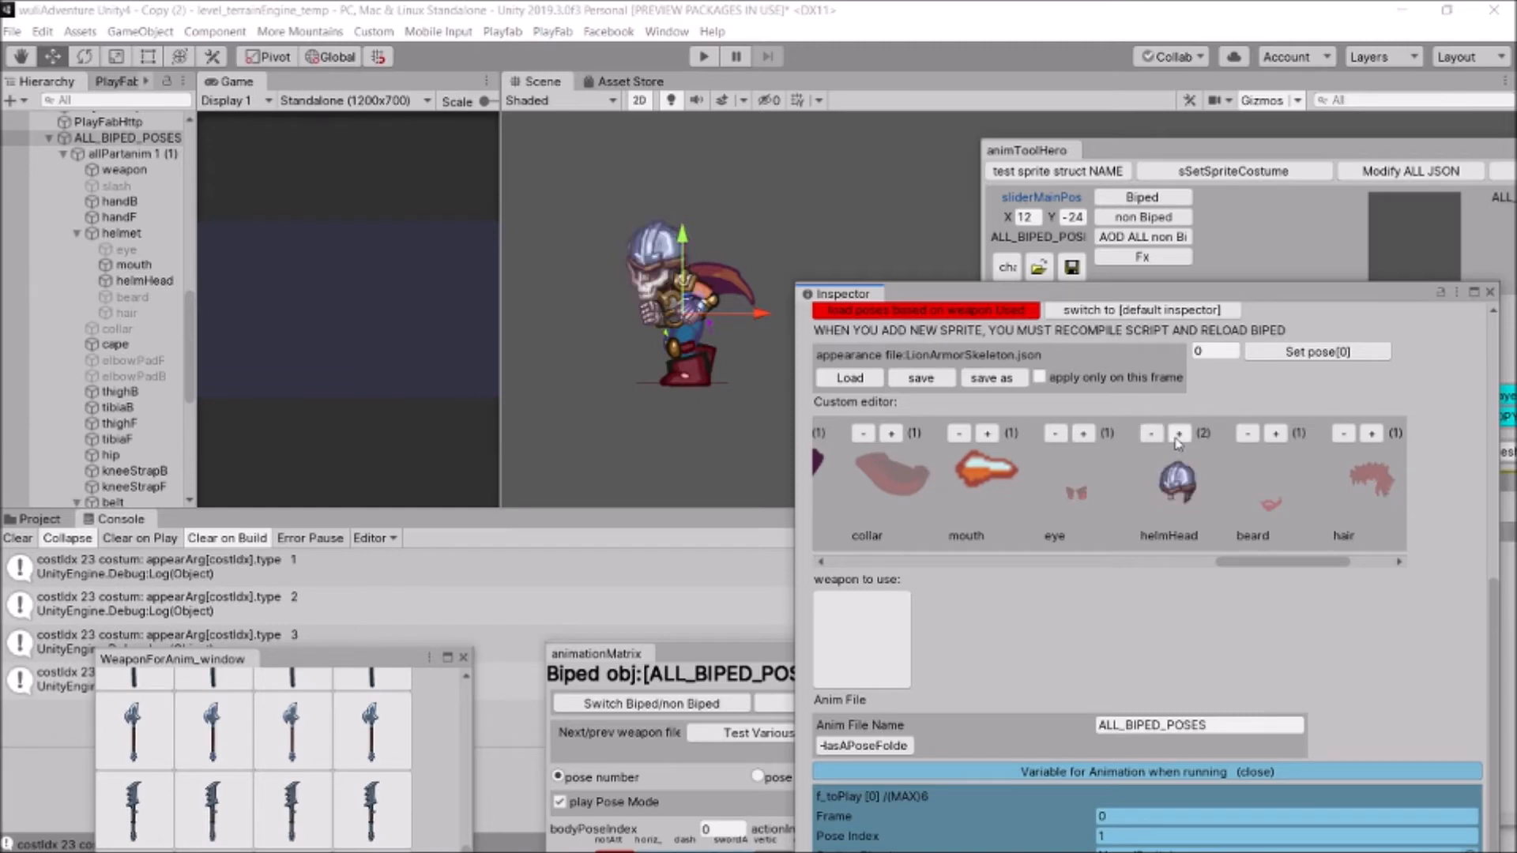
click(1178, 435)
click(1178, 436)
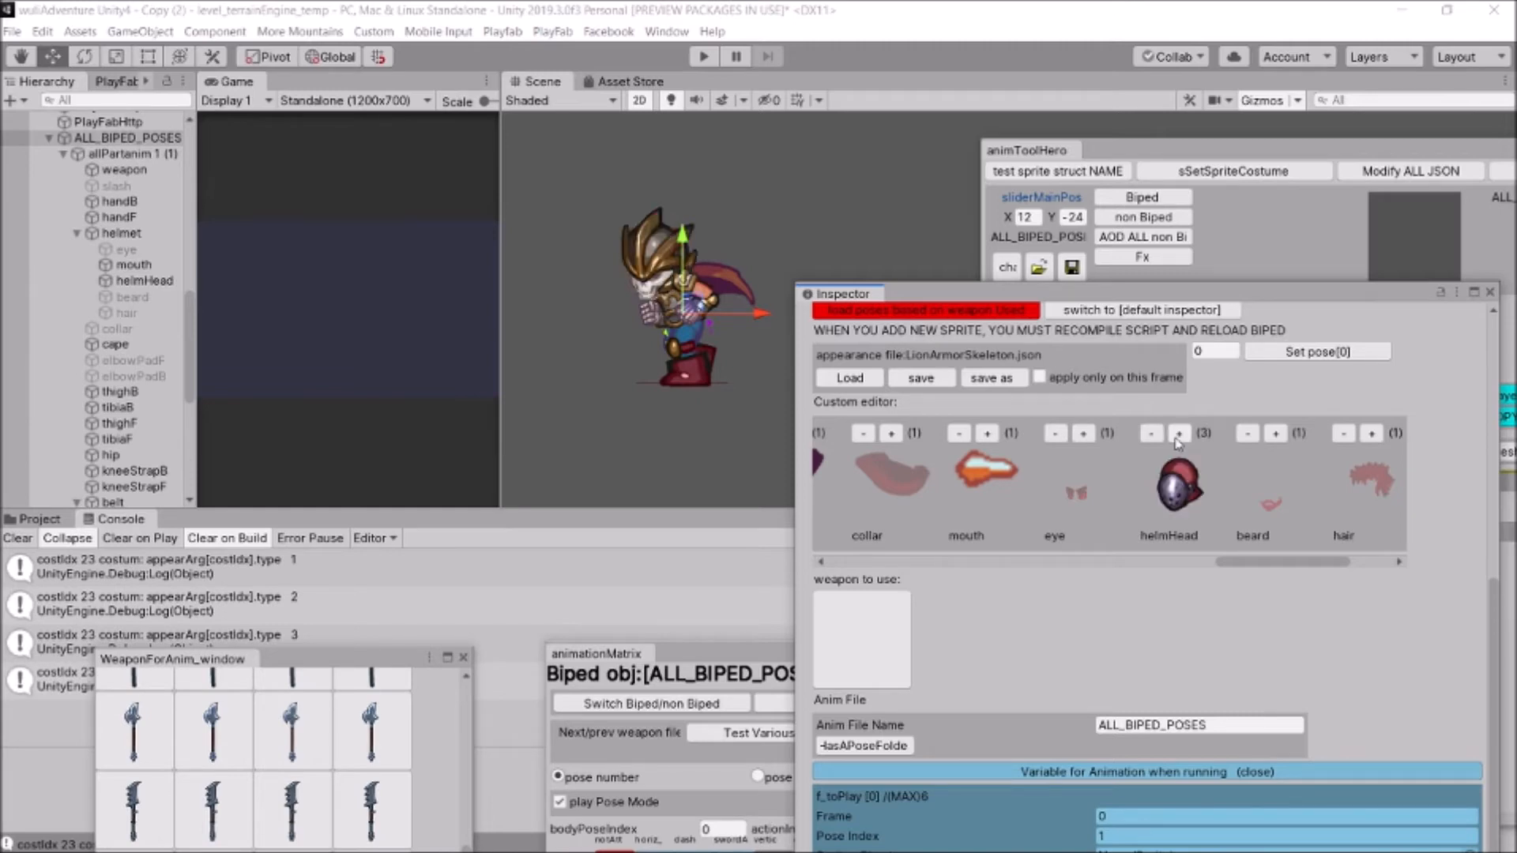
Toggle the shoulderPad's visibility repeatedly in the custom editor and leave it hidden, keeping the hero uncovered beside the Inspector
drag(1113, 154, 1134, 147)
click(934, 306)
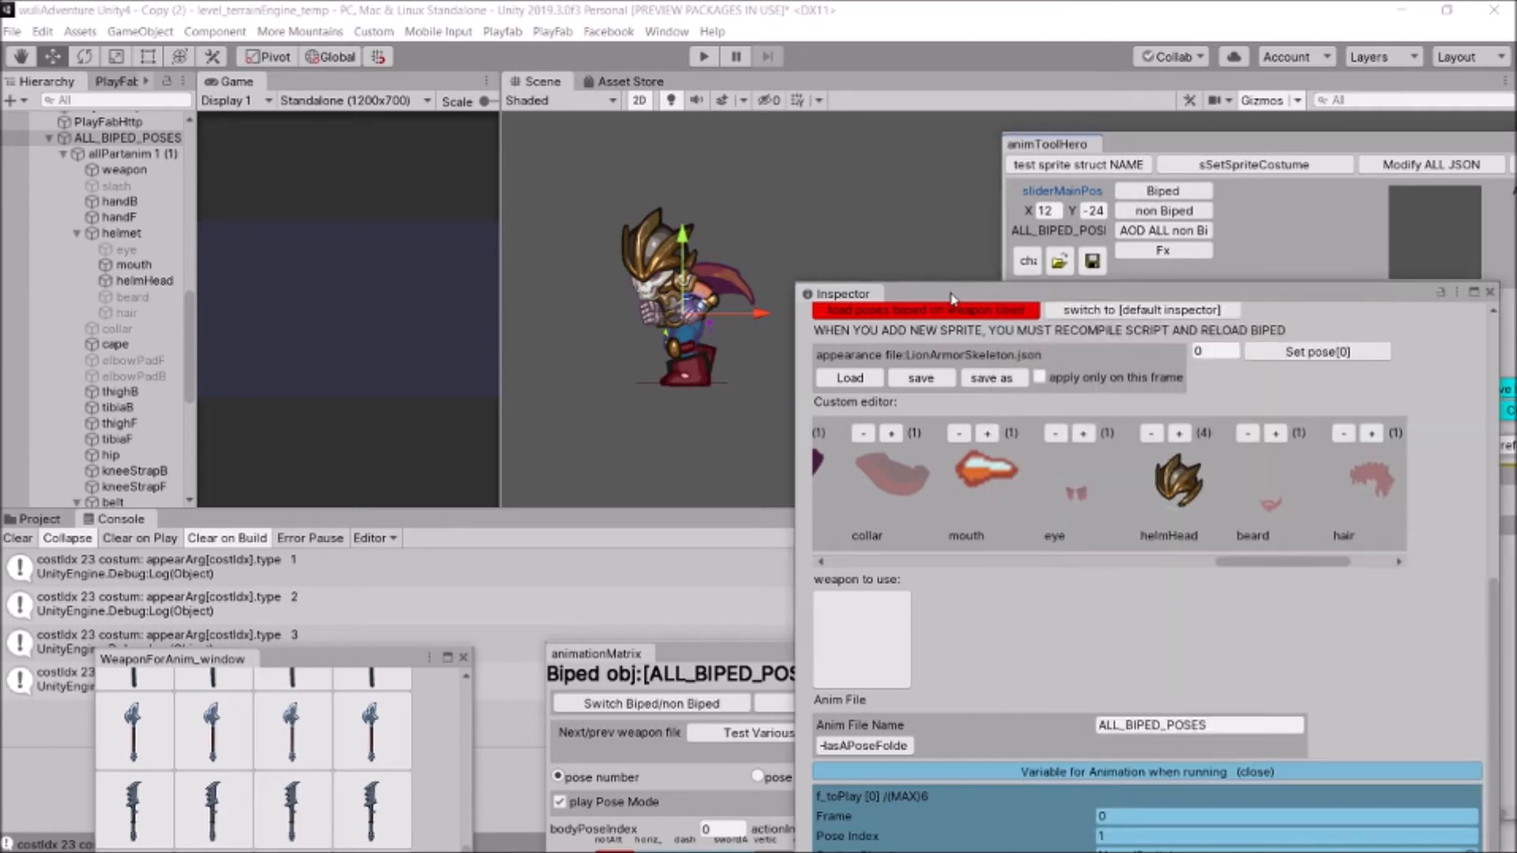
drag(1291, 567, 871, 536)
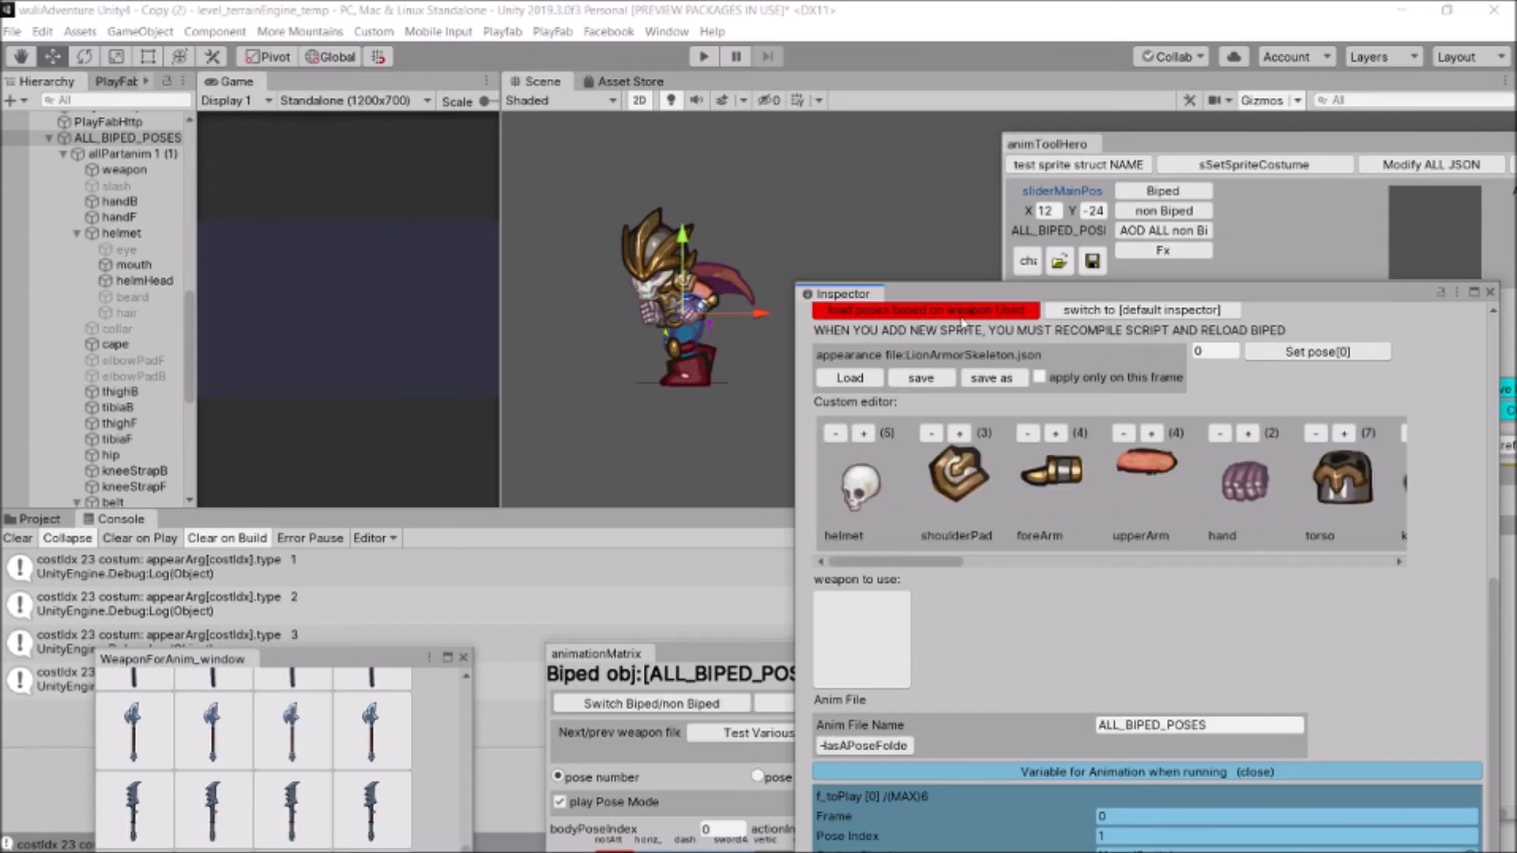
drag(980, 296, 897, 313)
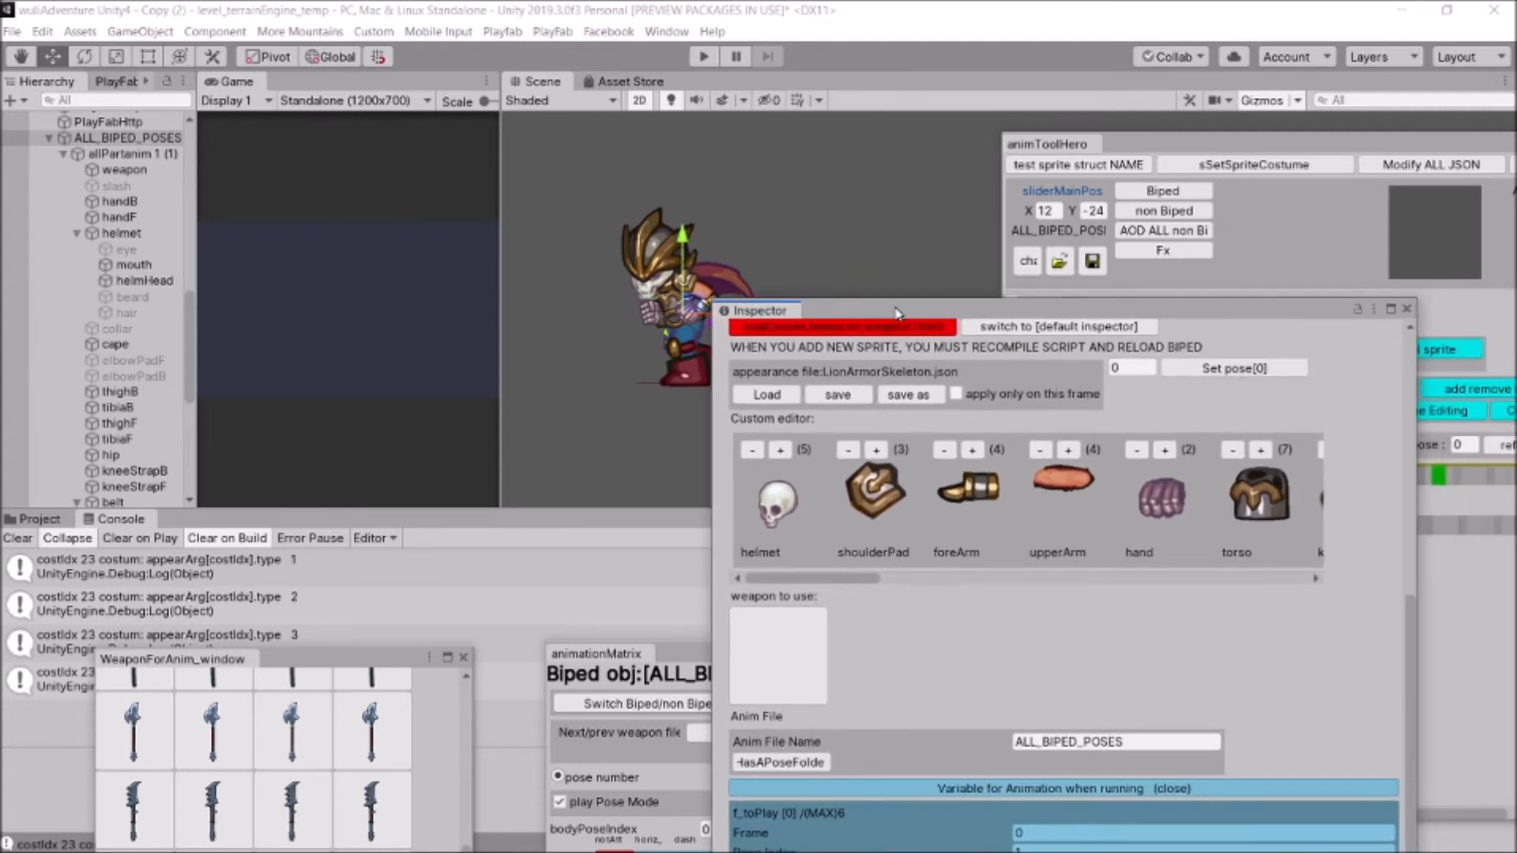
drag(871, 580, 877, 579)
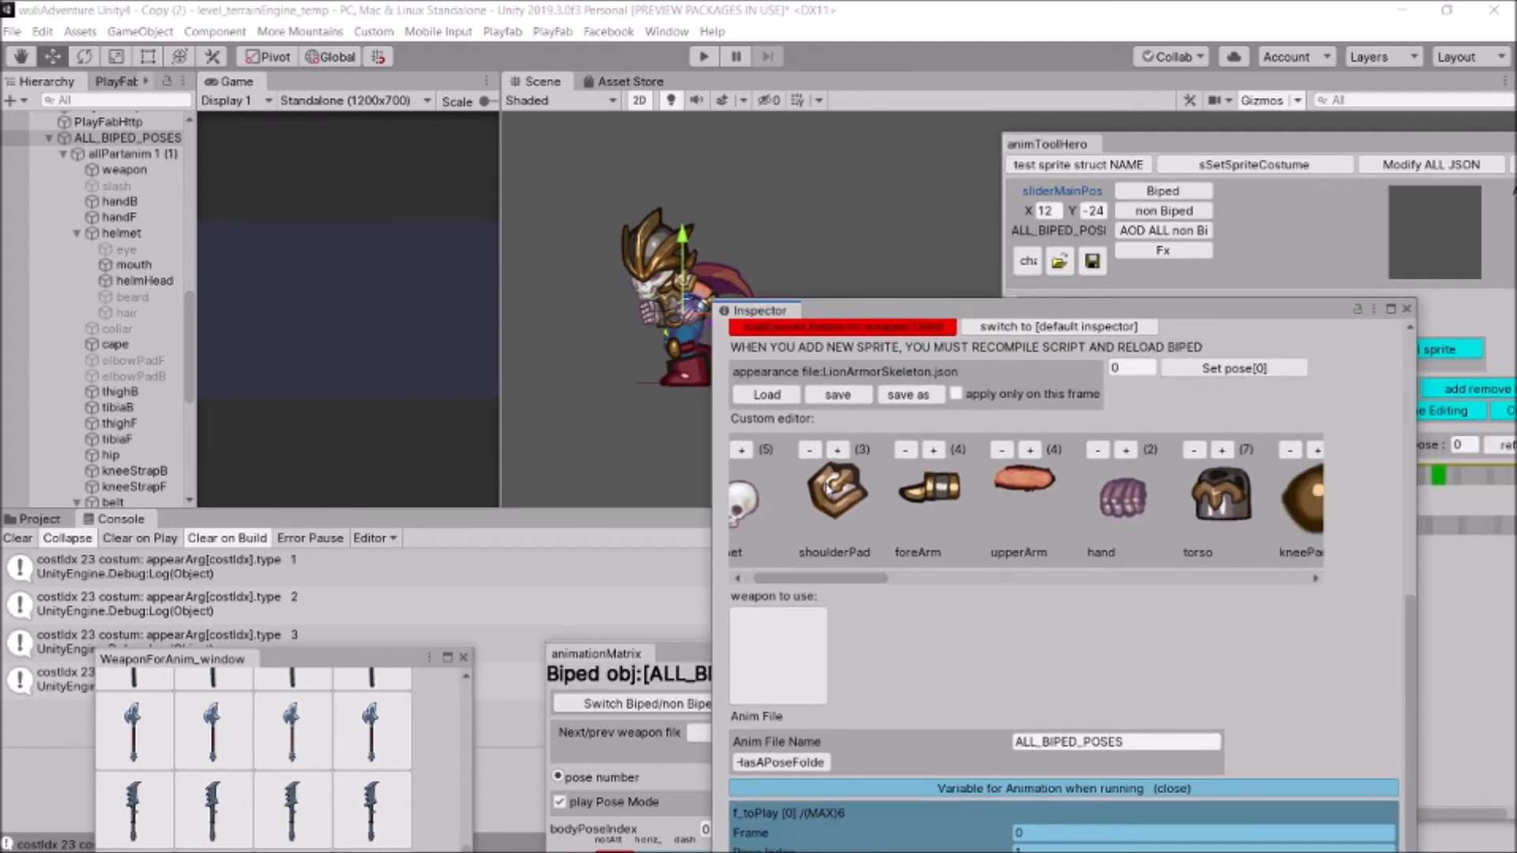
click(835, 495)
drag(898, 315, 1036, 204)
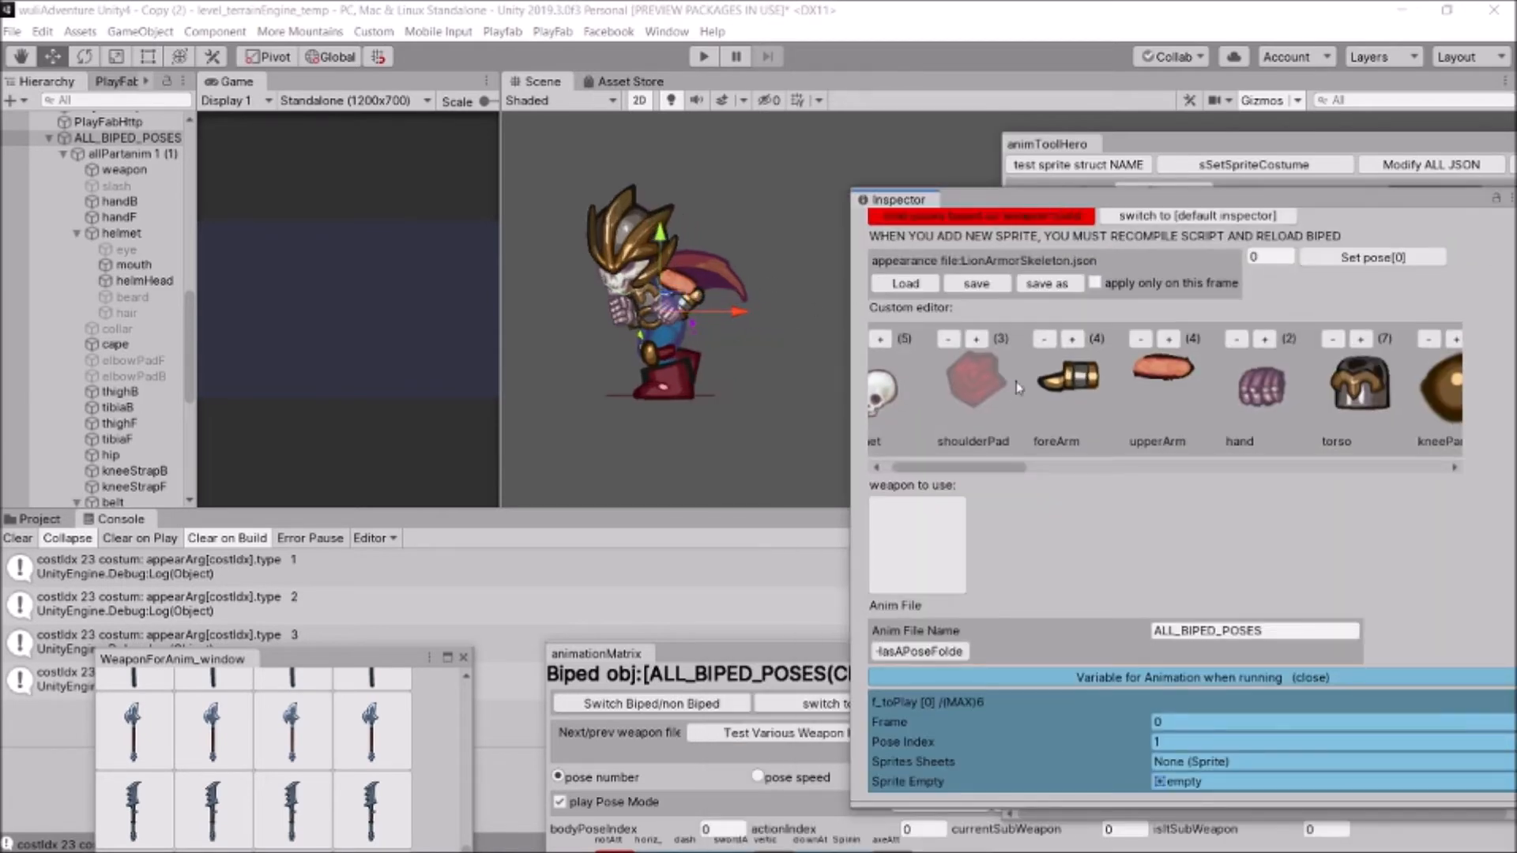
click(969, 378)
click(969, 378)
click(969, 378)
click(969, 378)
Cycle the upperArm sprite to variant 2, the bone arm, in the custom editor
drag(981, 467, 1004, 467)
click(1050, 339)
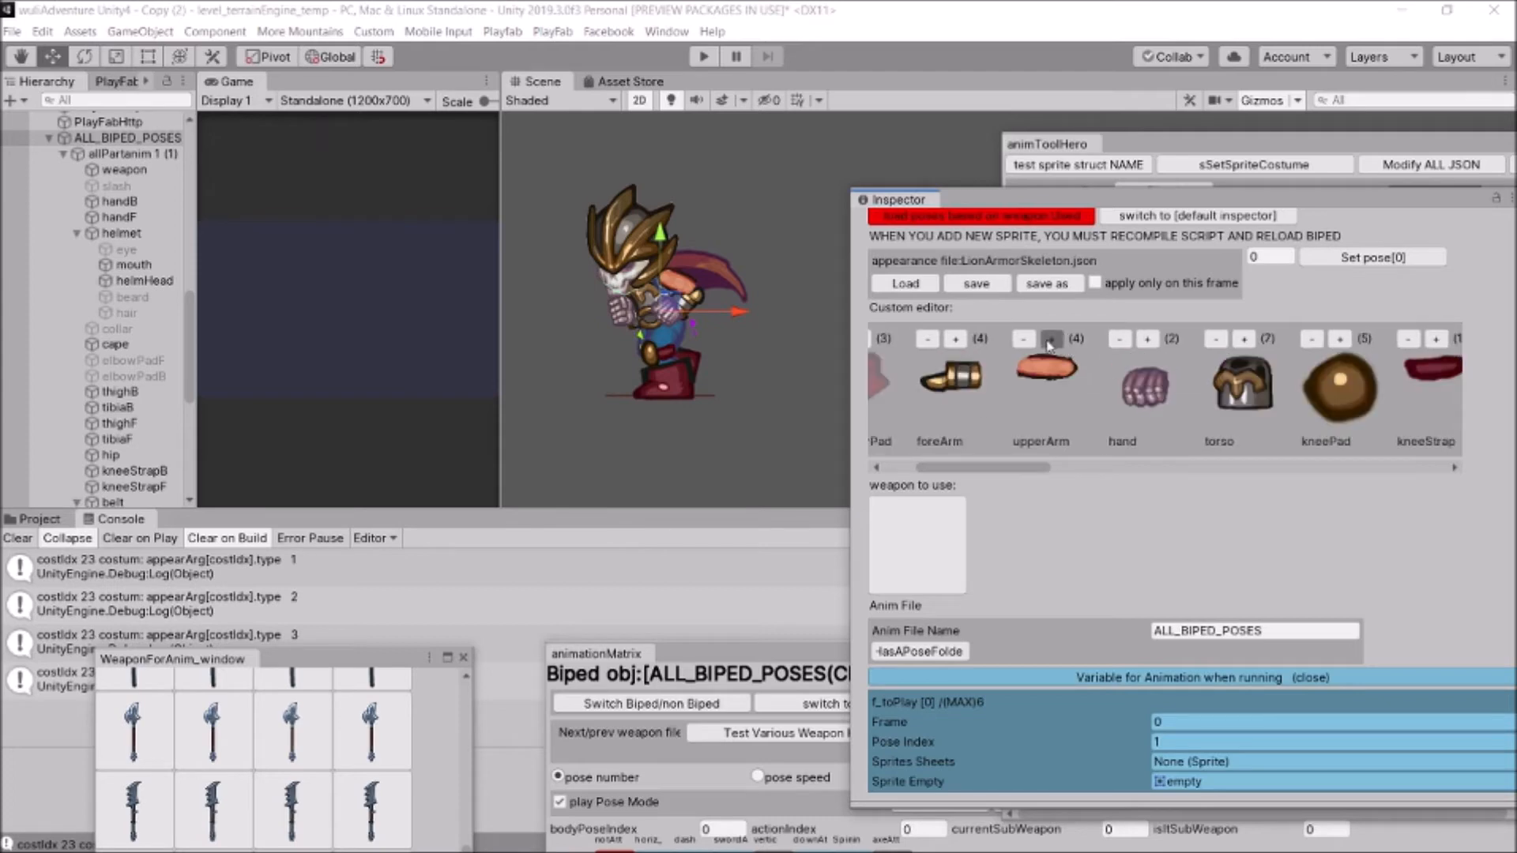
click(1050, 339)
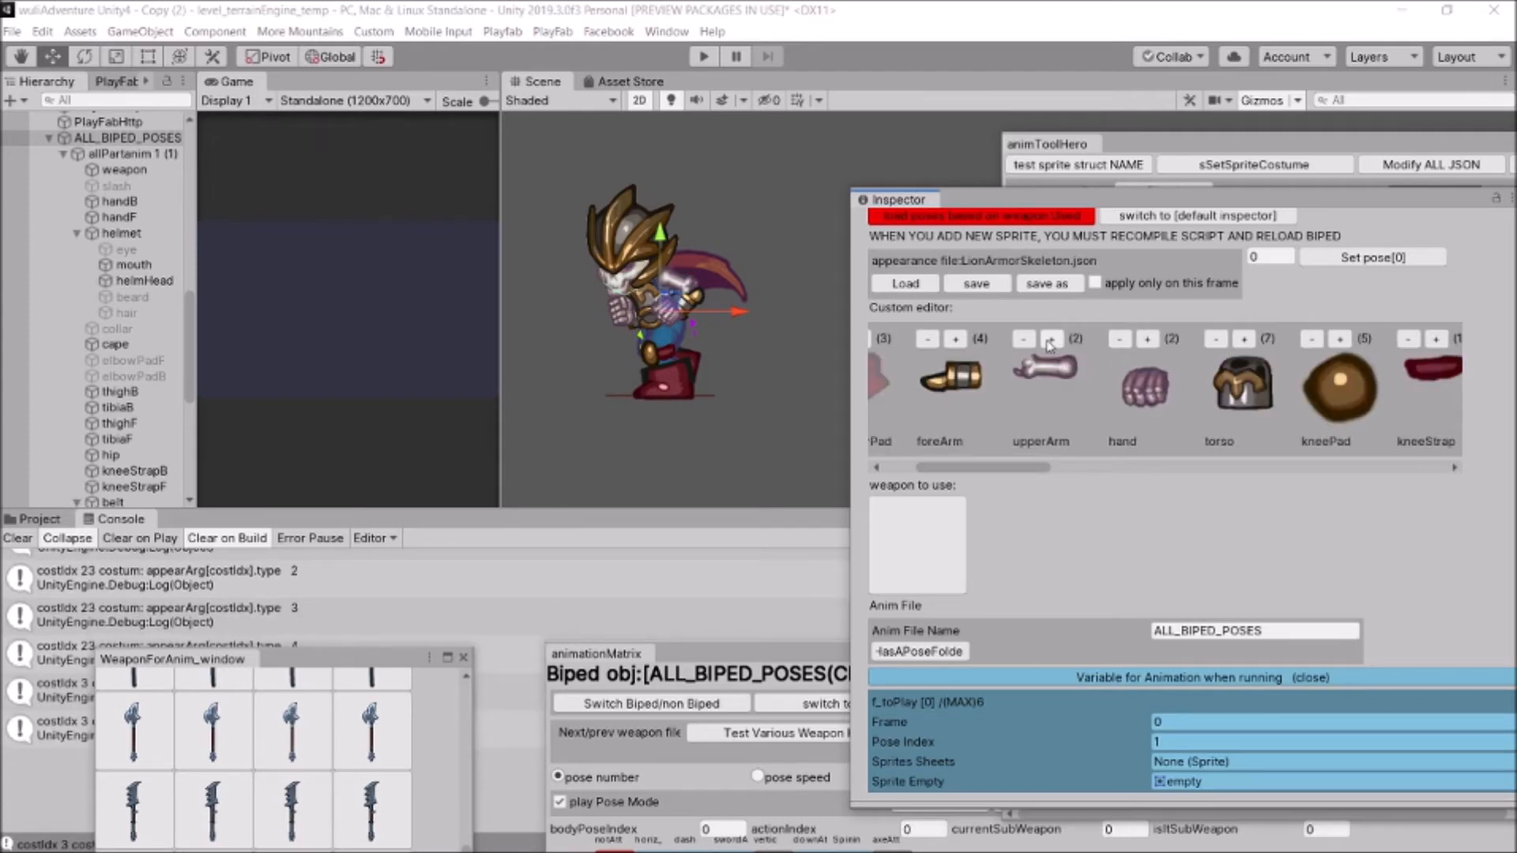
Uncover the animToolHero timeline and step forward through the walk pose's key frames to preview the changed parts
drag(1022, 202, 1016, 539)
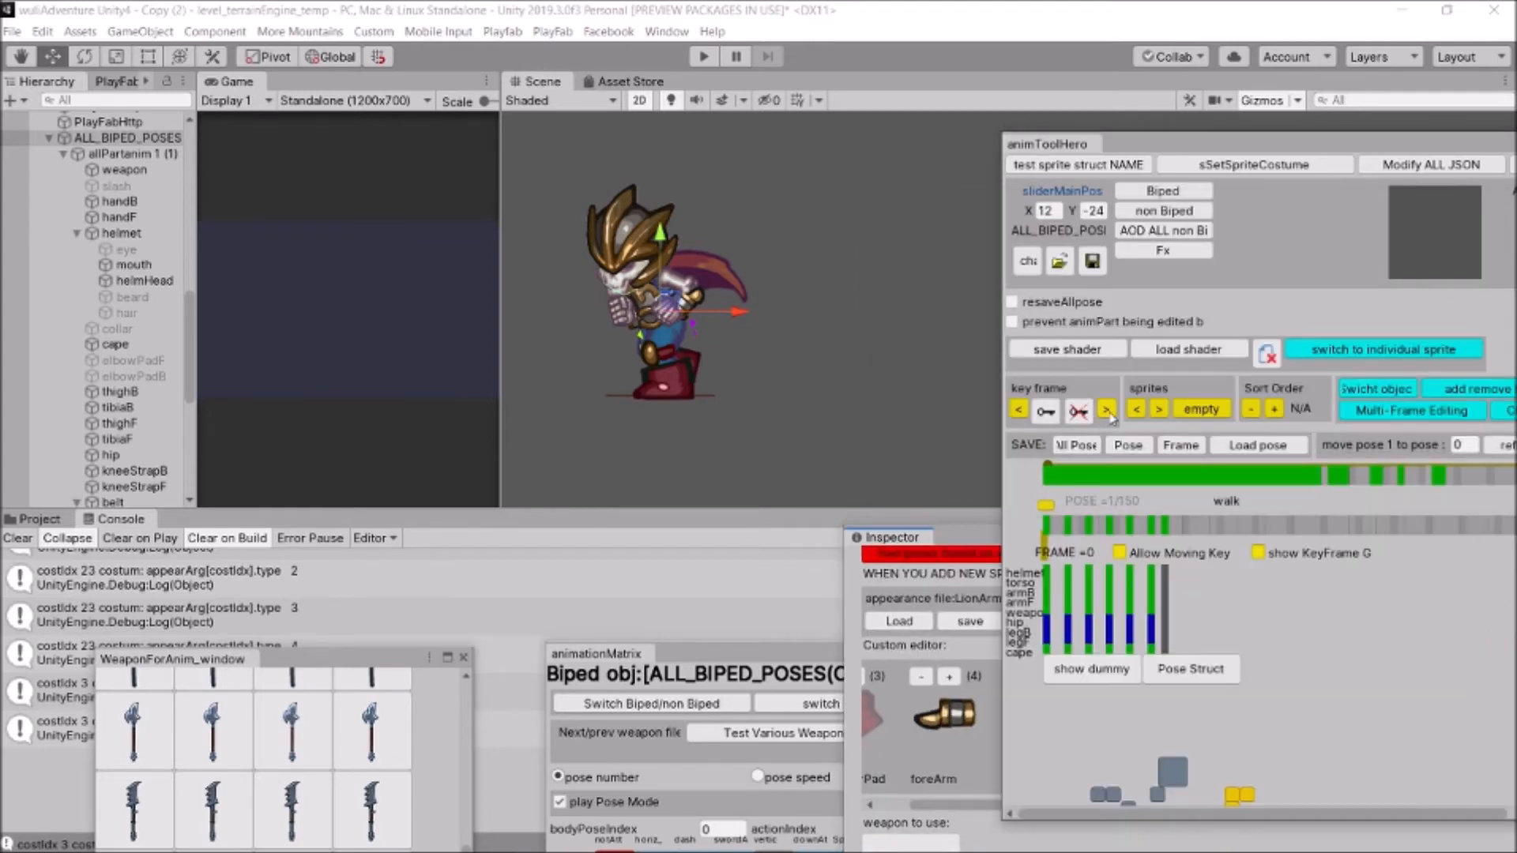
click(1107, 411)
click(1107, 411)
click(1107, 411)
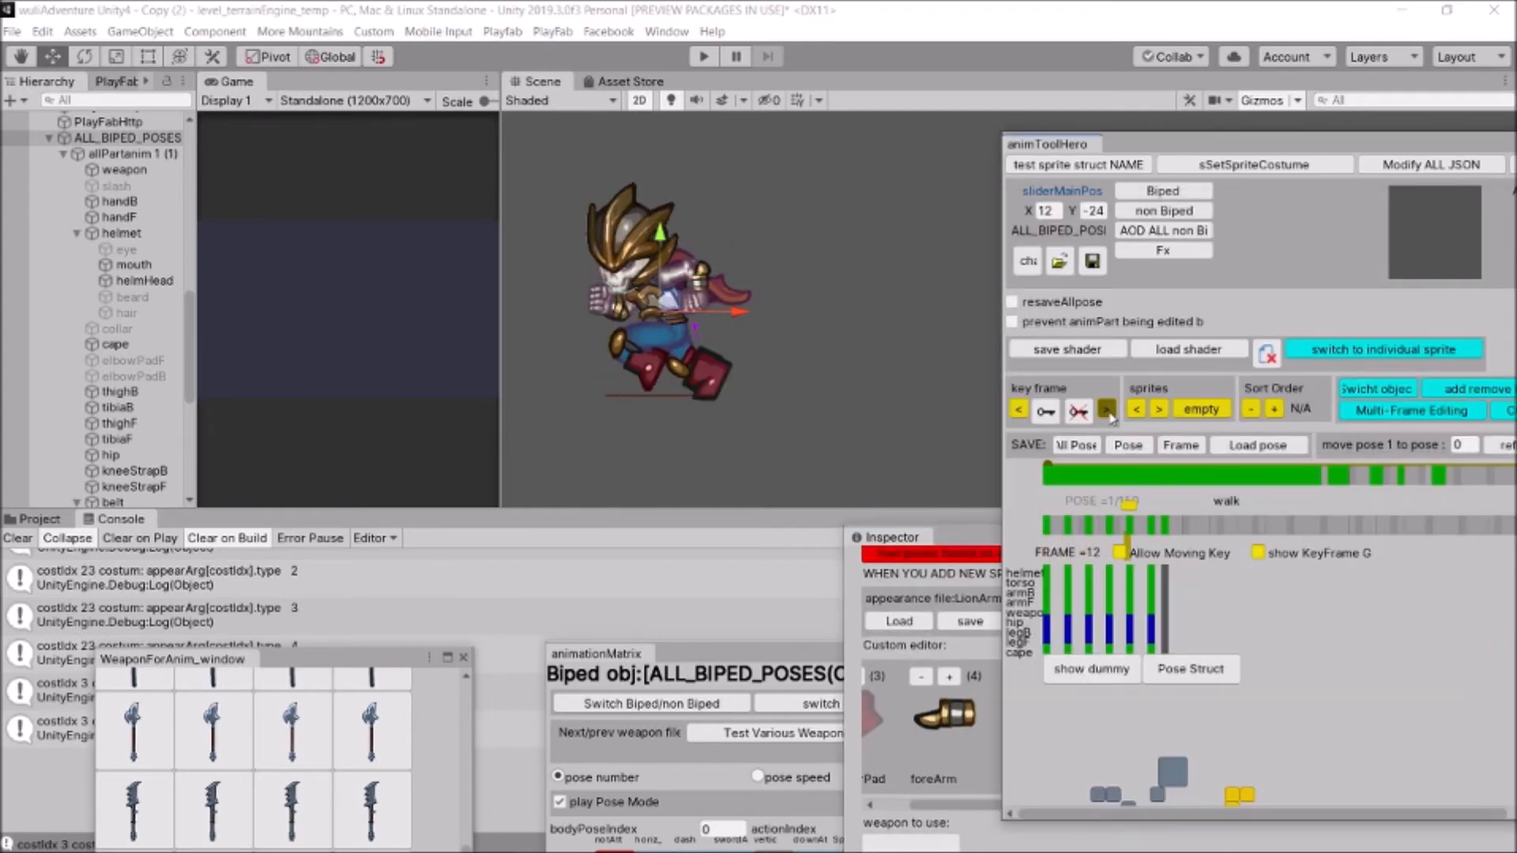
click(1107, 411)
Make the shoulderPad visible again in the custom editor and place the Inspector below the animToolHero sprite settings
drag(958, 543, 944, 380)
drag(983, 643, 949, 642)
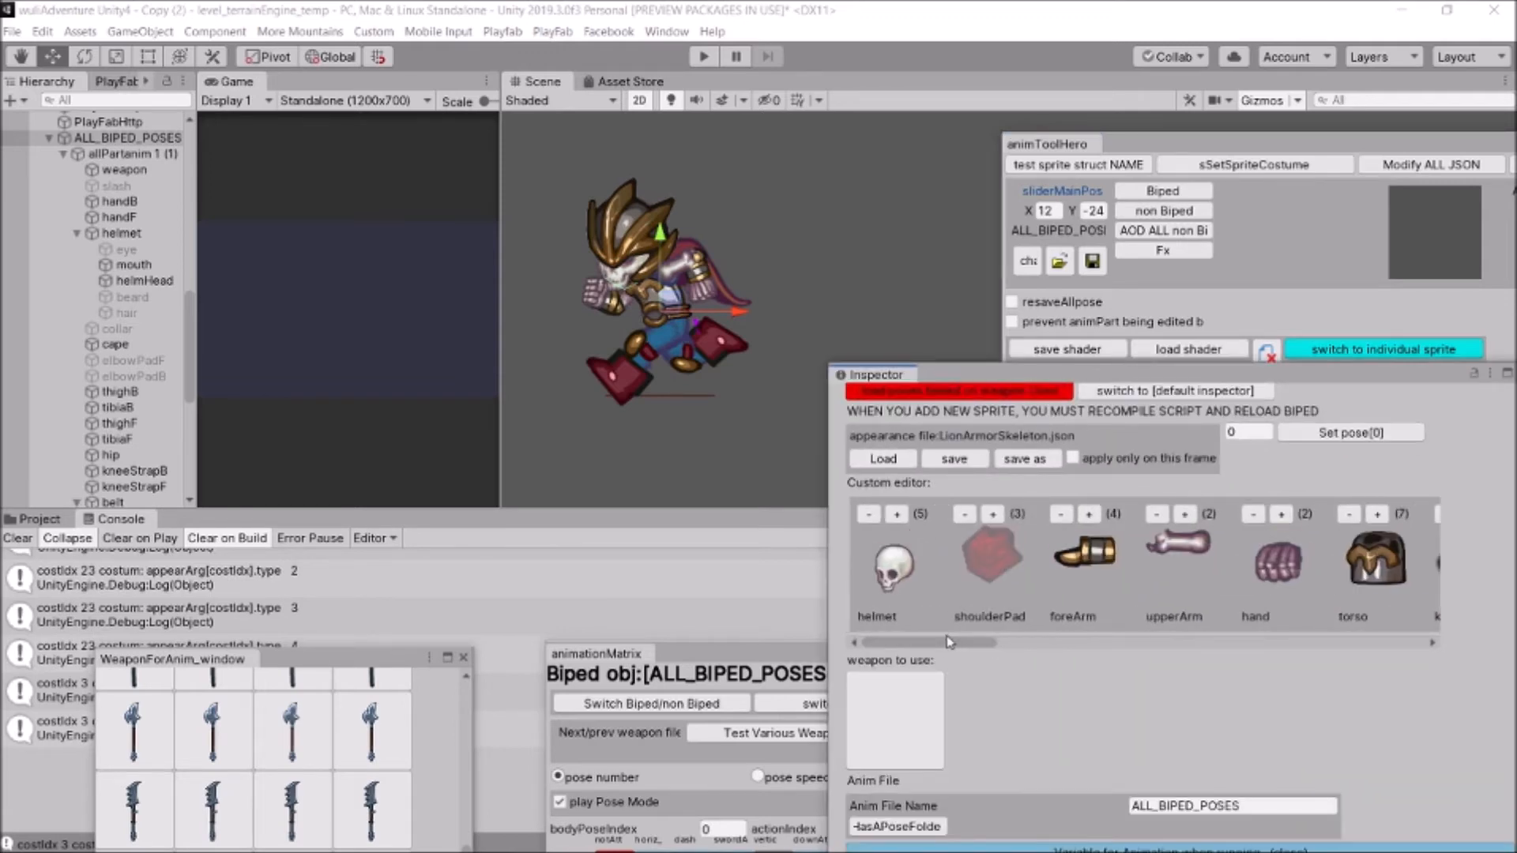
click(1002, 558)
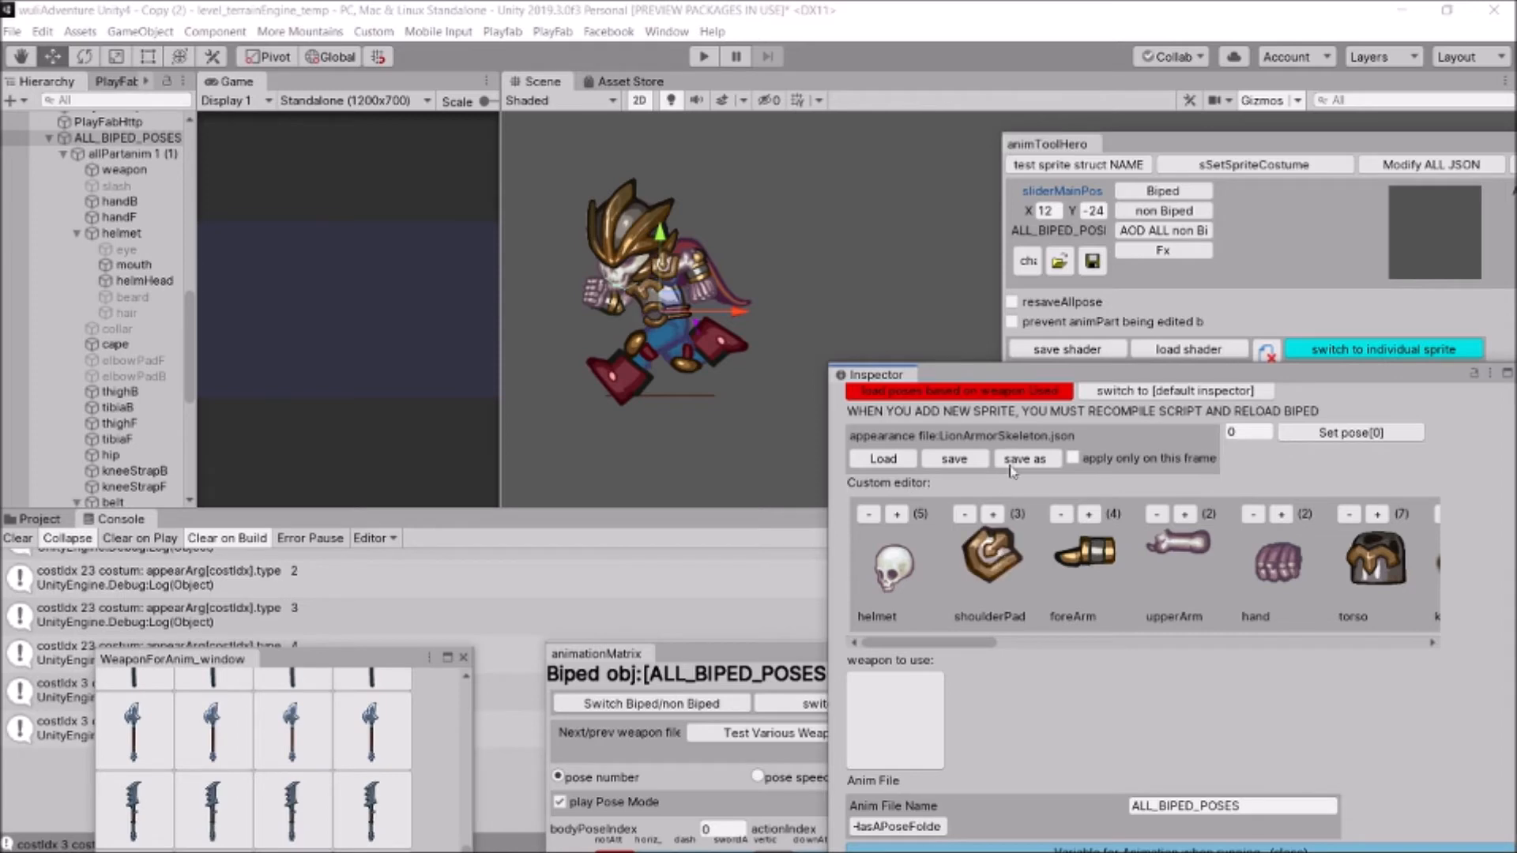
drag(1123, 378, 1122, 412)
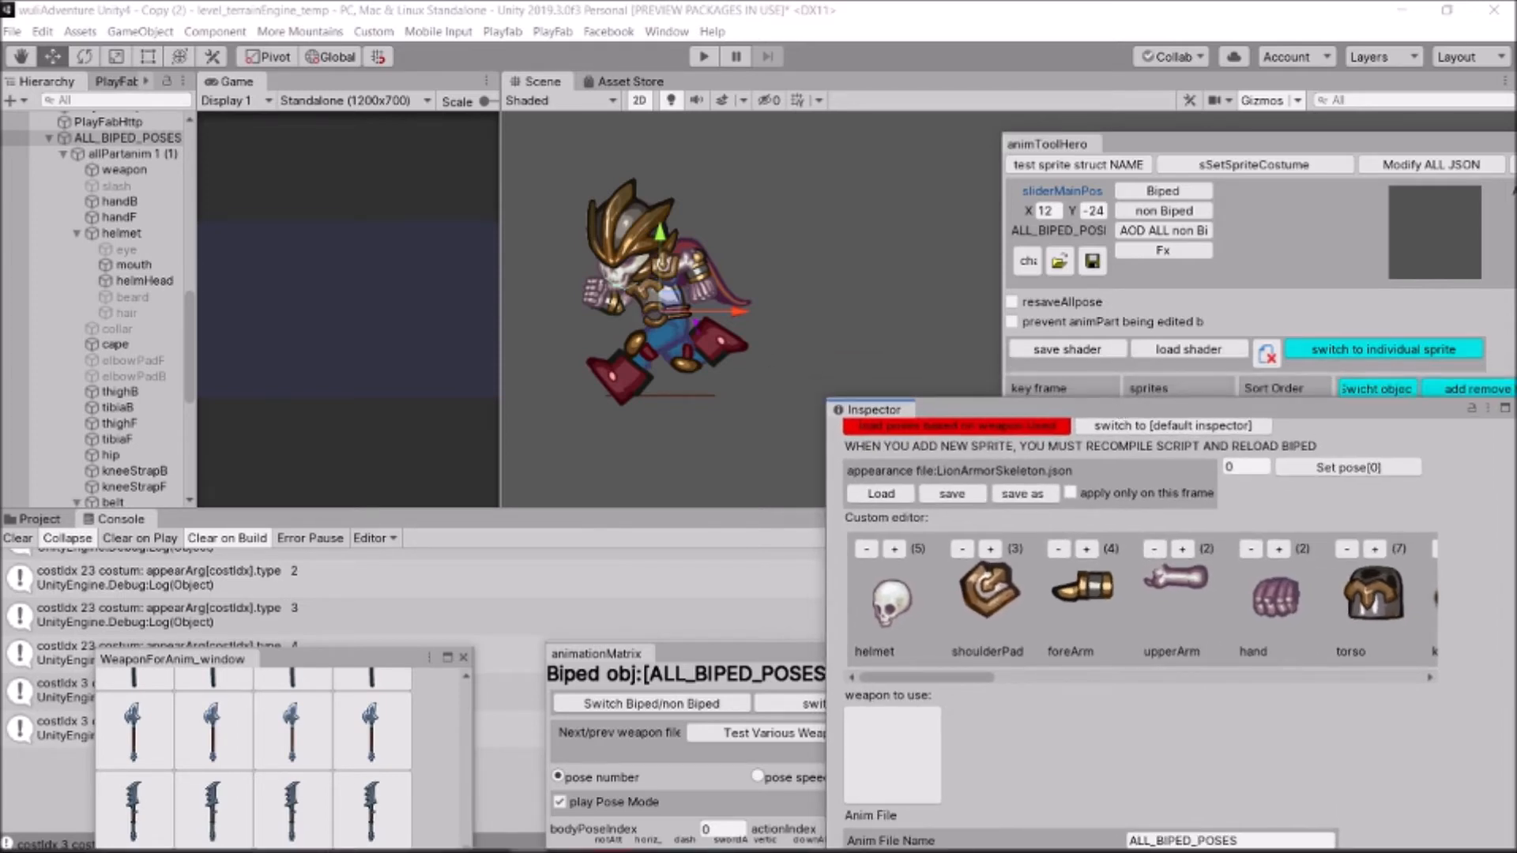
Switch to Sublime Text and open LionArmorSkeleton.json from the project's StreamingAssets/Animations/appearance folder
click(306, 840)
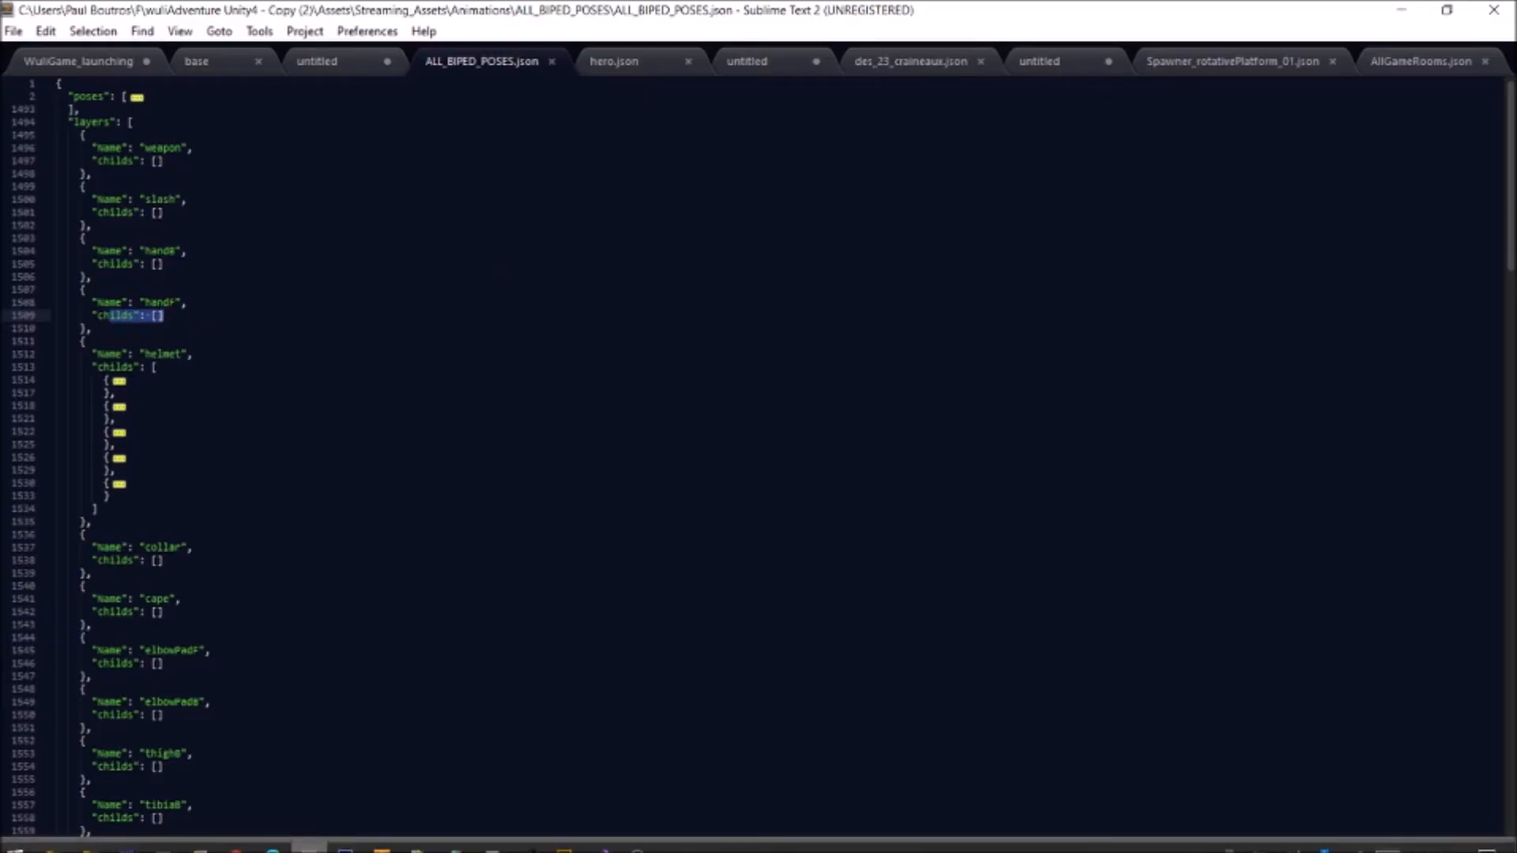
click(24, 35)
click(32, 75)
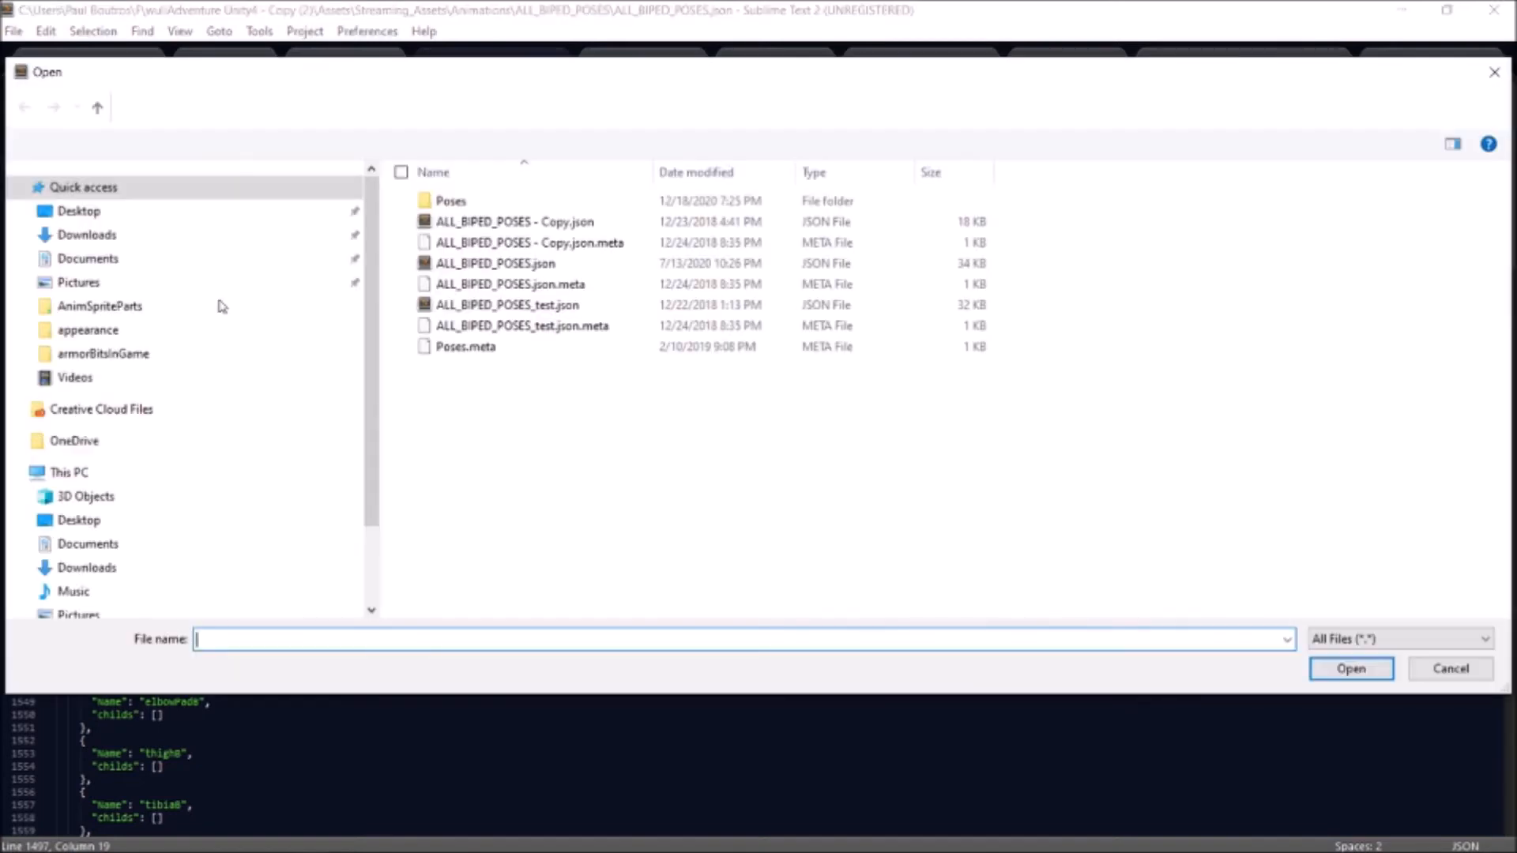
text(C:\Users\Paul Boutros\F\wuliAdventure Unity4 - Copy (2)\Assets\StreamingAssets\Animations\appearance)
click(1324, 673)
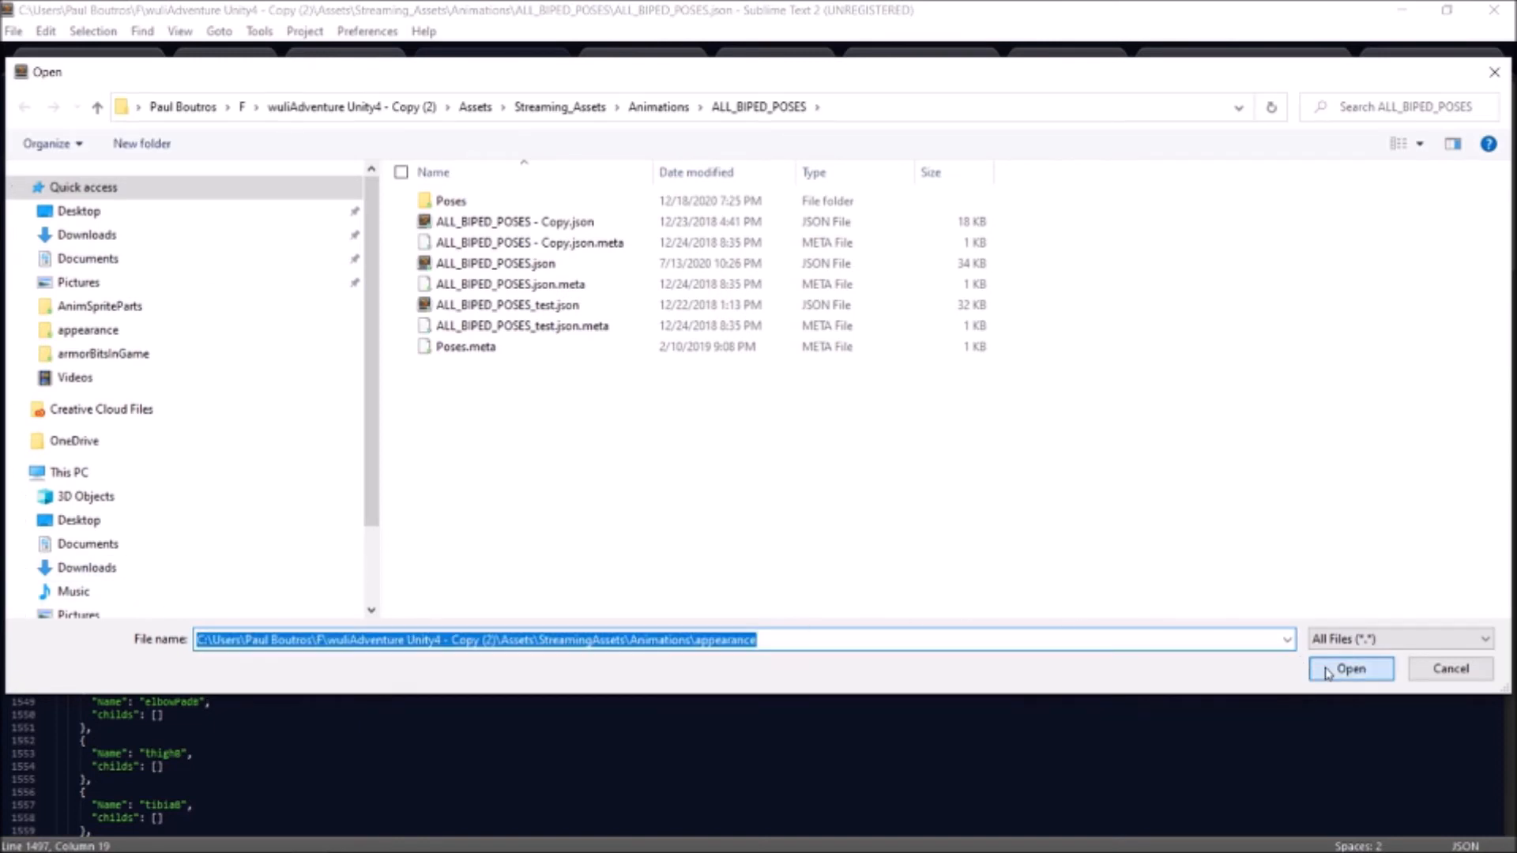
click(1325, 673)
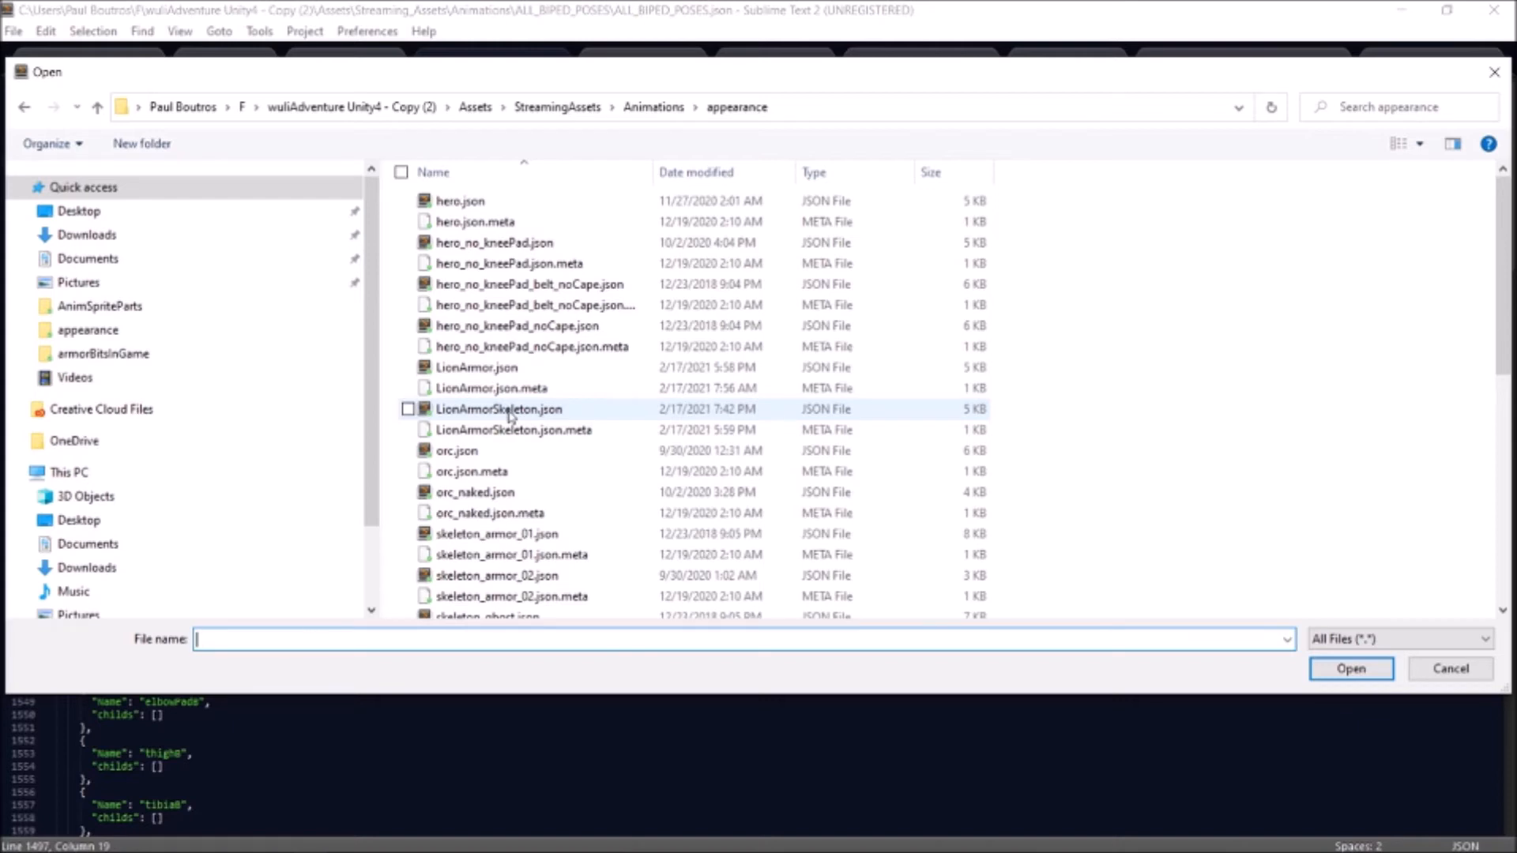
key(Escape)
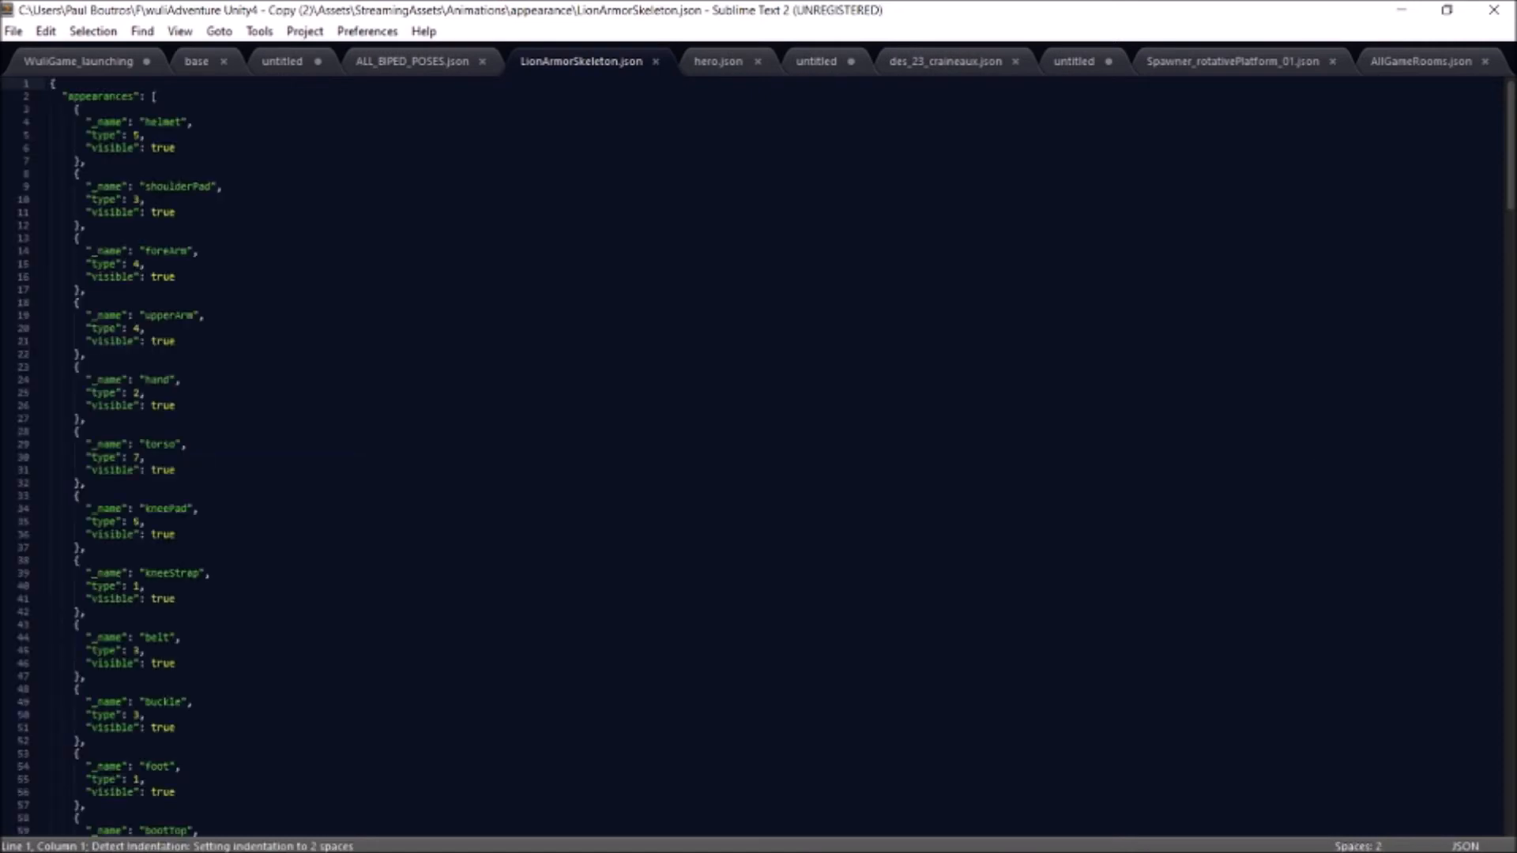
Examine and fold the appearances and hsbShaderData blocks in LionArmorSkeleton.json, and place the Sublime Text window below the hero
click(35, 96)
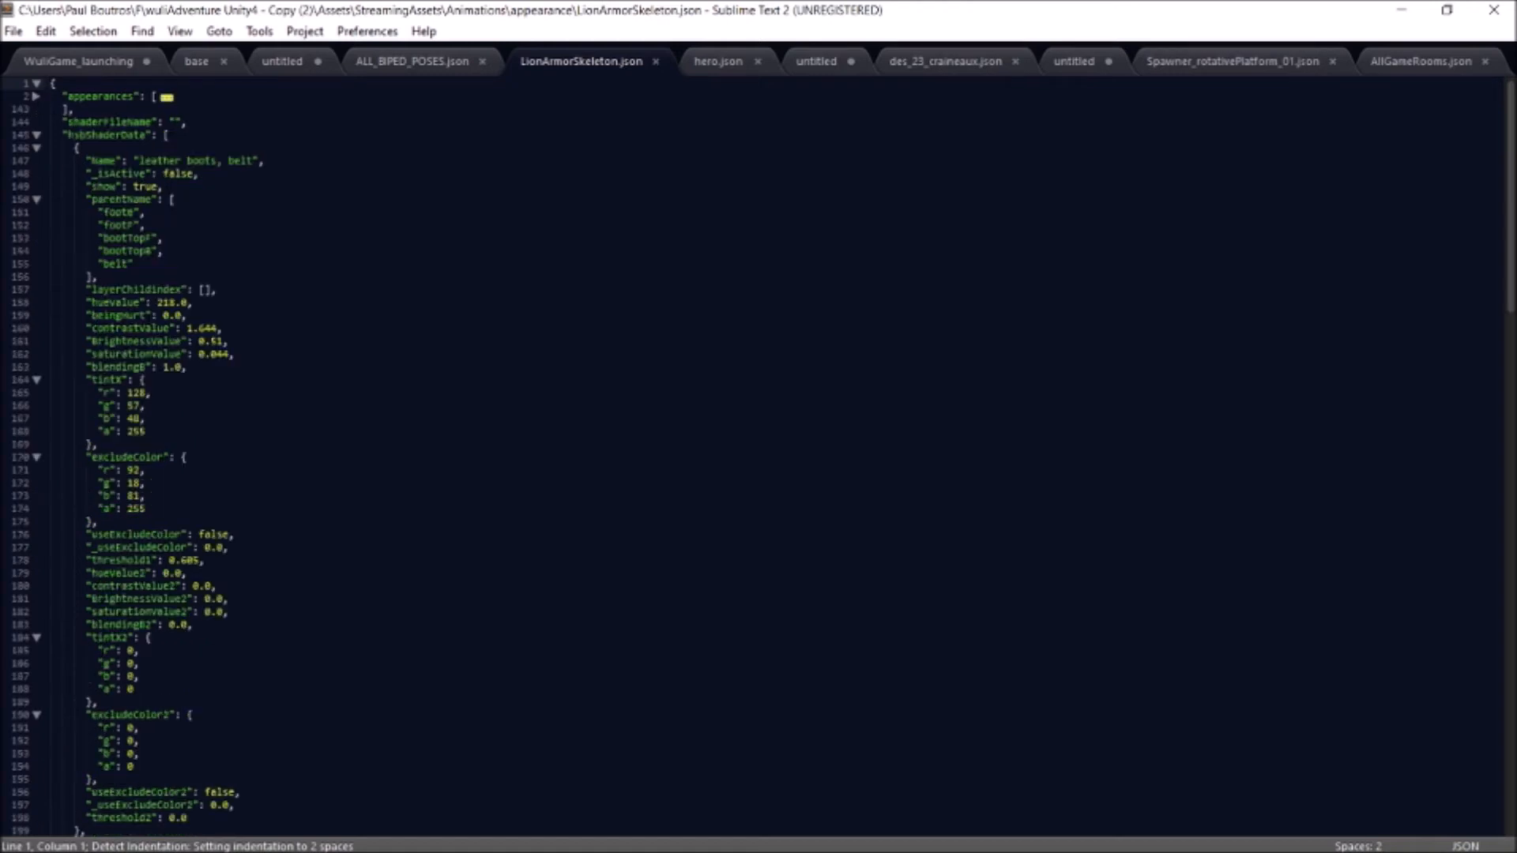
drag(79, 135, 349, 677)
click(316, 264)
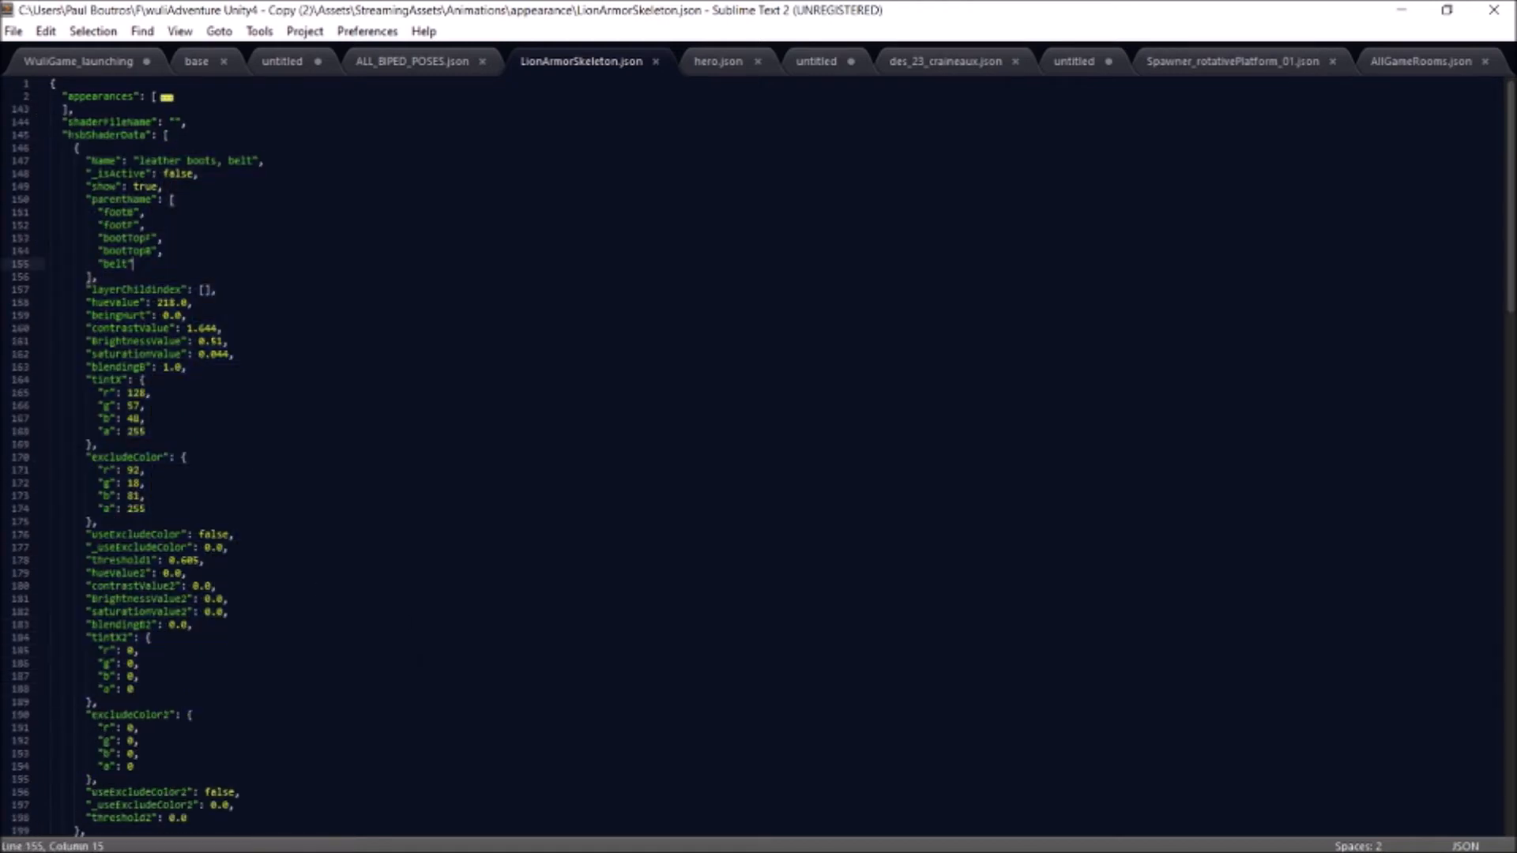
drag(79, 160, 136, 689)
click(194, 294)
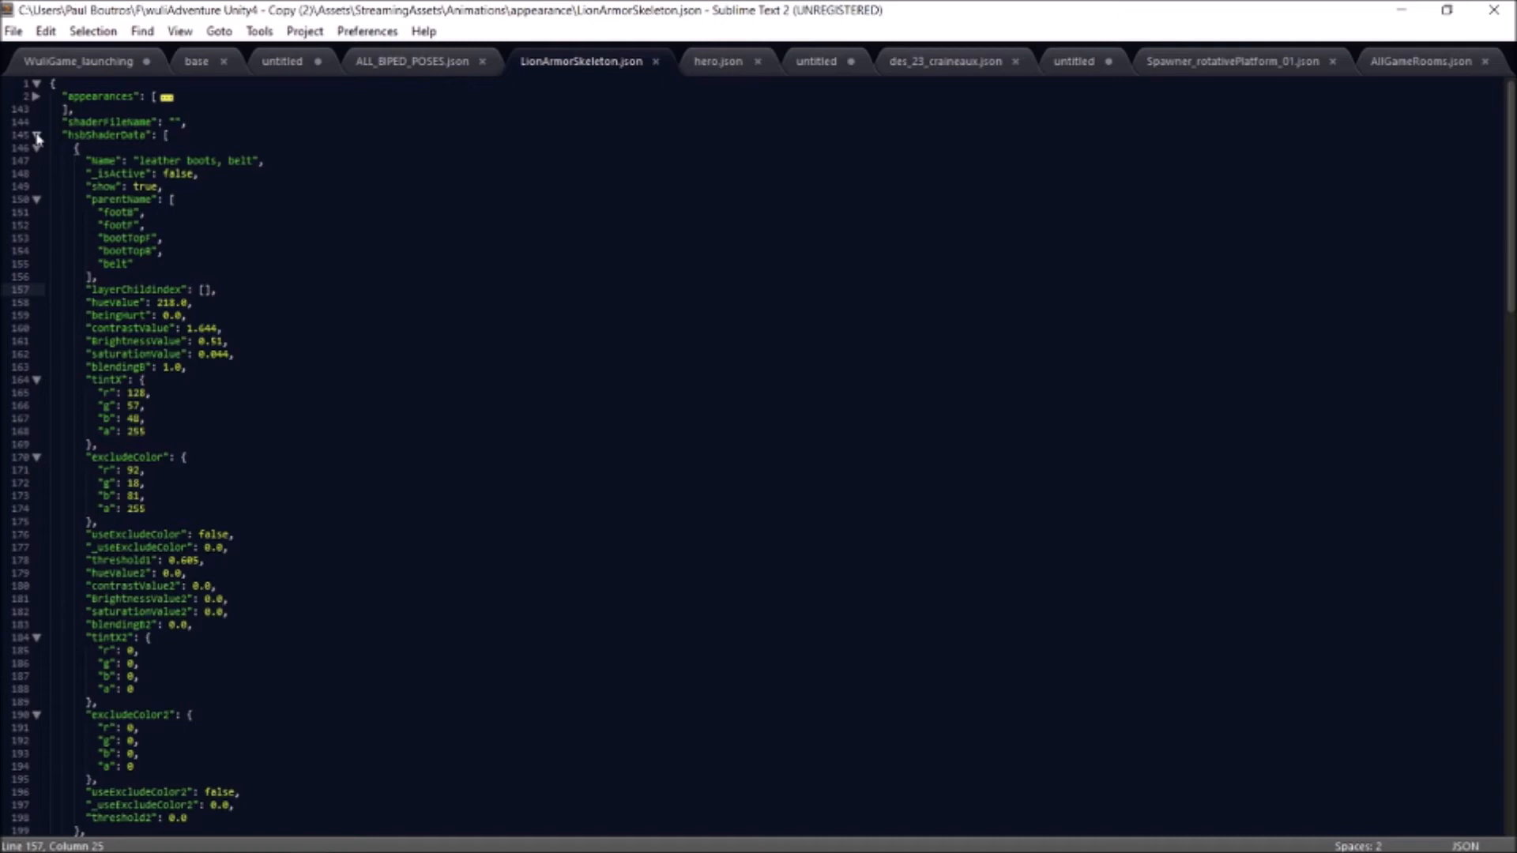
click(37, 135)
drag(643, 13, 576, 558)
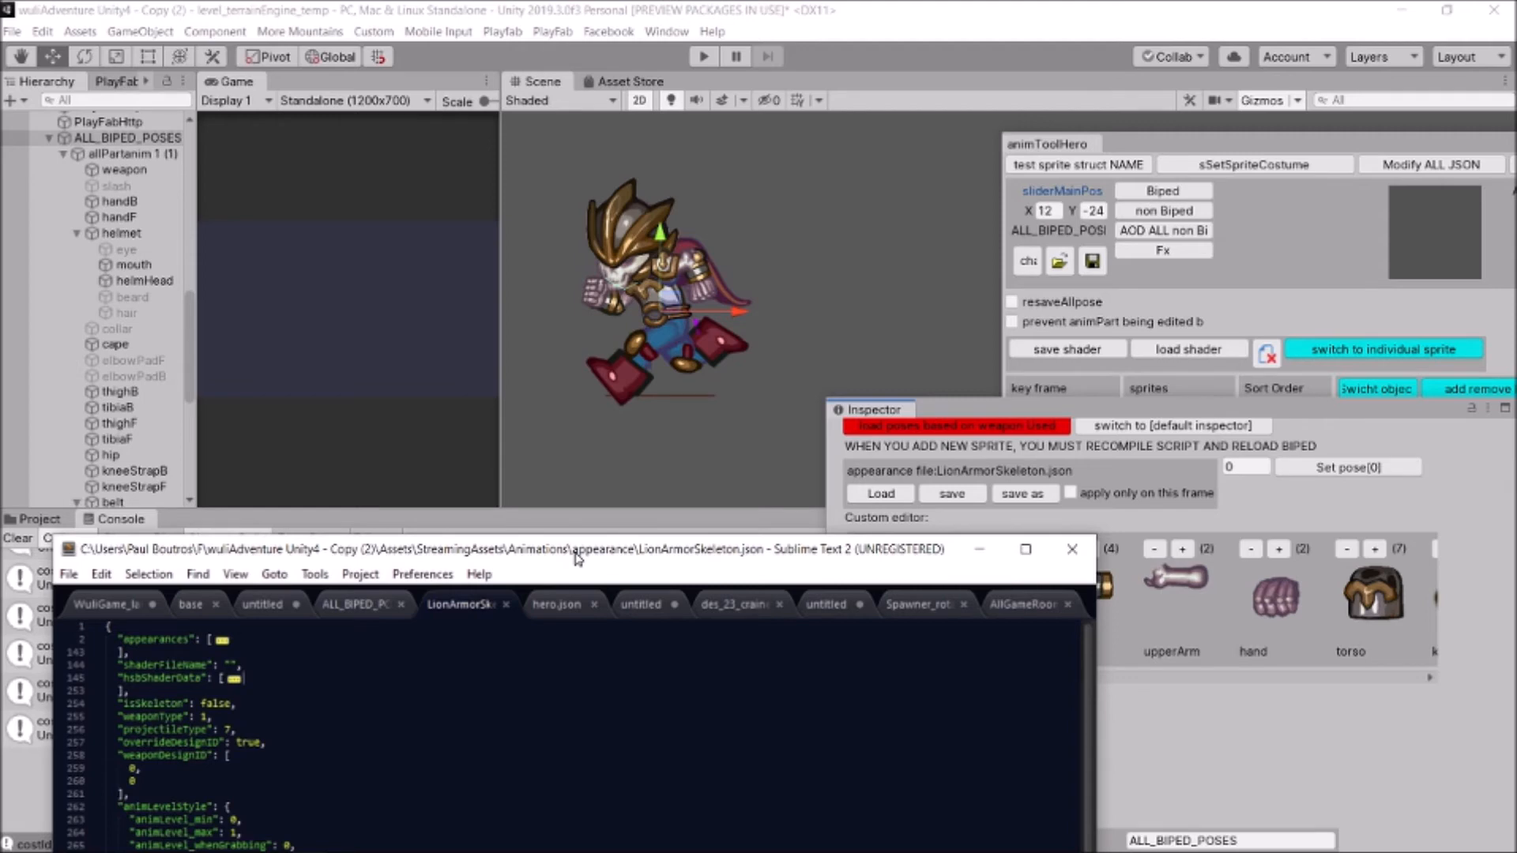
drag(576, 559, 728, 431)
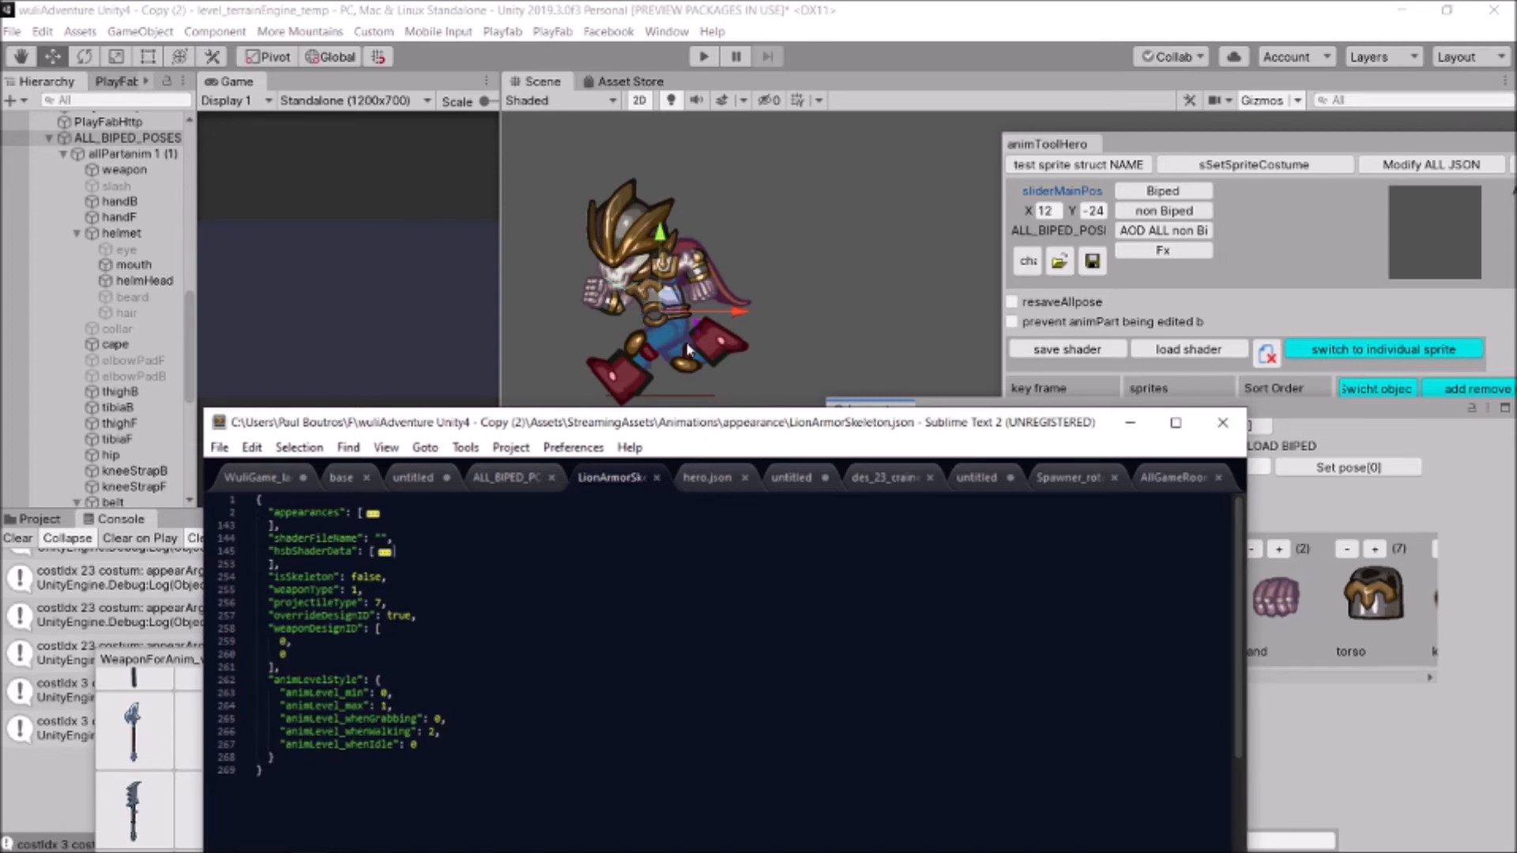
Maximize the Sublime Text window, expand the appearances block, and fold its part entries from helmet through belt
click(1177, 425)
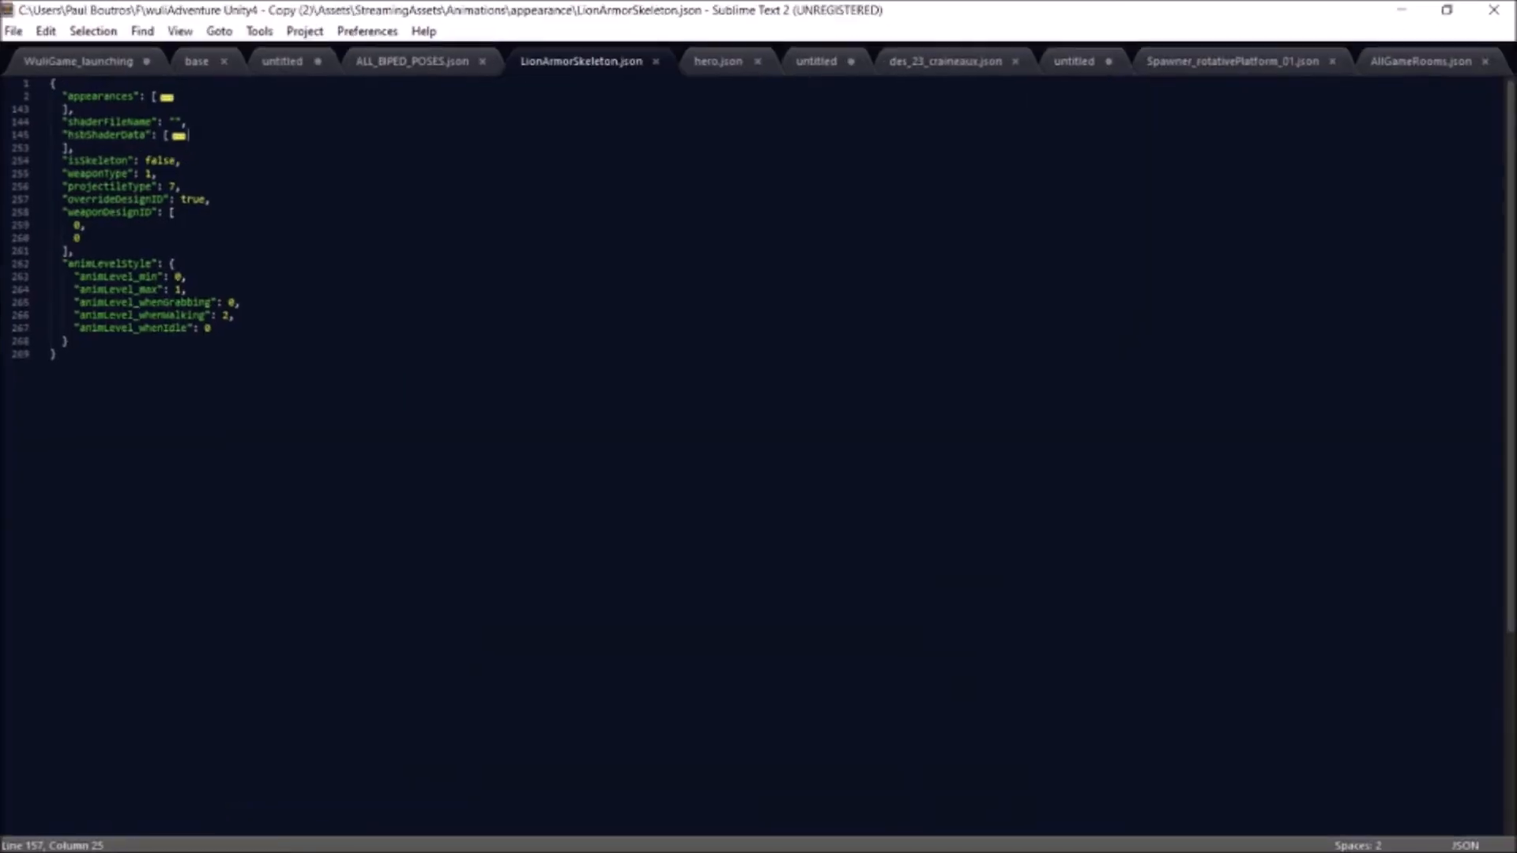
click(37, 96)
click(36, 109)
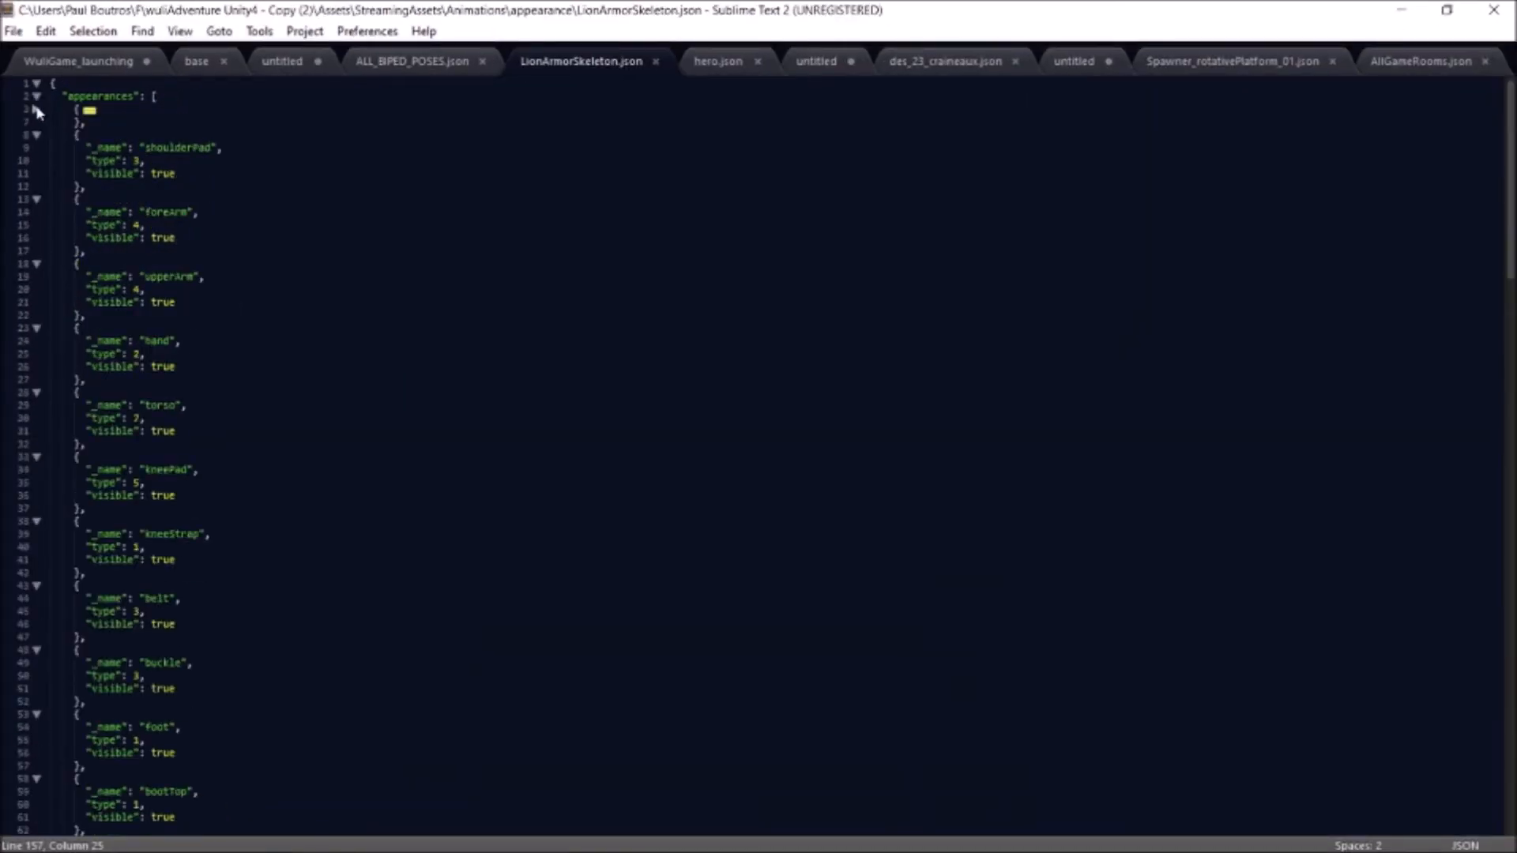
click(36, 136)
click(36, 162)
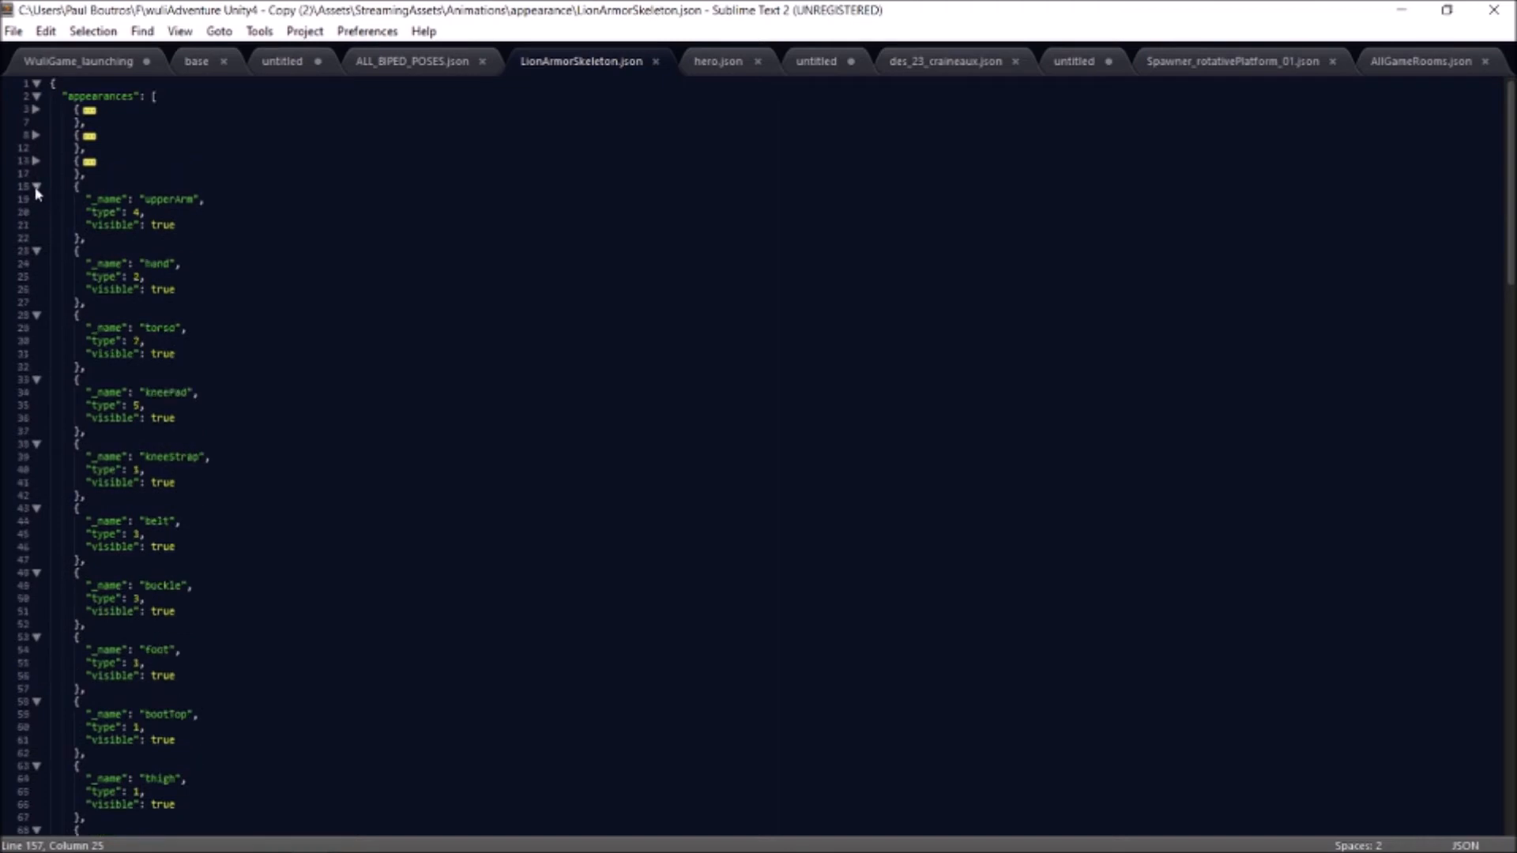
click(36, 187)
click(36, 213)
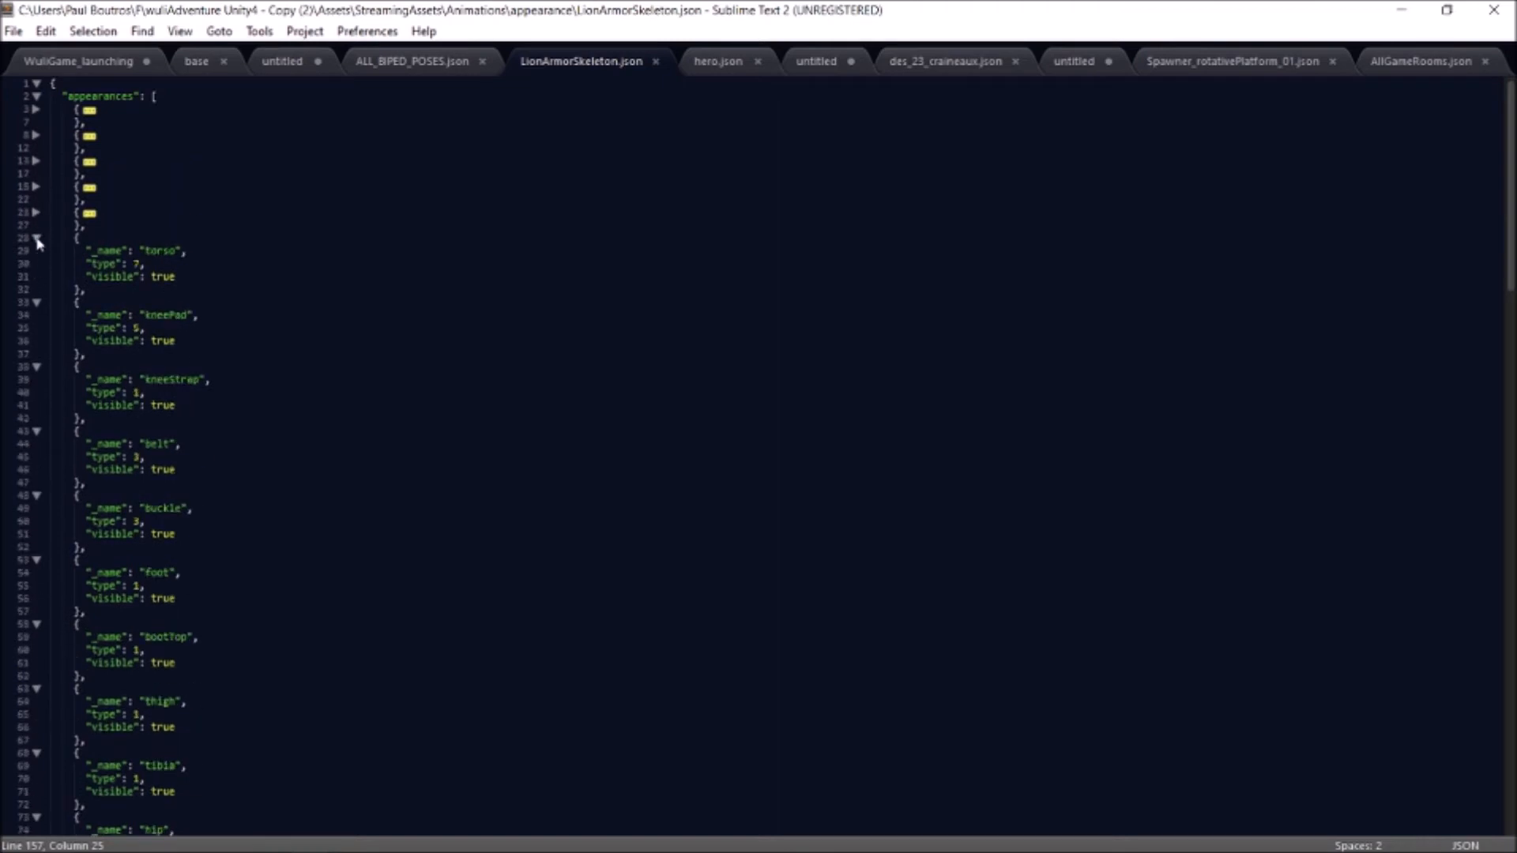
click(36, 238)
click(36, 264)
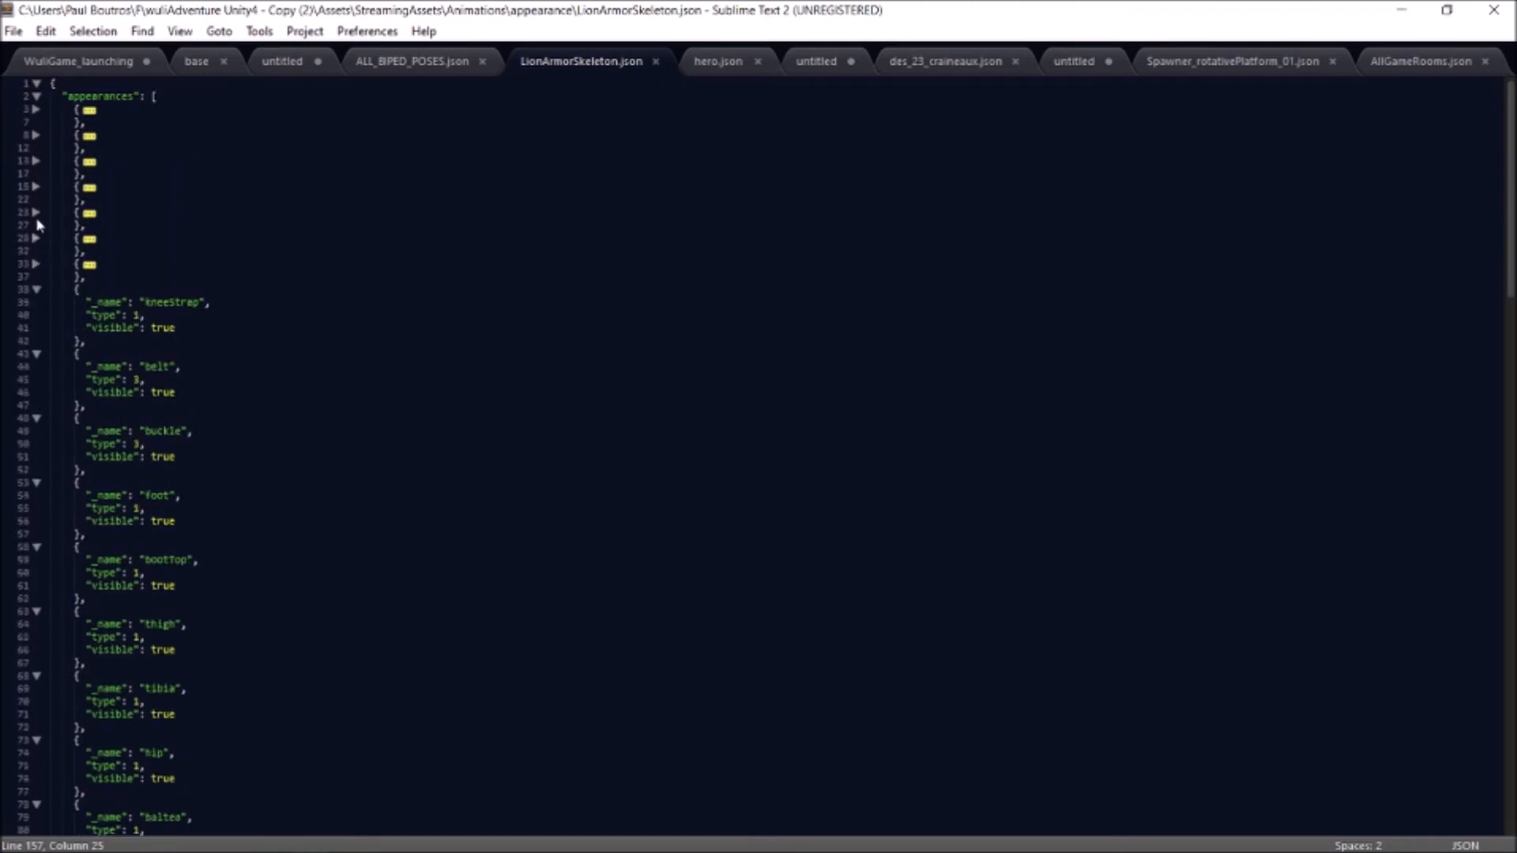
click(37, 290)
click(37, 316)
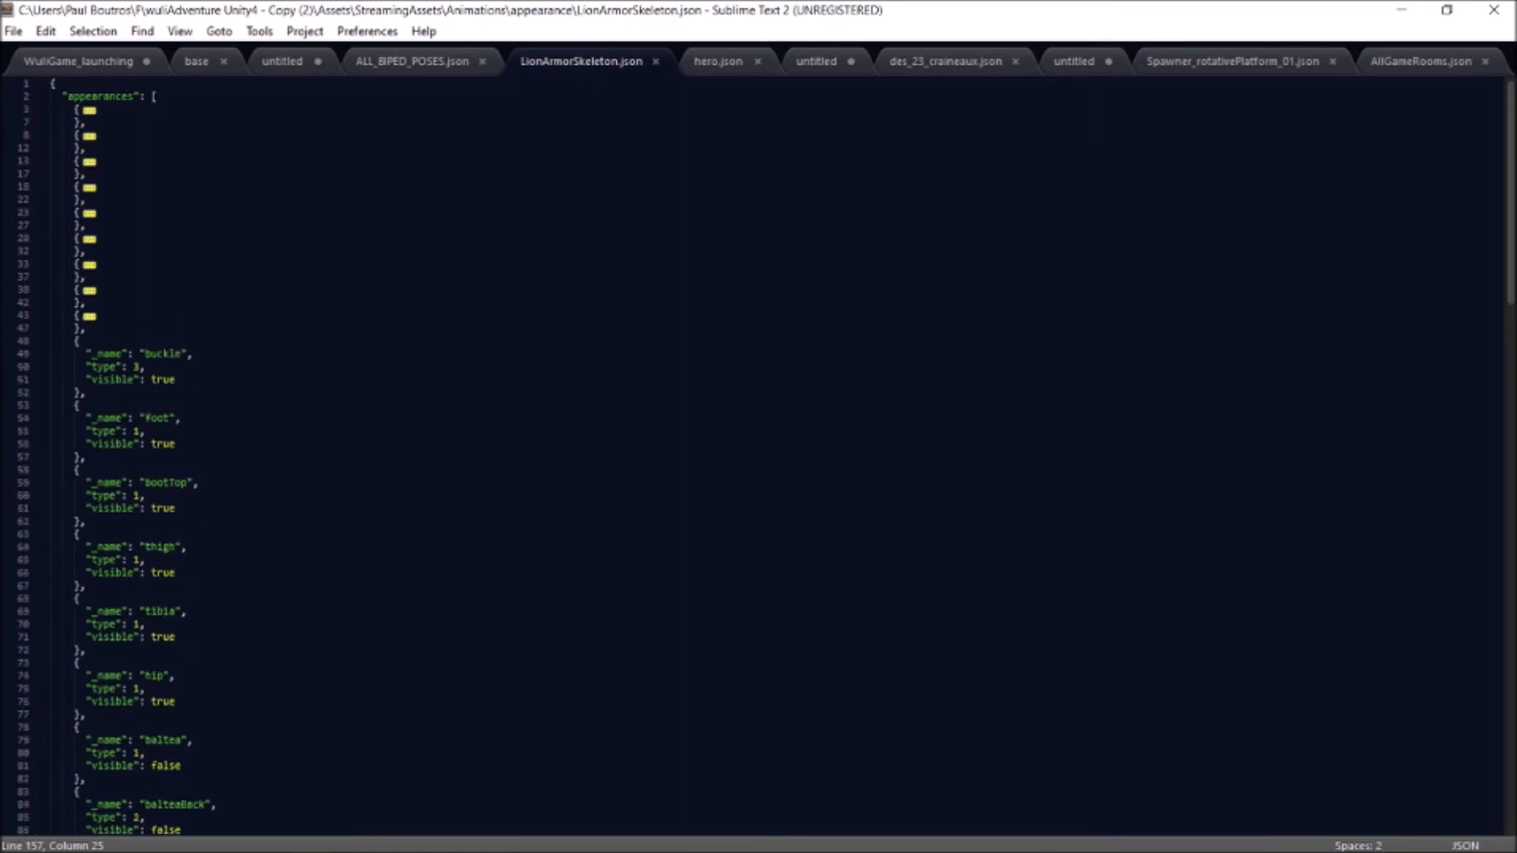
Unfold the helmet, shoulderPad and foreArm entries and examine the helmet's _name, type and visible fields
click(36, 110)
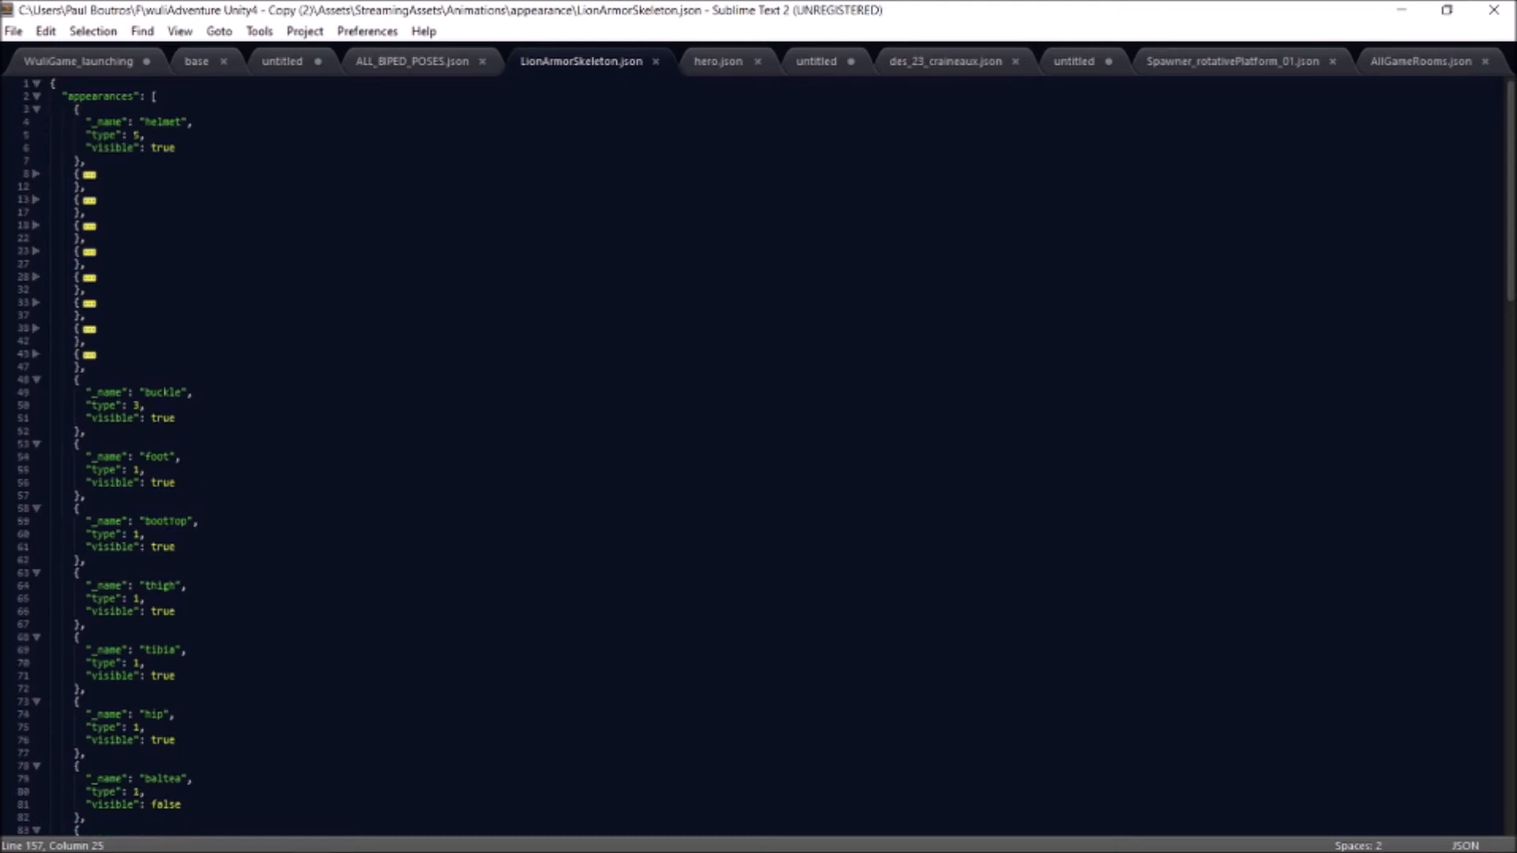
double_click(162, 123)
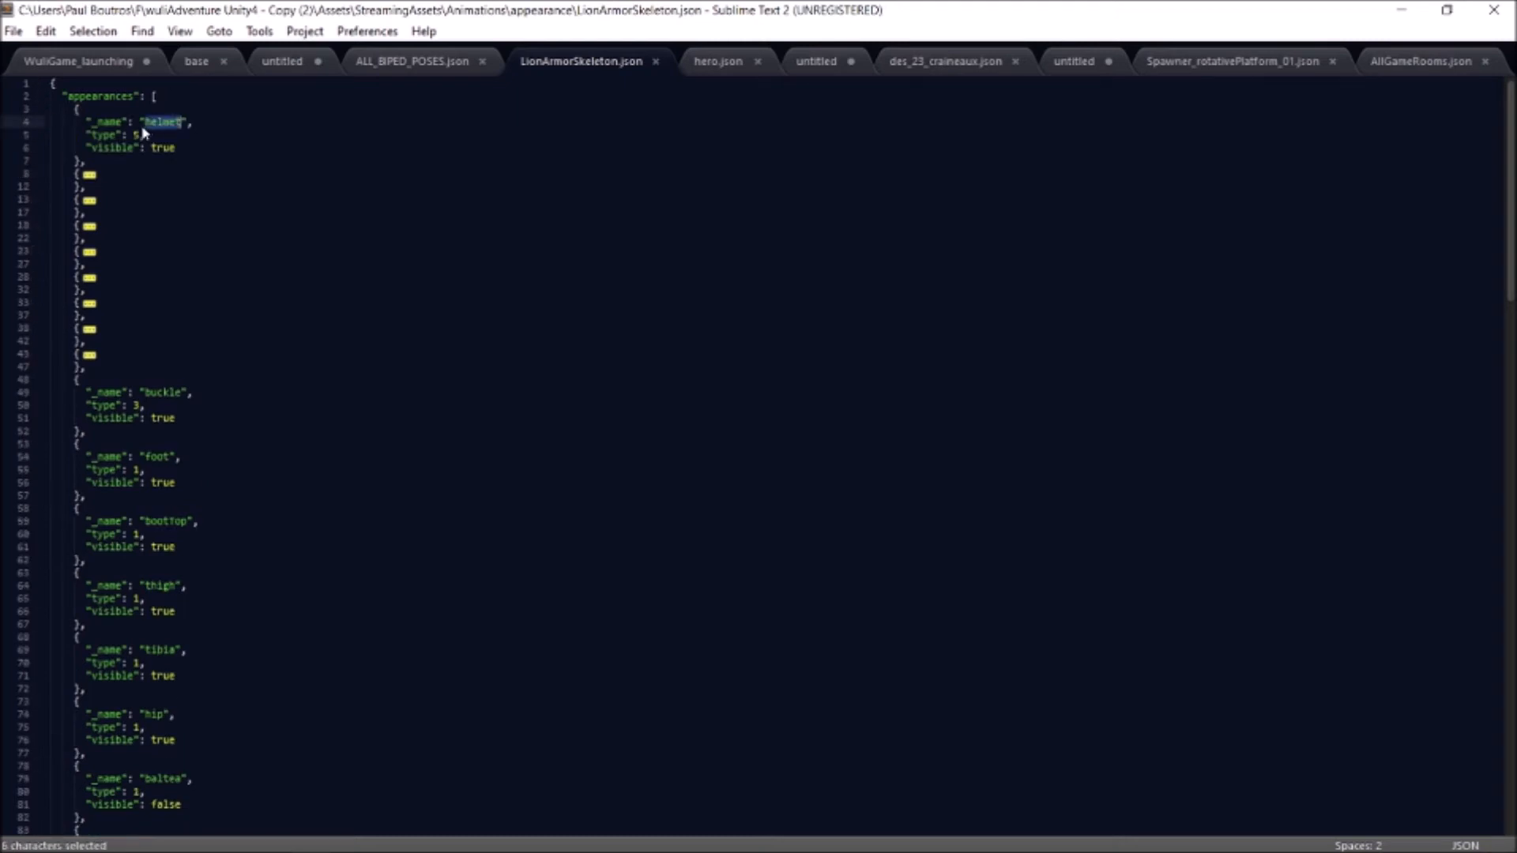
click(36, 174)
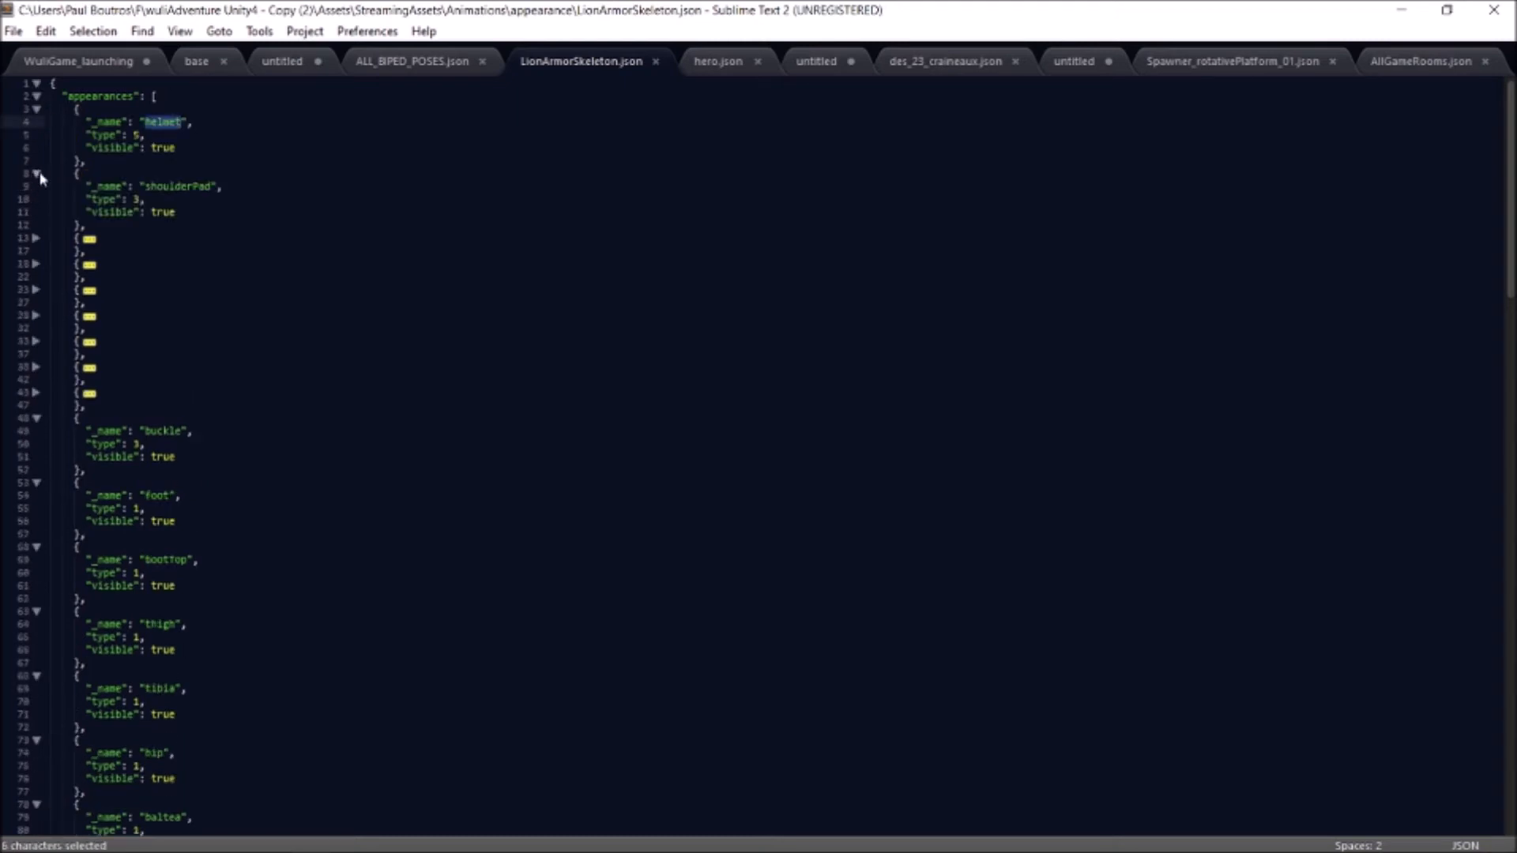
click(36, 239)
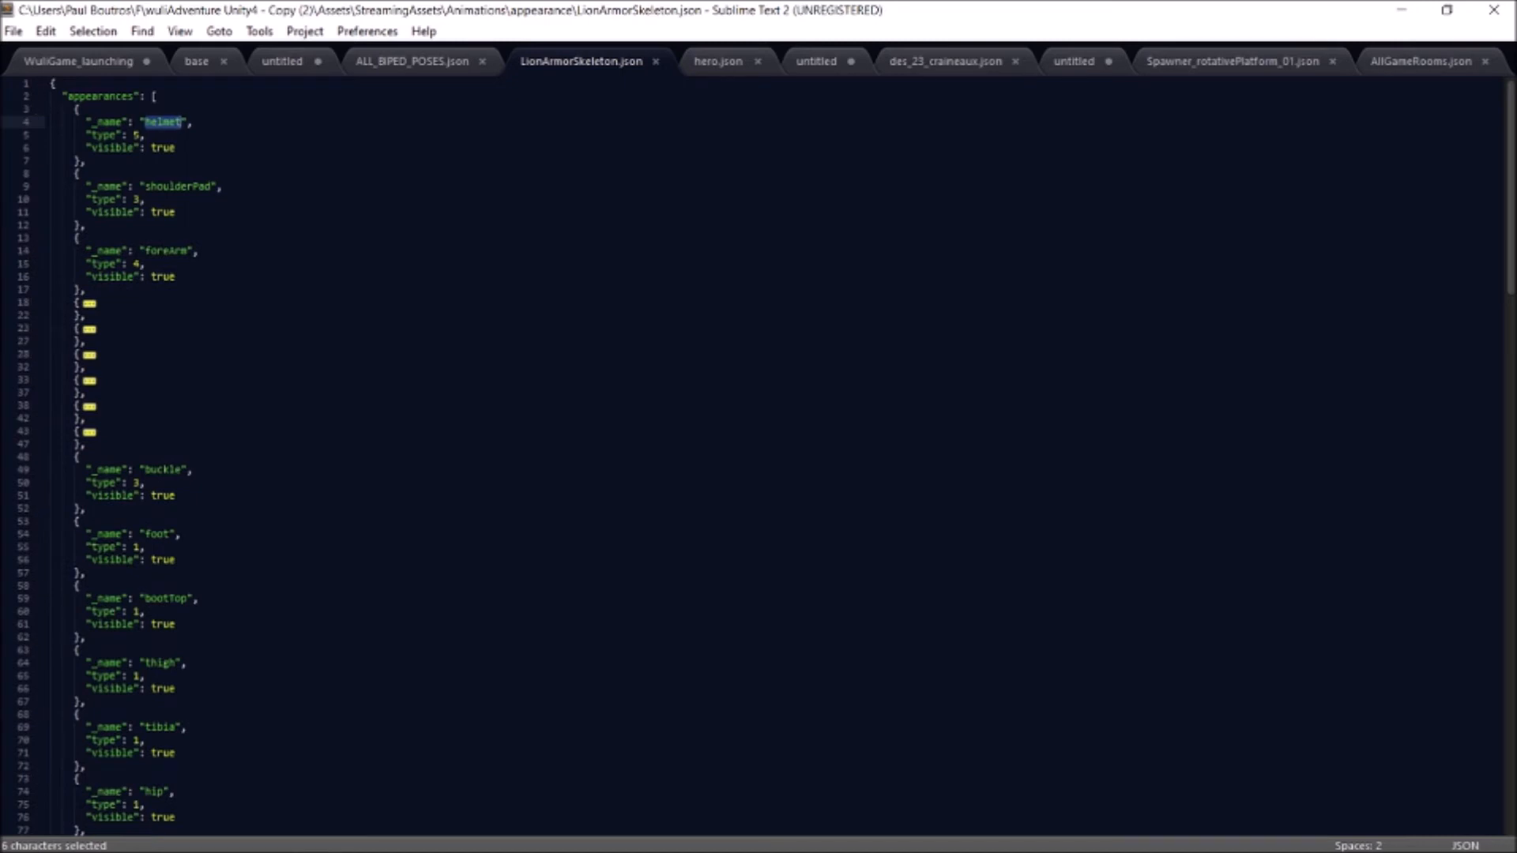
click(95, 135)
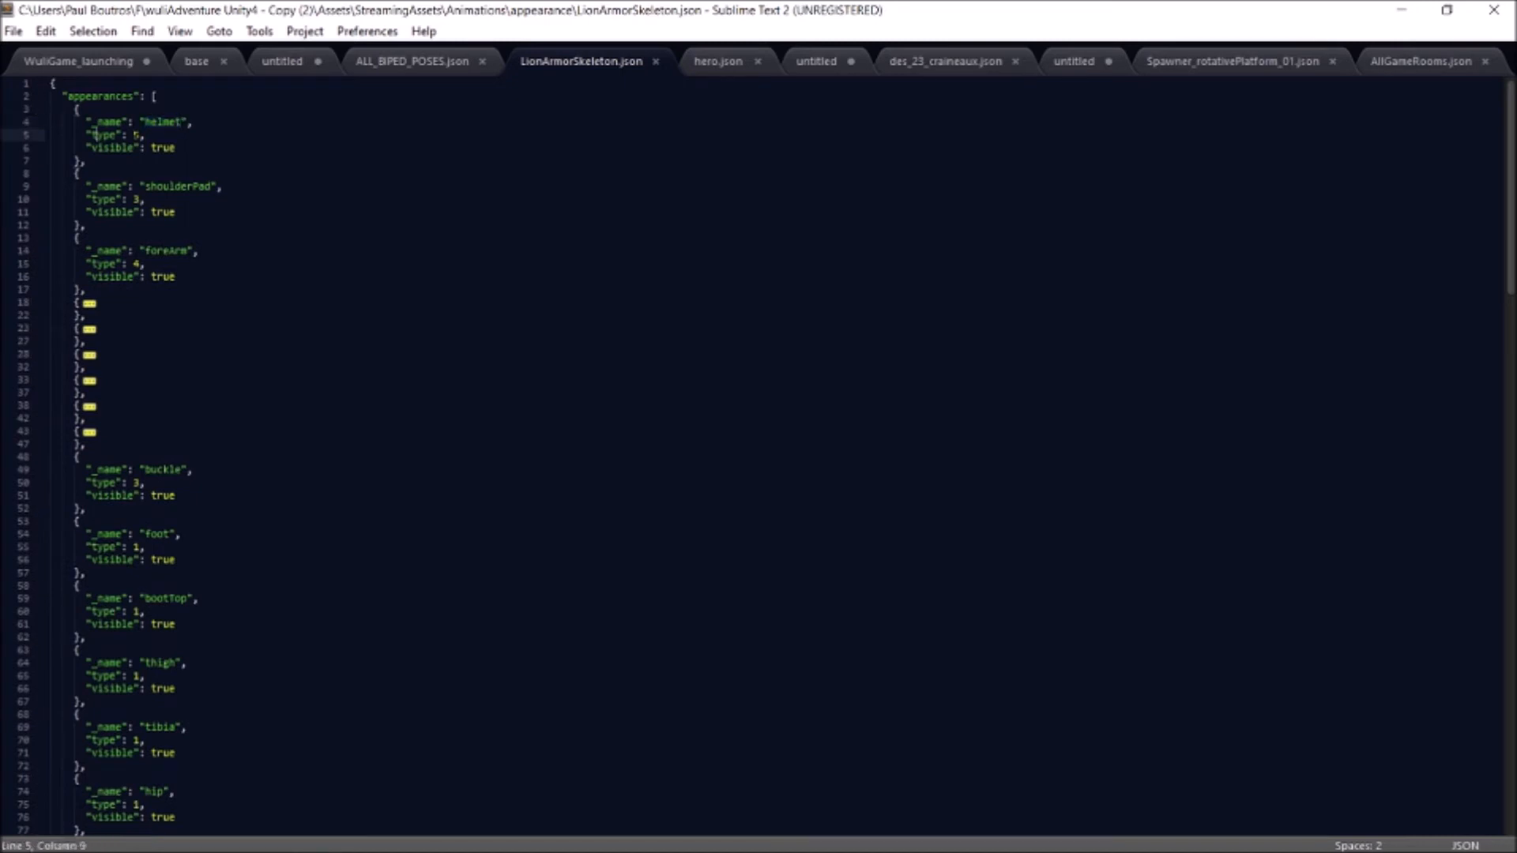
double_click(136, 135)
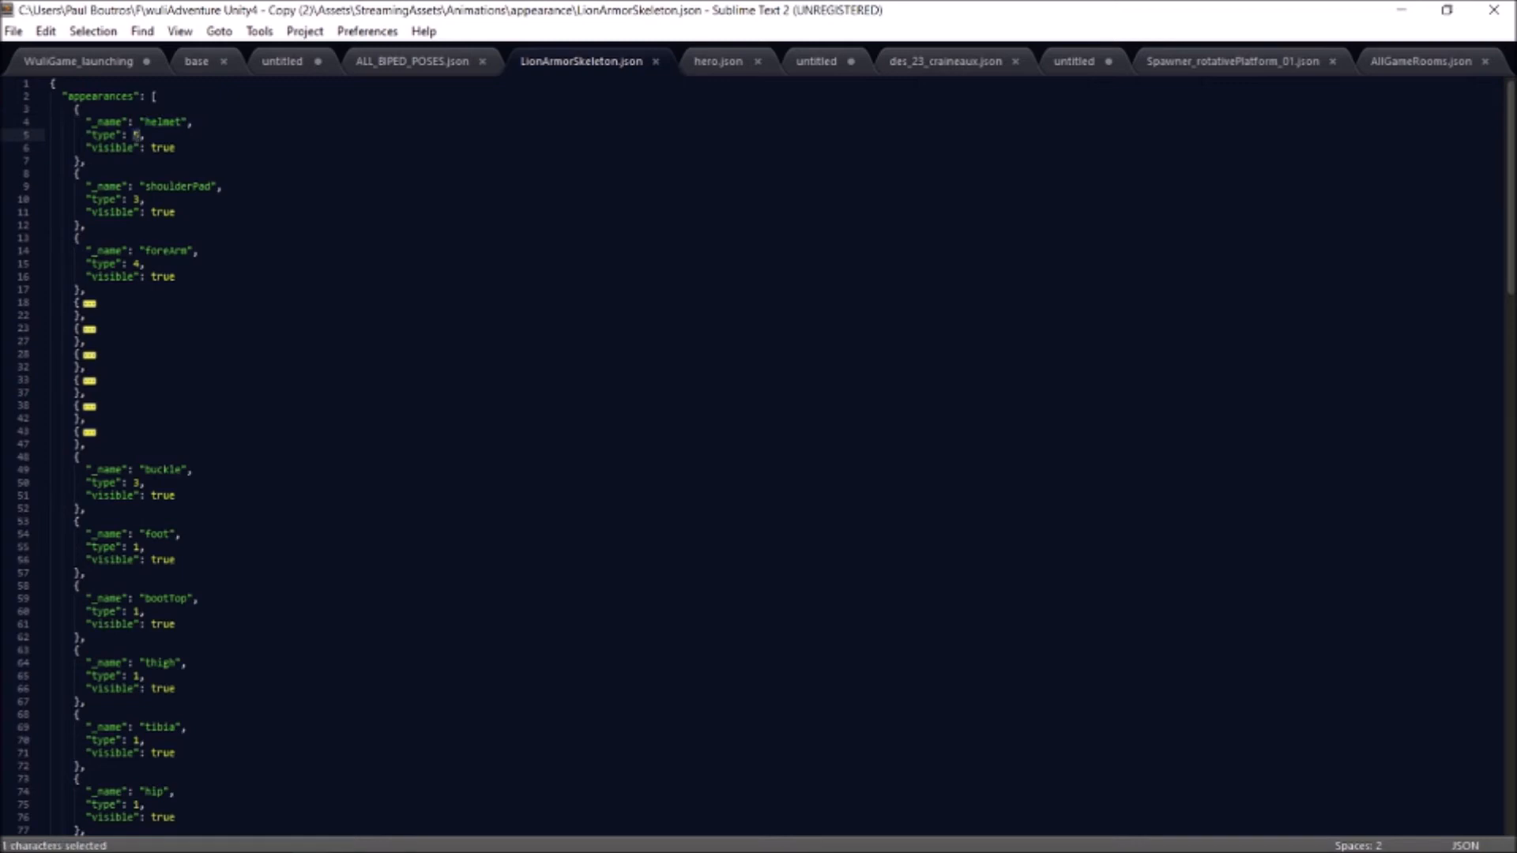
double_click(131, 148)
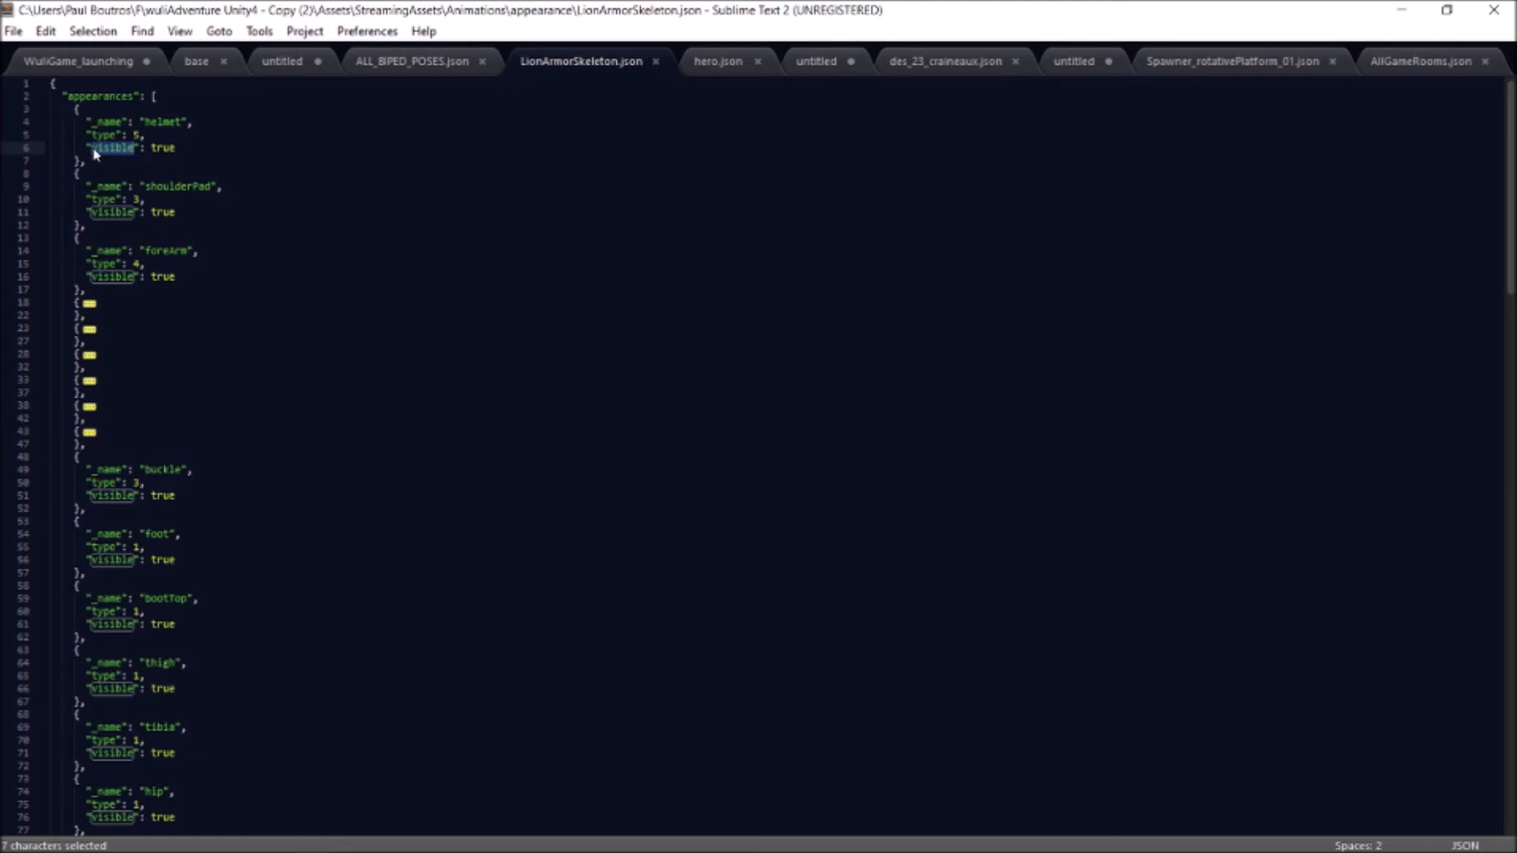
Unfold the upperArm, hand, torso and kneePad entries in the appearances block
click(36, 303)
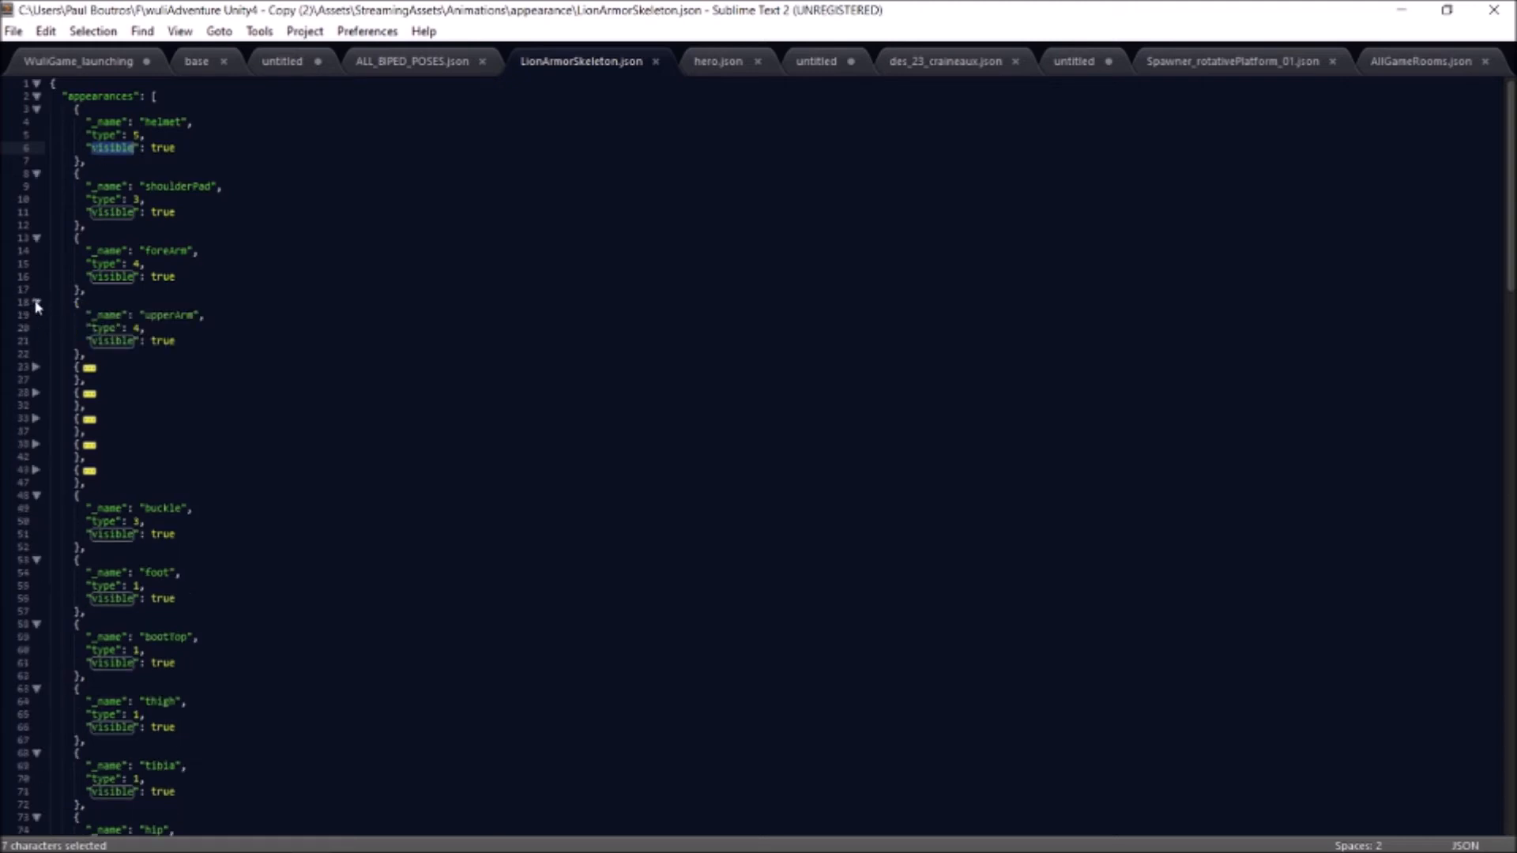
scroll(39, 316, down, 1)
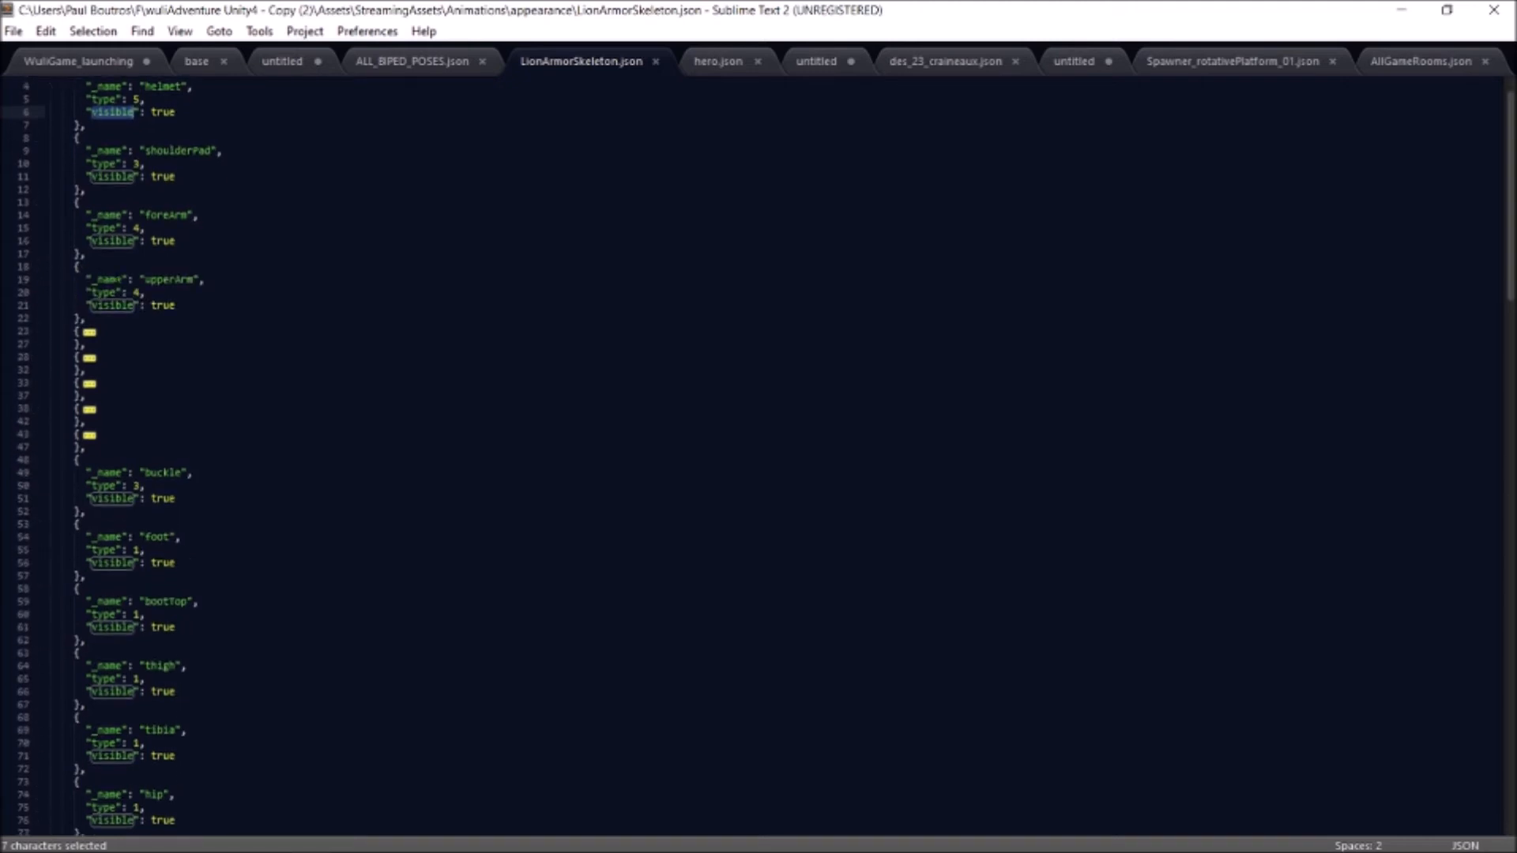
click(36, 328)
scroll(32, 348, down, 1)
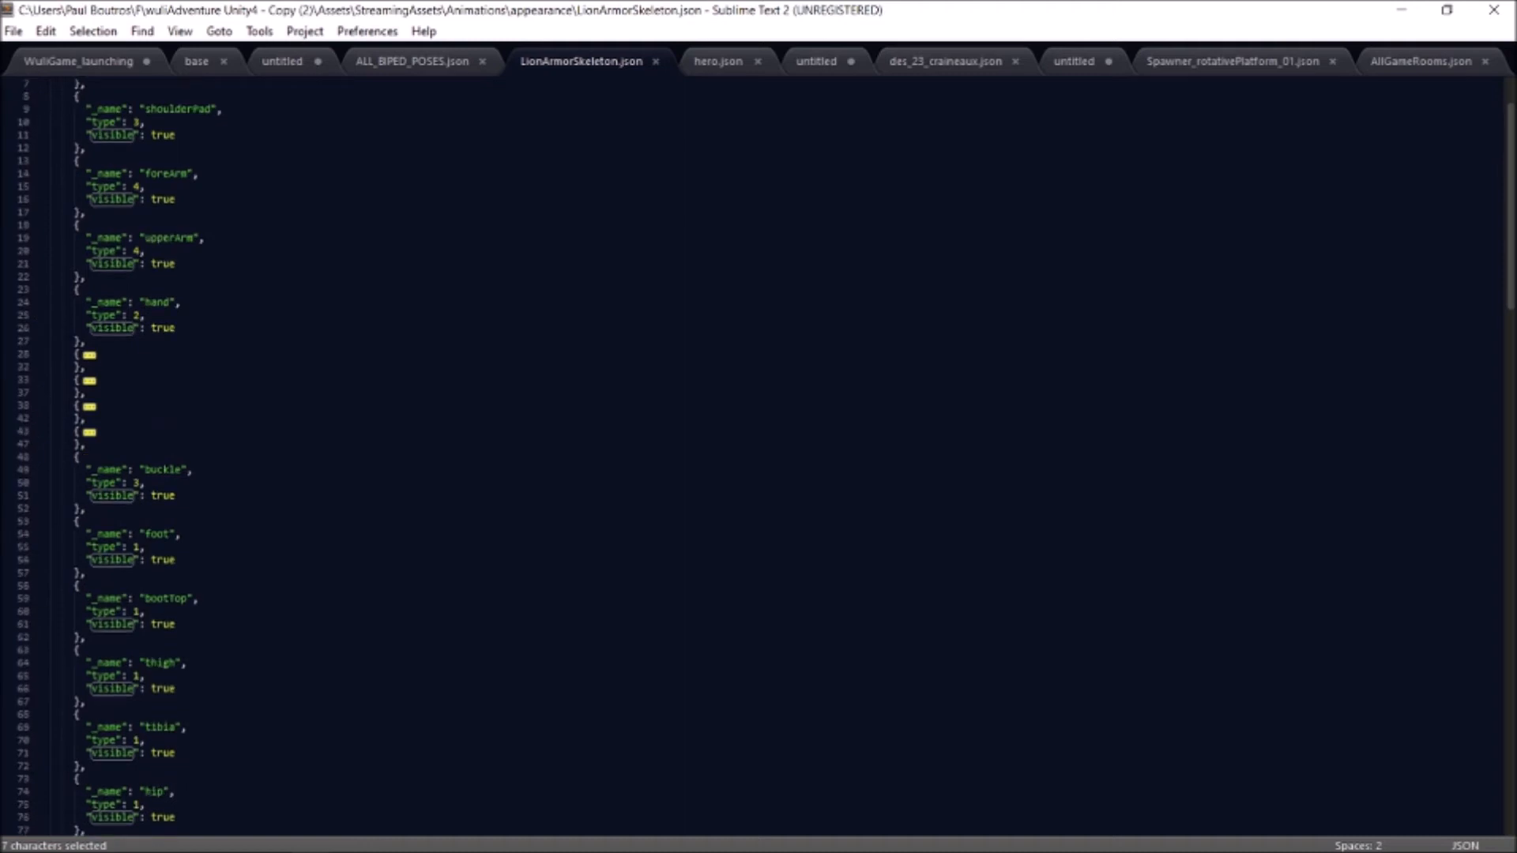
click(36, 354)
click(35, 419)
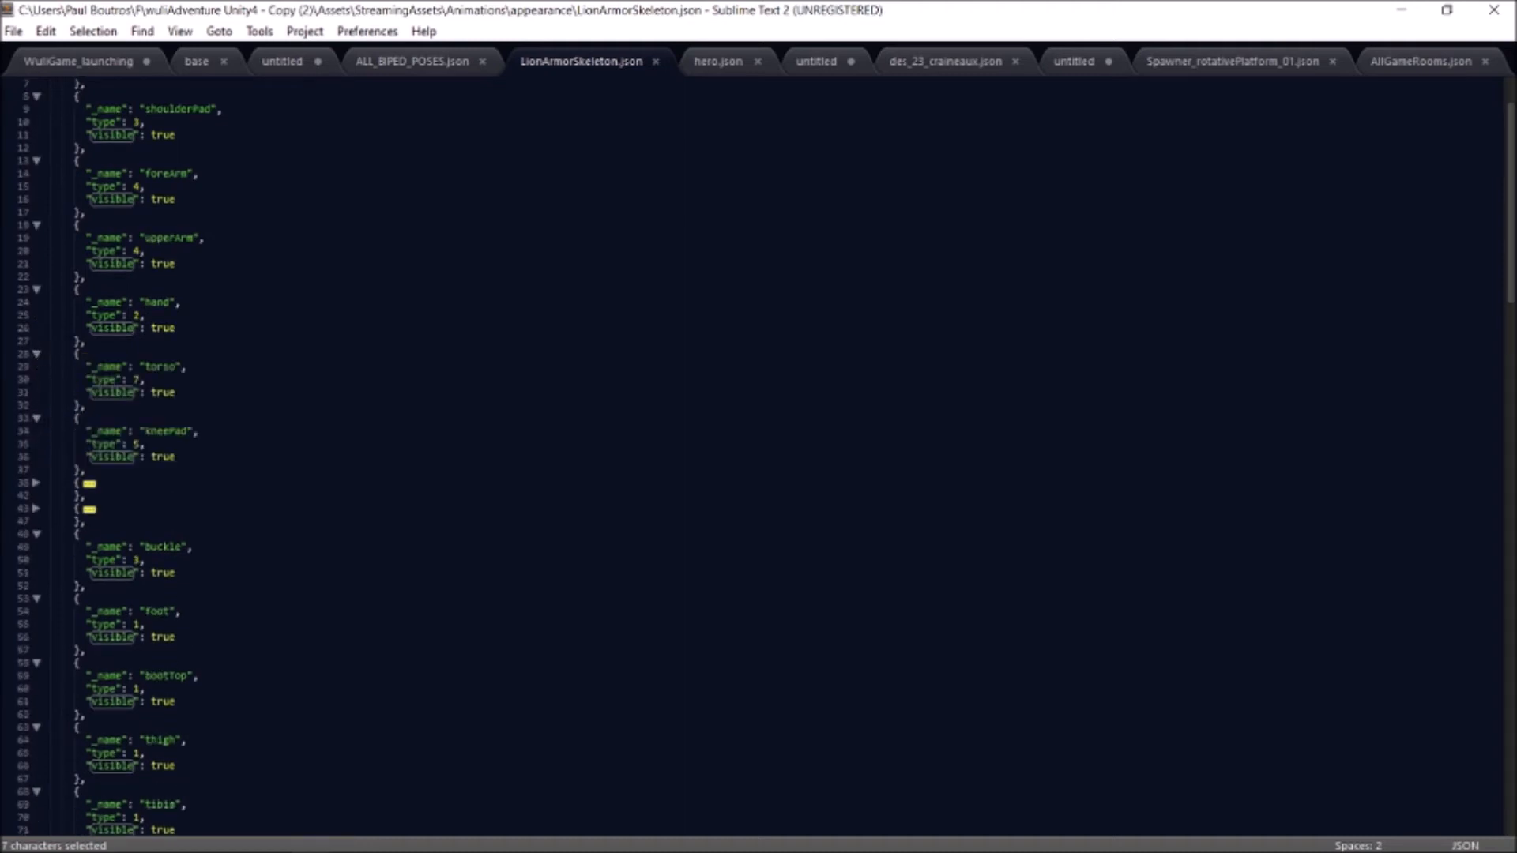
Examine the animLevelStyle block at the end of LionArmorSkeleton.json, including animLevel_max and animLevel_whenGrabbing
scroll(111, 458, down, 4)
drag(1511, 237, 1505, 592)
drag(68, 352, 159, 378)
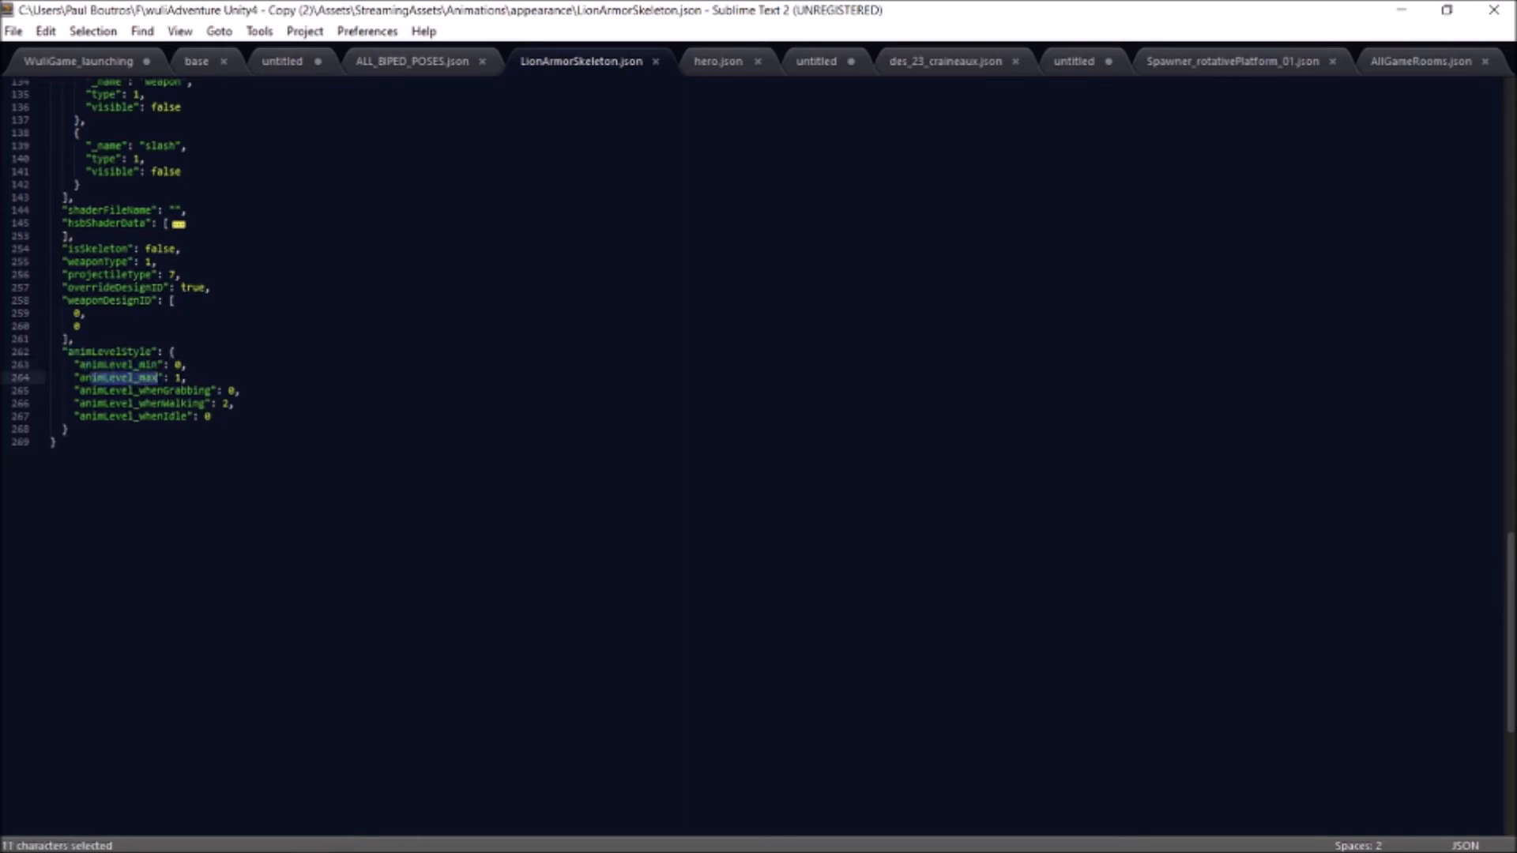
click(95, 378)
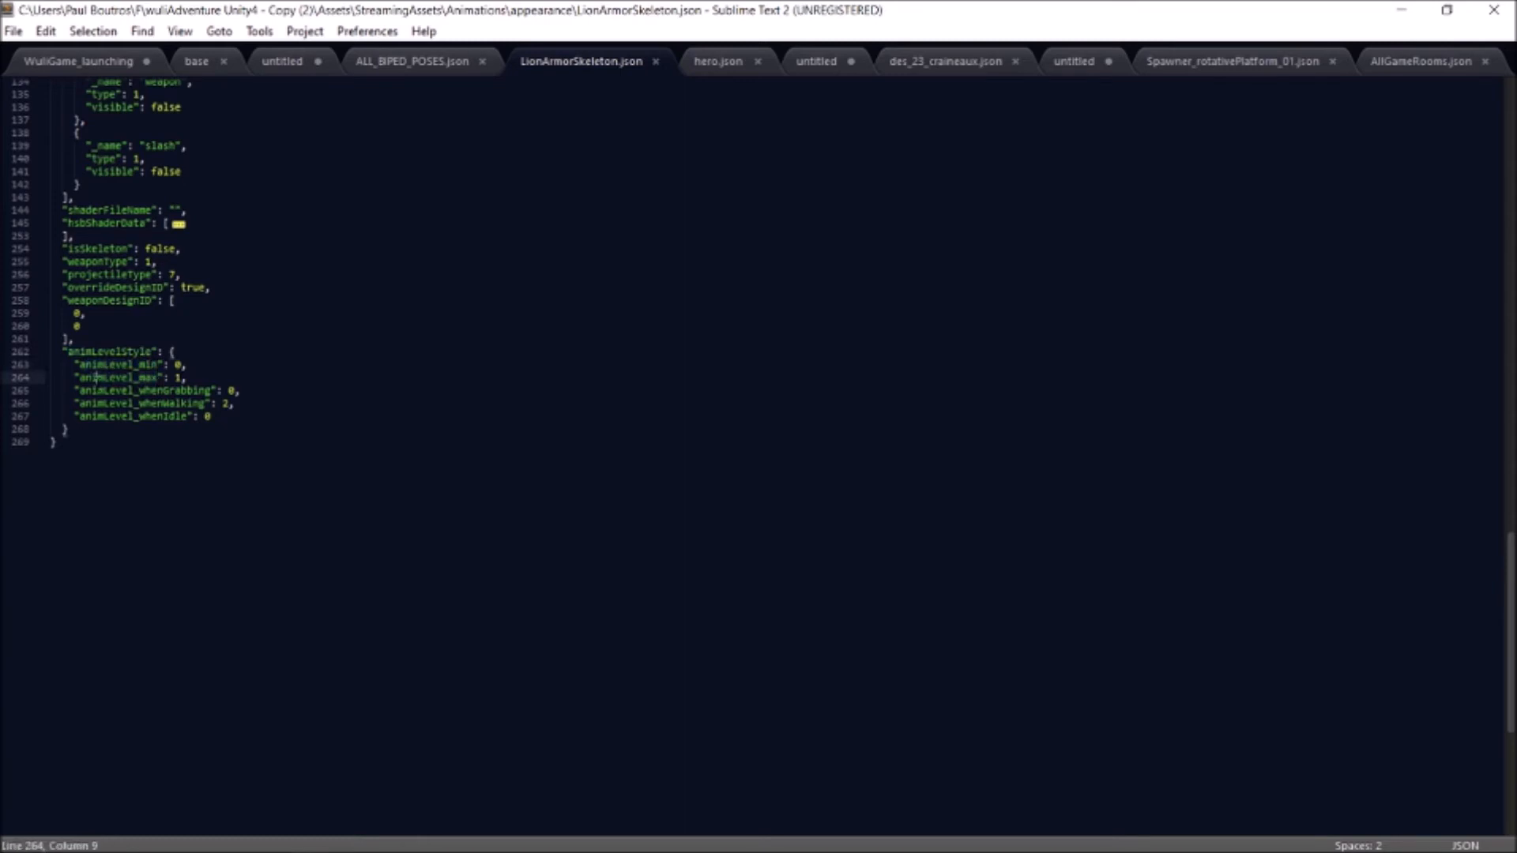
drag(96, 390, 192, 390)
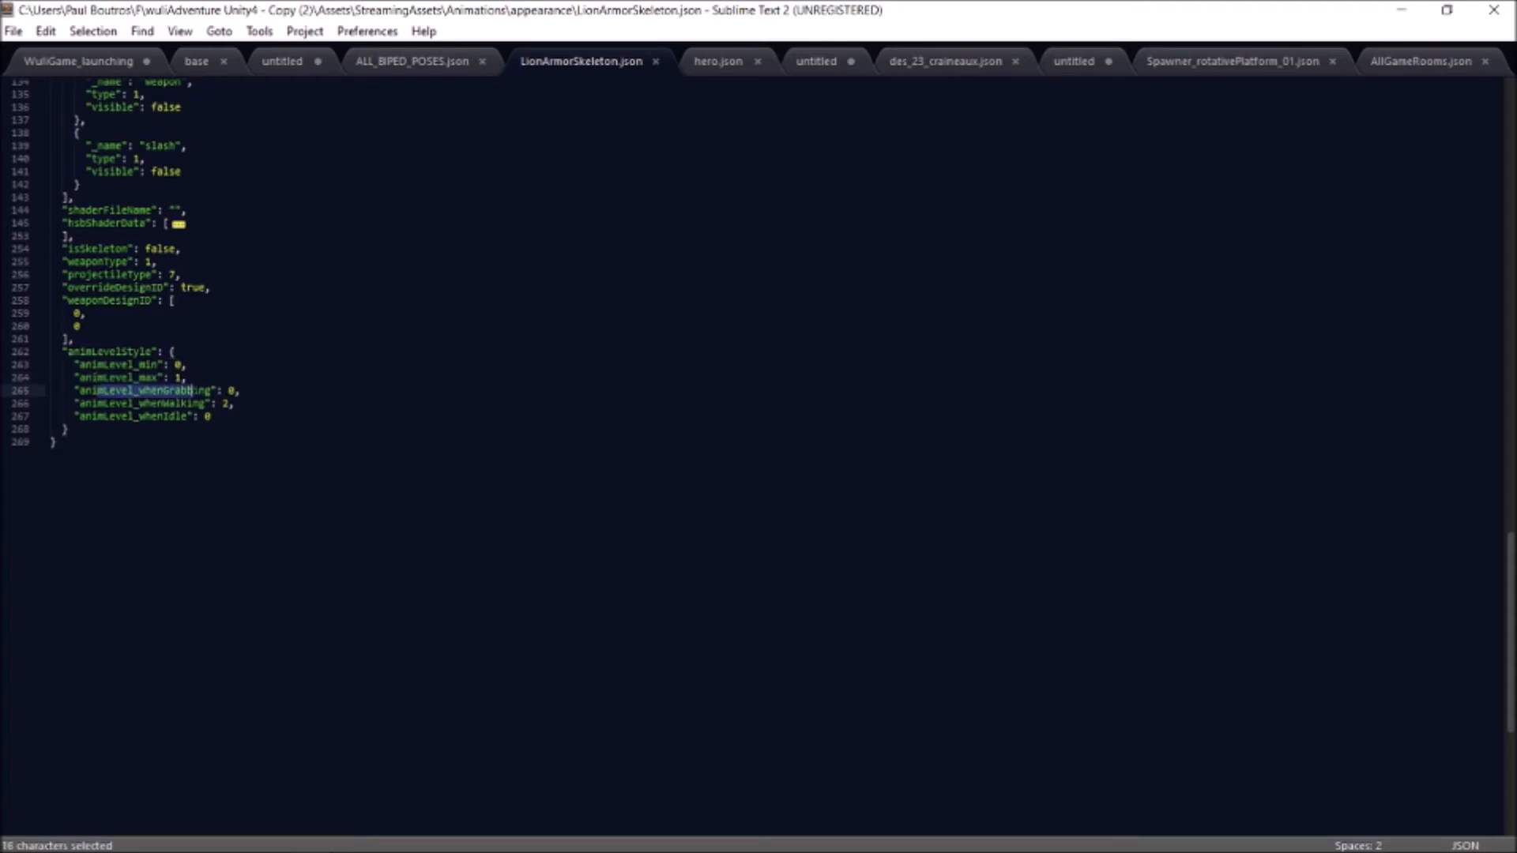
Review the type and visible settings of the body parts throughout the appearances block
scroll(192, 650, up, 7)
scroll(192, 650, up, 20)
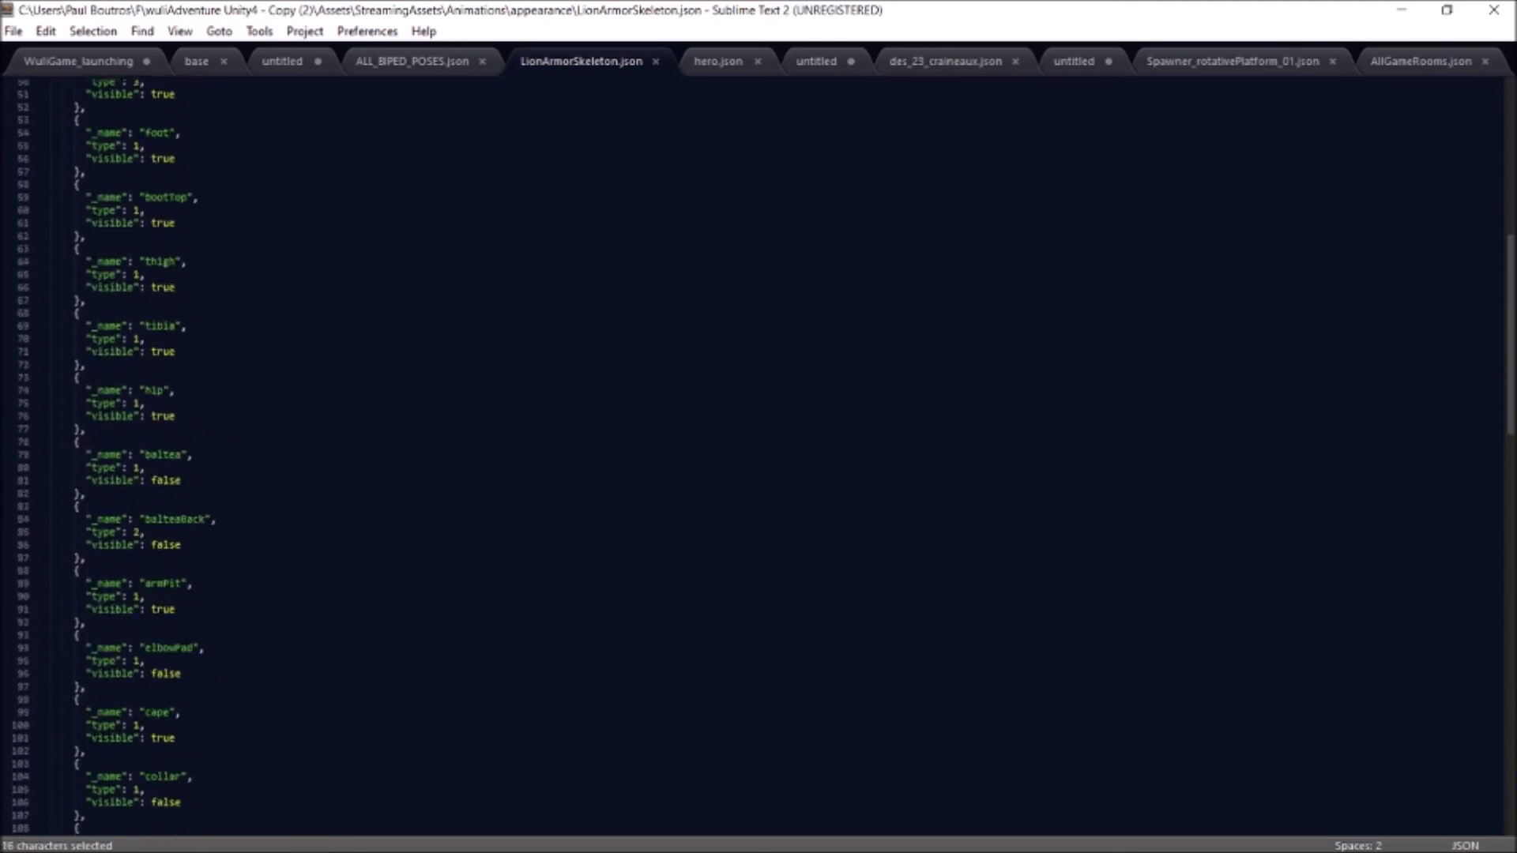
scroll(192, 650, up, 2)
scroll(192, 650, down, 20)
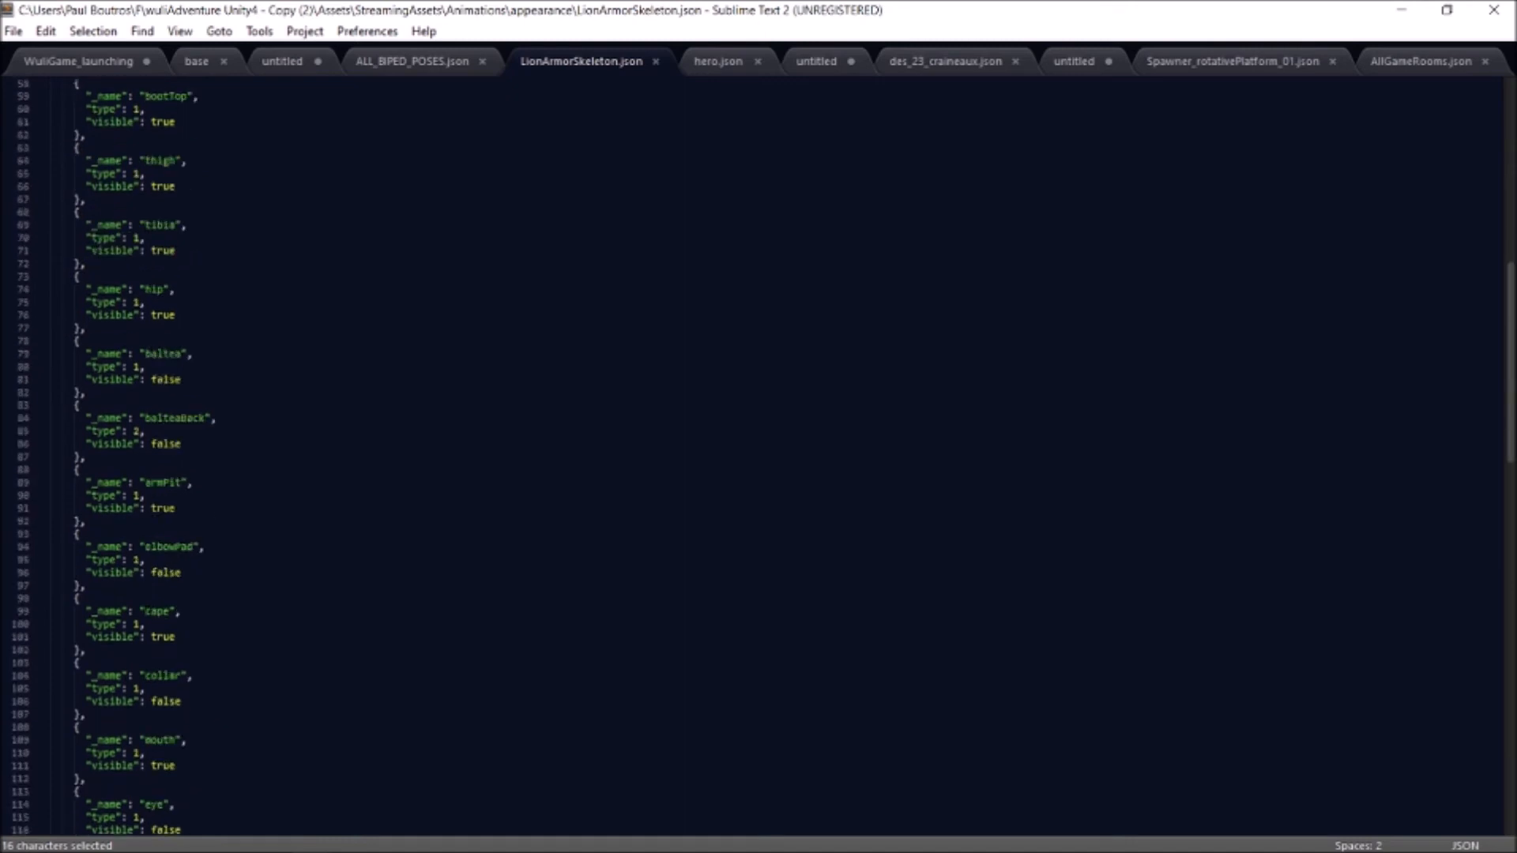
scroll(192, 650, down, 6)
scroll(192, 650, up, 20)
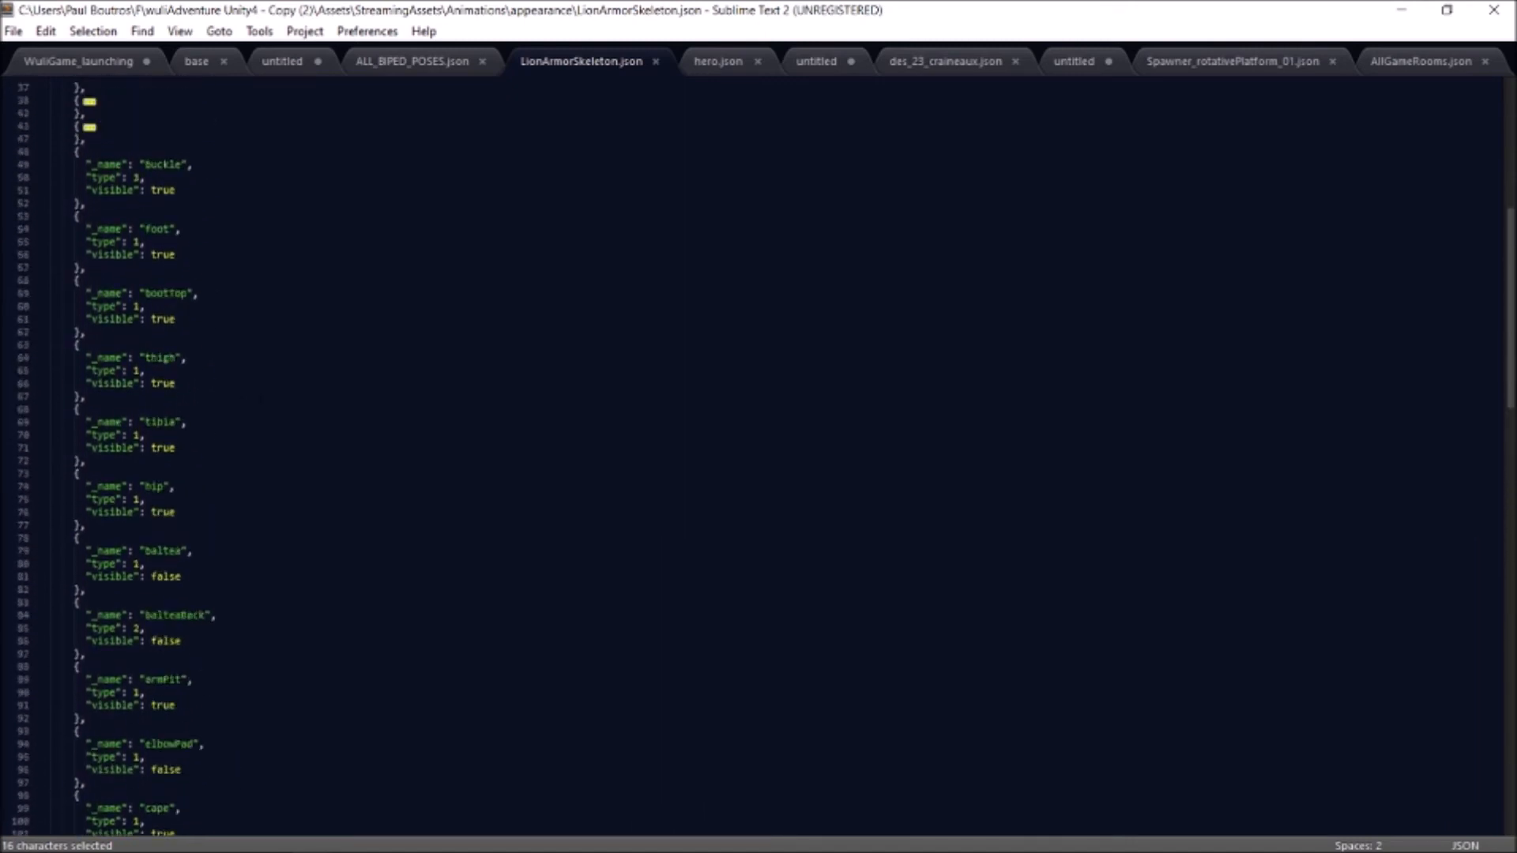
scroll(192, 651, up, 1)
scroll(192, 650, down, 6)
scroll(192, 651, up, 6)
scroll(192, 650, down, 6)
scroll(192, 651, up, 6)
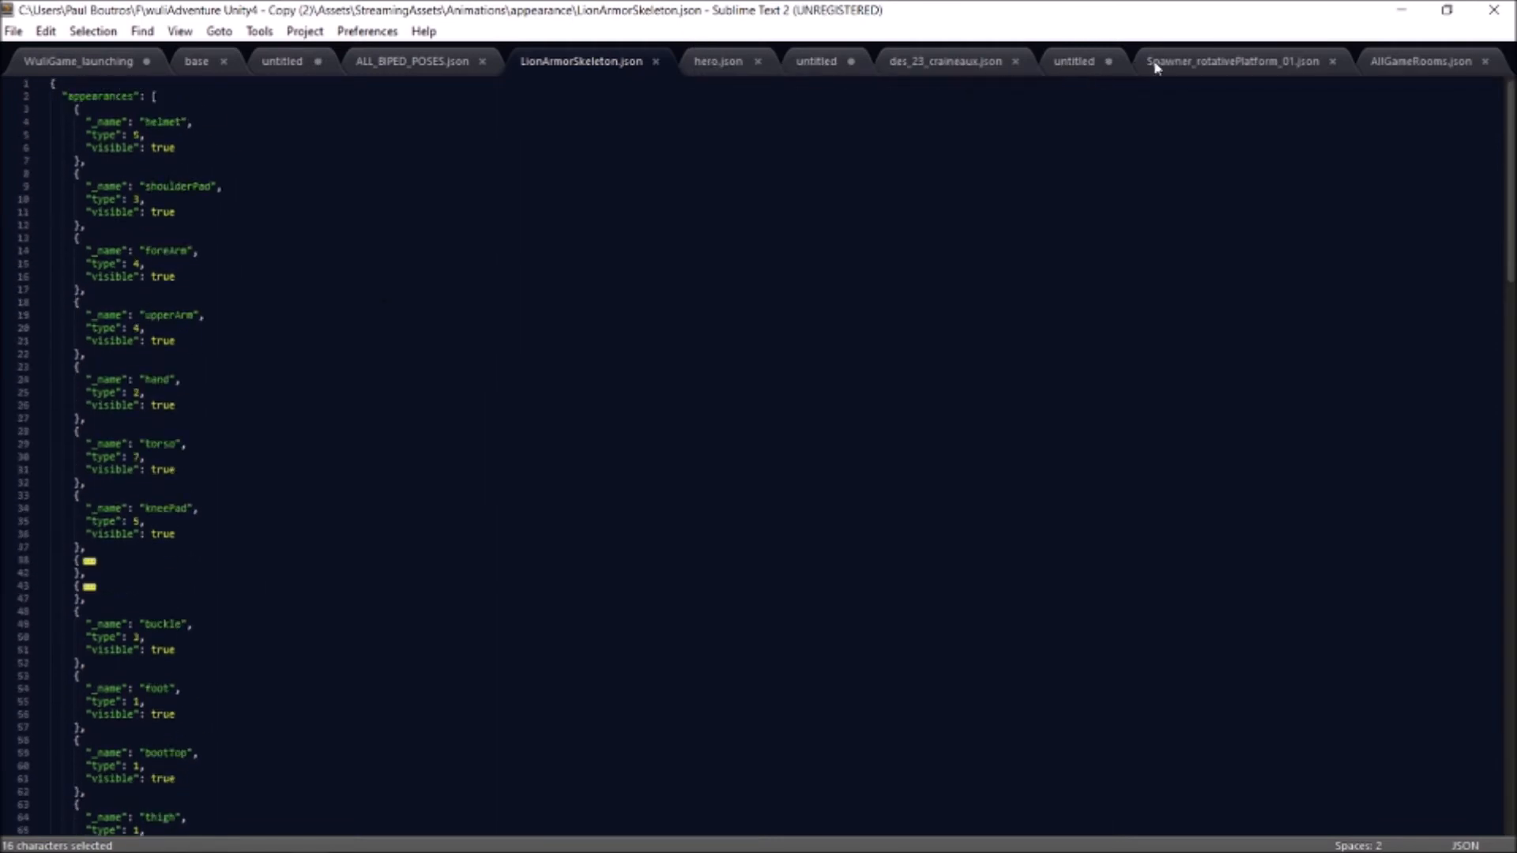
Glance at Spawner_rotativePlatform_01.json, switch back to Unity, and move the Inspector up and away from the hero
click(1219, 65)
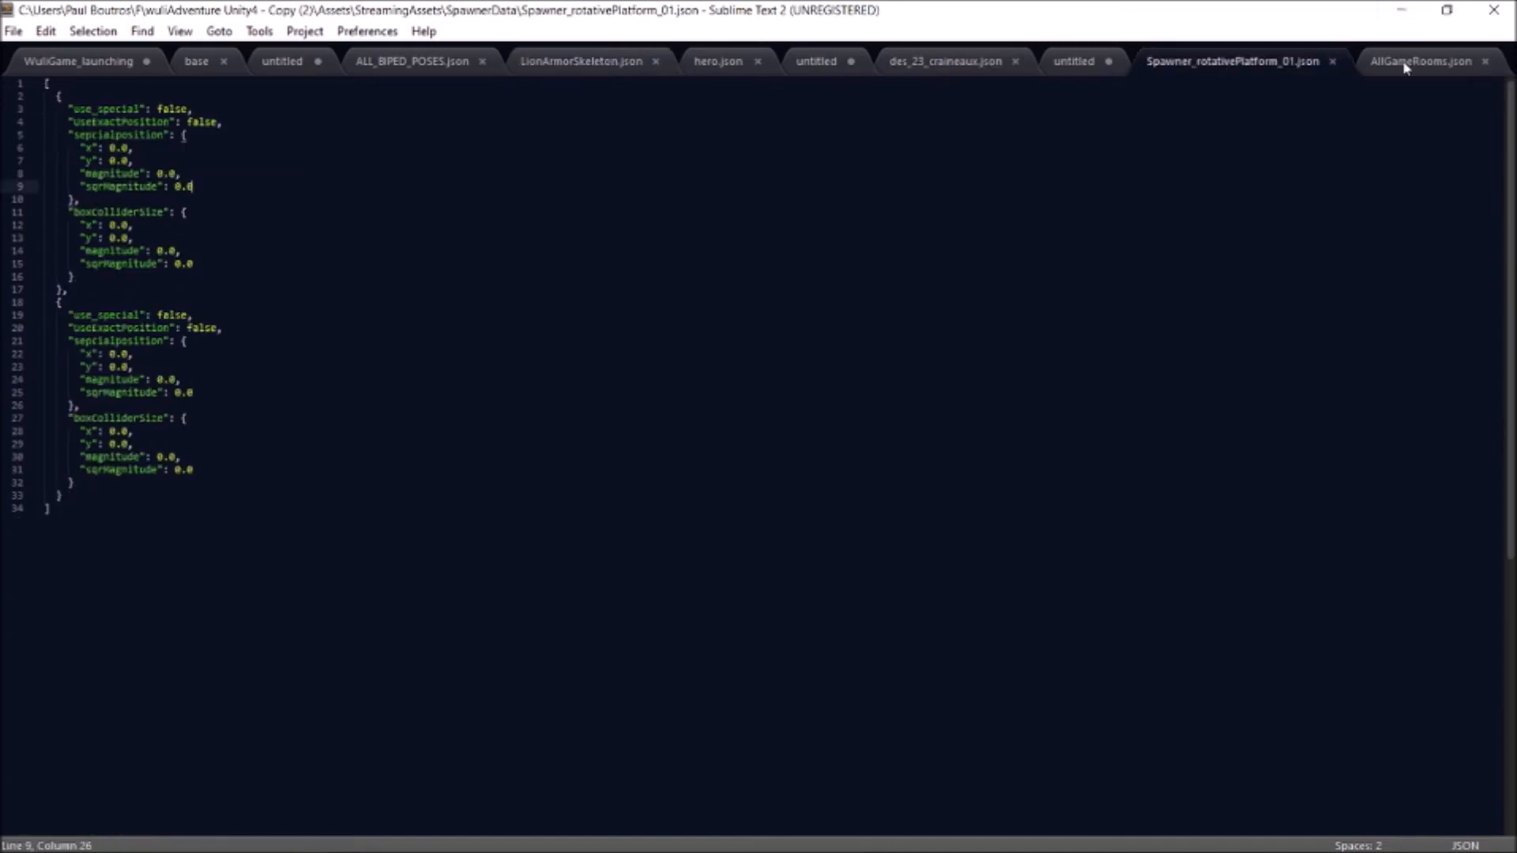
click(1403, 13)
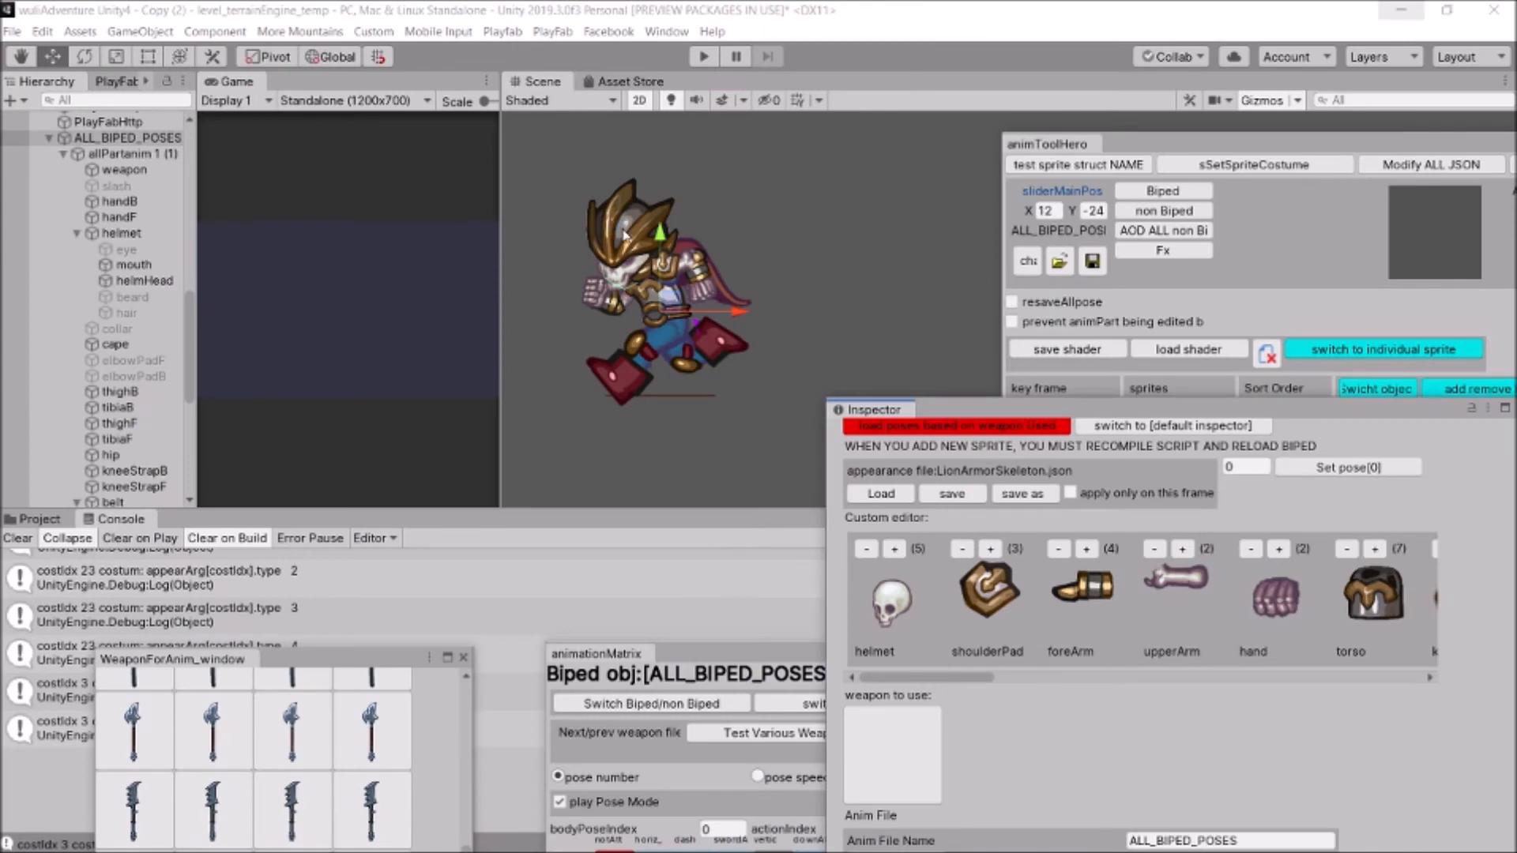
drag(1023, 415, 986, 294)
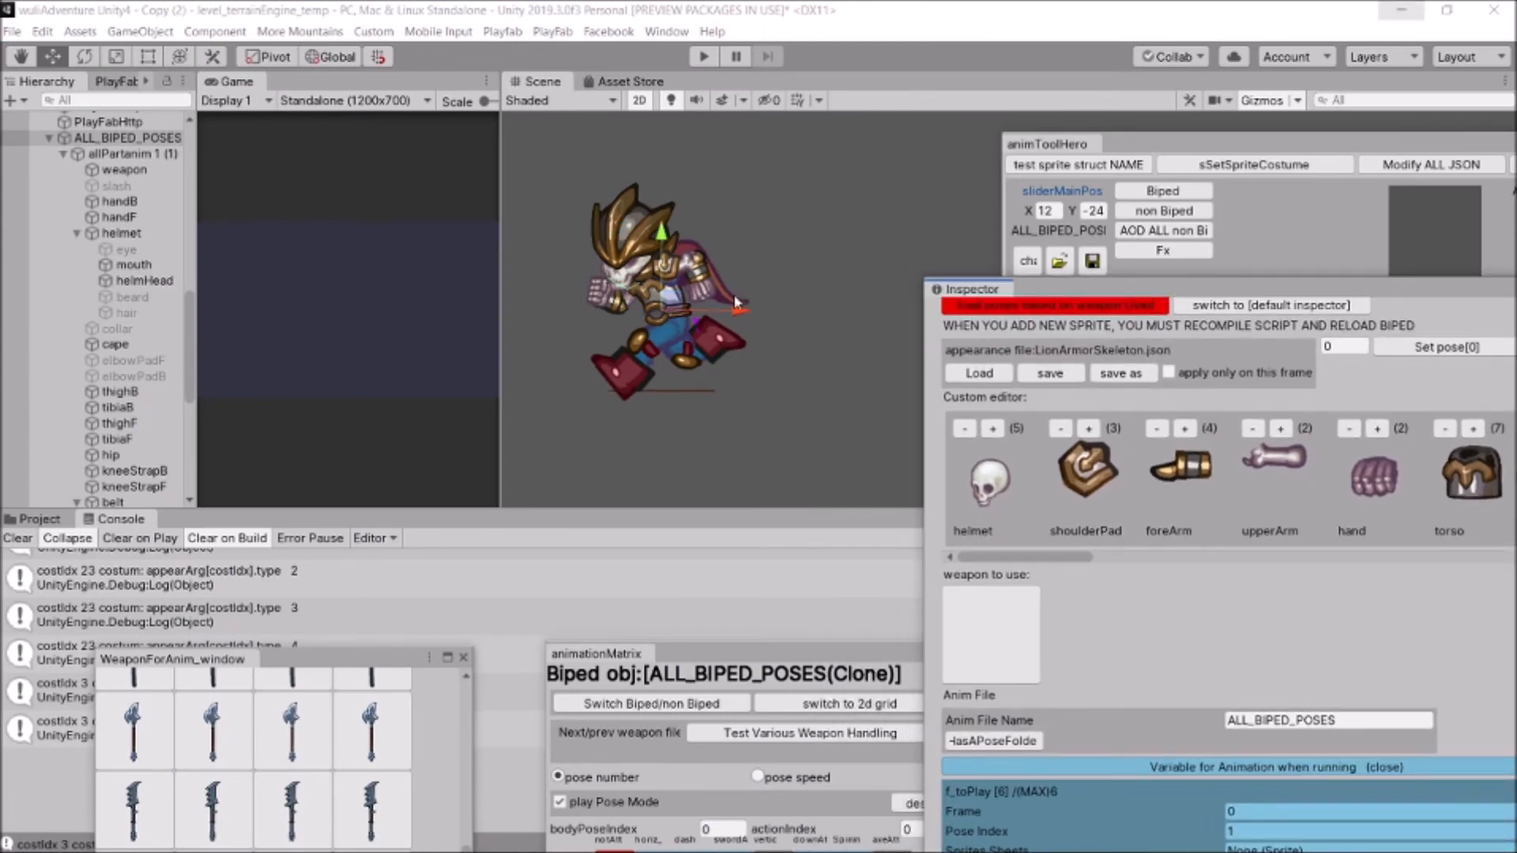
Load the soldier.json appearance file onto the hero and make its helmet and shoulderPad visible in the custom editor
click(999, 378)
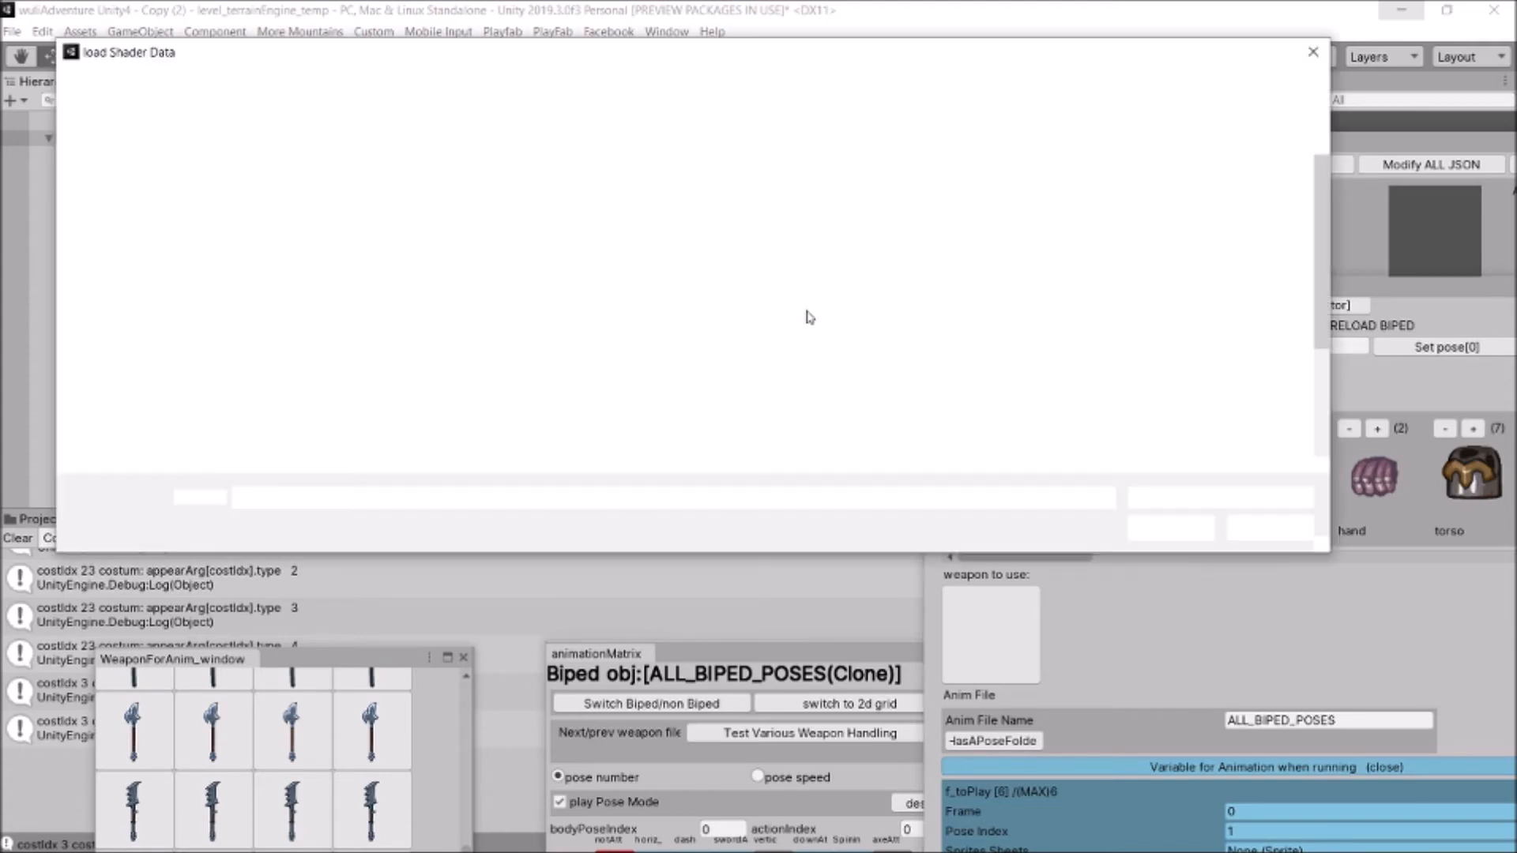
drag(691, 59, 688, 453)
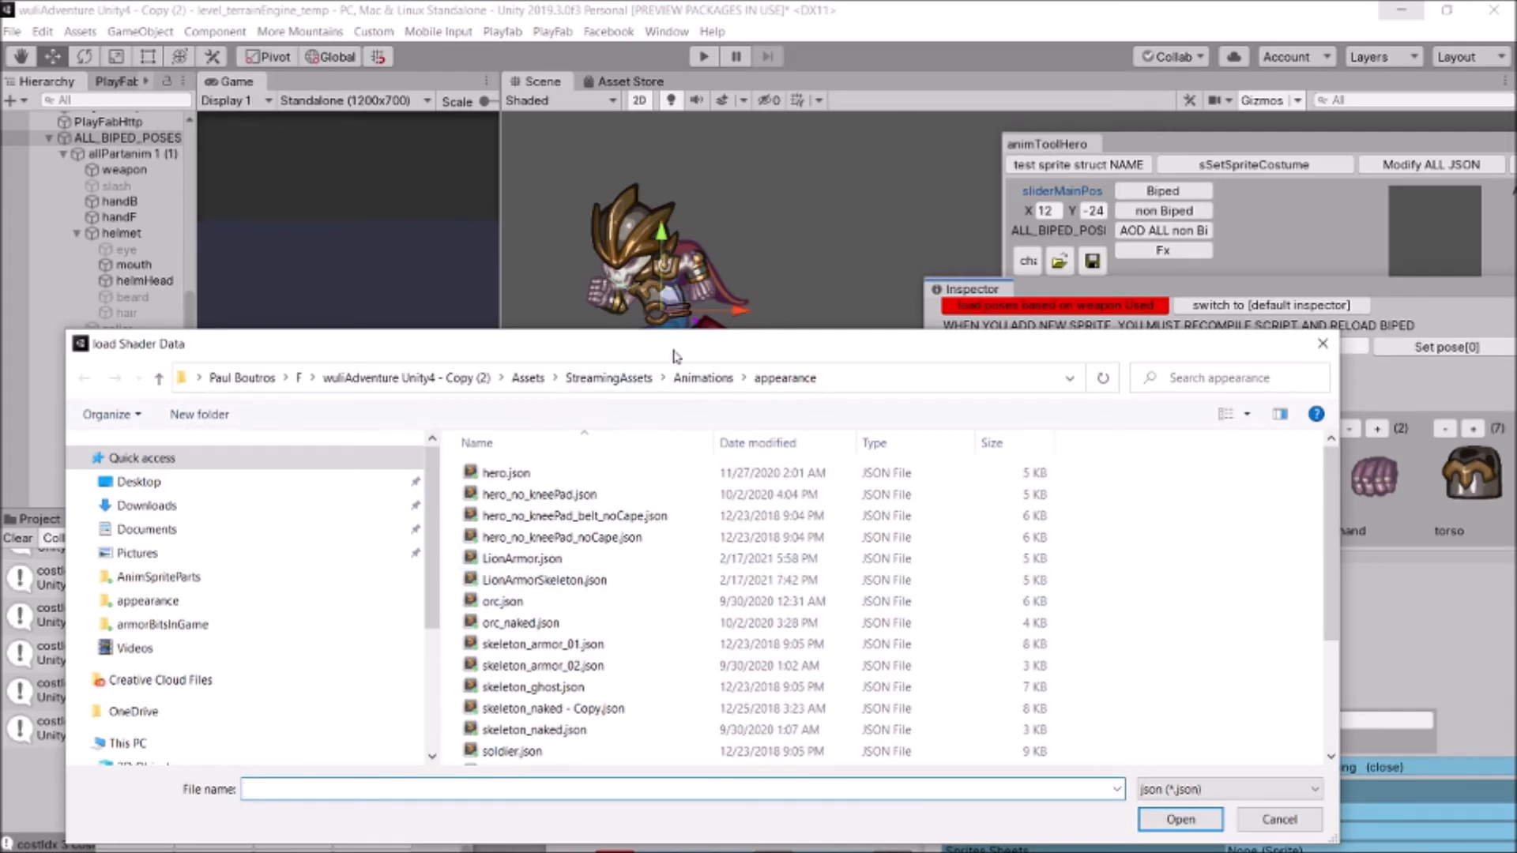
drag(684, 348, 696, 419)
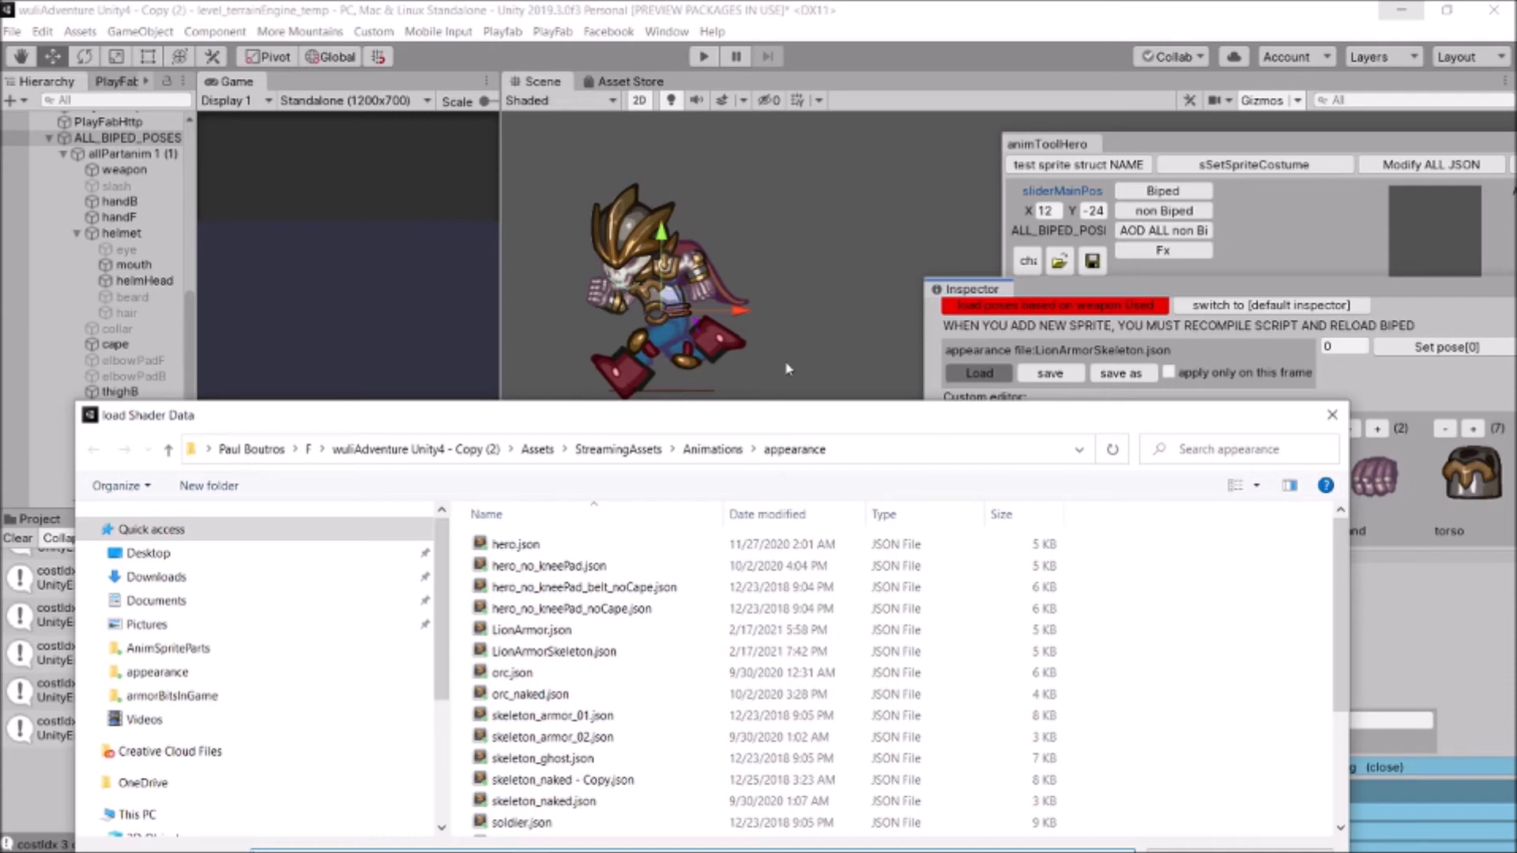
click(512, 553)
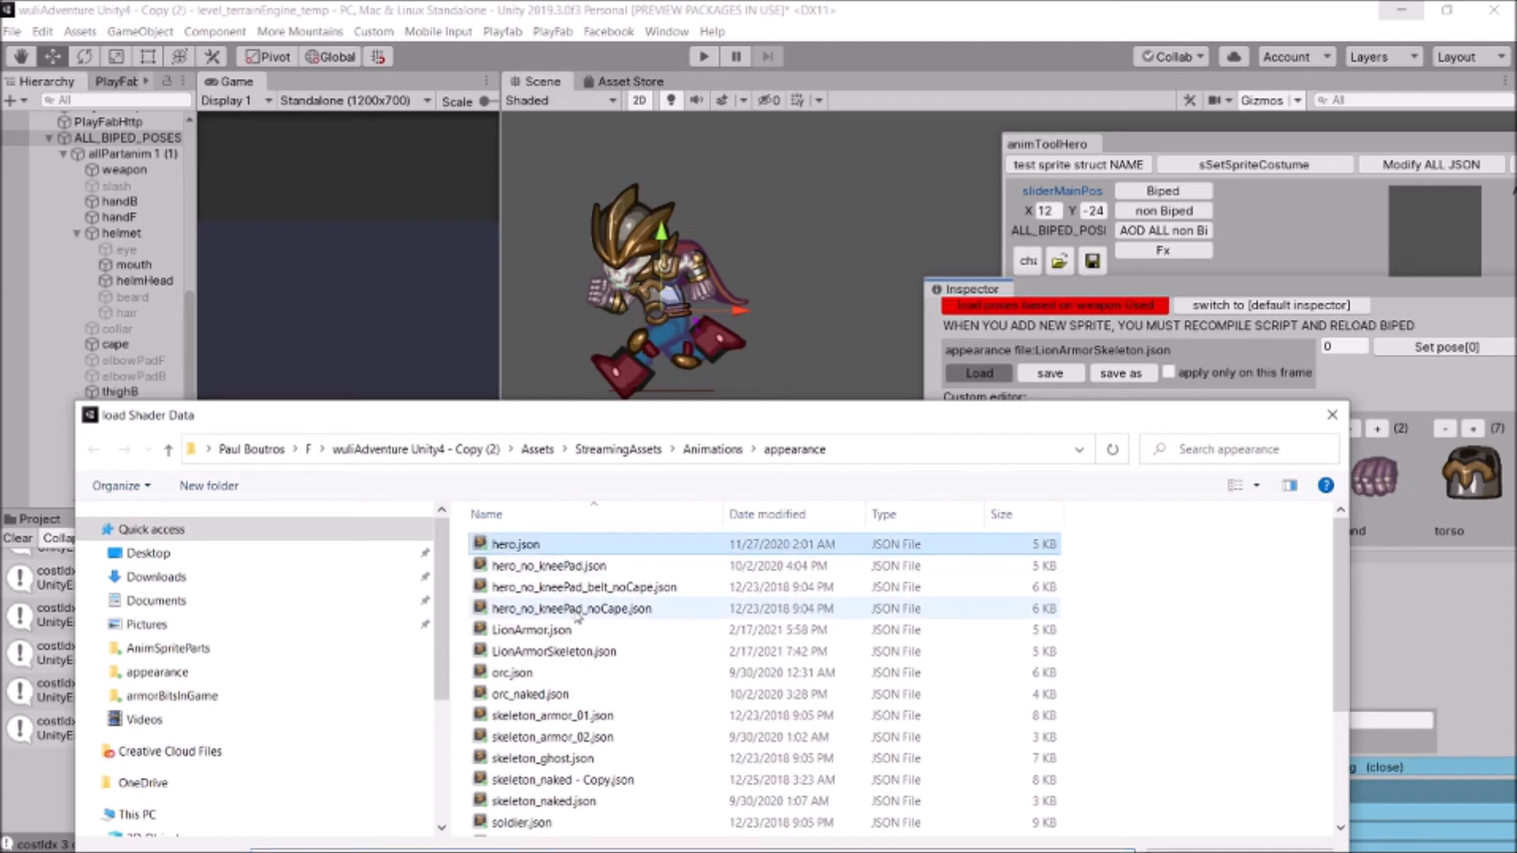
scroll(570, 620, down, 1)
click(537, 764)
double_click(536, 763)
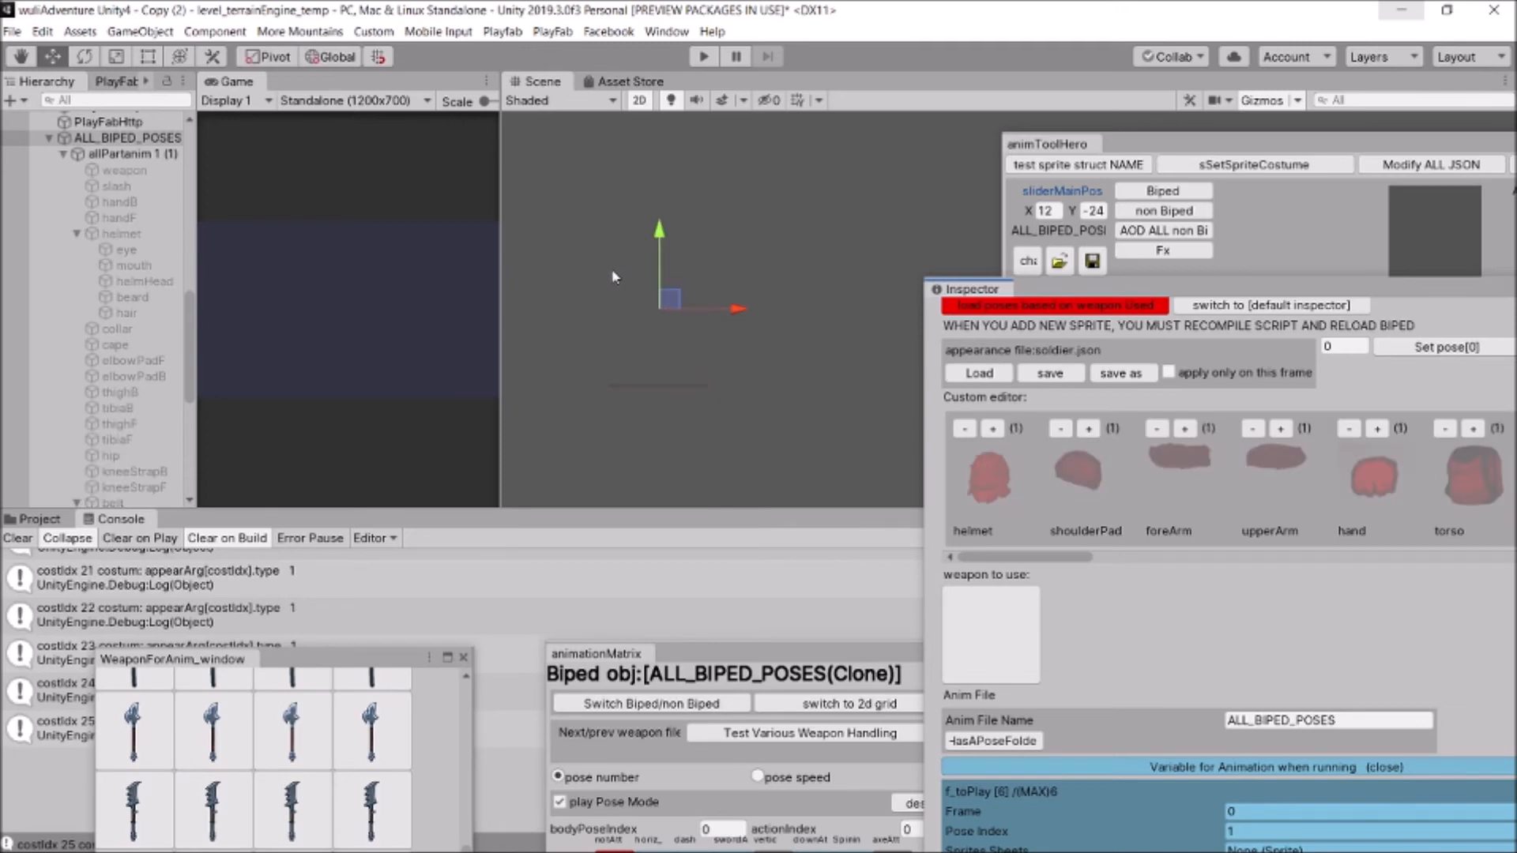
click(1079, 476)
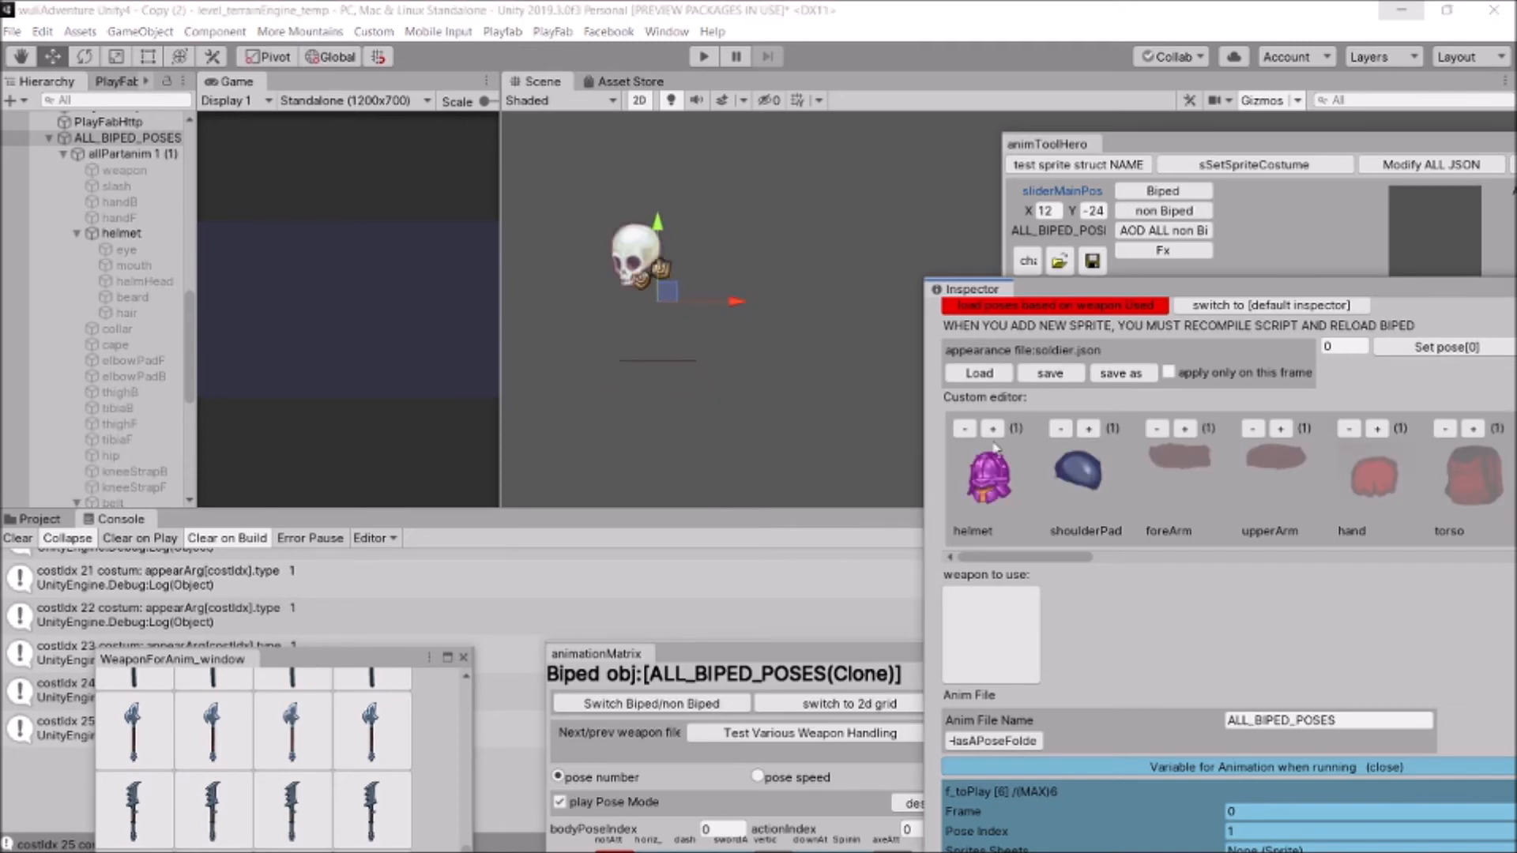
Load the soldier_purple.json appearance file onto the hero
click(984, 373)
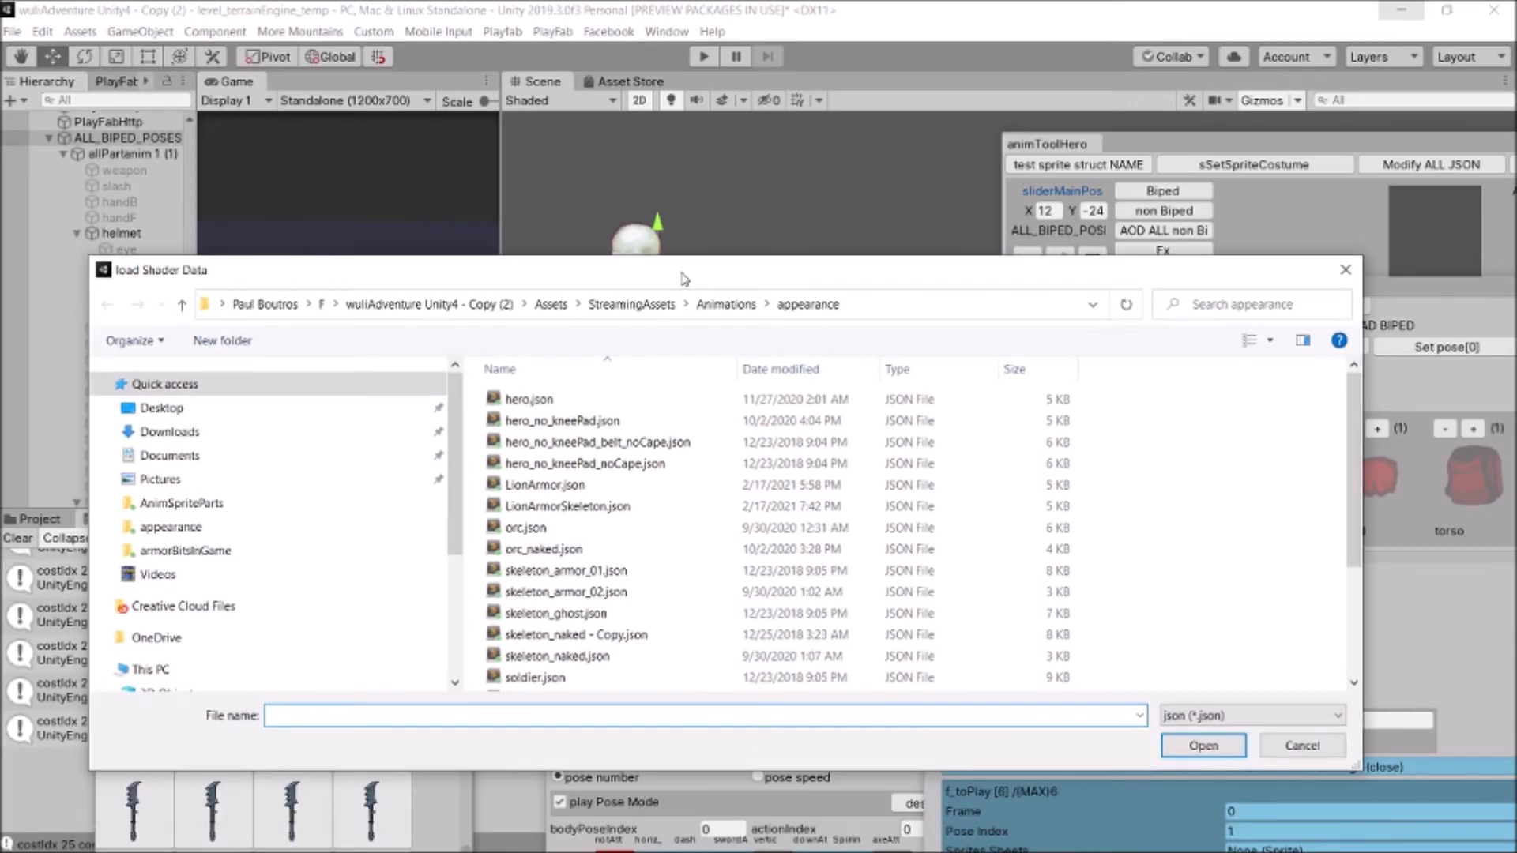
scroll(644, 401, down, 1)
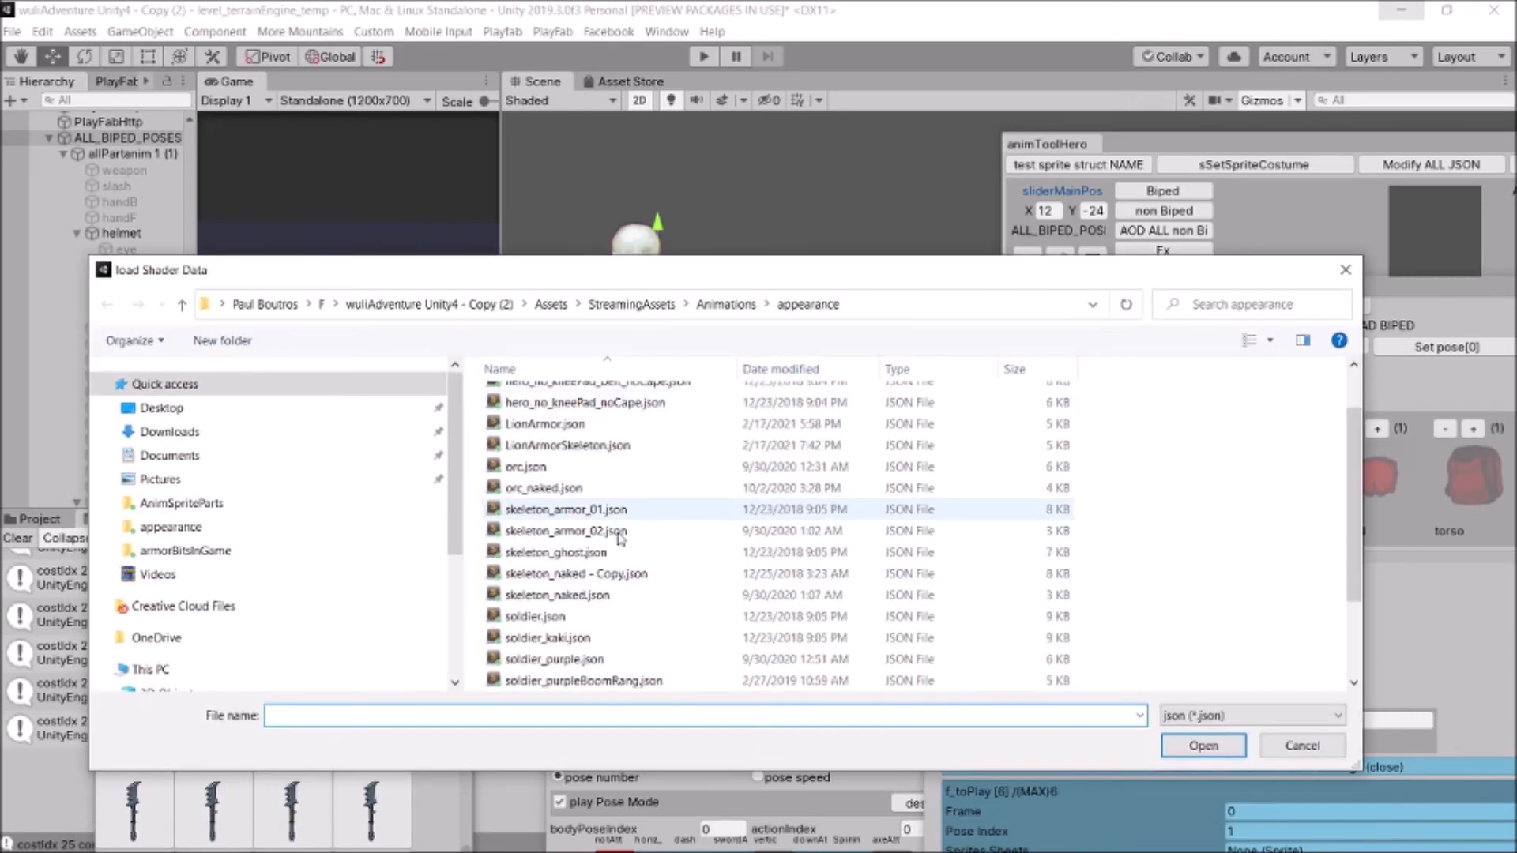
double_click(579, 660)
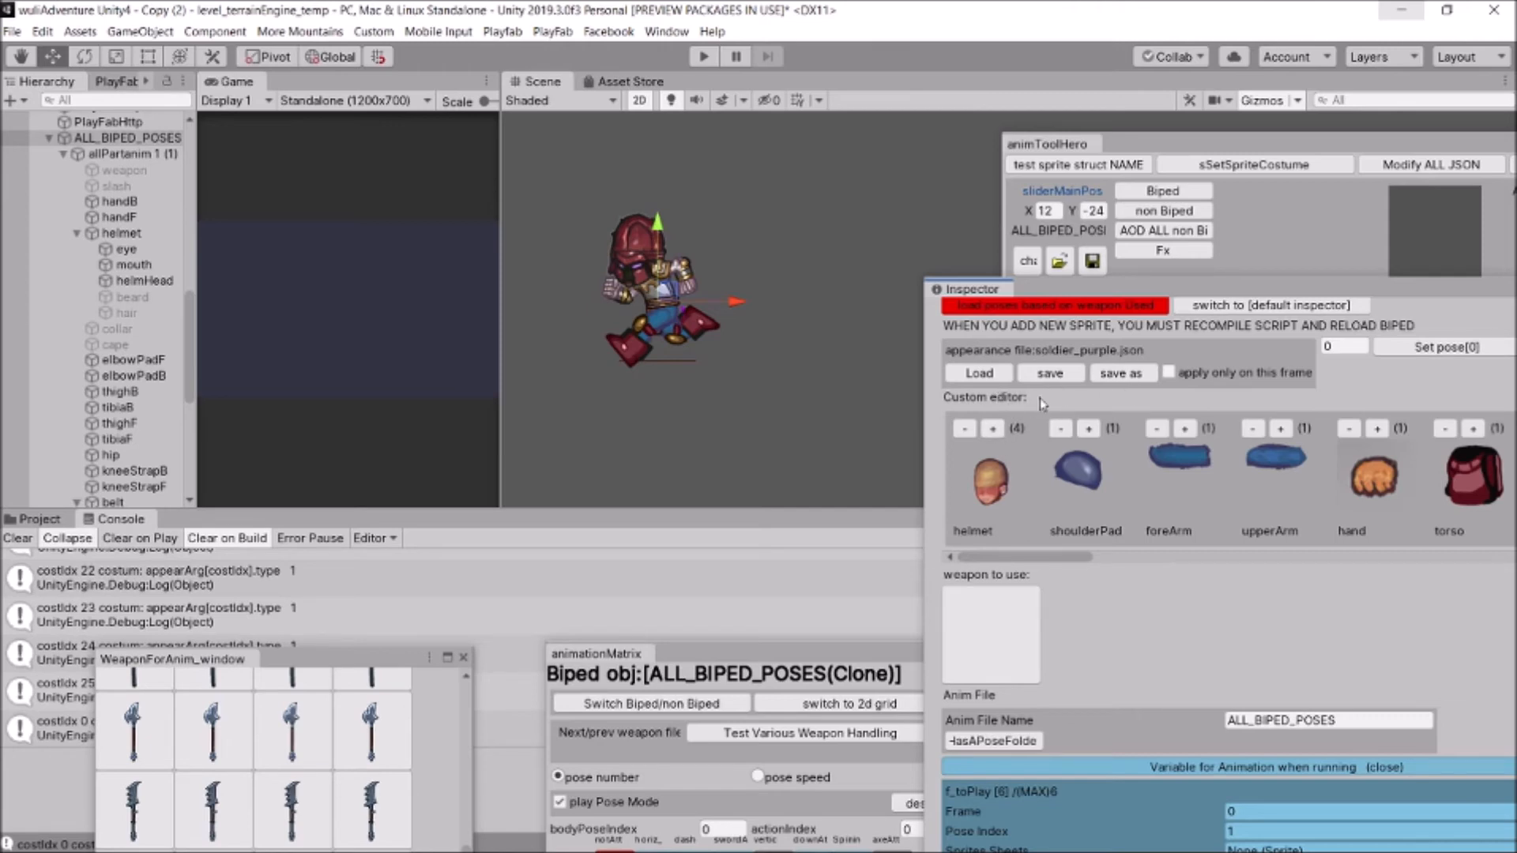
Step through the key frames of the walk pose in animToolHero to preview the purple soldier in motion
click(1168, 147)
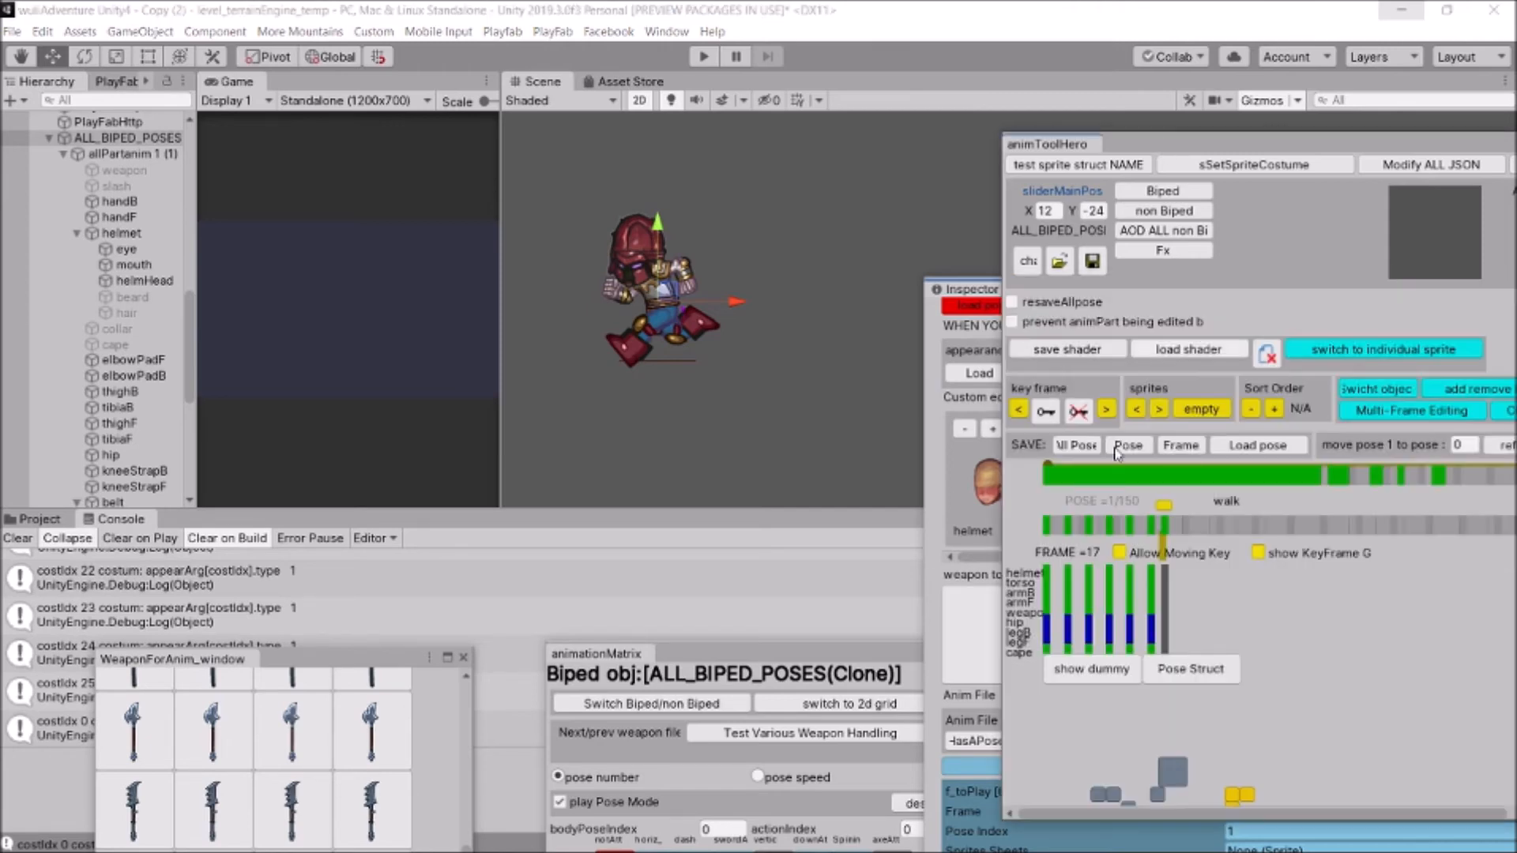
click(1112, 410)
click(1112, 409)
click(1112, 410)
click(1112, 409)
click(1112, 410)
click(1113, 409)
click(1113, 410)
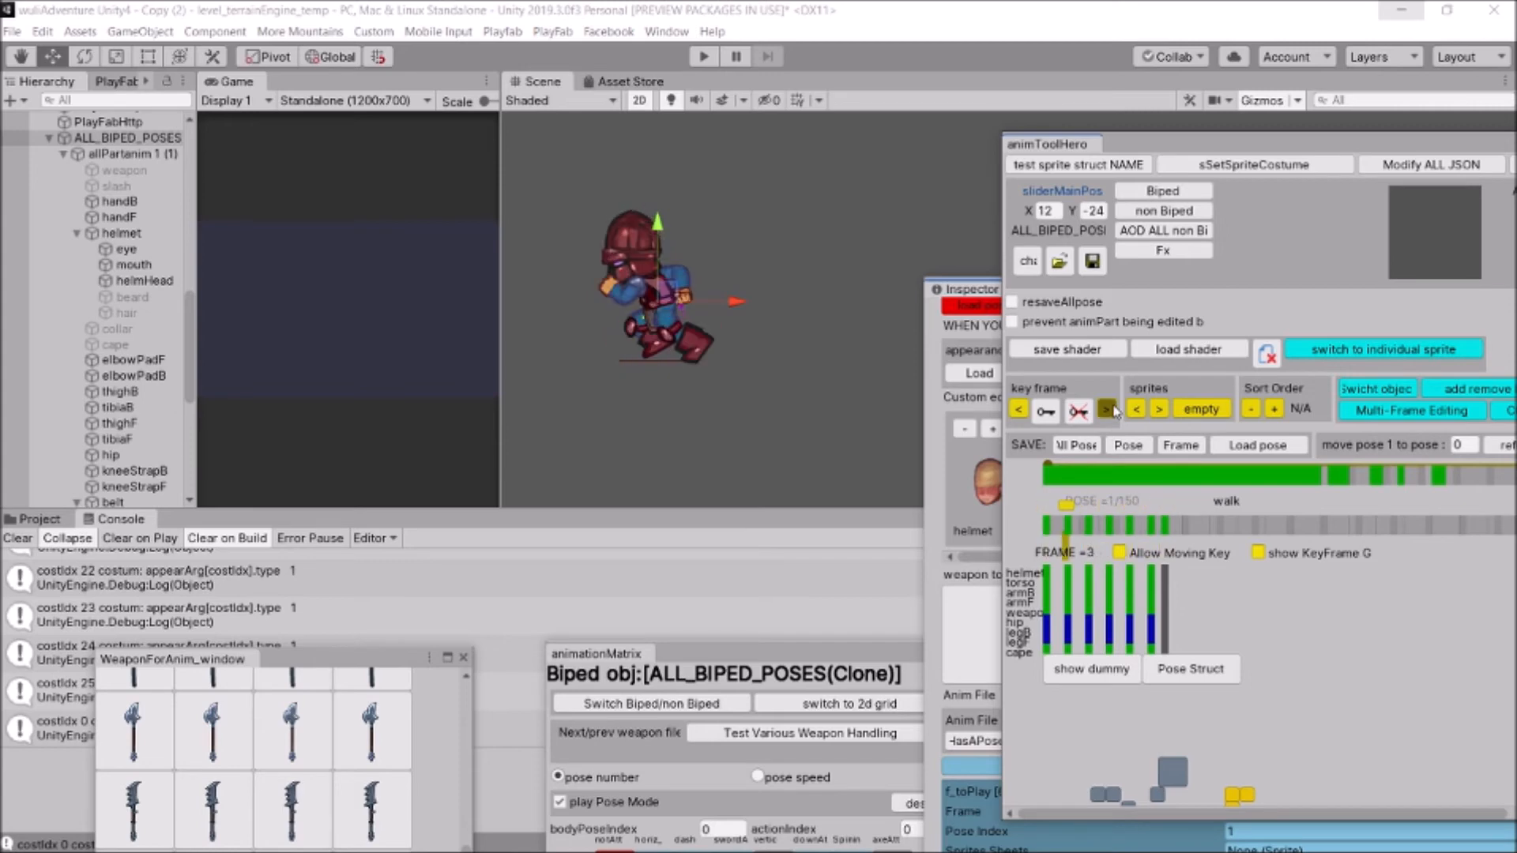
click(1112, 410)
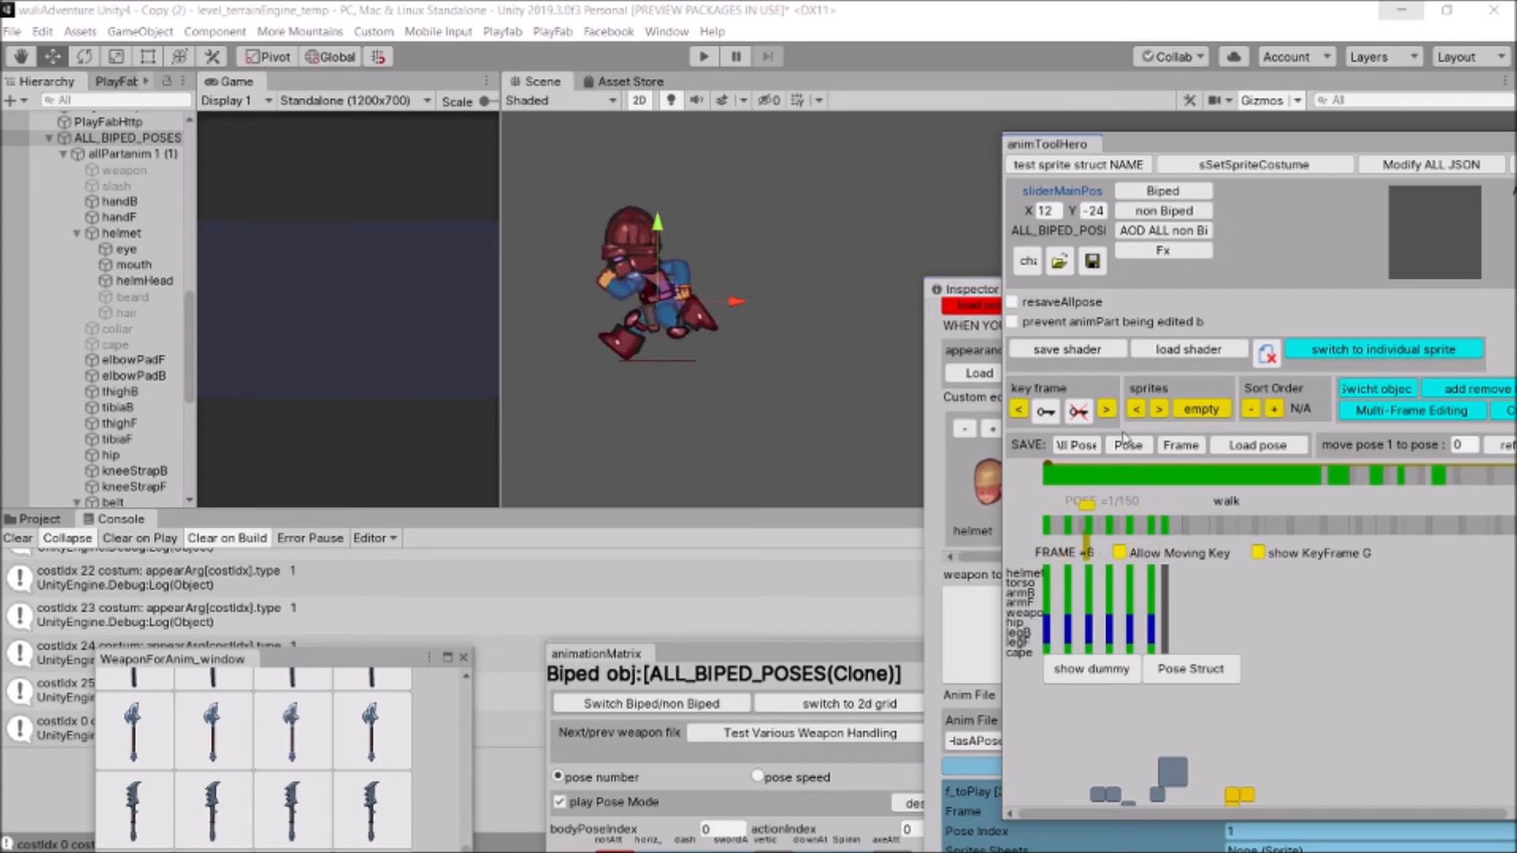
click(1108, 414)
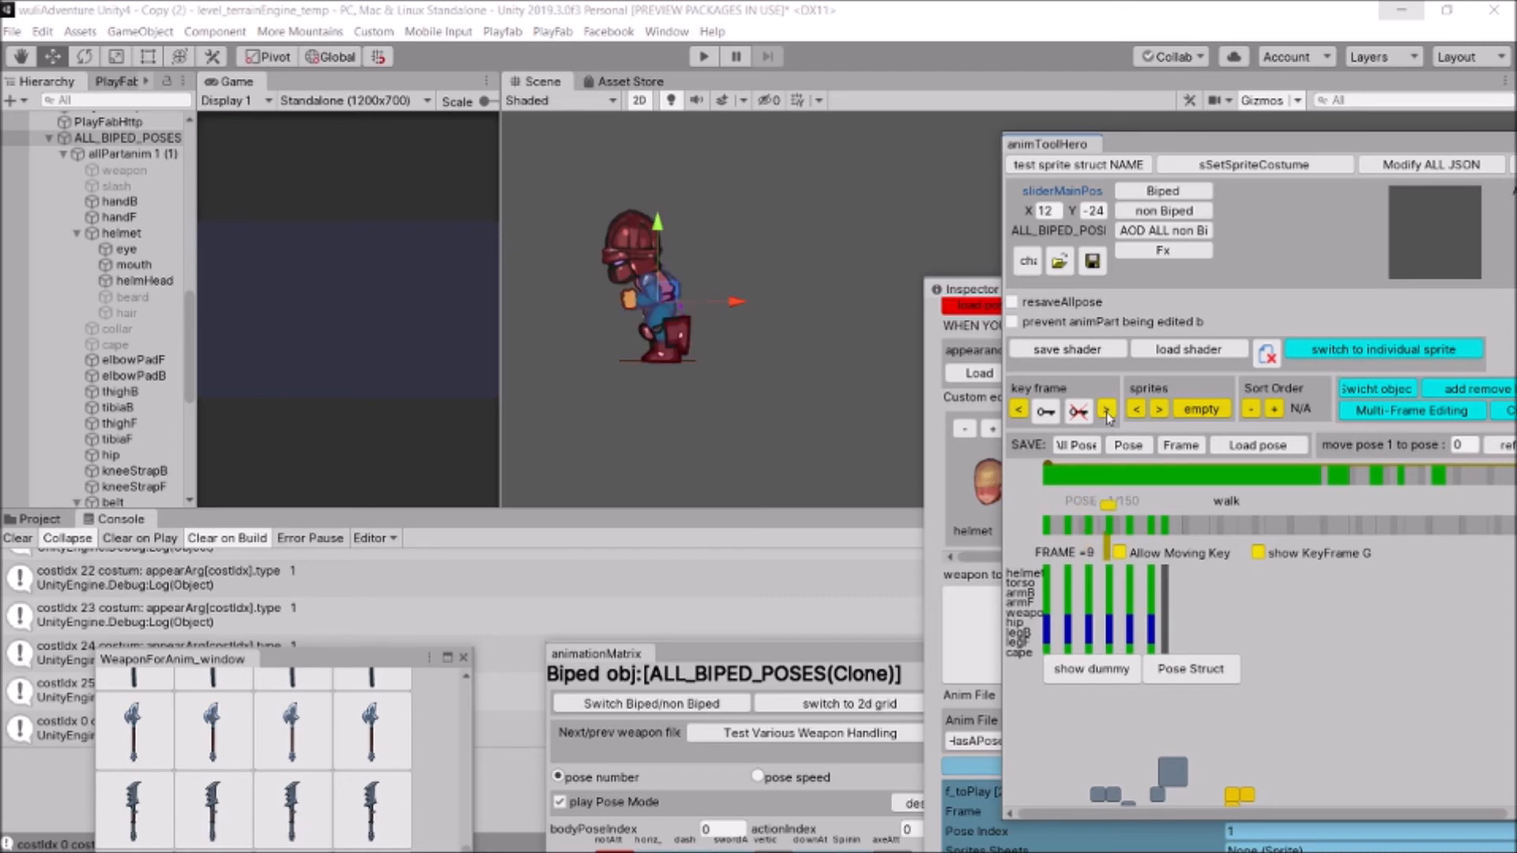
click(1107, 414)
click(1108, 414)
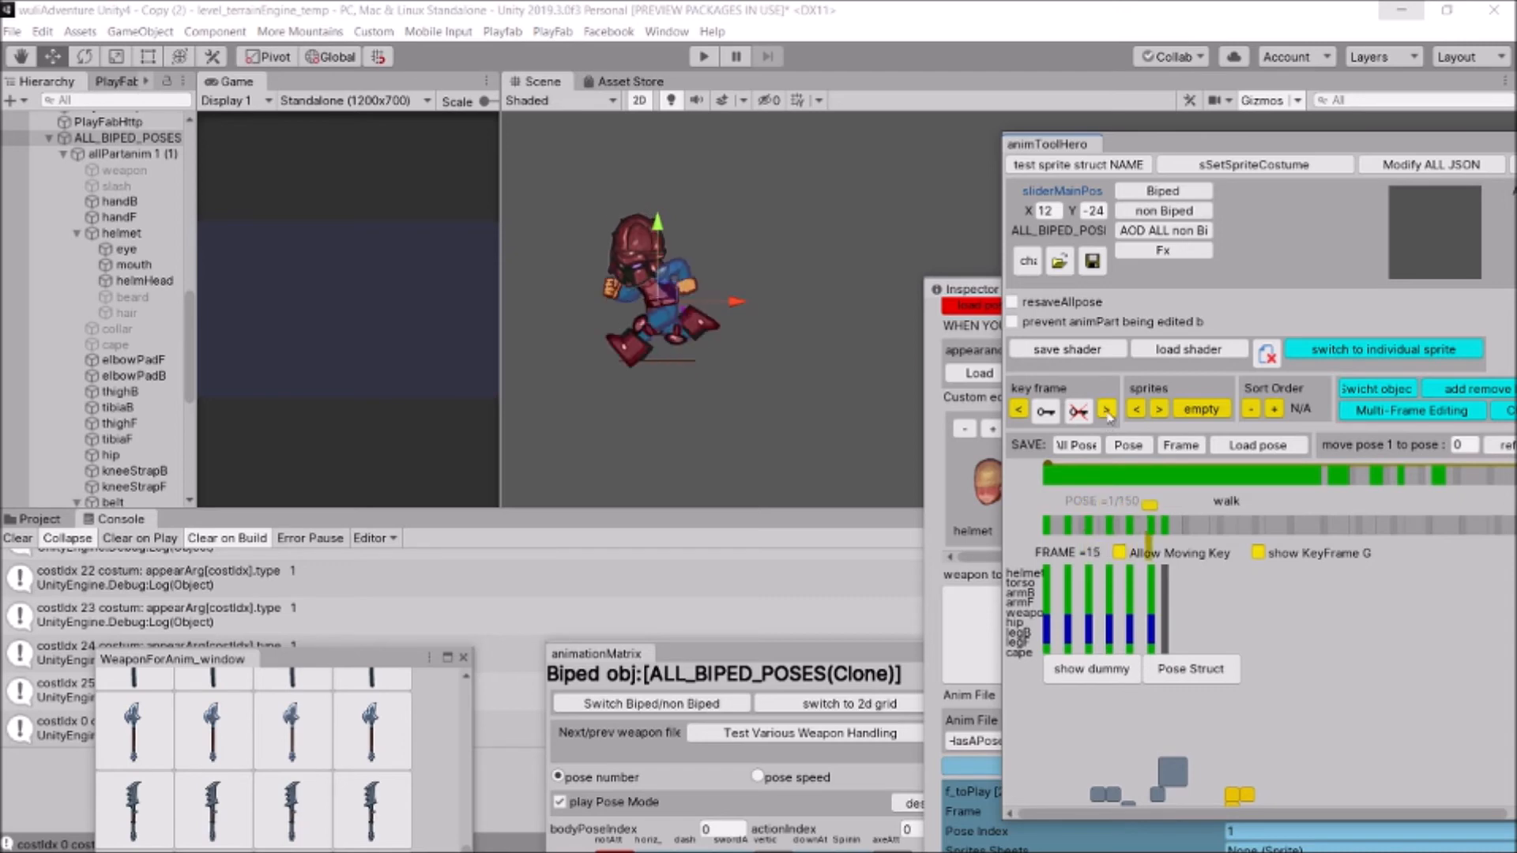
Activate the hero's weapon object and swap its sprite for the two-handed weapon in the third row of WeaponForAnim_window
drag(352, 662, 370, 208)
scroll(165, 363, up, 5)
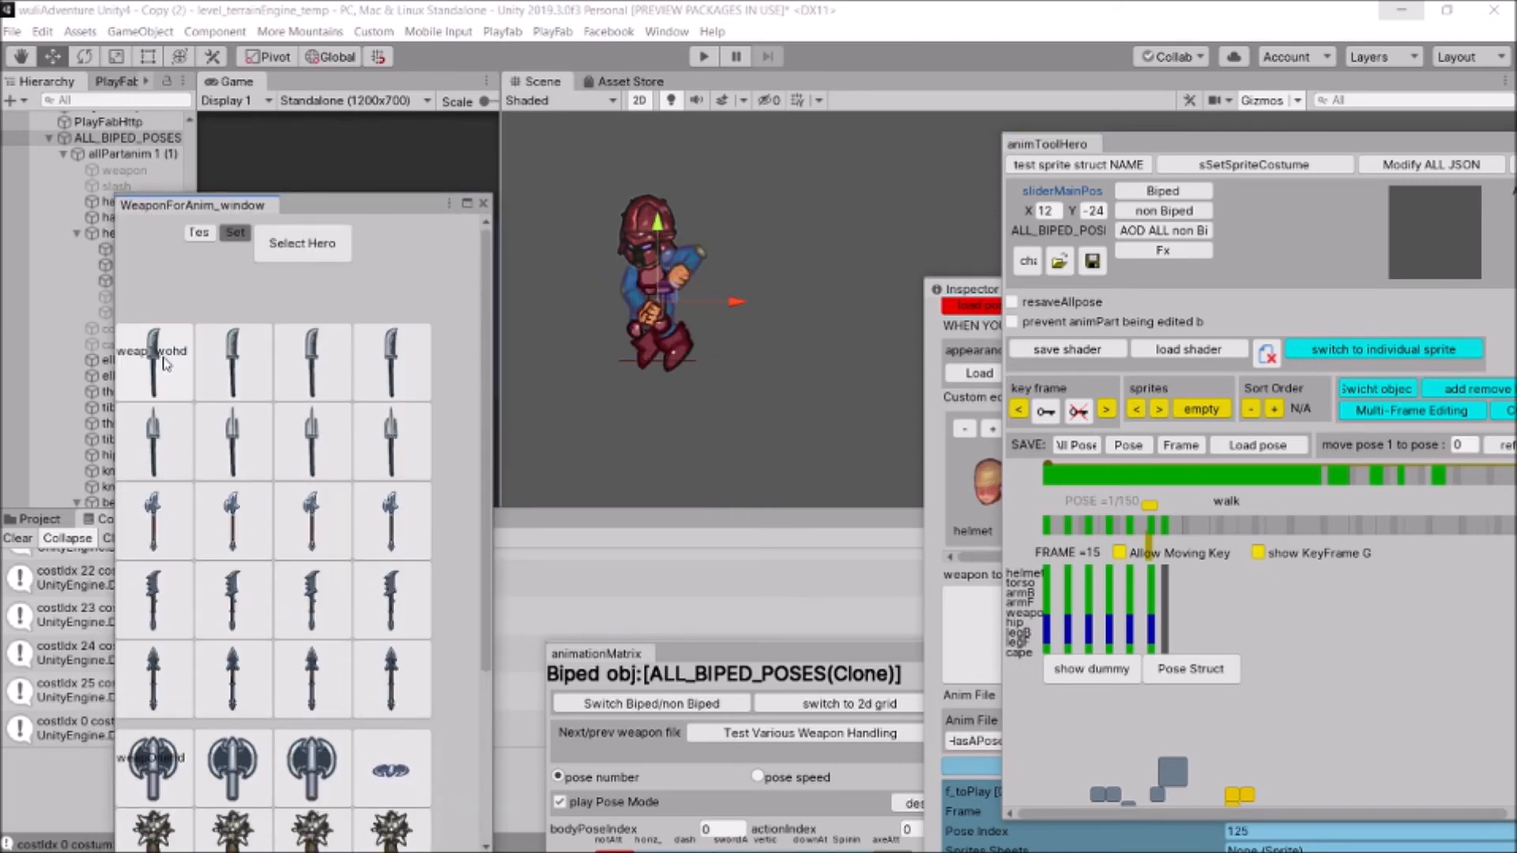
click(123, 170)
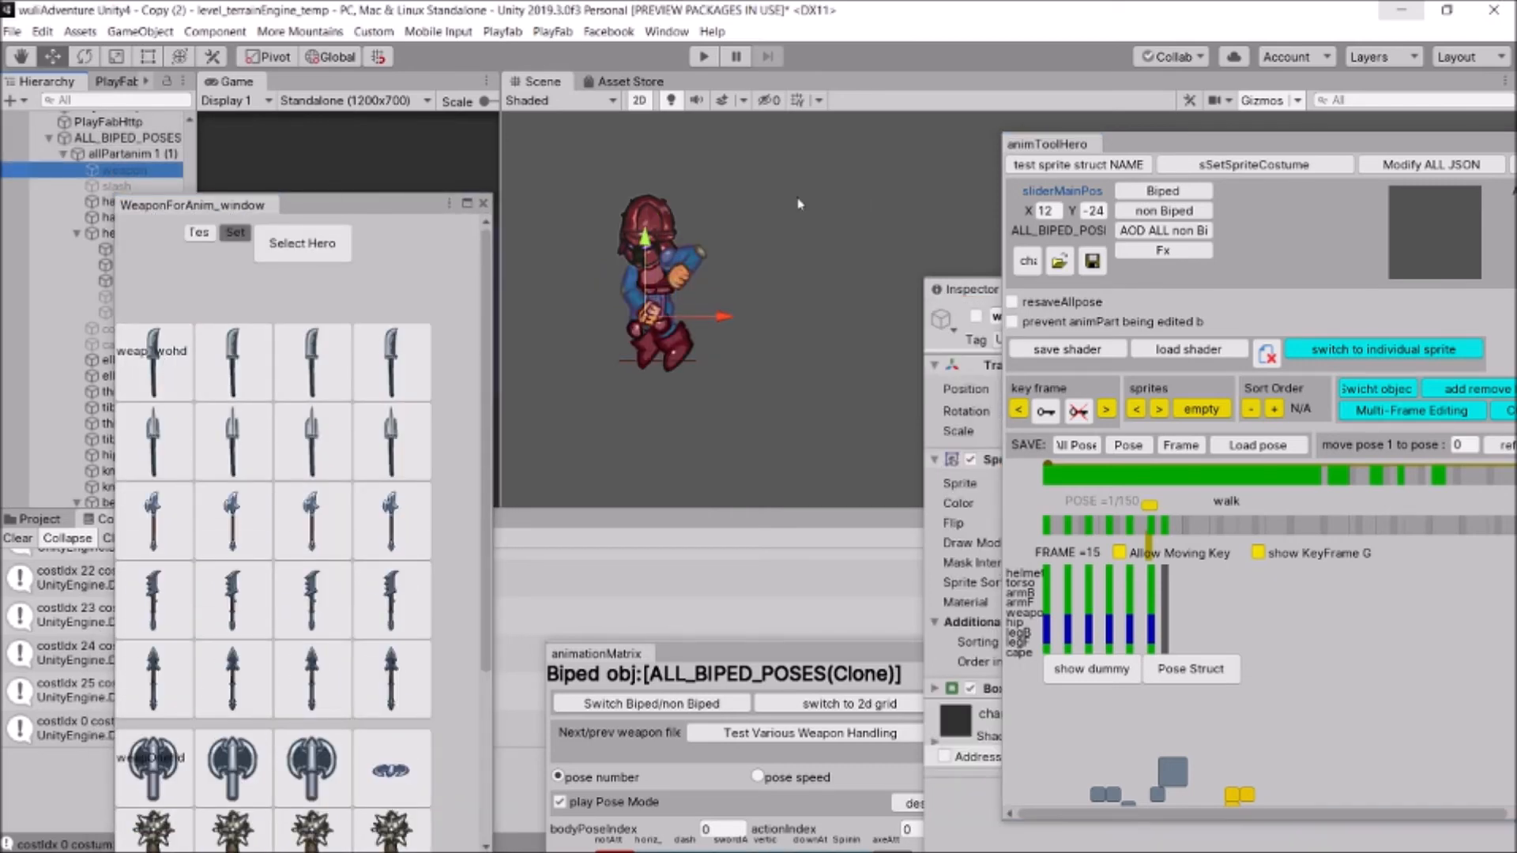
click(977, 316)
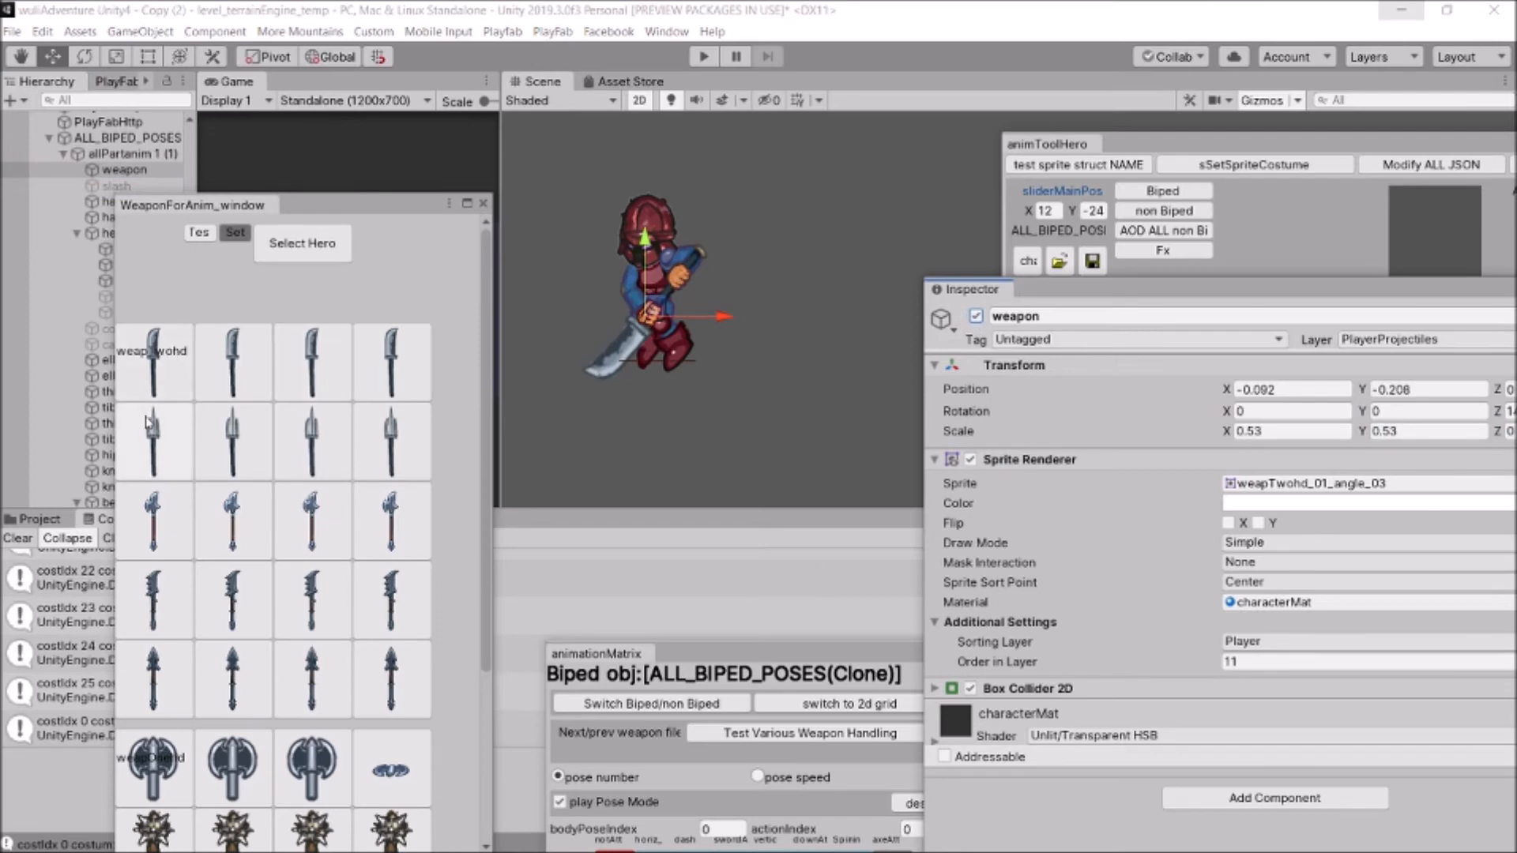
click(166, 494)
drag(1119, 304, 1150, 790)
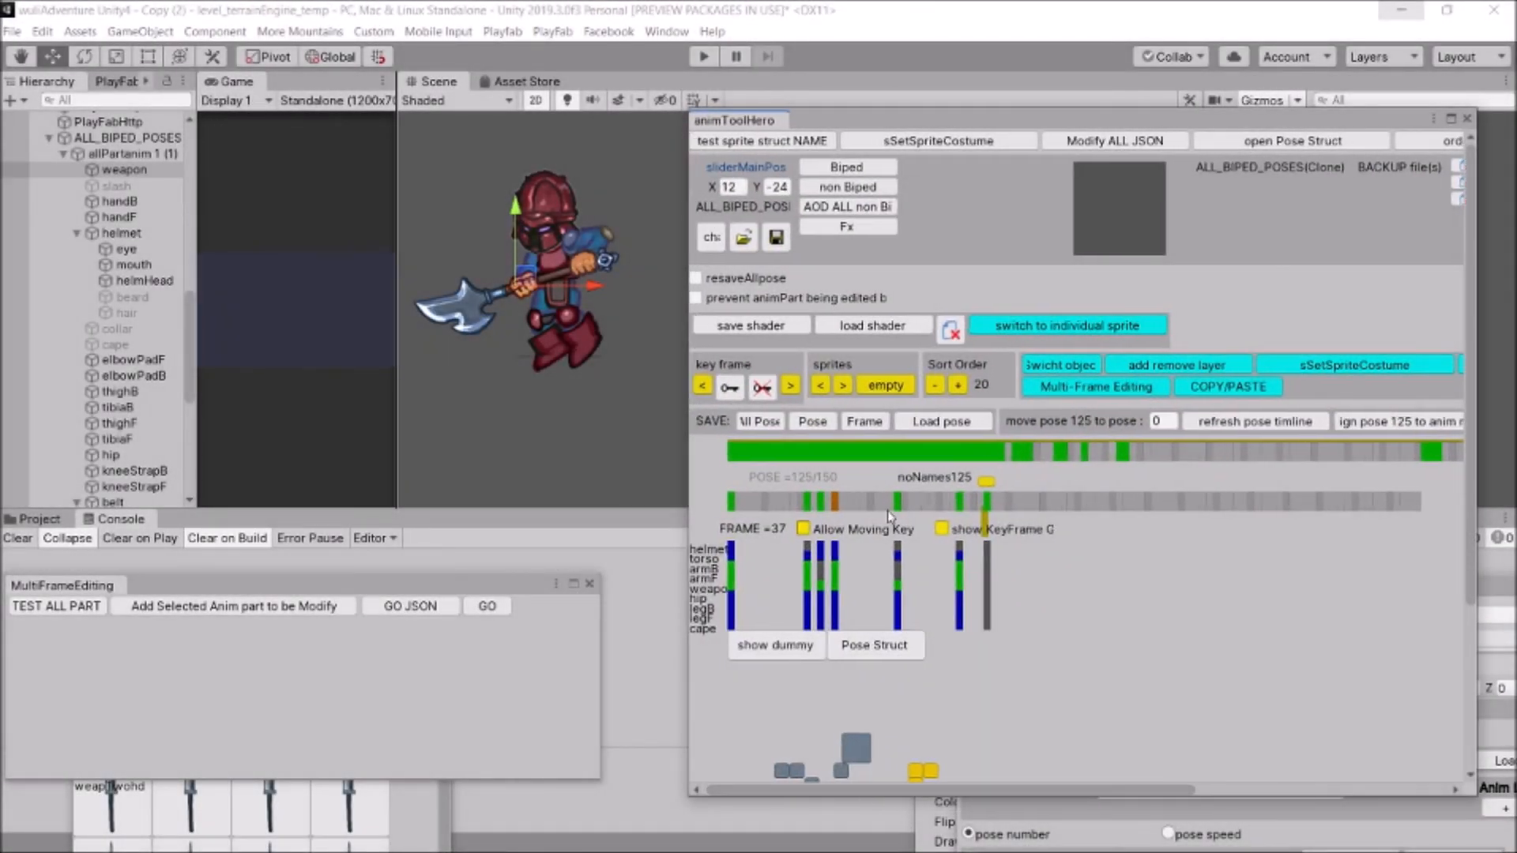
Select all front arm parts in the animToolHero body diagram, toggling elbowPadF out of the selection and back in
scroll(836, 699, down, 5)
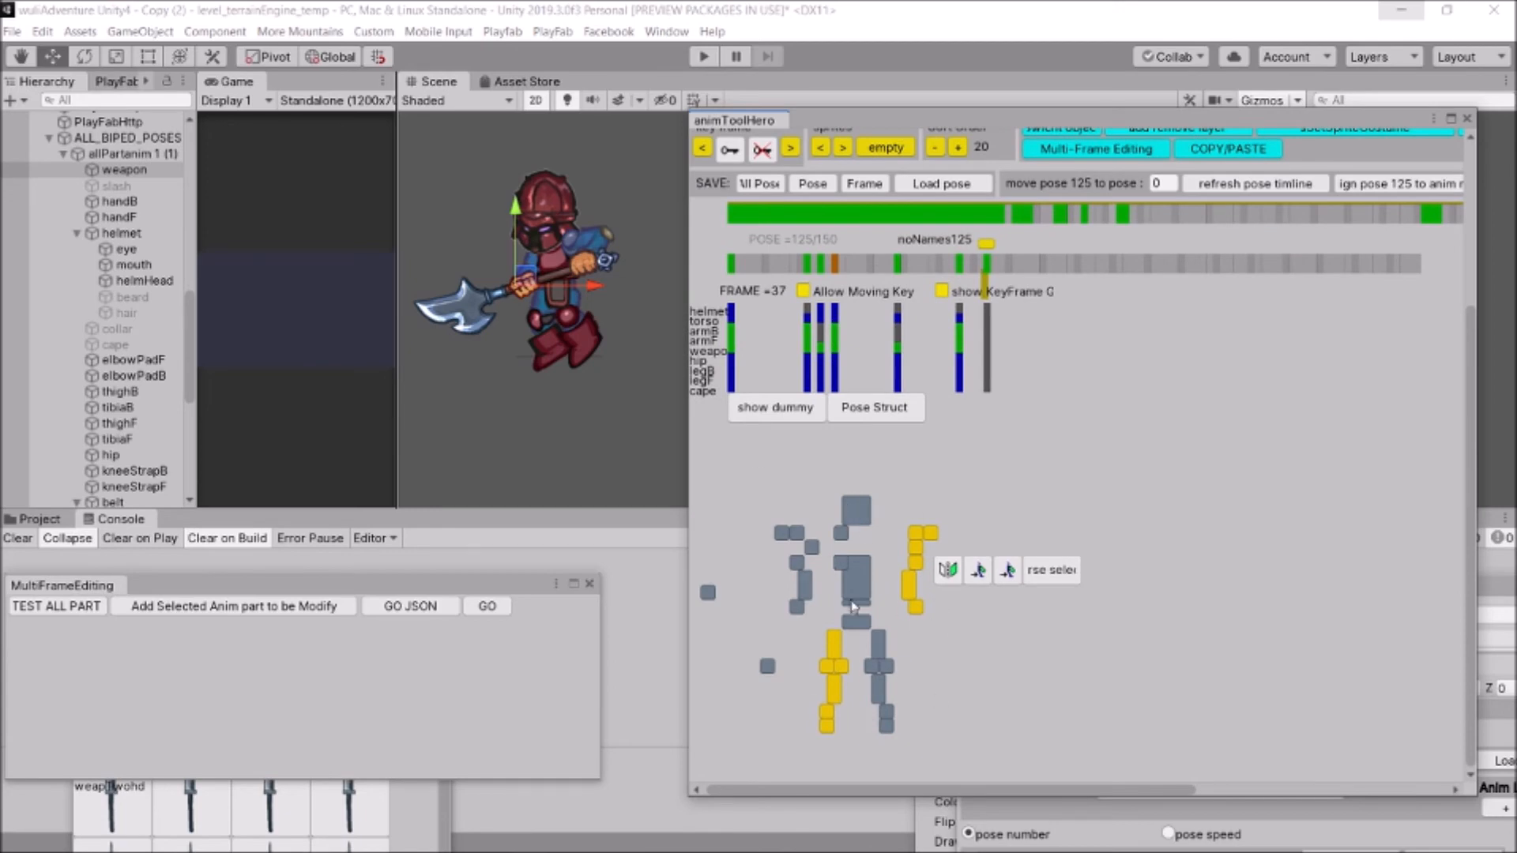
scroll(997, 480, up, 1)
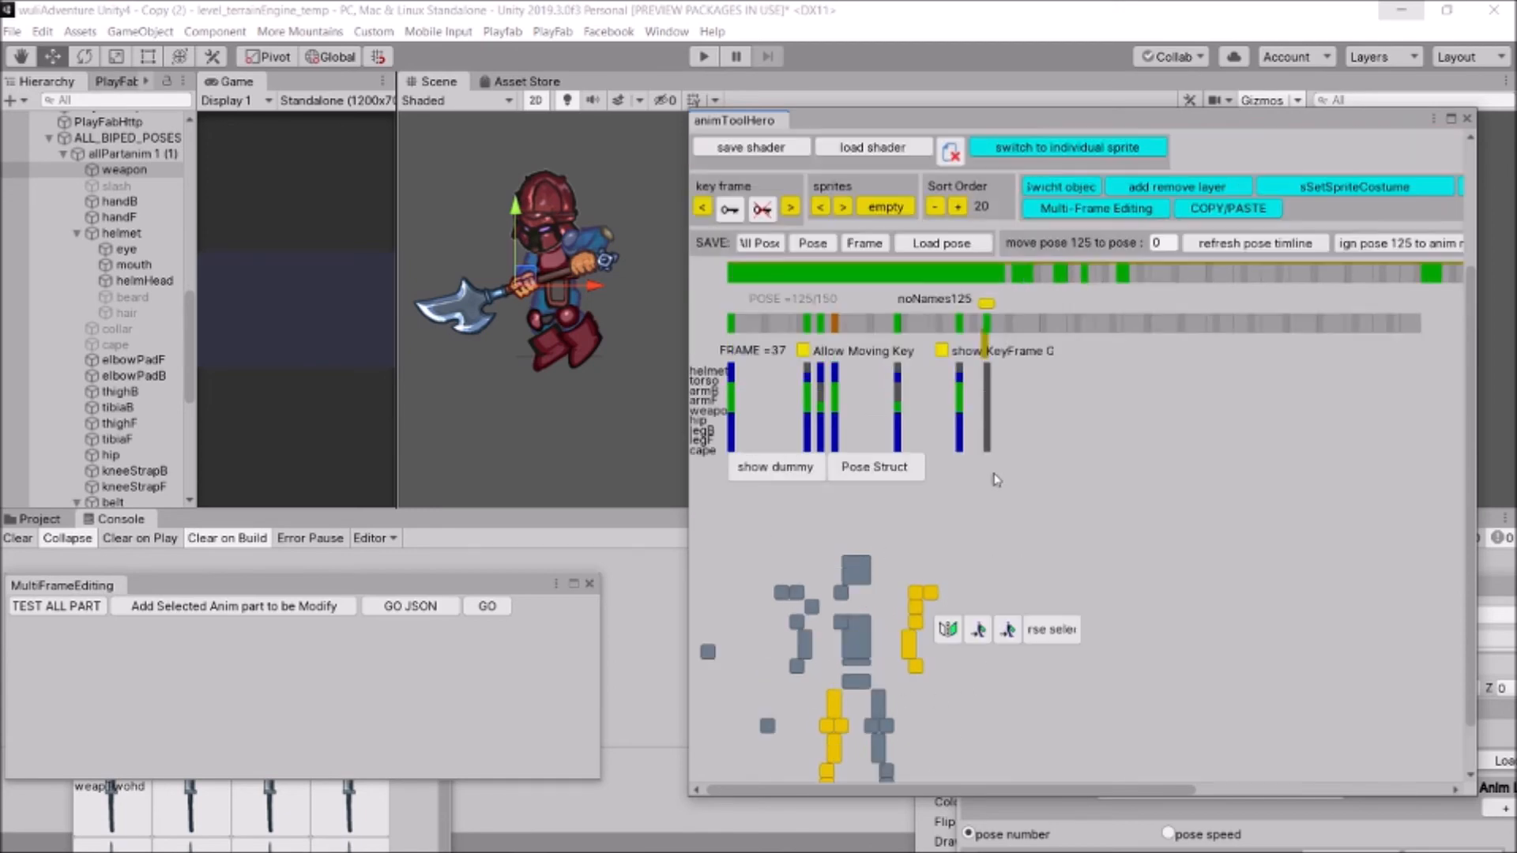
scroll(997, 479, up, 2)
scroll(993, 497, down, 3)
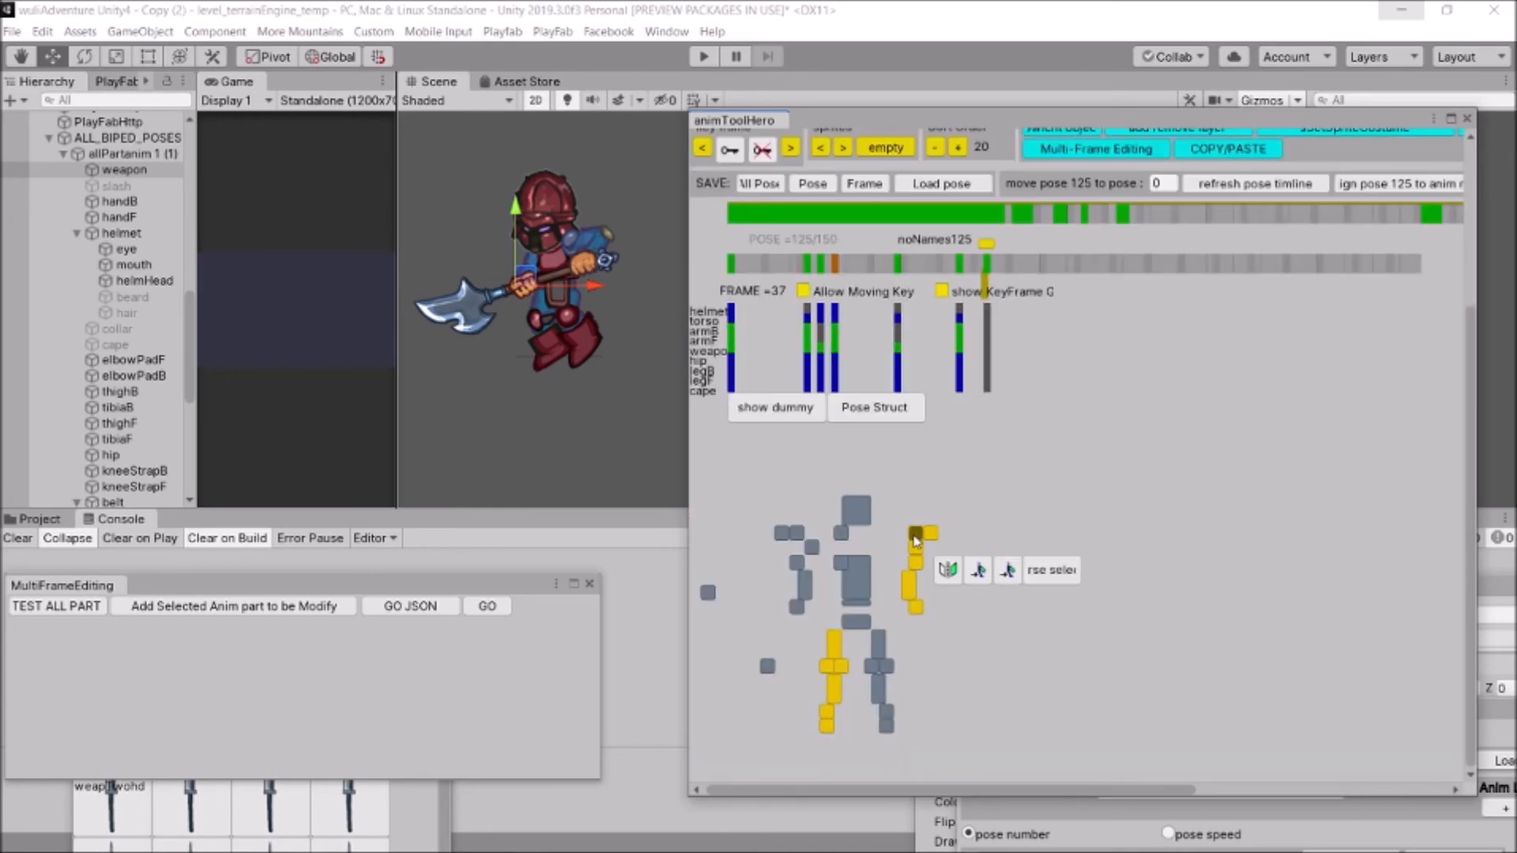
click(915, 537)
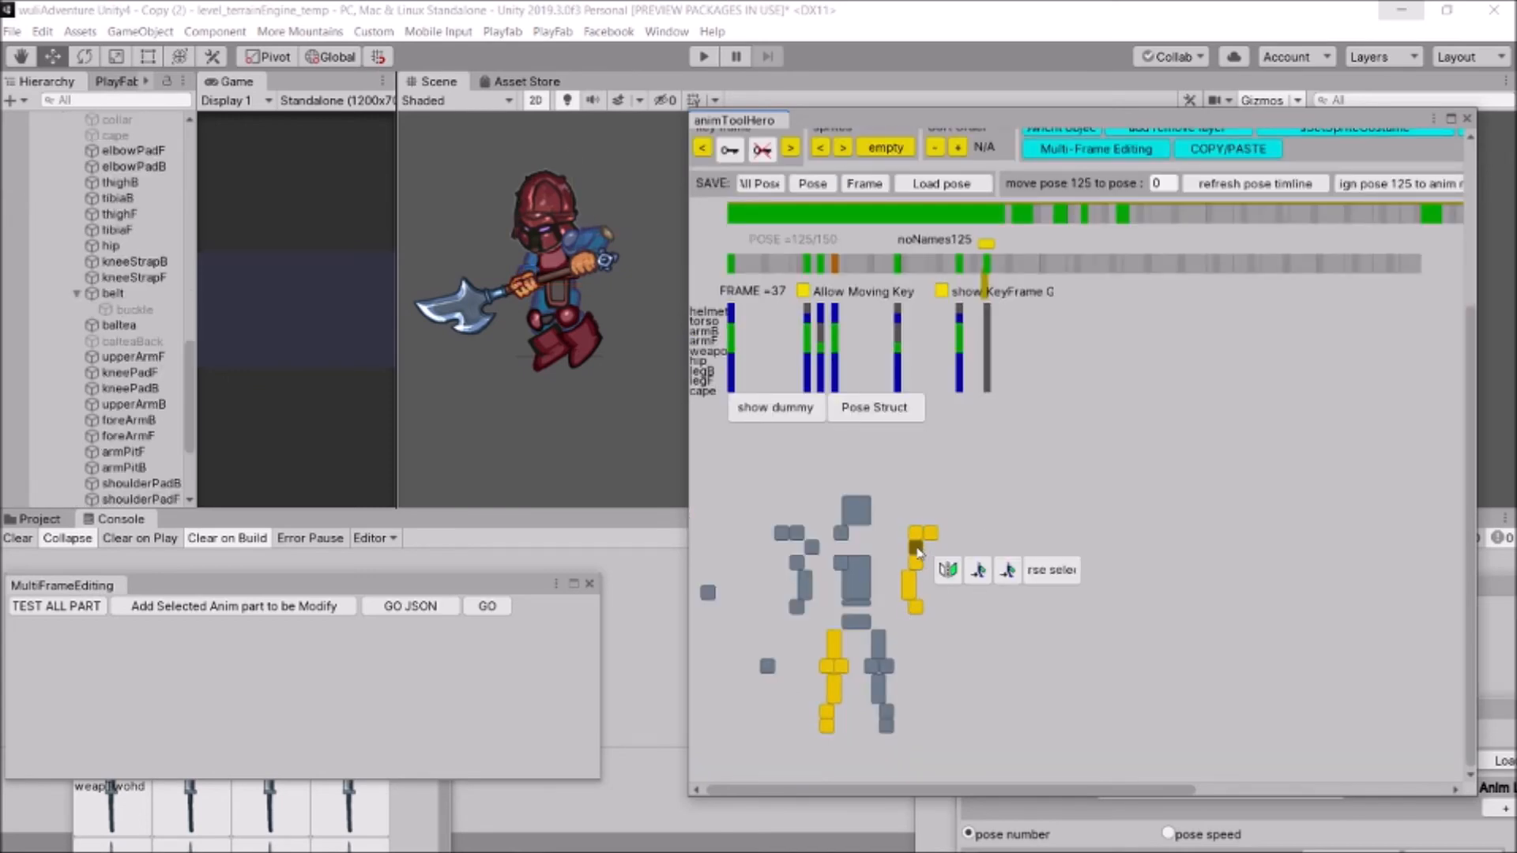
click(917, 547)
click(916, 568)
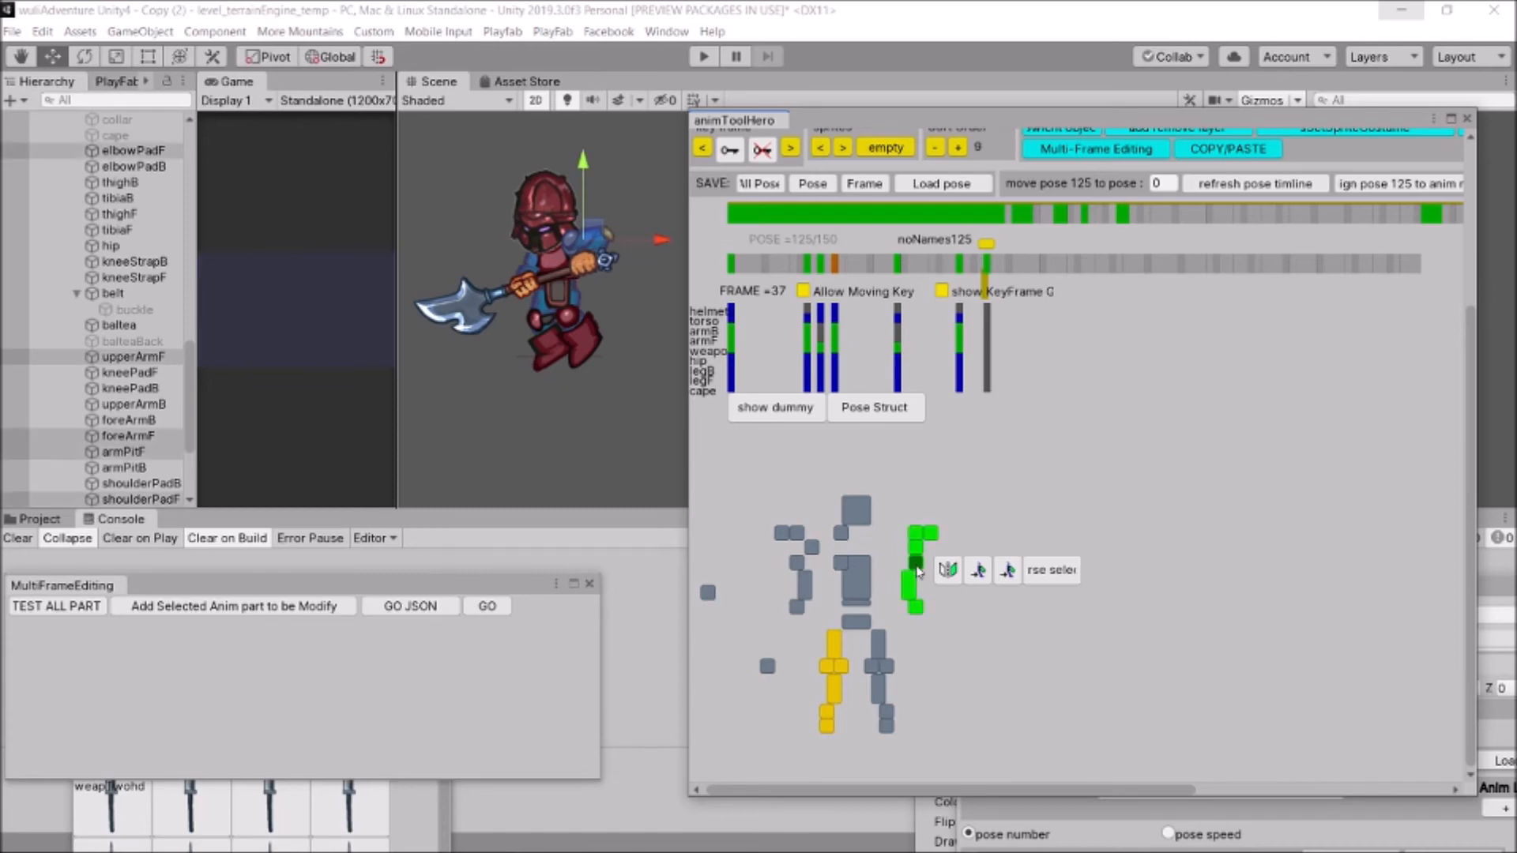
click(916, 565)
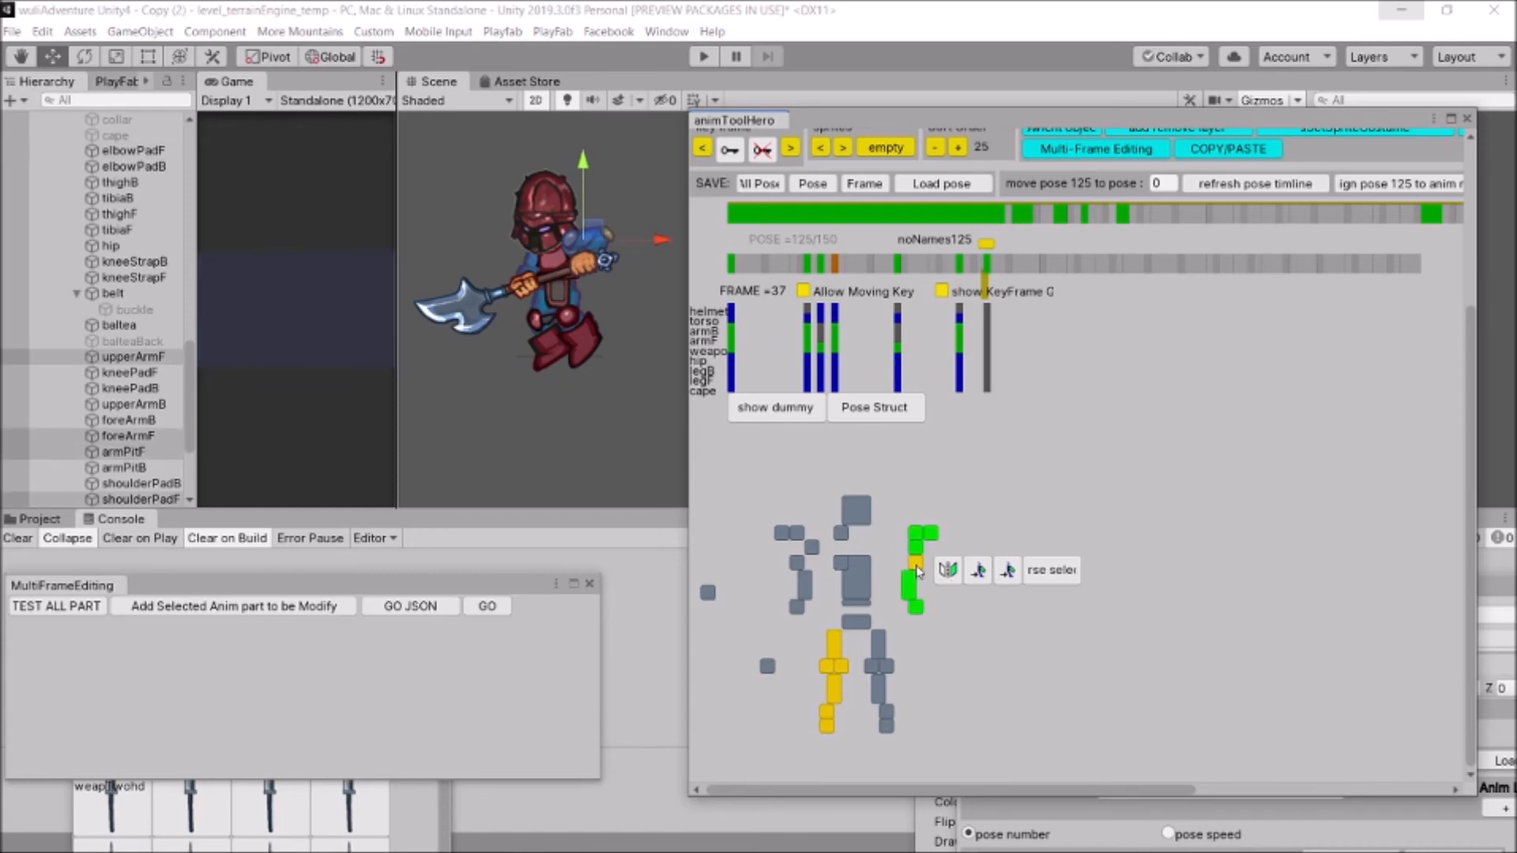
click(917, 569)
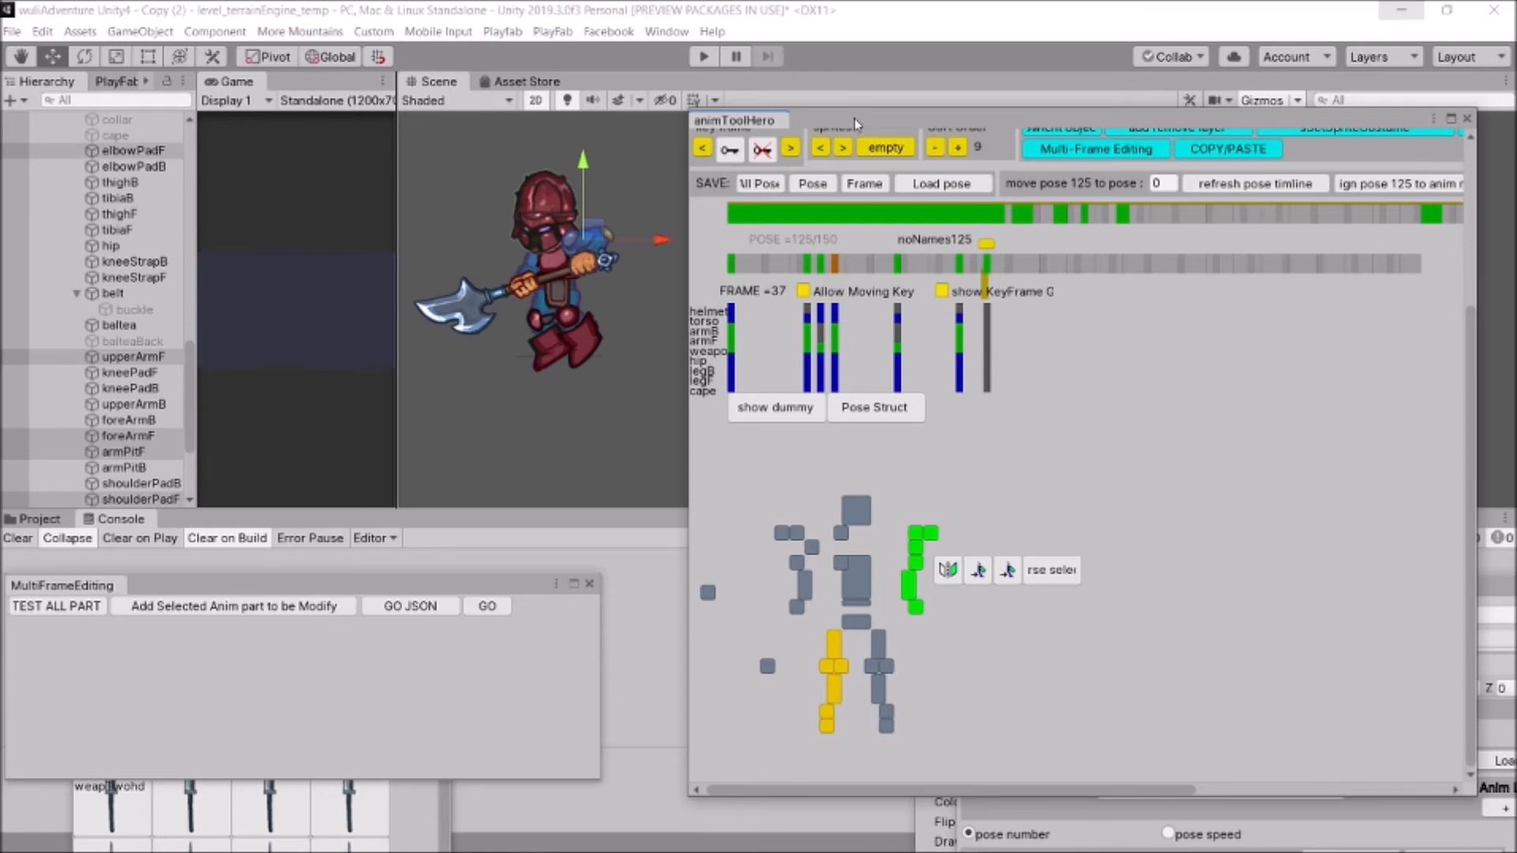
Move the animToolHero window clear of the hero and shift the selected front arm up and away from the body
drag(855, 124, 988, 286)
drag(604, 231, 644, 204)
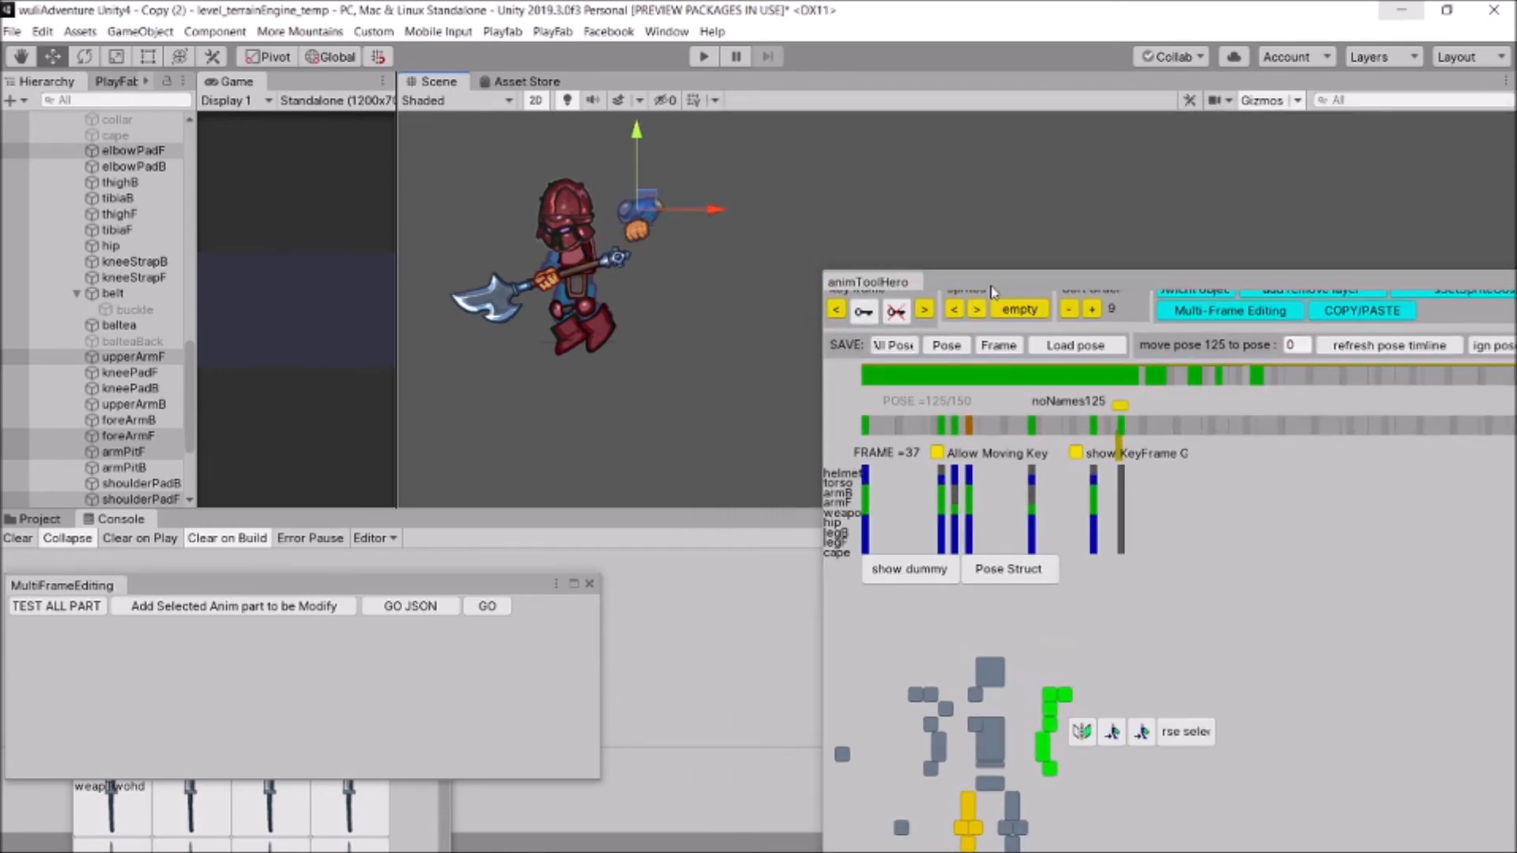
drag(994, 292, 956, 286)
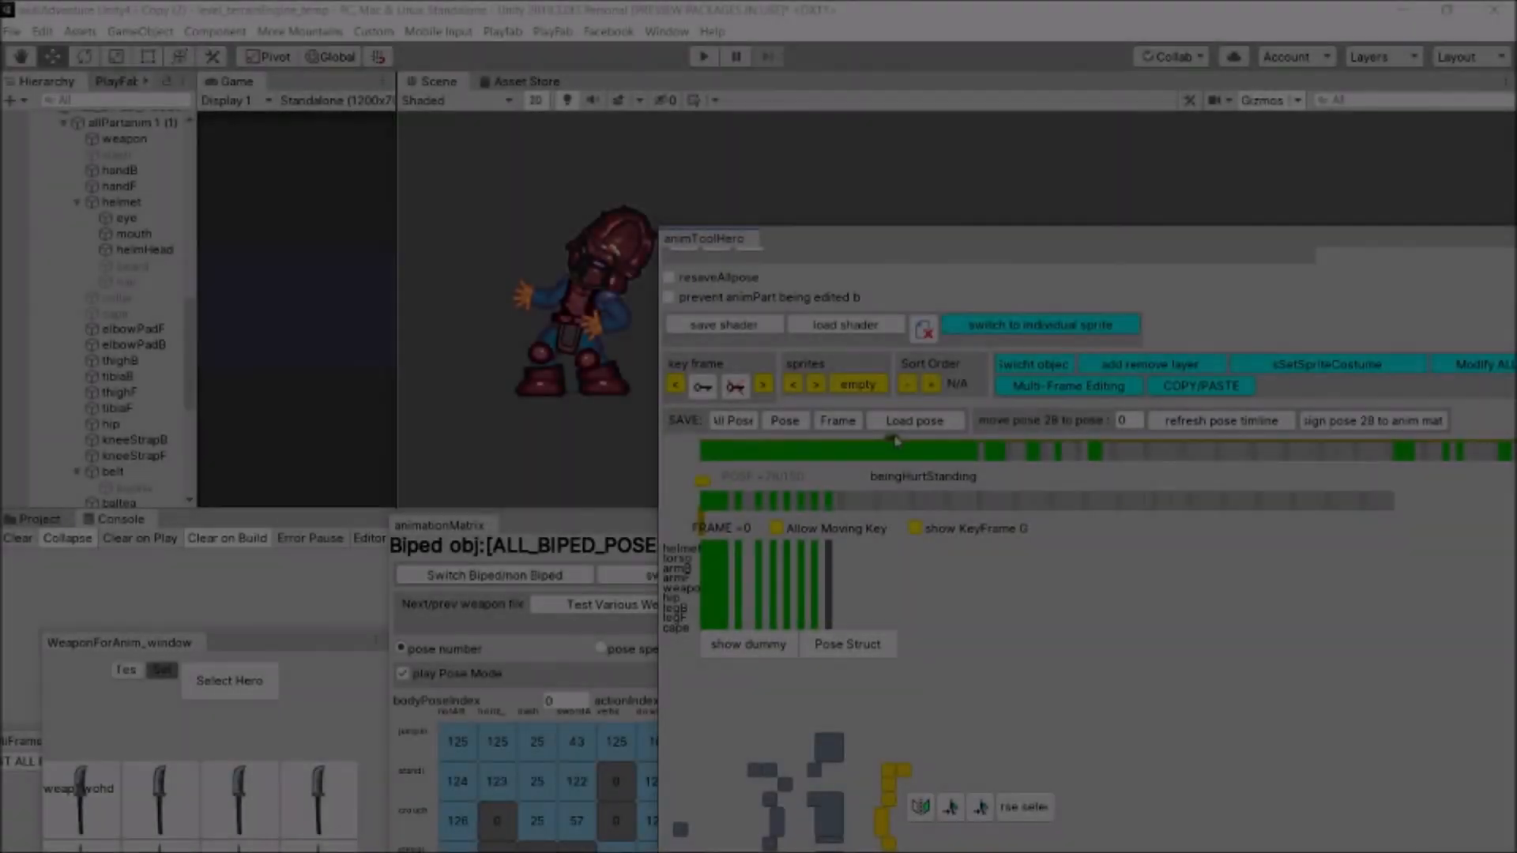
Preview poses 103, 109 and 102 on the animToolHero pose timeline
click(1411, 449)
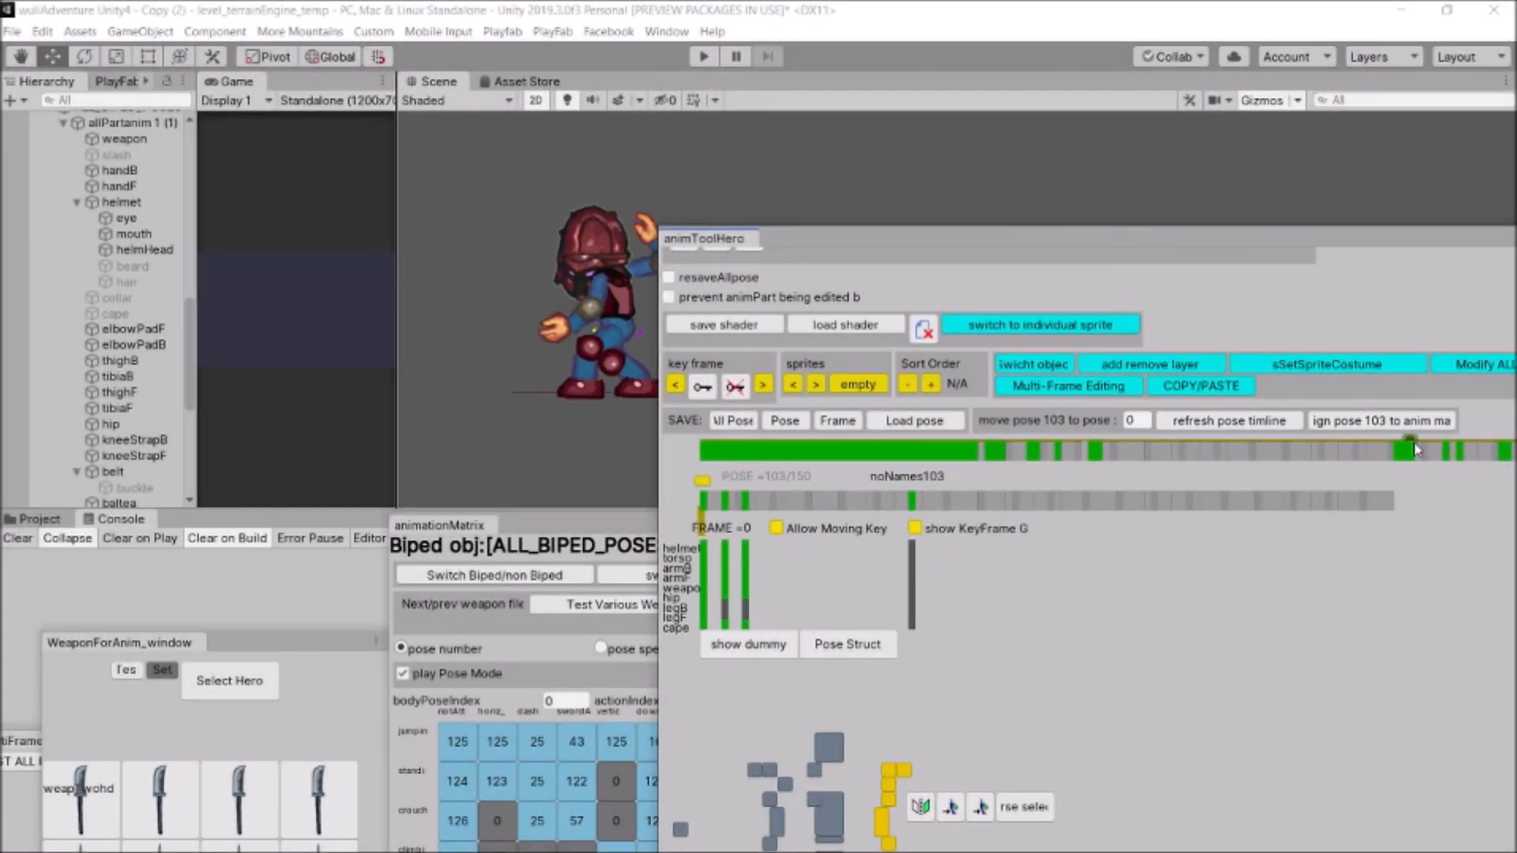
click(1453, 448)
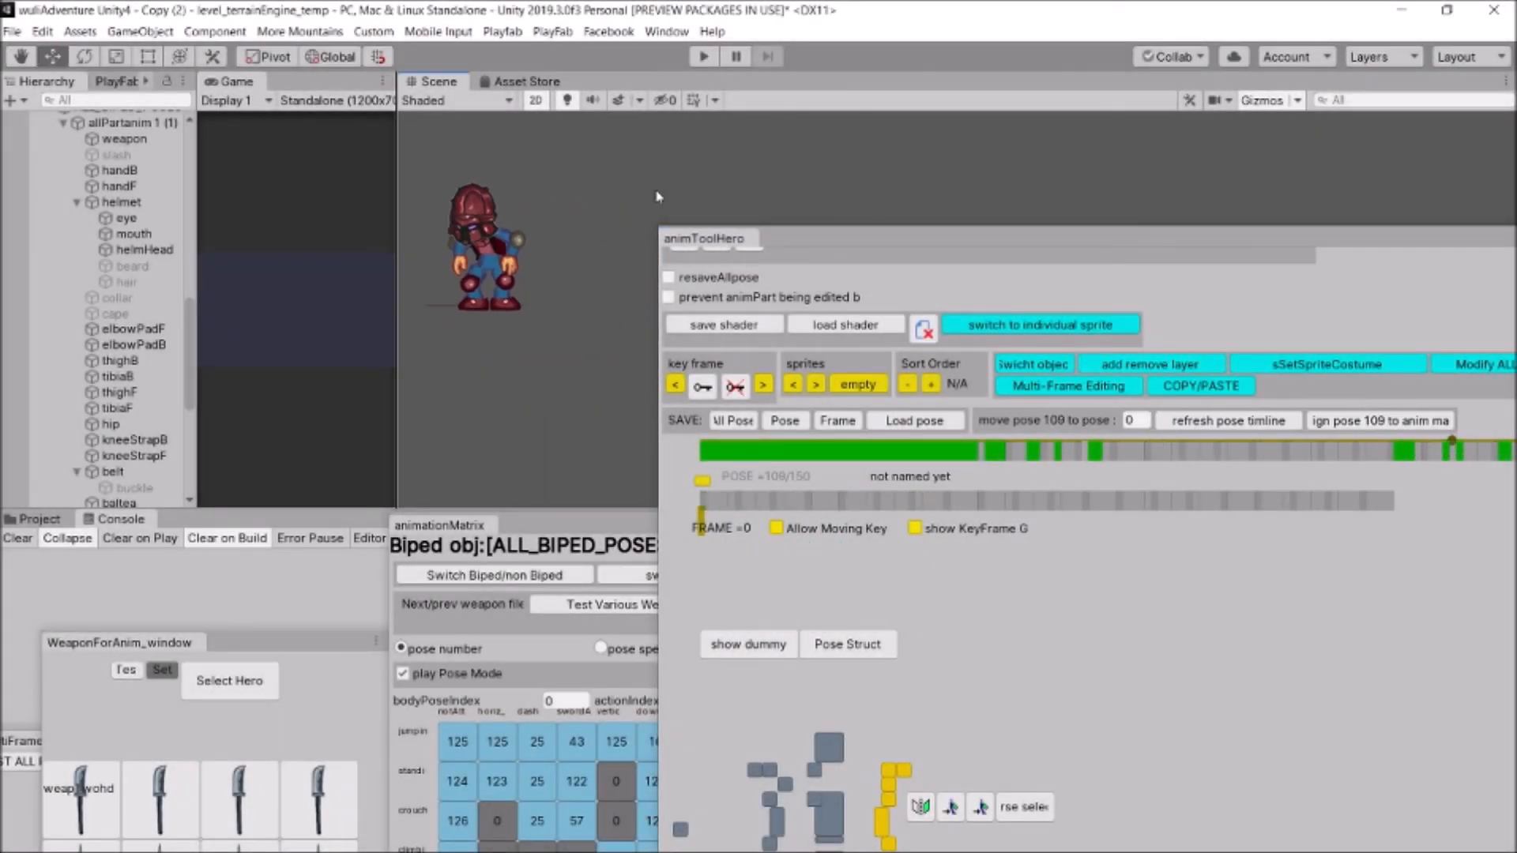
drag(945, 237, 786, 318)
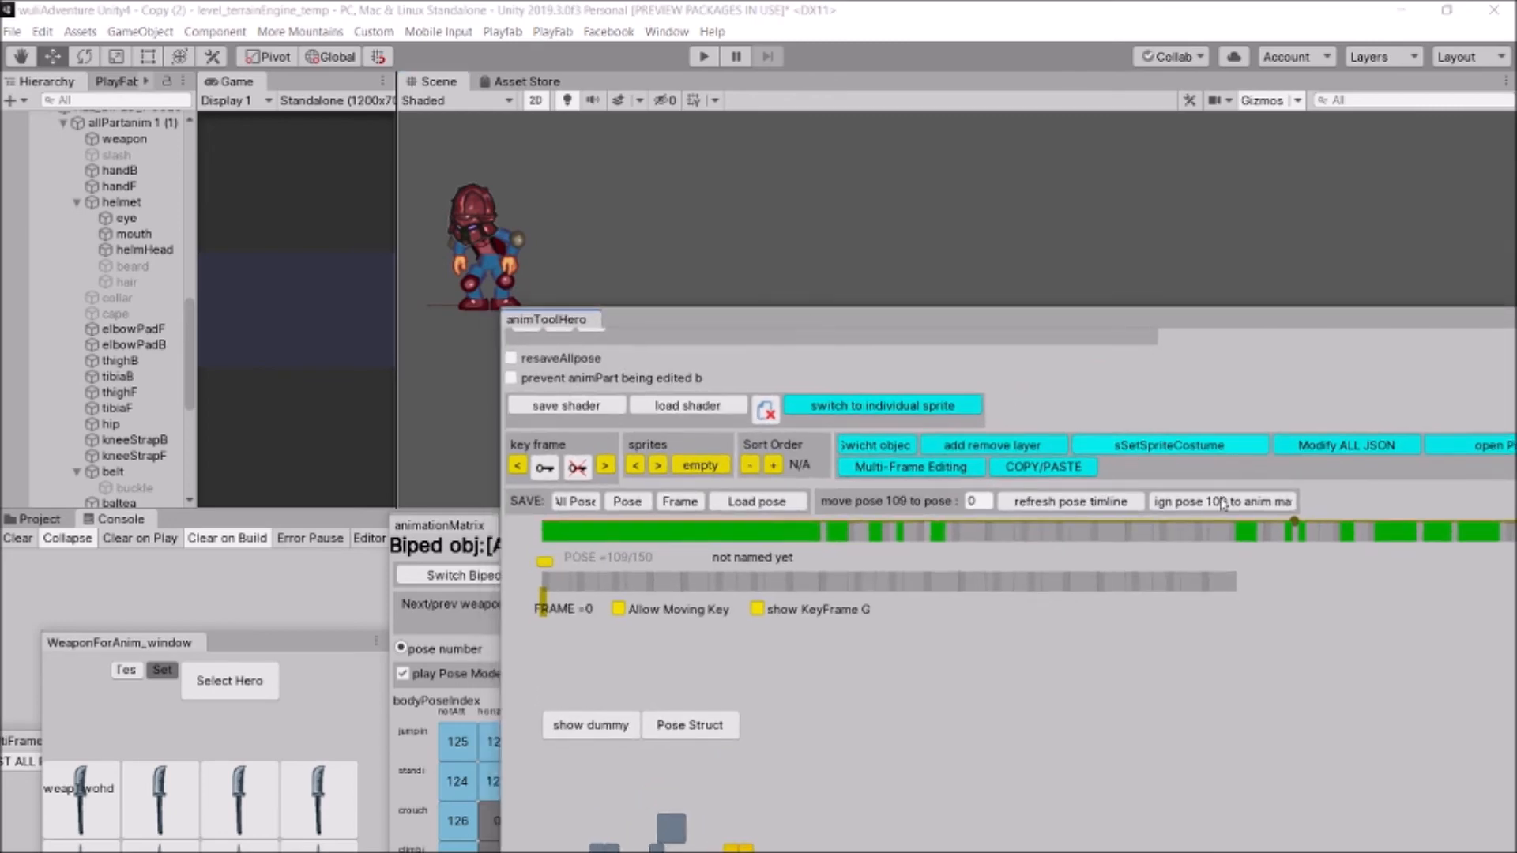
click(1257, 527)
click(1251, 529)
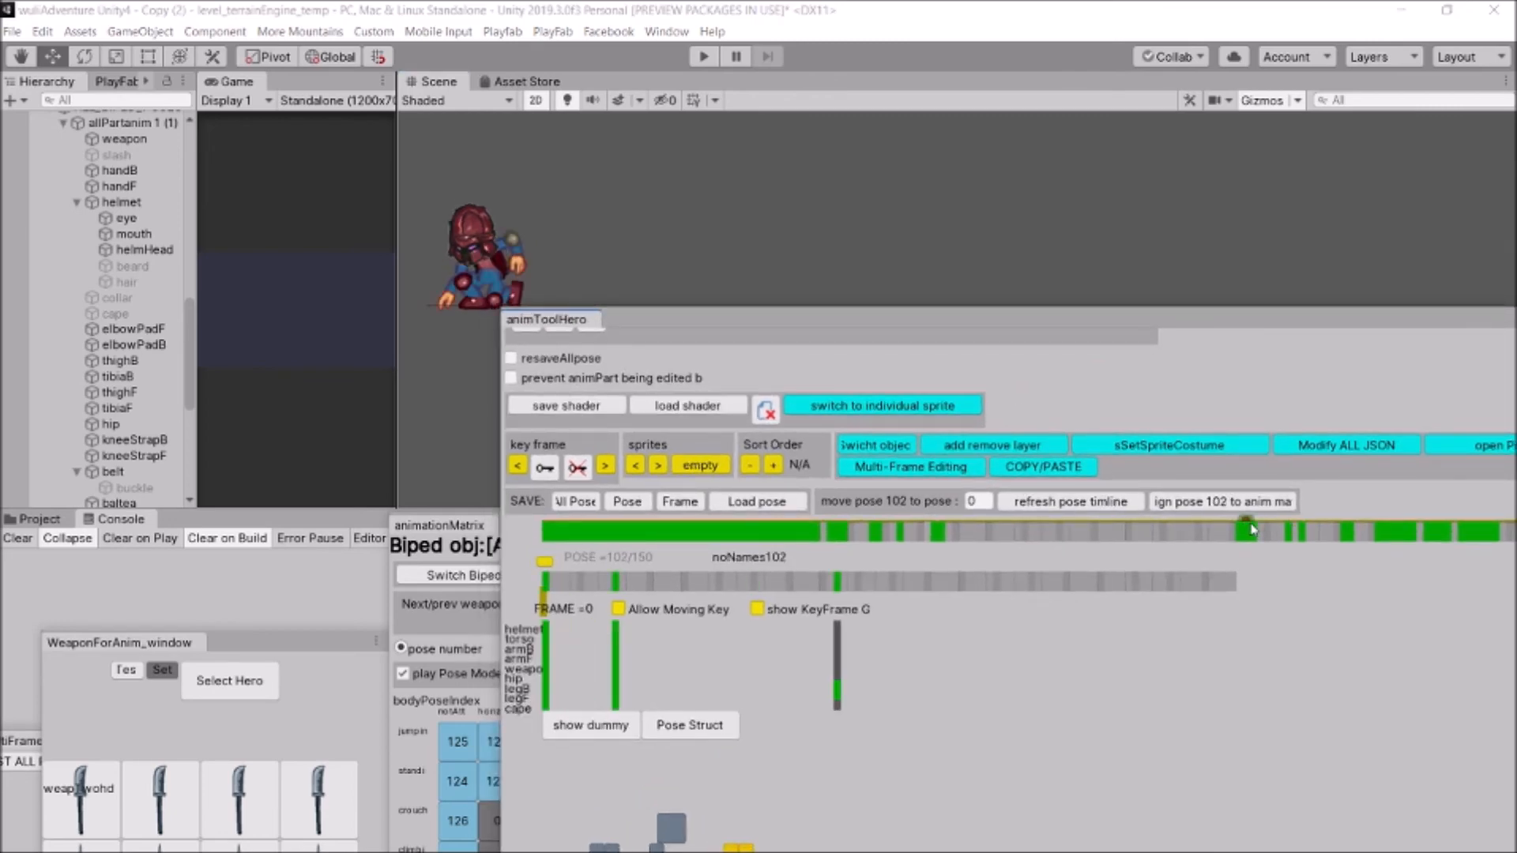
Rearrange the animationMatrix and animToolHero windows beside the hero, with ALL_BIPED_POSES selected in the hierarchy
drag(753, 324, 1136, 628)
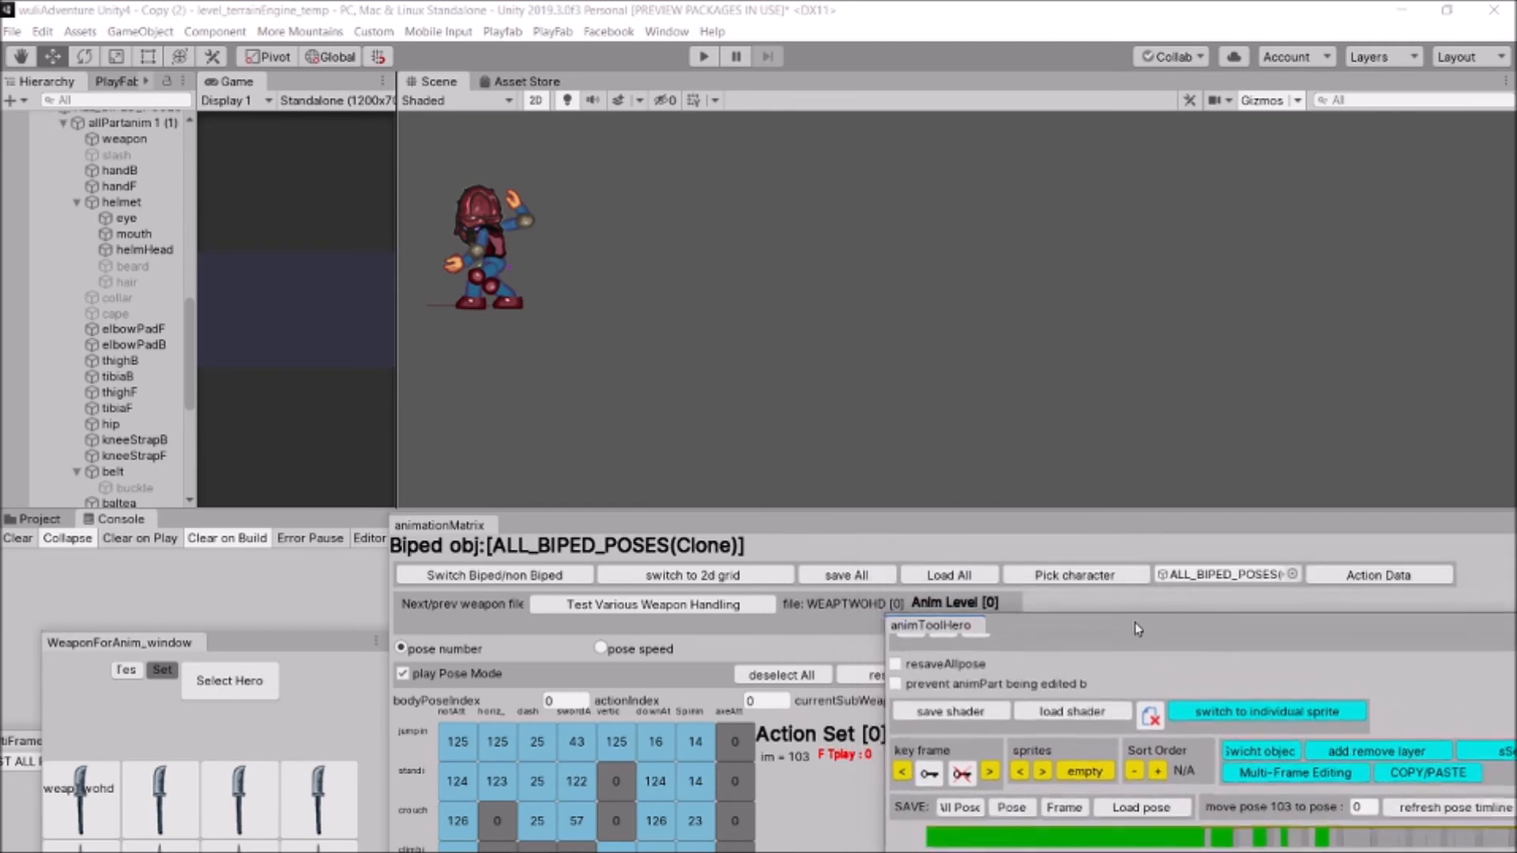
click(587, 519)
drag(651, 518, 680, 822)
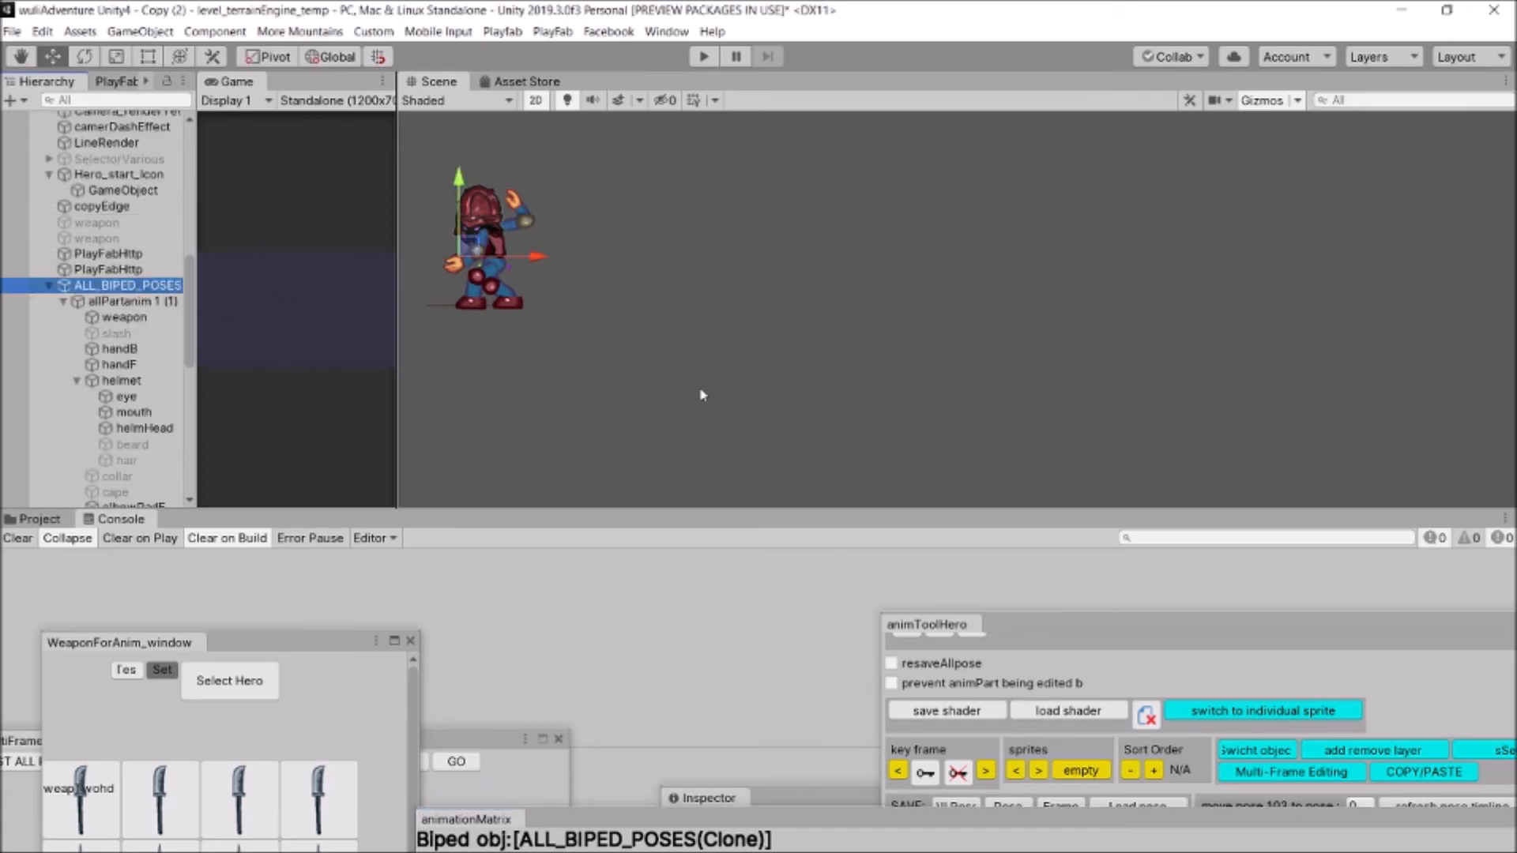
click(1052, 623)
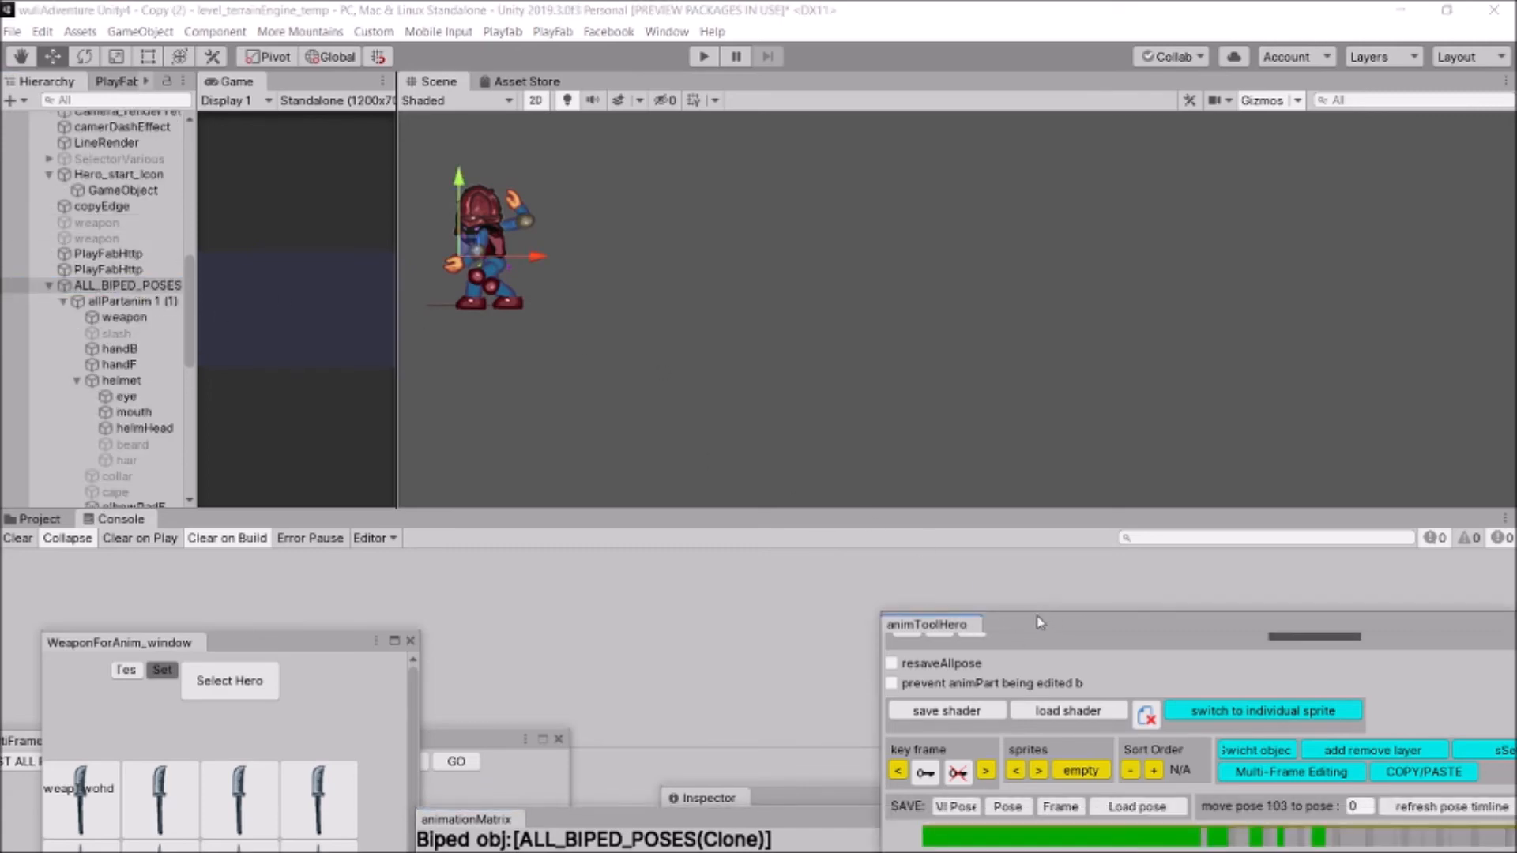
drag(1061, 630, 923, 98)
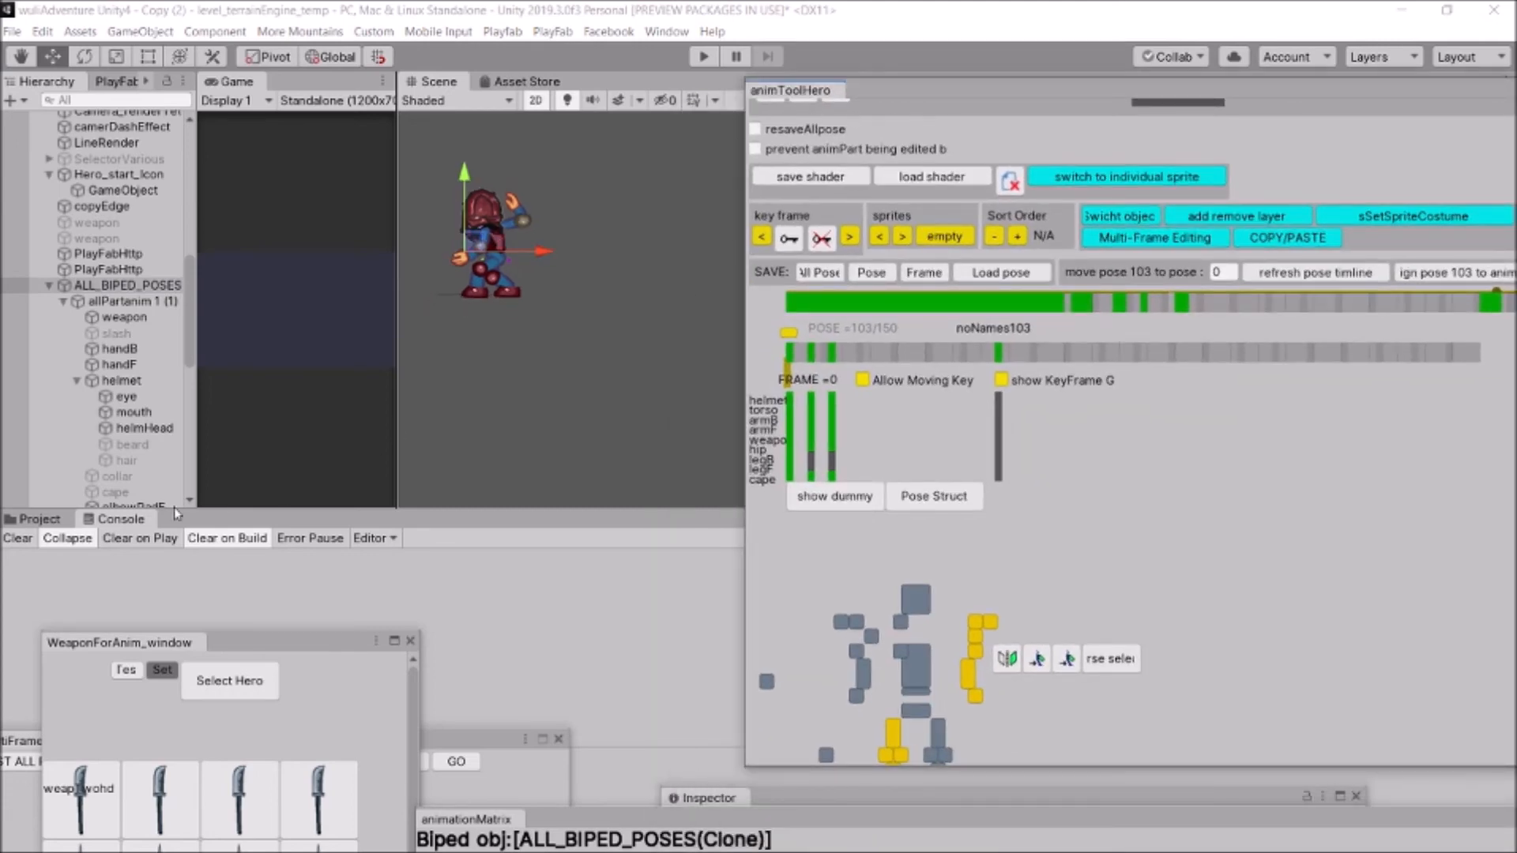
middle_drag(503, 271, 618, 297)
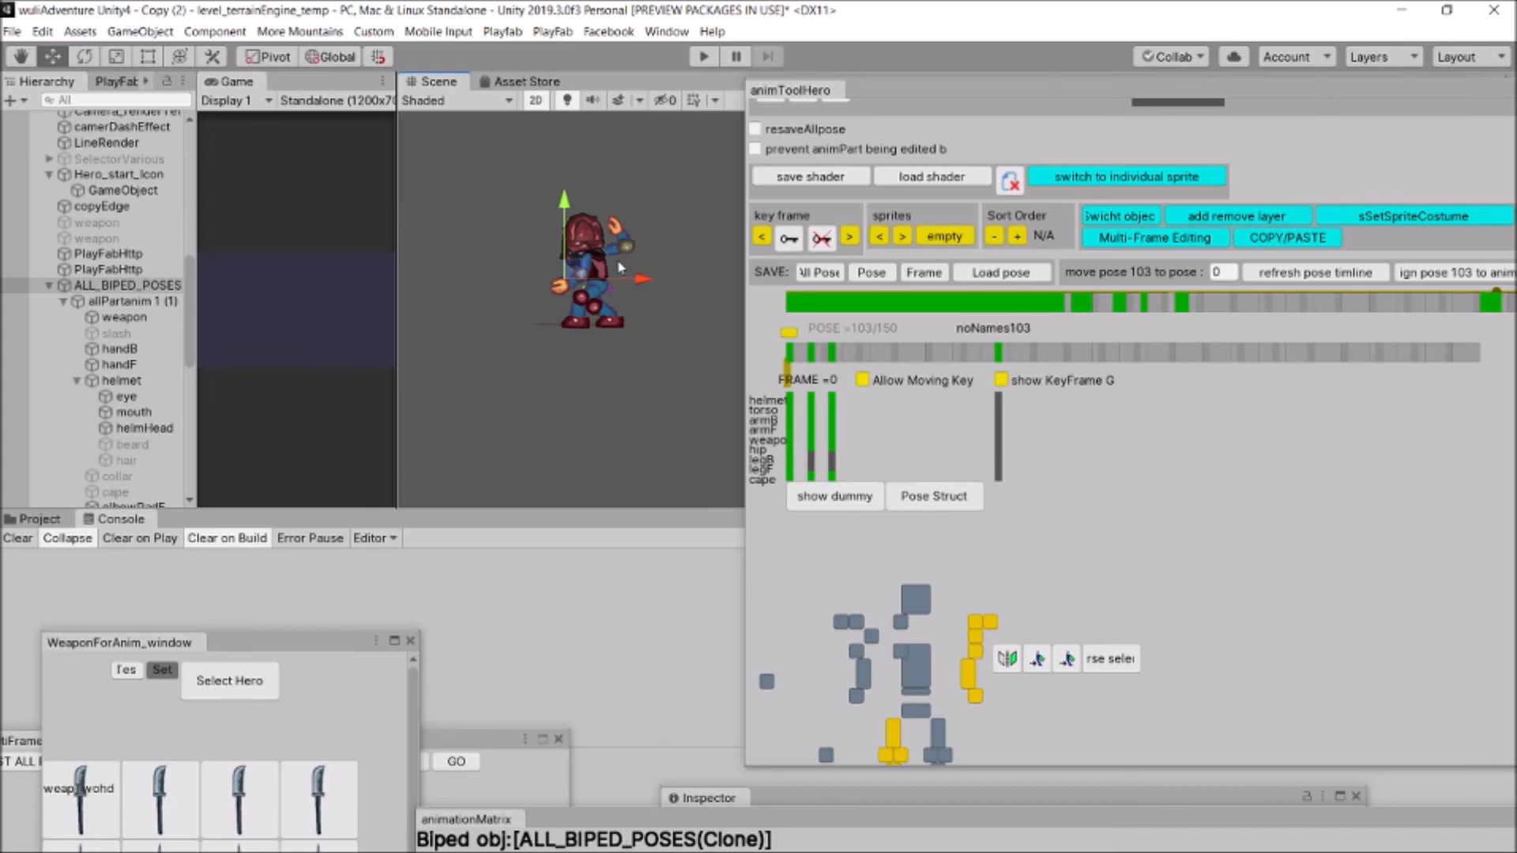
drag(956, 92, 1017, 136)
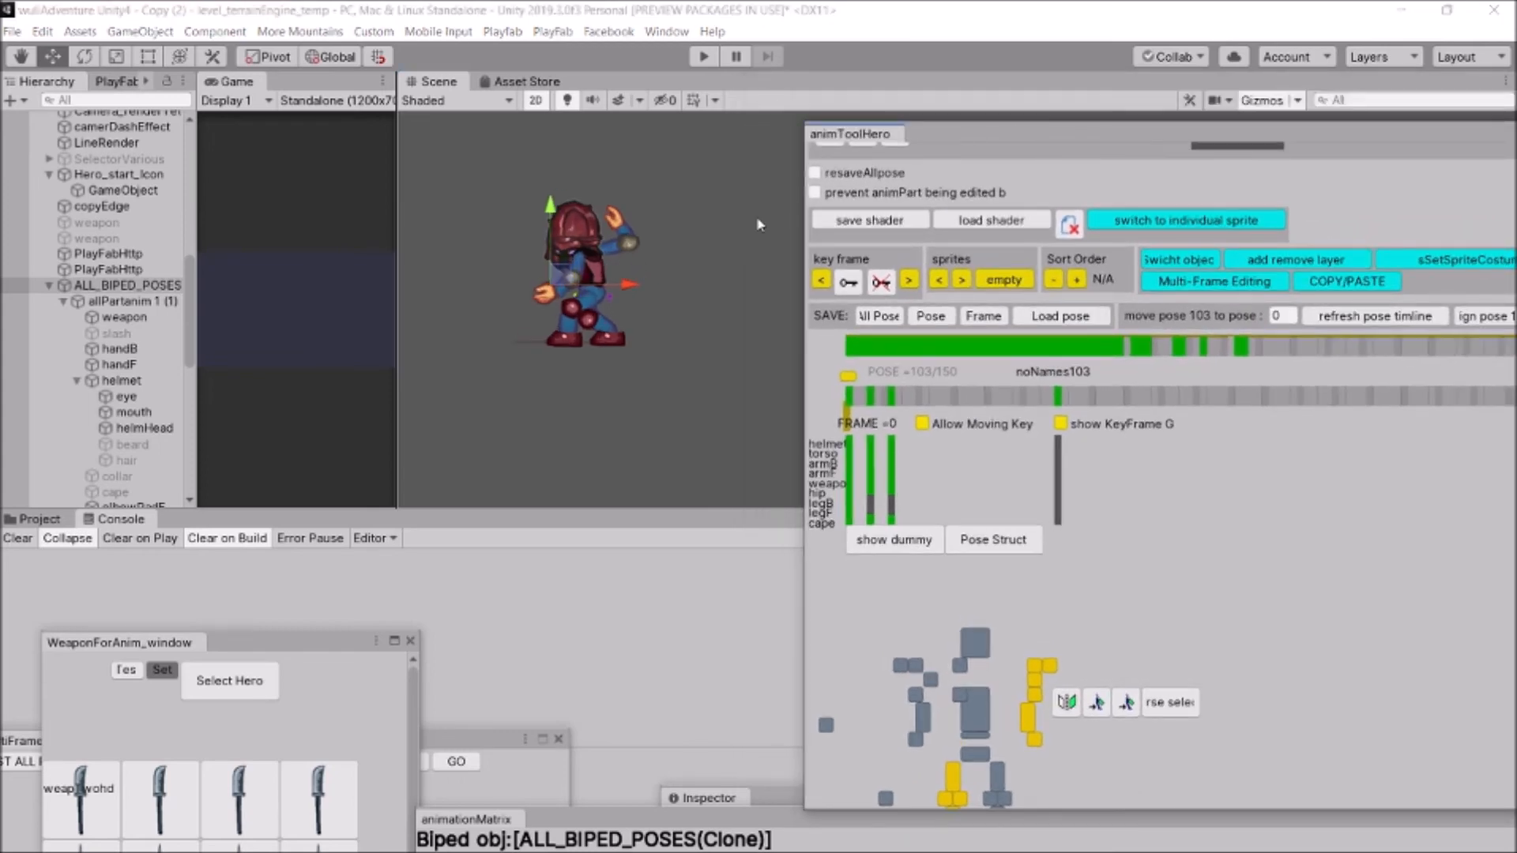
drag(1005, 137, 885, 141)
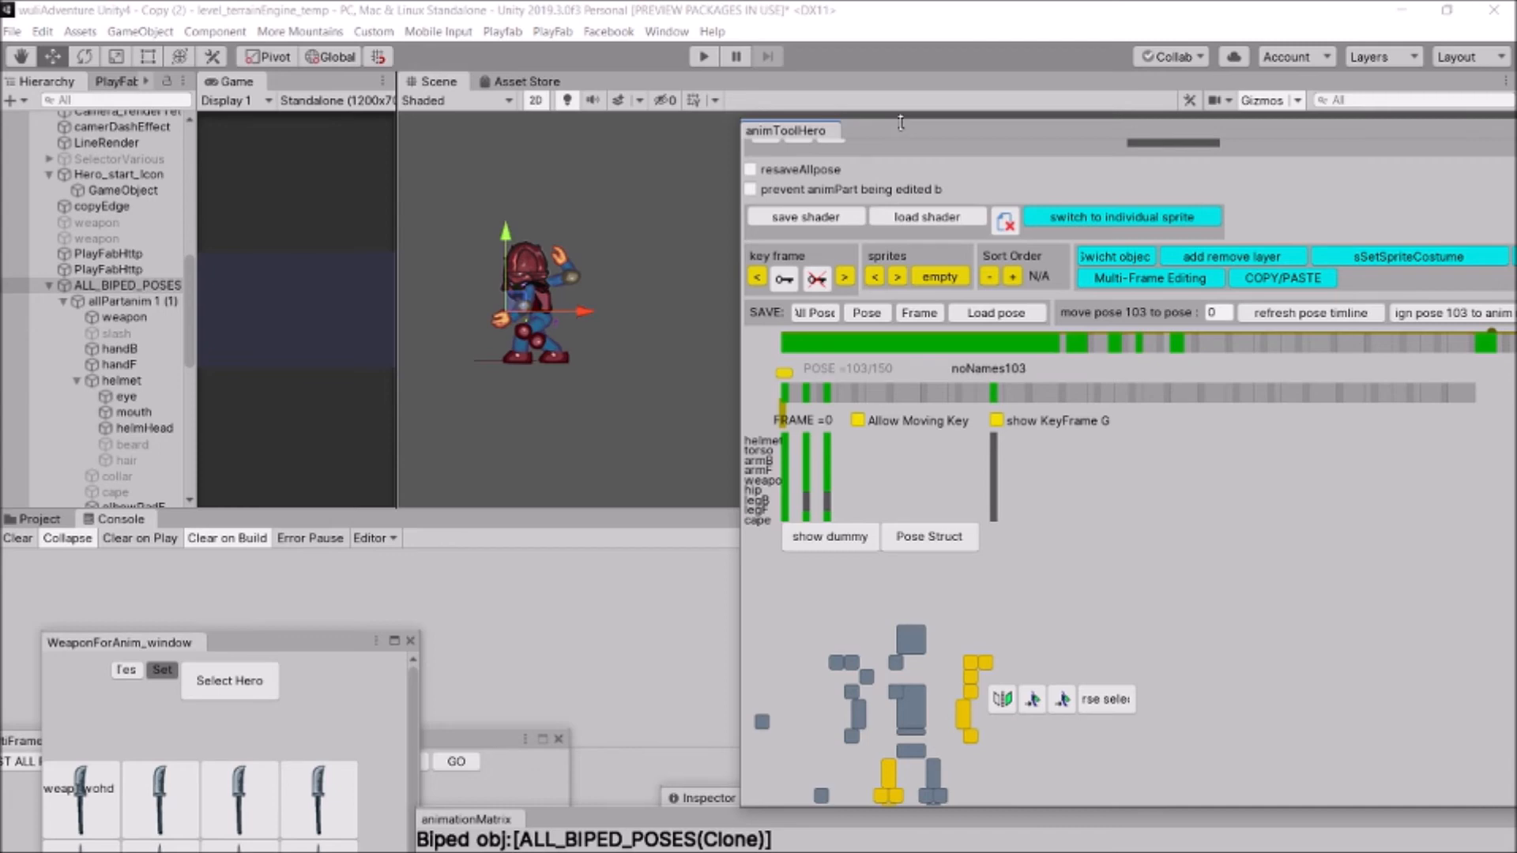
Bring the Inspector's Anim Biped settings into view and load the skeleton_naked.json appearance file onto the hero
drag(938, 122, 1091, 169)
drag(472, 748, 442, 705)
drag(803, 789, 908, 140)
scroll(948, 363, down, 10)
scroll(893, 300, up, 3)
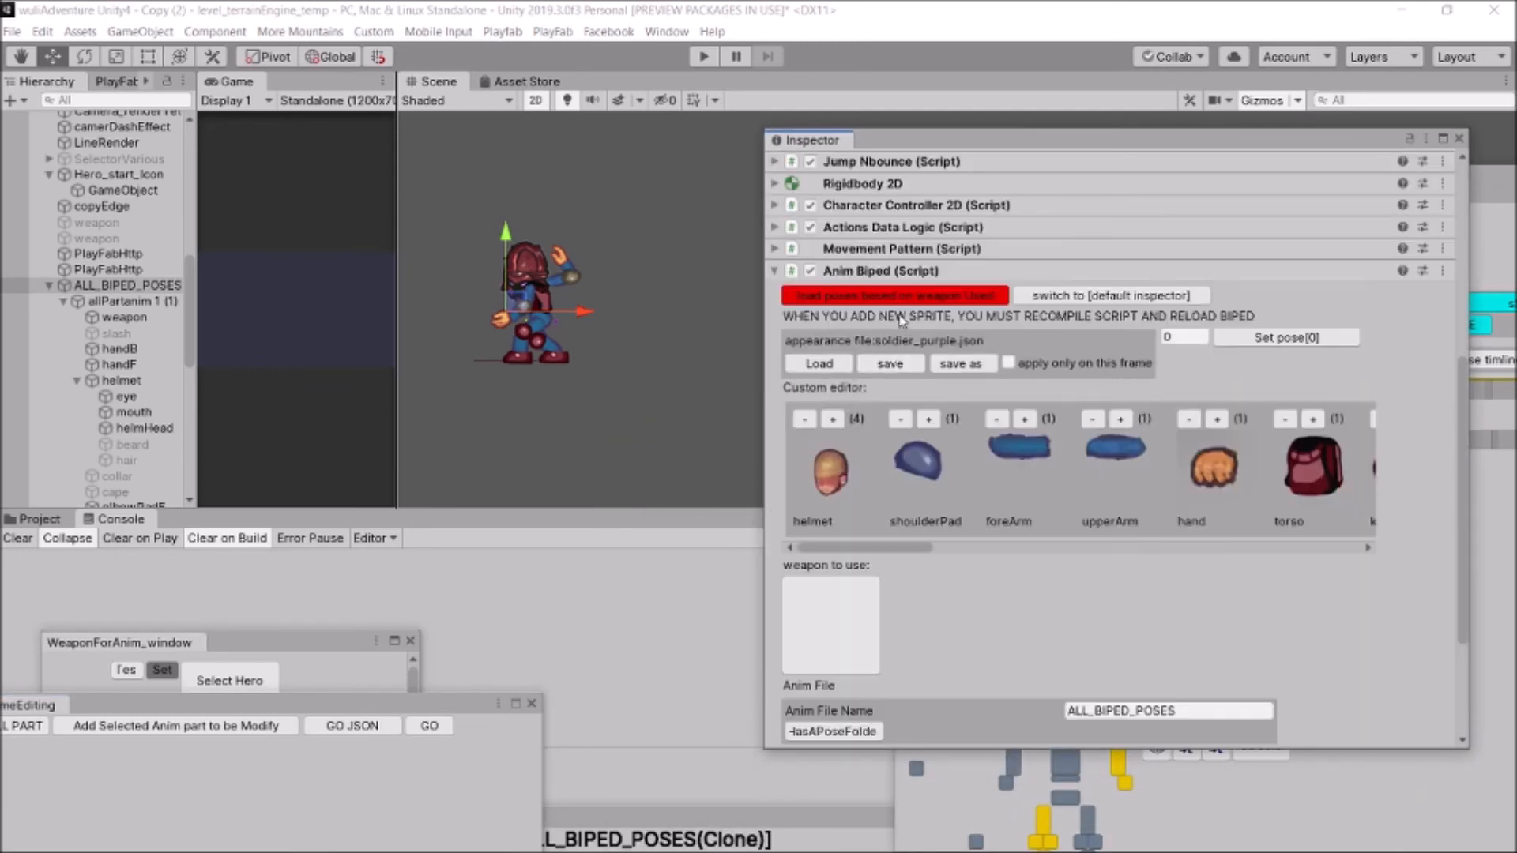
click(818, 367)
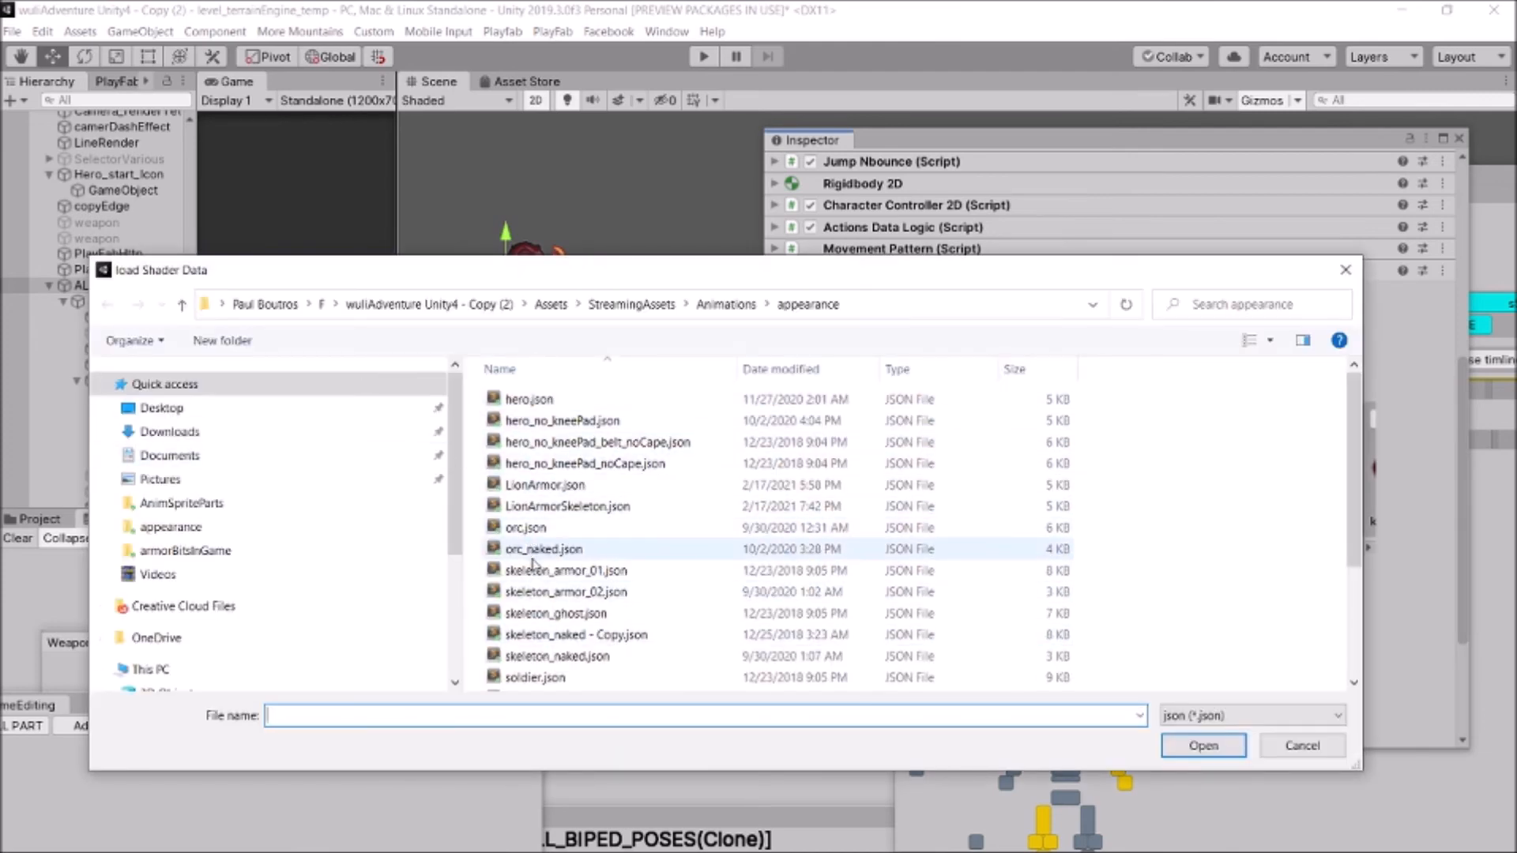
double_click(553, 656)
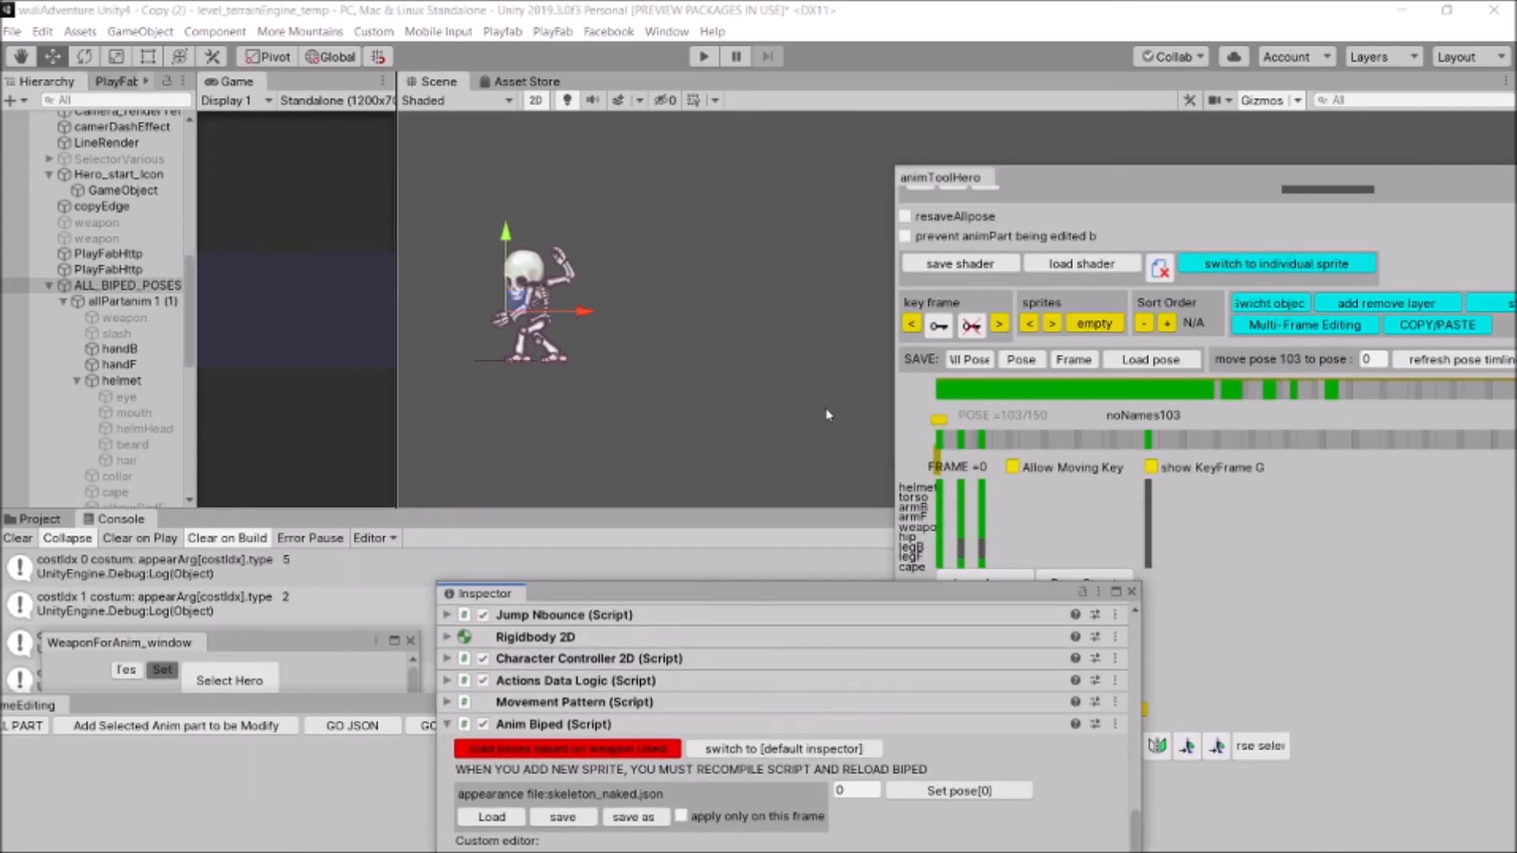
Rearrange the tool windows, bring animationMatrix beside the hero, and preview the walking row's not-attacking pose 123
drag(1235, 187, 1170, 297)
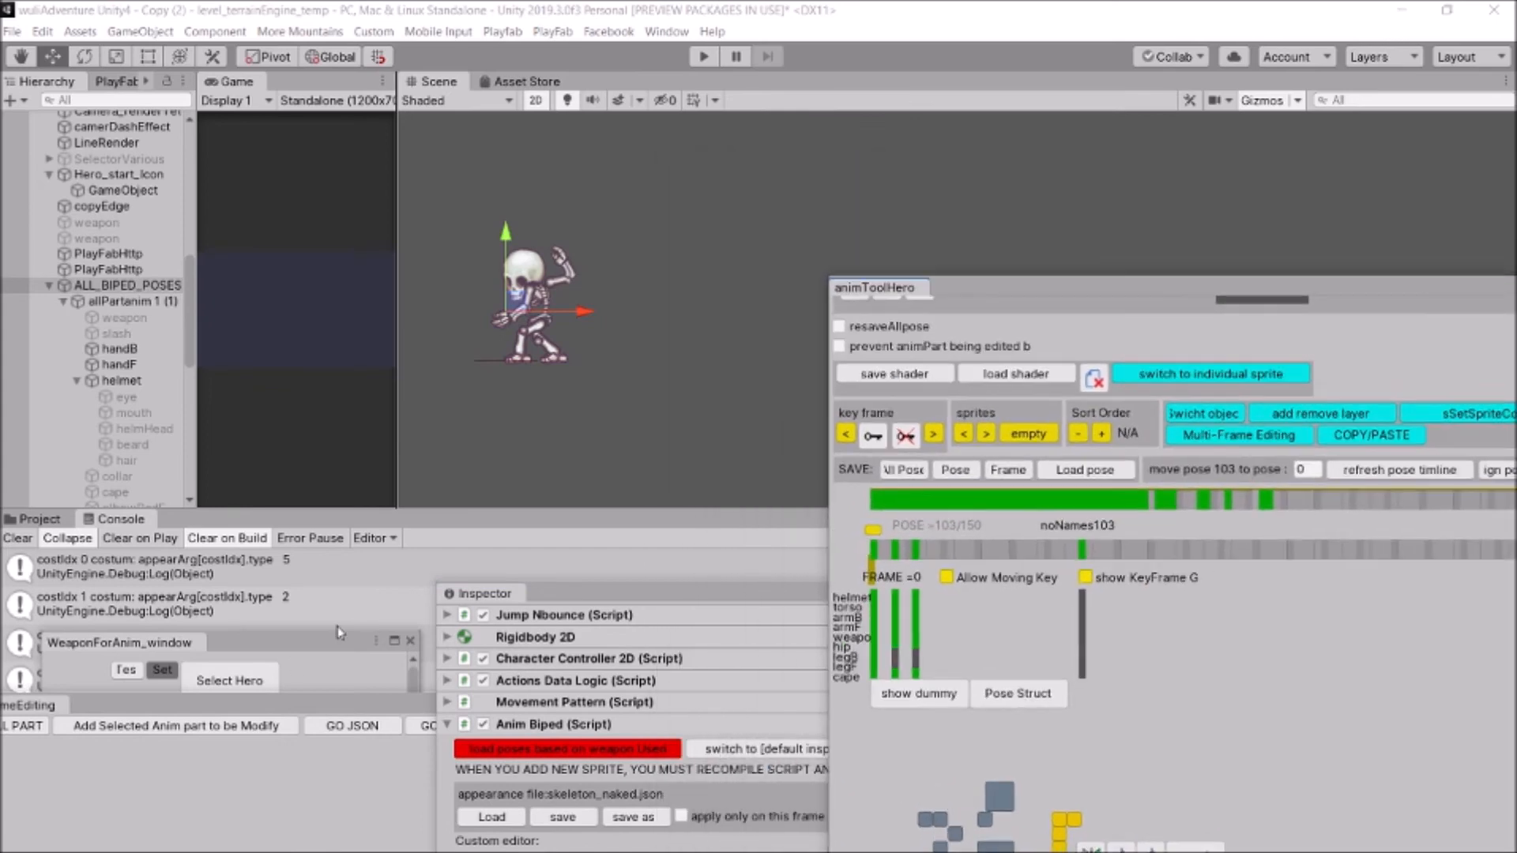
drag(292, 644, 187, 609)
drag(1011, 291, 1114, 771)
drag(561, 600, 1015, 693)
drag(671, 815, 1066, 124)
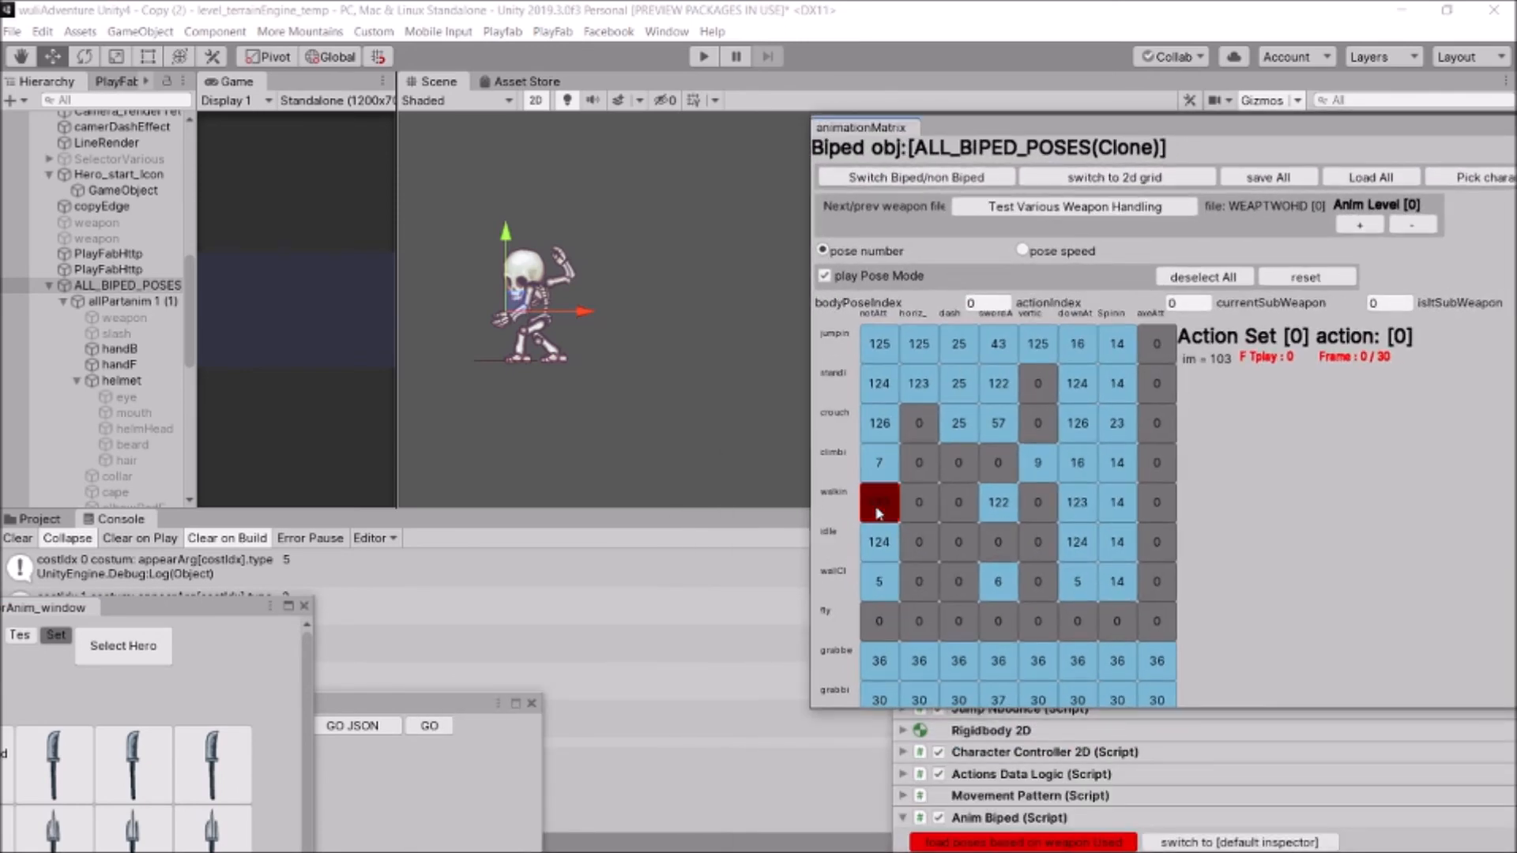
click(879, 512)
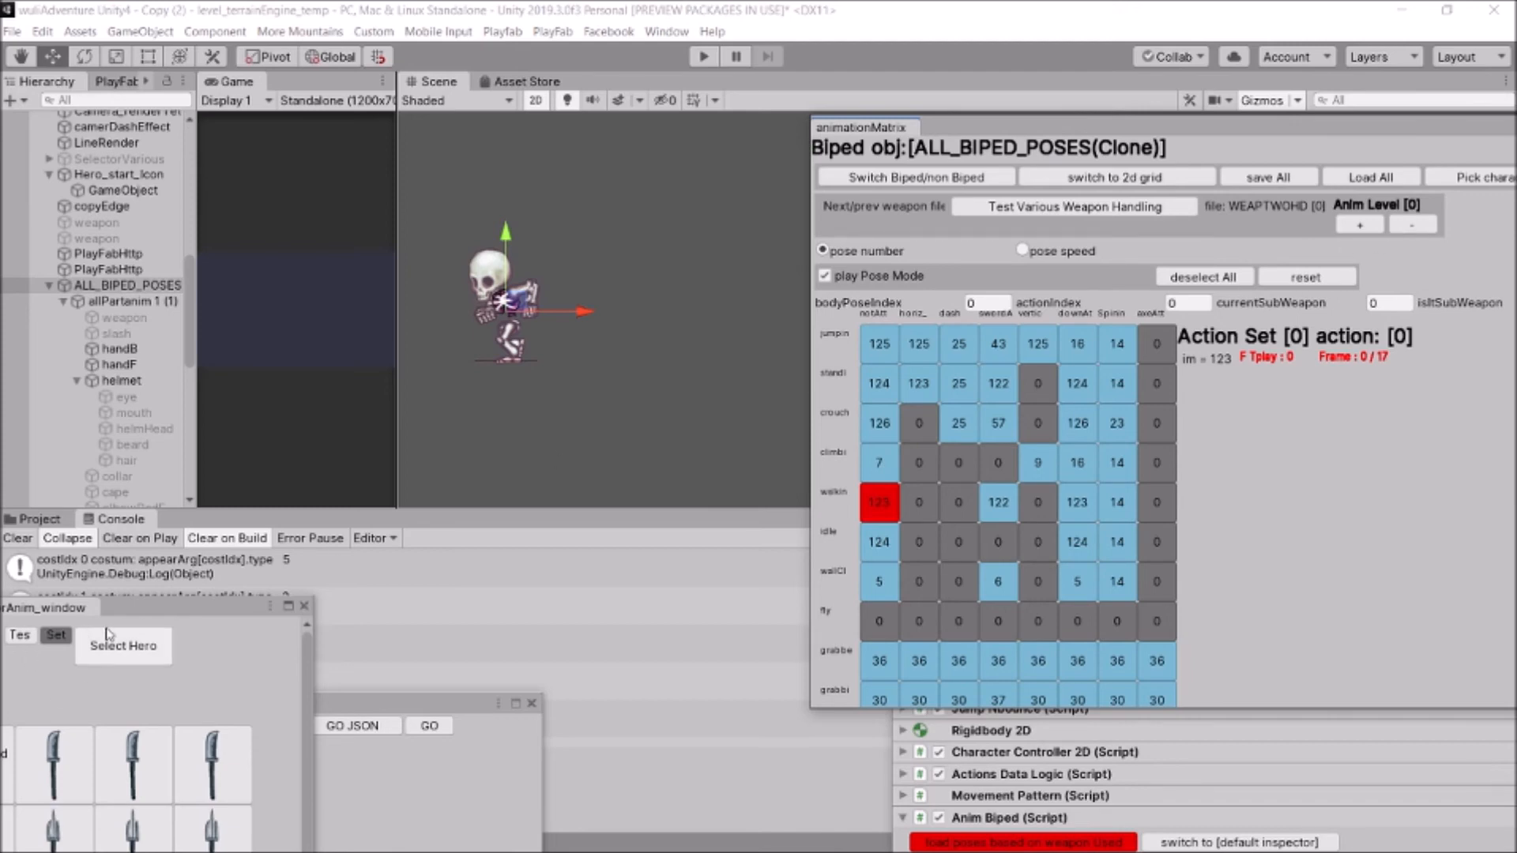
Bring WeaponForAnim_window beside the hero and equip the cyan swirl weapon to load the free-hand pose set
drag(166, 608, 1048, 128)
scroll(987, 486, down, 3)
scroll(868, 398, down, 2)
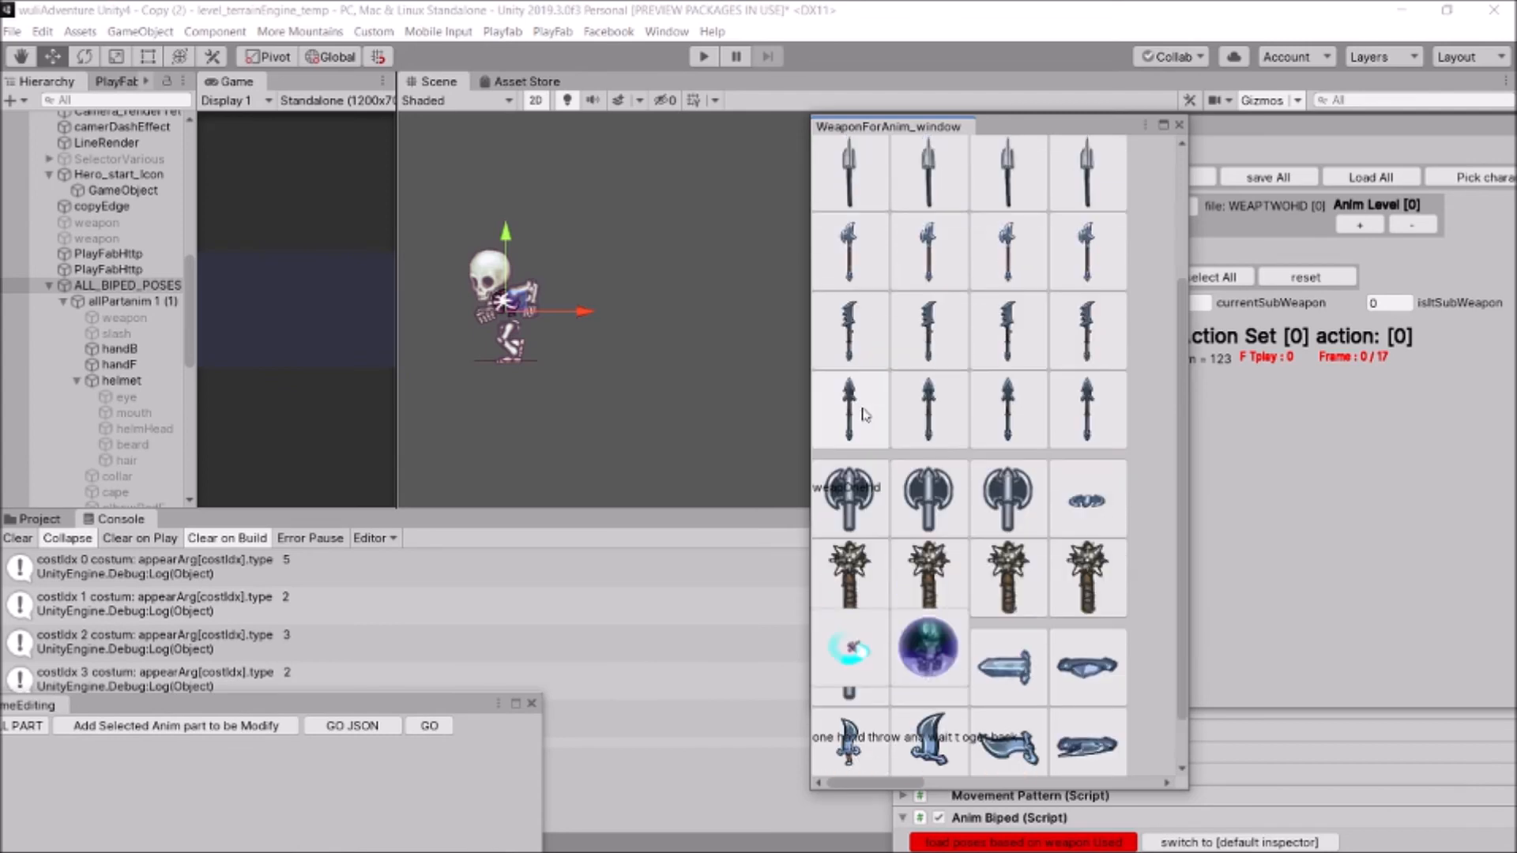
click(850, 640)
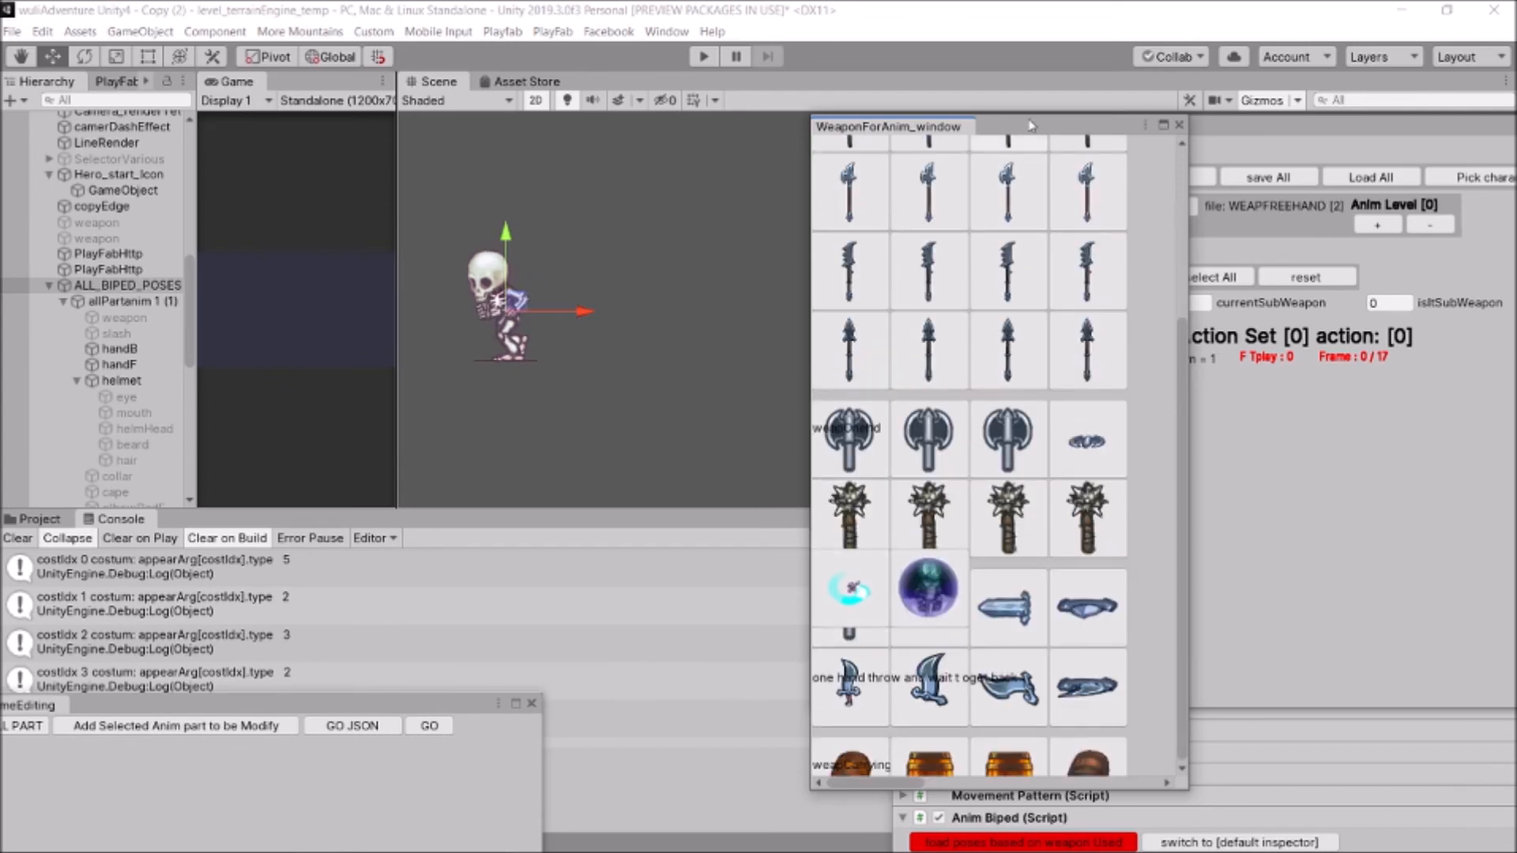
Move the weapon and animationMatrix windows clear, and show the component list of ALL_BIPED_POSES(Clone) in the Inspector
drag(1039, 136, 498, 596)
drag(1181, 134, 905, 566)
drag(1108, 583, 1135, 169)
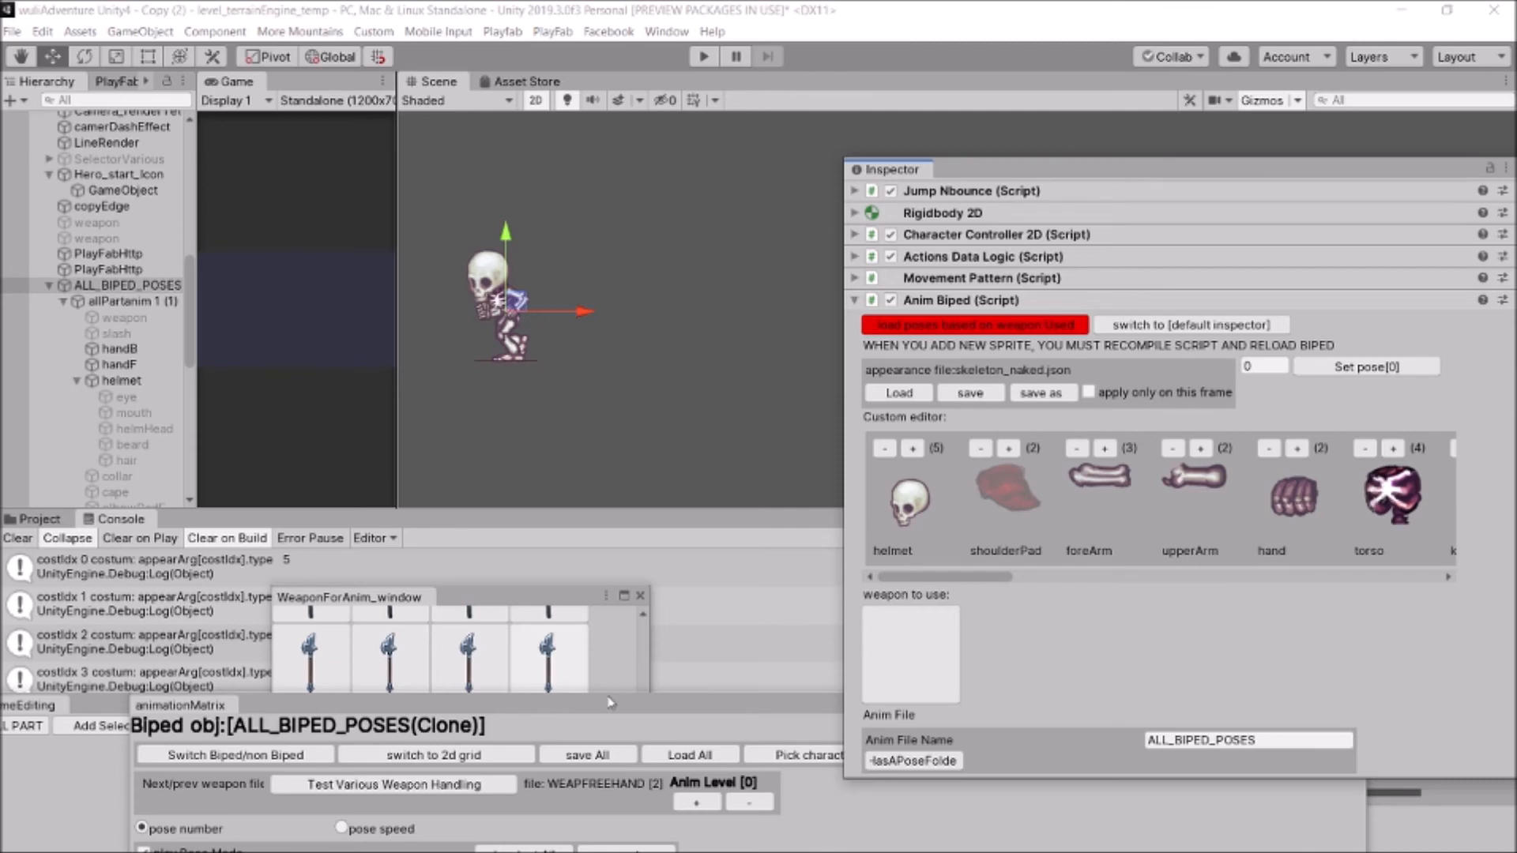
scroll(1024, 181, up, 10)
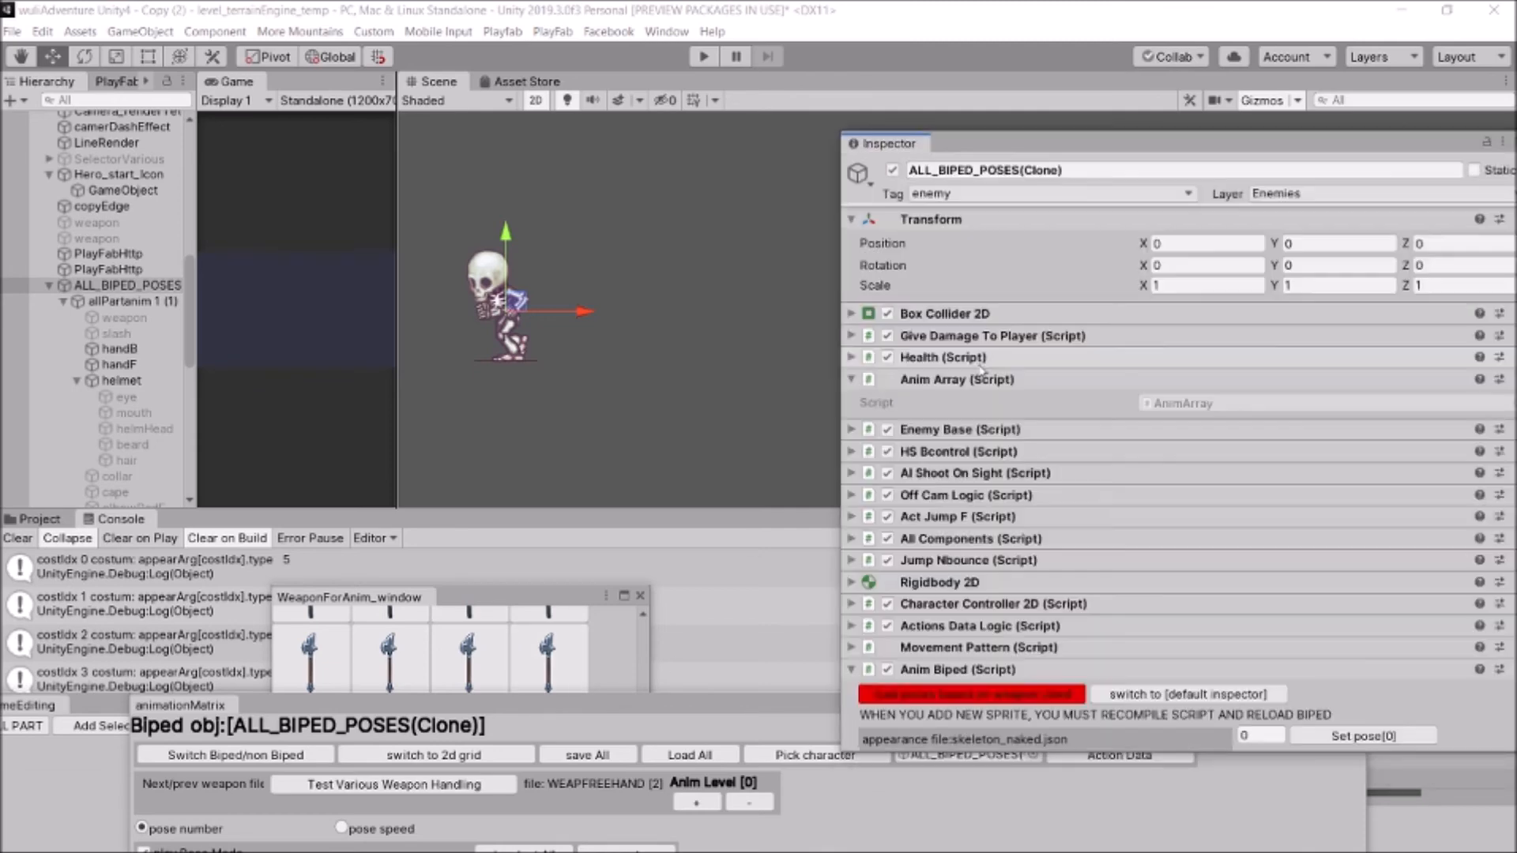
Clear the Inspector and animationMatrix windows out of the way and place the animToolHero window beside the hero
drag(1019, 153, 1060, 376)
drag(105, 713, 114, 757)
drag(1062, 365, 1173, 751)
drag(848, 656, 483, 629)
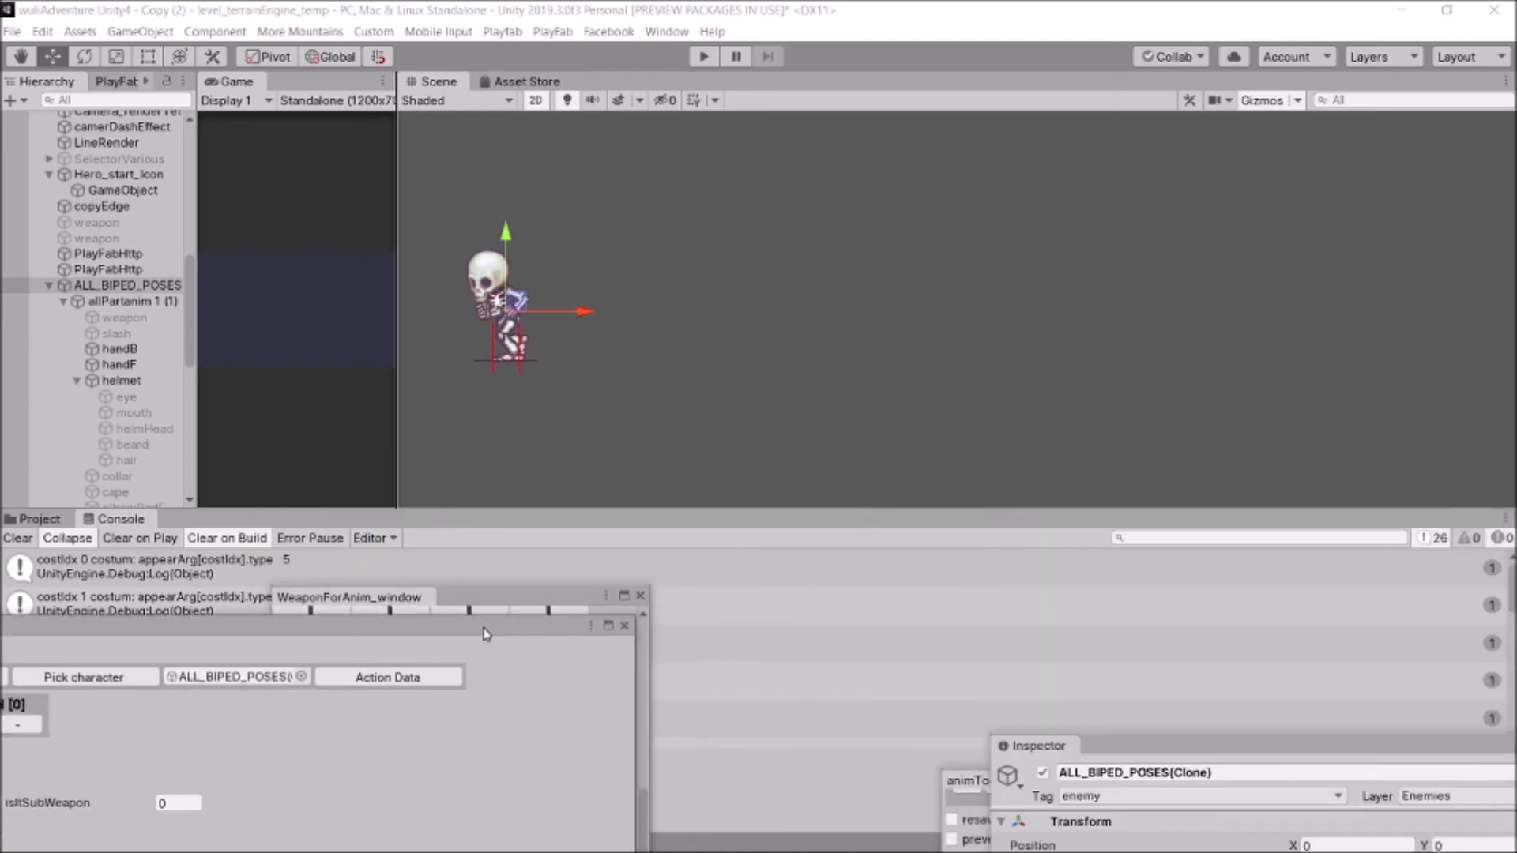
click(976, 766)
drag(1087, 787, 940, 176)
Step forward repeatedly through the key frames of pose 1, walk, in animToolHero to preview the run cycle
click(903, 316)
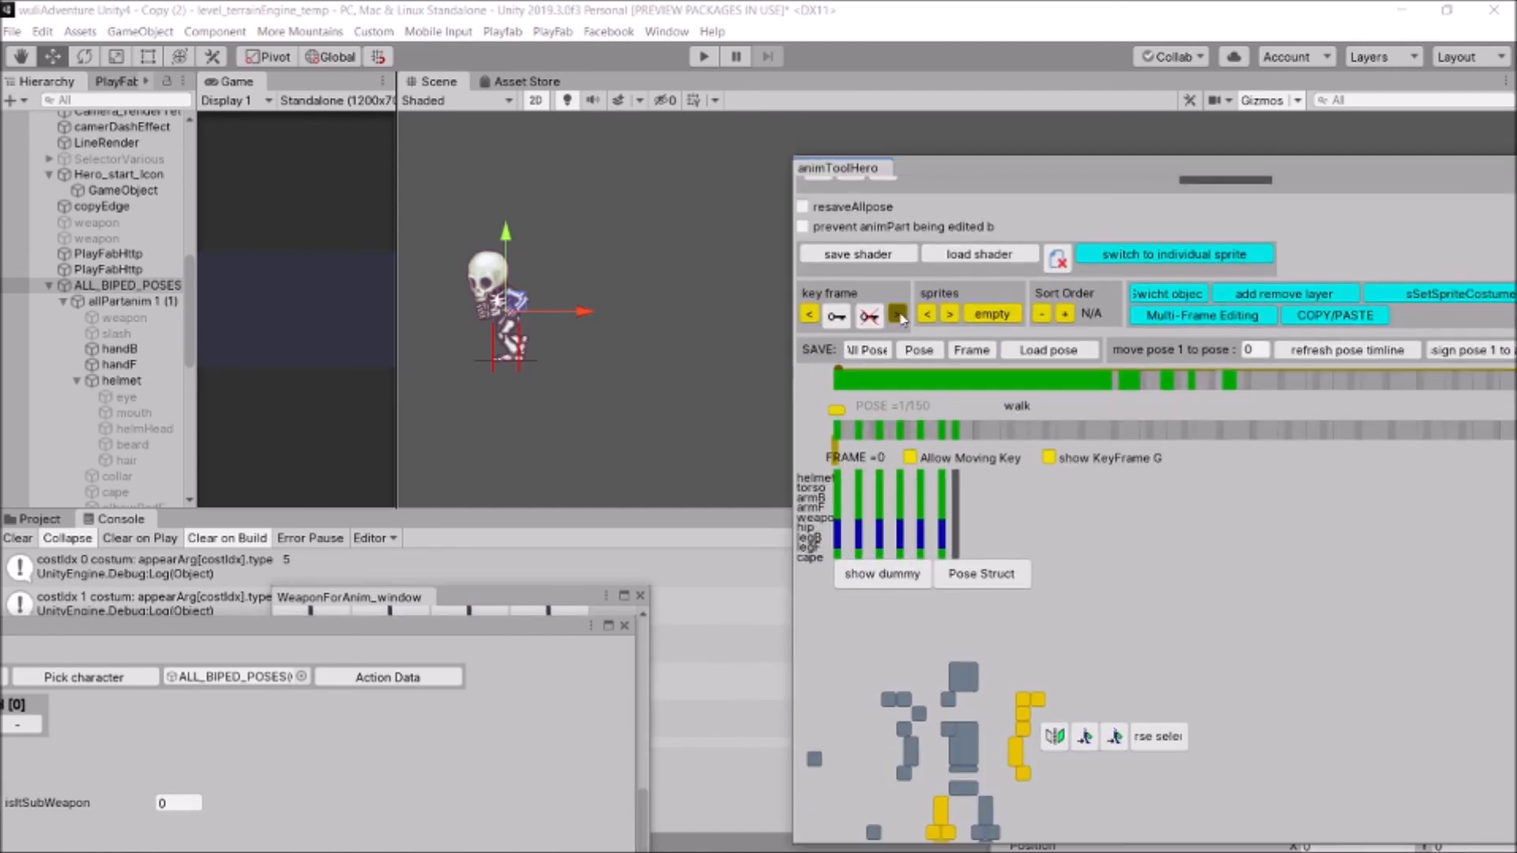
click(899, 315)
click(898, 315)
click(899, 315)
click(899, 315)
click(899, 314)
click(899, 315)
click(899, 315)
click(899, 315)
click(899, 314)
click(898, 314)
click(898, 314)
click(898, 315)
click(899, 315)
click(899, 314)
Enlarge the hero, bring animationMatrix back beside it, and preview the walking row's sword-attack pose 52 and not-attacking pose 1
scroll(560, 335, up, 6)
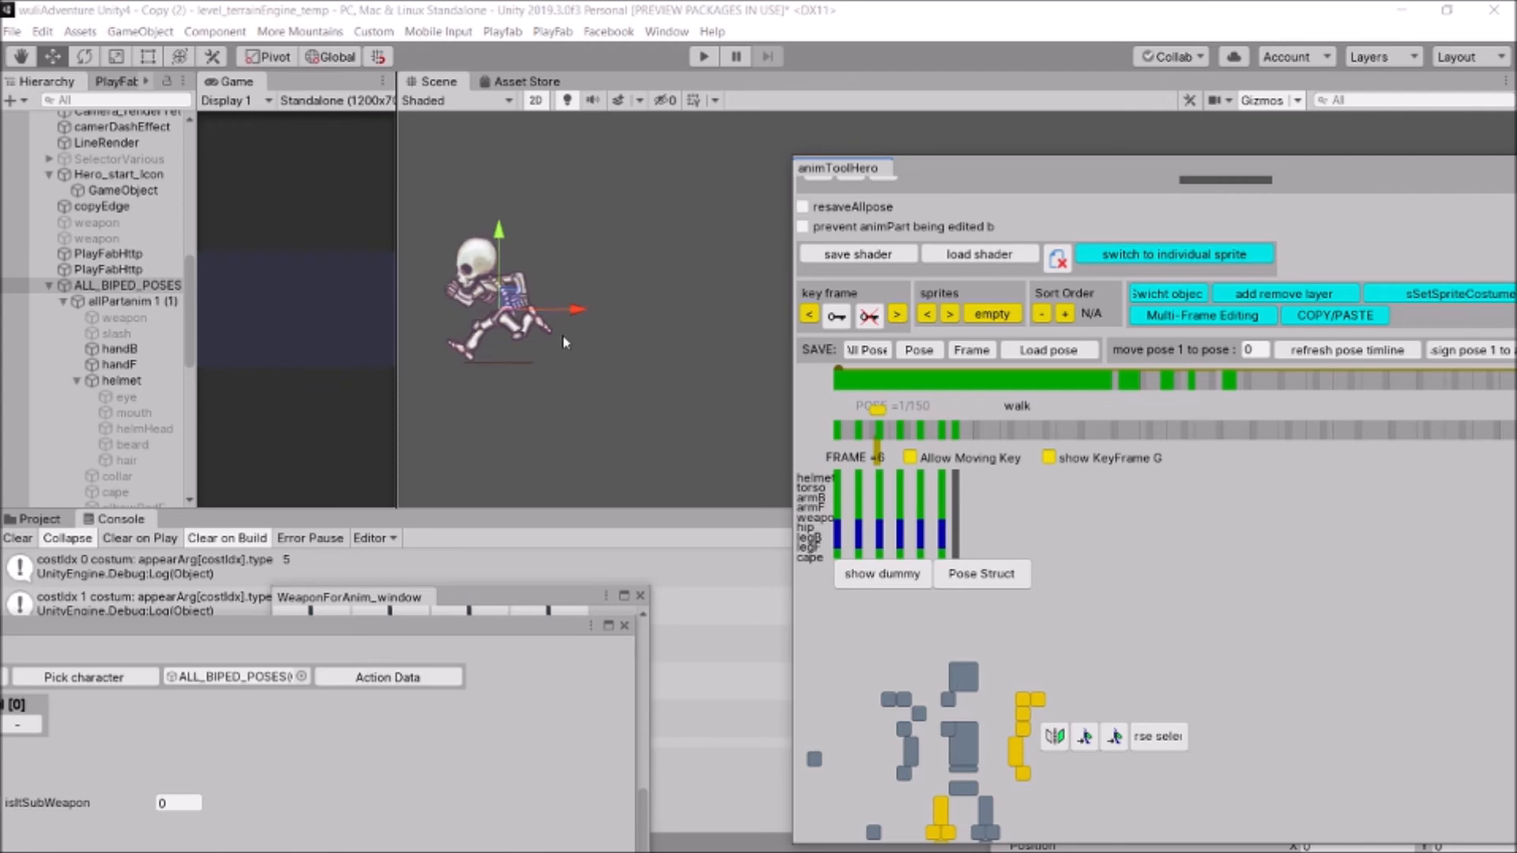
middle_drag(491, 311, 660, 290)
scroll(661, 290, up, 10)
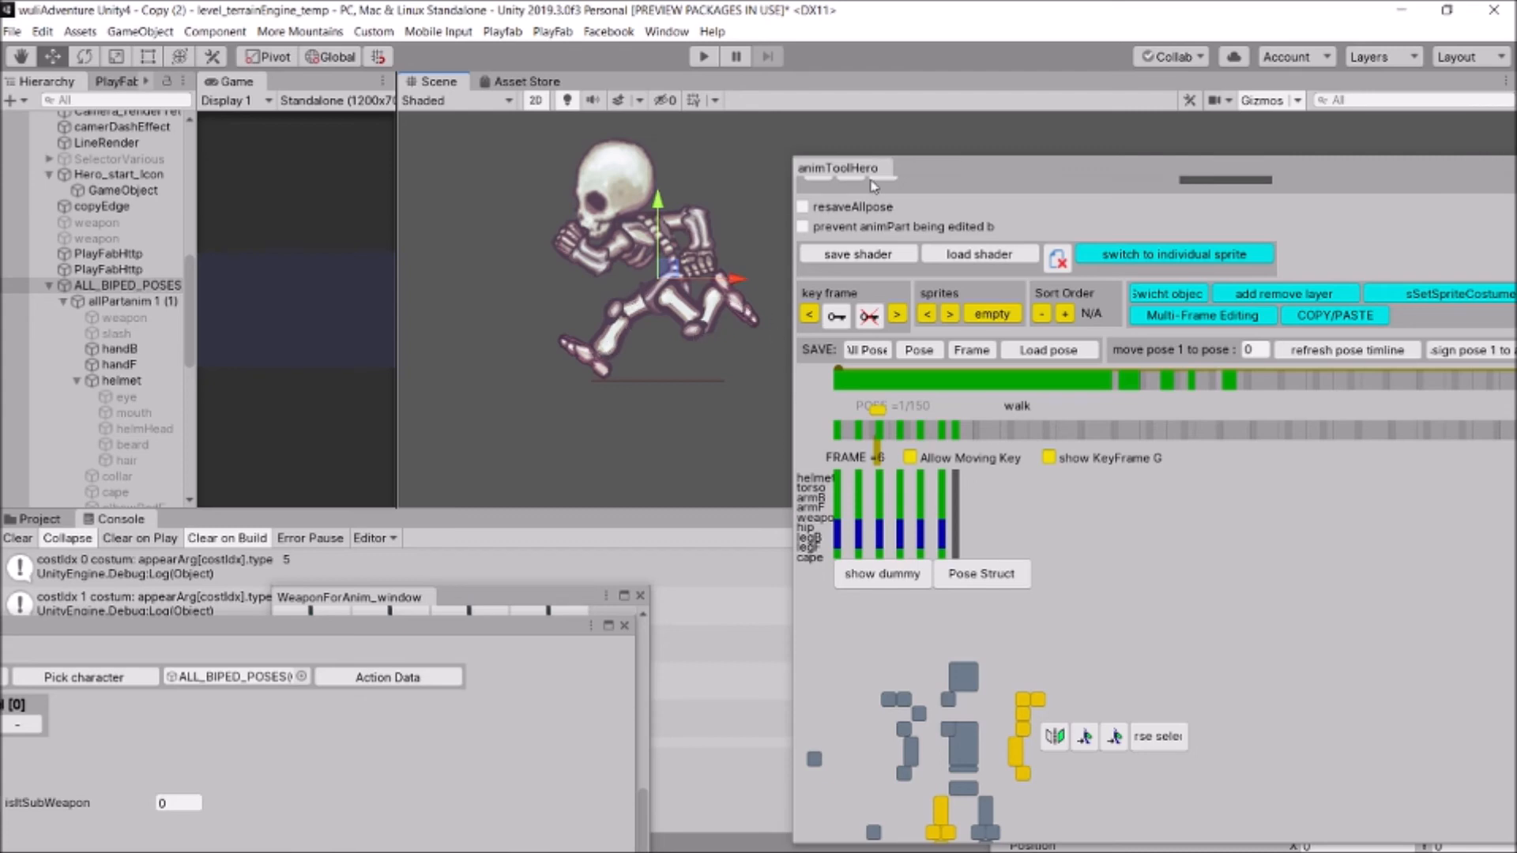
scroll(698, 270, down, 4)
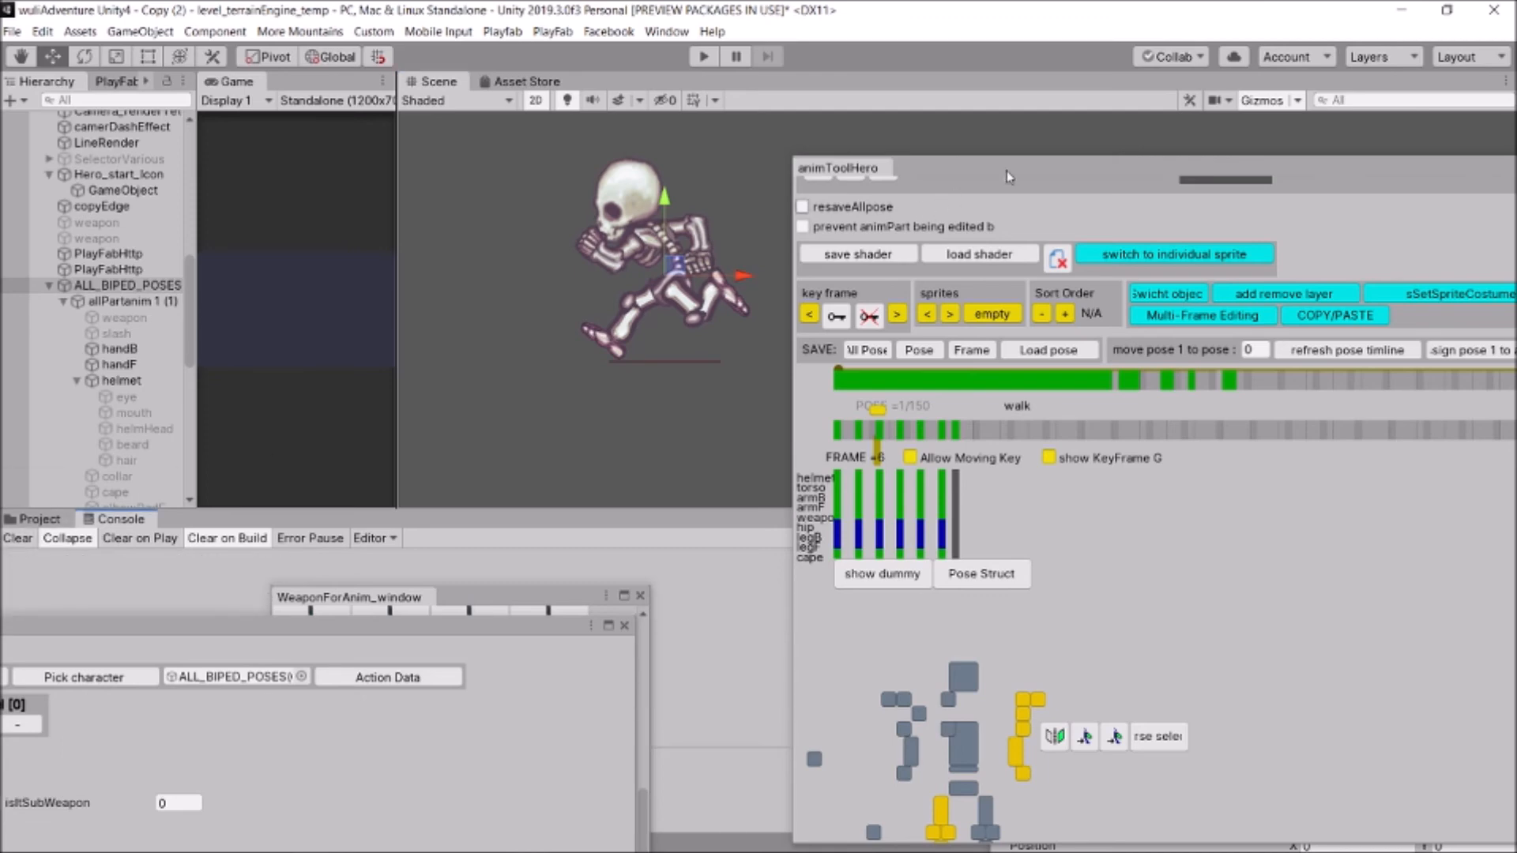
drag(1006, 170, 1069, 171)
middle_drag(735, 302, 677, 312)
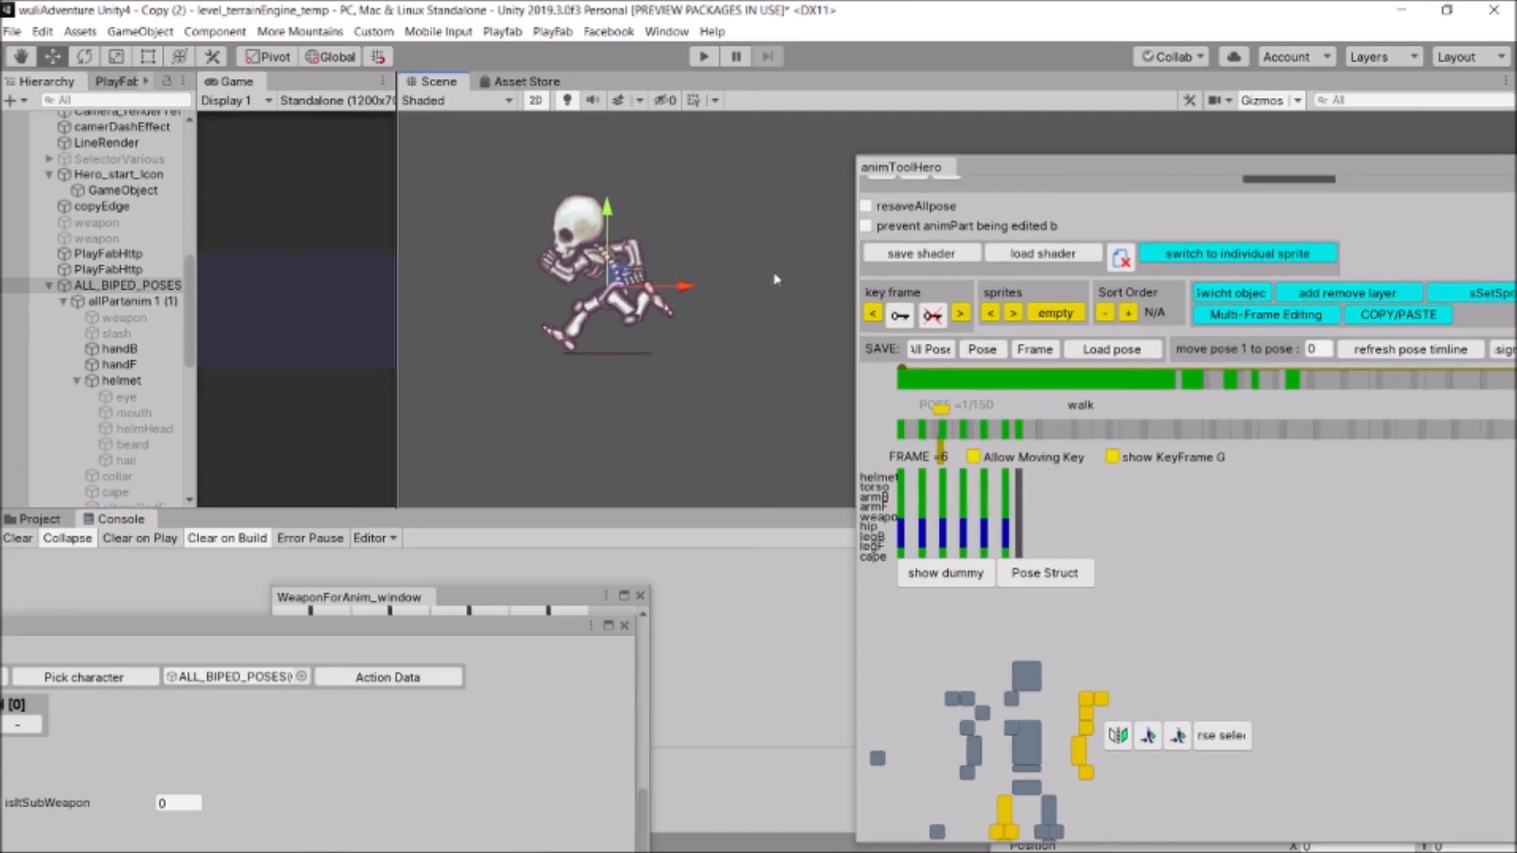
drag(1090, 174, 1020, 610)
drag(504, 599, 273, 747)
drag(178, 625, 1193, 264)
drag(629, 271, 1002, 128)
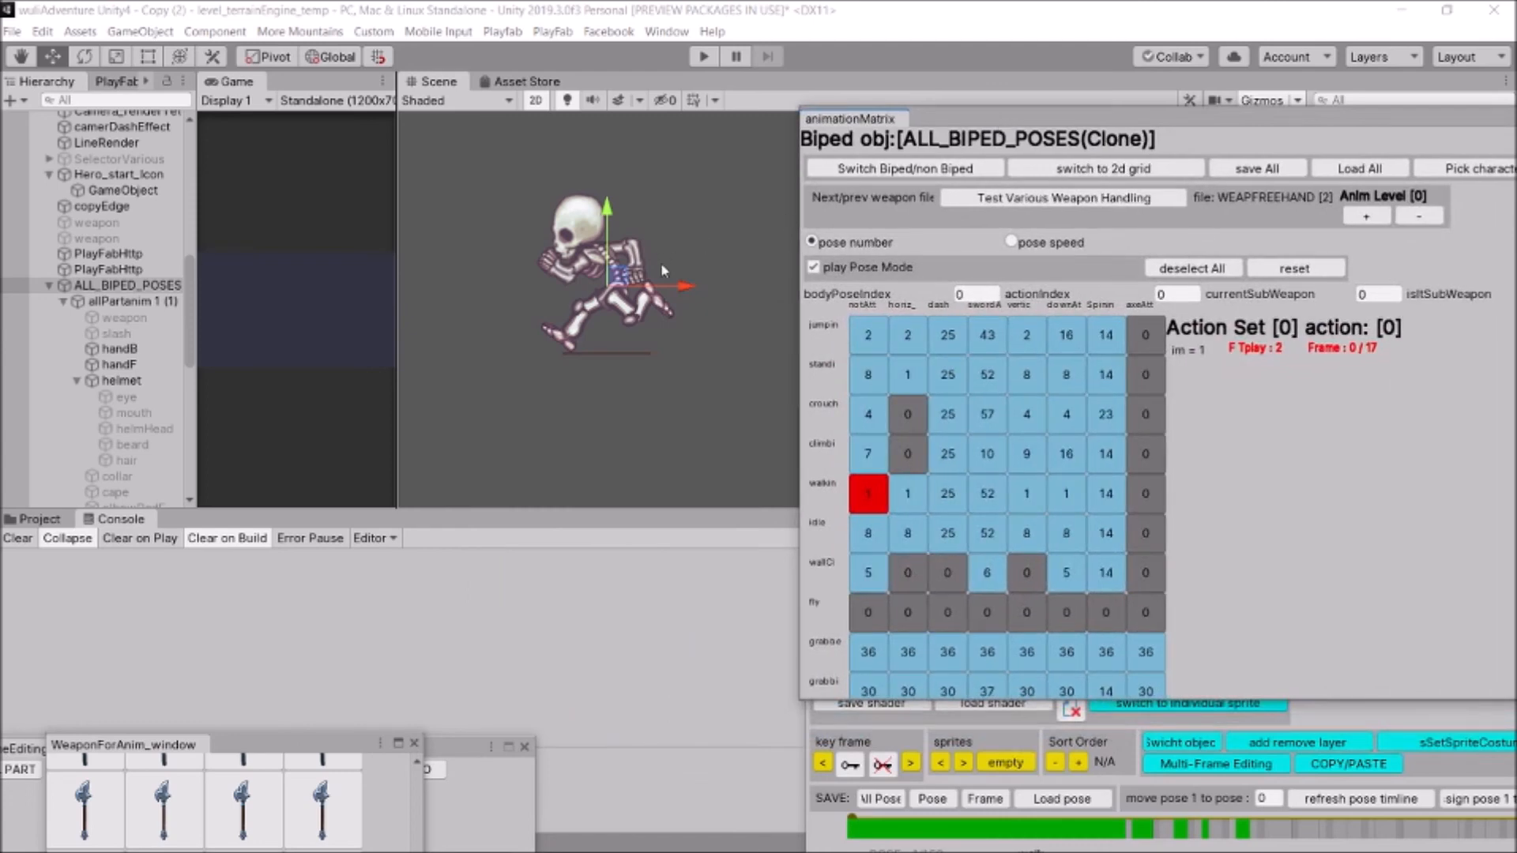
click(987, 498)
click(870, 500)
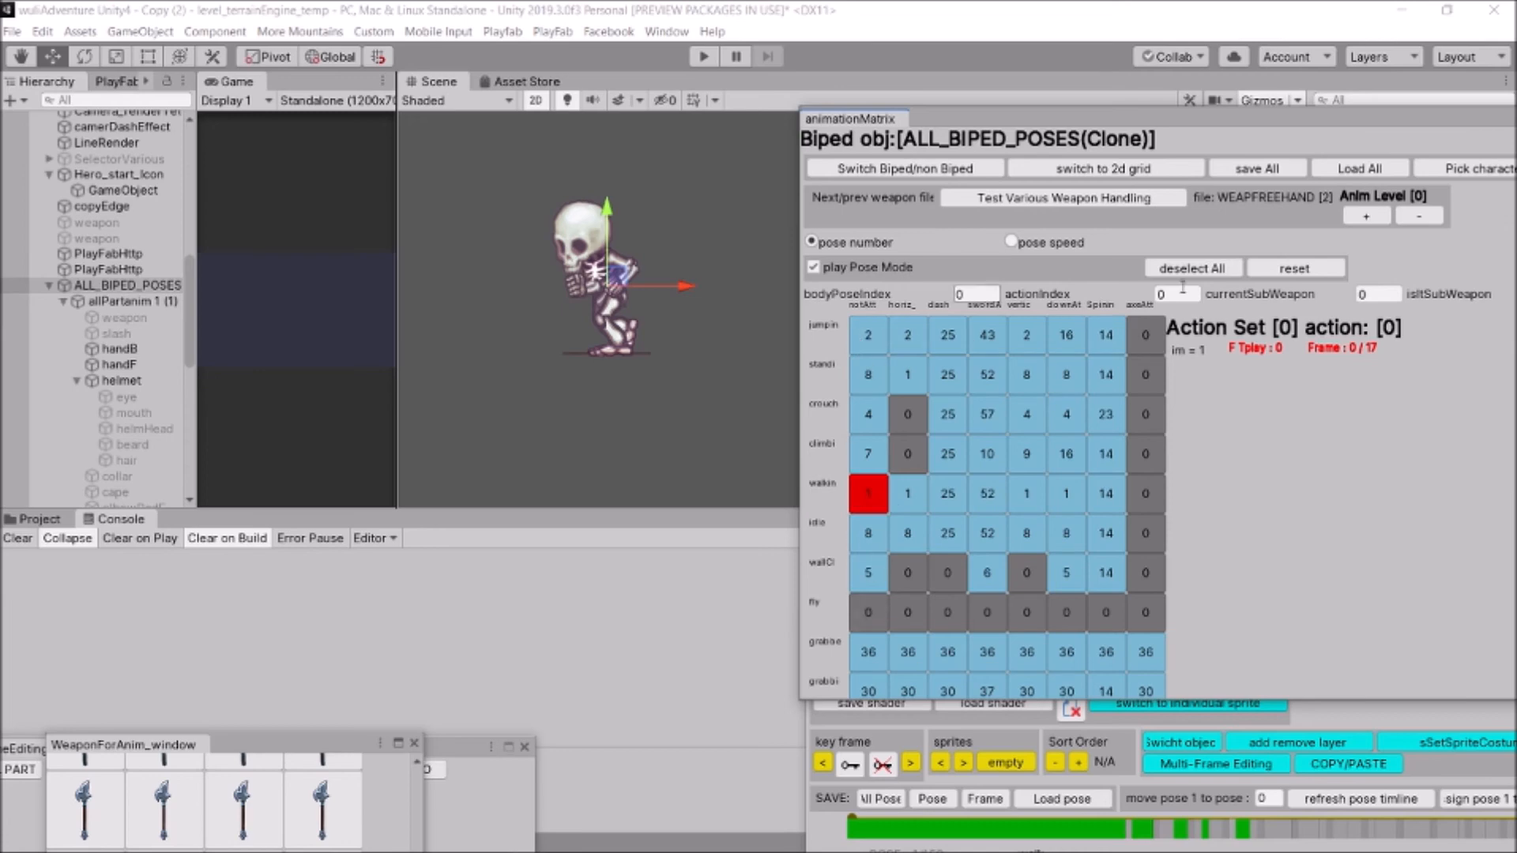
Raise the Anim Level to 1 to compare its pose table, and return it to 0
scroll(654, 252, up, 1)
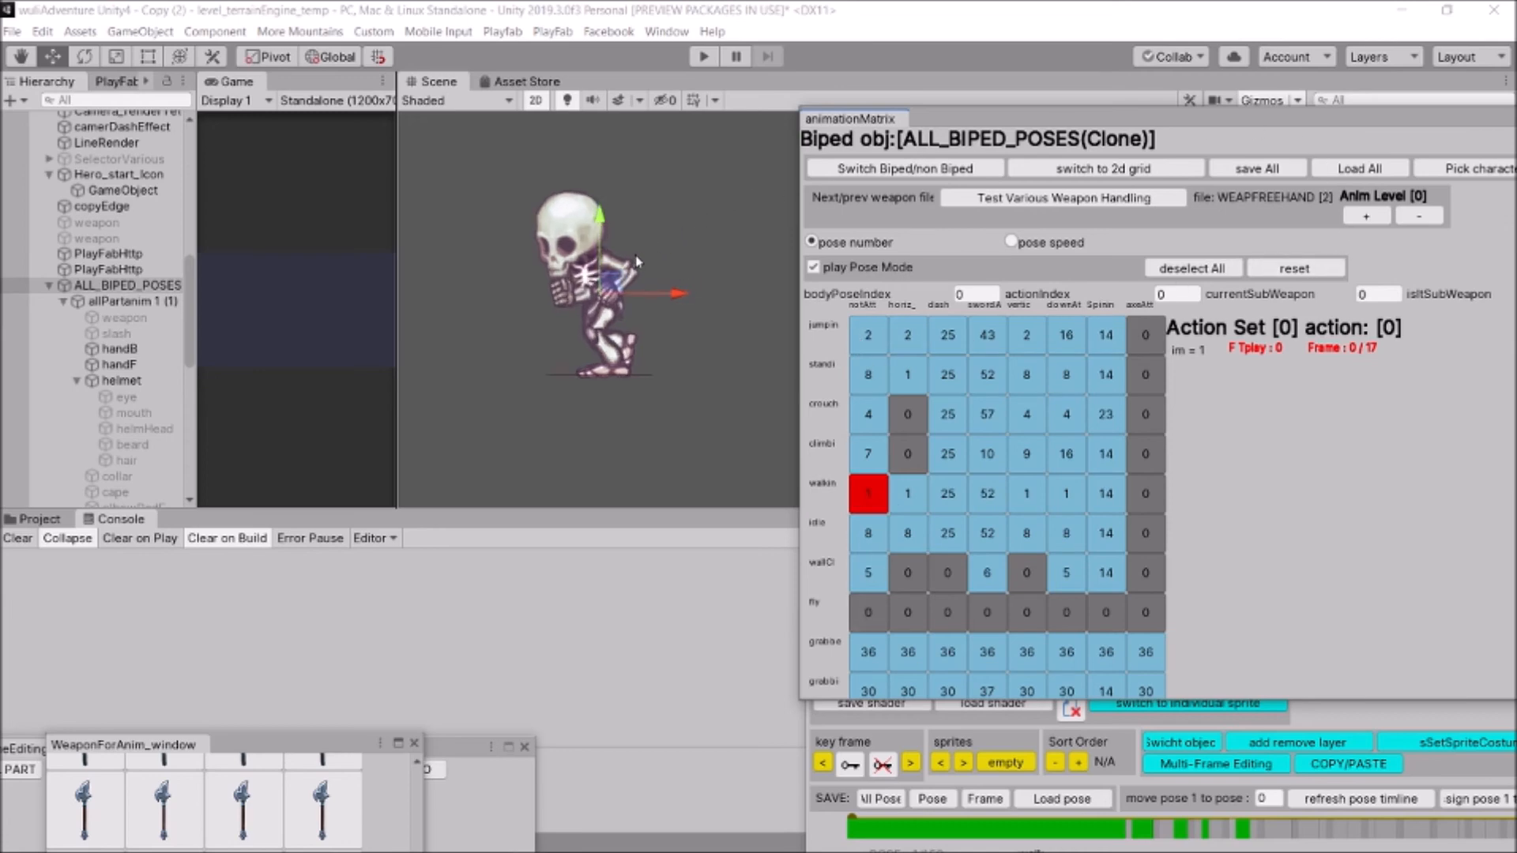
drag(1325, 120, 1319, 147)
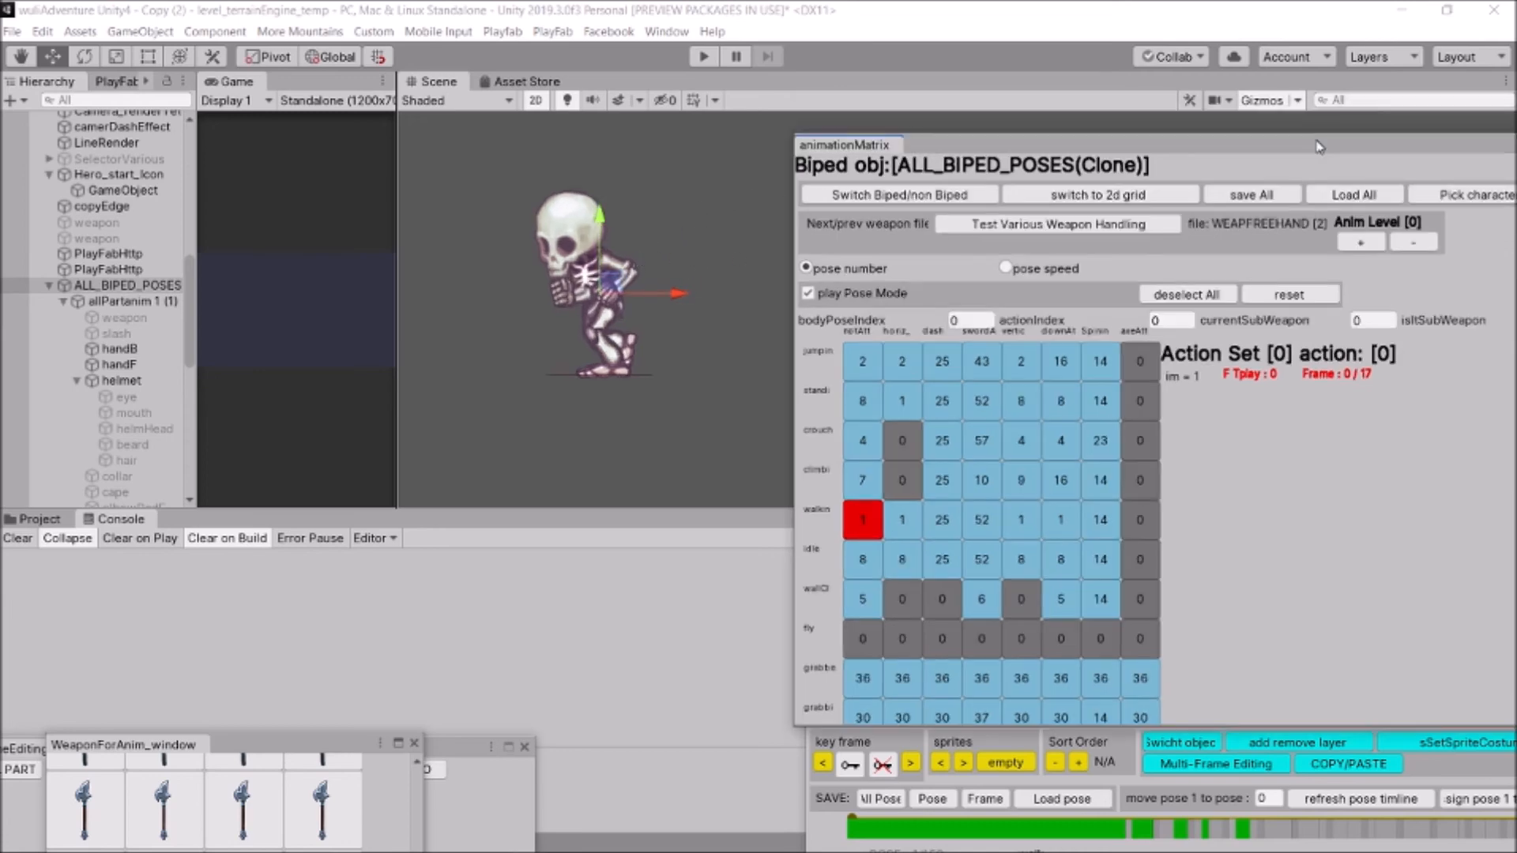
click(1358, 243)
click(1357, 247)
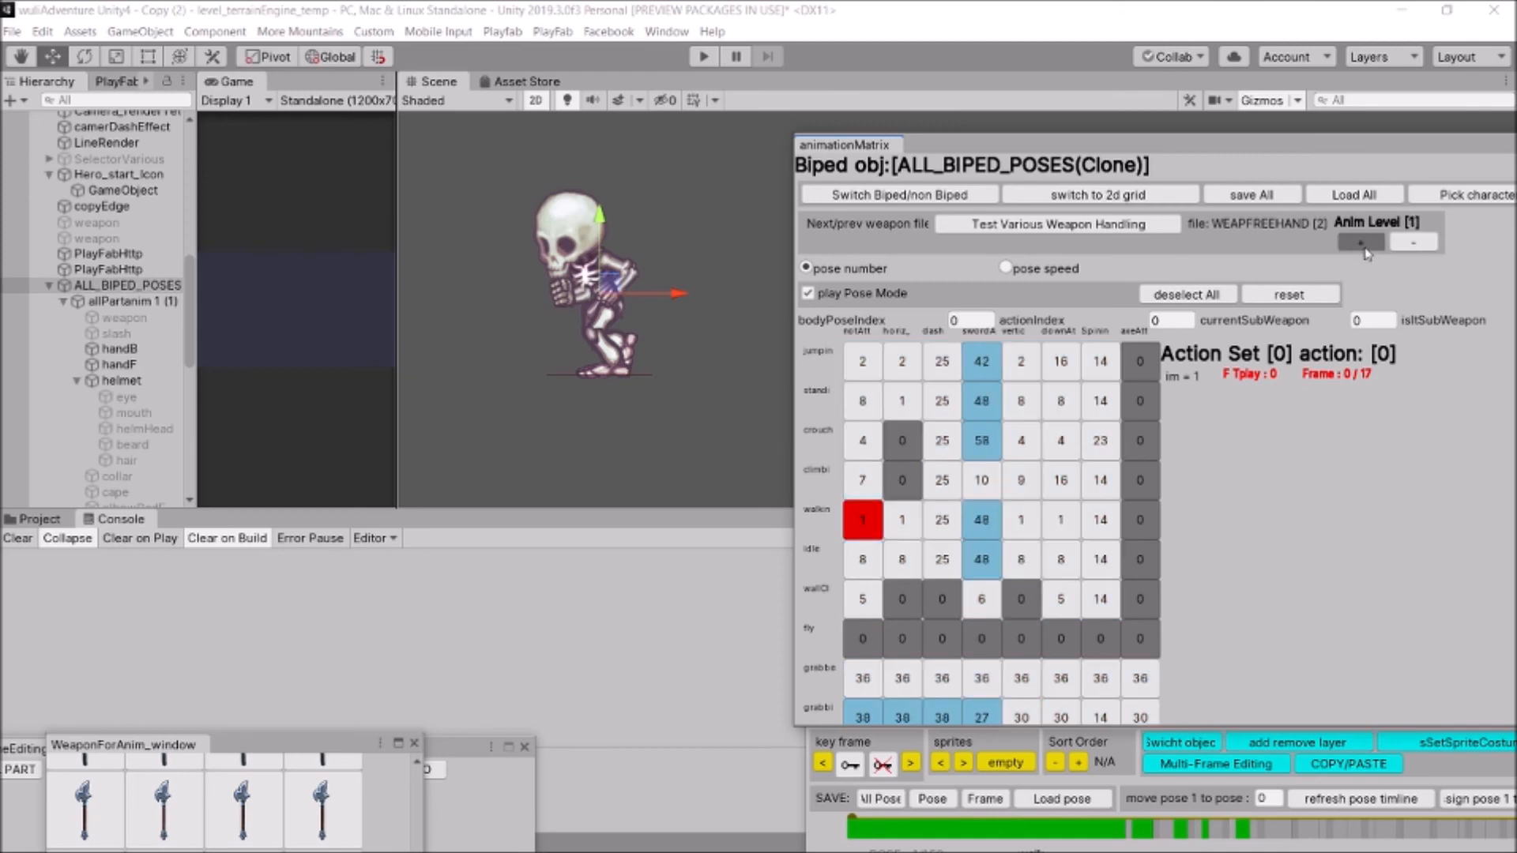
click(1415, 244)
click(1415, 244)
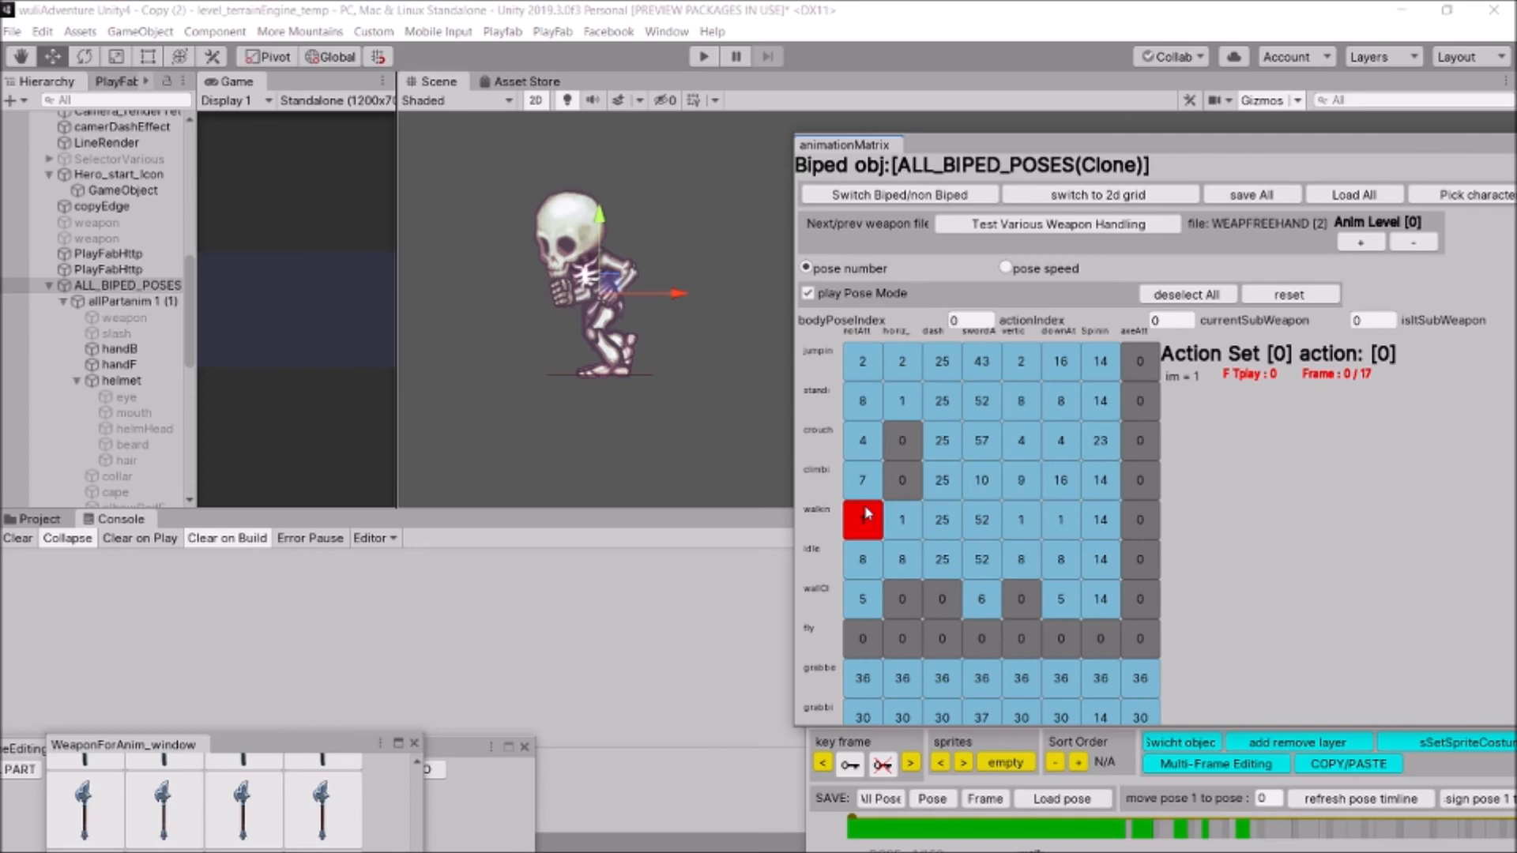
Select the standing row's horizontal pose, move animationMatrix lower, and switch the Anim Level up and back down
click(878, 401)
click(903, 404)
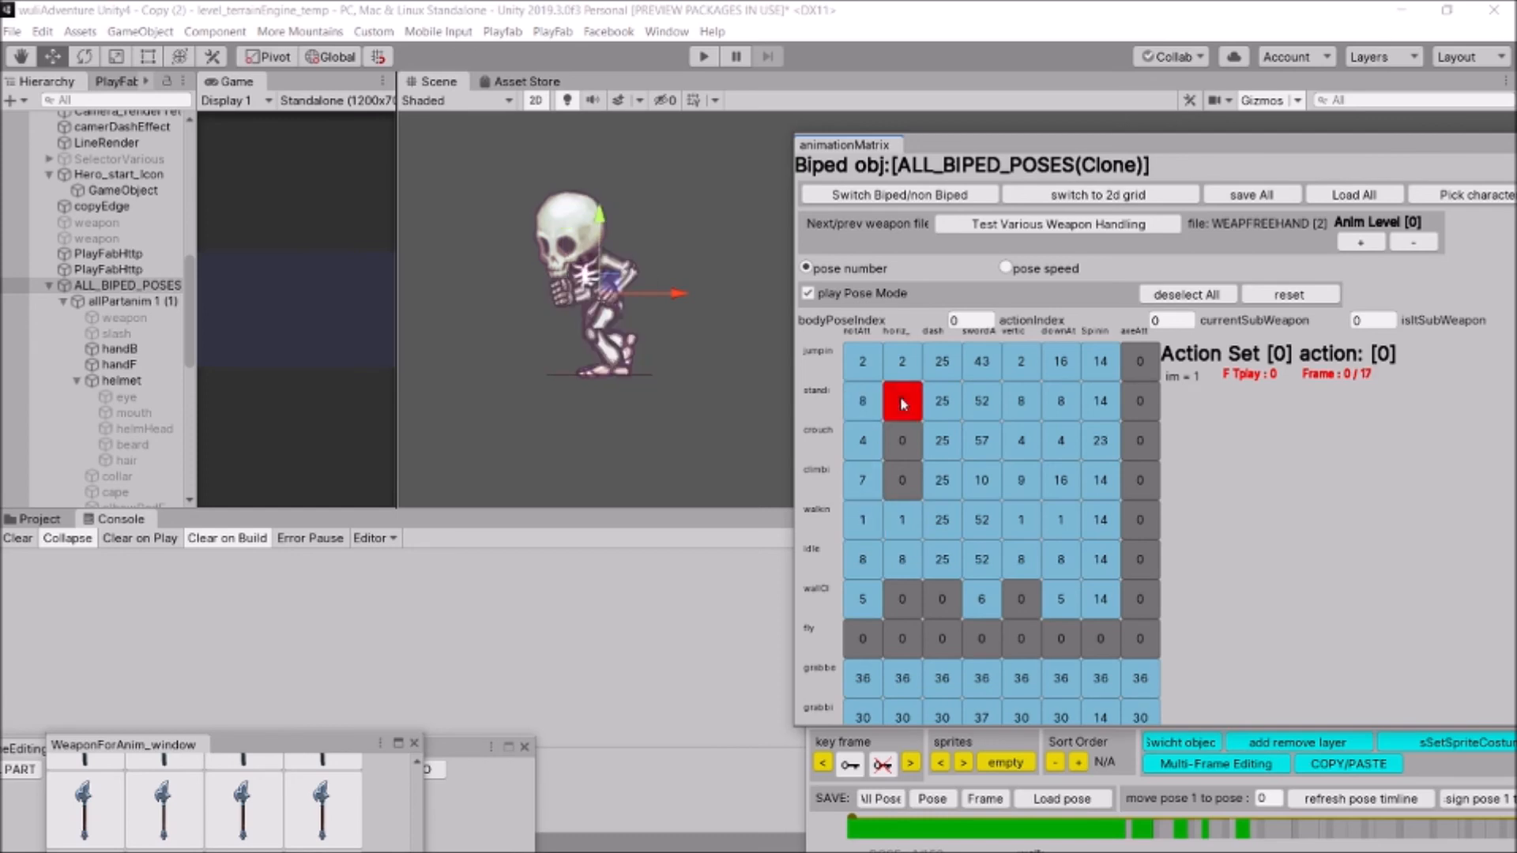
drag(1043, 138, 1000, 244)
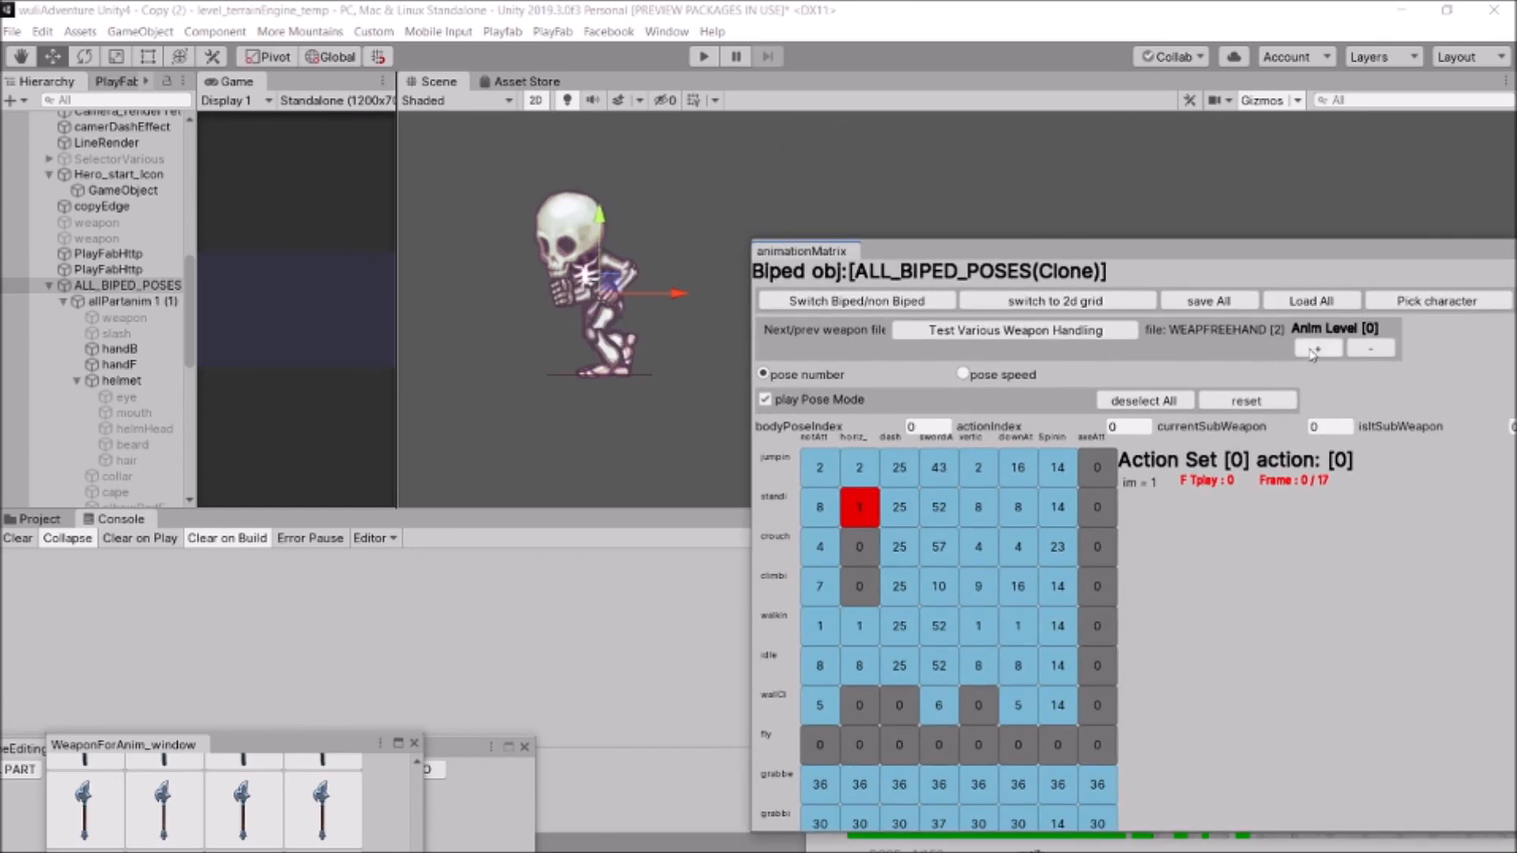
click(1325, 353)
click(1356, 353)
Select the walking row's not-attacking pose and raise the Anim Level to 3
click(822, 629)
click(1318, 351)
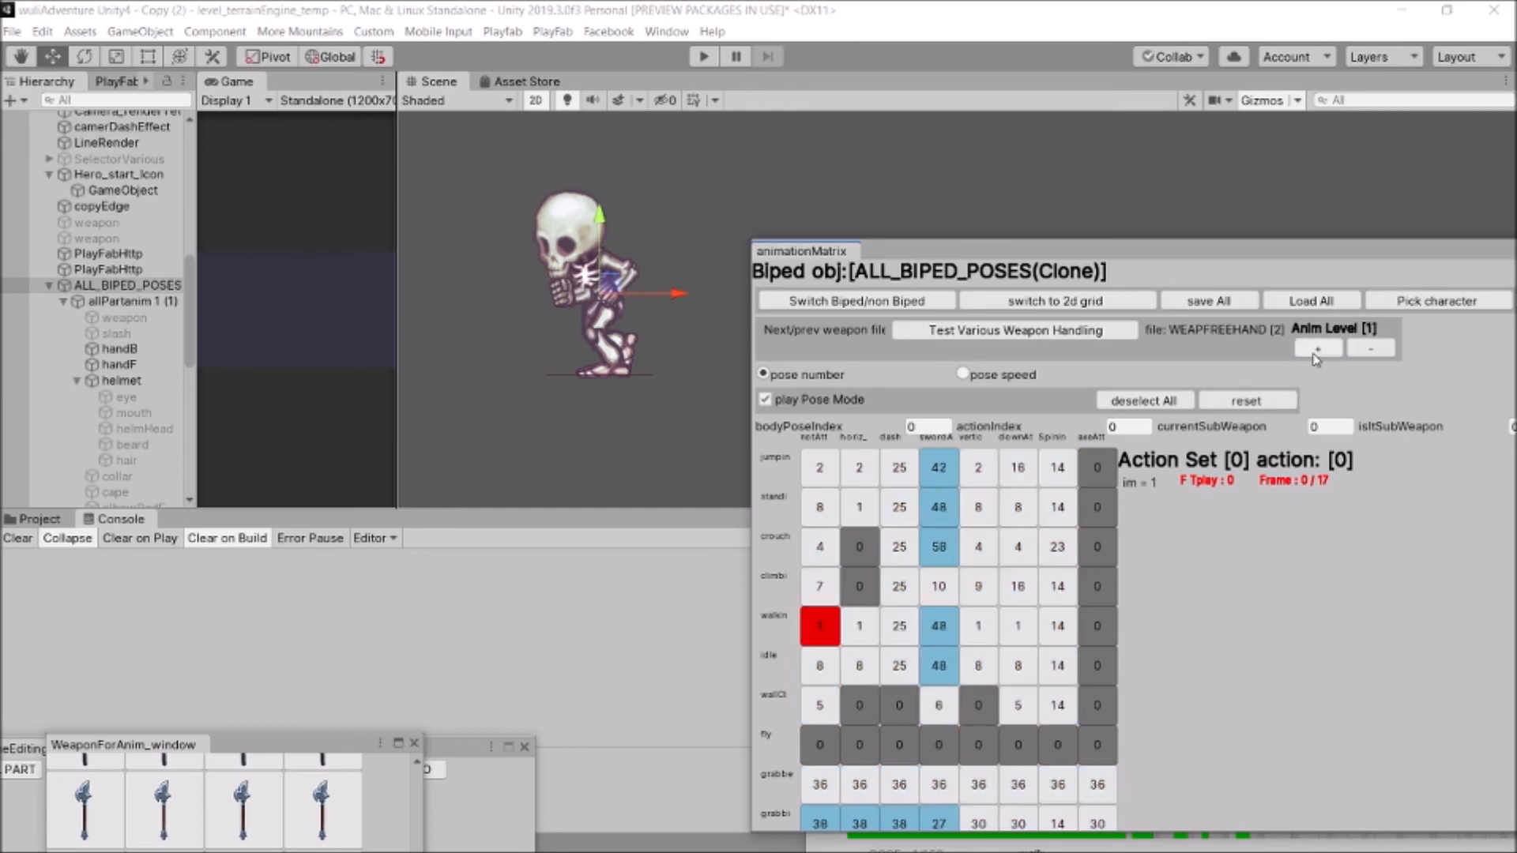
click(1318, 350)
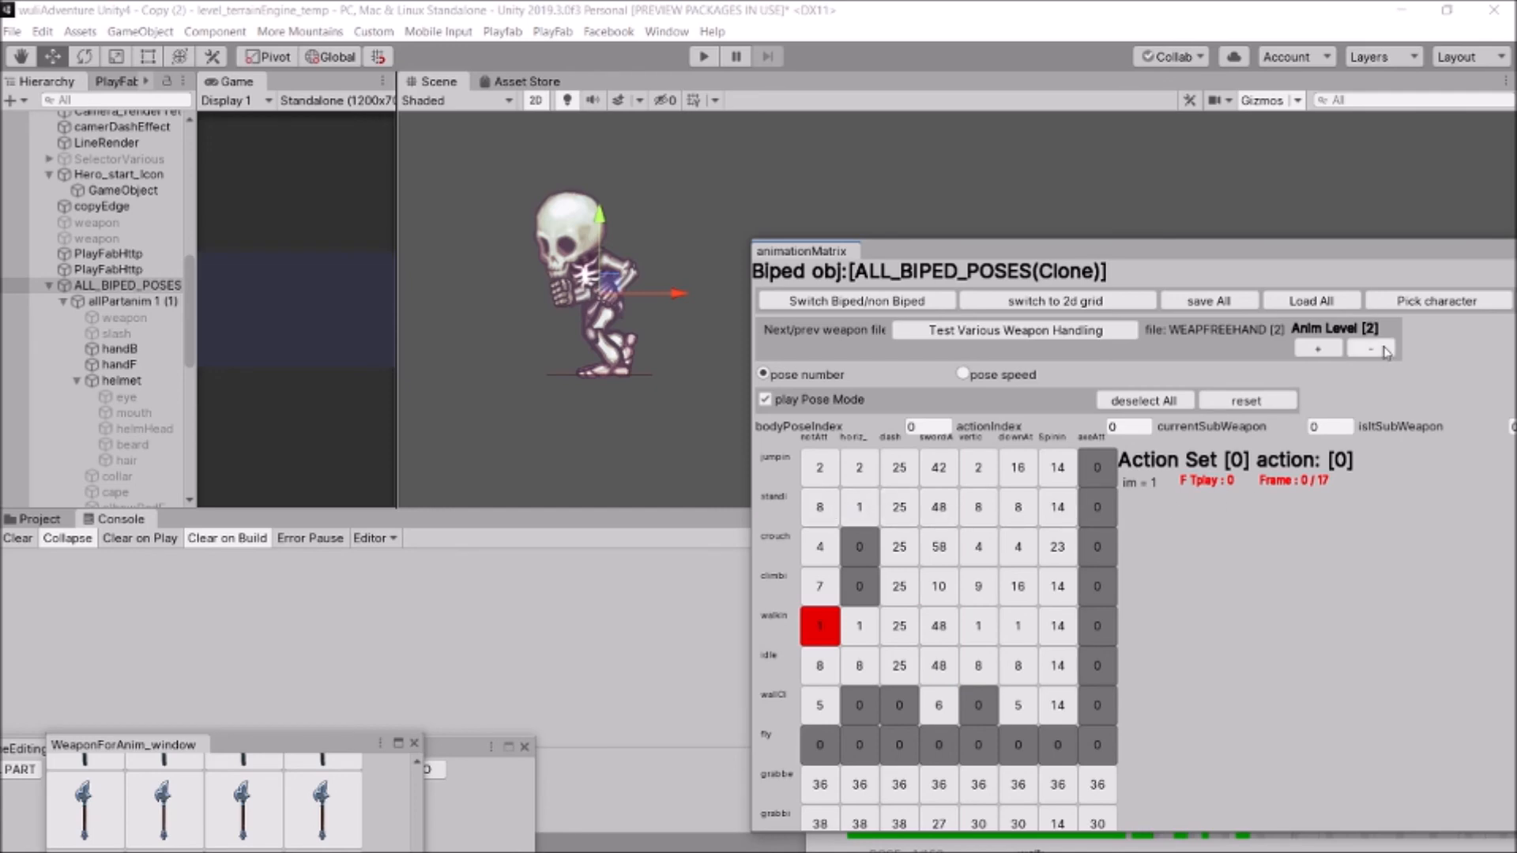
click(1319, 350)
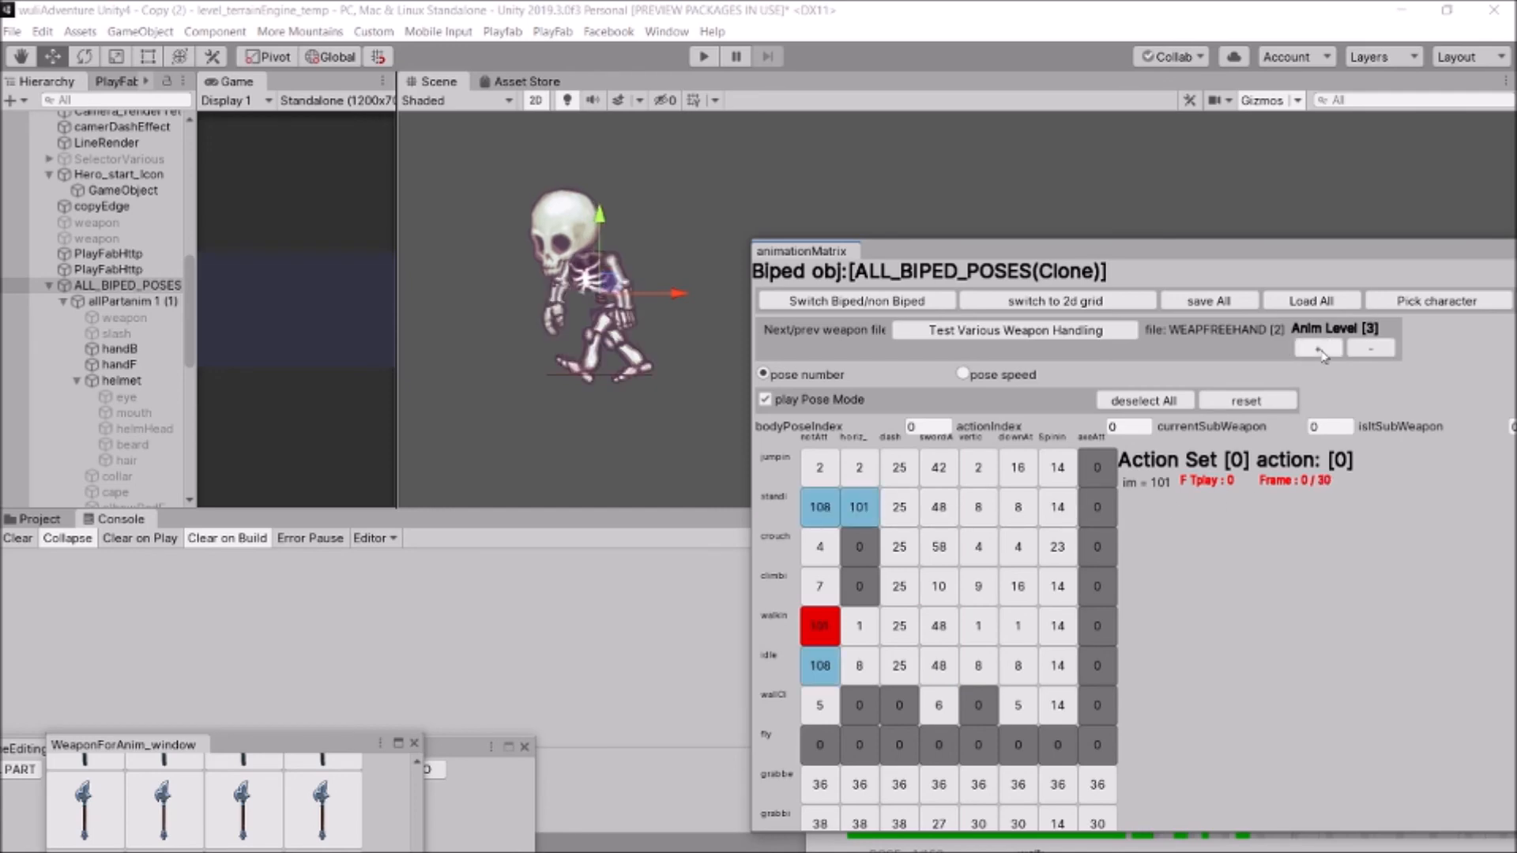
Move the animationMatrix window and other tool windows aside and place animToolHero beside the hero
drag(1227, 253, 1209, 181)
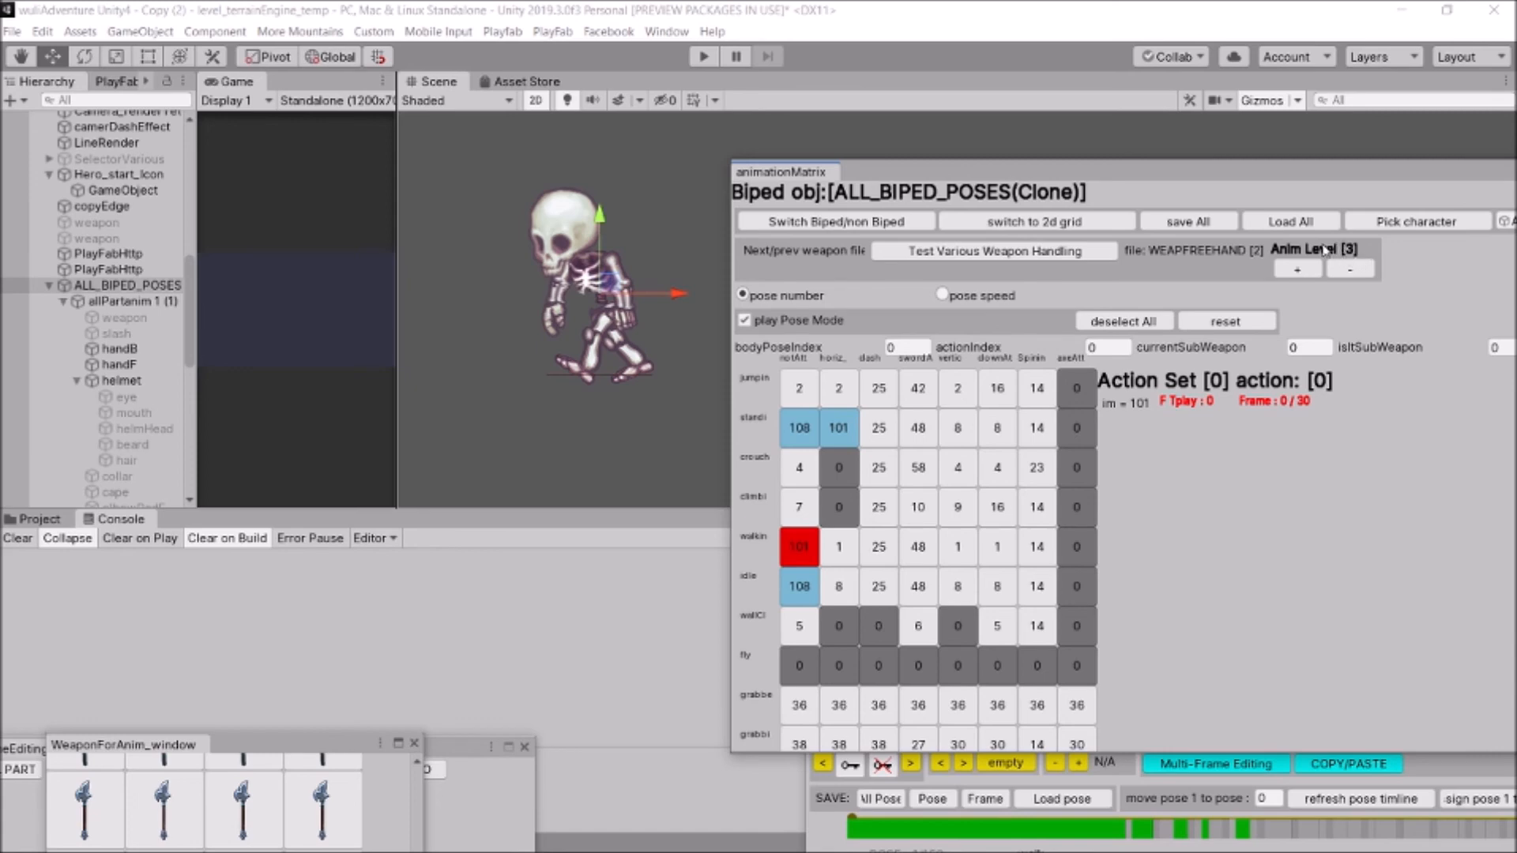
drag(1391, 170, 1102, 595)
drag(1194, 607, 721, 637)
drag(1272, 616, 1070, 587)
drag(1159, 392, 1355, 153)
Step forward repeatedly through the key frames of pose 101, walkDepressed, ending on frame 30
click(1014, 299)
click(1013, 298)
click(1014, 299)
click(1013, 299)
click(1014, 298)
click(1018, 301)
click(1018, 300)
click(1017, 301)
click(1018, 301)
click(1017, 300)
click(1016, 298)
click(1016, 298)
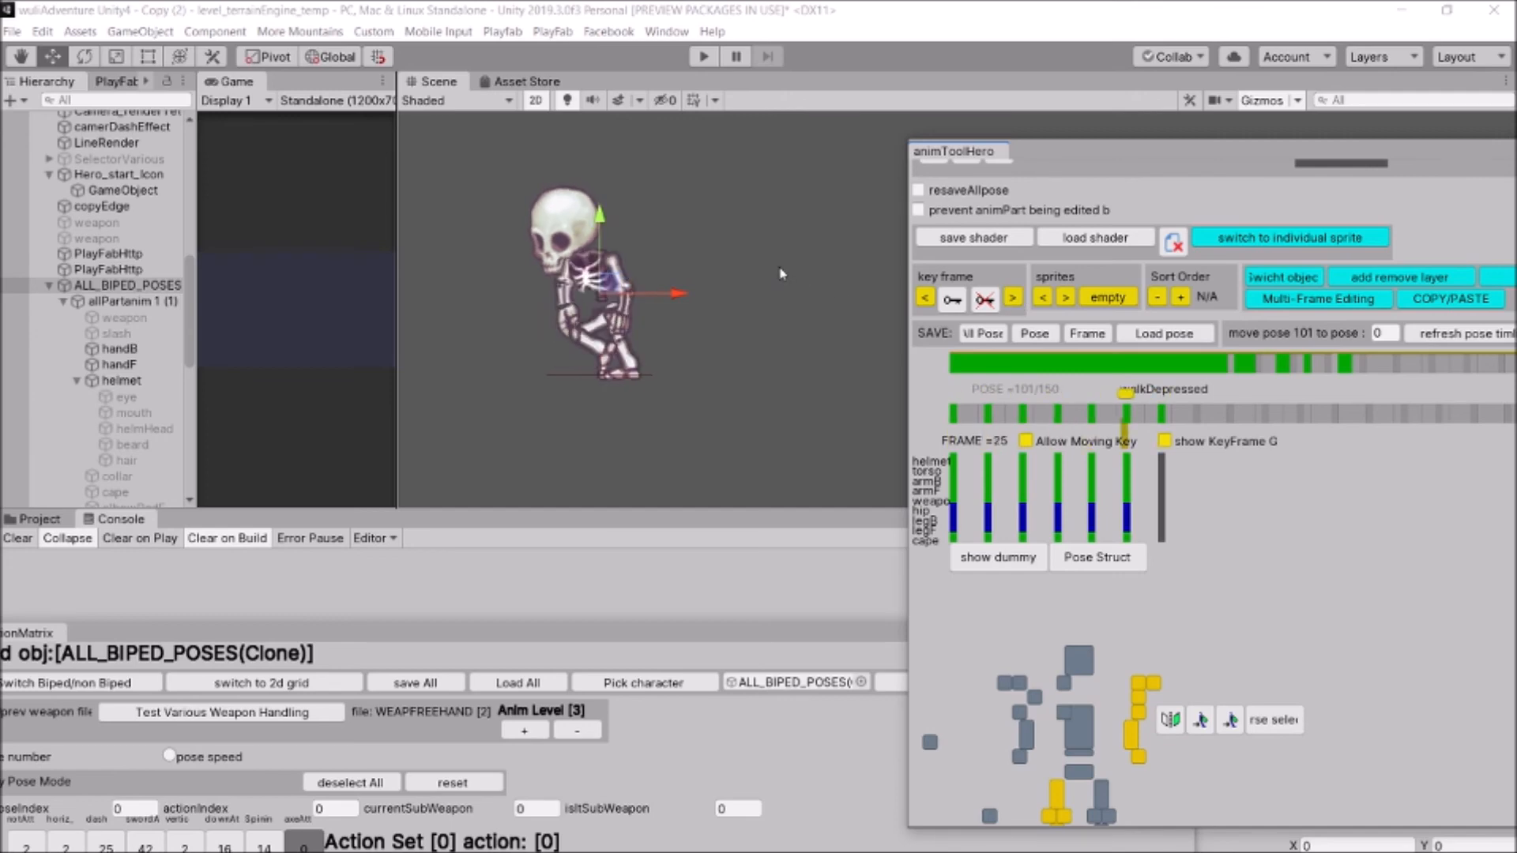
click(1011, 297)
click(1011, 297)
click(1011, 297)
click(1012, 298)
click(1011, 297)
click(1012, 297)
click(1011, 297)
click(1011, 297)
click(1012, 297)
click(1011, 297)
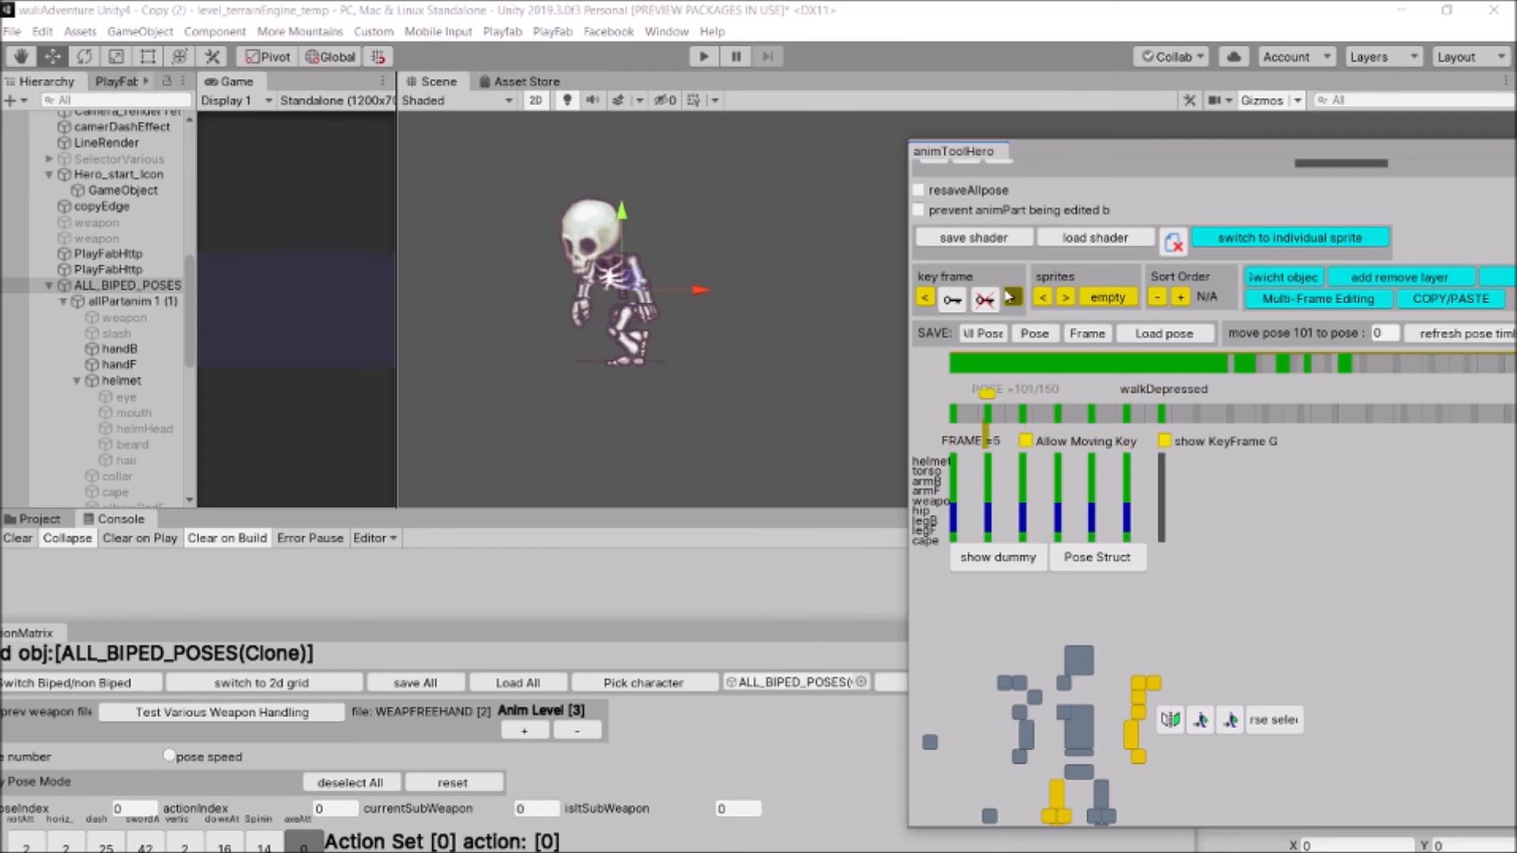
click(1012, 297)
click(1011, 297)
click(1012, 297)
click(1012, 297)
click(1011, 297)
click(1011, 297)
click(1012, 297)
click(1012, 297)
click(1012, 298)
click(1012, 297)
click(1011, 297)
click(1011, 297)
click(1012, 297)
click(1011, 297)
click(1012, 297)
click(1012, 297)
click(1011, 297)
click(1011, 297)
click(1011, 297)
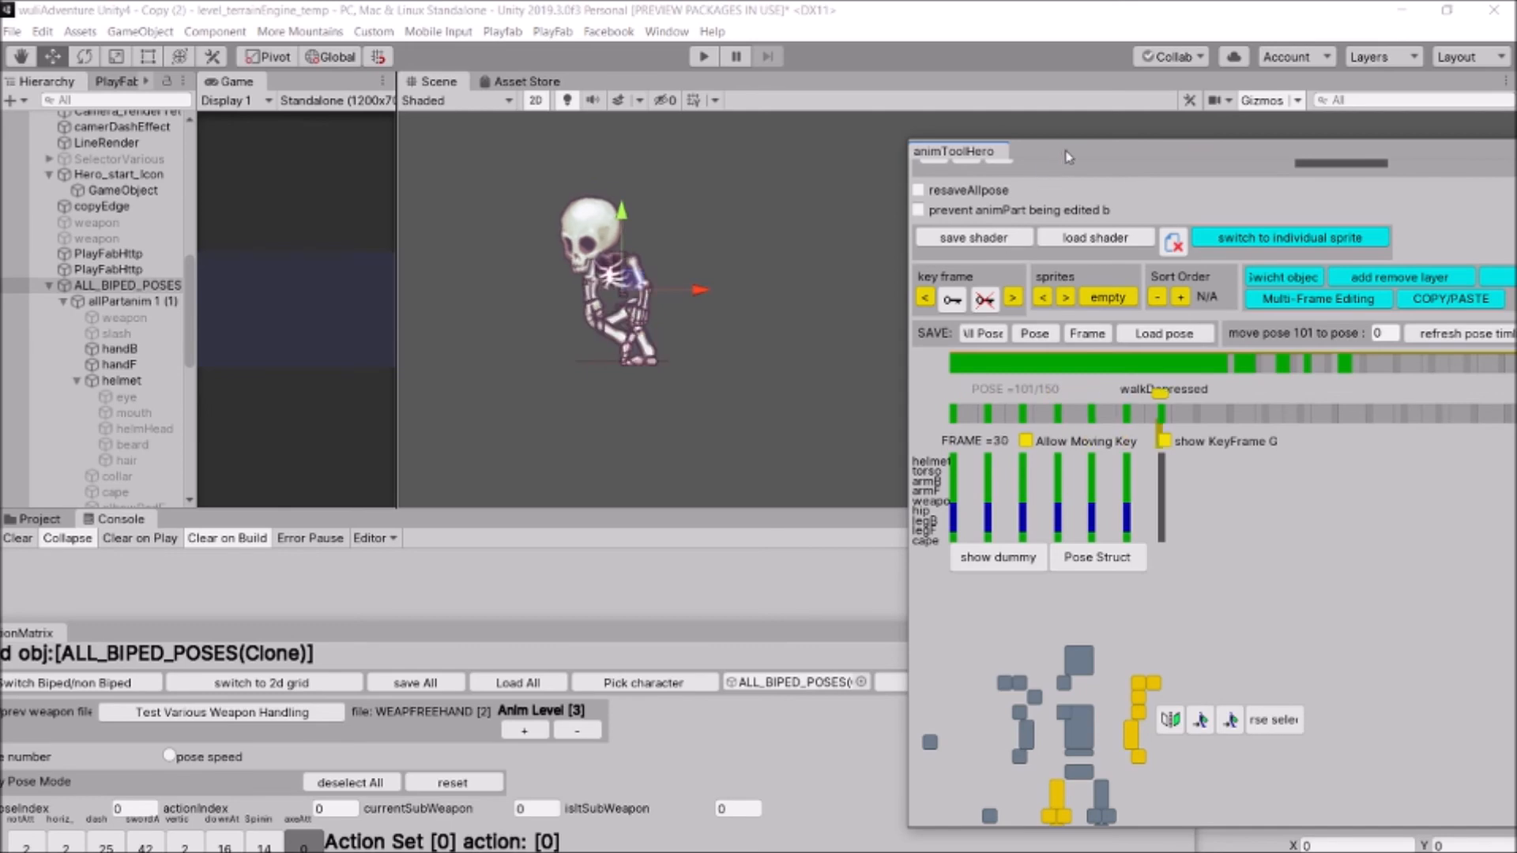
Move the animToolHero, animationMatrix and MultiFrameEditing windows aside and place the Inspector beside the hero
drag(1049, 134, 1222, 315)
drag(208, 644, 805, 760)
drag(432, 749, 1092, 664)
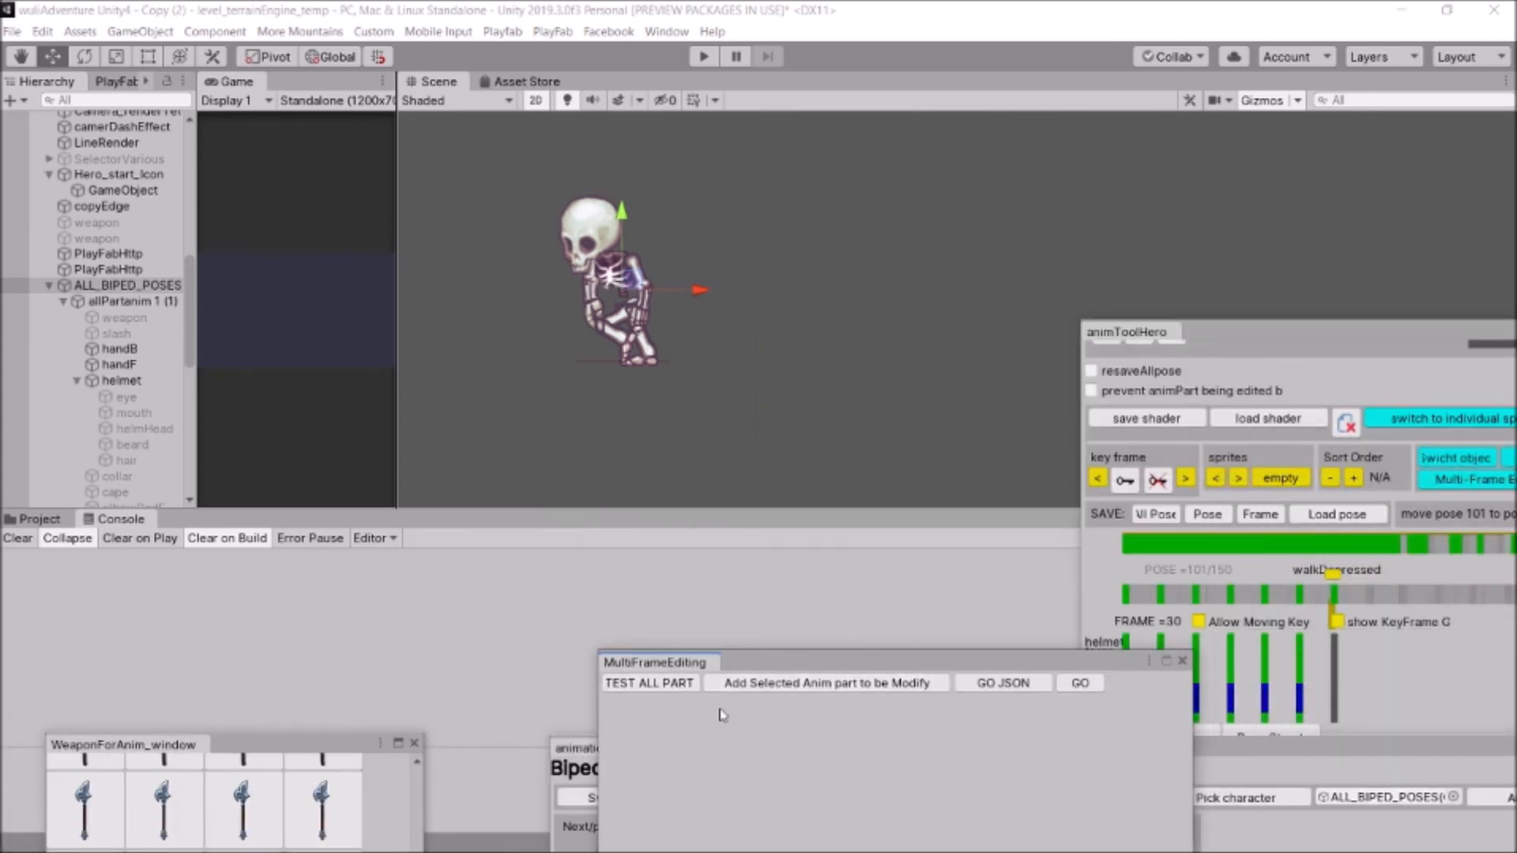
drag(999, 664, 496, 735)
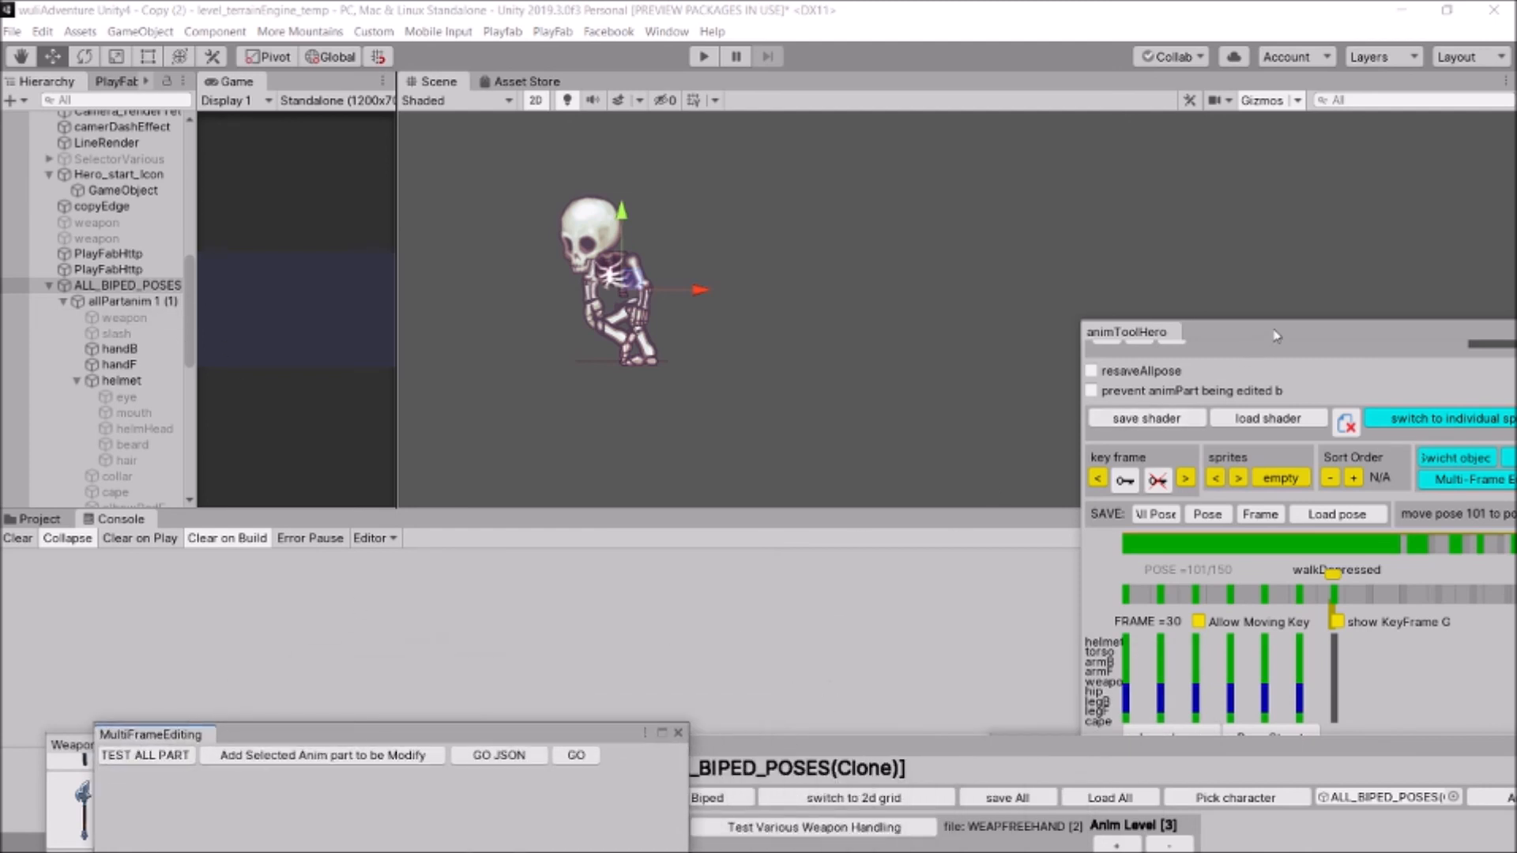
drag(1277, 335, 1365, 310)
drag(745, 752, 973, 788)
drag(1127, 746, 990, 130)
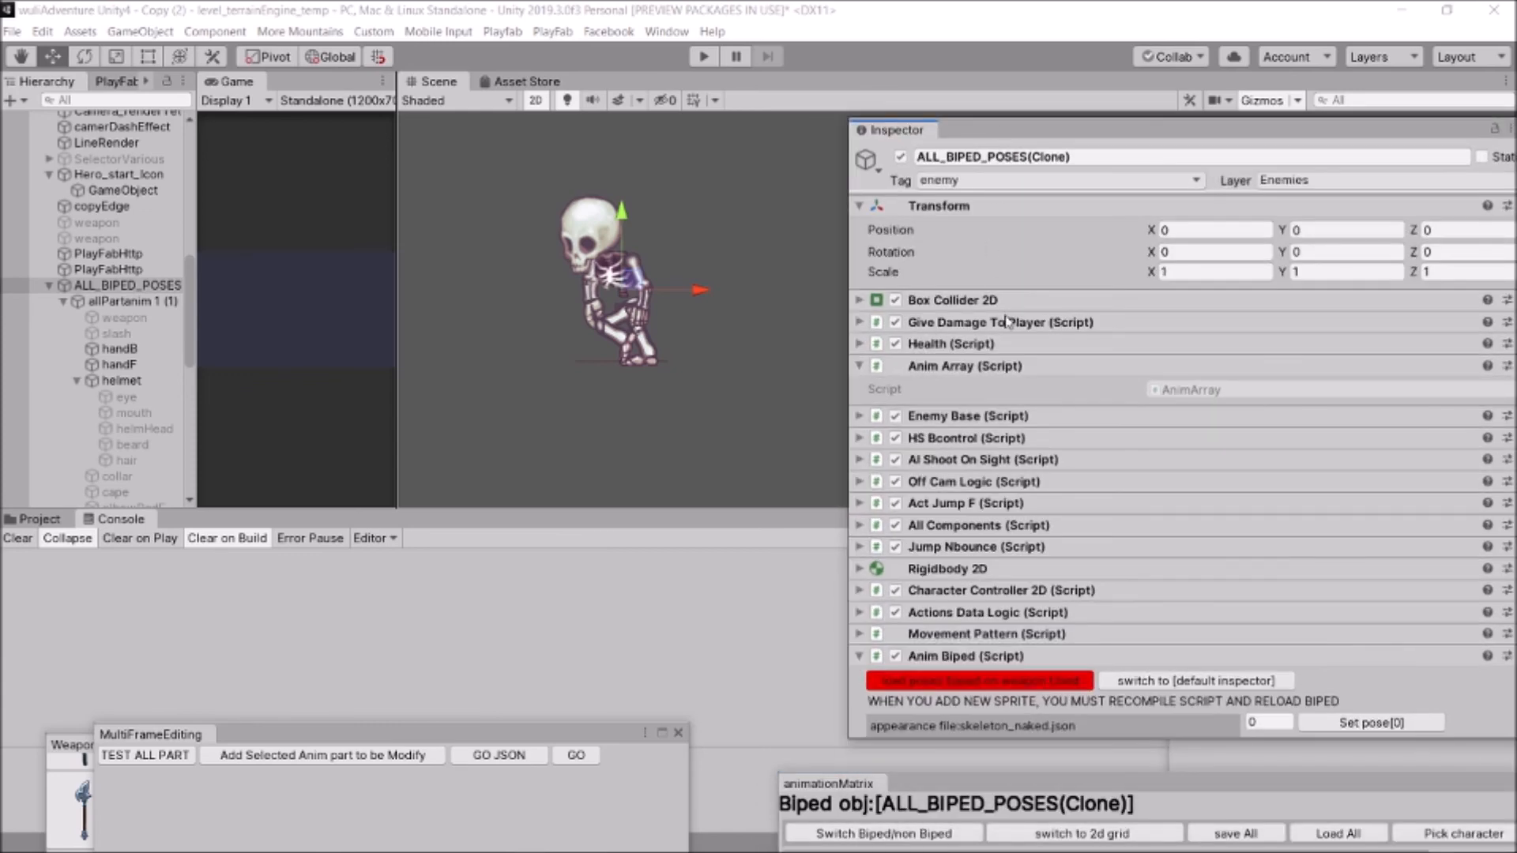
Cycle the helmet sprite forward and back in Anim Biped's custom editor, and set the helmHead sprite to variant 4
scroll(1017, 318, down, 8)
click(917, 270)
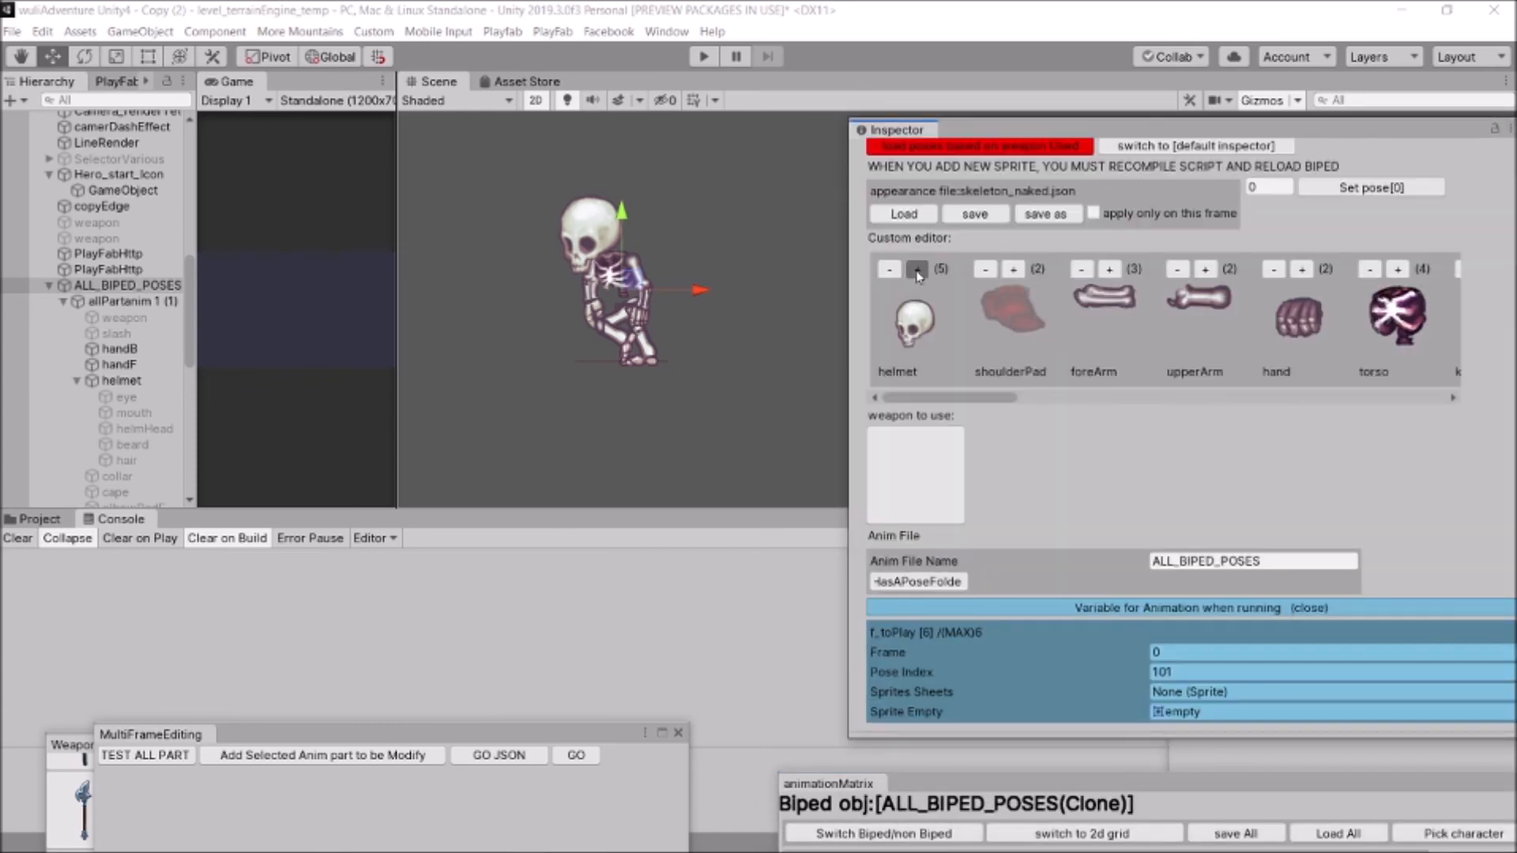
click(894, 271)
drag(953, 397, 1355, 409)
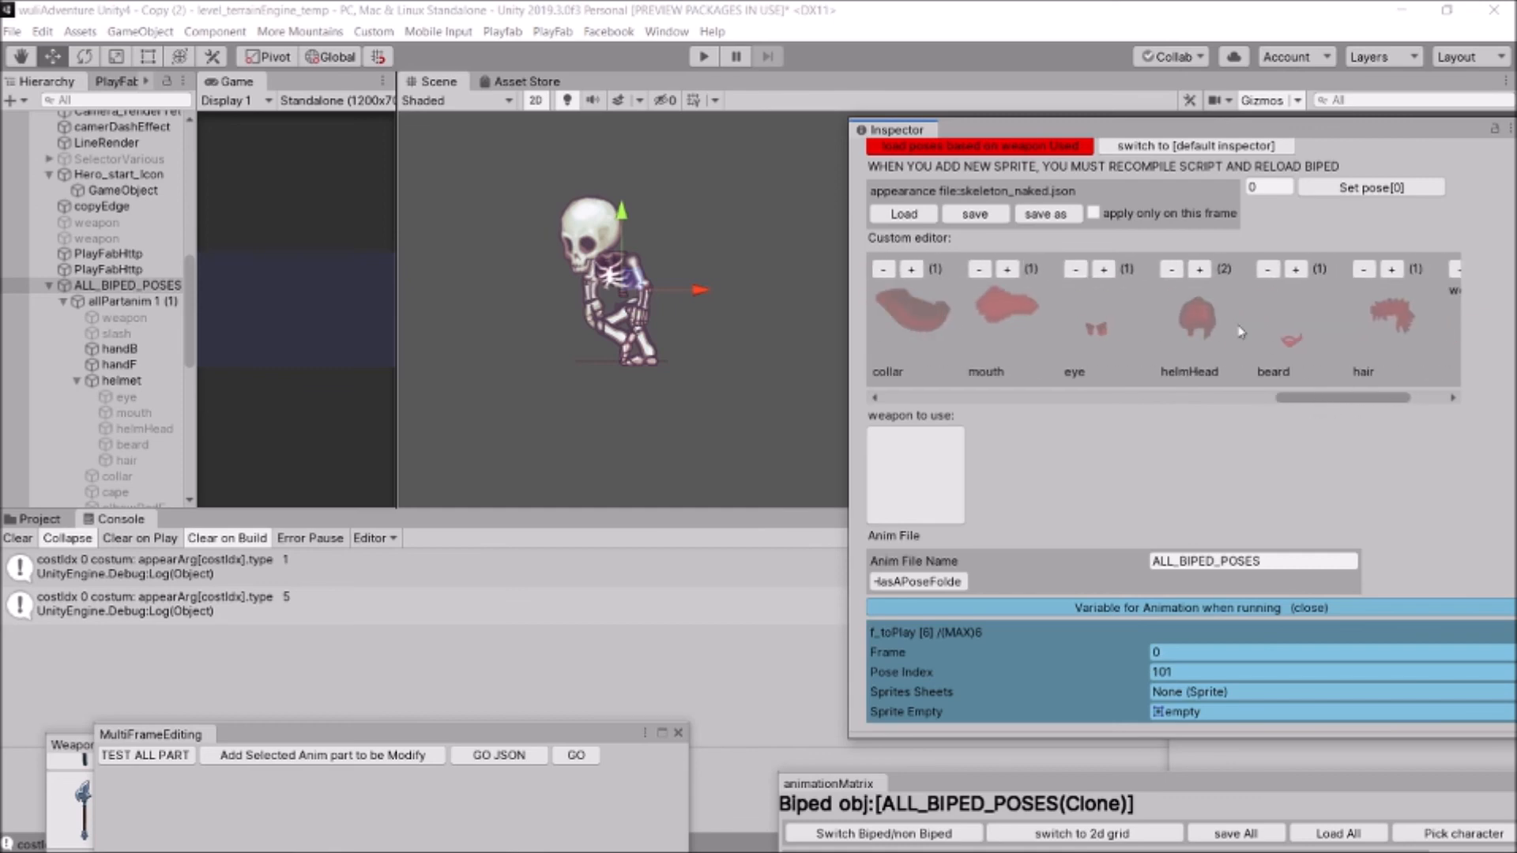
click(1200, 271)
click(1200, 270)
click(1199, 270)
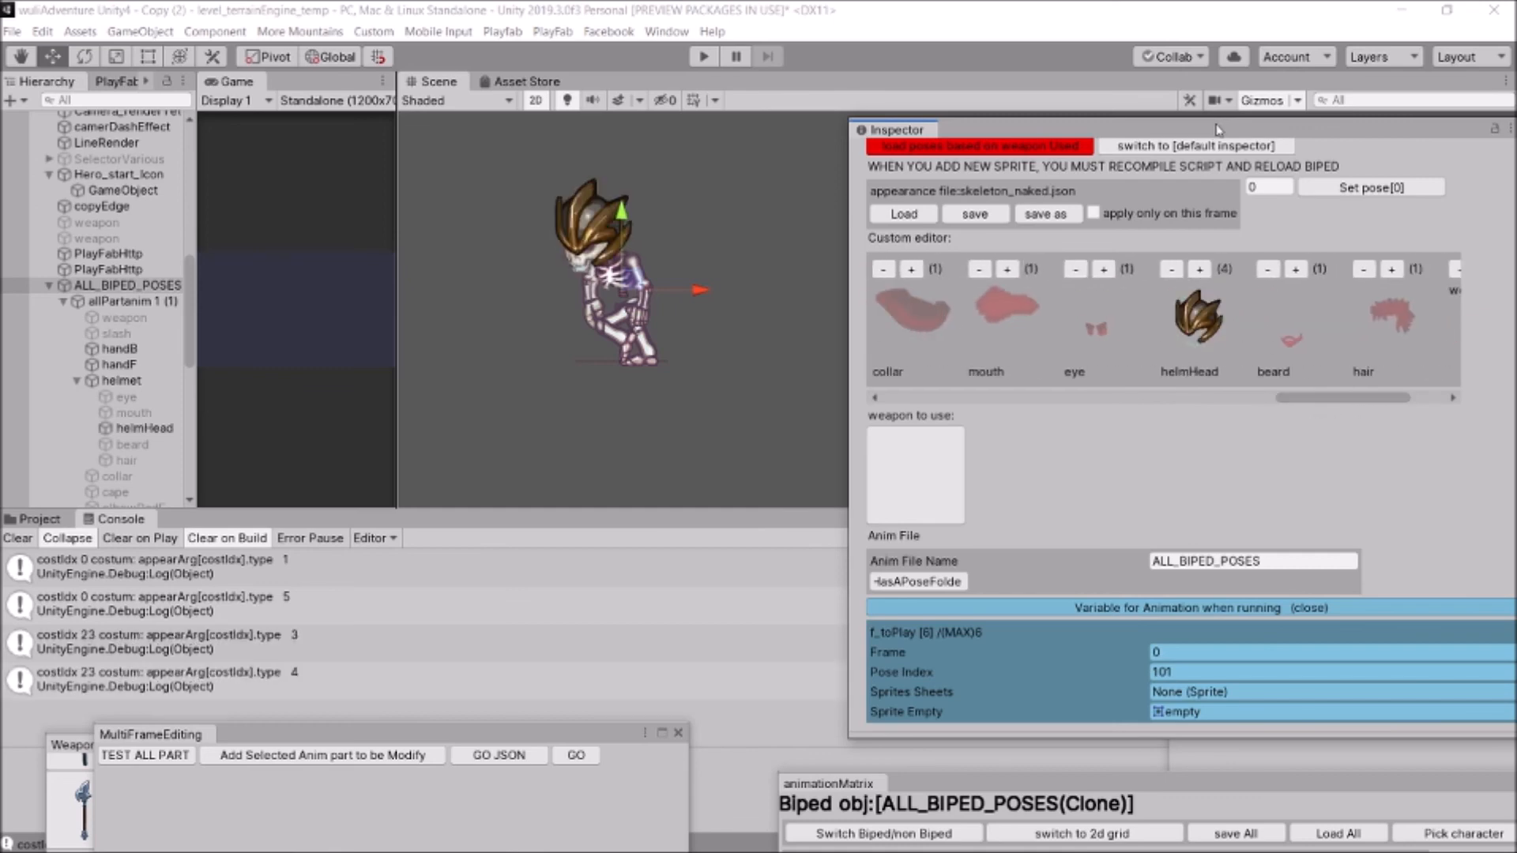
Swap the Inspector for animToolHero beside the hero and step through walkDepressed key frames with the gold helmet on
drag(1142, 131, 742, 508)
drag(1334, 306, 1059, 146)
click(999, 293)
click(1000, 294)
click(1000, 293)
click(1000, 293)
drag(1031, 149, 1168, 281)
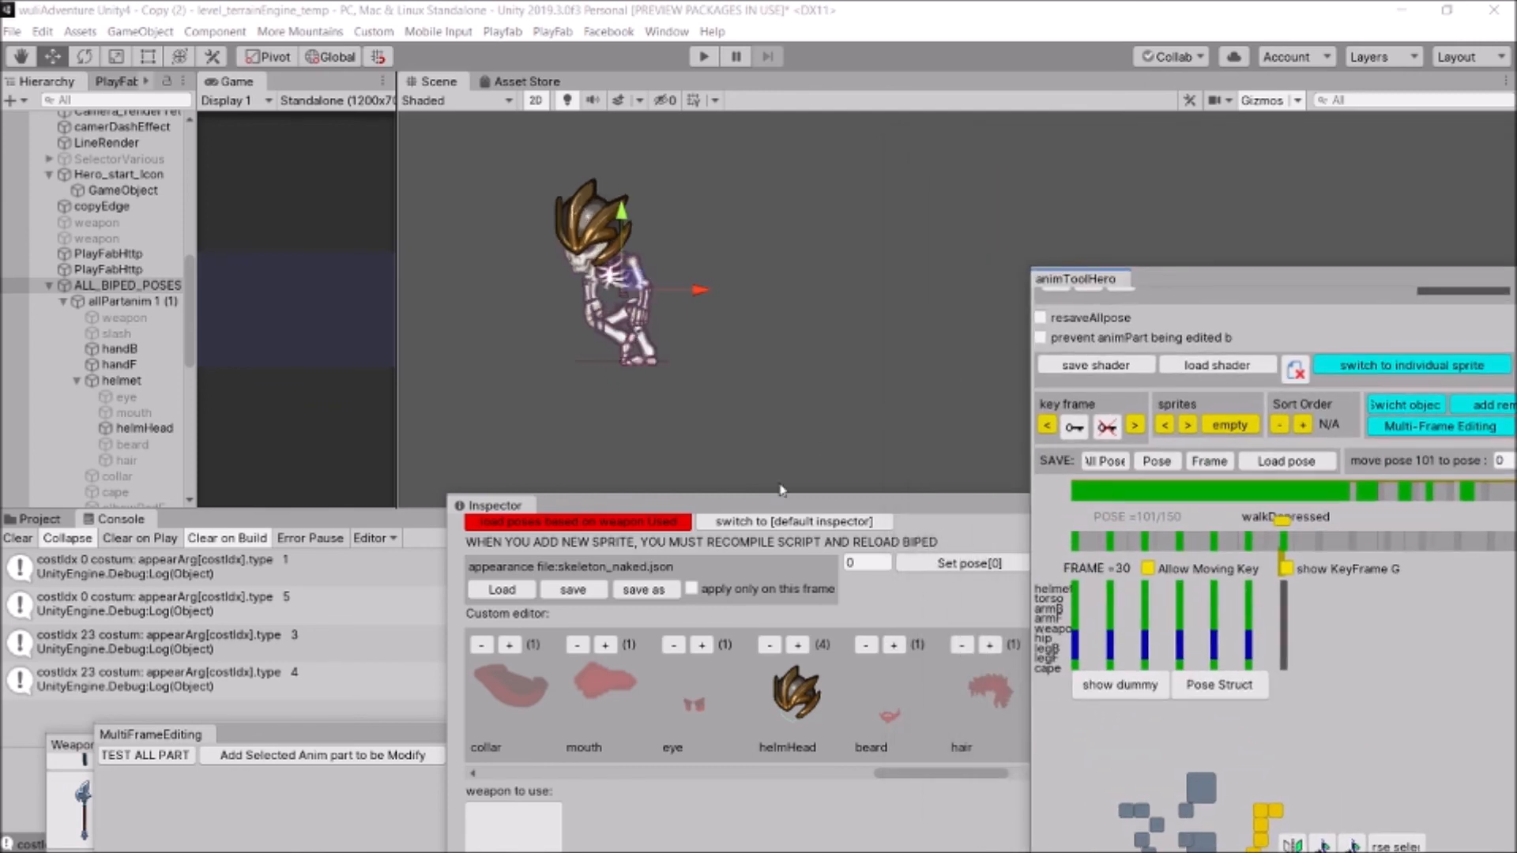
Bring the Inspector beside the hero, show the red bootTop part, and set the foot sprite to variant 1 in the custom editor
drag(795, 508, 1156, 224)
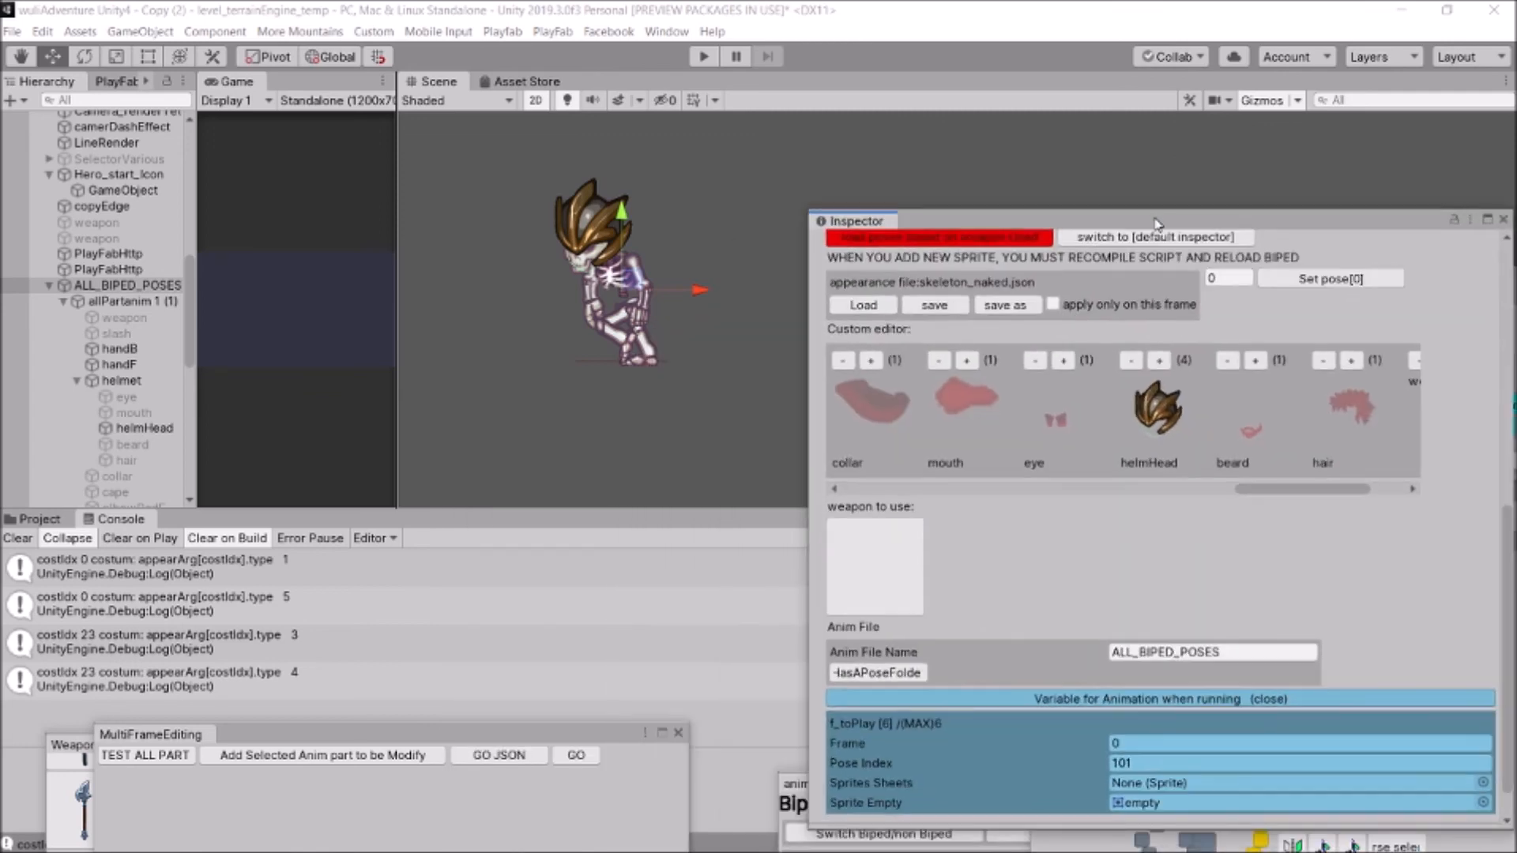
drag(1281, 493, 1071, 369)
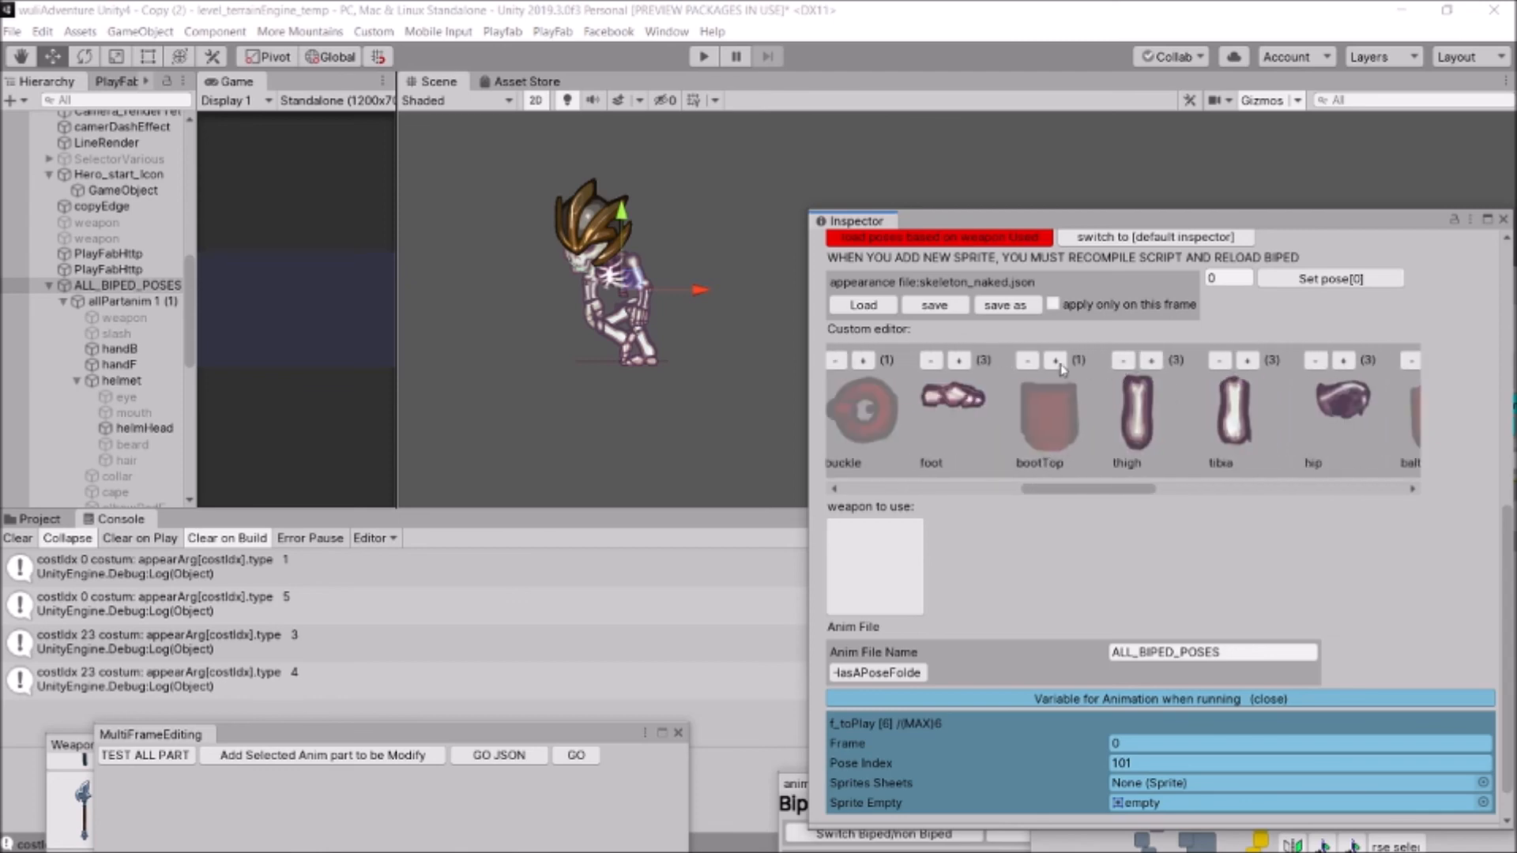
click(1059, 413)
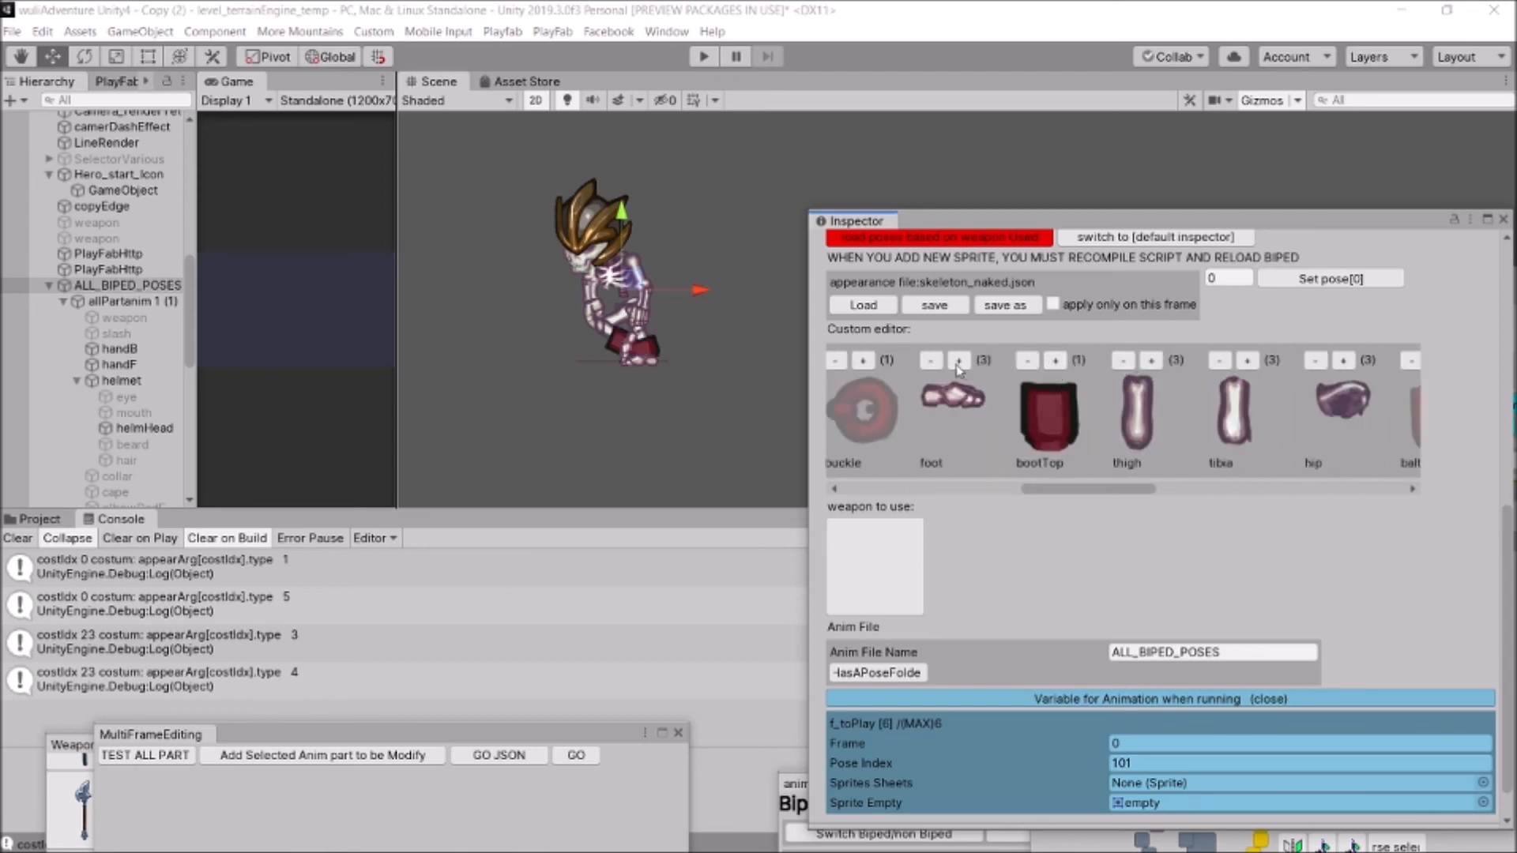
click(960, 364)
click(960, 363)
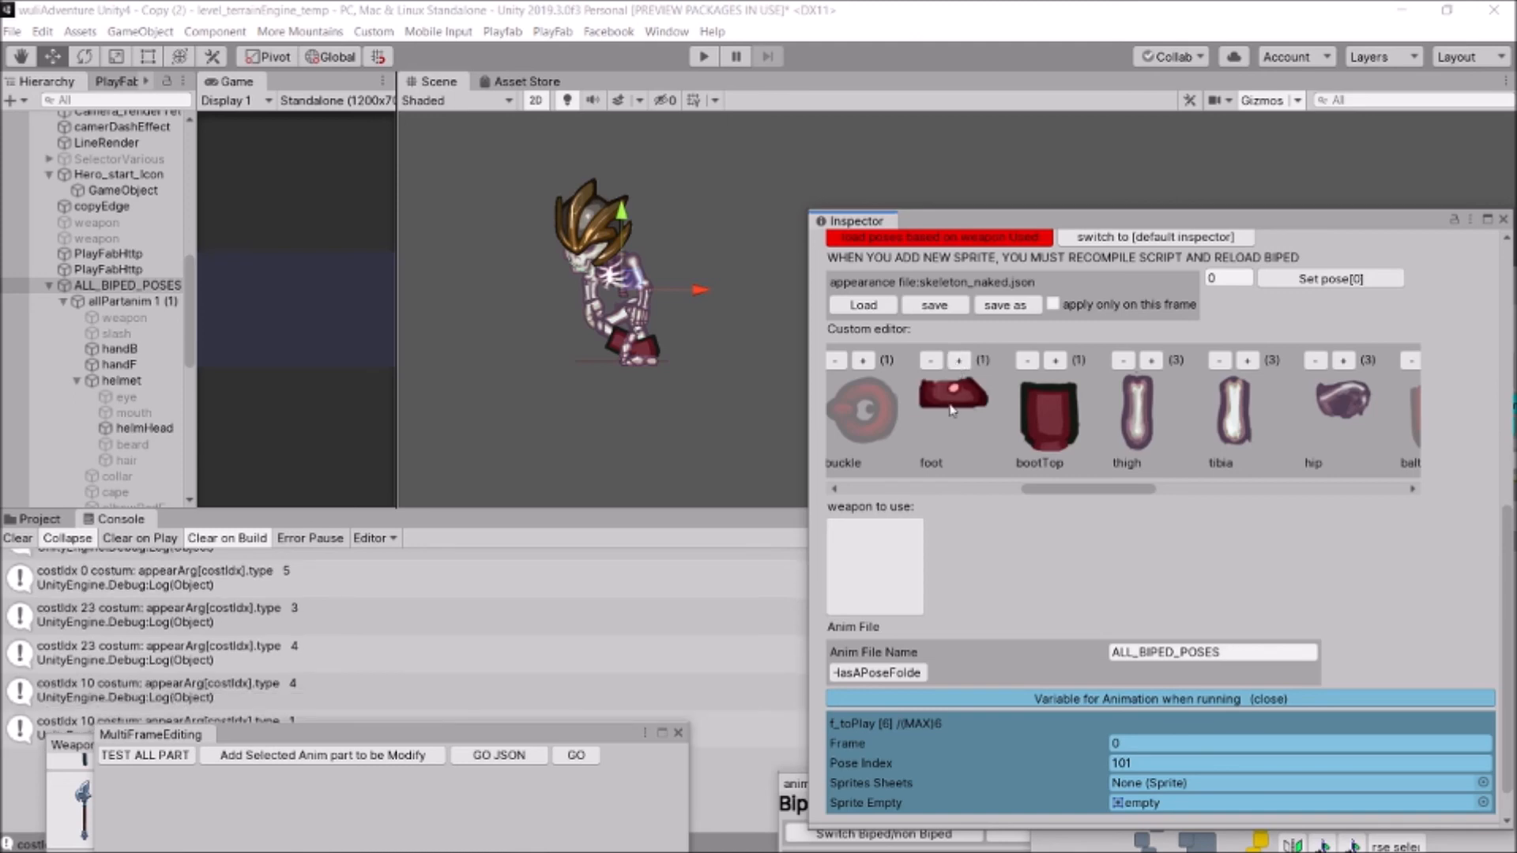
click(955, 405)
click(955, 404)
Move the Inspector off animToolHero and step through the walkDepressed key frames with the red boots on, ending on frame 25
drag(1128, 224, 806, 548)
click(1135, 427)
click(1135, 428)
click(1134, 427)
click(1135, 427)
click(1135, 427)
click(1135, 428)
click(1135, 428)
click(1135, 428)
click(1135, 428)
click(1135, 428)
click(1135, 428)
click(1134, 428)
click(1134, 428)
click(1135, 427)
click(1134, 428)
click(1135, 428)
click(1135, 427)
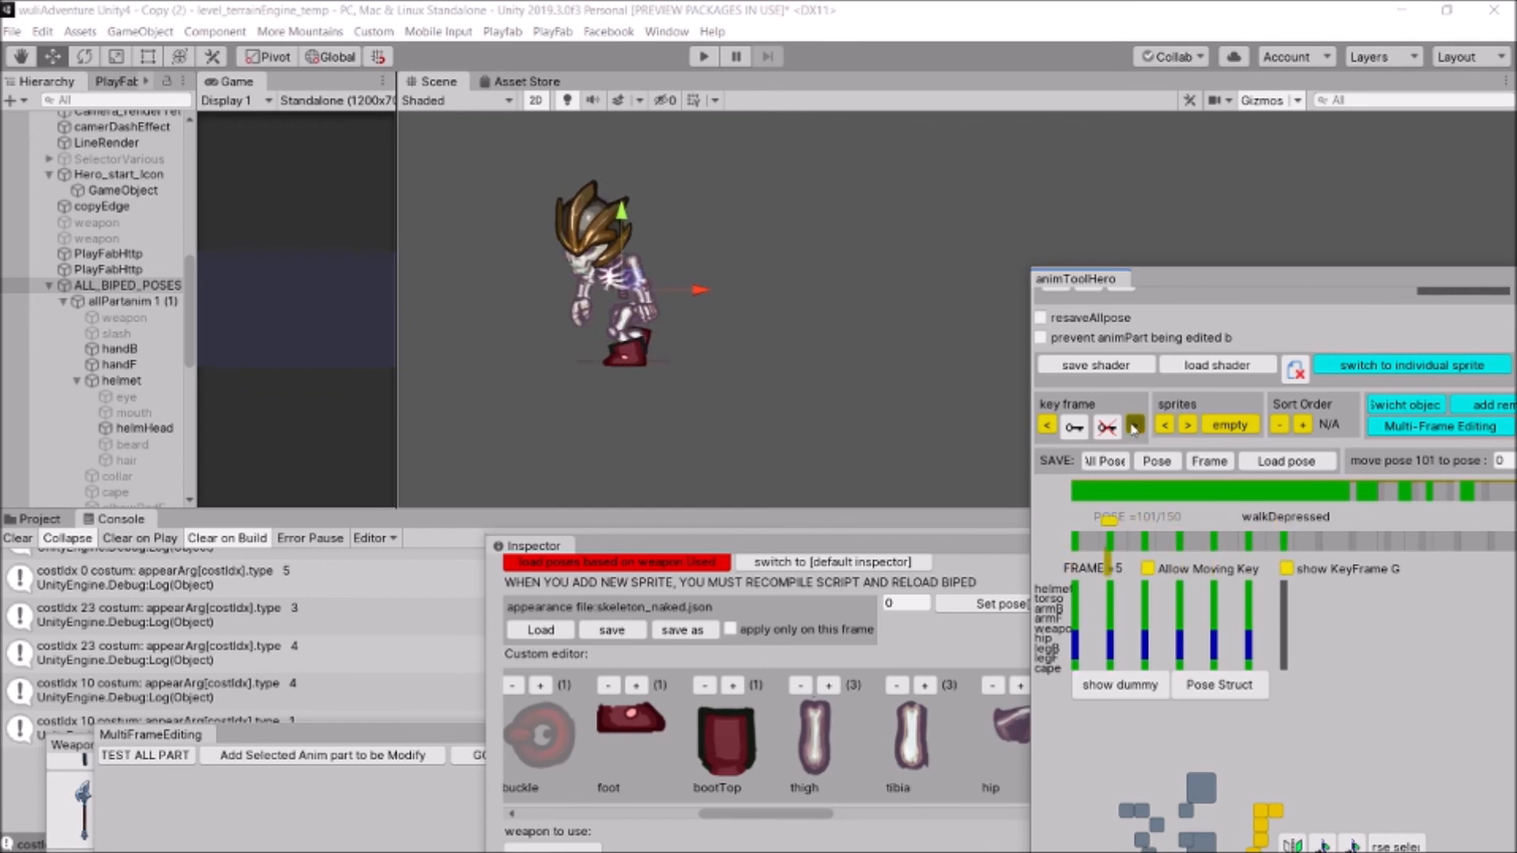
click(1135, 428)
click(1134, 427)
click(1134, 427)
click(1134, 428)
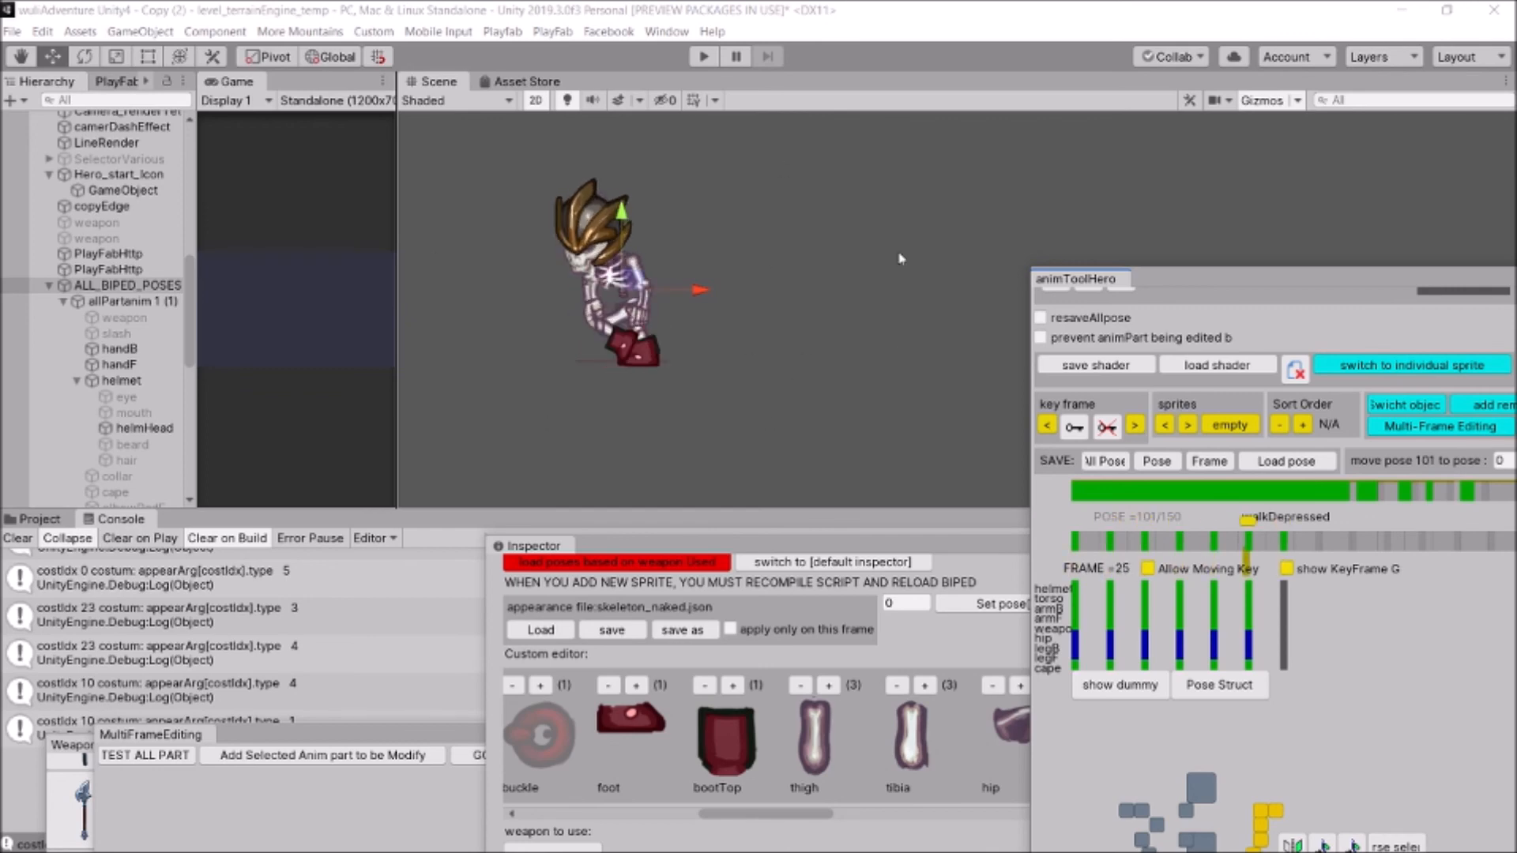
Clear the console log and move the MultiFrameEditing, Inspector and WeaponForAnim windows away from the hero
click(20, 540)
middle_drag(624, 339, 787, 358)
drag(424, 724, 273, 636)
drag(783, 547, 914, 442)
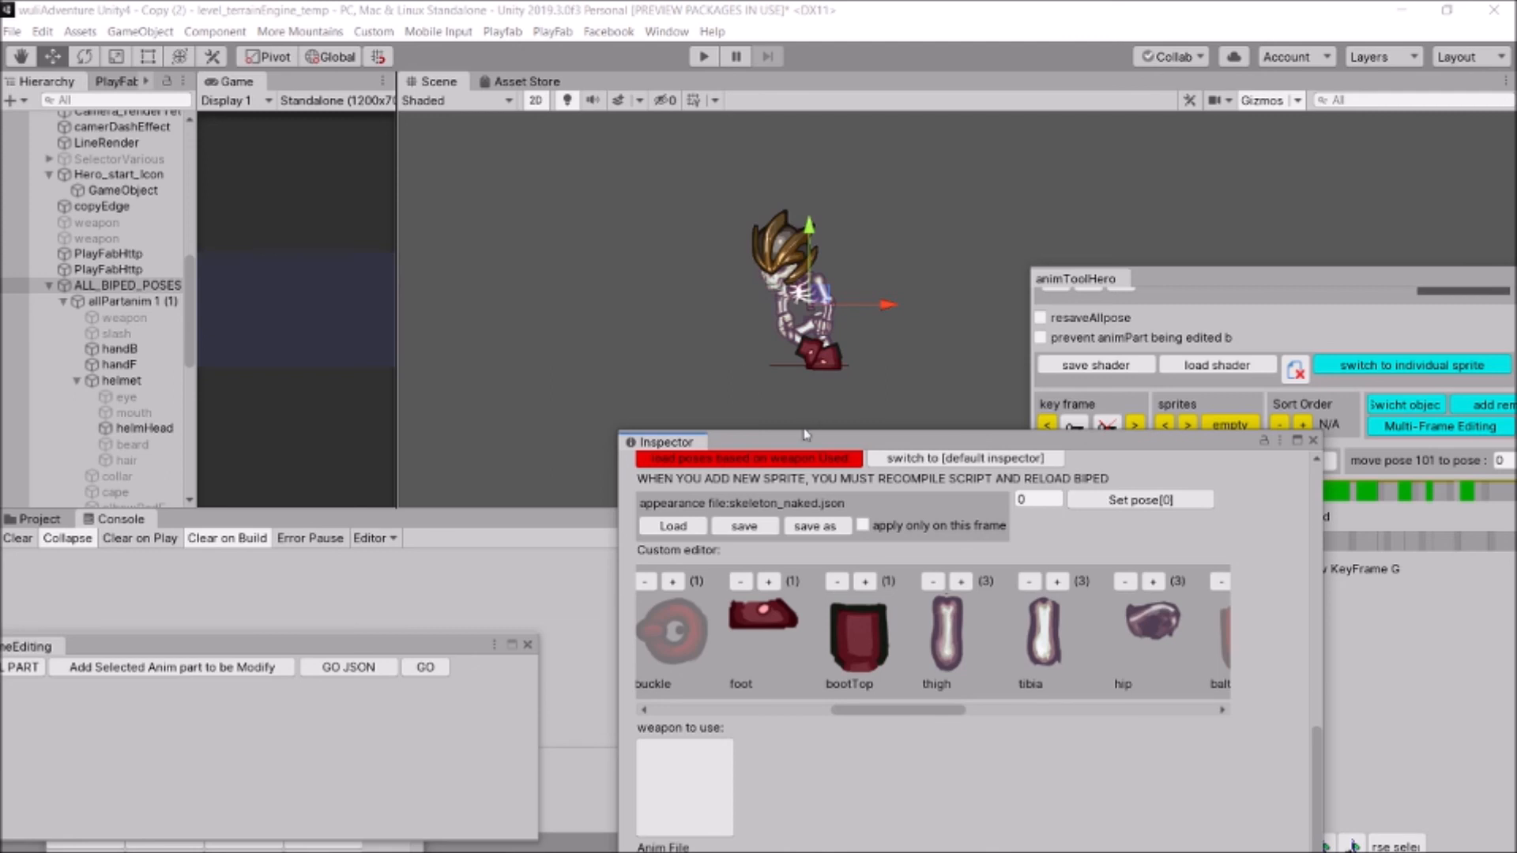
drag(823, 448, 935, 599)
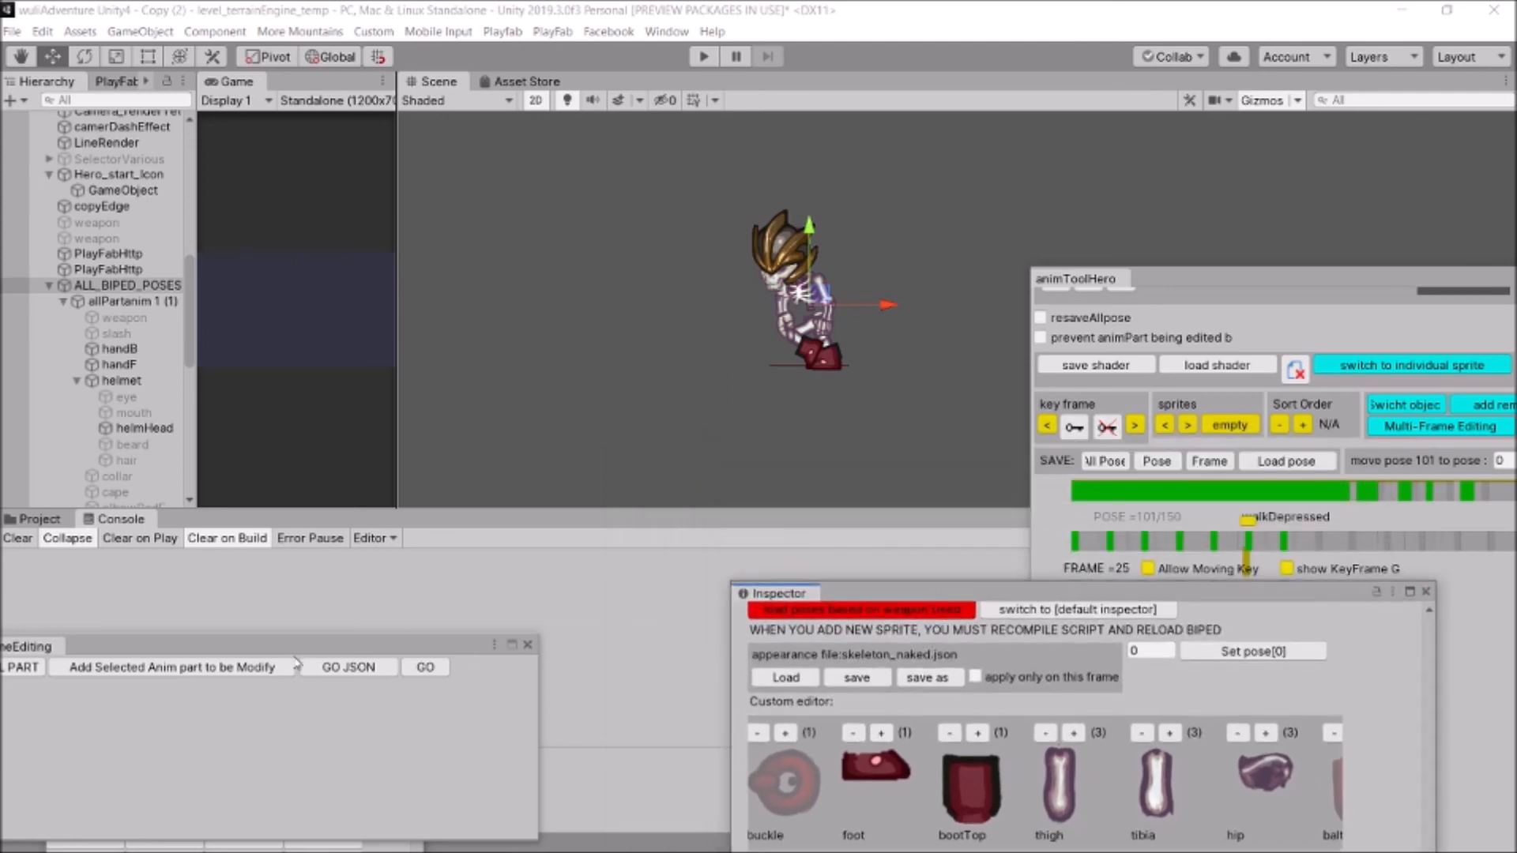
drag(321, 655, 845, 674)
drag(310, 747, 261, 661)
drag(771, 673, 274, 724)
Reframe the hero in the scene and place the animToolHero window beside it
scroll(699, 368, up, 5)
middle_drag(808, 380, 706, 328)
scroll(706, 328, up, 1)
drag(1231, 268, 1059, 102)
scroll(696, 311, down, 4)
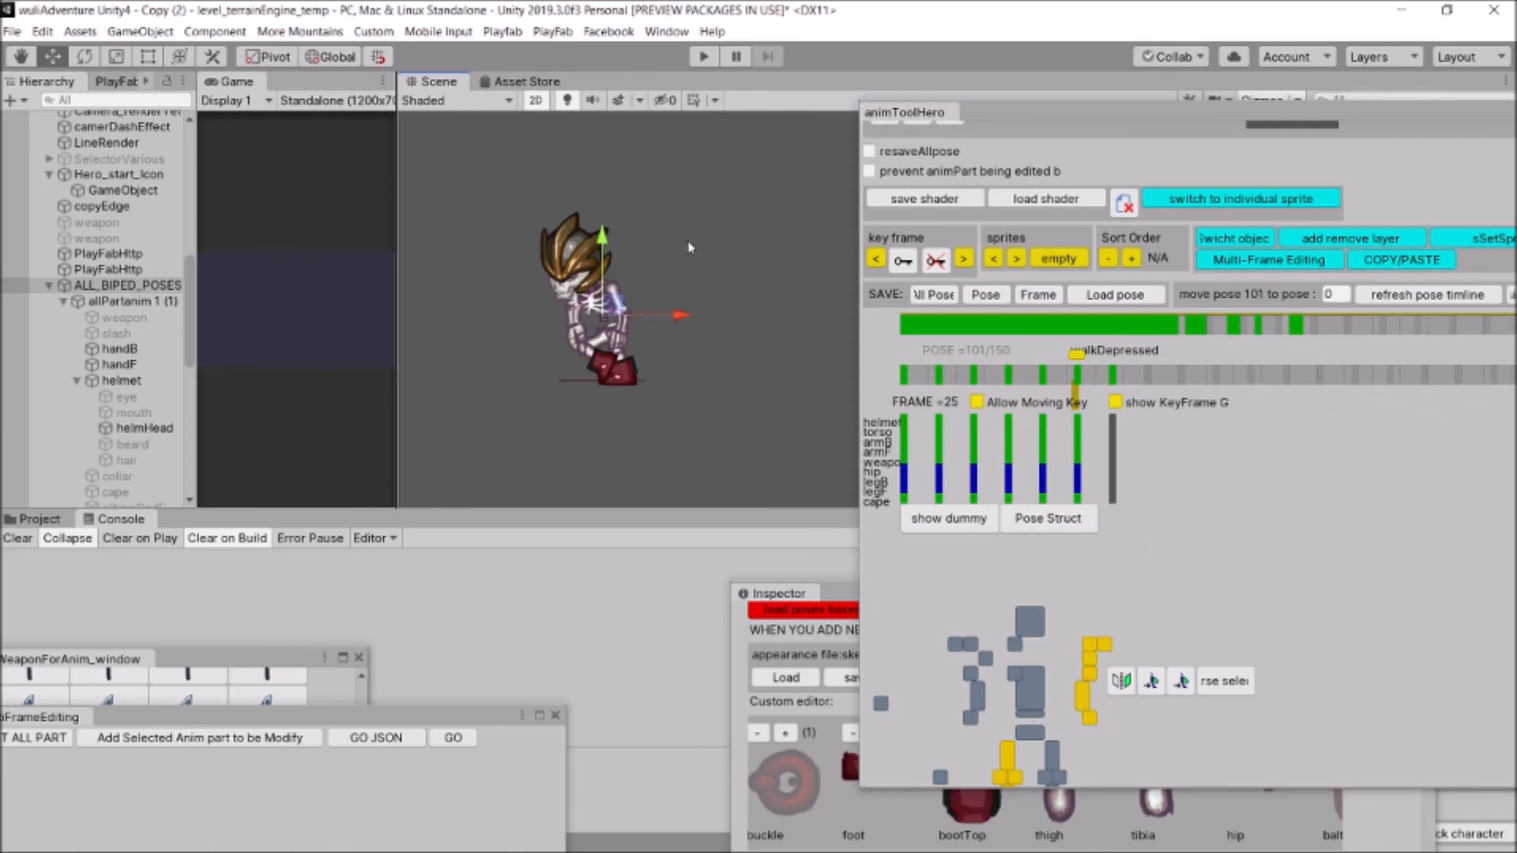
scroll(692, 249, down, 2)
drag(1122, 120, 1145, 152)
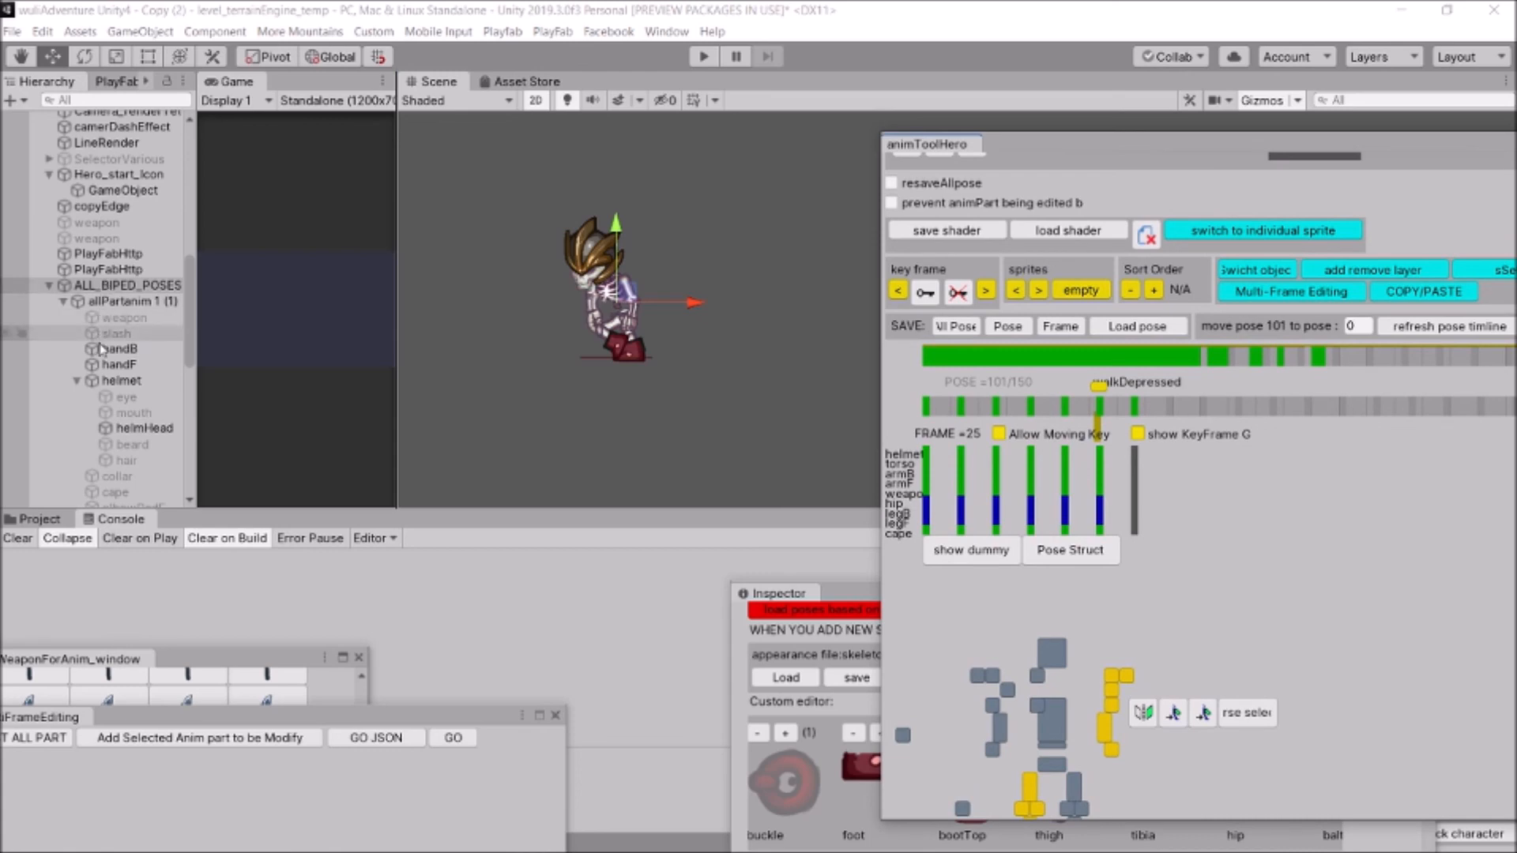
Select the helmet part and cycle its sprite angle forward and back on frame 25 of walkDepressed
click(119, 381)
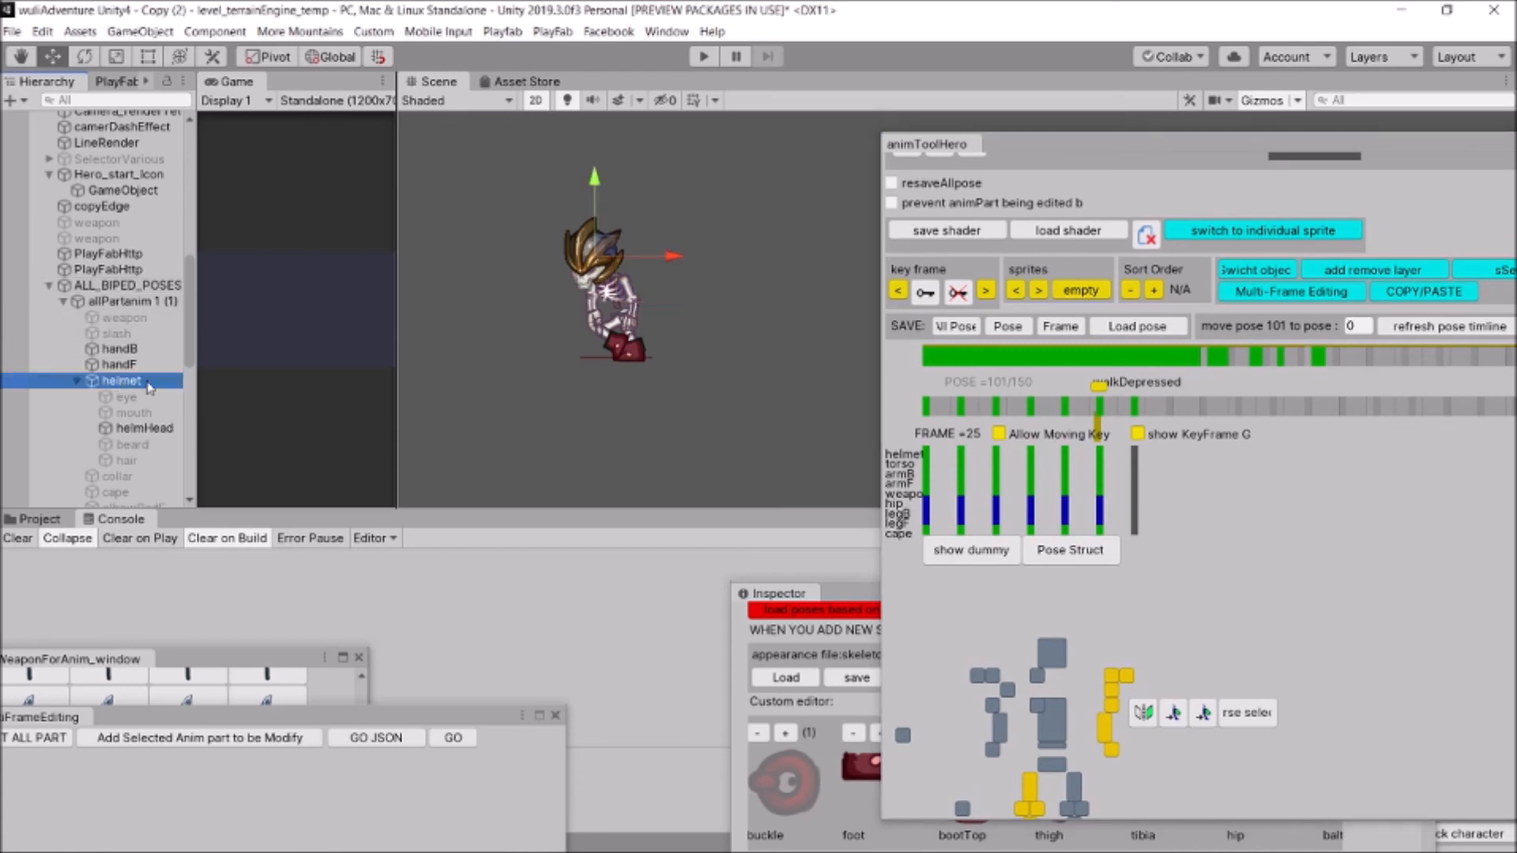
click(1040, 291)
click(1040, 292)
click(1040, 291)
scroll(605, 336, up, 2)
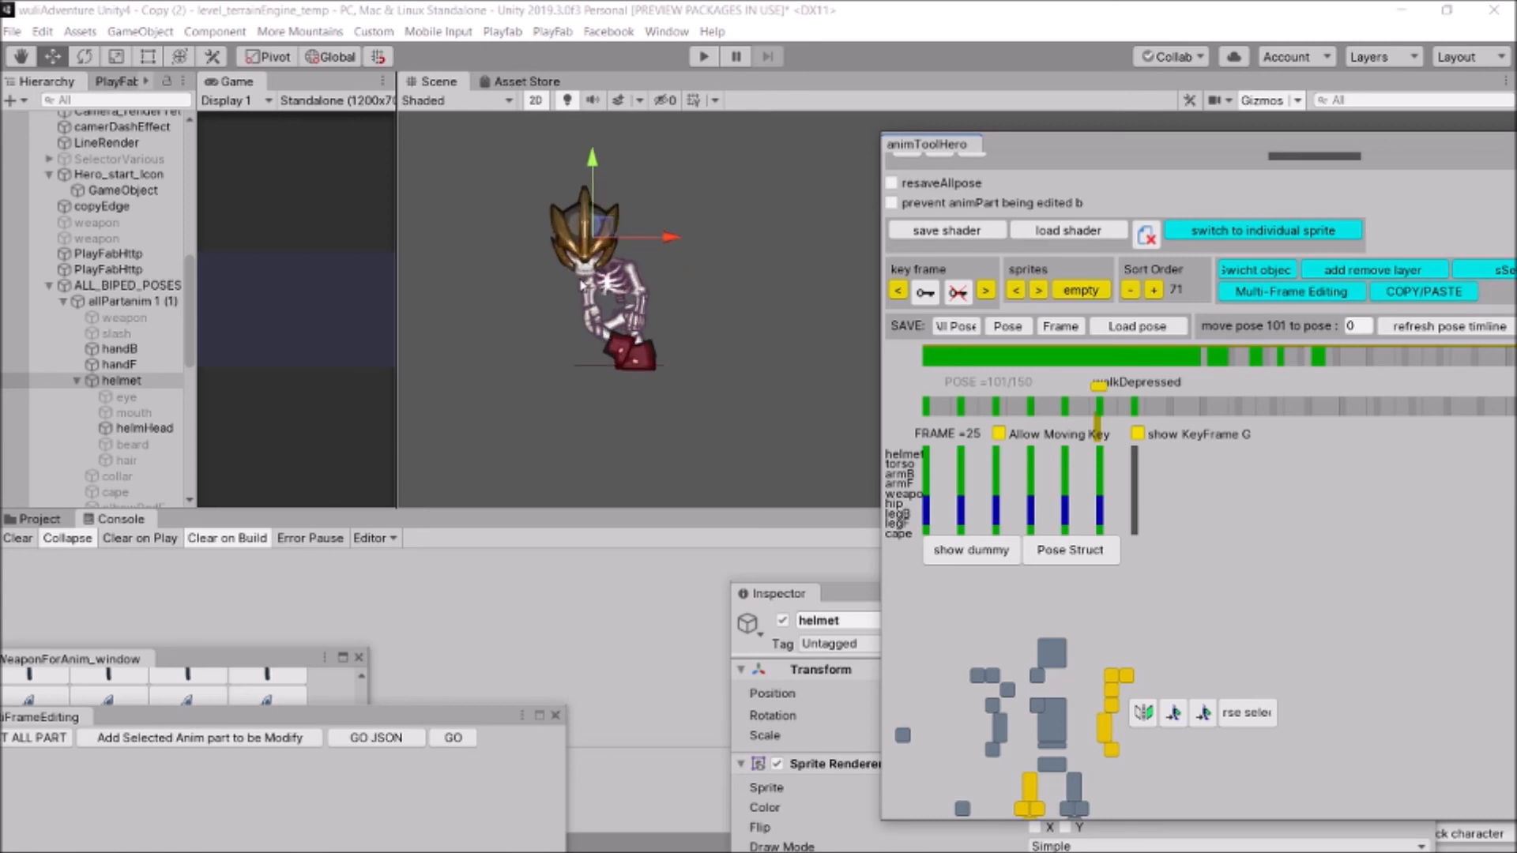
click(1016, 291)
click(1015, 291)
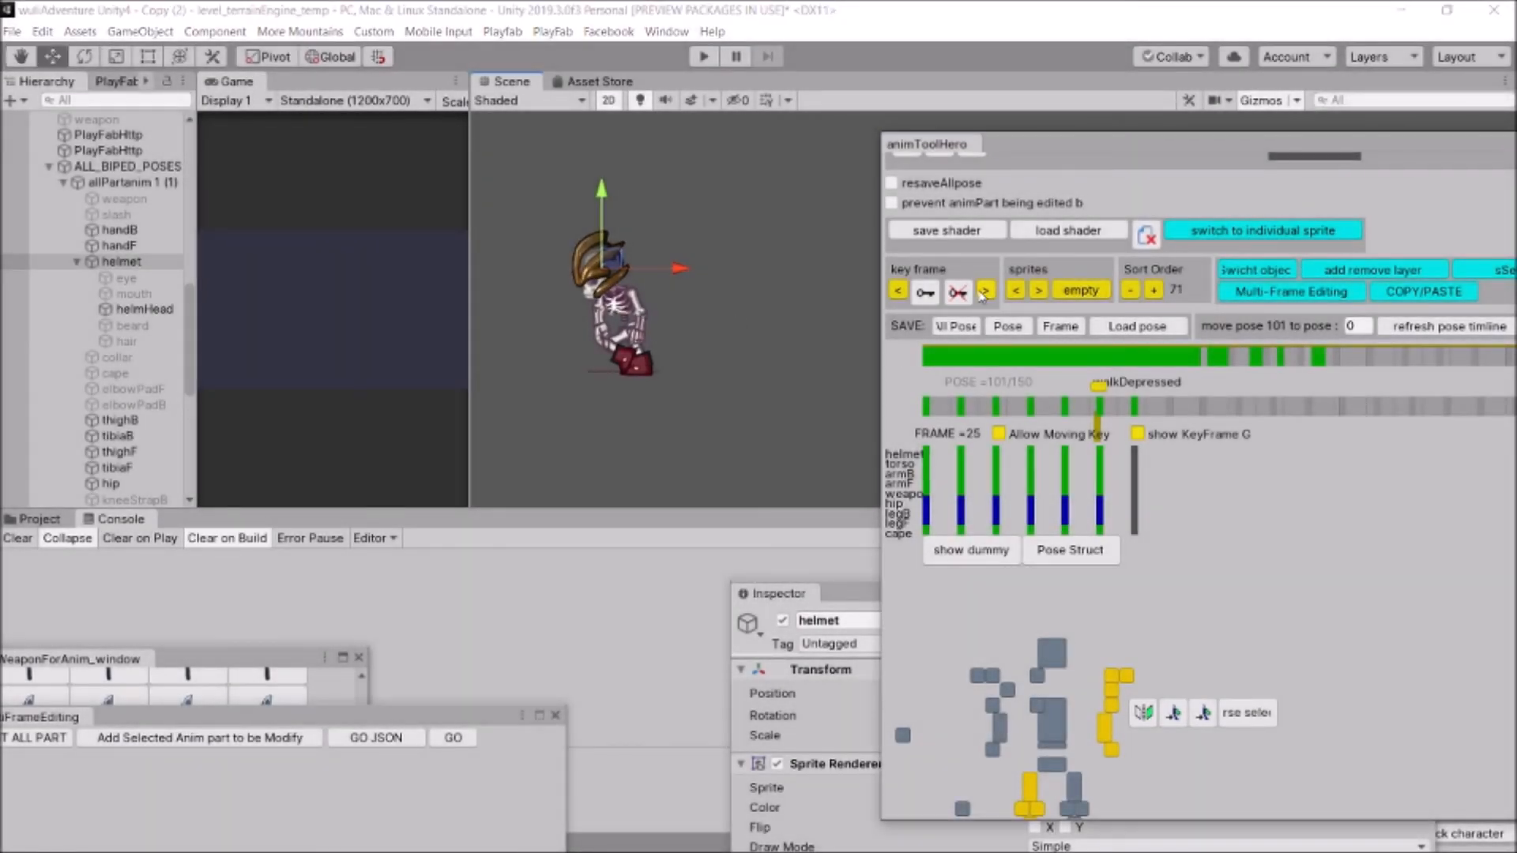
Step forward through the walkDepressed key frames with the helmet selected, ending on frame 20
click(984, 293)
click(985, 291)
click(985, 291)
click(985, 292)
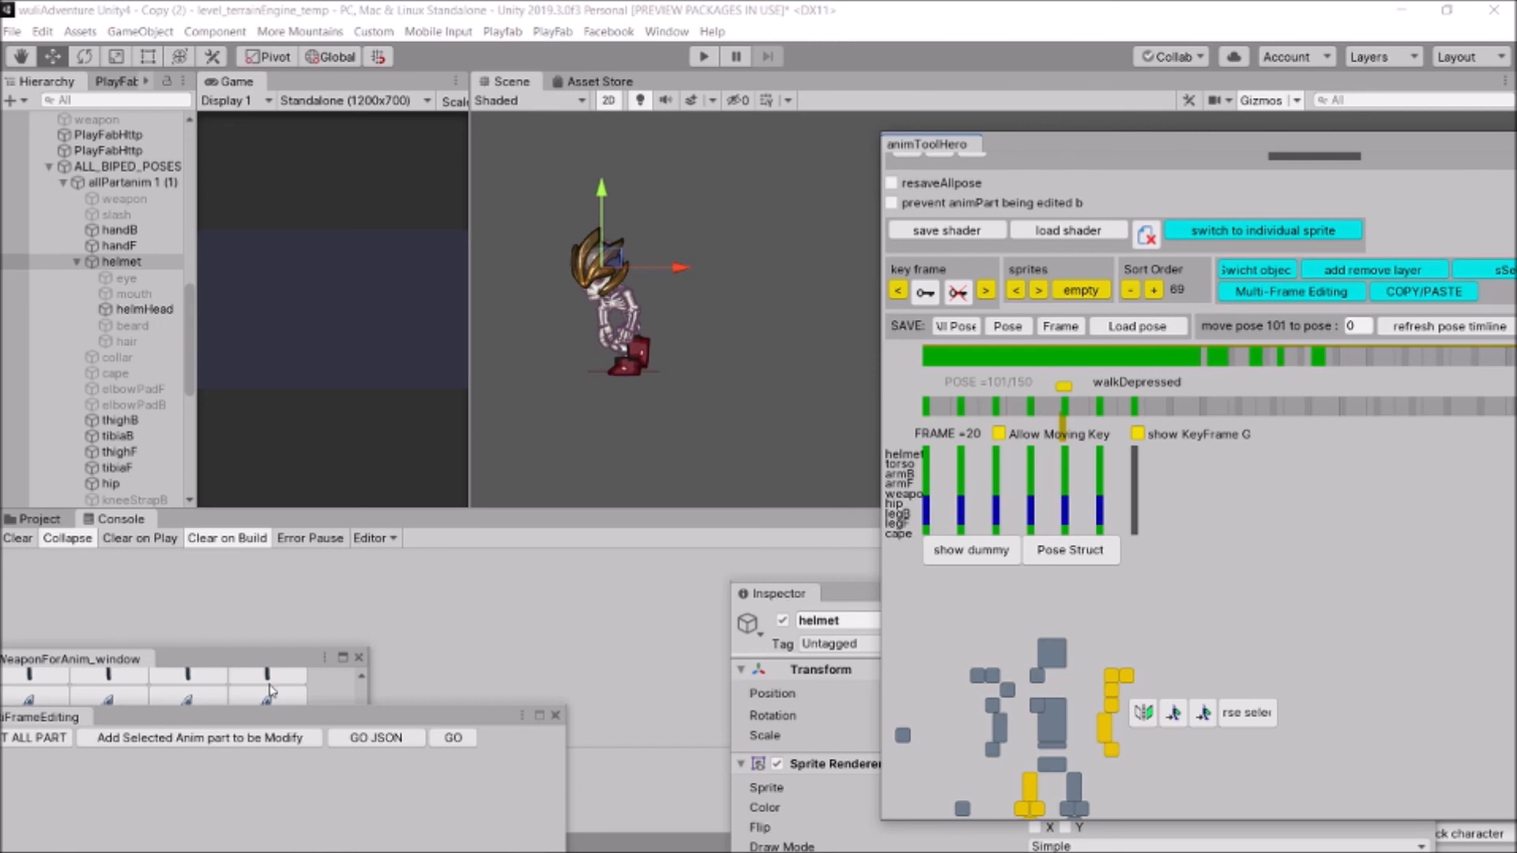
Choose the two-handed axe weapTwohd_03 in WeaponForAnim_window and make the hero's weapon object active
drag(188, 663, 483, 421)
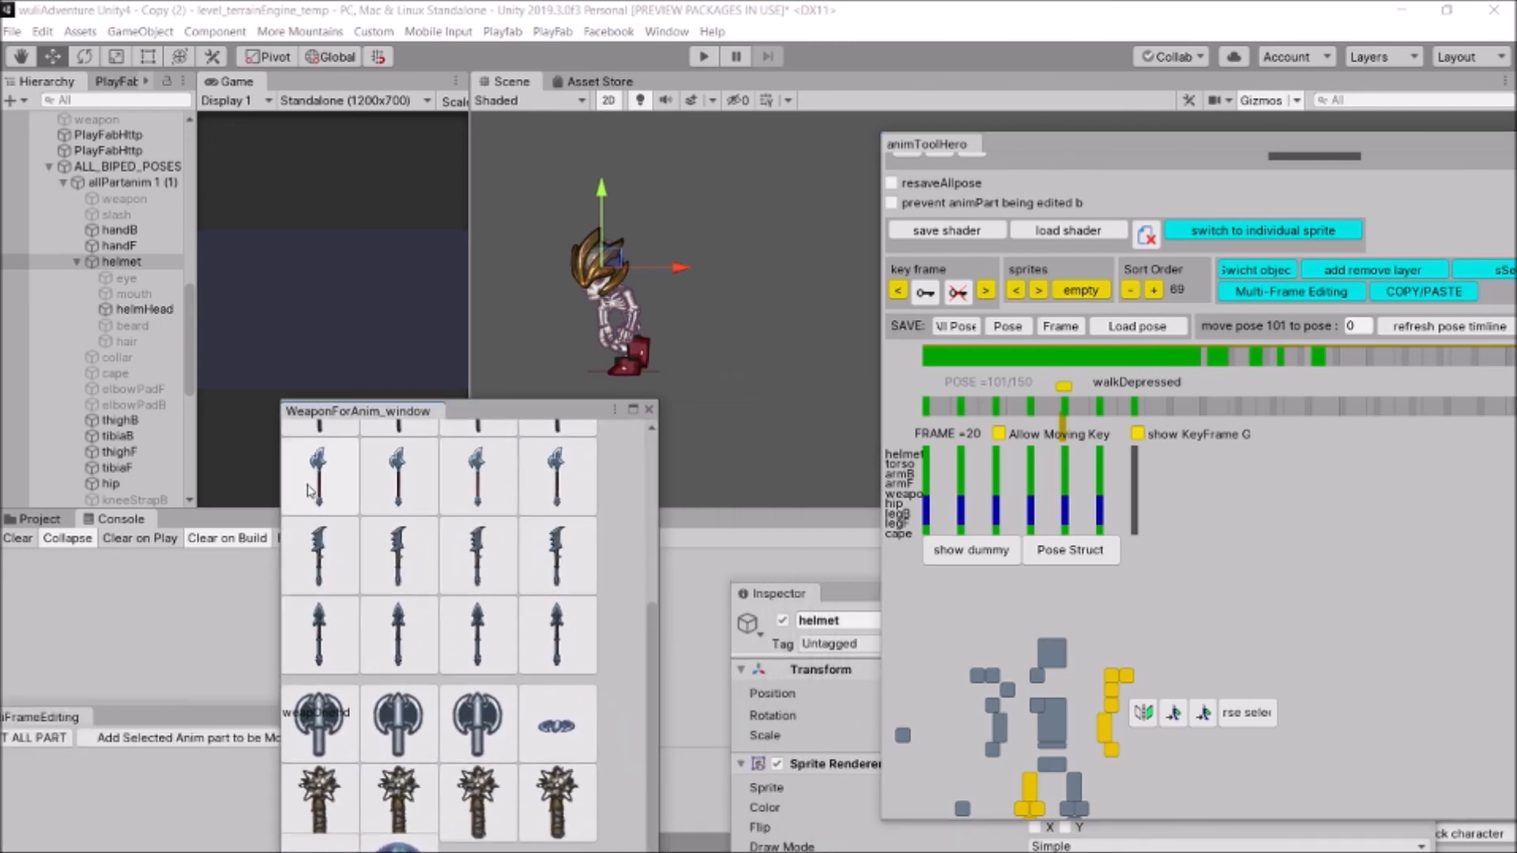
click(320, 486)
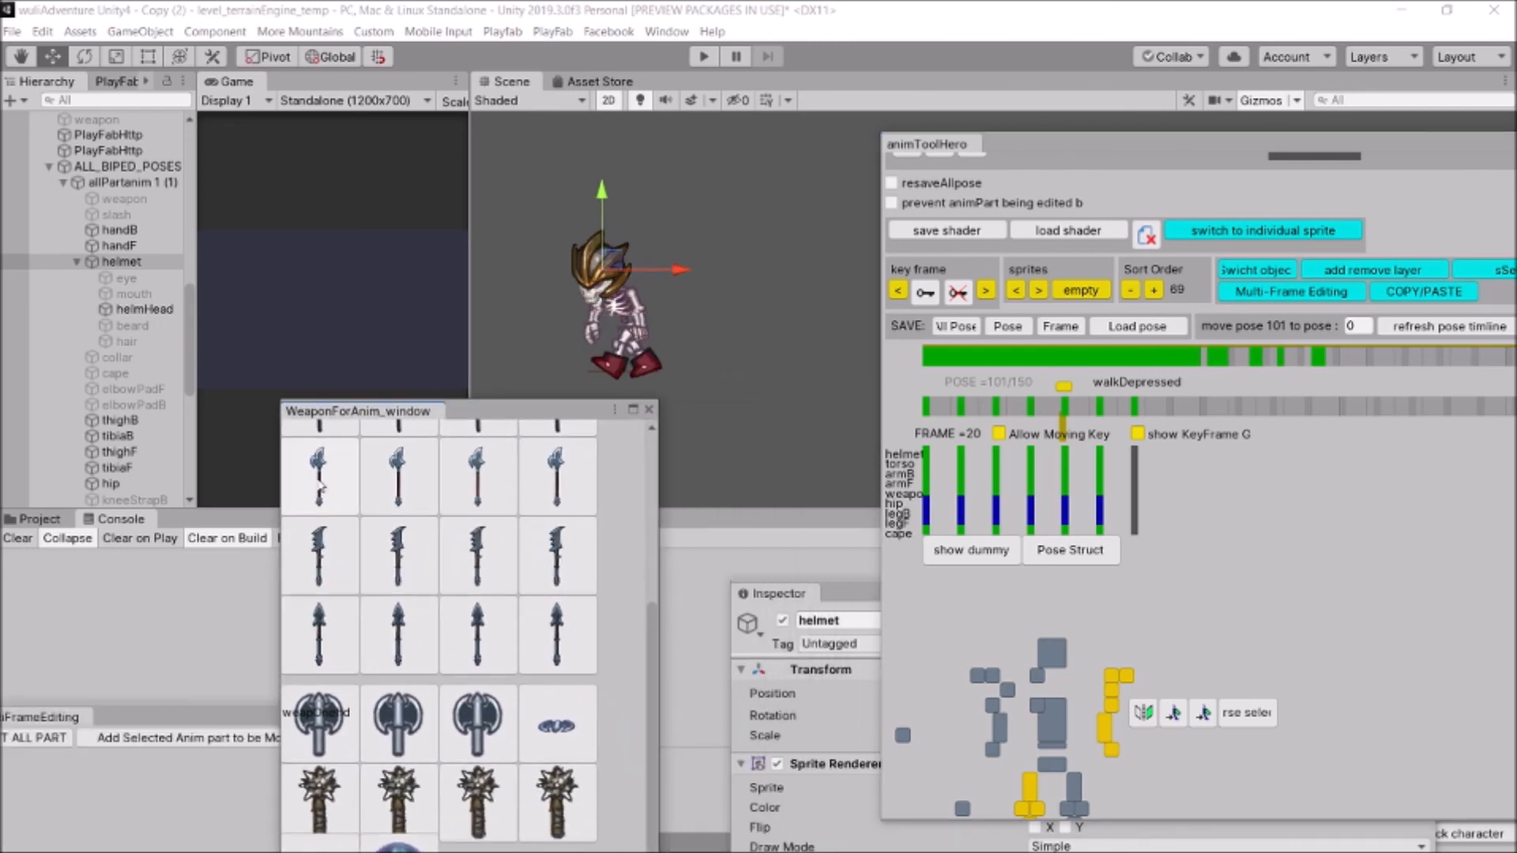
click(117, 199)
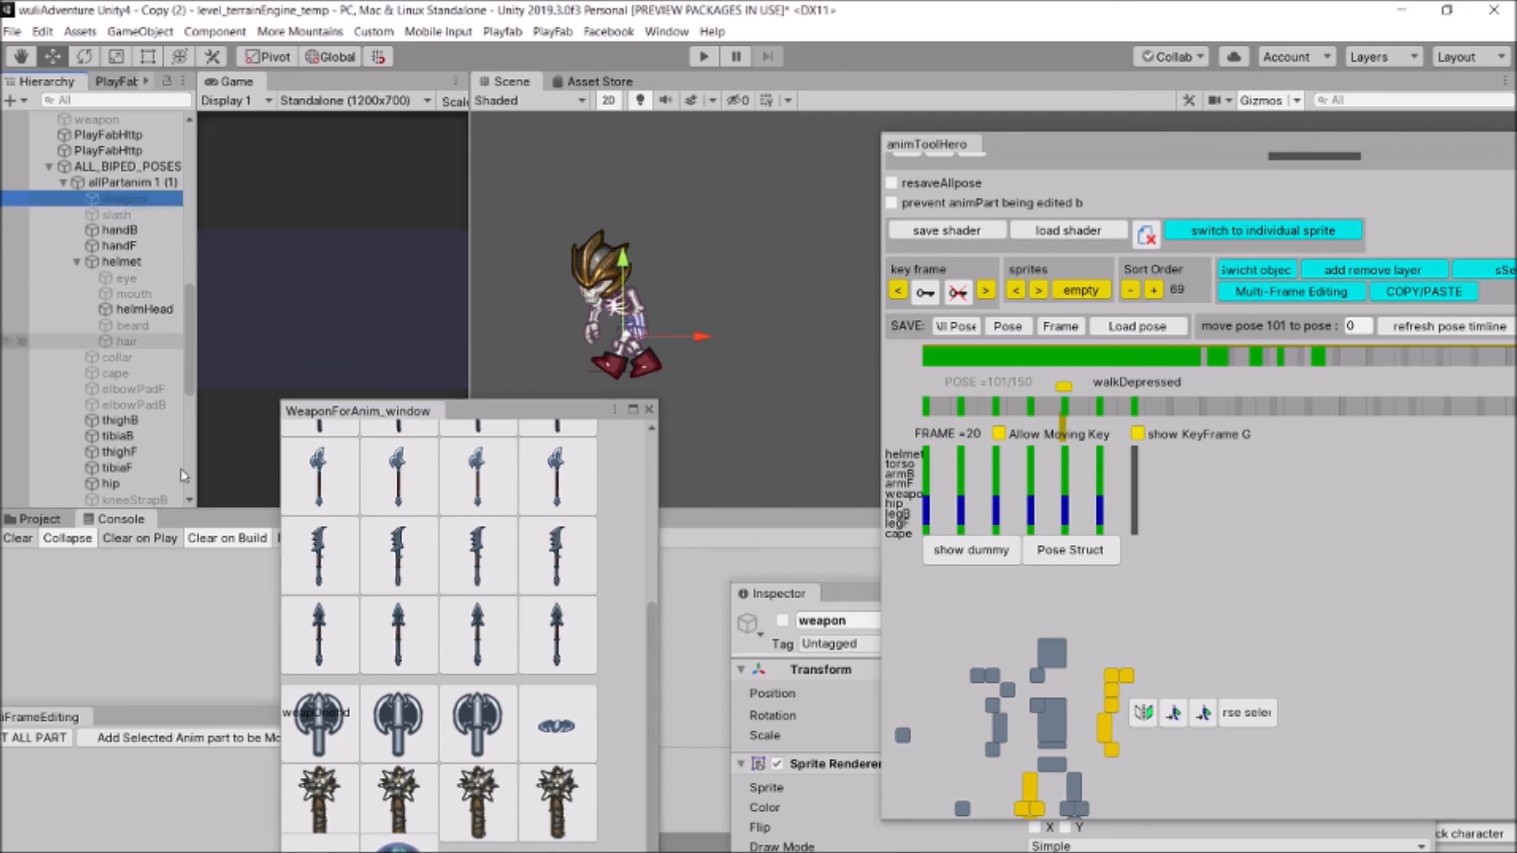
click(782, 621)
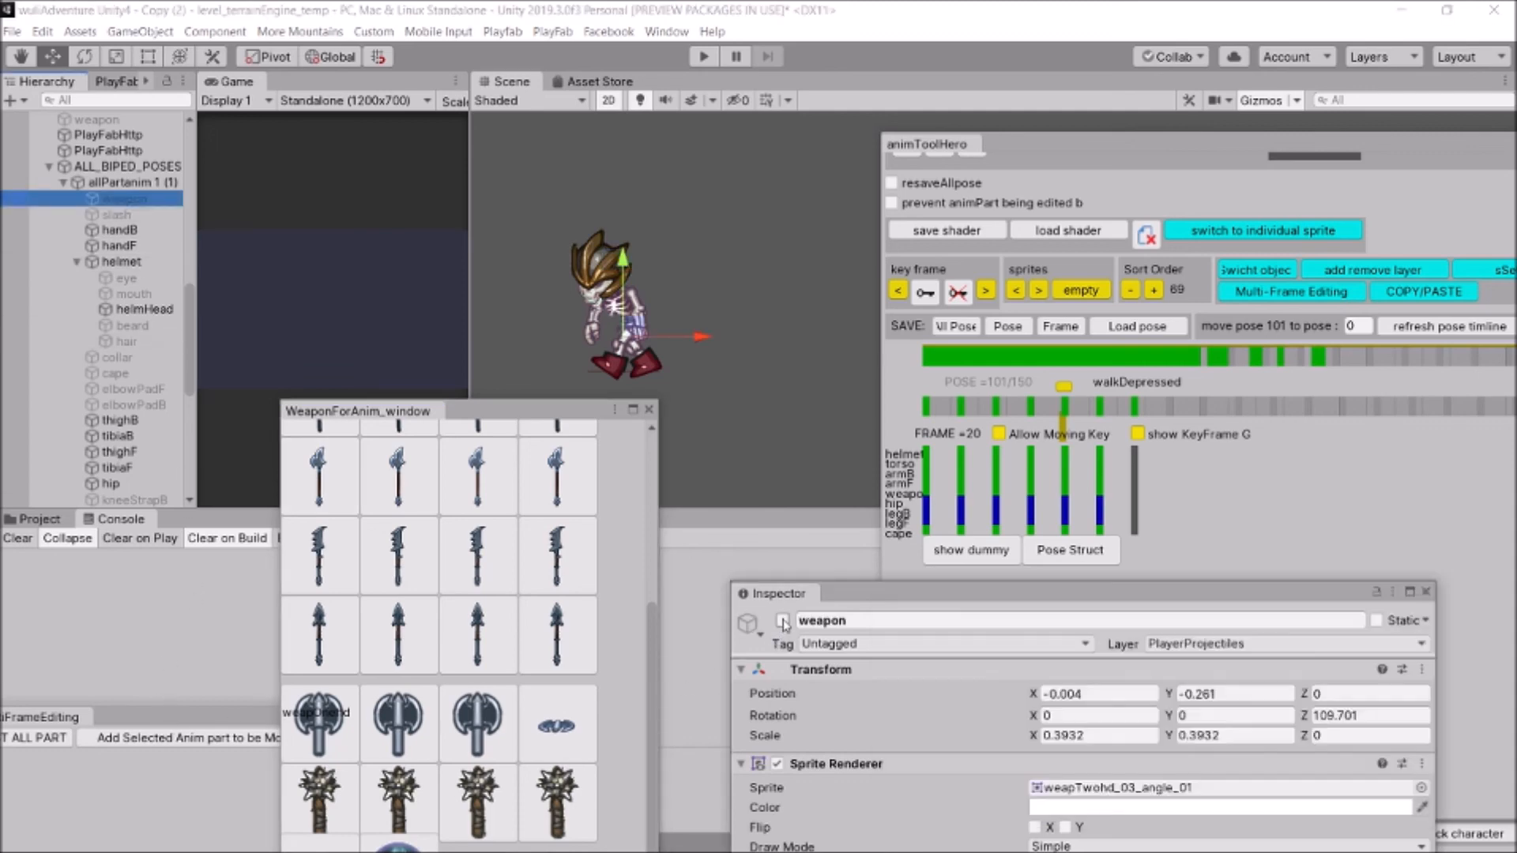
Step repeatedly through the walkDepressed key frames with the axe equipped, ending on frame 5
click(987, 291)
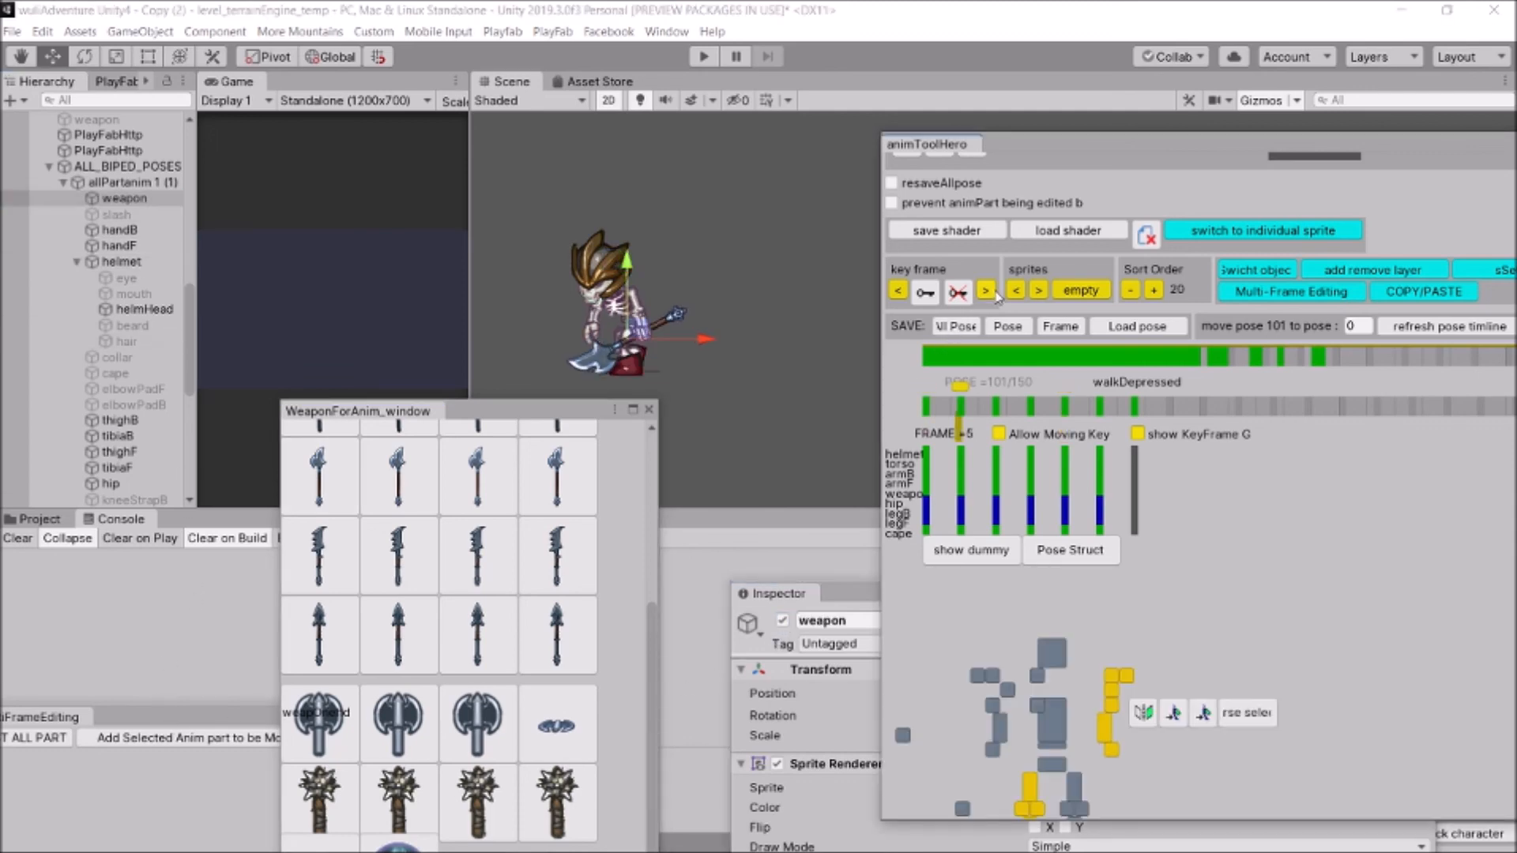
click(992, 294)
click(993, 294)
click(992, 294)
click(993, 294)
click(992, 294)
click(992, 294)
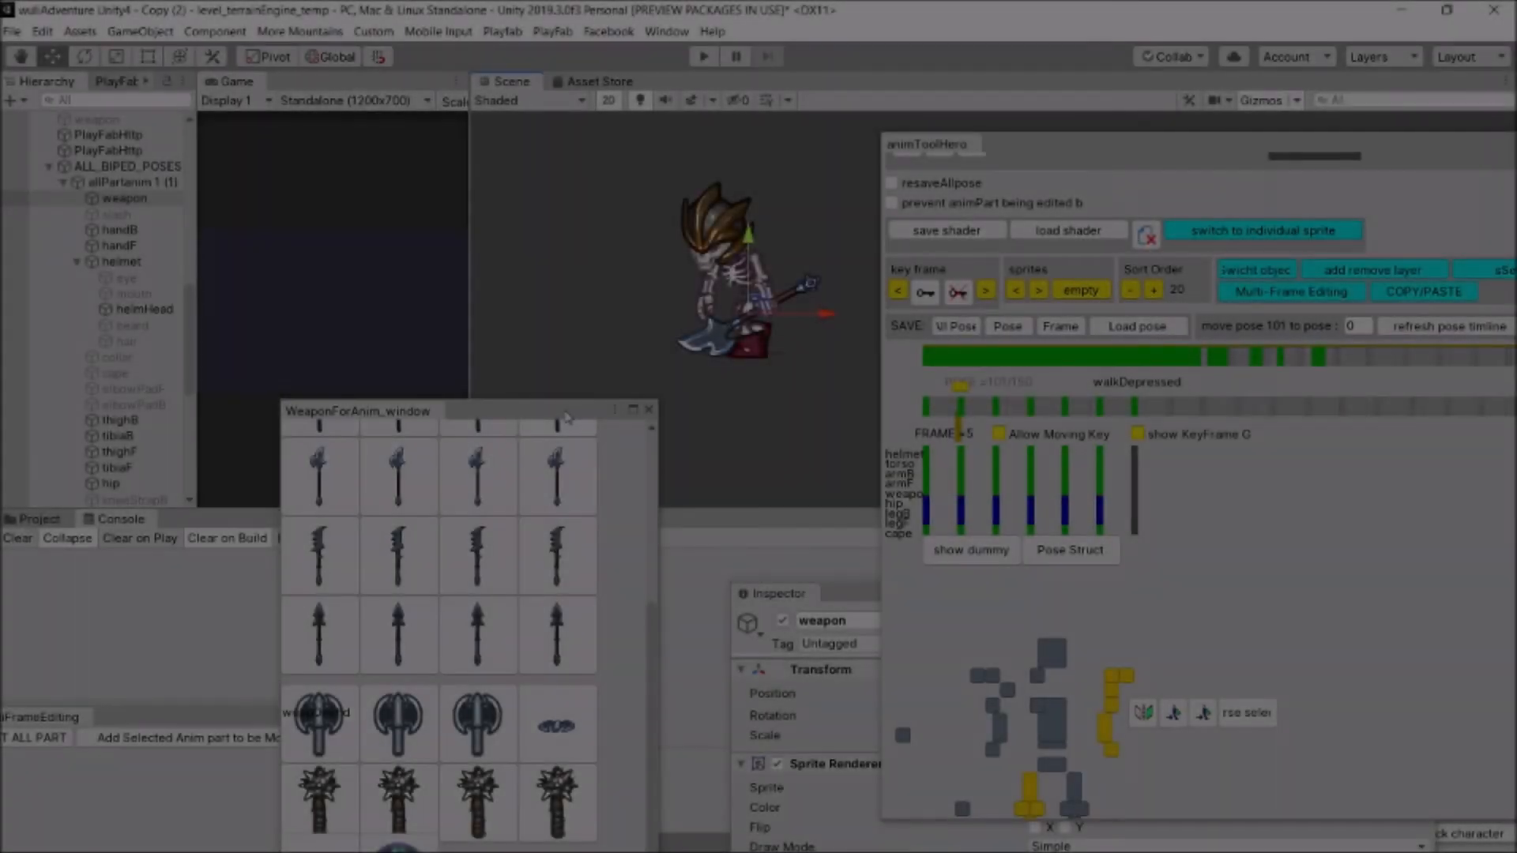
Enlarge the Scene view, recentre the hero, and rearrange the WeaponForAnim and animToolHero windows around it
drag(562, 417, 281, 557)
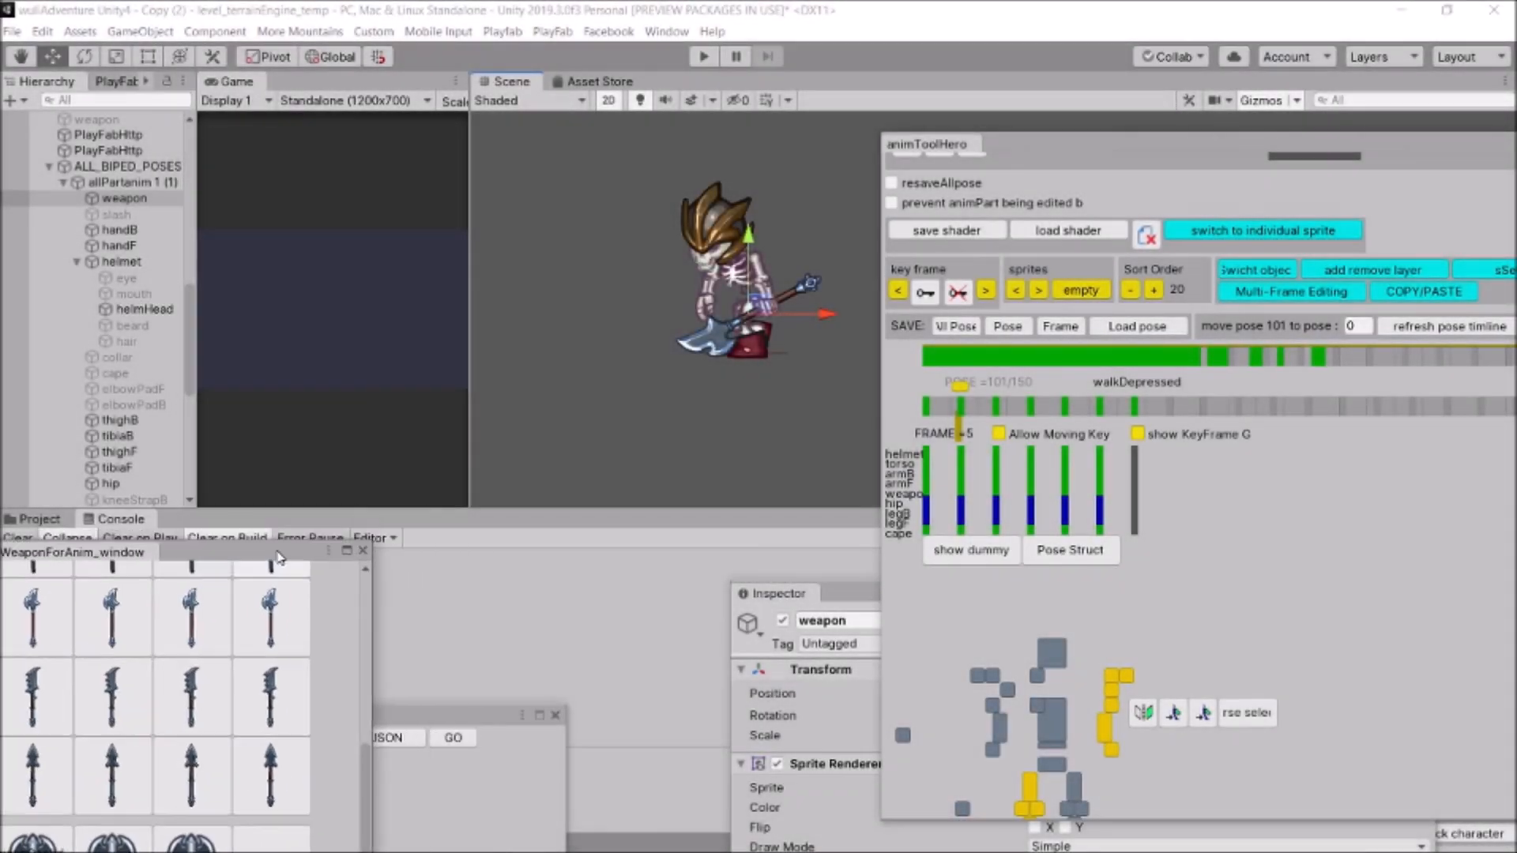
drag(1054, 150, 1114, 305)
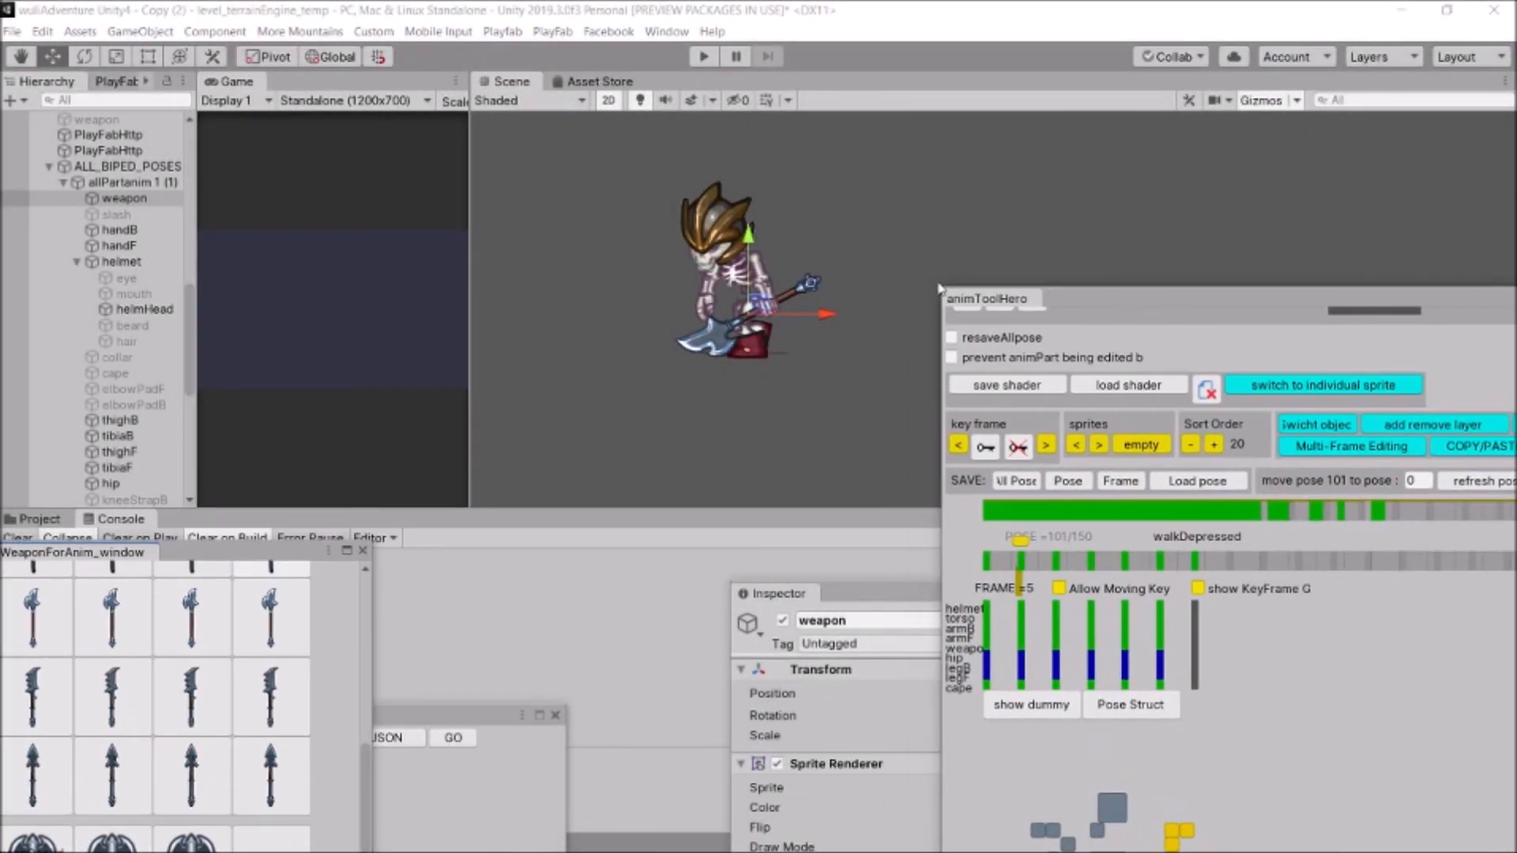
drag(625, 505, 625, 612)
middle_drag(753, 426, 727, 428)
scroll(728, 428, up, 1)
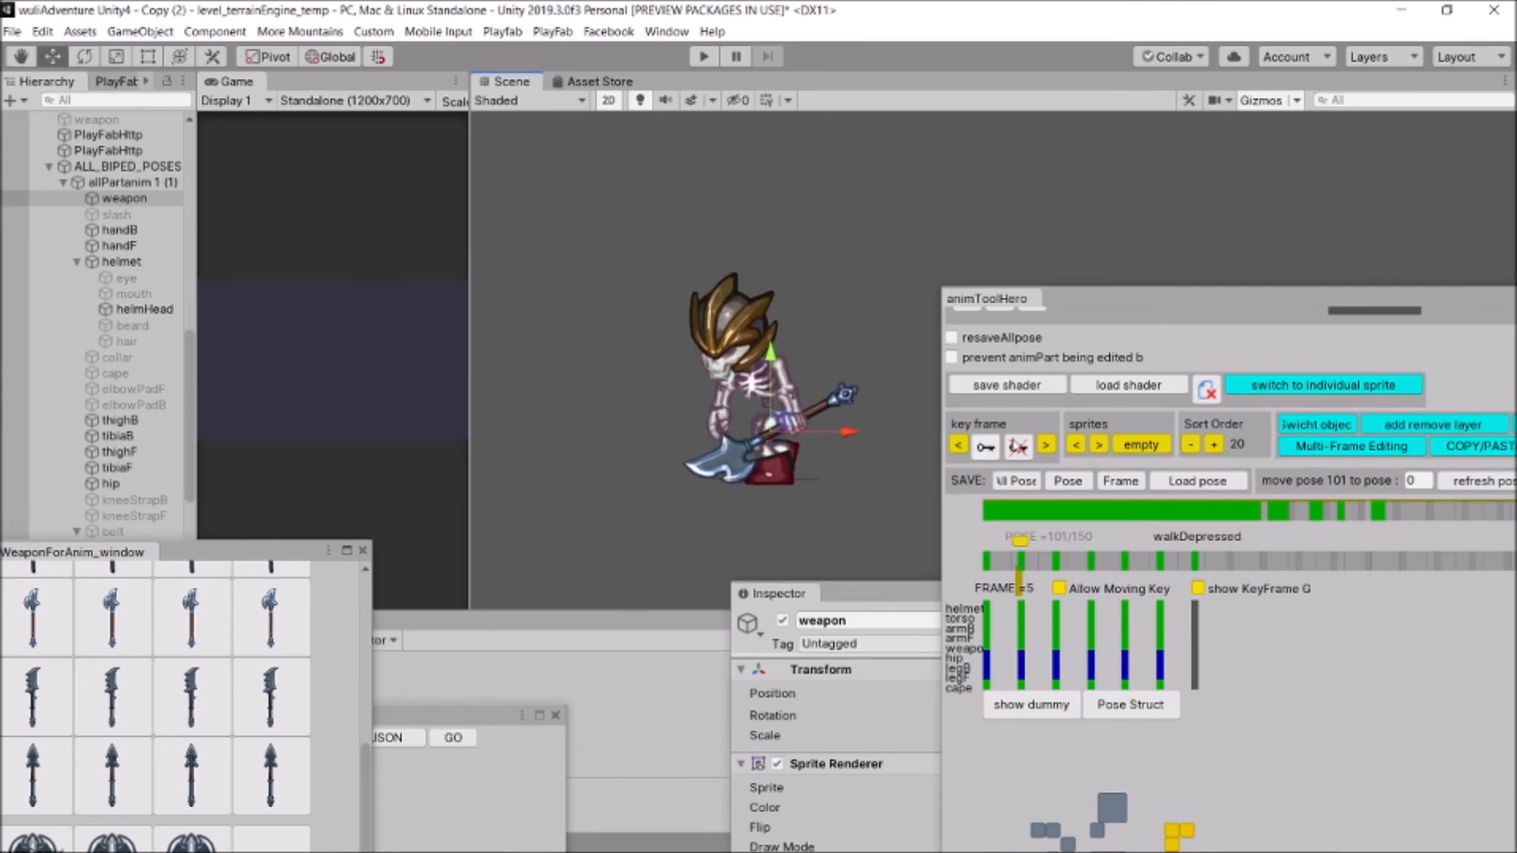
drag(1122, 303, 1217, 297)
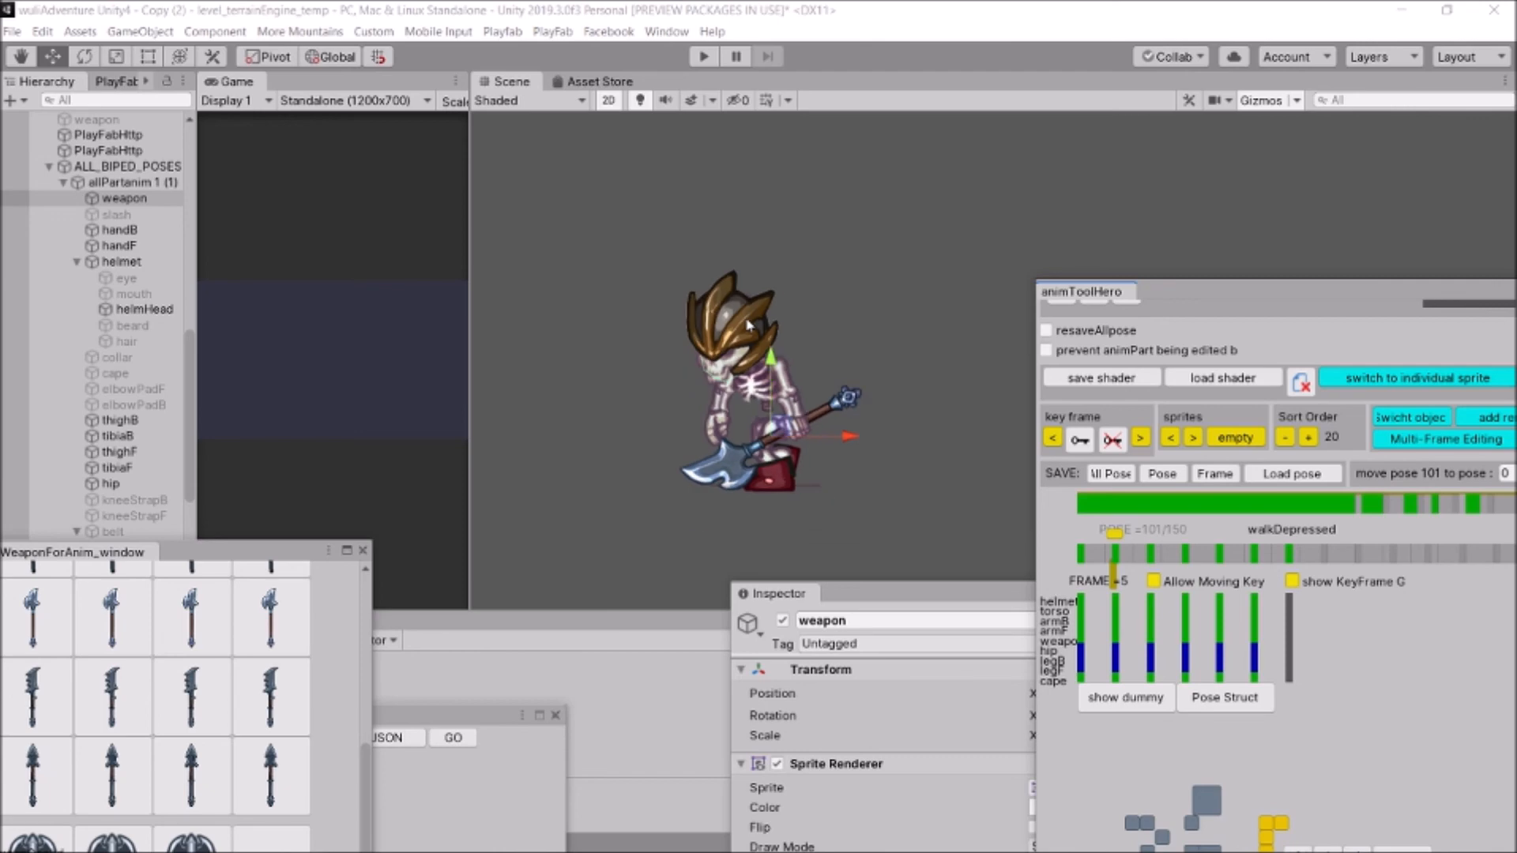
drag(471, 253, 496, 229)
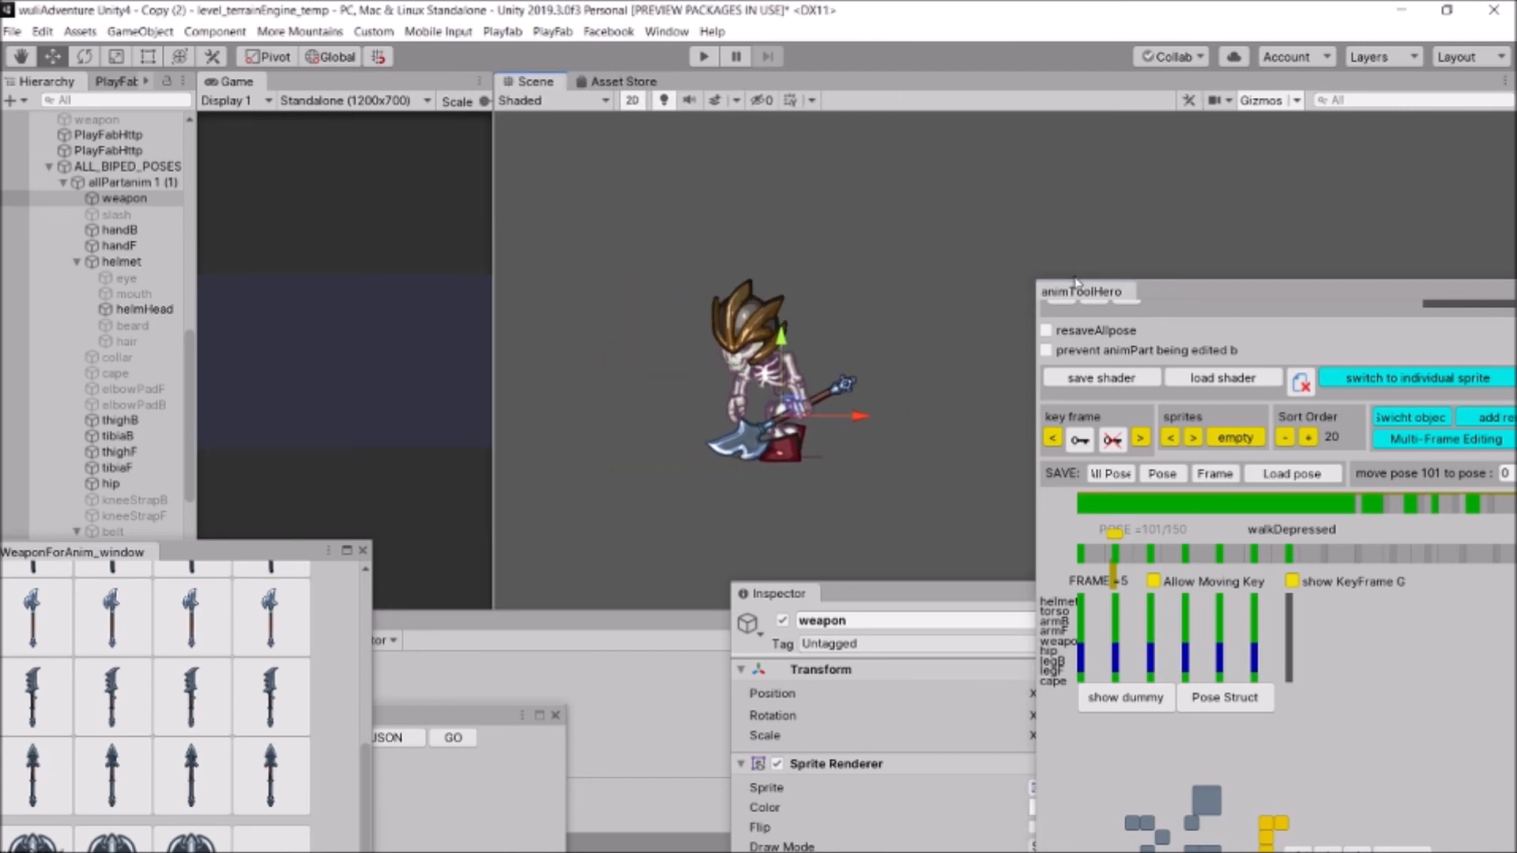
drag(1210, 300, 1173, 211)
Advance walkDepressed key frame by key frame from frame 5 to review how the hero carries the axe
click(1104, 349)
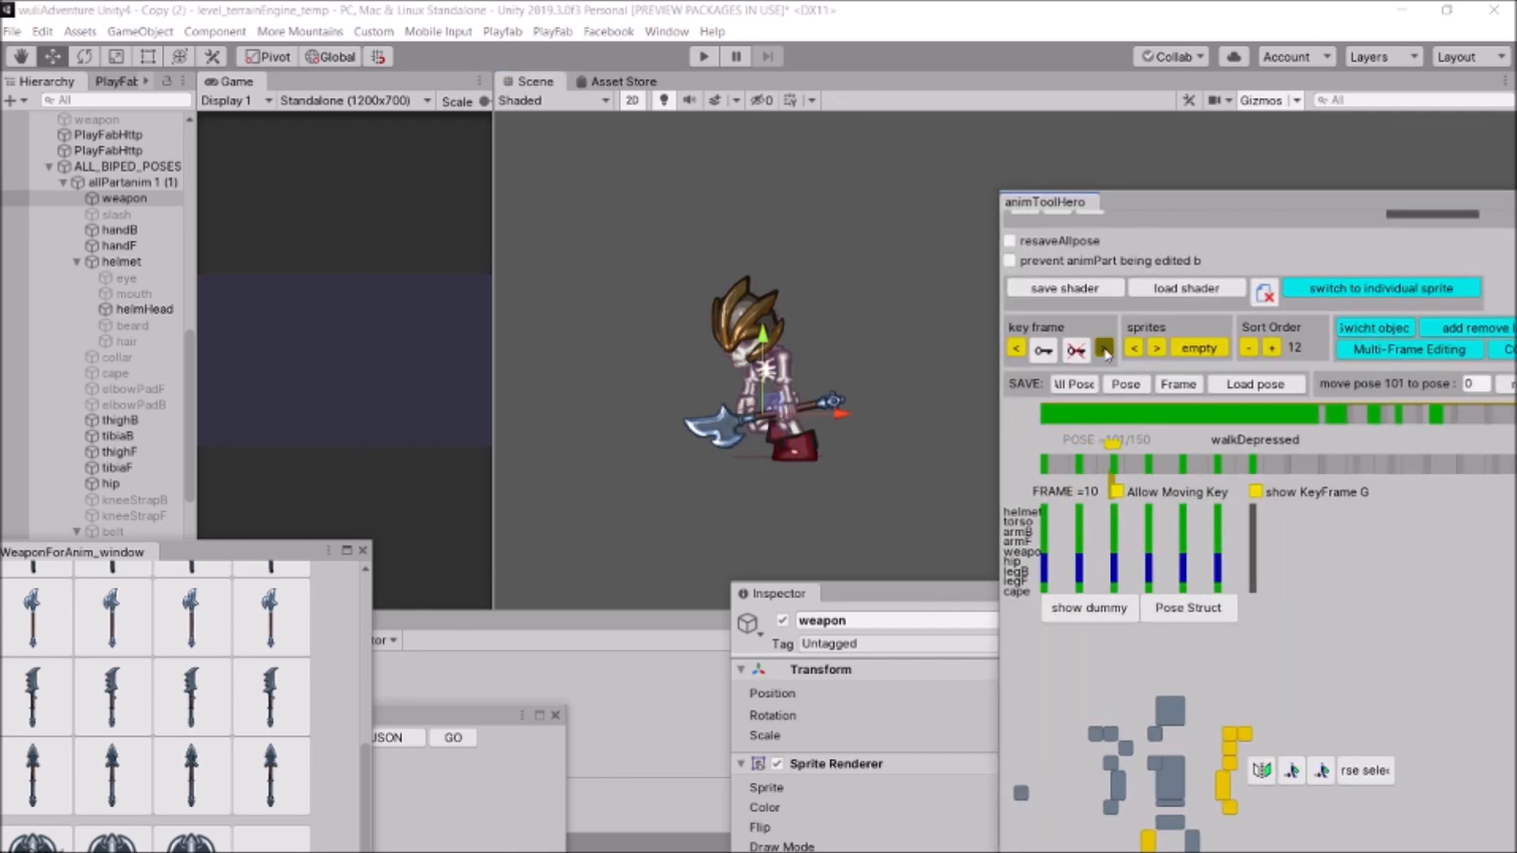
click(1104, 350)
click(1104, 349)
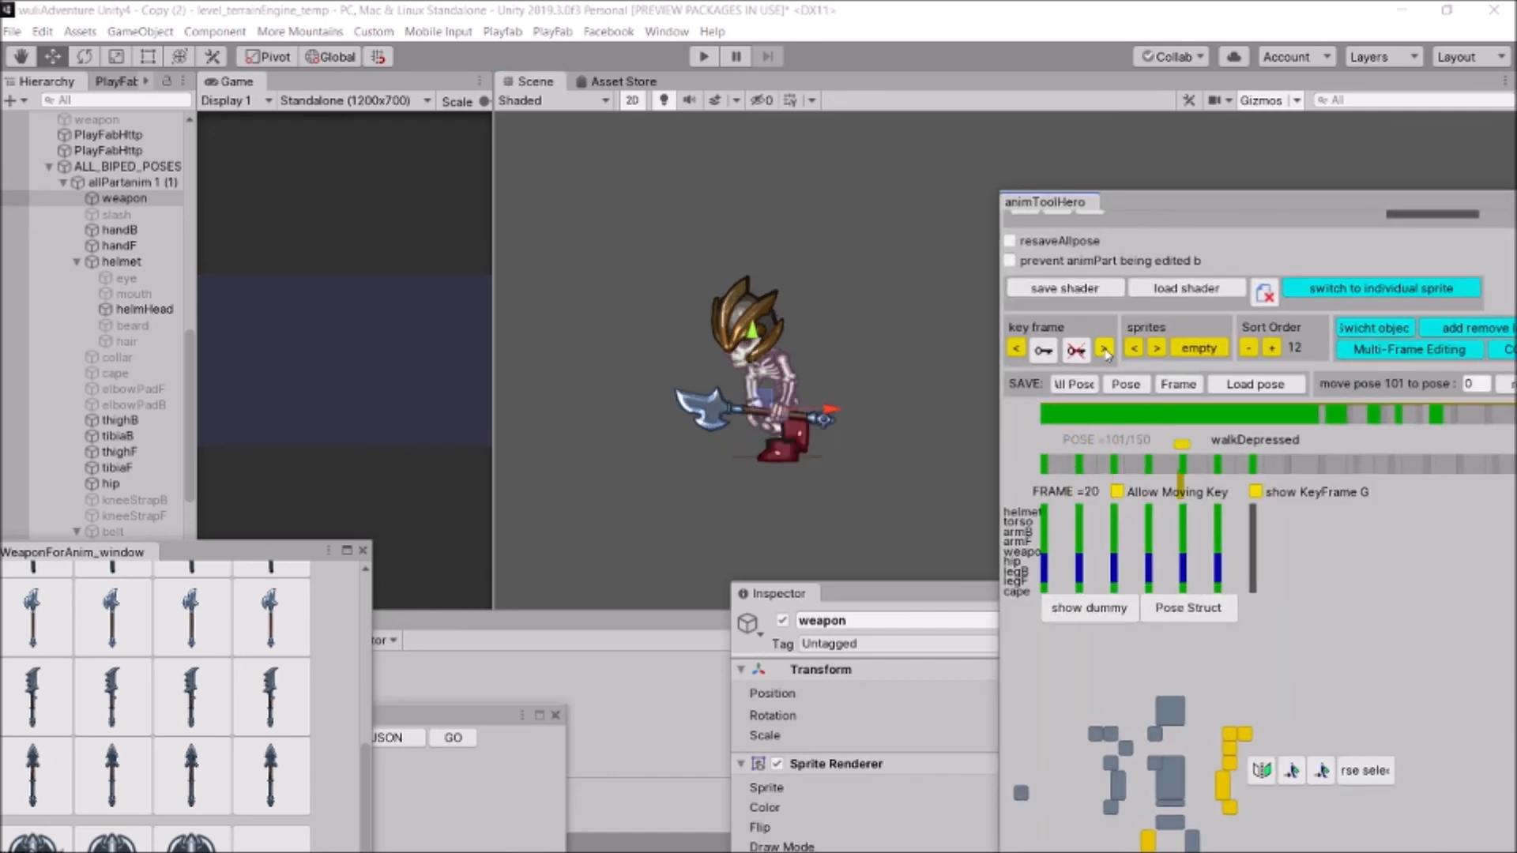
click(1104, 350)
click(1104, 349)
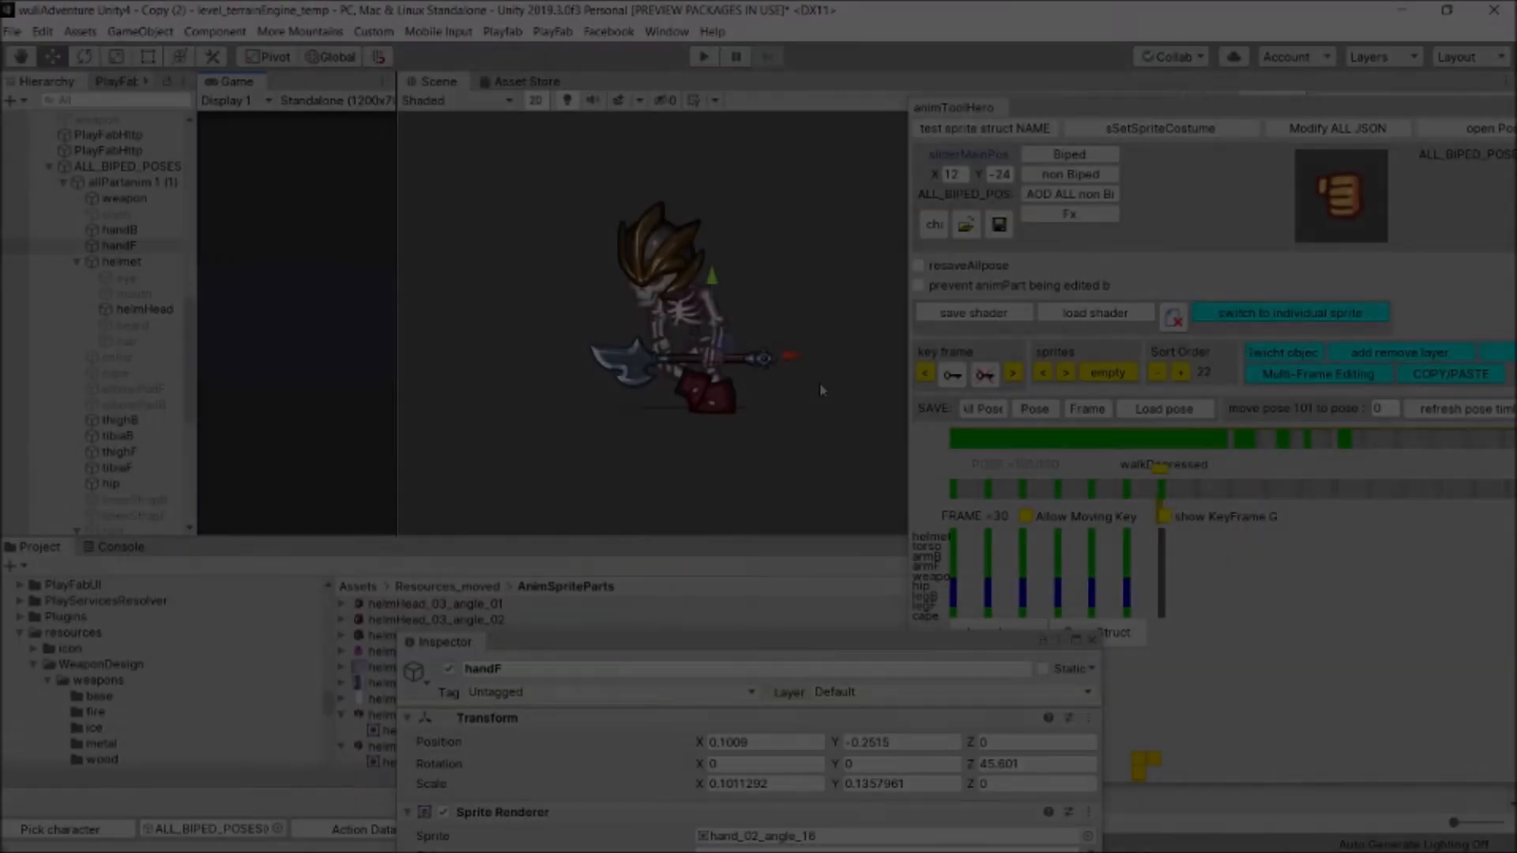